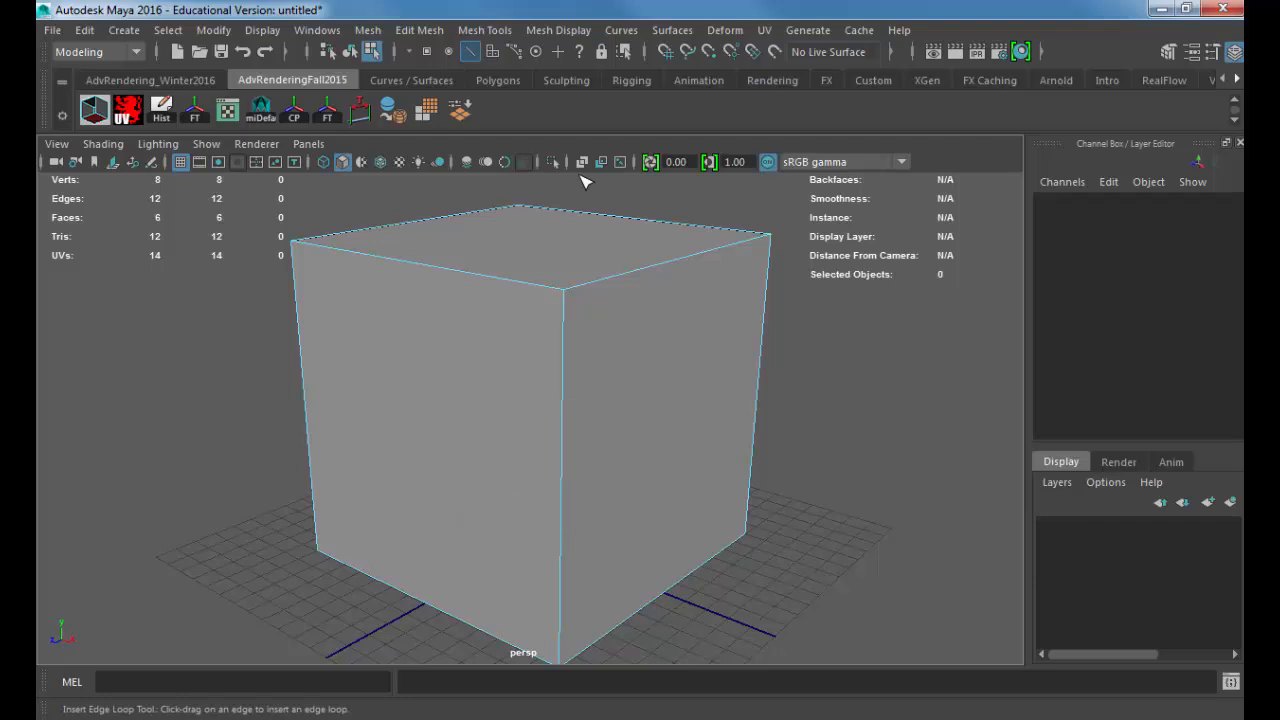
# Step: Insert three closely spaced edge loops around the cube's upper section, roughly a quarter of the way down
pyautogui.click(564, 386)
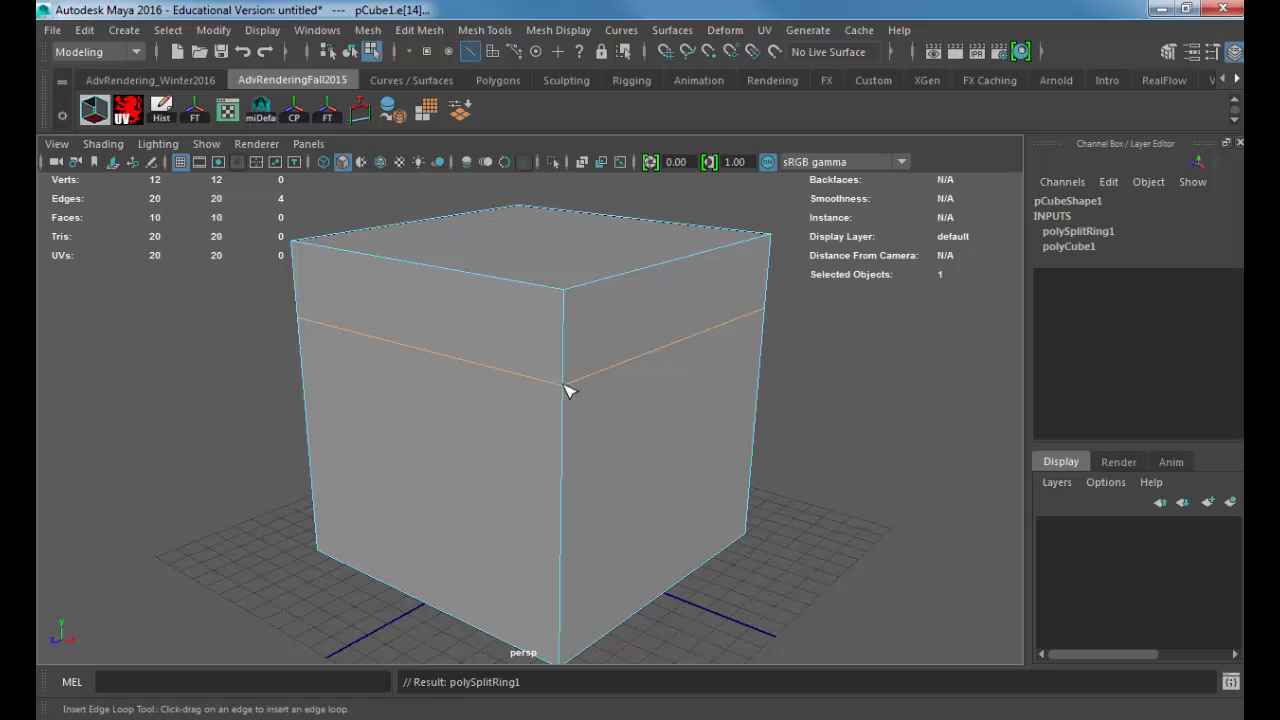
pyautogui.click(565, 382)
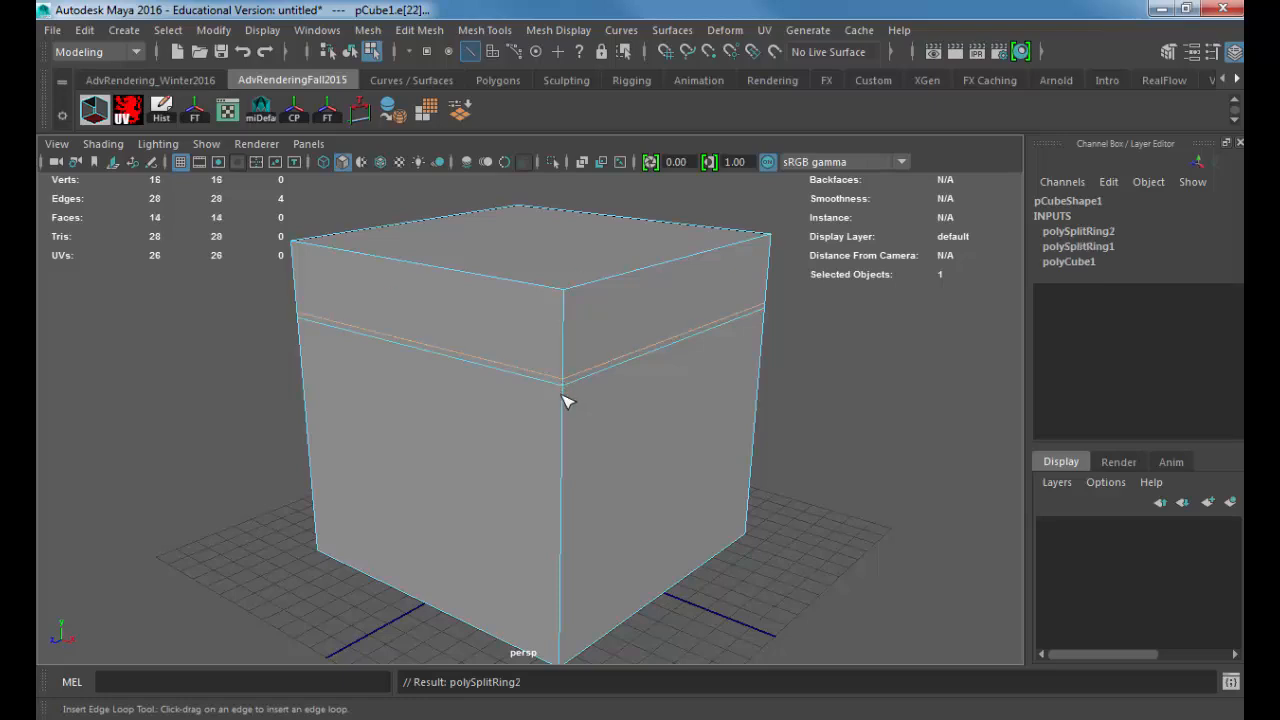
pyautogui.click(565, 398)
# Step: Scale the middle of the three edge loops inward to form a groove, and return to object selection
pyautogui.press('w')
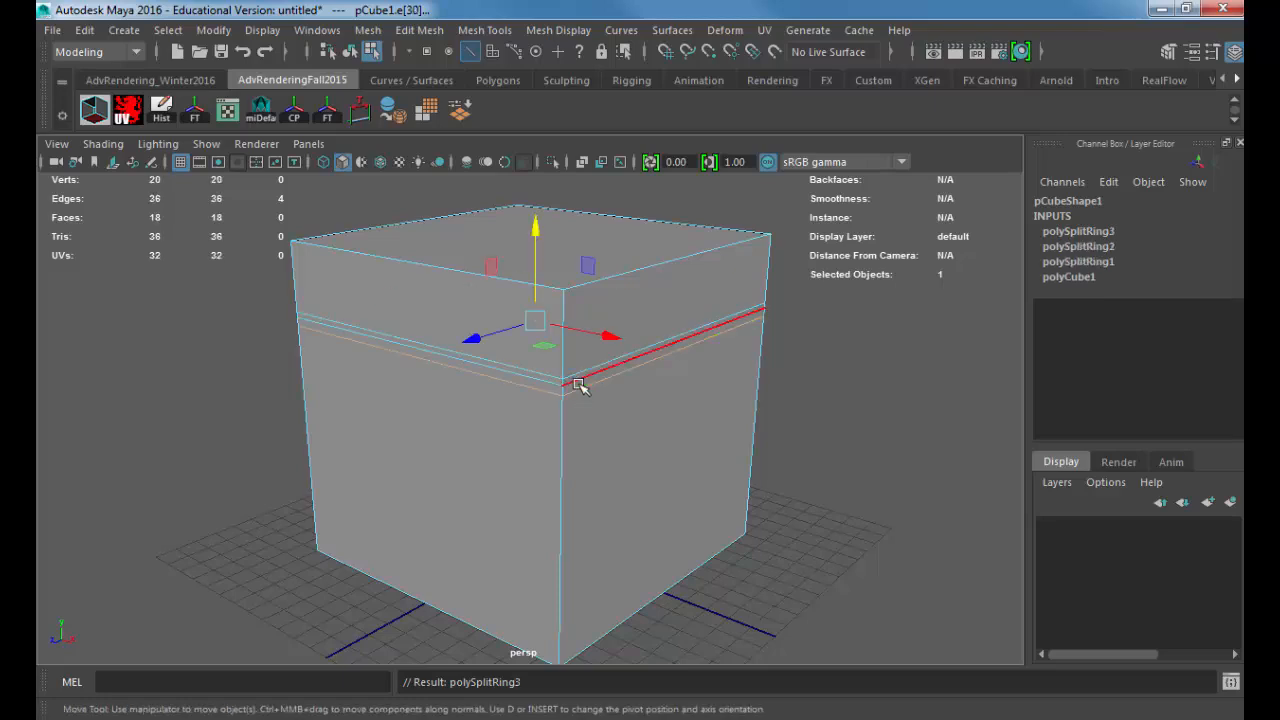
pyautogui.doubleClick(578, 382)
pyautogui.press('r')
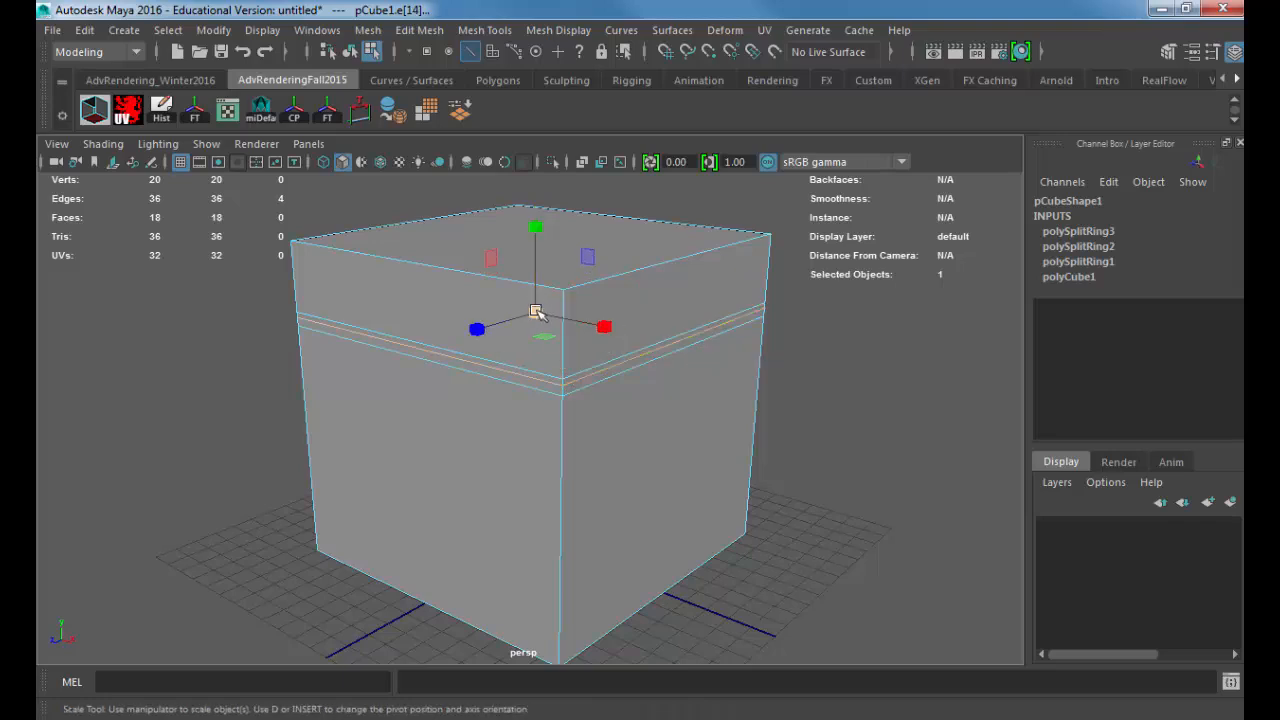
pyautogui.moveTo(534, 309); pyautogui.dragTo(554, 317)
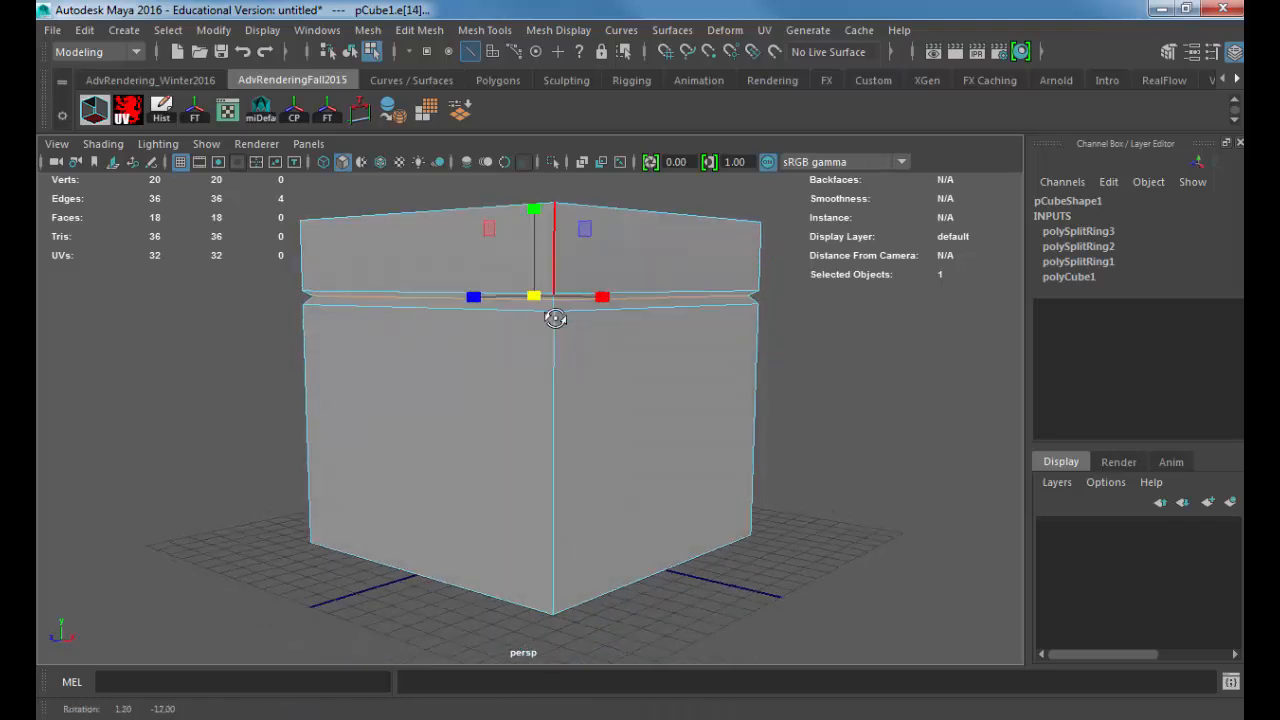
pyautogui.keyDown('alt'); pyautogui.moveTo(554, 317); pyautogui.dragTo(555, 356, button='middle'); pyautogui.keyUp('alt')
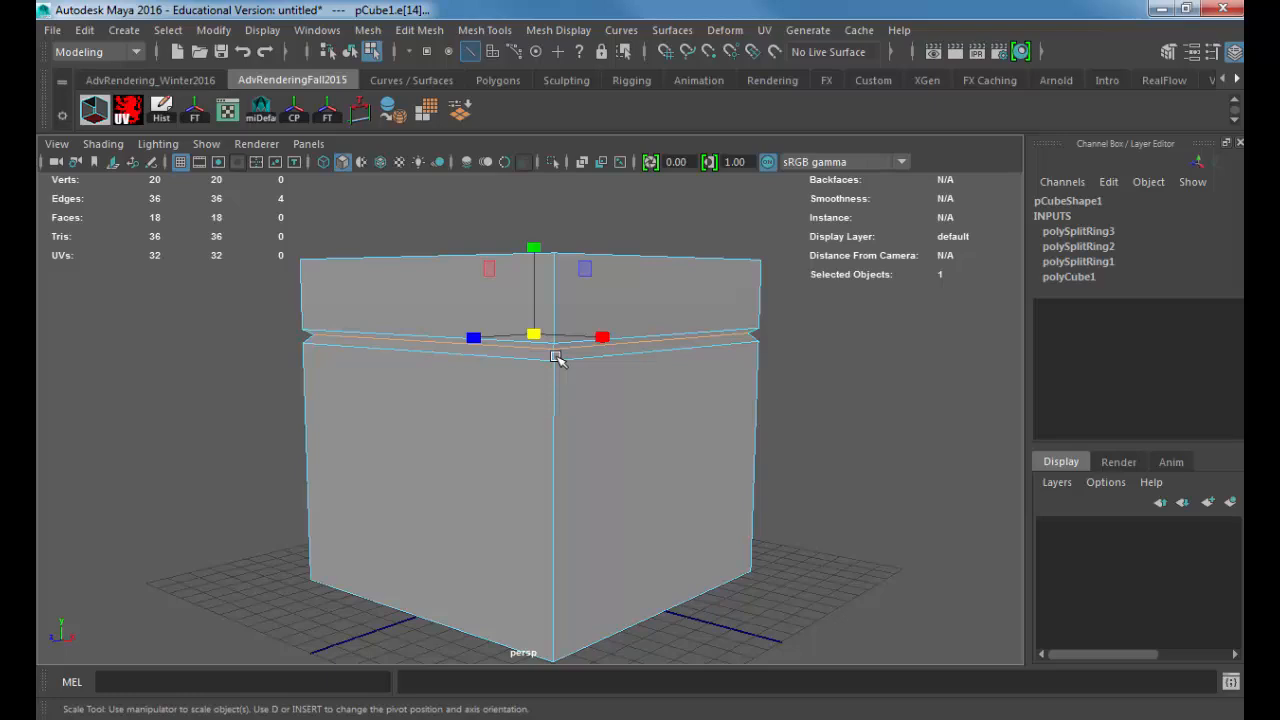
pyautogui.press('F8')
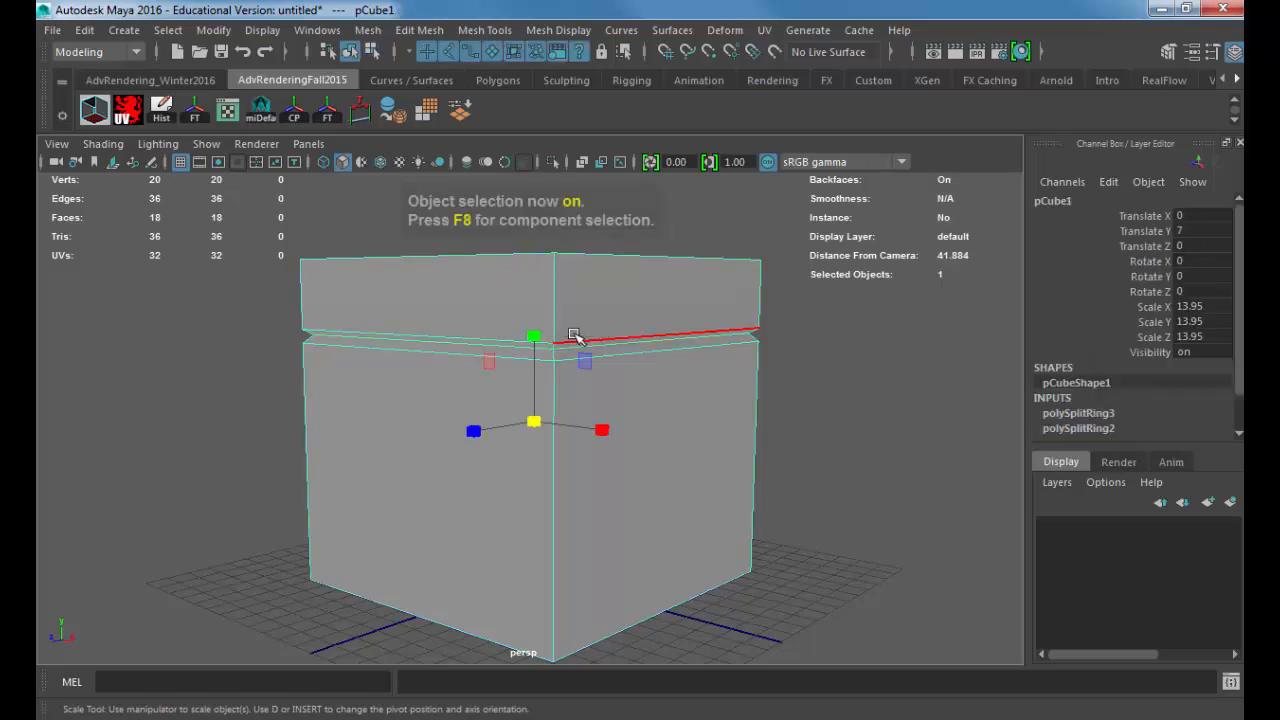
# Step: Create a second polygon cube beside the box at about X 10.95, Y 6.52, Z -10.9, scaled uniformly to about 13.74
pyautogui.click(133, 35)
pyautogui.moveTo(190, 94)
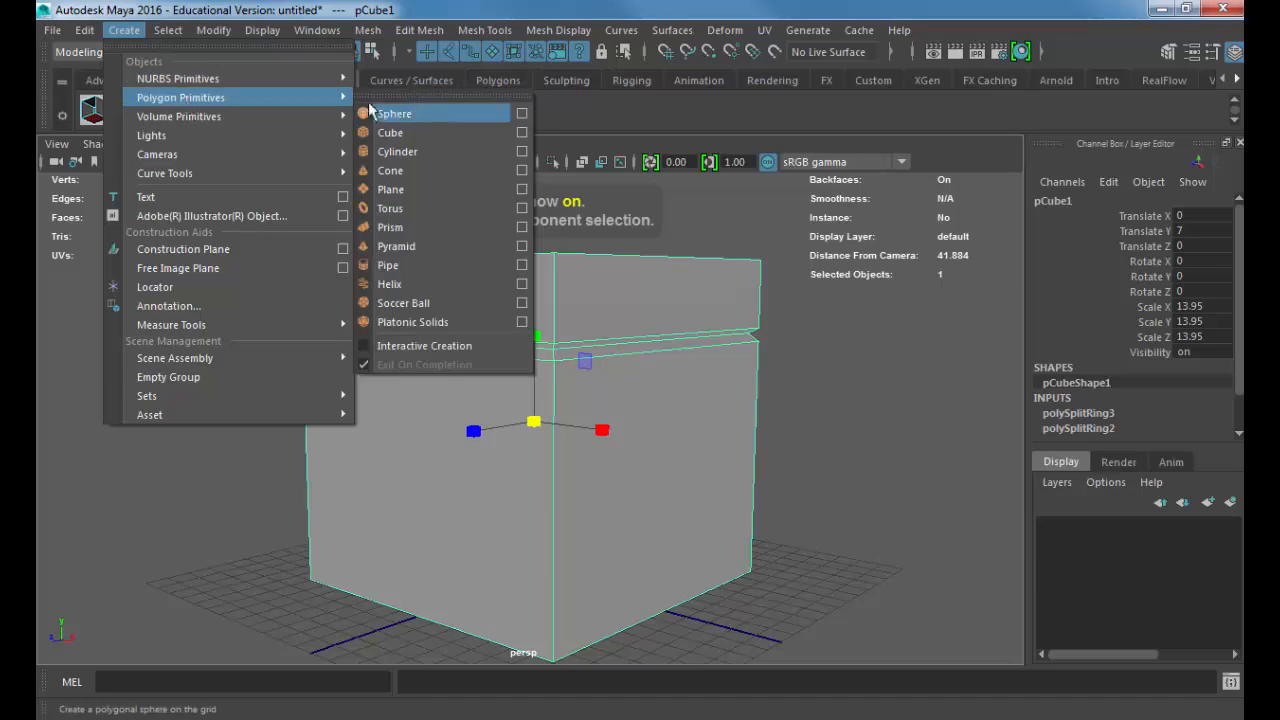
pyautogui.click(426, 131)
pyautogui.keyDown('alt'); pyautogui.moveTo(635, 438); pyautogui.dragTo(553, 510, button='right'); pyautogui.keyUp('alt')
pyautogui.press('w')
pyautogui.moveTo(535, 524); pyautogui.dragTo(894, 432)
pyautogui.press('r')
pyautogui.hotkey('ctrl', 'z')
pyautogui.moveTo(764, 428); pyautogui.dragTo(918, 430)
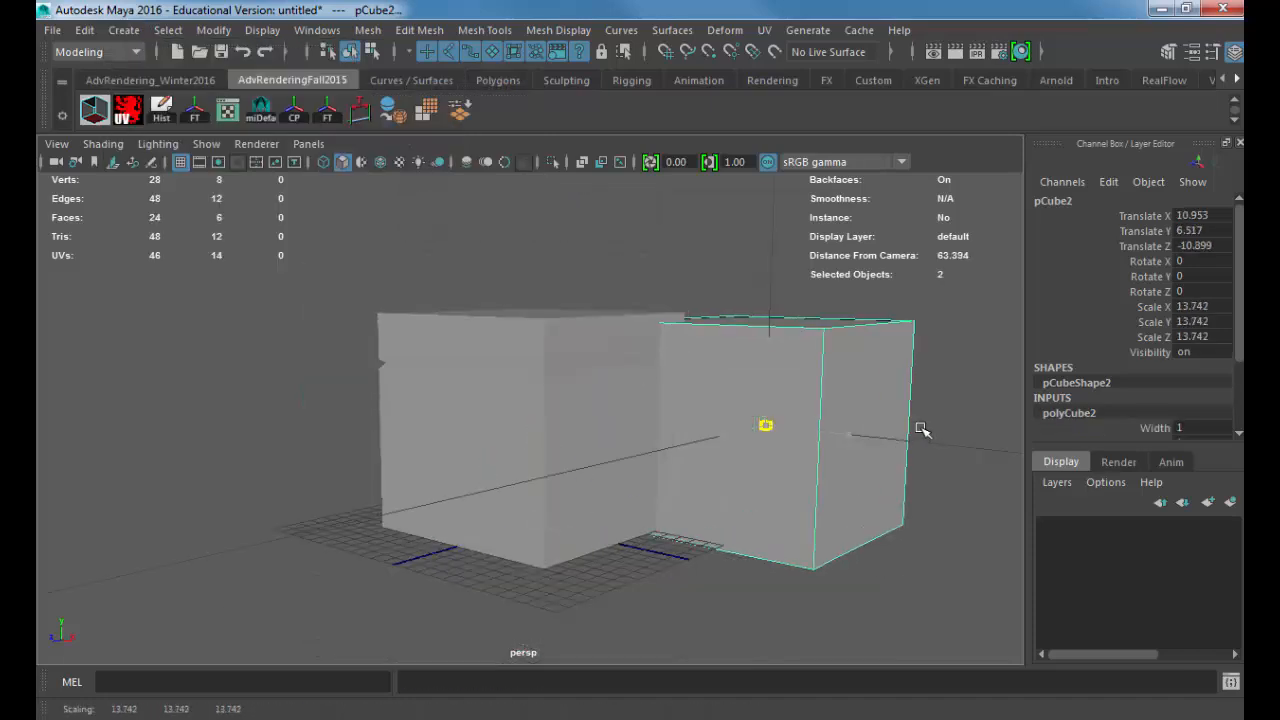
# Step: Set the second cube's width, height and depth subdivisions to 12
pyautogui.scroll(-3, 1124, 351)
pyautogui.moveTo(1187, 372); pyautogui.dragTo(1190, 402)
pyautogui.write('12')
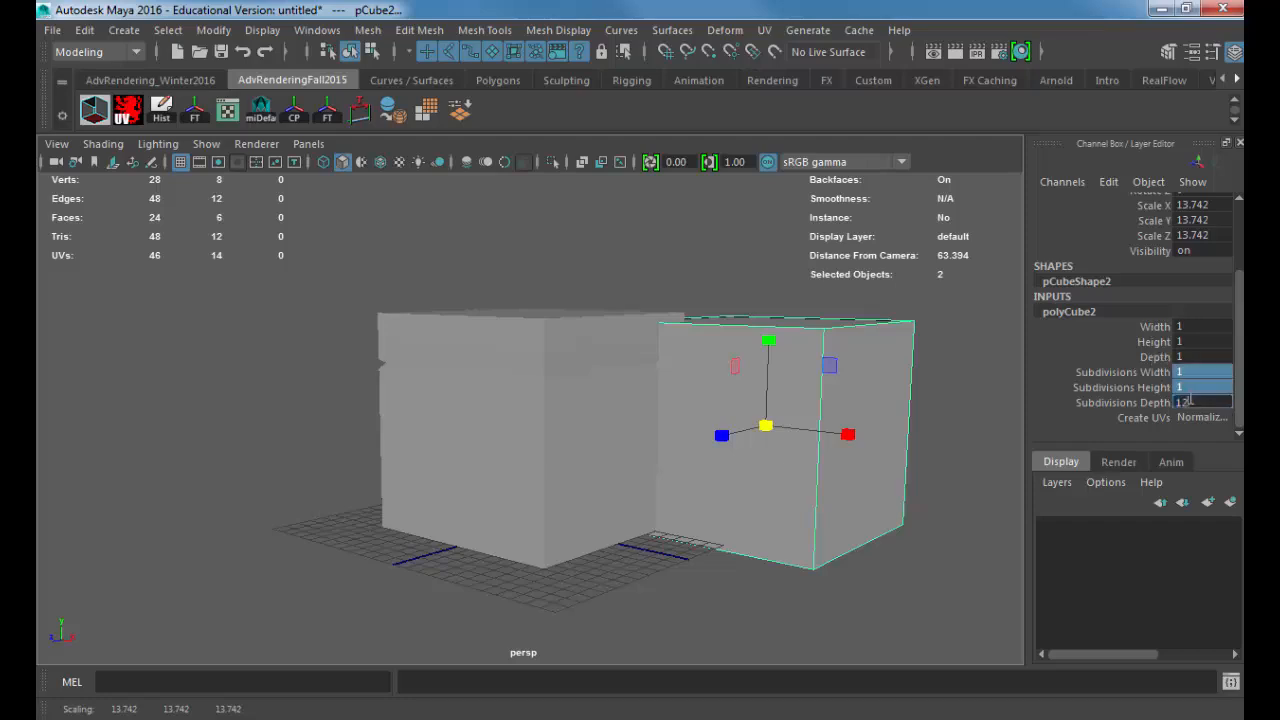
pyautogui.press('Return')
pyautogui.keyDown('alt'); pyautogui.moveTo(940, 393); pyautogui.dragTo(921, 417); pyautogui.keyUp('alt')
pyautogui.keyDown('alt'); pyautogui.moveTo(920, 416); pyautogui.dragTo(792, 422, button='middle'); pyautogui.keyUp('alt')
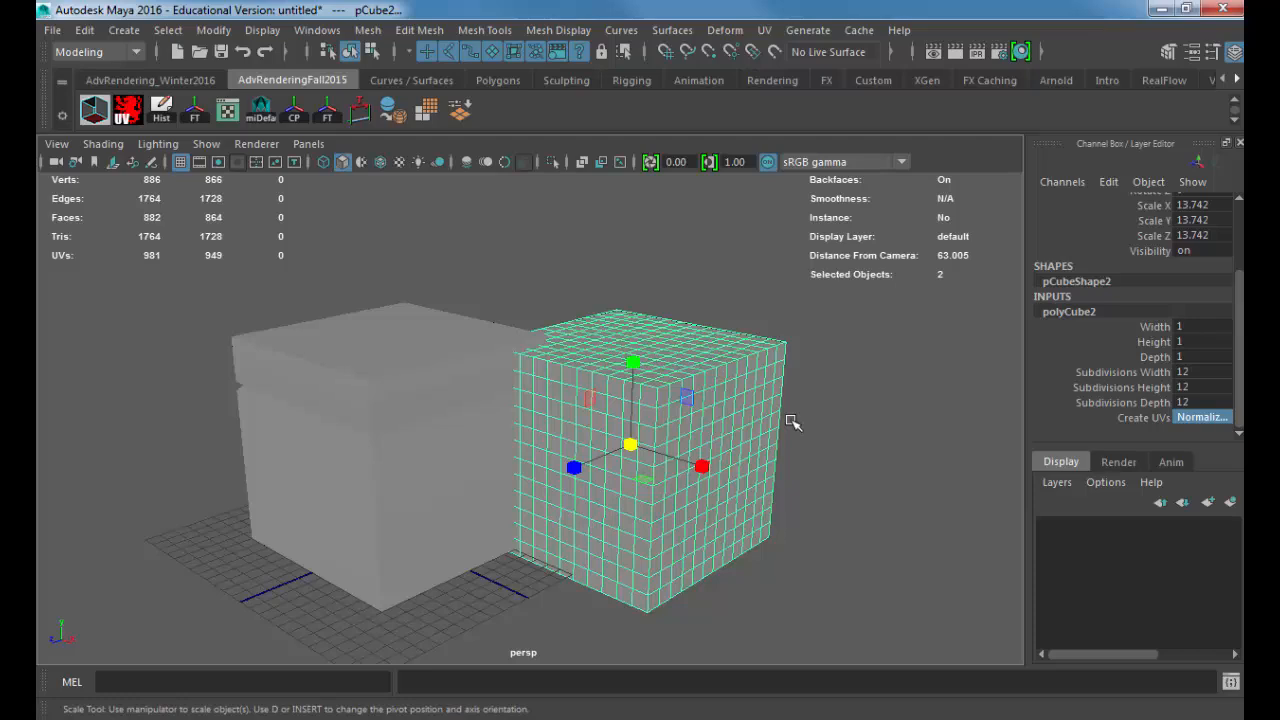
# Step: Delete the subdivided cube, and select and frame the grooved box
pyautogui.press('Delete')
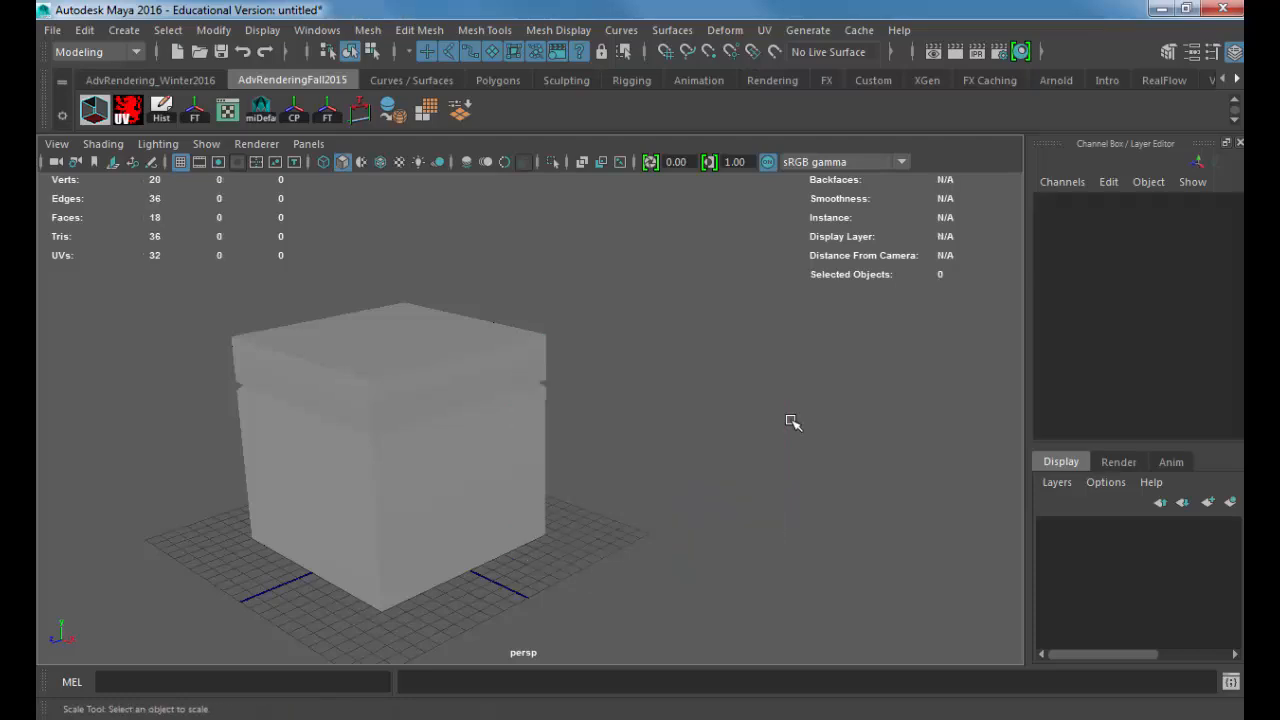
pyautogui.click(423, 380)
pyautogui.press('f')
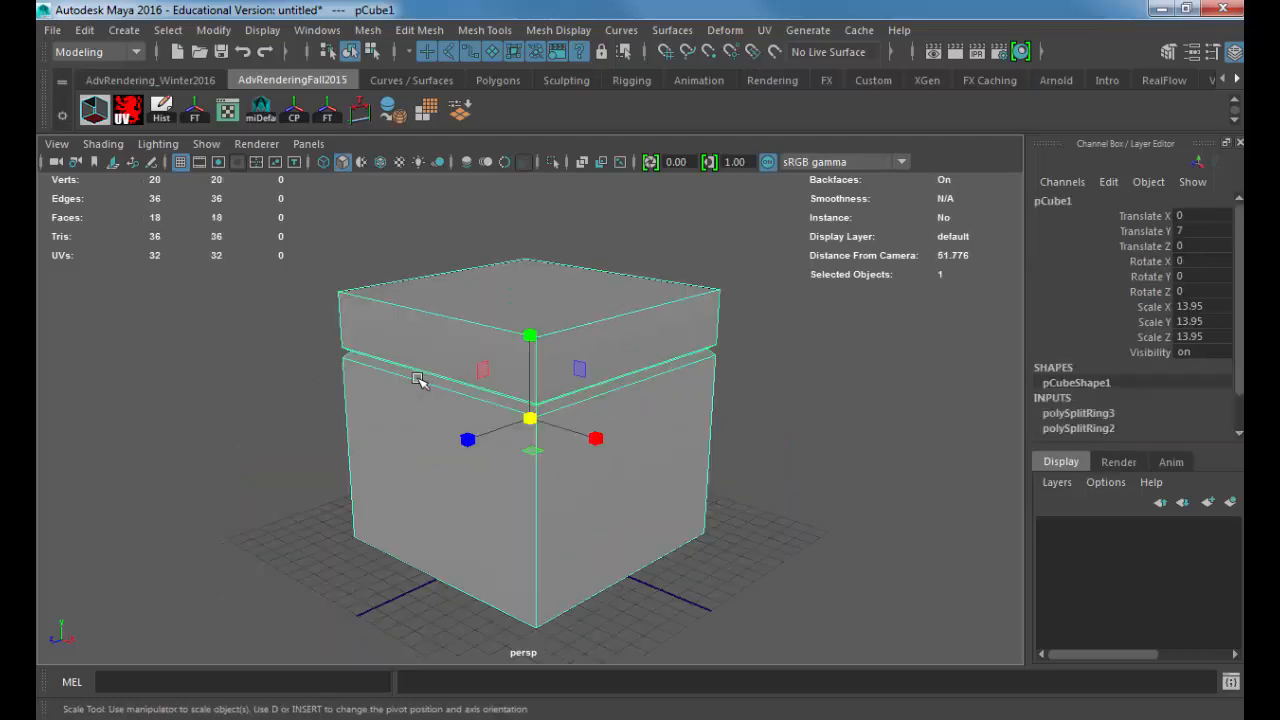
# Step: Select the grooved box's top face and apply Extrude to it
pyautogui.keyDown('alt'); pyautogui.moveTo(451, 394); pyautogui.dragTo(390, 304); pyautogui.keyUp('alt')
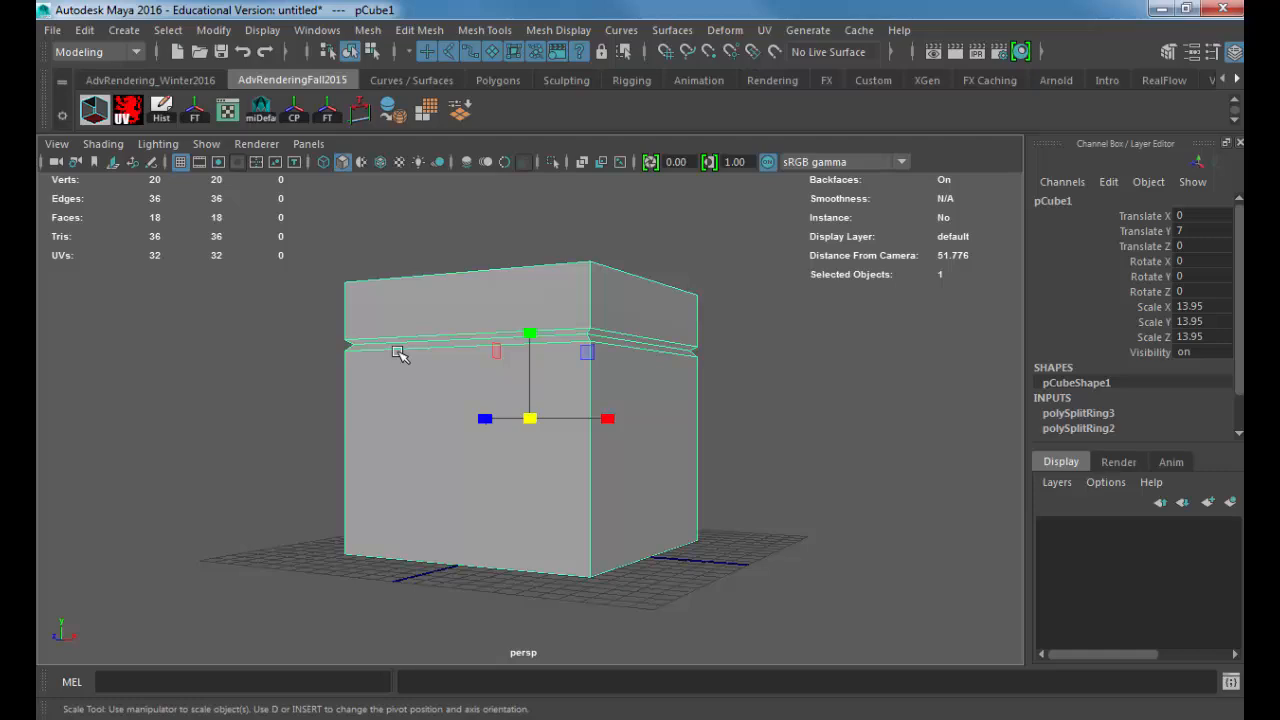
pyautogui.keyDown('alt'); pyautogui.moveTo(429, 389); pyautogui.dragTo(548, 420, button='right'); pyautogui.keyUp('alt')
pyautogui.keyDown('alt'); pyautogui.moveTo(548, 420); pyautogui.dragTo(508, 434); pyautogui.keyUp('alt')
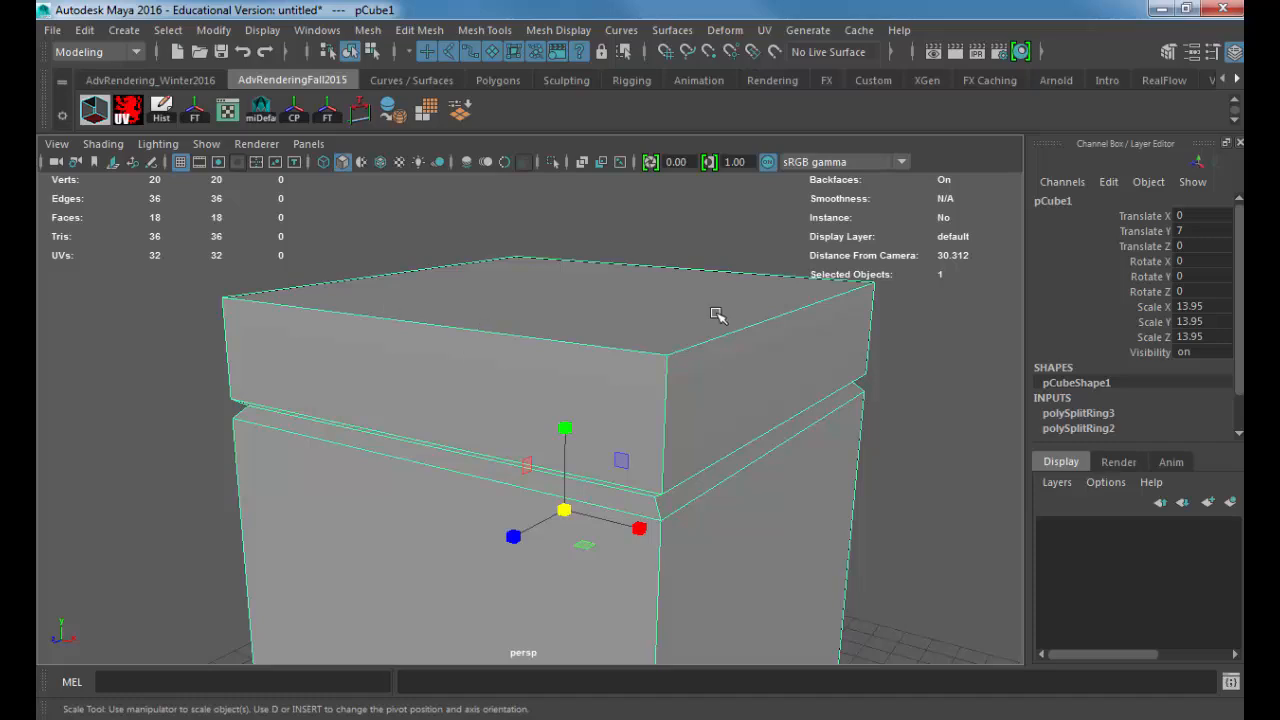
pyautogui.keyDown('alt'); pyautogui.moveTo(535, 279); pyautogui.dragTo(535, 302); pyautogui.keyUp('alt')
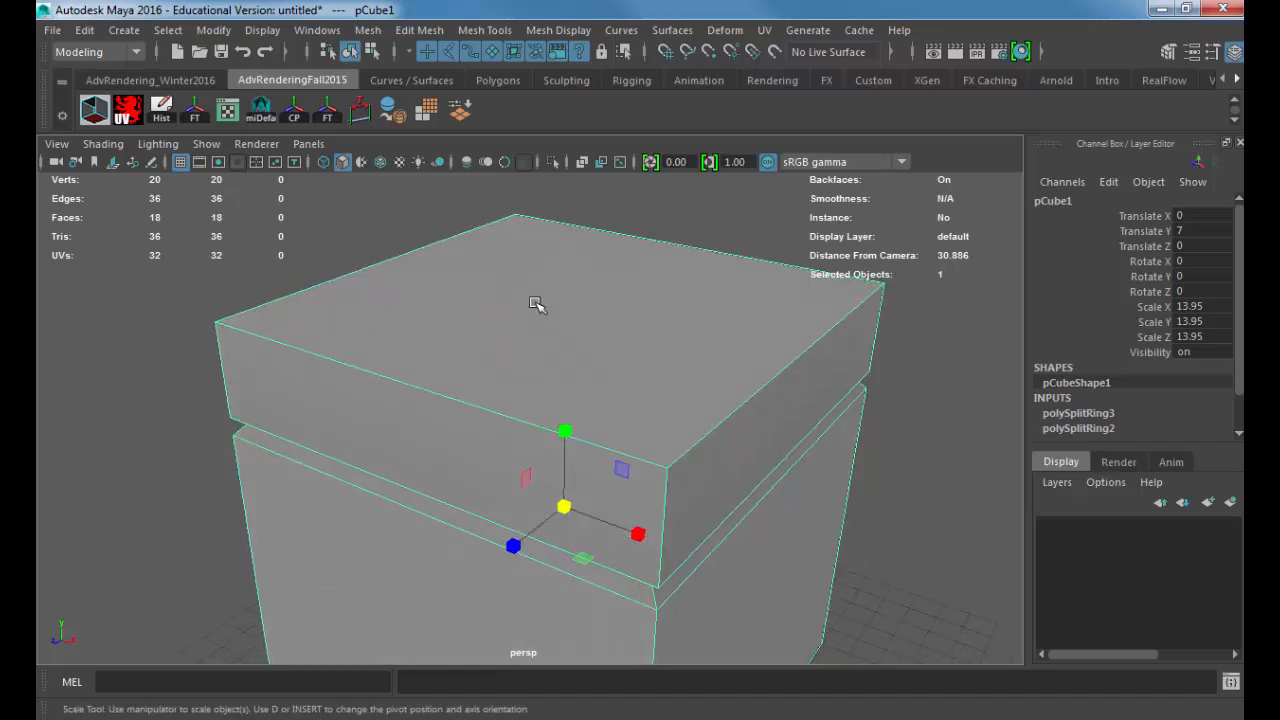
pyautogui.moveTo(520, 238); pyautogui.dragTo(530, 245, button='right')
pyautogui.click(590, 300)
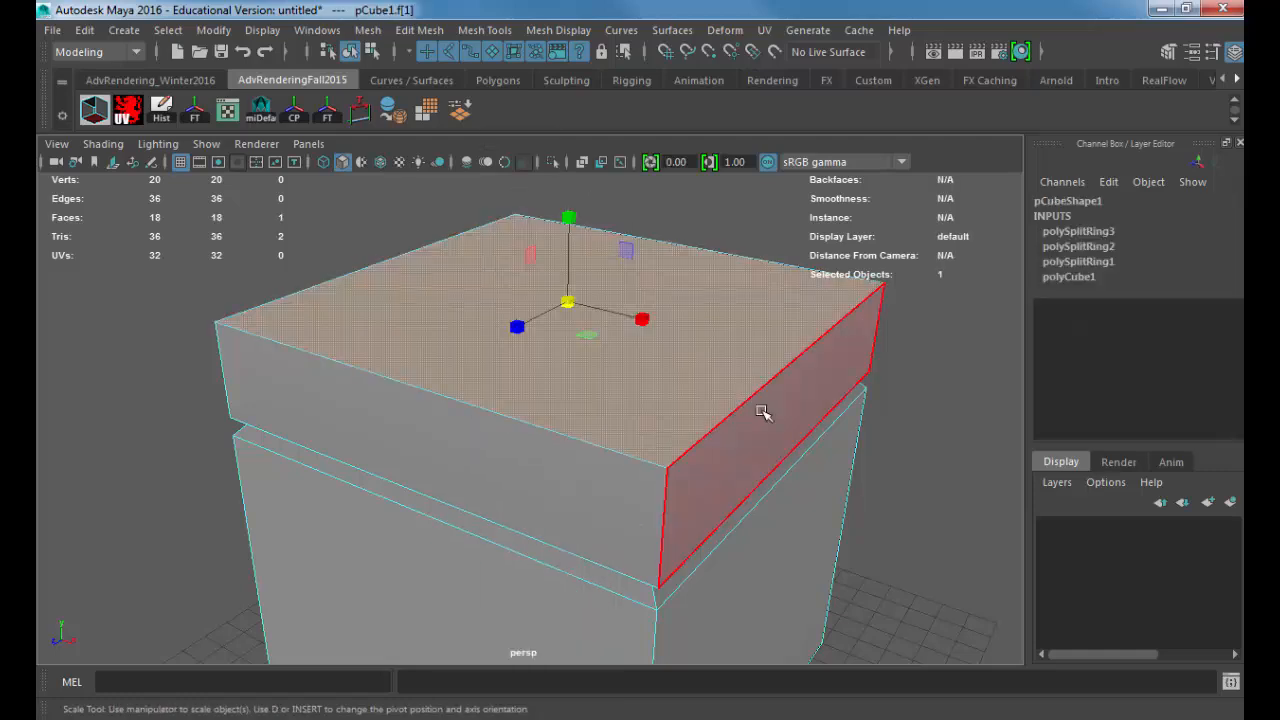
pyautogui.click(410, 30)
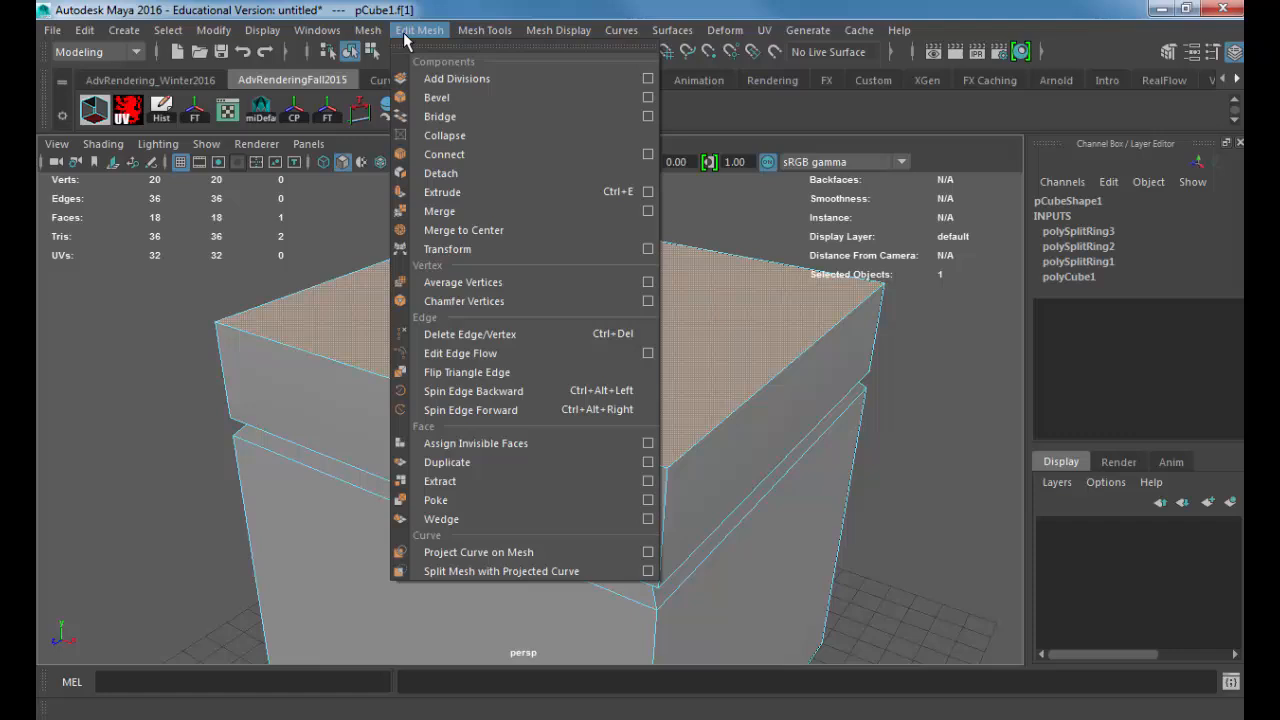
pyautogui.click(551, 192)
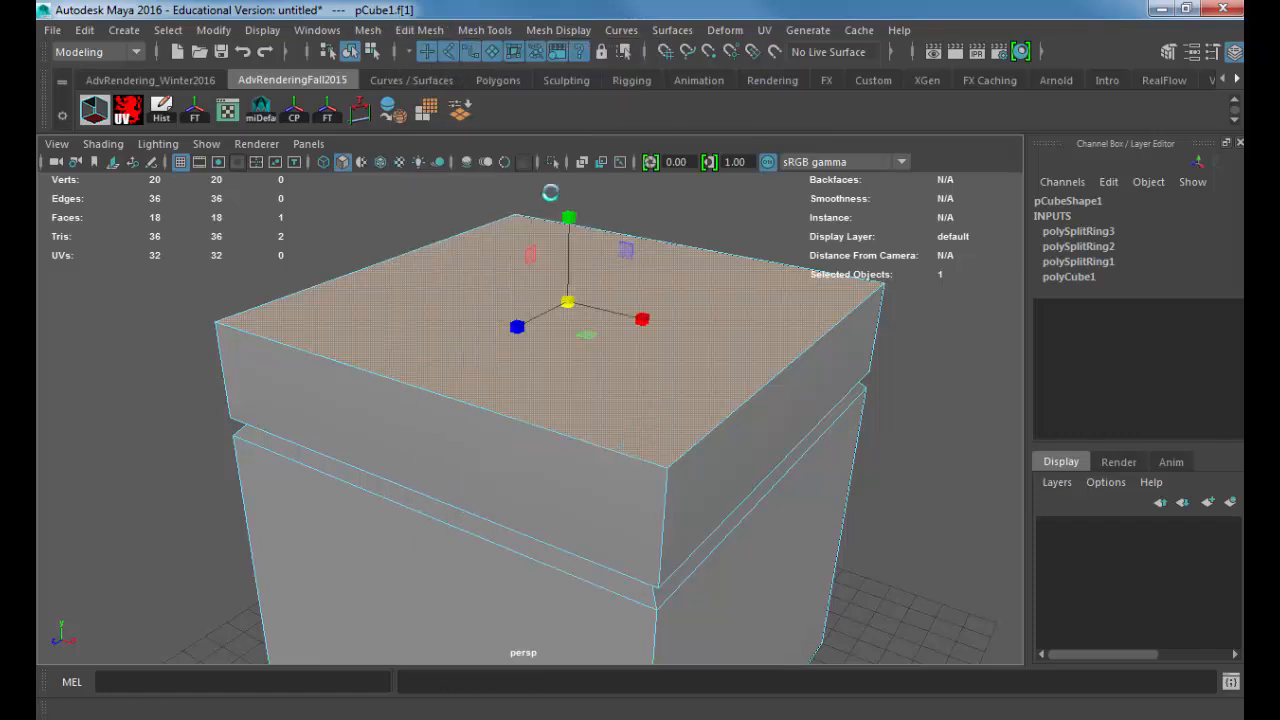
pyautogui.keyDown('alt'); pyautogui.moveTo(702, 226); pyautogui.dragTo(666, 243); pyautogui.keyUp('alt')
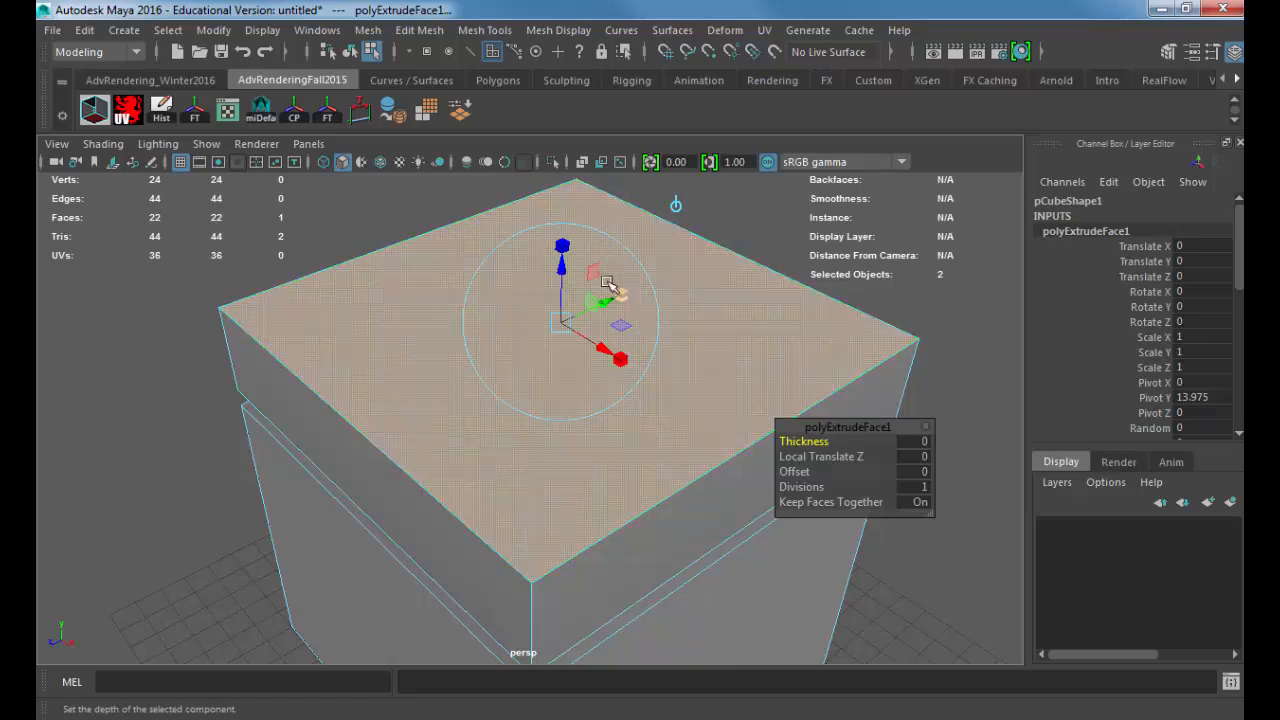
# Step: Try moving the extruded top face upward and then downward to a Local Translate Z of about -1.573, undoing each move
pyautogui.moveTo(566, 274); pyautogui.dragTo(597, 122)
pyautogui.hotkey('ctrl', 'z')
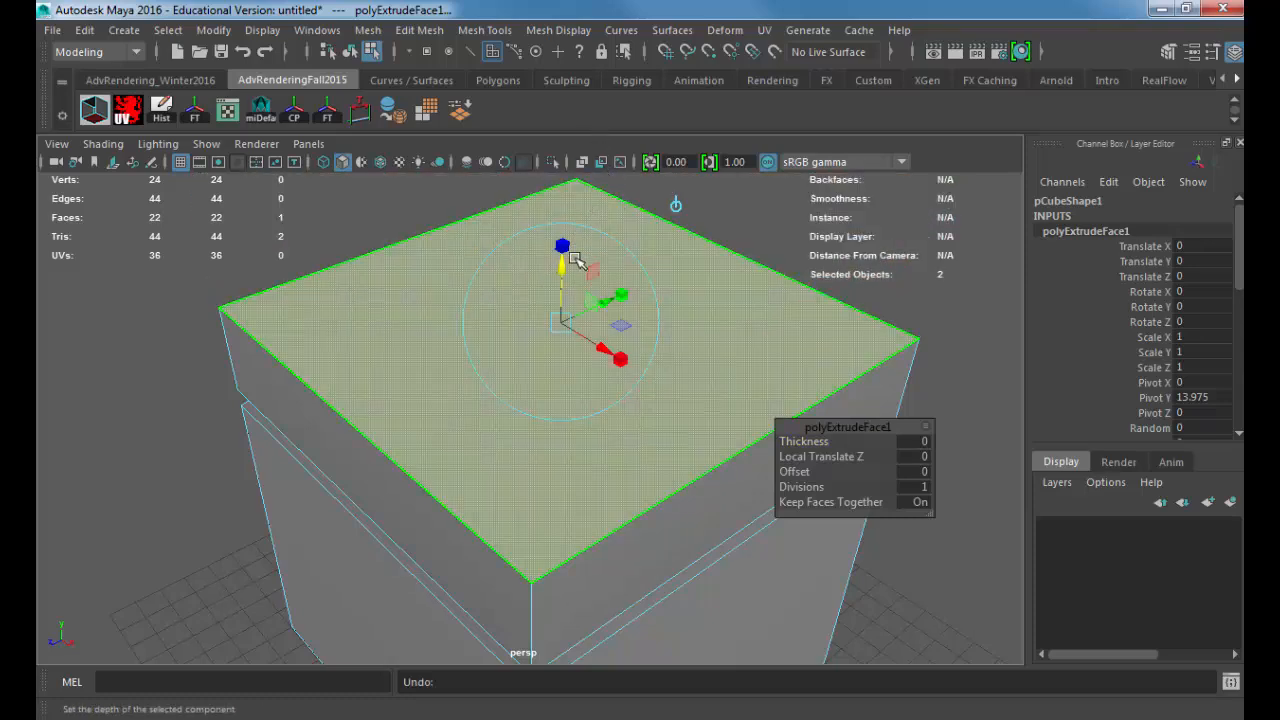
pyautogui.moveTo(566, 262); pyautogui.dragTo(566, 315)
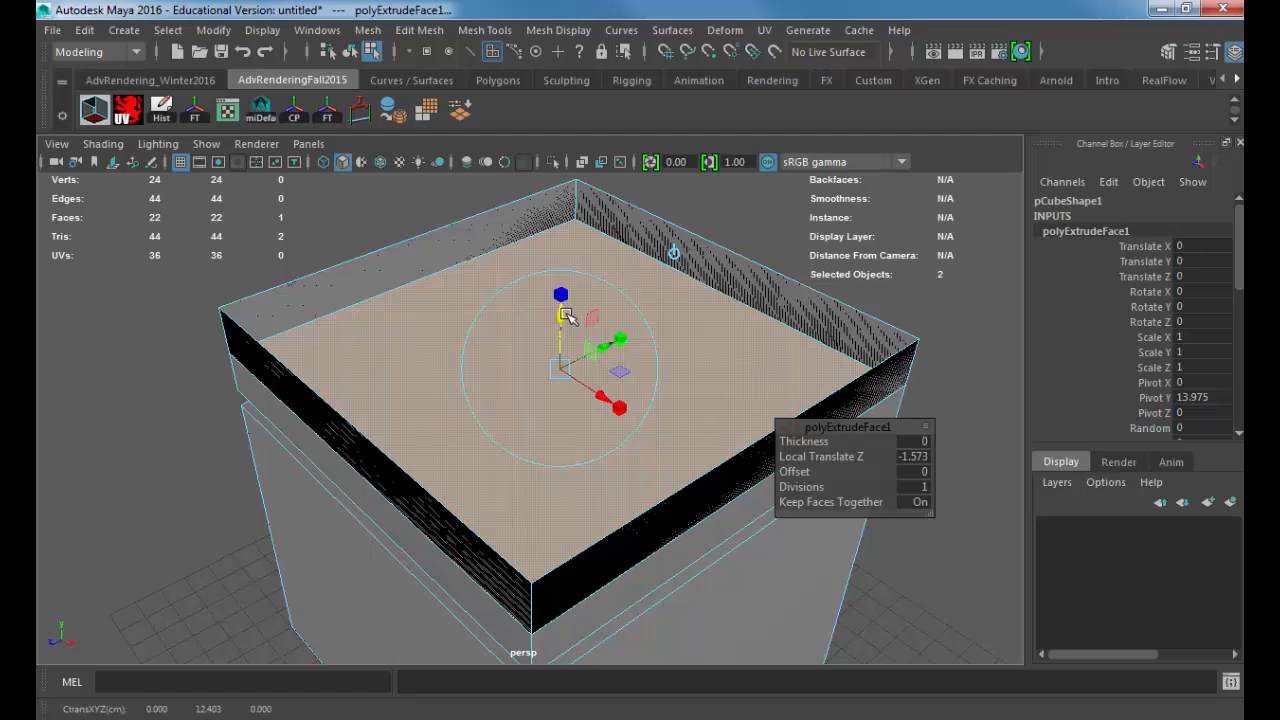
pyautogui.hotkey('ctrl', 'z')
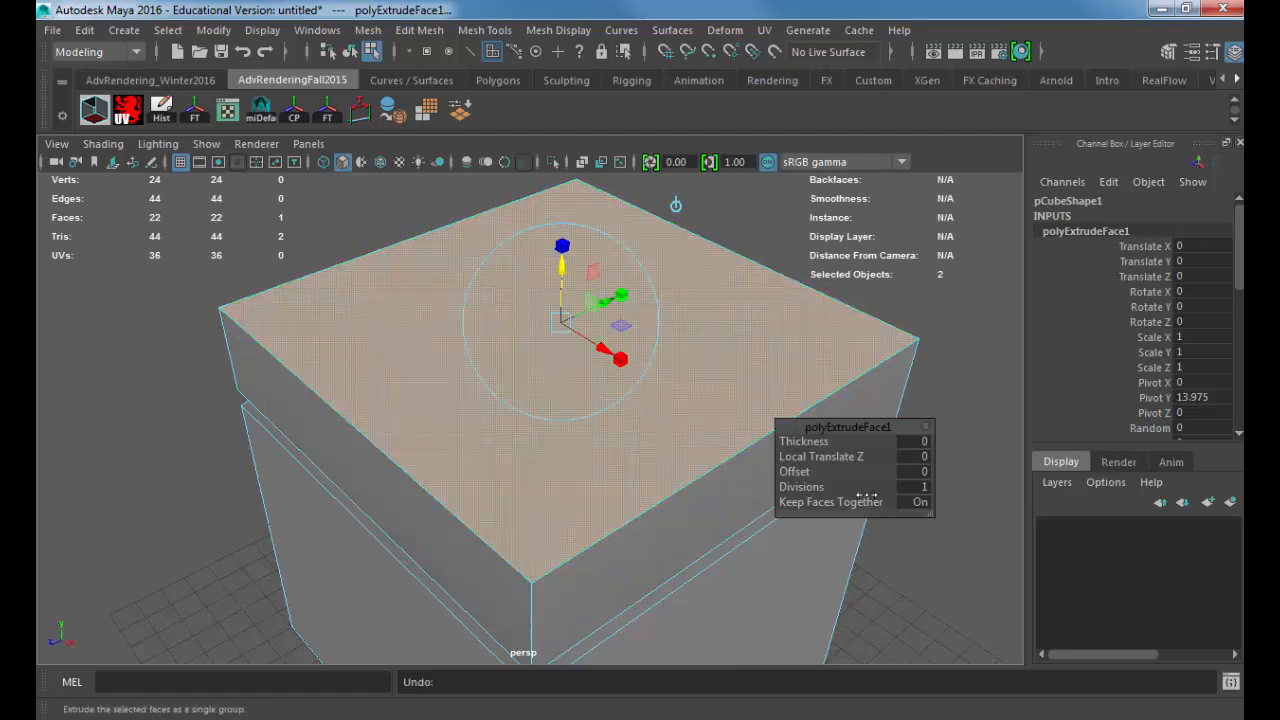
# Step: Set the top face extrusion's offset to 1 to inset the face
pyautogui.moveTo(796, 471)
pyautogui.mouseDown()
pyautogui.moveTo(779, 471)
pyautogui.moveTo(801, 476)
pyautogui.mouseUp()
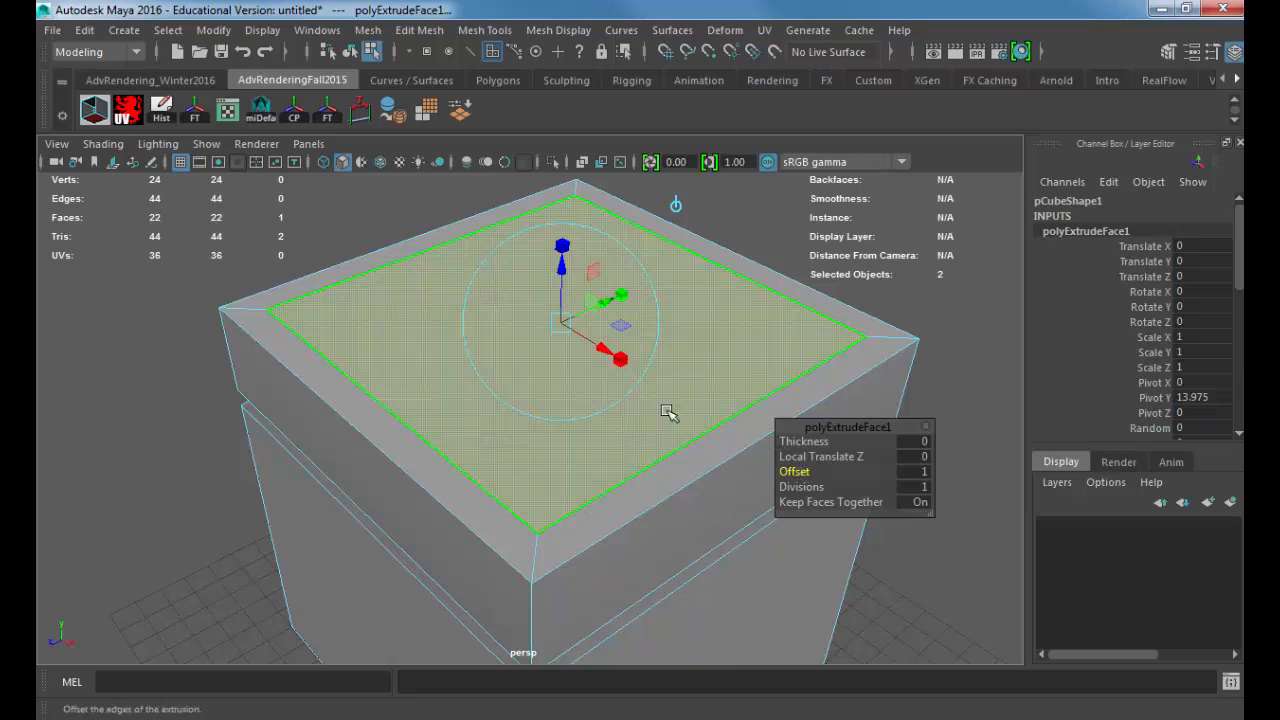
pyautogui.keyDown('alt'); pyautogui.moveTo(480, 366); pyautogui.dragTo(454, 372); pyautogui.keyUp('alt')
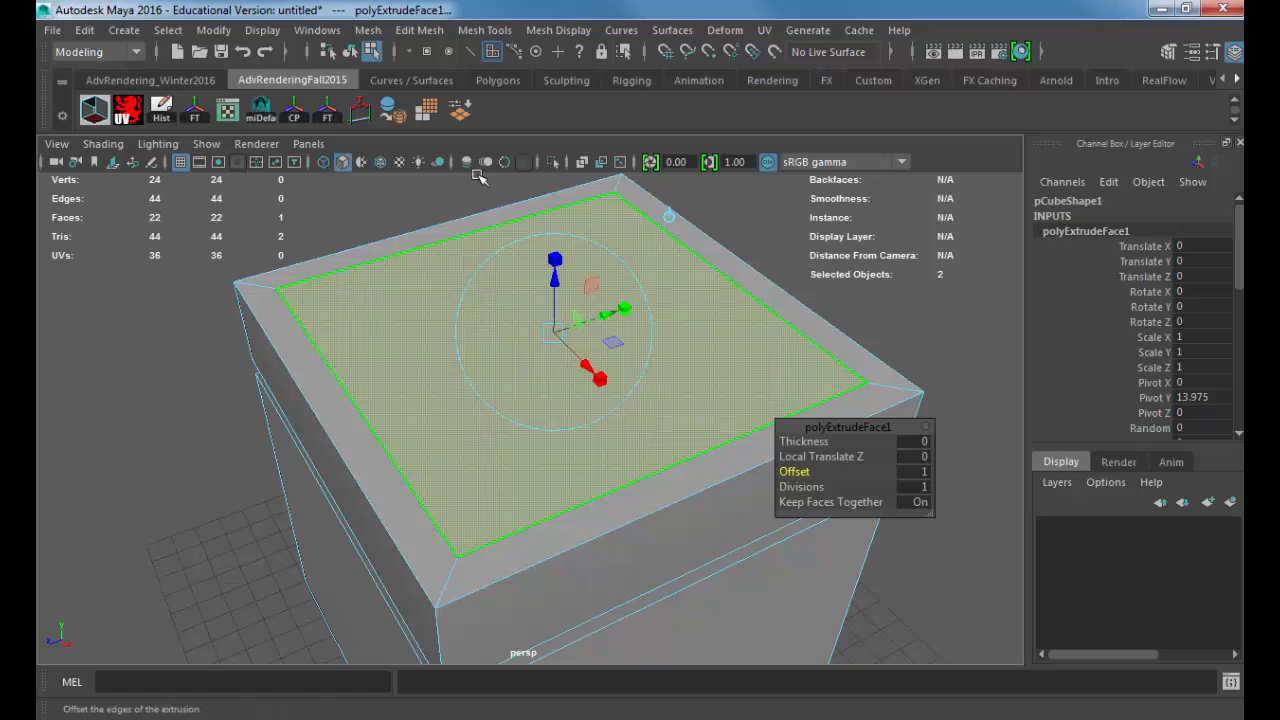
# Step: Extrude the inset top face again and push it down to a Local Translate Z of about -0.82
pyautogui.click(422, 30)
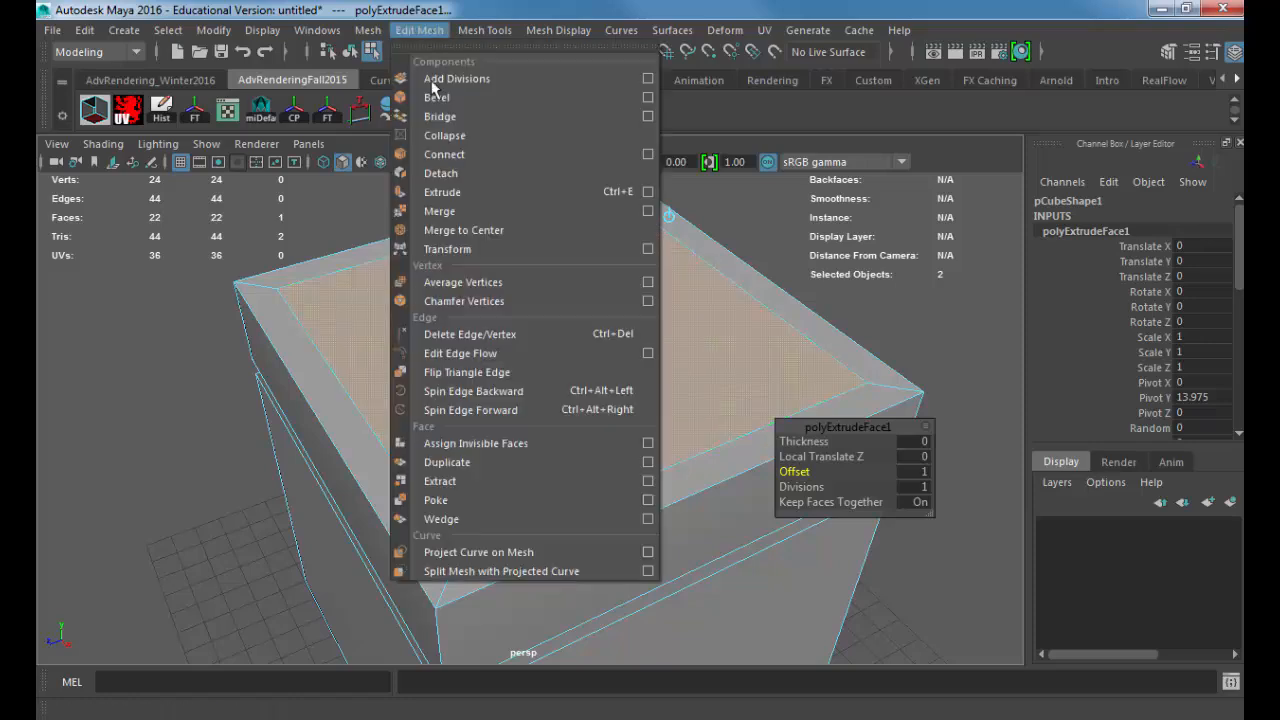
pyautogui.click(511, 194)
pyautogui.moveTo(560, 284); pyautogui.dragTo(557, 305)
pyautogui.keyDown('alt'); pyautogui.moveTo(457, 349); pyautogui.dragTo(474, 338); pyautogui.keyUp('alt')
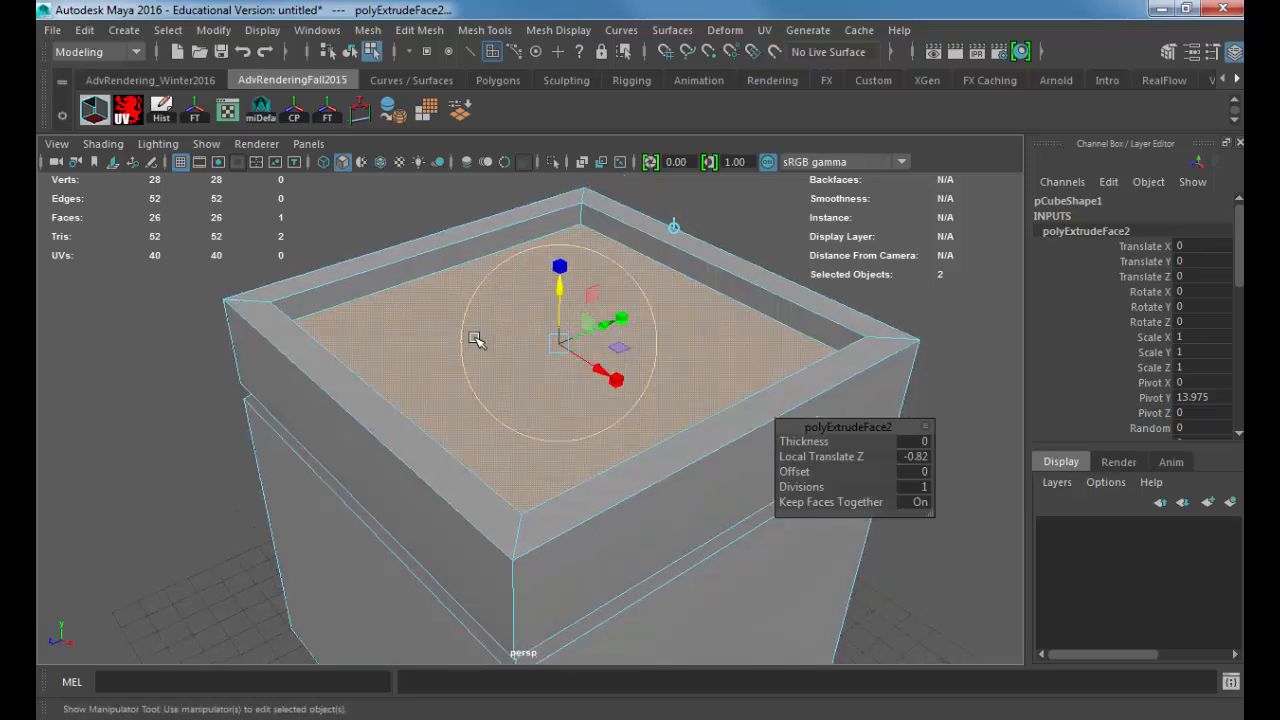
# Step: Return to object selection, preview the box in smooth mesh display from above, and restore the unsmoothed display
pyautogui.moveTo(396, 357); pyautogui.dragTo(454, 167, button='right')
pyautogui.scroll(-8, 406, 287)
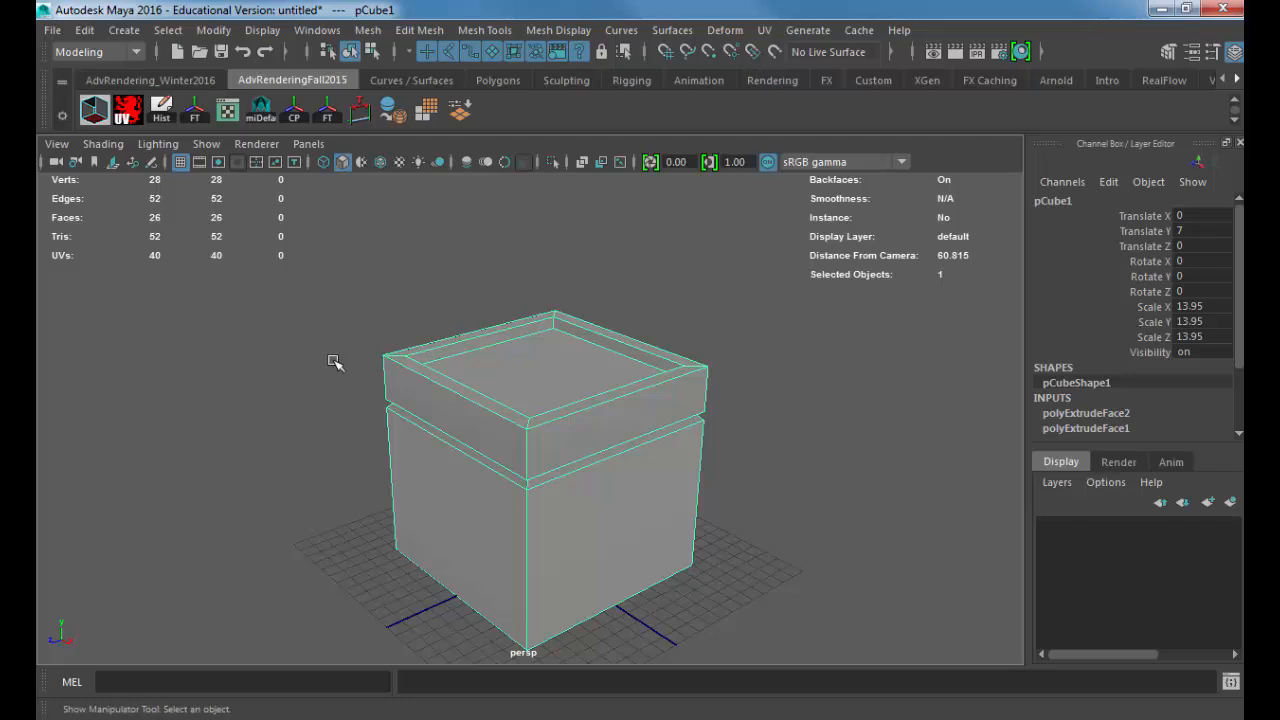
pyautogui.press('3')
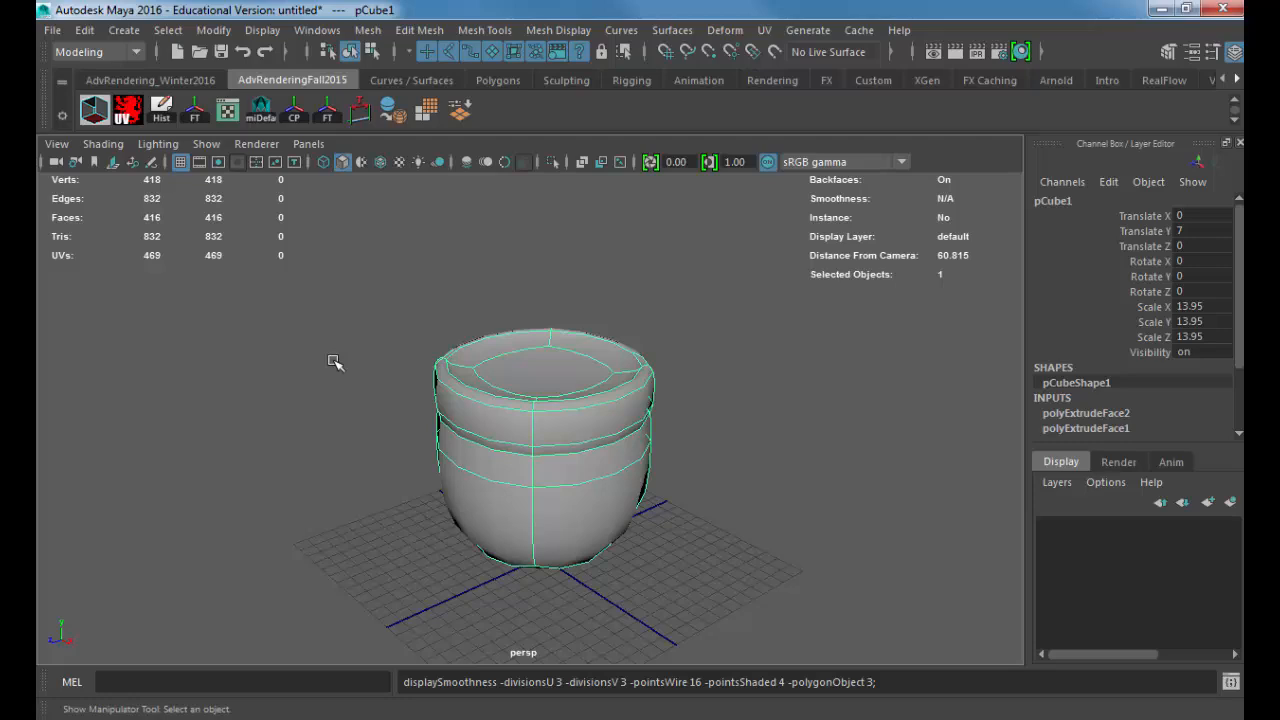
pyautogui.press('f')
pyautogui.click(346, 363)
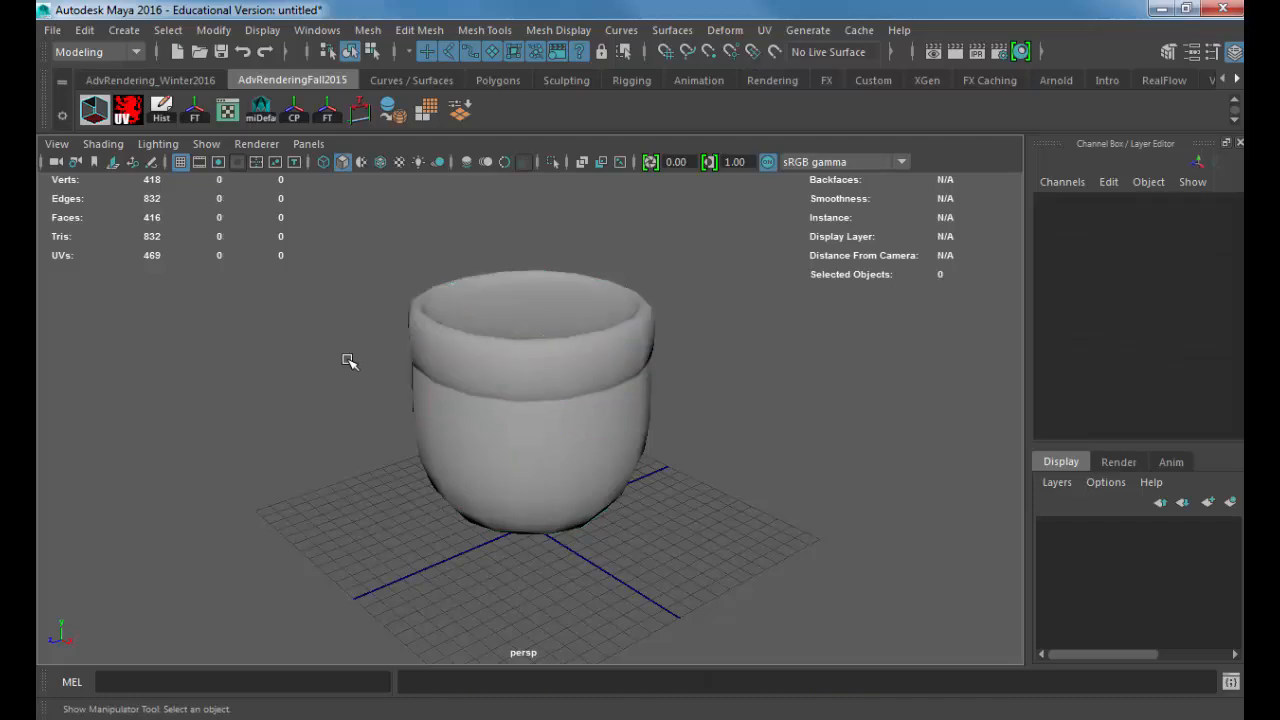
pyautogui.keyDown('alt'); pyautogui.moveTo(452, 355); pyautogui.dragTo(377, 437); pyautogui.keyUp('alt')
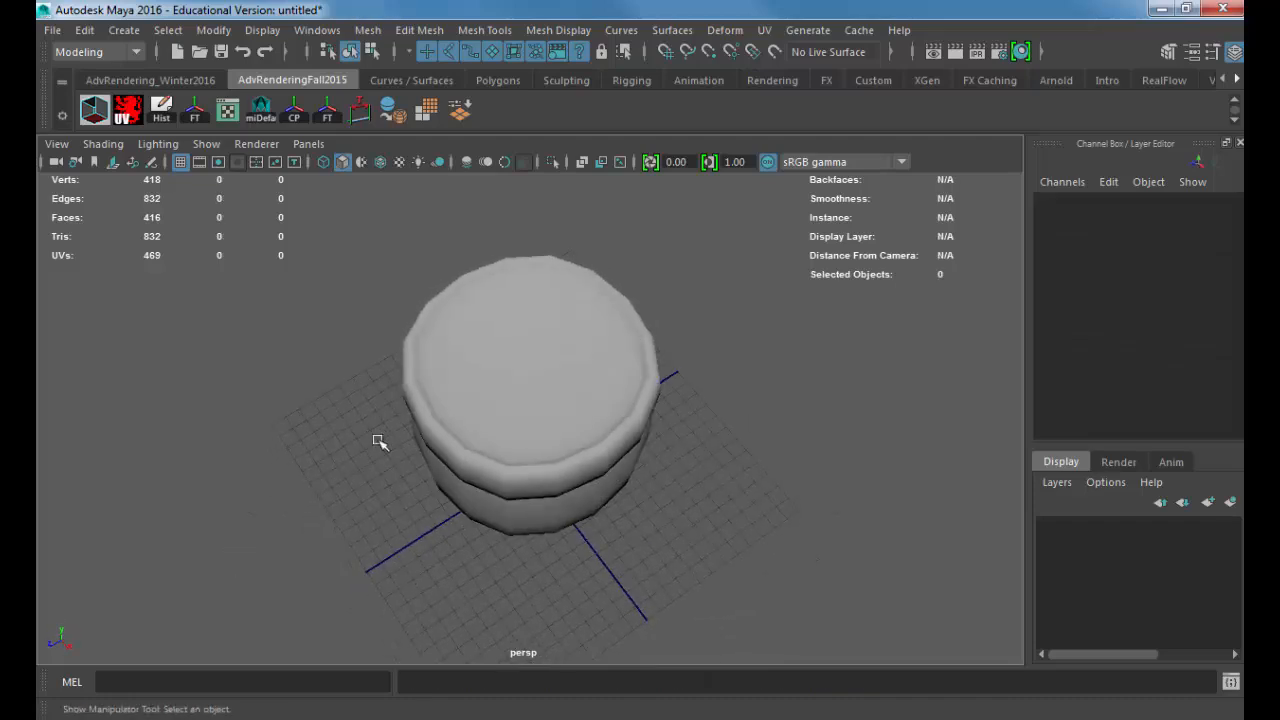
pyautogui.click(450, 392)
pyautogui.press('1')
# Step: Switch the box to edge selection and select two adjoining edges of the recess floor
pyautogui.keyDown('alt'); pyautogui.moveTo(257, 374); pyautogui.dragTo(720, 471, button='right'); pyautogui.keyUp('alt')
pyautogui.keyDown('alt'); pyautogui.moveTo(720, 471); pyautogui.dragTo(434, 526, button='middle'); pyautogui.keyUp('alt')
pyautogui.keyDown('alt'); pyautogui.moveTo(434, 526); pyautogui.dragTo(449, 394); pyautogui.keyUp('alt')
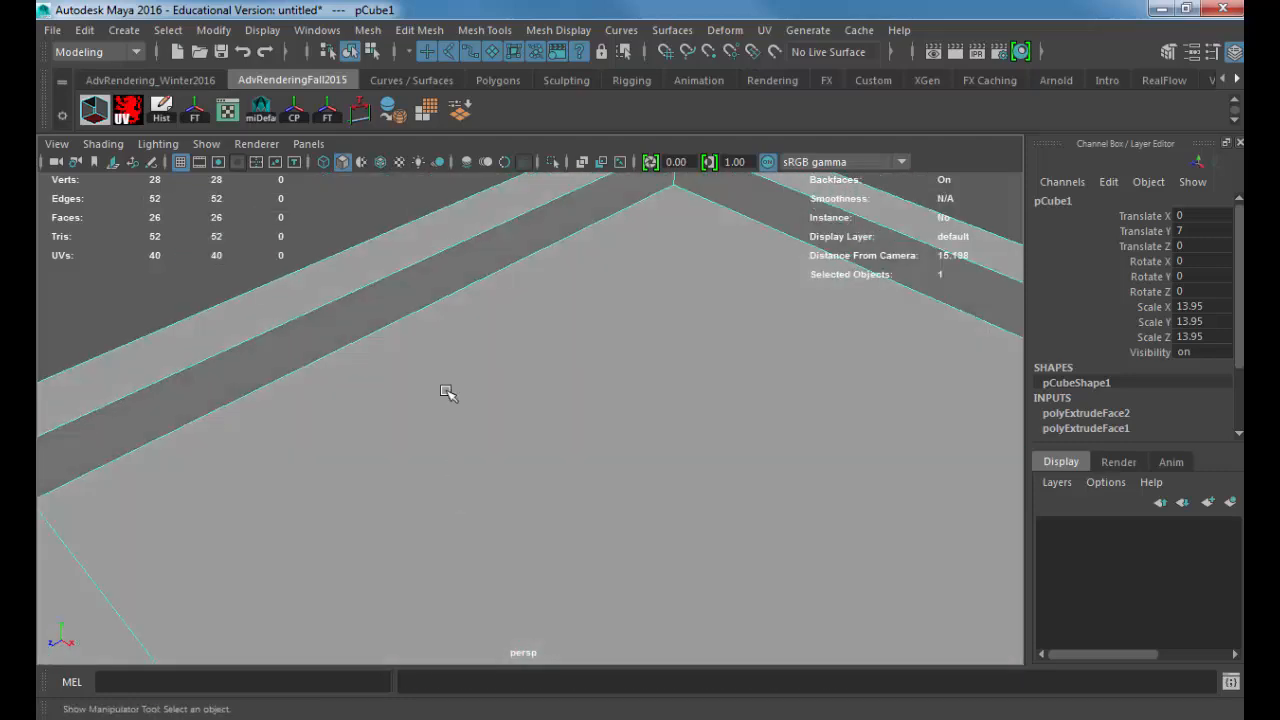
pyautogui.moveTo(435, 190); pyautogui.dragTo(435, 138, button='right')
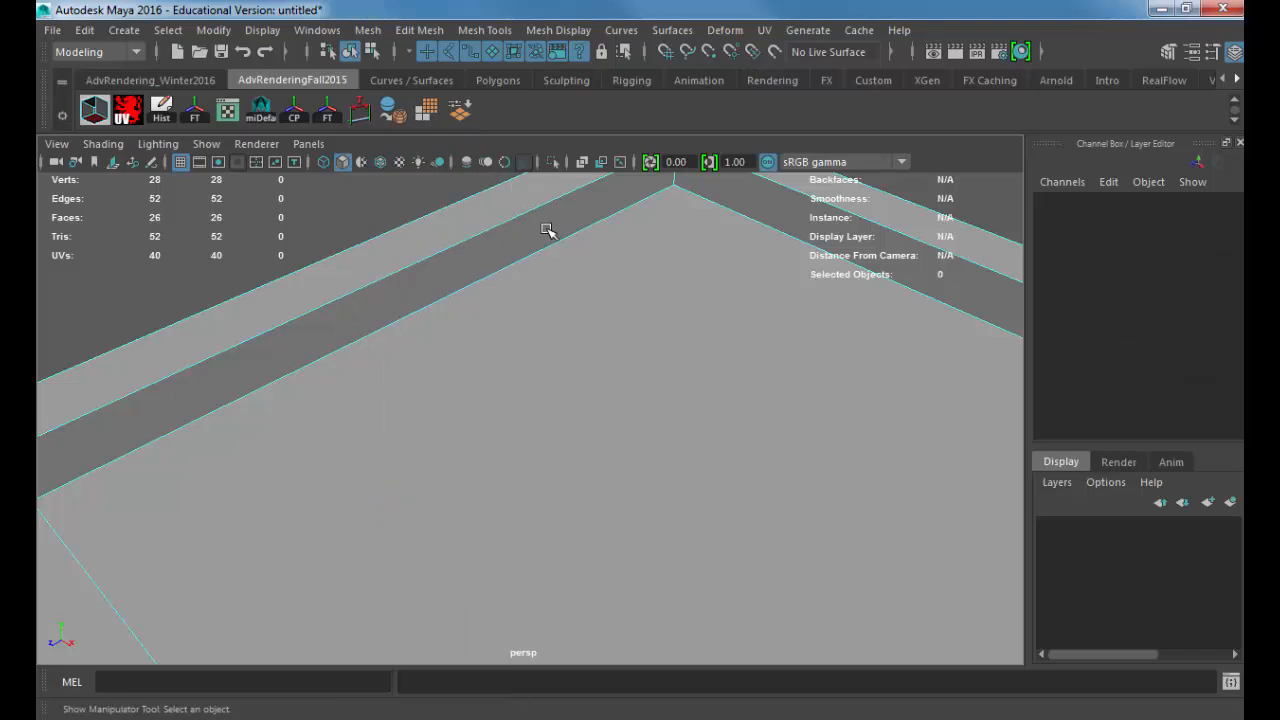
pyautogui.click(552, 241)
pyautogui.keyDown('shift'); pyautogui.click(735, 208); pyautogui.keyUp('shift')
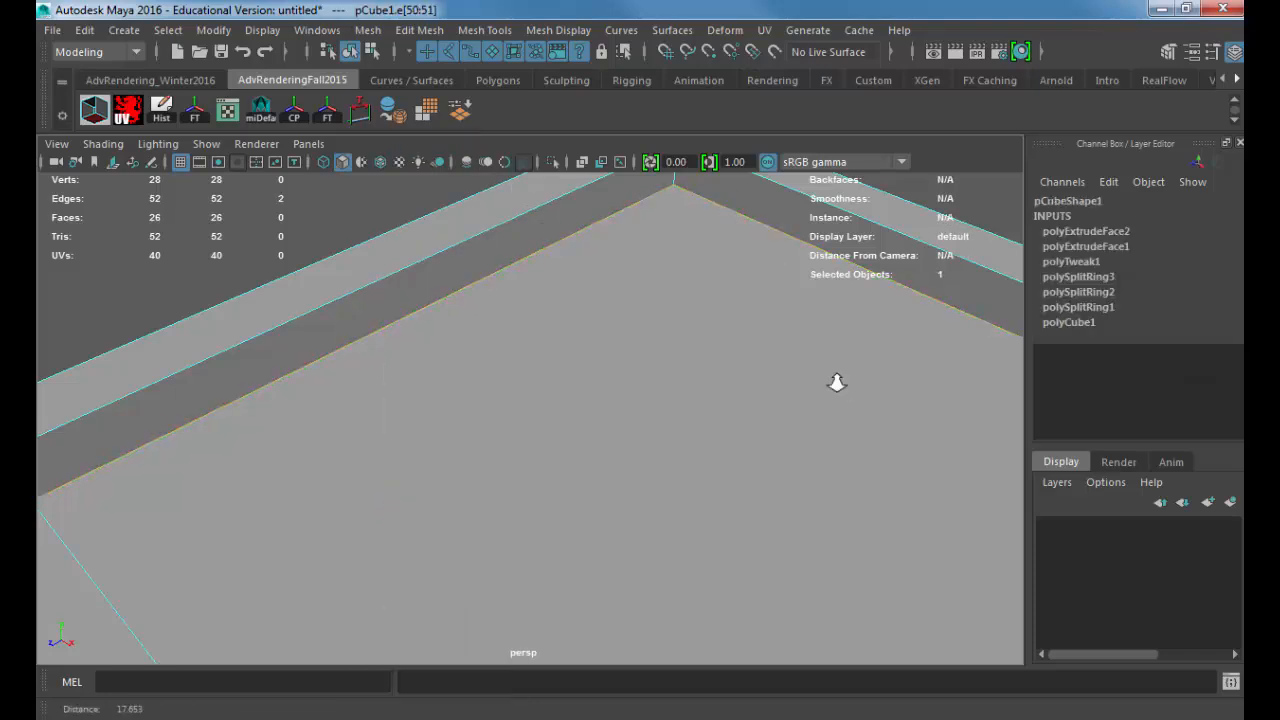
# Step: Add the remaining two edges of the recess floor to the selection
pyautogui.keyDown('alt'); pyautogui.moveTo(837, 380); pyautogui.dragTo(650, 375, button='right'); pyautogui.keyUp('alt')
pyautogui.keyDown('alt'); pyautogui.moveTo(650, 376); pyautogui.dragTo(826, 312); pyautogui.keyUp('alt')
pyautogui.keyDown('shift'); pyautogui.click(846, 323); pyautogui.keyUp('shift')
pyautogui.keyDown('alt'); pyautogui.moveTo(674, 314); pyautogui.dragTo(568, 390, button='middle'); pyautogui.keyUp('alt')
pyautogui.keyDown('alt'); pyautogui.moveTo(568, 390); pyautogui.dragTo(640, 386); pyautogui.keyUp('alt')
pyautogui.keyDown('alt'); pyautogui.moveTo(640, 386); pyautogui.dragTo(717, 337, button='right'); pyautogui.keyUp('alt')
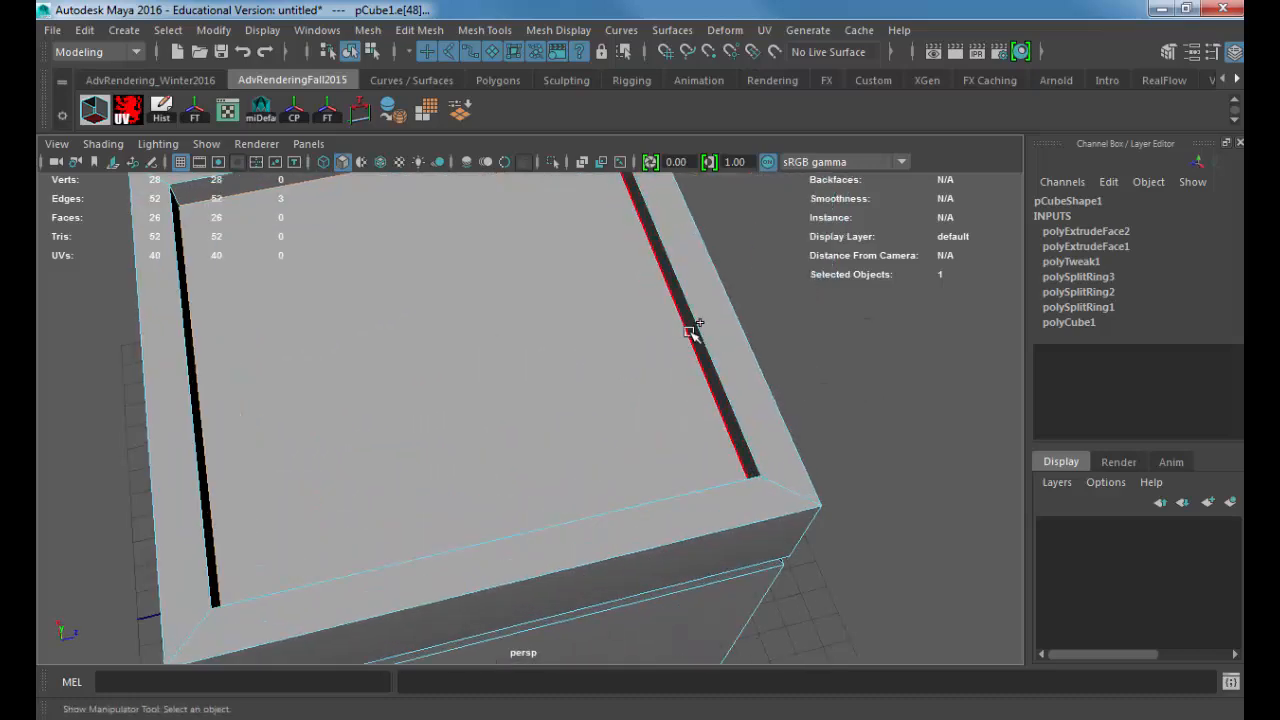
pyautogui.keyDown('shift'); pyautogui.click(690, 332); pyautogui.keyUp('shift')
# Step: Extend the selection to the edges of the recess rim and the outer top, checking them in wireframe display
pyautogui.keyDown('shift'); pyautogui.doubleClick(702, 326); pyautogui.keyUp('shift')
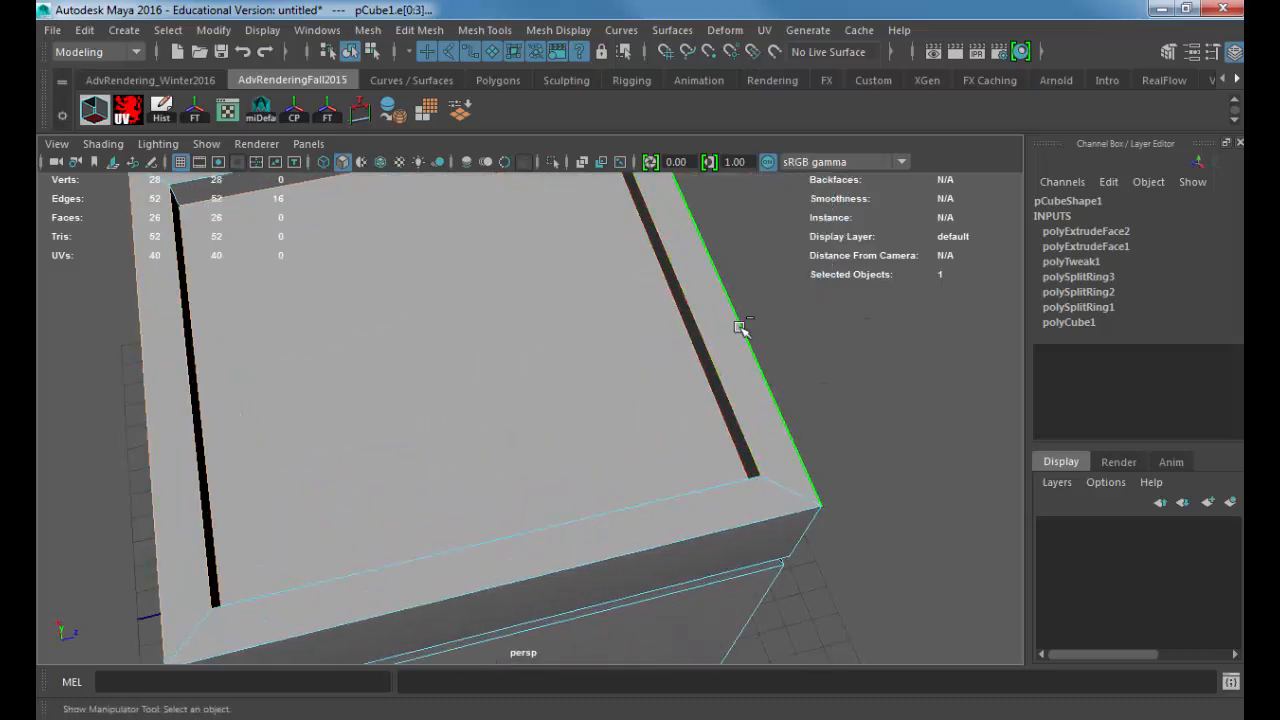
pyautogui.keyDown('shift'); pyautogui.click(765, 373); pyautogui.keyUp('shift')
pyautogui.keyDown('alt'); pyautogui.moveTo(235, 340); pyautogui.dragTo(362, 498, button='middle'); pyautogui.keyUp('alt')
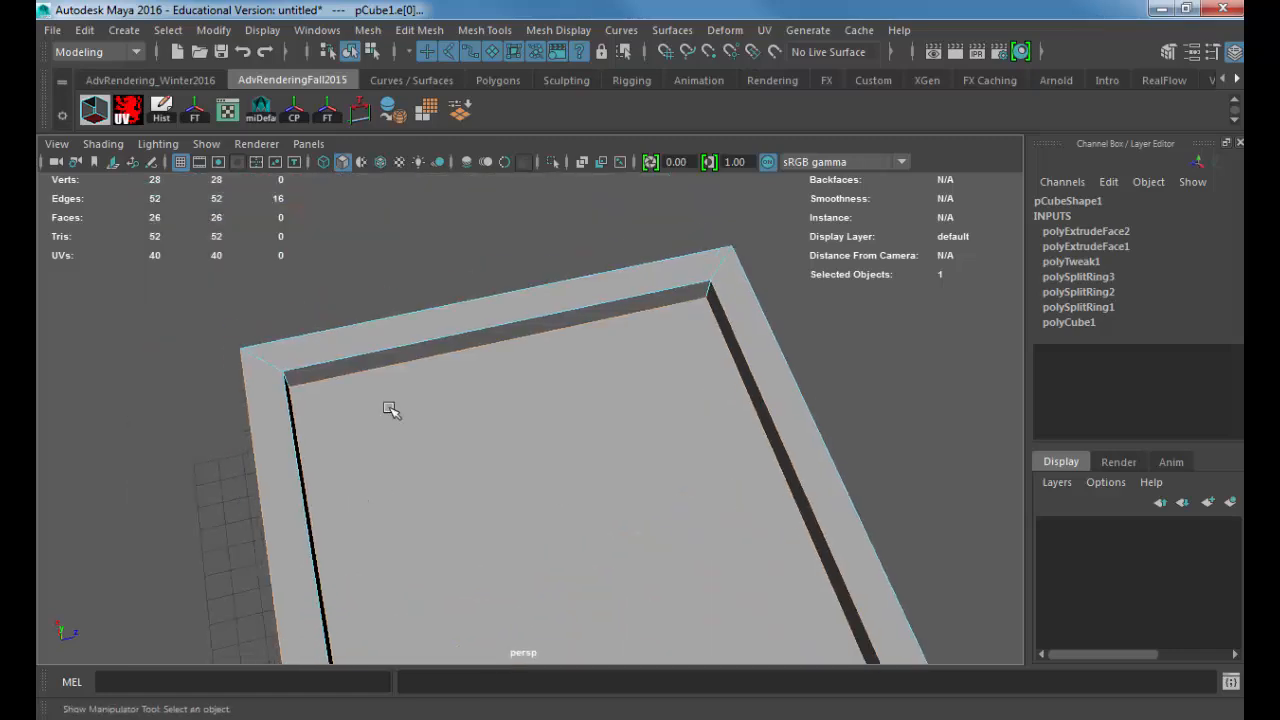
pyautogui.keyDown('shift'); pyautogui.click(405, 321); pyautogui.keyUp('shift')
pyautogui.keyDown('shift'); pyautogui.click(405, 346); pyautogui.keyUp('shift')
pyautogui.press('4')
pyautogui.keyDown('shift'); pyautogui.click(777, 349); pyautogui.keyUp('shift')
pyautogui.moveTo(777, 349)
pyautogui.keyDown('alt'); pyautogui.mouseDown()
pyautogui.moveTo(746, 430)
pyautogui.moveTo(452, 419)
pyautogui.moveTo(485, 470)
pyautogui.moveTo(469, 391)
pyautogui.moveTo(561, 461)
pyautogui.mouseUp(); pyautogui.keyUp('alt')
pyautogui.press('5')
# Step: Add the remaining horizontal edges around the groove and the box's base to the selection
pyautogui.keyDown('alt'); pyautogui.moveTo(583, 505); pyautogui.dragTo(634, 371); pyautogui.keyUp('alt')
pyautogui.keyDown('shift'); pyautogui.click(578, 475); pyautogui.keyUp('shift')
pyautogui.keyDown('shift'); pyautogui.click(580, 476); pyautogui.keyUp('shift')
pyautogui.keyDown('shift'); pyautogui.click(529, 619); pyautogui.keyUp('shift')
pyautogui.keyDown('alt'); pyautogui.moveTo(529, 619); pyautogui.dragTo(591, 591); pyautogui.keyUp('alt')
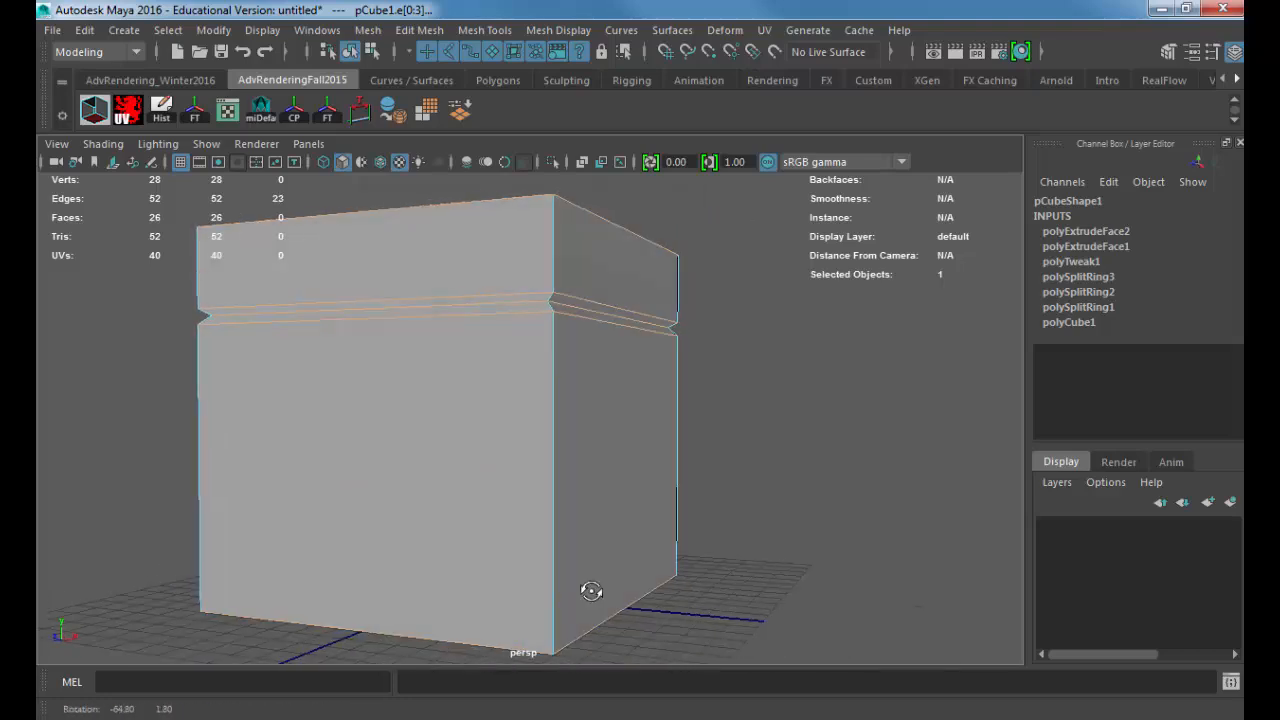
pyautogui.keyDown('alt'); pyautogui.moveTo(414, 626); pyautogui.dragTo(631, 517); pyautogui.keyUp('alt')
pyautogui.keyDown('shift'); pyautogui.click(631, 518); pyautogui.keyUp('shift')
# Step: Add the missed horizontal edges near the top in wireframe display and clear the edge selection
pyautogui.keyDown('alt'); pyautogui.moveTo(466, 493); pyautogui.dragTo(660, 491); pyautogui.keyUp('alt')
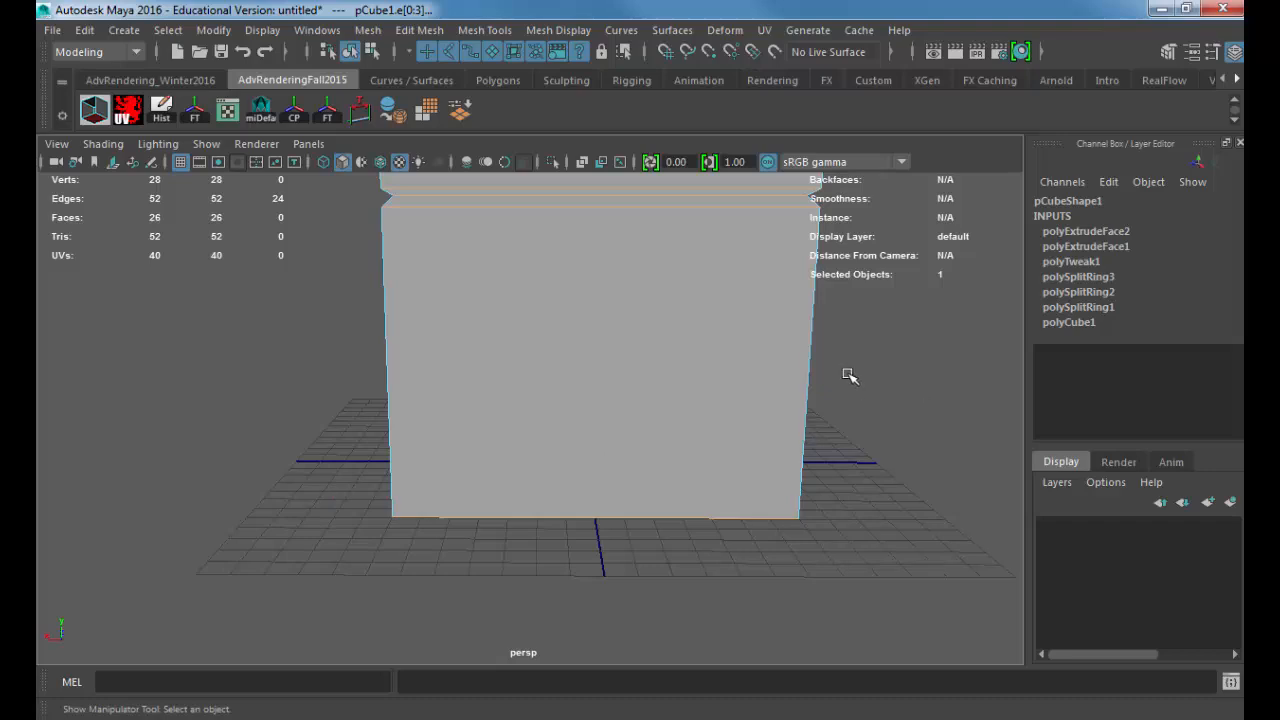
pyautogui.press('4')
pyautogui.keyDown('alt'); pyautogui.moveTo(586, 375); pyautogui.dragTo(684, 430); pyautogui.keyUp('alt')
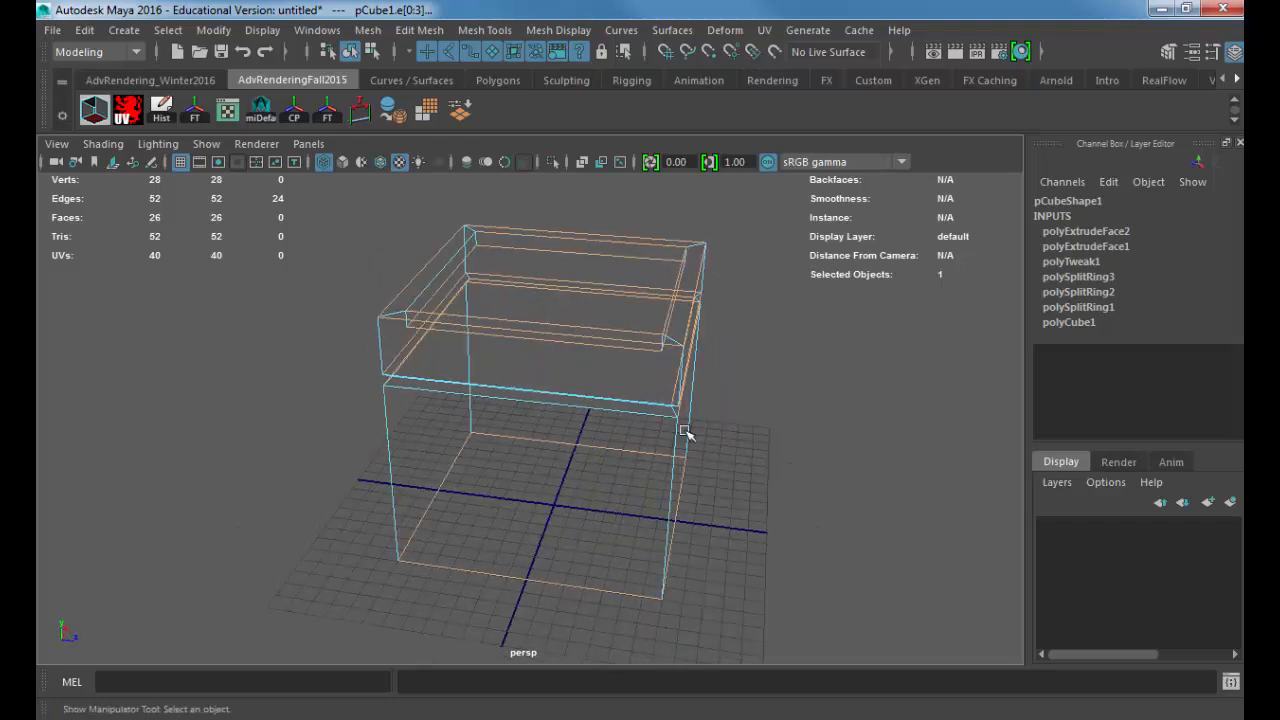
pyautogui.keyDown('shift'); pyautogui.moveTo(595, 379); pyautogui.dragTo(472, 394); pyautogui.keyUp('shift')
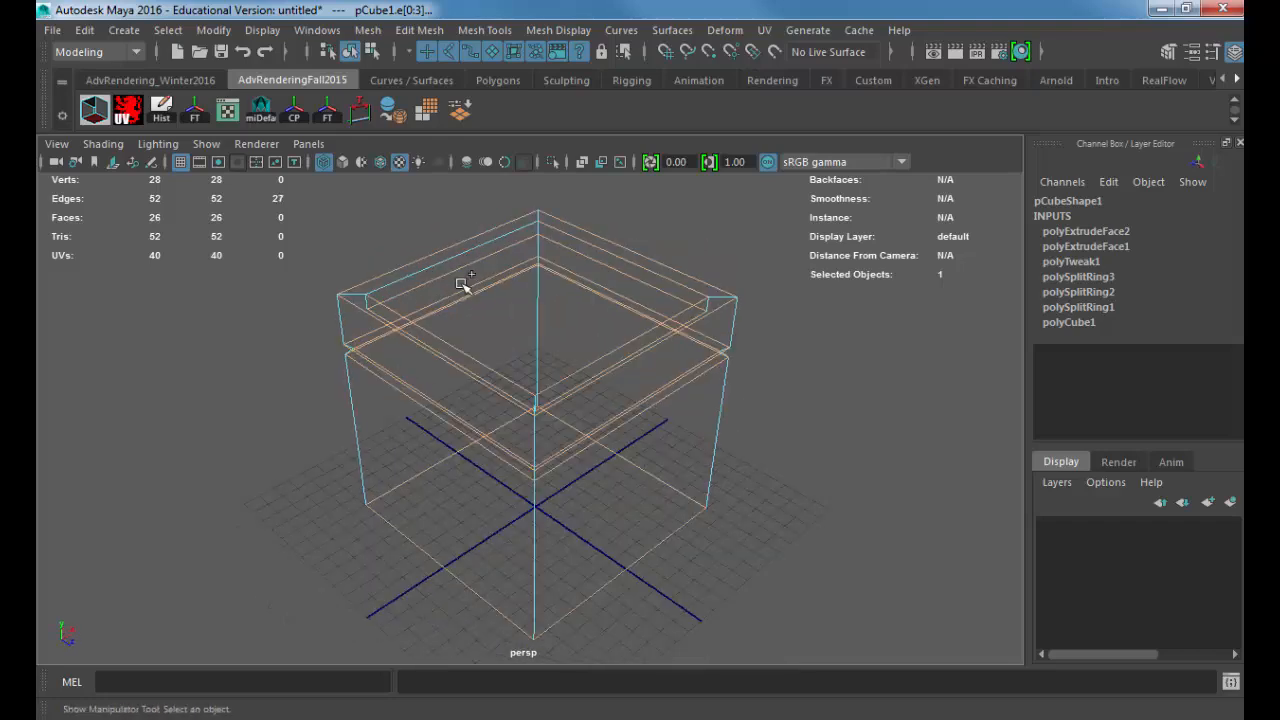
pyautogui.keyDown('shift'); pyautogui.moveTo(432, 243); pyautogui.dragTo(437, 290); pyautogui.keyUp('shift')
pyautogui.keyDown('alt'); pyautogui.moveTo(639, 297); pyautogui.dragTo(371, 314); pyautogui.keyUp('alt')
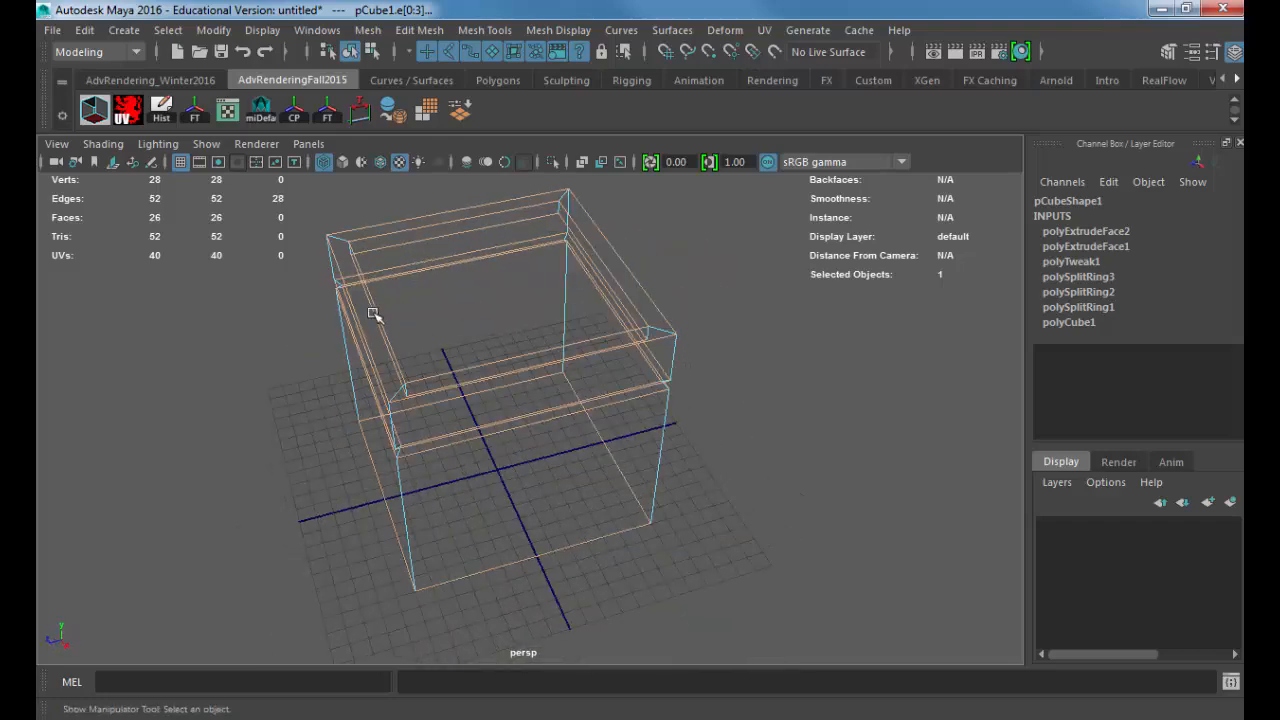
pyautogui.keyDown('alt'); pyautogui.moveTo(527, 319); pyautogui.dragTo(508, 291); pyautogui.keyUp('alt')
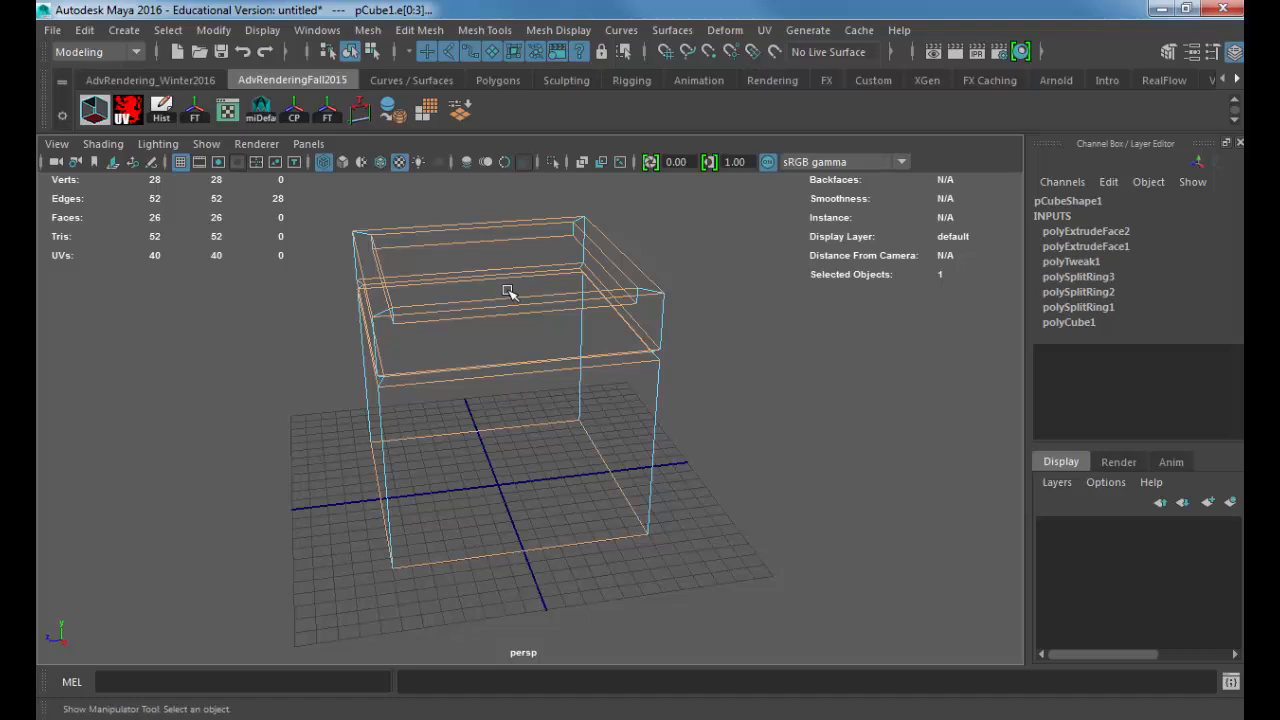
pyautogui.keyDown('alt'); pyautogui.moveTo(507, 291); pyautogui.dragTo(574, 334); pyautogui.keyUp('alt')
pyautogui.click(709, 314)
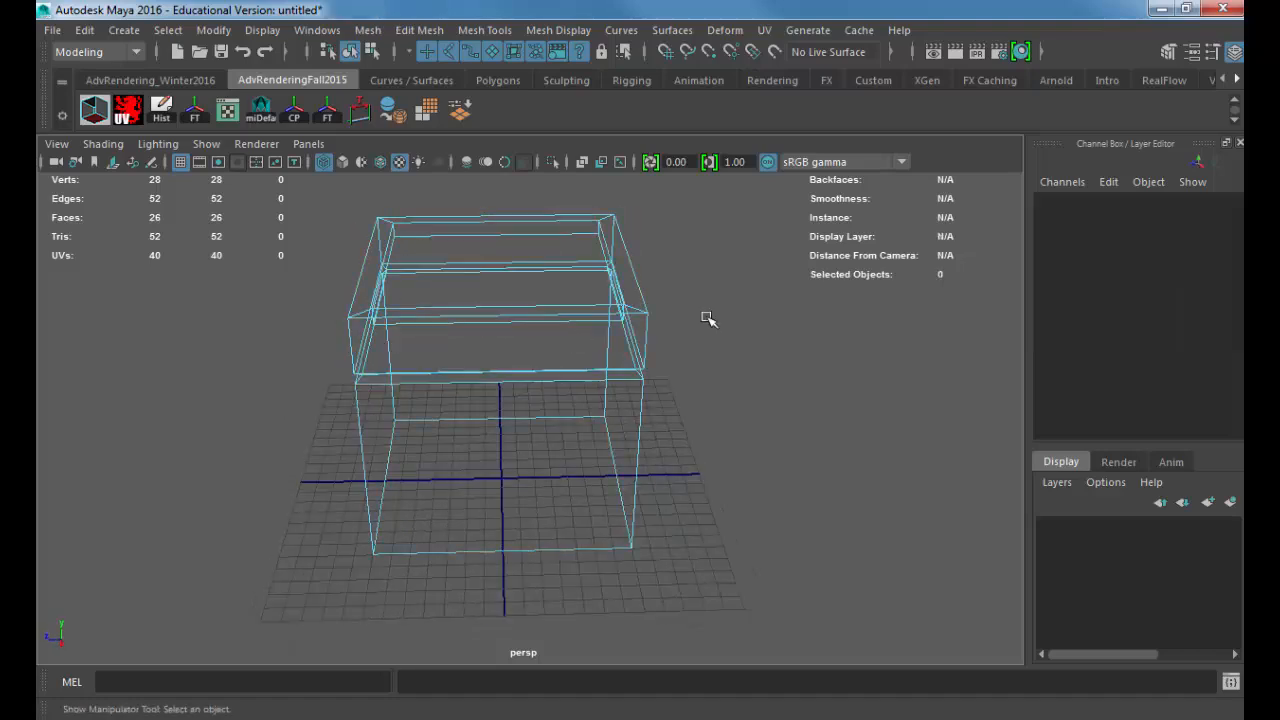
# Step: Marquee-select the horizontal edges across the box's middle from two adjacent sides
pyautogui.moveTo(511, 200); pyautogui.dragTo(504, 607)
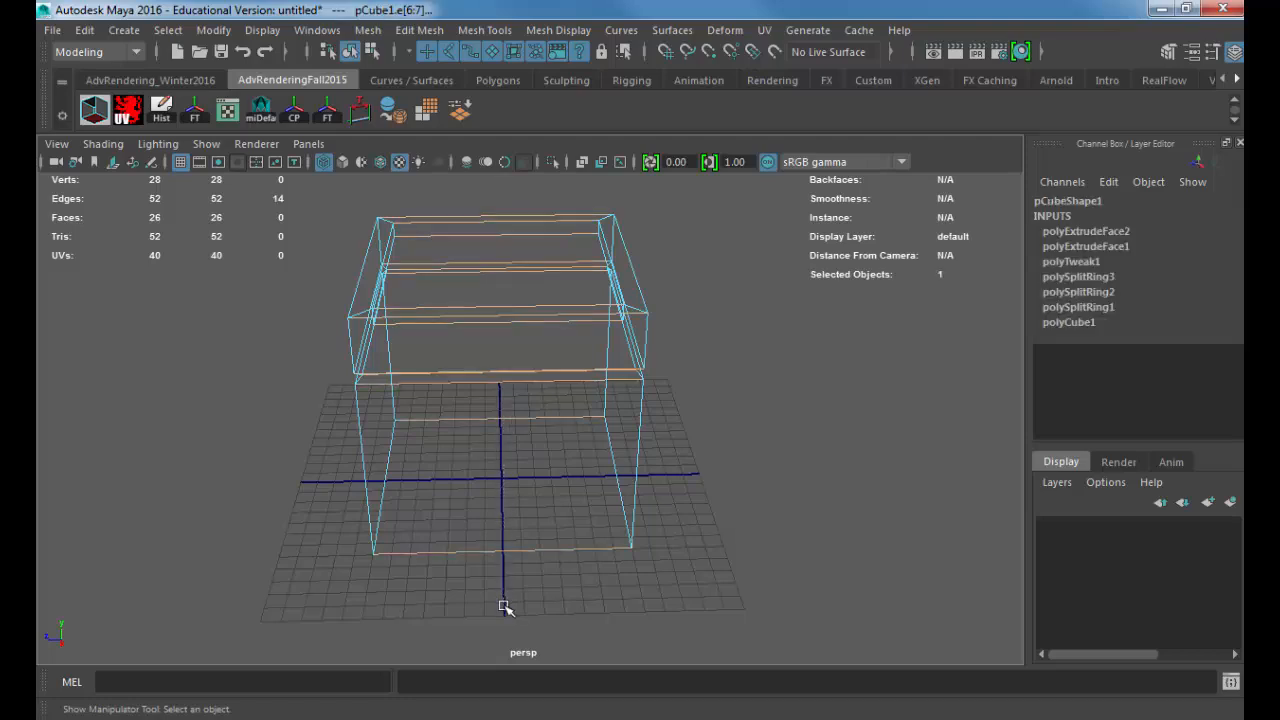
pyautogui.keyDown('alt'); pyautogui.moveTo(778, 442); pyautogui.dragTo(554, 434); pyautogui.keyUp('alt')
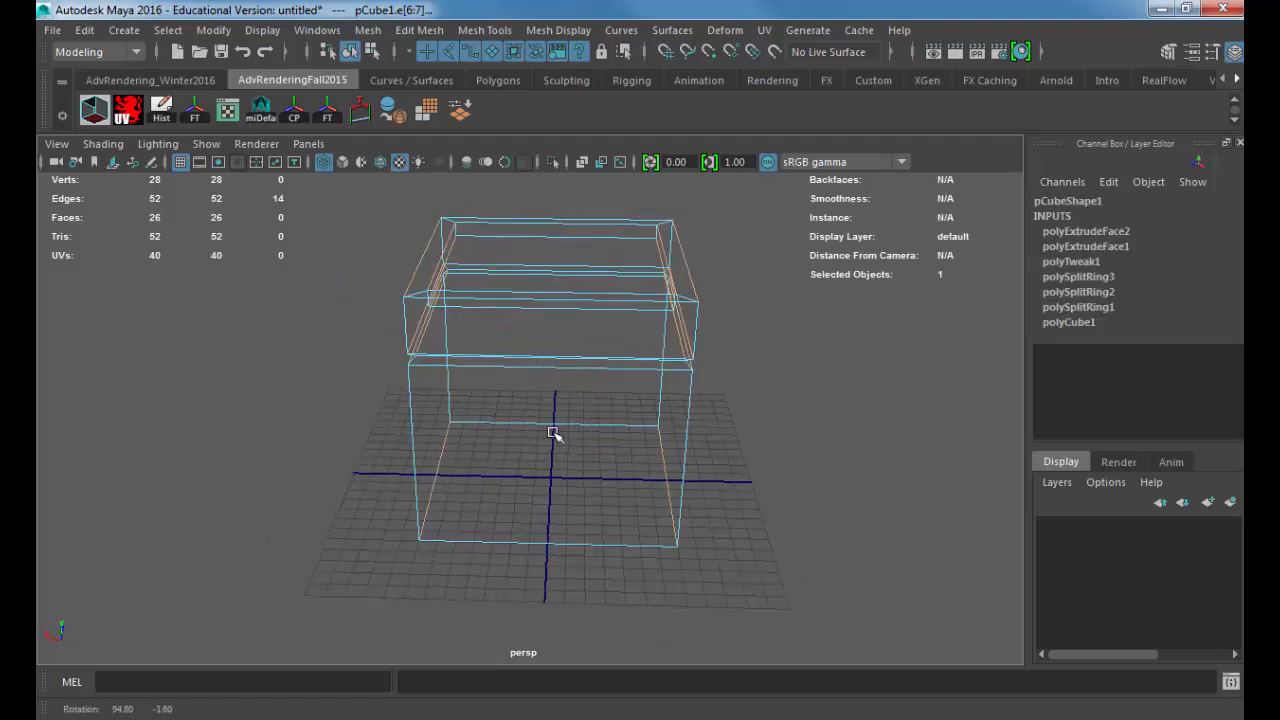
pyautogui.keyDown('shift'); pyautogui.moveTo(562, 192); pyautogui.dragTo(562, 600); pyautogui.keyUp('shift')
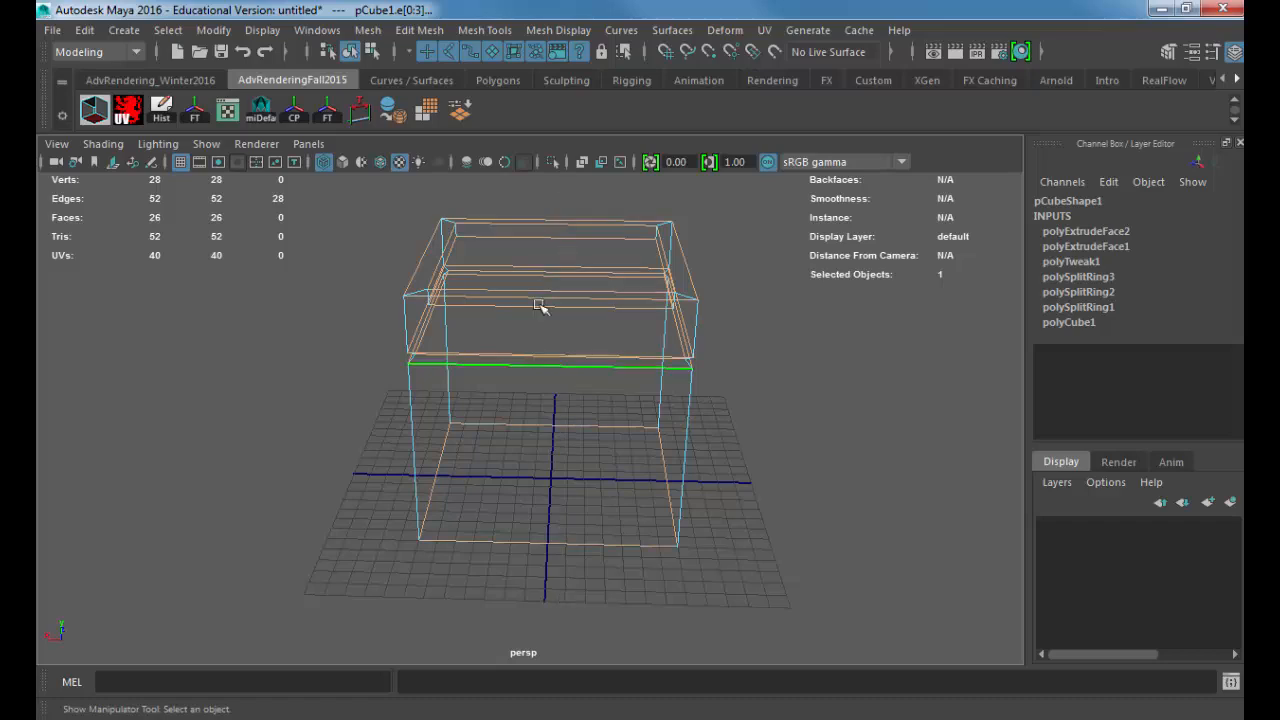
# Step: Invert the edge selection to the vertical edges and back, and toggle one direction's horizontal edges off and on again
pyautogui.keyDown('shift'); pyautogui.moveTo(365, 195); pyautogui.dragTo(865, 705); pyautogui.keyUp('shift')
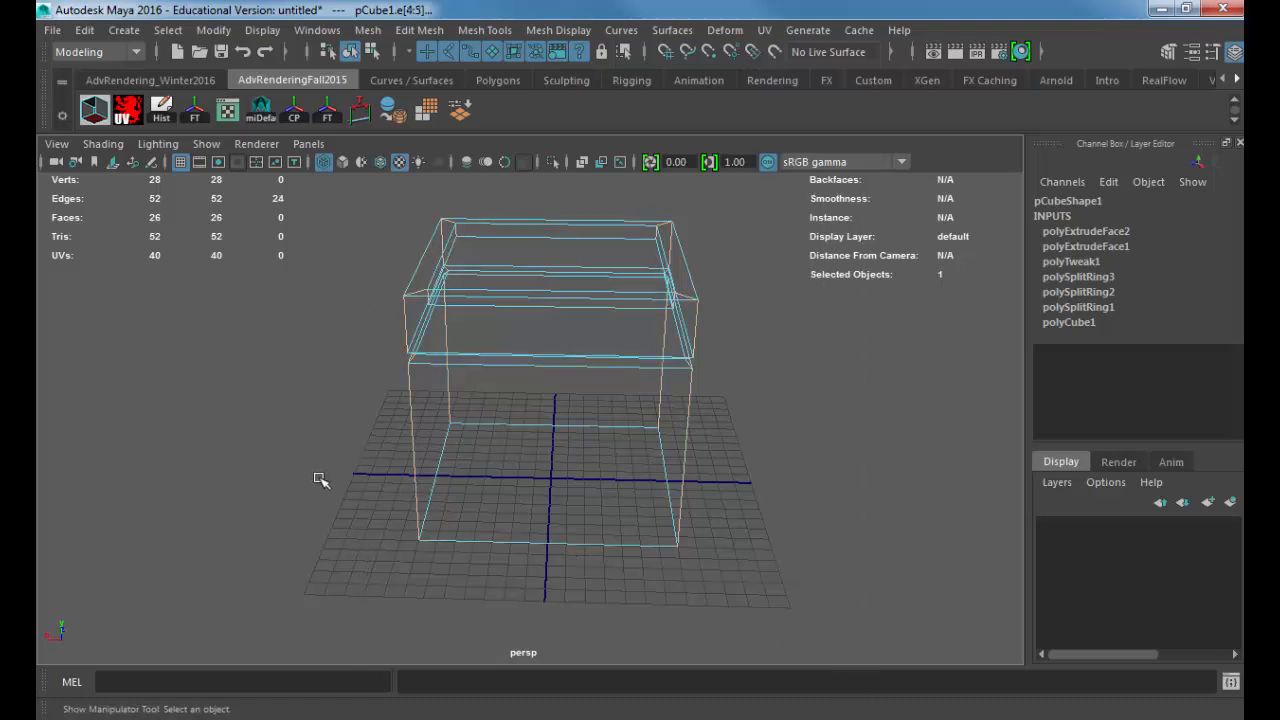
pyautogui.keyDown('shift'); pyautogui.moveTo(377, 203); pyautogui.dragTo(857, 716); pyautogui.keyUp('shift')
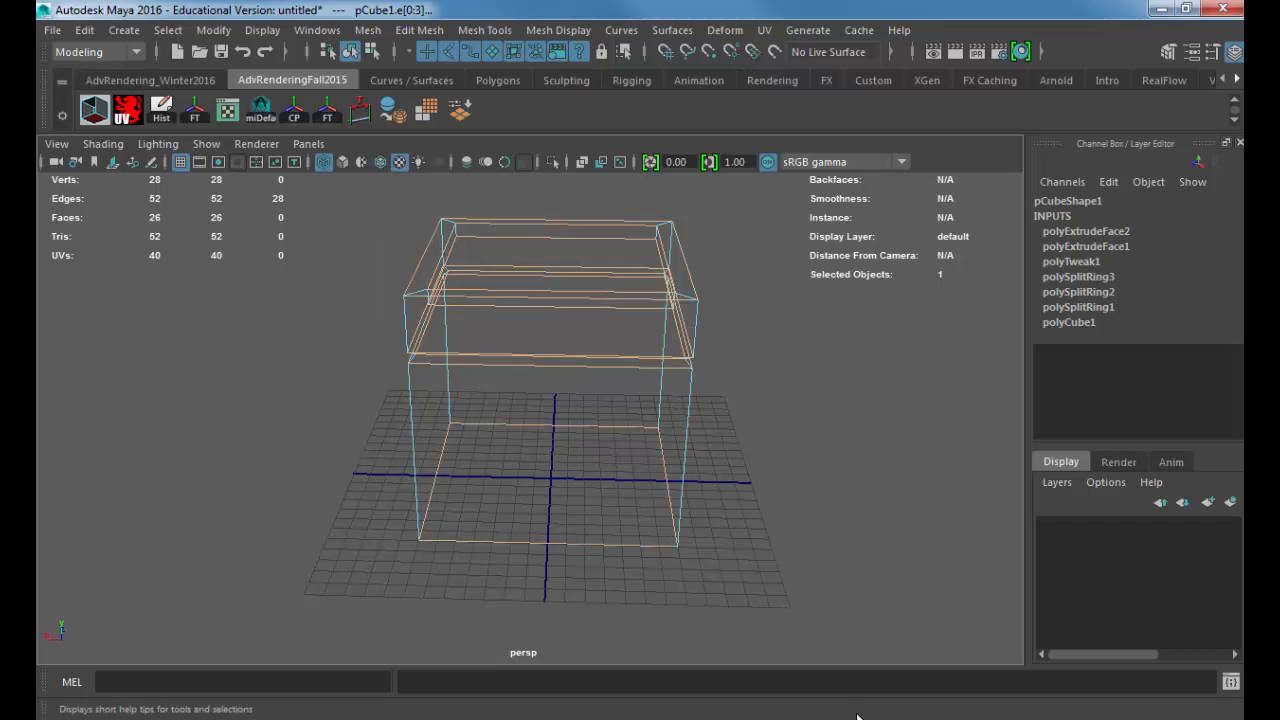
pyautogui.moveTo(586, 199); pyautogui.dragTo(585, 581)
pyautogui.keyDown('alt'); pyautogui.moveTo(779, 515); pyautogui.dragTo(591, 314); pyautogui.keyUp('alt')
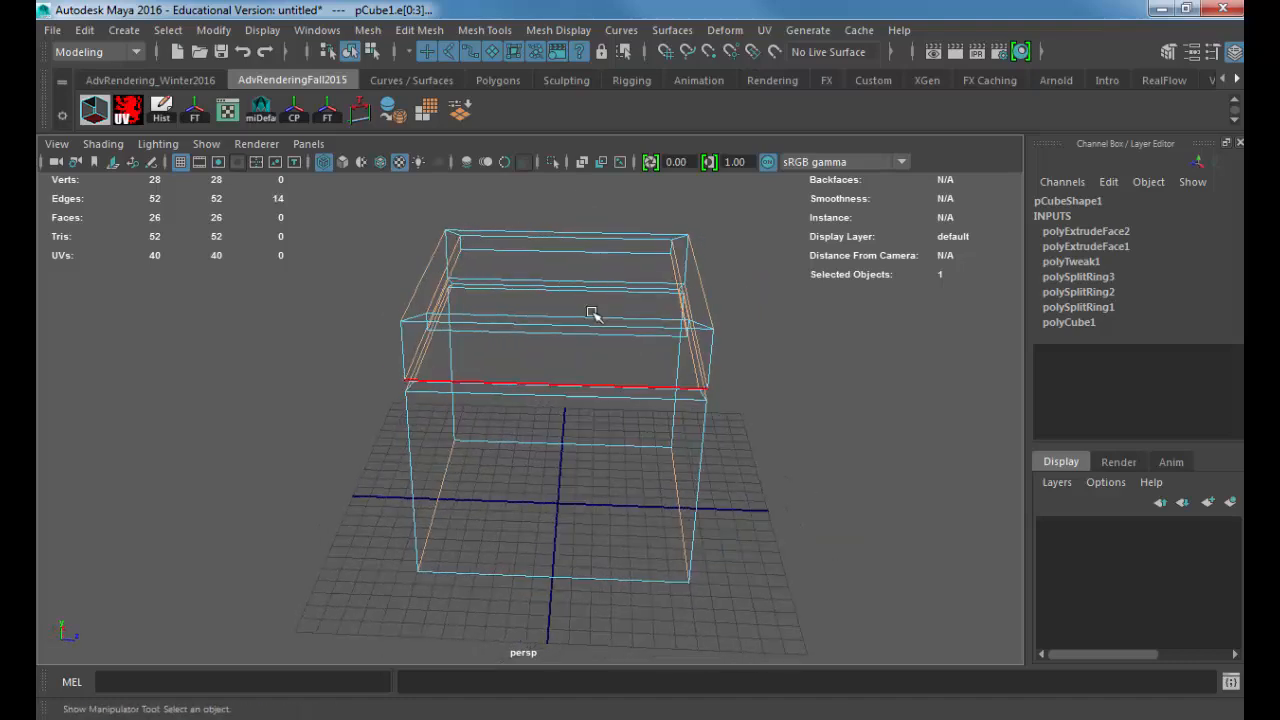
pyautogui.keyDown('shift'); pyautogui.moveTo(592, 204); pyautogui.dragTo(573, 644); pyautogui.keyUp('shift')
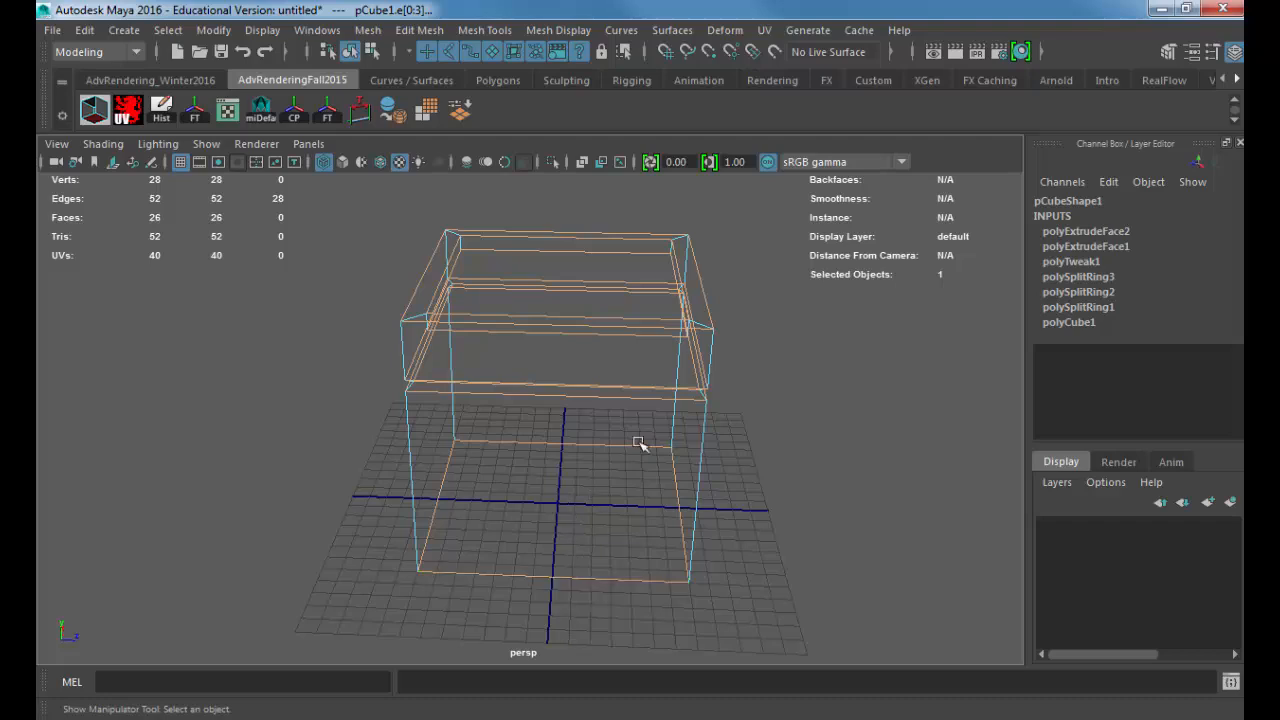
pyautogui.press('f')
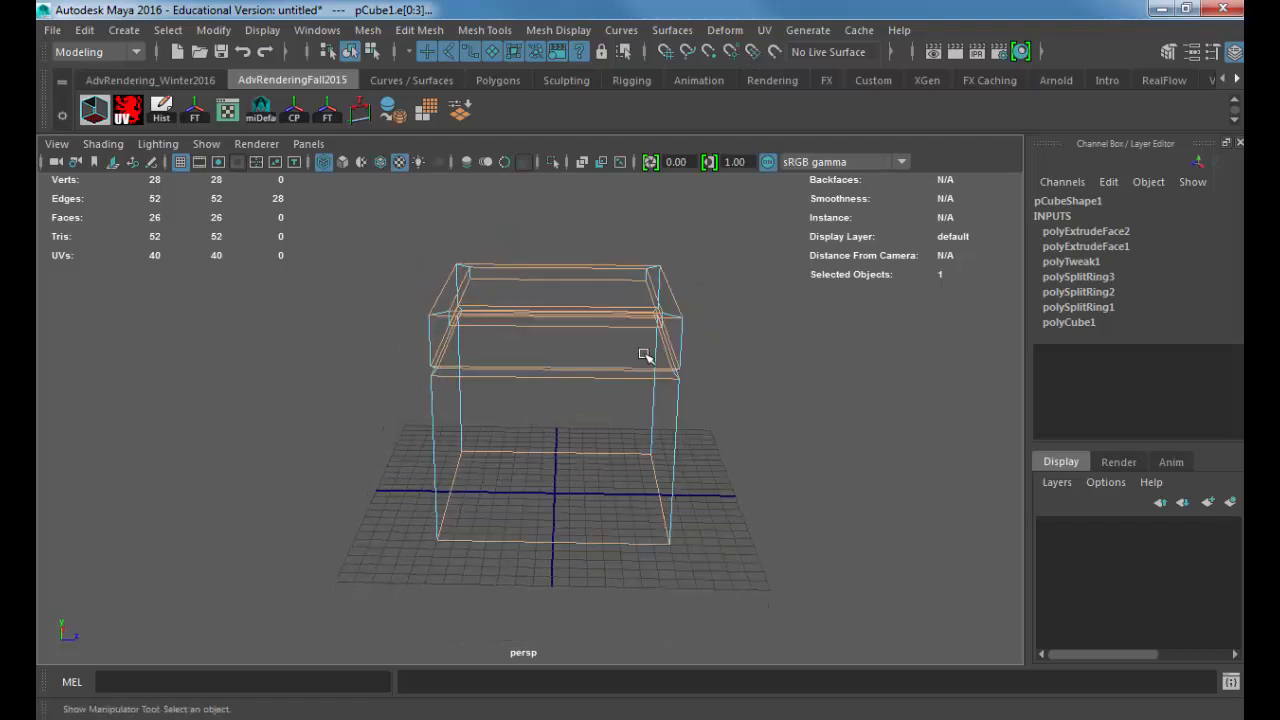
# Step: Try marquee selections around the box's side corners, leaving no edges selected
pyautogui.keyDown('ctrl'); pyautogui.moveTo(354, 212); pyautogui.dragTo(452, 571); pyautogui.keyUp('ctrl')
pyautogui.keyDown('ctrl'); pyautogui.moveTo(357, 279); pyautogui.dragTo(487, 493); pyautogui.keyUp('ctrl')
pyautogui.keyDown('ctrl'); pyautogui.moveTo(612, 221); pyautogui.dragTo(738, 497); pyautogui.keyUp('ctrl')
pyautogui.keyDown('ctrl'); pyautogui.moveTo(615, 267); pyautogui.dragTo(738, 639); pyautogui.keyUp('ctrl')
pyautogui.keyDown('ctrl'); pyautogui.moveTo(545, 316); pyautogui.dragTo(733, 625); pyautogui.keyUp('ctrl')
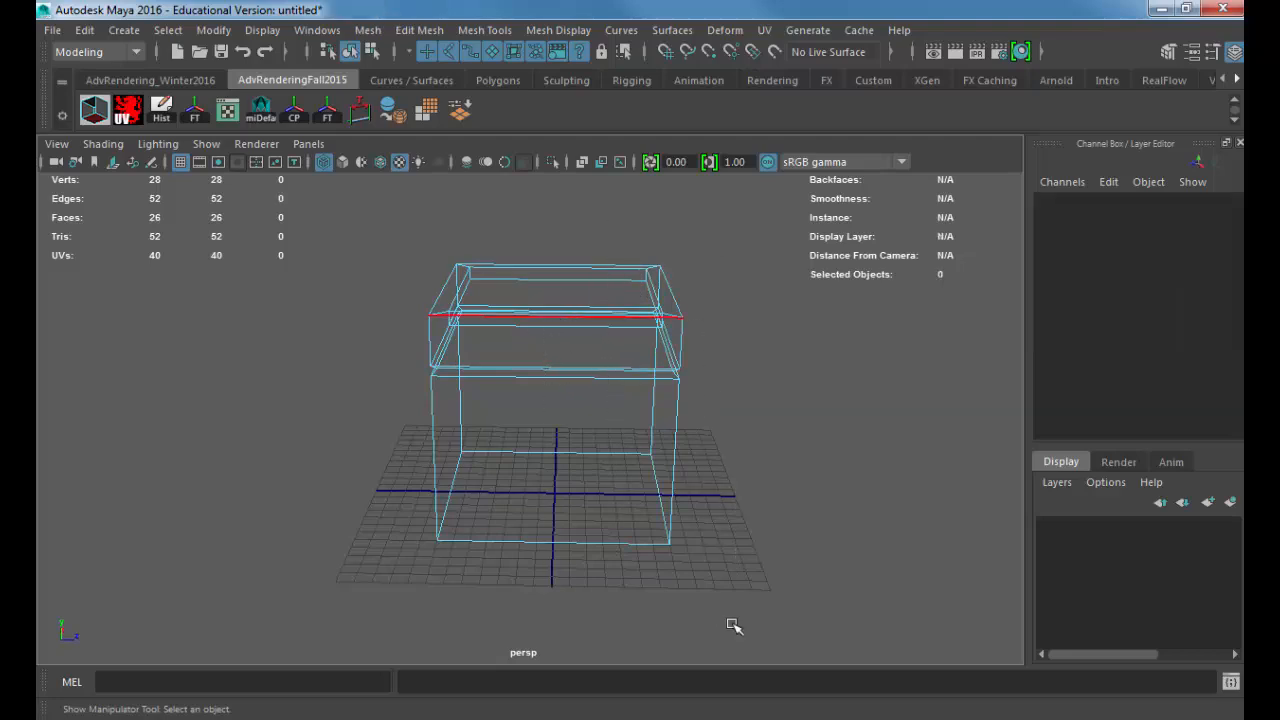
# Step: Add all of the box's edges to the selection in overlapping regions and deselect them again
pyautogui.moveTo(378, 229); pyautogui.dragTo(751, 420)
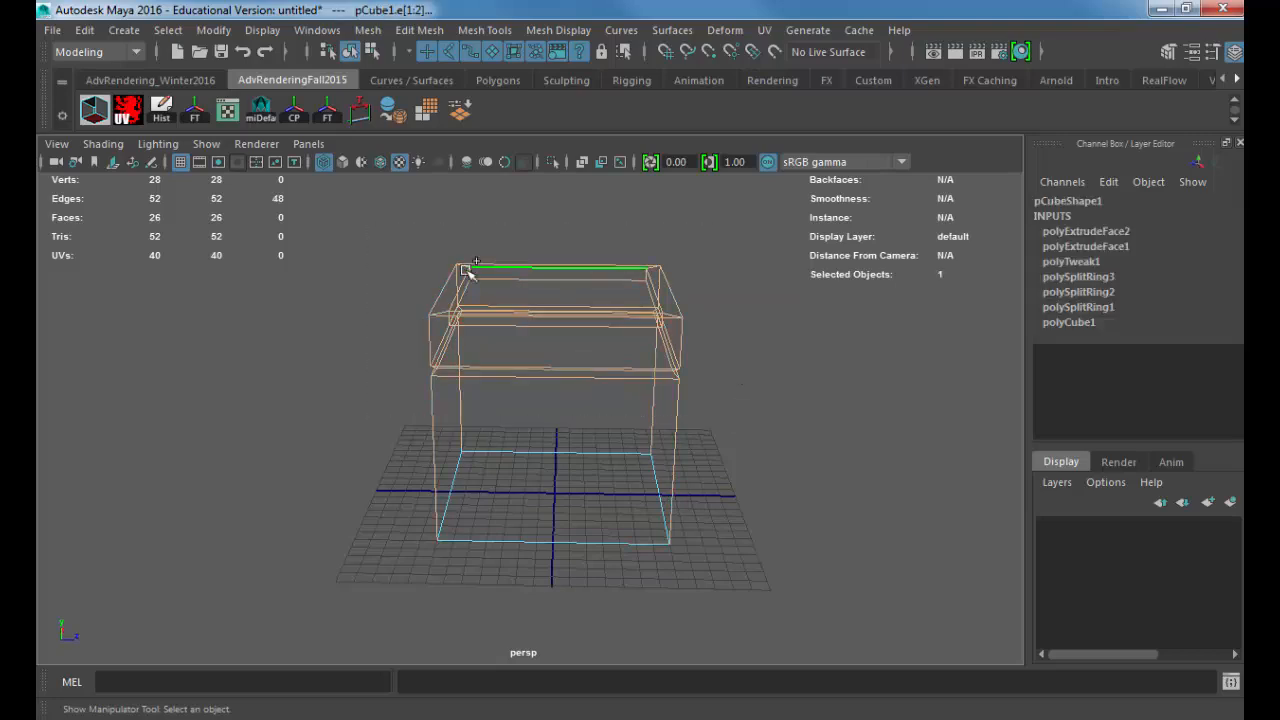
pyautogui.keyDown('ctrl'); pyautogui.keyDown('shift'); pyautogui.moveTo(367, 314); pyautogui.dragTo(683, 558); pyautogui.keyUp('shift'); pyautogui.keyUp('ctrl')
pyautogui.keyDown('ctrl'); pyautogui.keyDown('shift'); pyautogui.moveTo(316, 358); pyautogui.dragTo(667, 612); pyautogui.keyUp('shift'); pyautogui.keyUp('ctrl')
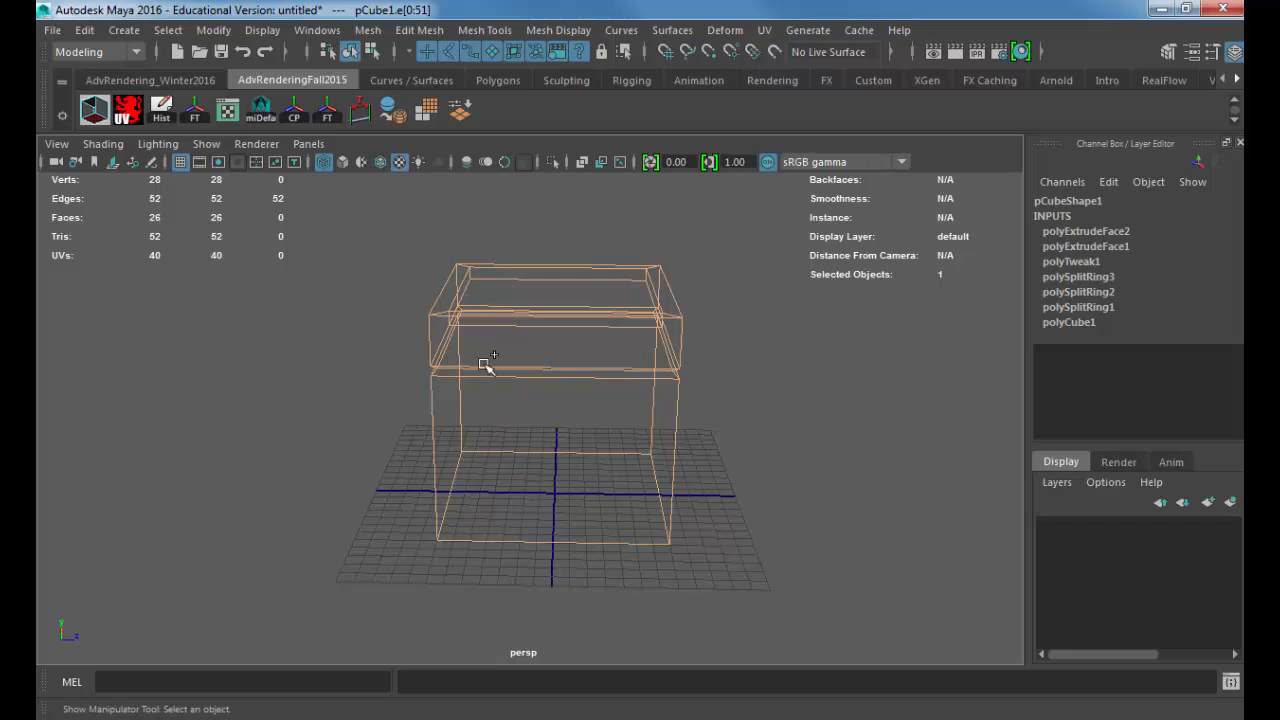
pyautogui.keyDown('ctrl'); pyautogui.moveTo(522, 213); pyautogui.dragTo(531, 691); pyautogui.keyUp('ctrl')
pyautogui.keyDown('ctrl'); pyautogui.moveTo(545, 222); pyautogui.dragTo(316, 645); pyautogui.keyUp('ctrl')
pyautogui.keyDown('ctrl'); pyautogui.keyDown('shift'); pyautogui.moveTo(583, 230); pyautogui.dragTo(802, 680); pyautogui.keyUp('shift'); pyautogui.keyUp('ctrl')
pyautogui.click(828, 540)
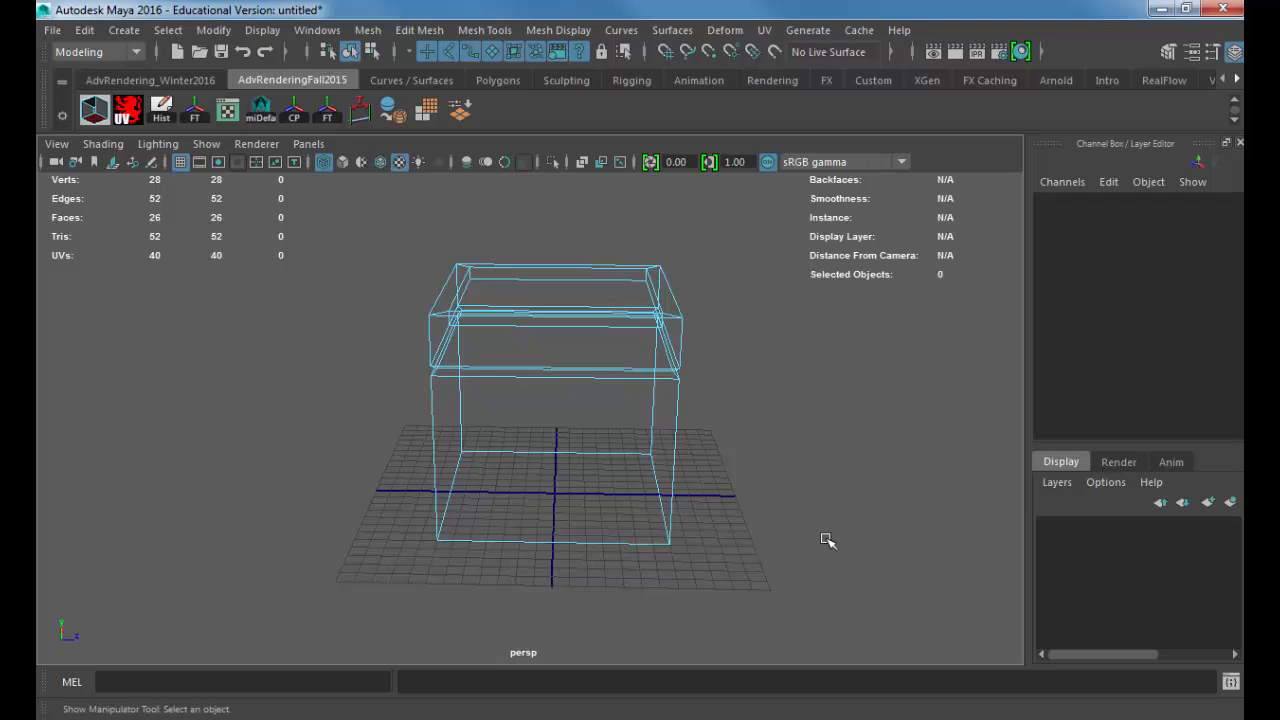
# Step: Select the outer top edge loop and the recess rim edge loop
pyautogui.scroll(6, 646, 457)
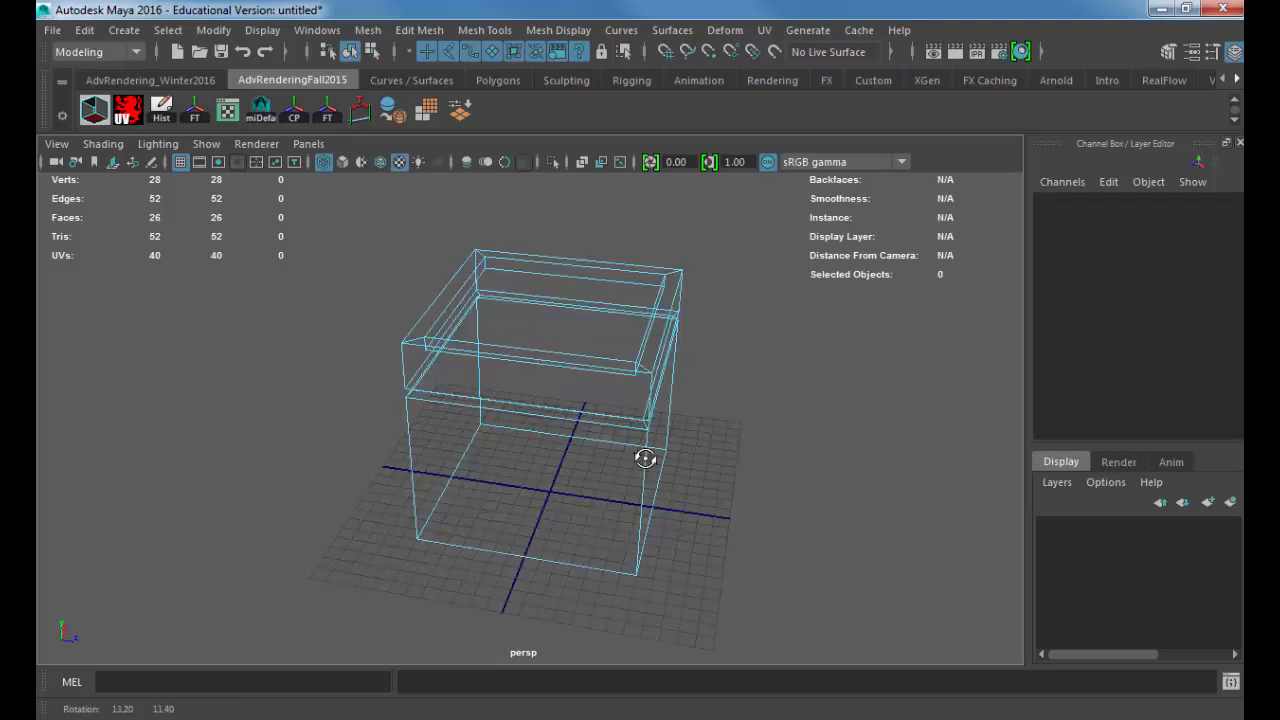
pyautogui.doubleClick(497, 309)
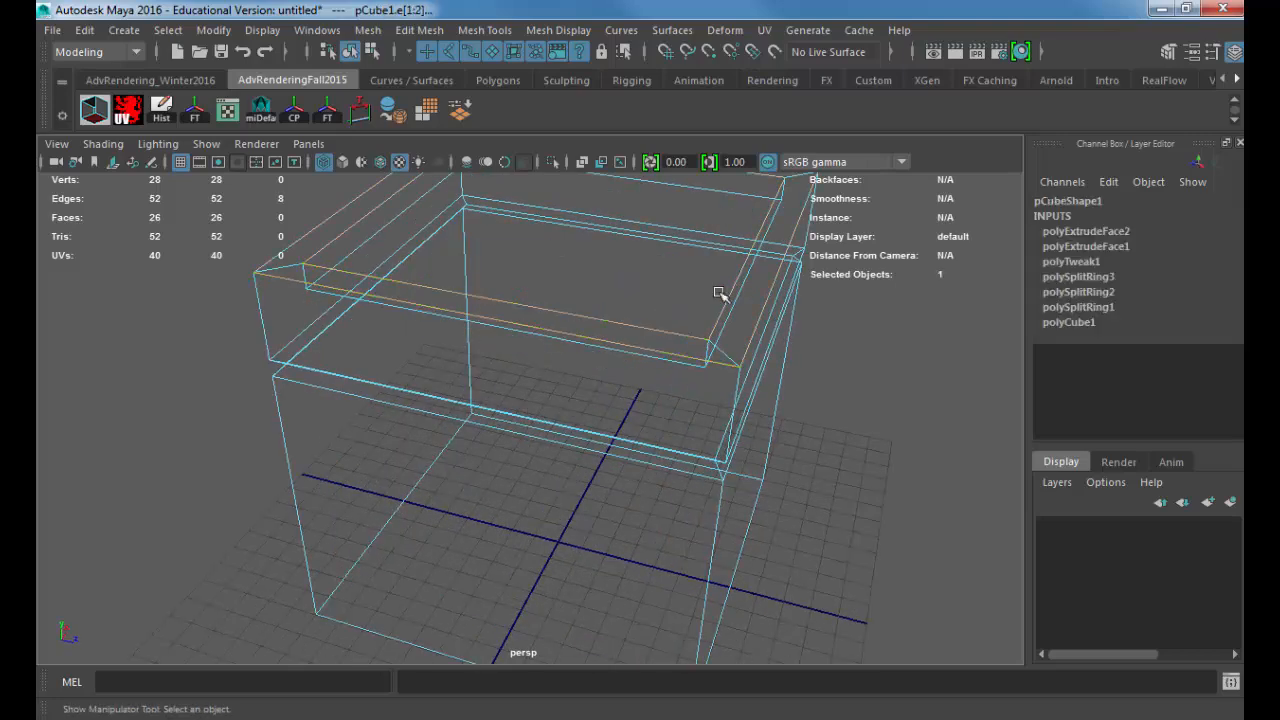
pyautogui.keyDown('alt'); pyautogui.moveTo(590, 332); pyautogui.dragTo(640, 323); pyautogui.keyUp('alt')
pyautogui.keyDown('alt'); pyautogui.moveTo(640, 323); pyautogui.dragTo(574, 317, button='right'); pyautogui.keyUp('alt')
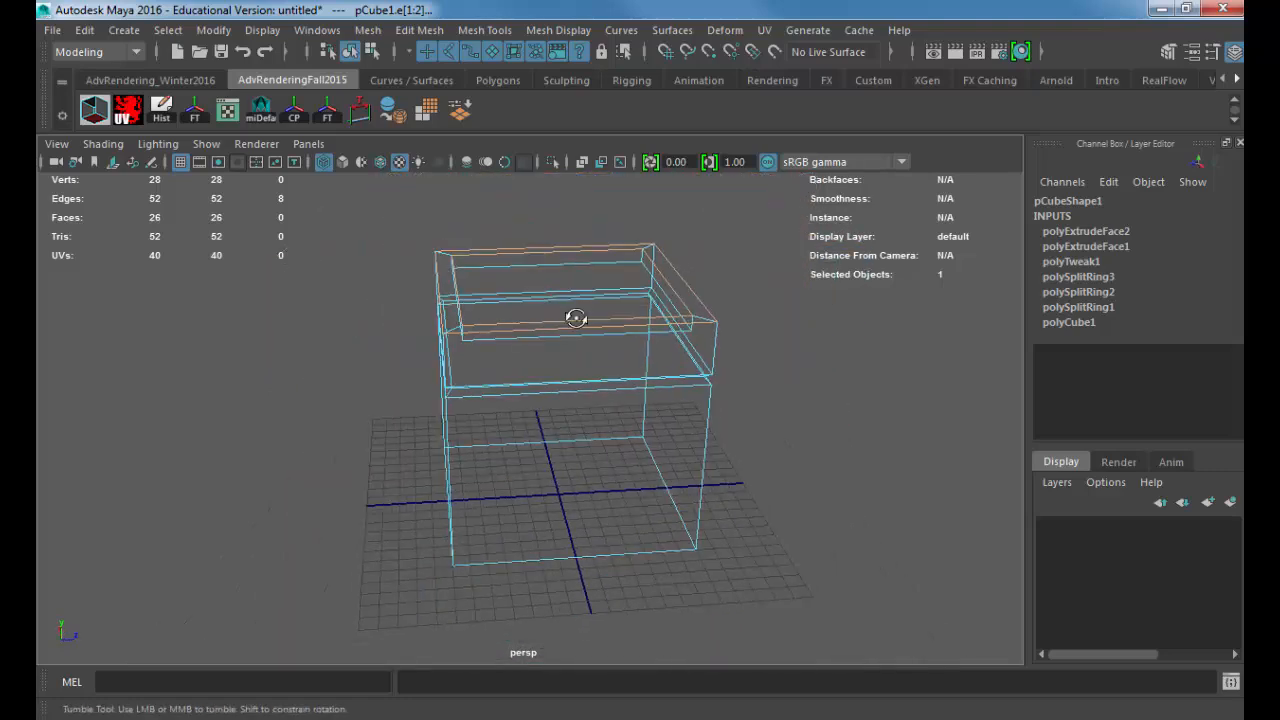
pyautogui.keyDown('alt'); pyautogui.moveTo(574, 317); pyautogui.dragTo(563, 314); pyautogui.keyUp('alt')
# Step: Marquee-select all horizontal edges of the box across its middle from two adjacent sides, excluding vertical and corner edges
pyautogui.moveTo(557, 207); pyautogui.dragTo(563, 626)
pyautogui.keyDown('alt'); pyautogui.moveTo(804, 477); pyautogui.dragTo(587, 449); pyautogui.keyUp('alt')
pyautogui.keyDown('shift'); pyautogui.moveTo(537, 234); pyautogui.dragTo(527, 689); pyautogui.keyUp('shift')
pyautogui.keyDown('alt'); pyautogui.moveTo(580, 363); pyautogui.dragTo(499, 459); pyautogui.keyUp('alt')
# Step: Bevel the selected horizontal edges in shaded display and preview the smoothed box before restoring the unsmoothed display
pyautogui.press('5')
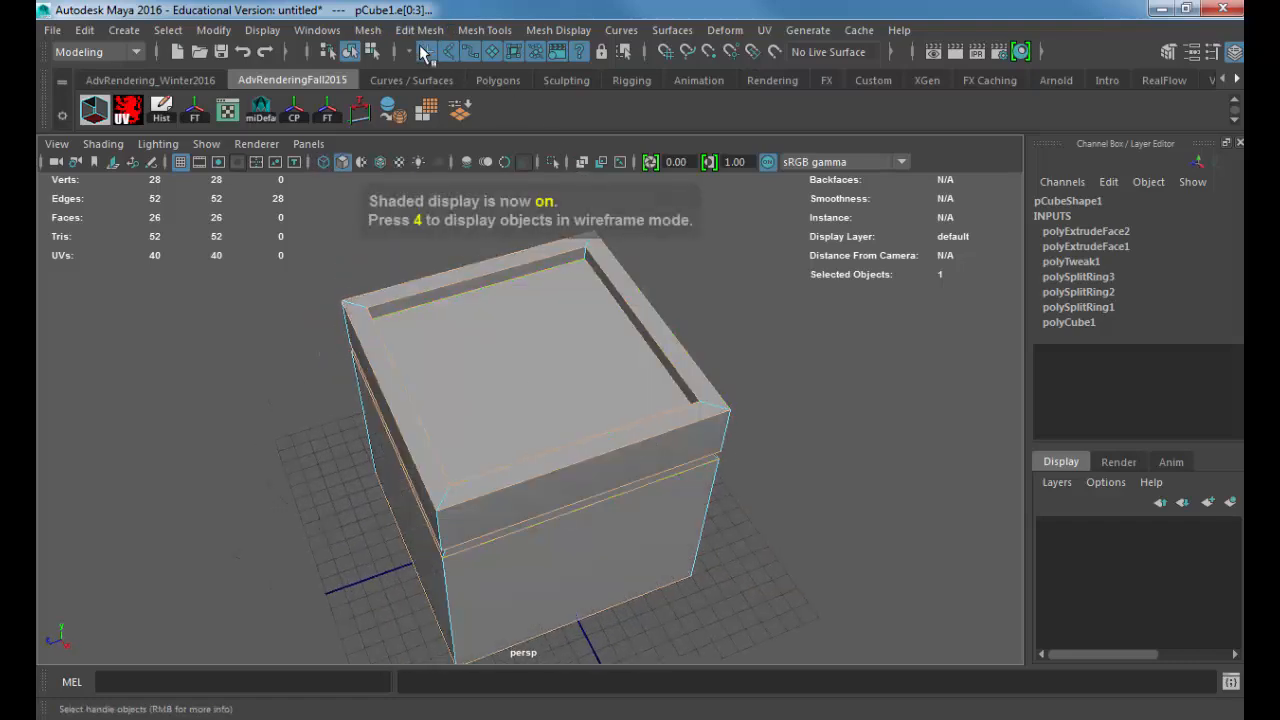
pyautogui.click(419, 31)
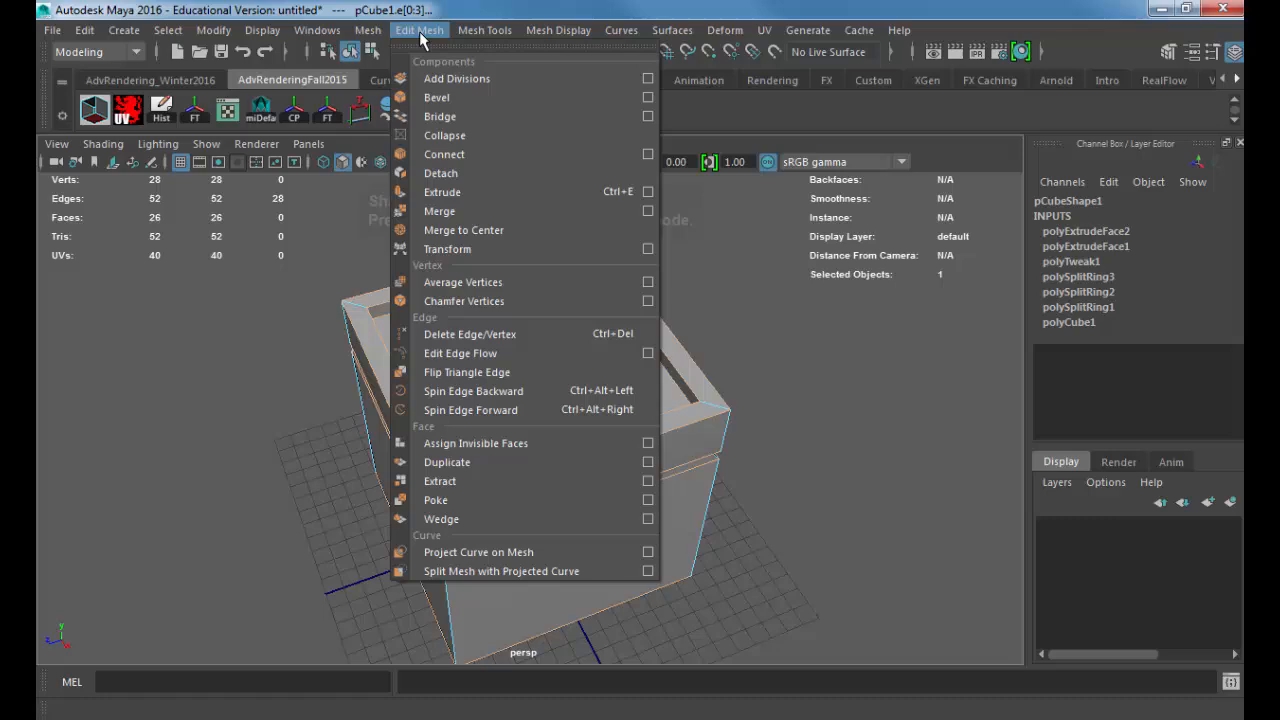
pyautogui.click(440, 98)
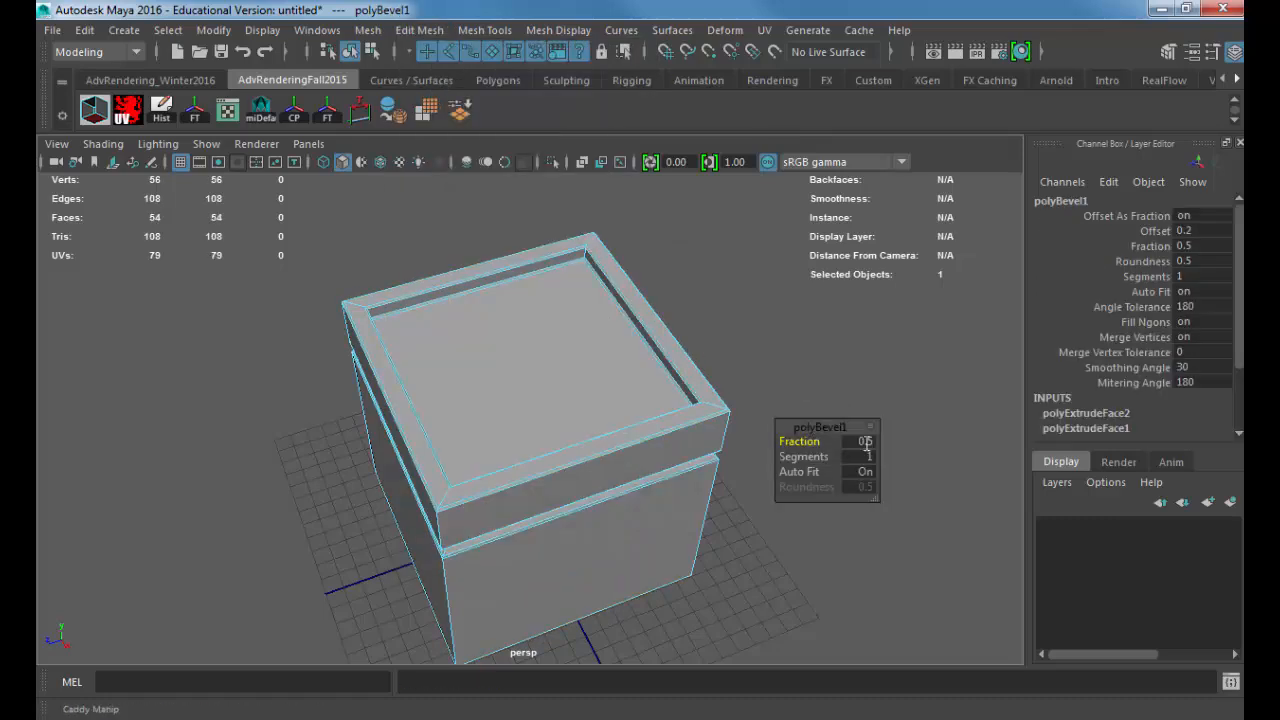
pyautogui.press('2')
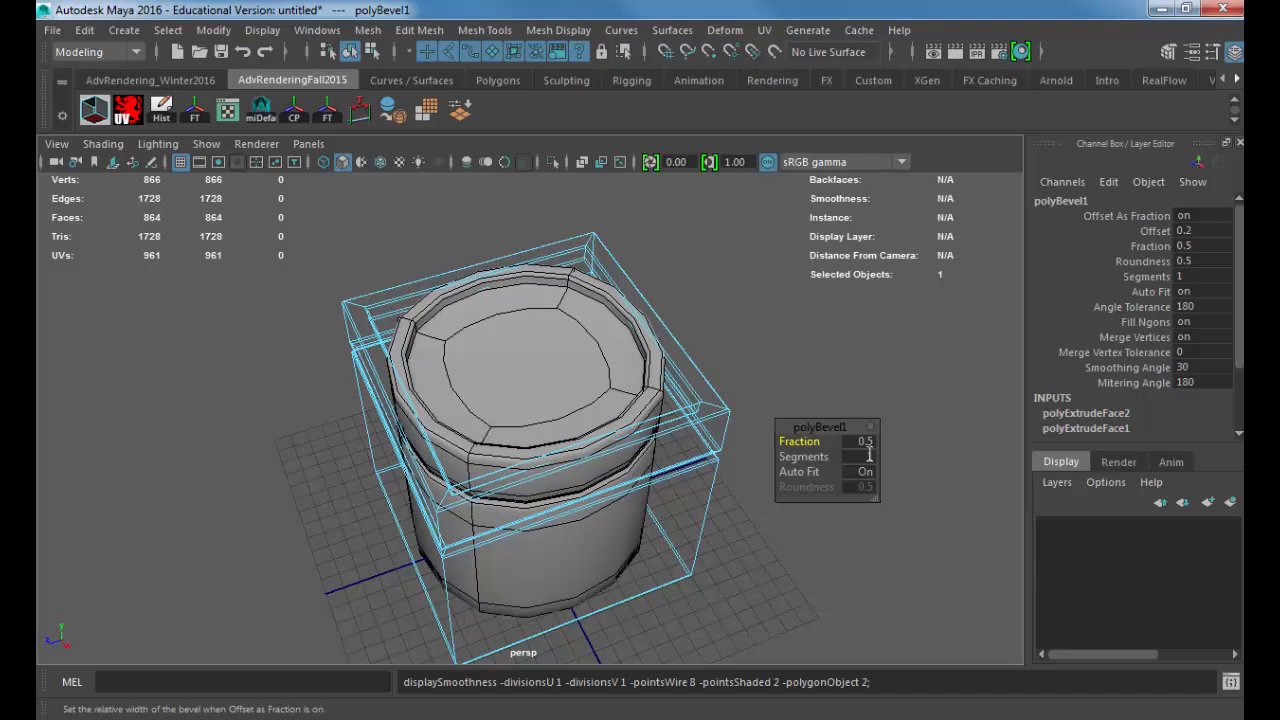
pyautogui.press('1')
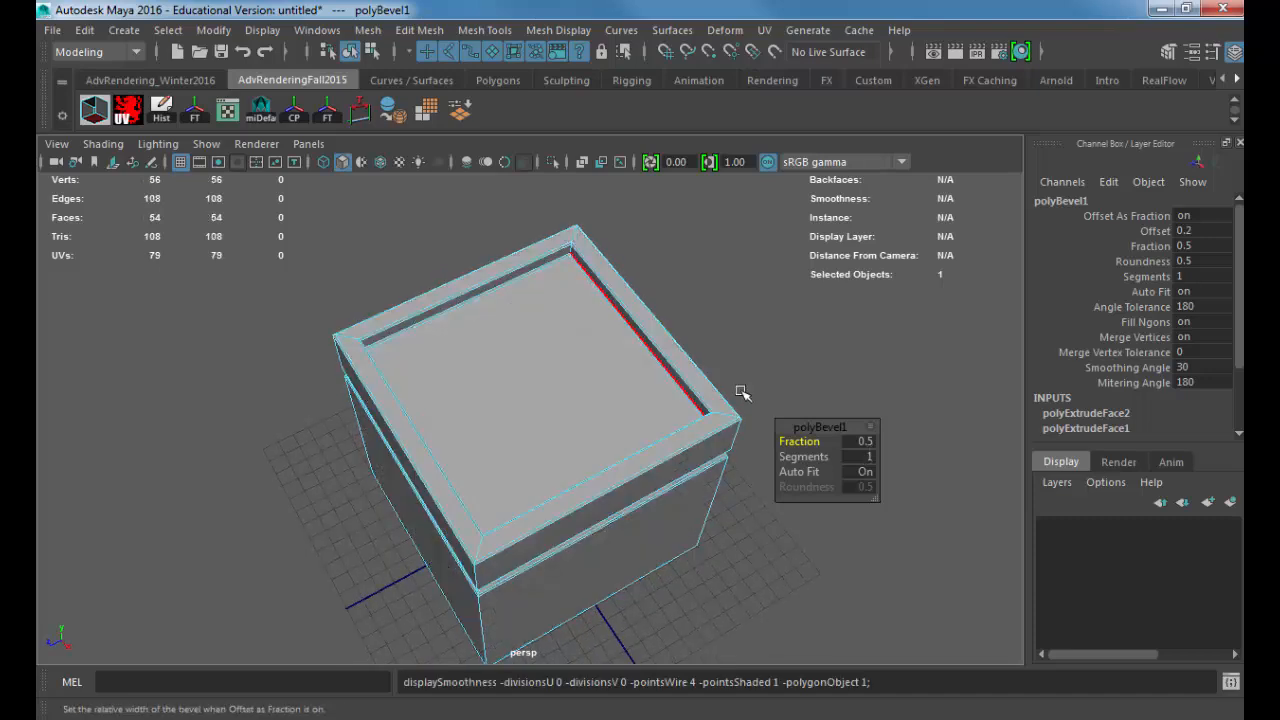
# Step: Set the bevel's segments to 2 and preview the smoothed model with nothing selected
pyautogui.click(873, 456)
pyautogui.write('2')
pyautogui.press('Return')
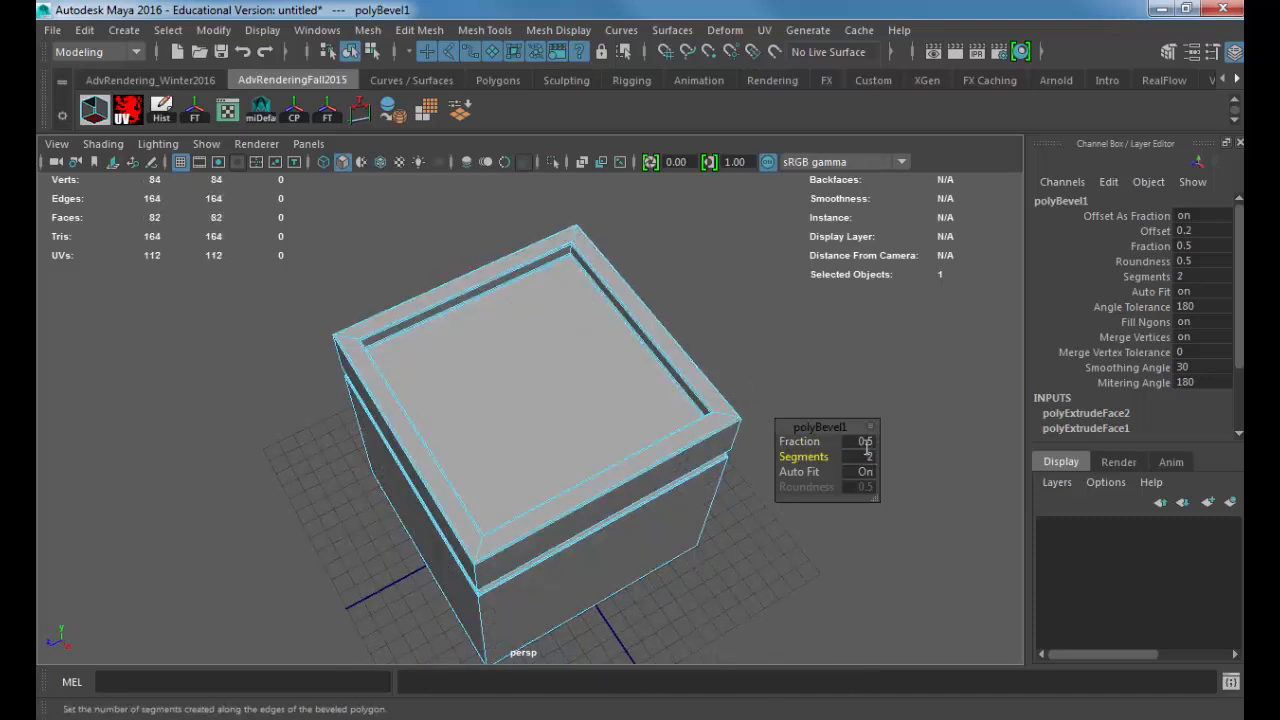
pyautogui.click(867, 441)
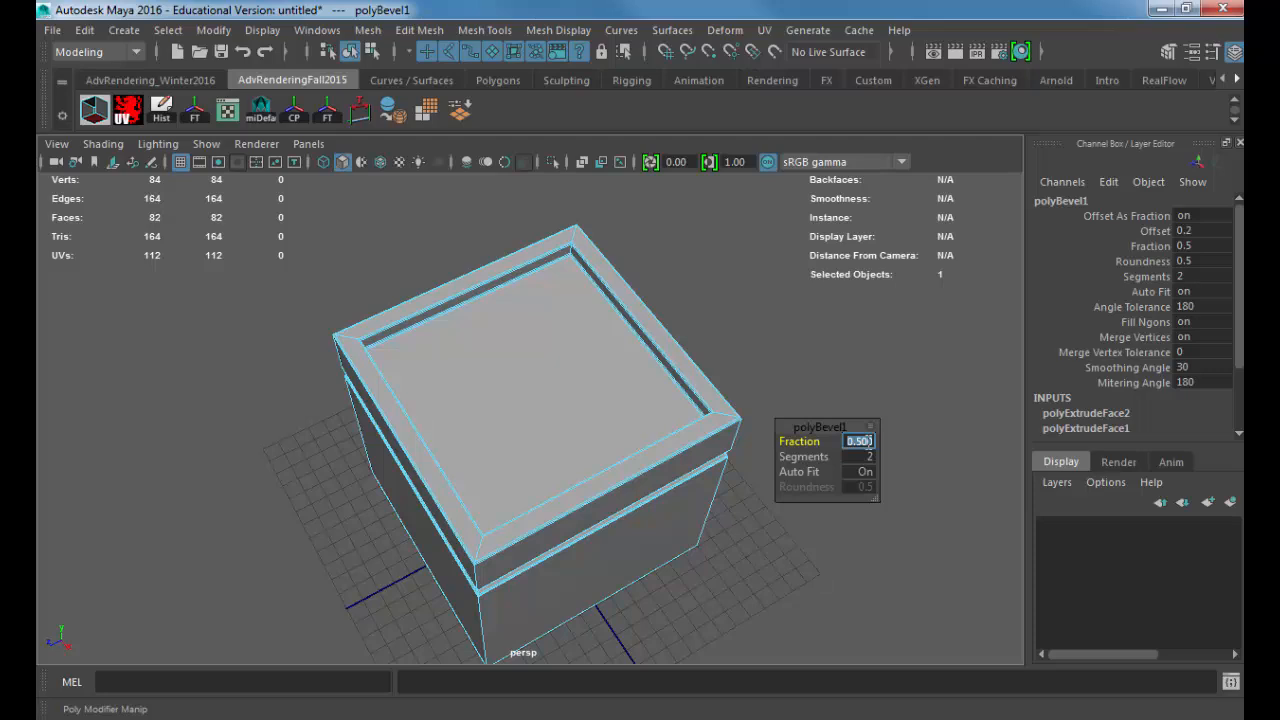
pyautogui.keyDown('alt'); pyautogui.moveTo(503, 423); pyautogui.dragTo(558, 323); pyautogui.keyUp('alt')
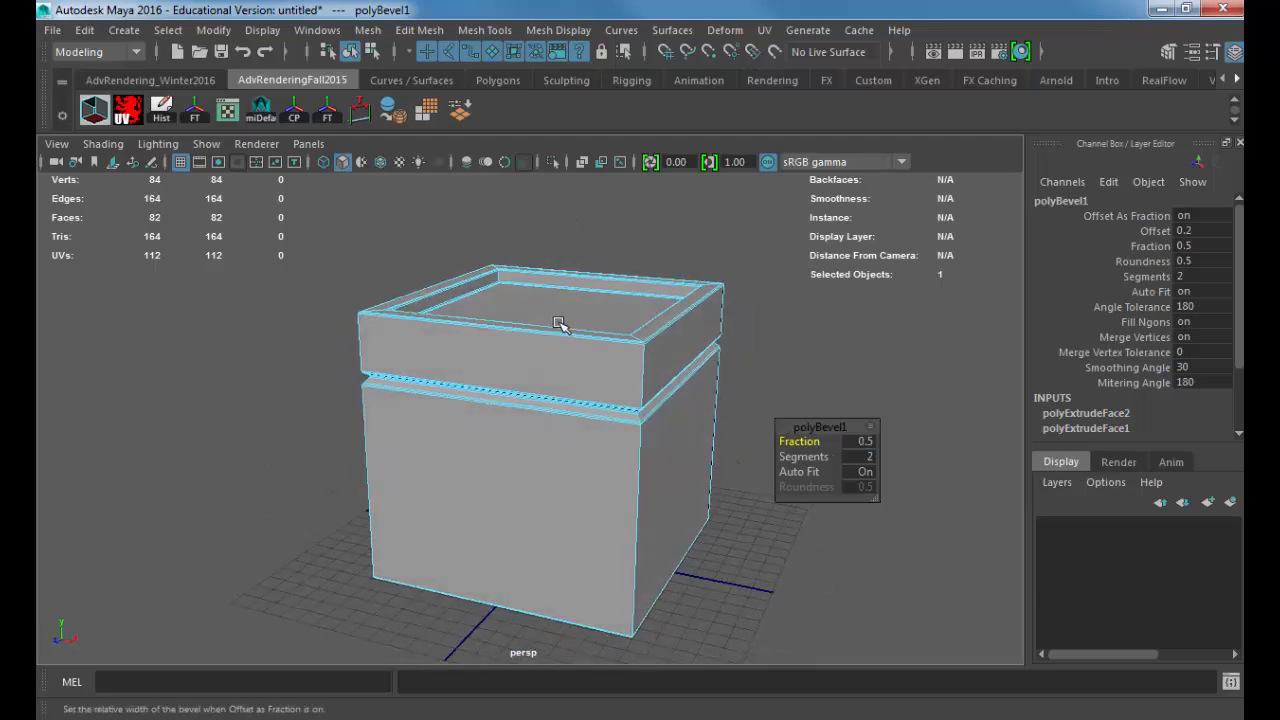
pyautogui.moveTo(543, 317); pyautogui.dragTo(590, 169, button='right')
pyautogui.press('3')
pyautogui.click(784, 432)
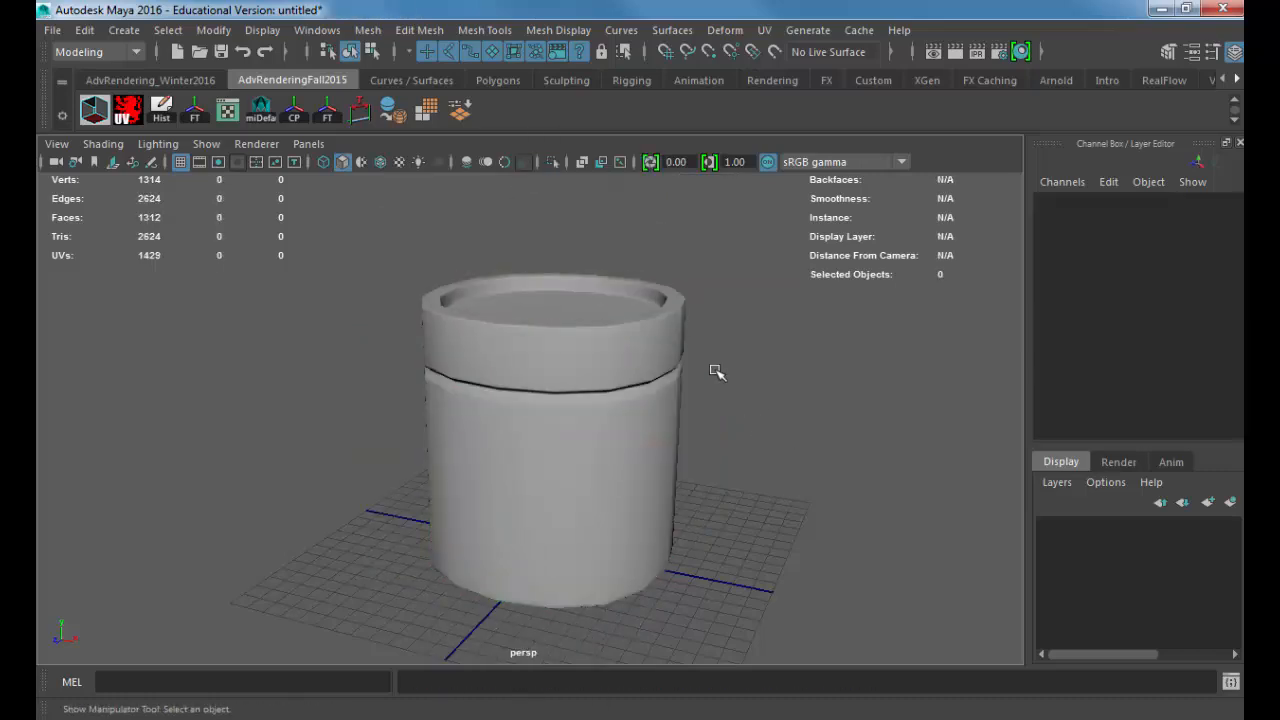
pyautogui.moveTo(715, 370)
pyautogui.keyDown('alt'); pyautogui.mouseDown()
pyautogui.moveTo(672, 374)
pyautogui.moveTo(696, 369)
pyautogui.mouseUp(); pyautogui.keyUp('alt')
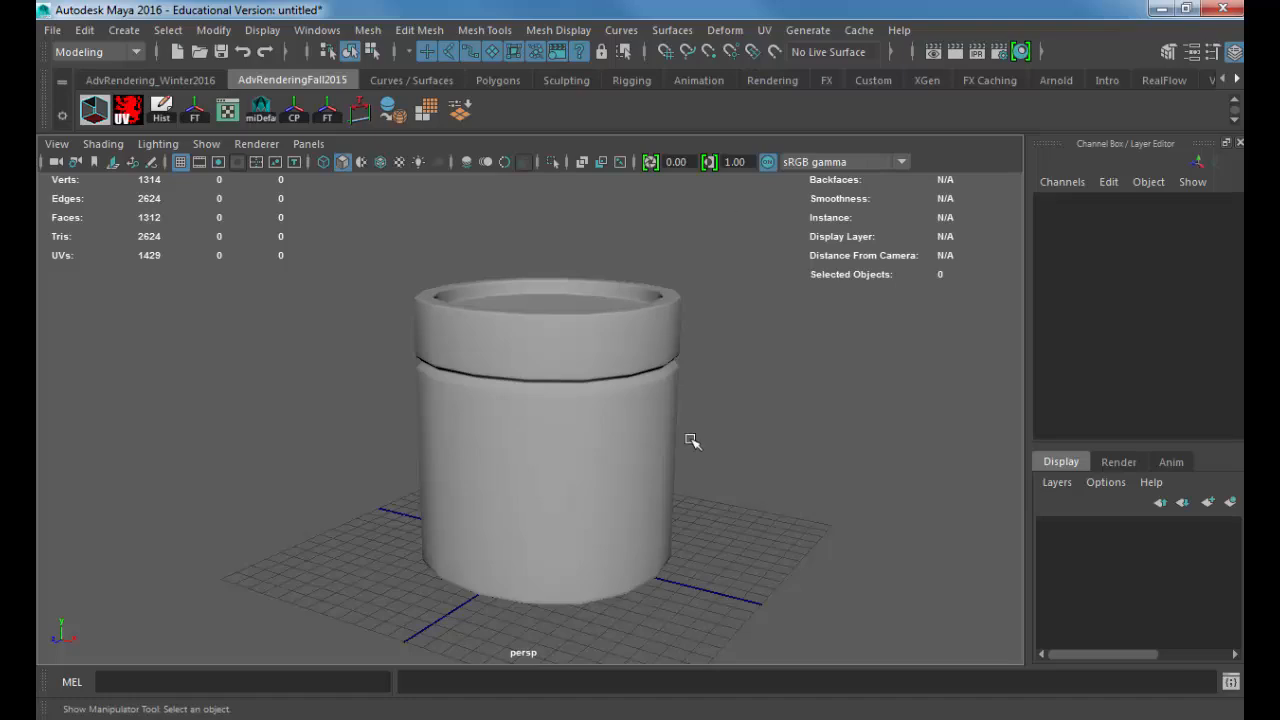
# Step: Show the model's vertices in the front view in unsmoothed wireframe display
pyautogui.keyDown('alt'); pyautogui.moveTo(691, 443); pyautogui.dragTo(710, 396); pyautogui.keyUp('alt')
pyautogui.press('space')
pyautogui.moveTo(610, 325); pyautogui.dragTo(612, 399)
pyautogui.click(567, 325)
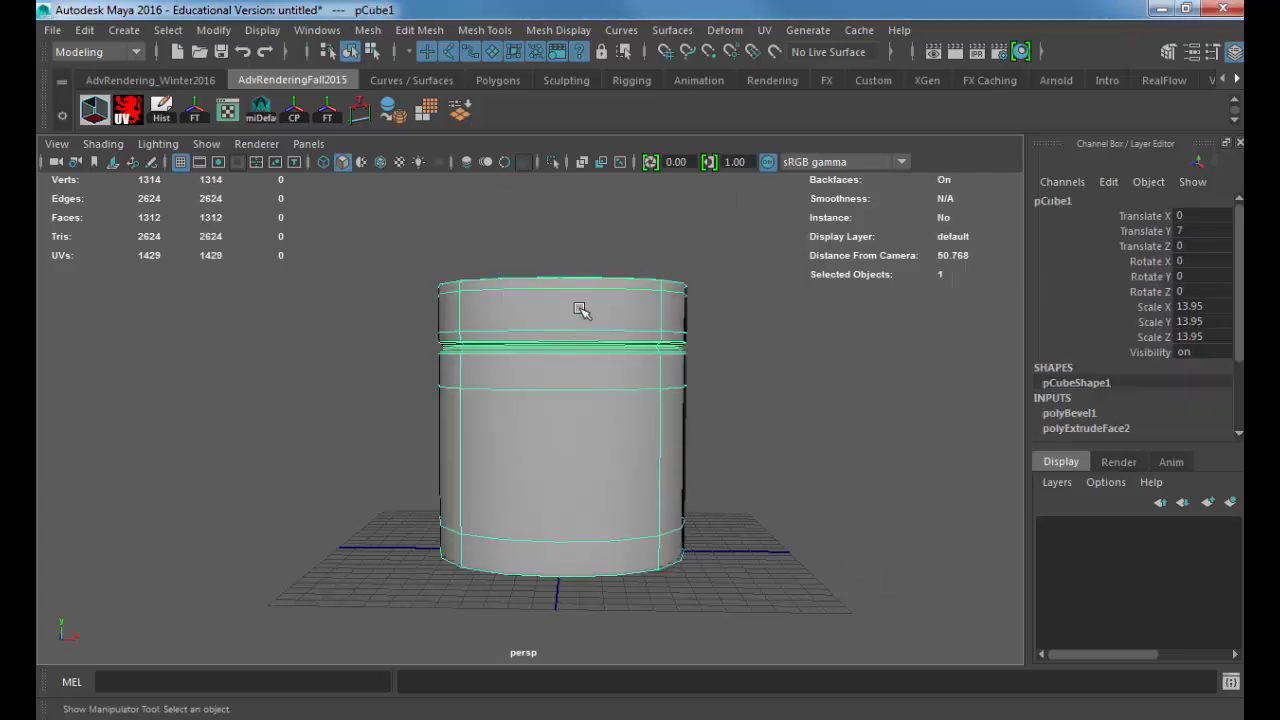
pyautogui.press('space')
pyautogui.moveTo(579, 309); pyautogui.dragTo(581, 340)
pyautogui.press('f')
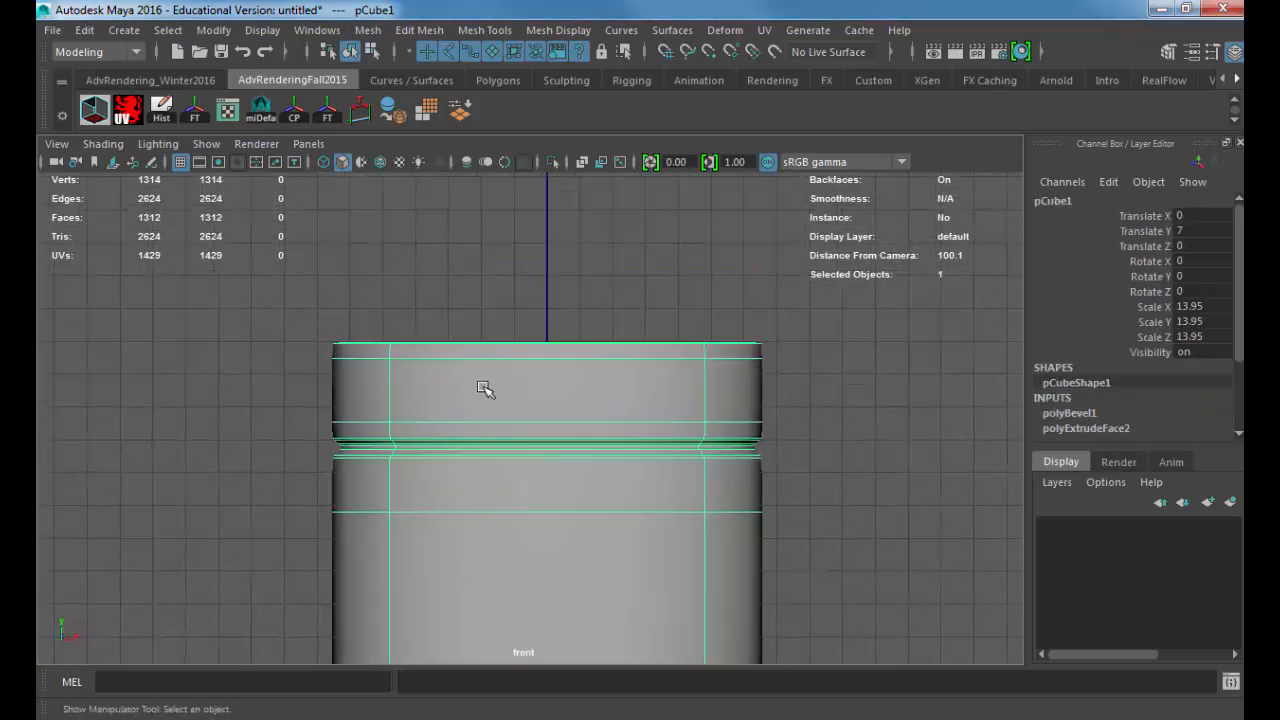
pyautogui.rightClick(475, 355)
pyautogui.click(347, 185)
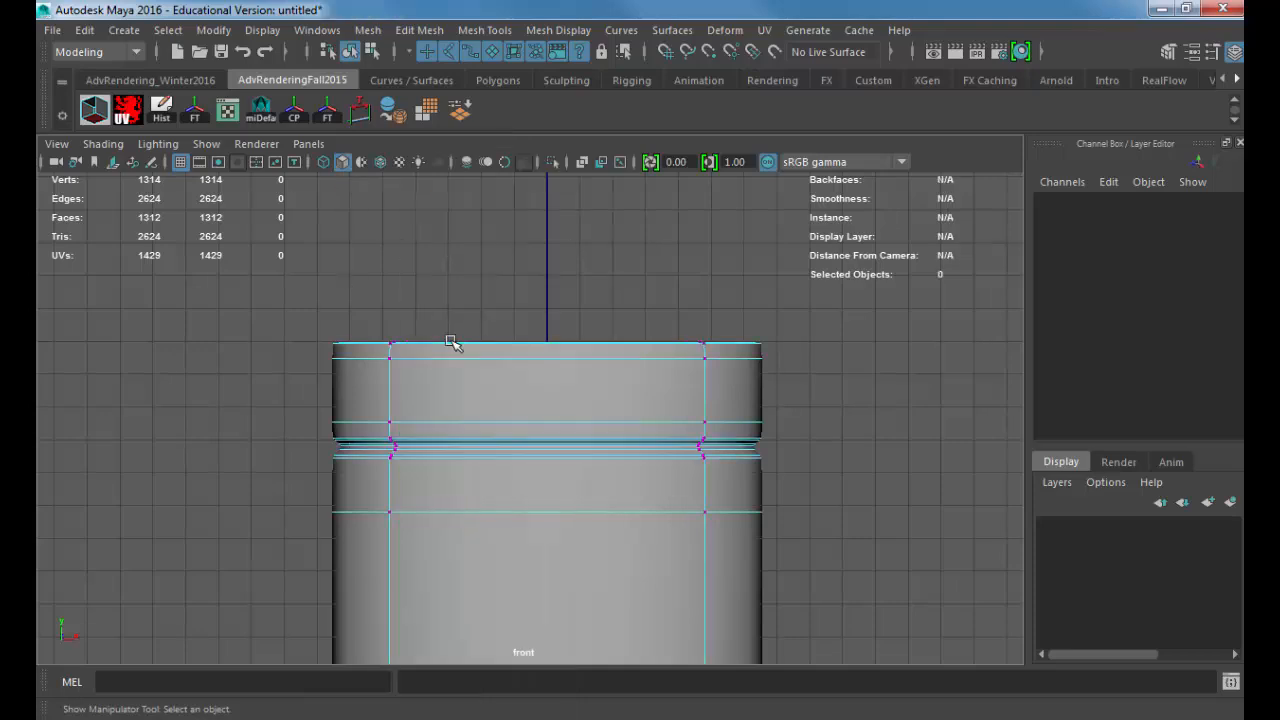
pyautogui.press('4')
pyautogui.press('1')
pyautogui.keyDown('alt'); pyautogui.moveTo(369, 314); pyautogui.dragTo(369, 306); pyautogui.keyUp('alt')
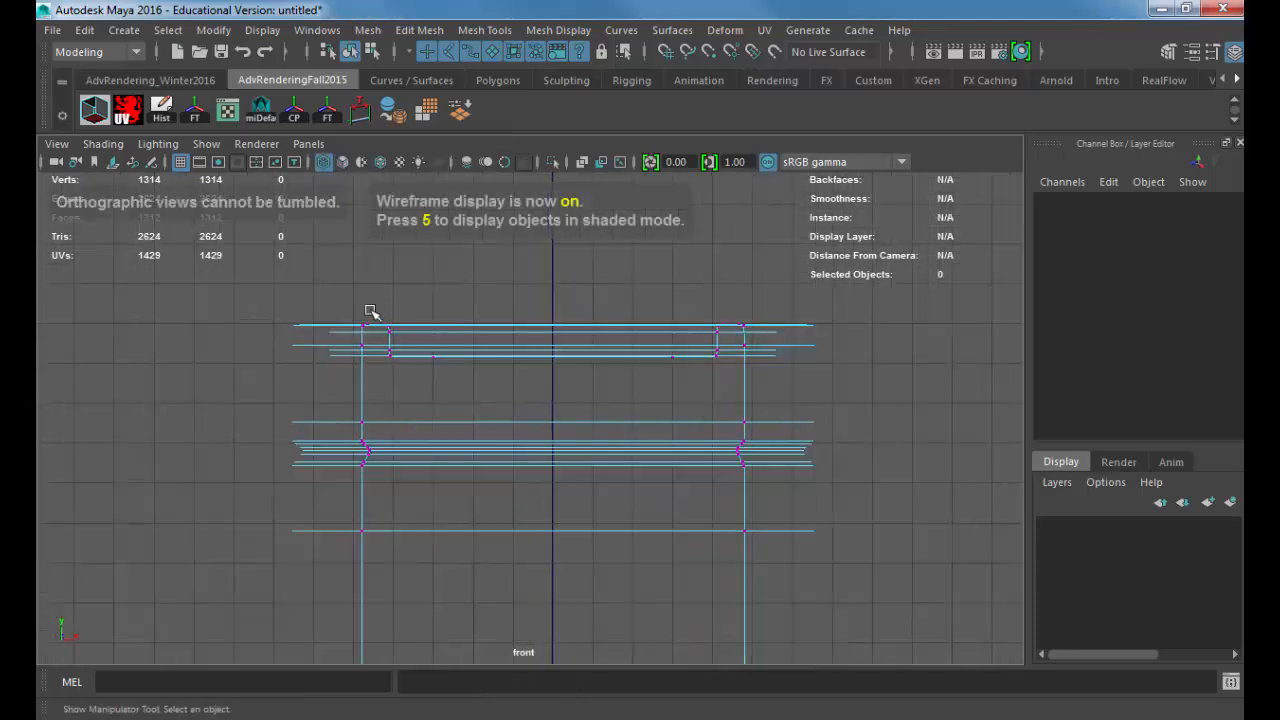
# Step: Select all vertices above the groove, excluding the groove's inner ones, and lower them slightly to narrow the groove
pyautogui.moveTo(206, 289); pyautogui.dragTo(873, 458)
pyautogui.keyDown('alt'); pyautogui.moveTo(814, 457); pyautogui.dragTo(801, 408, button='middle'); pyautogui.keyUp('alt')
pyautogui.keyDown('alt'); pyautogui.moveTo(801, 408); pyautogui.dragTo(1040, 412, button='right'); pyautogui.keyUp('alt')
pyautogui.press('w')
pyautogui.moveTo(552, 254); pyautogui.dragTo(510, 272)
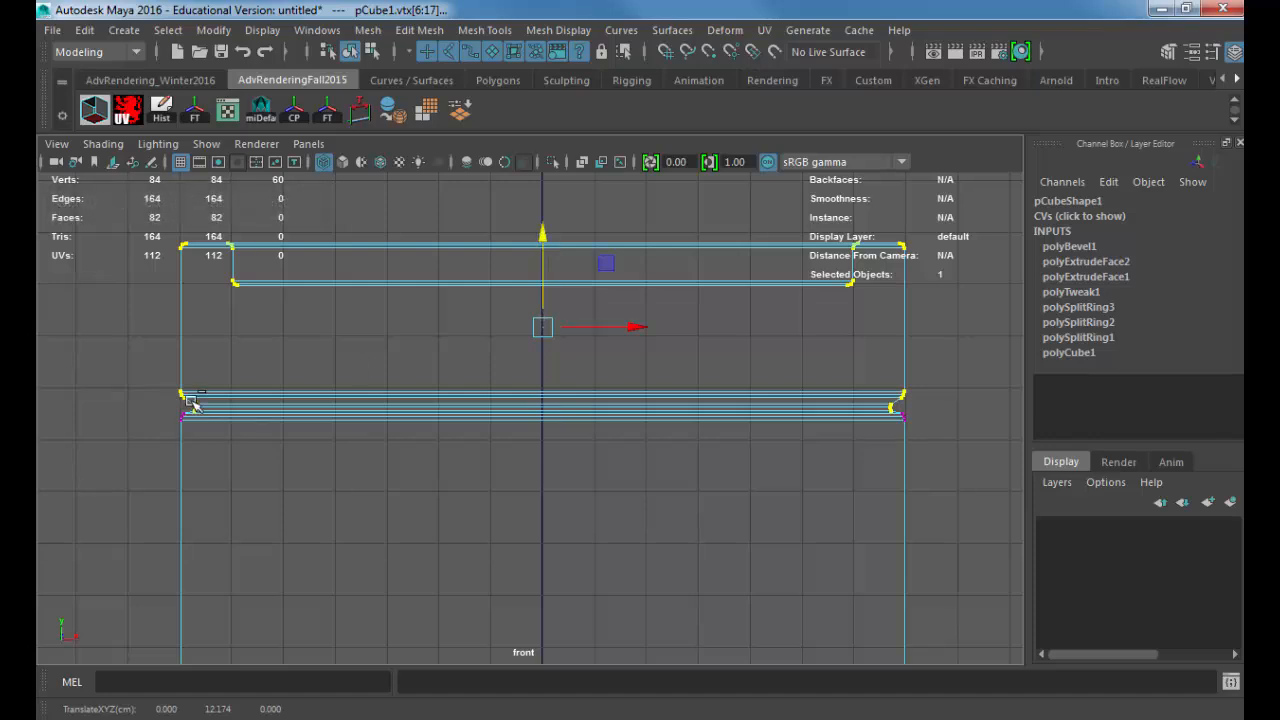
pyautogui.moveTo(216, 388); pyautogui.dragTo(194, 432)
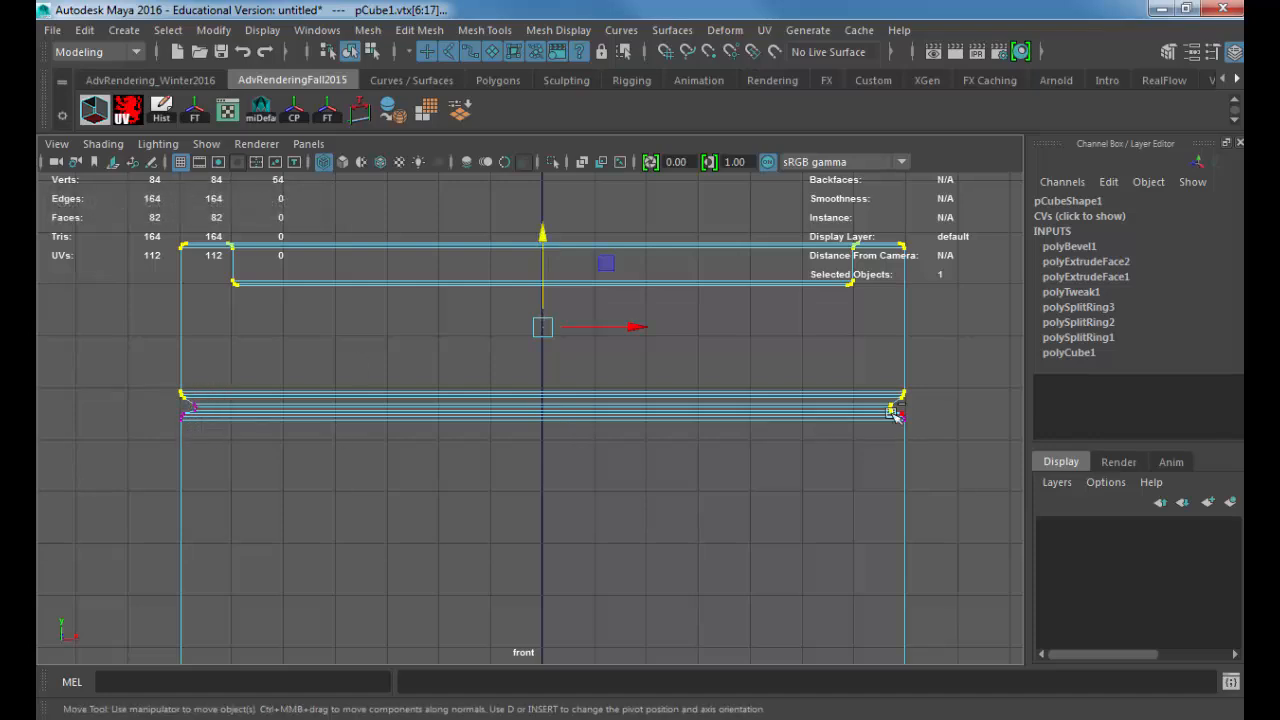
pyautogui.keyDown('ctrl'); pyautogui.moveTo(892, 390); pyautogui.dragTo(872, 438); pyautogui.keyUp('ctrl')
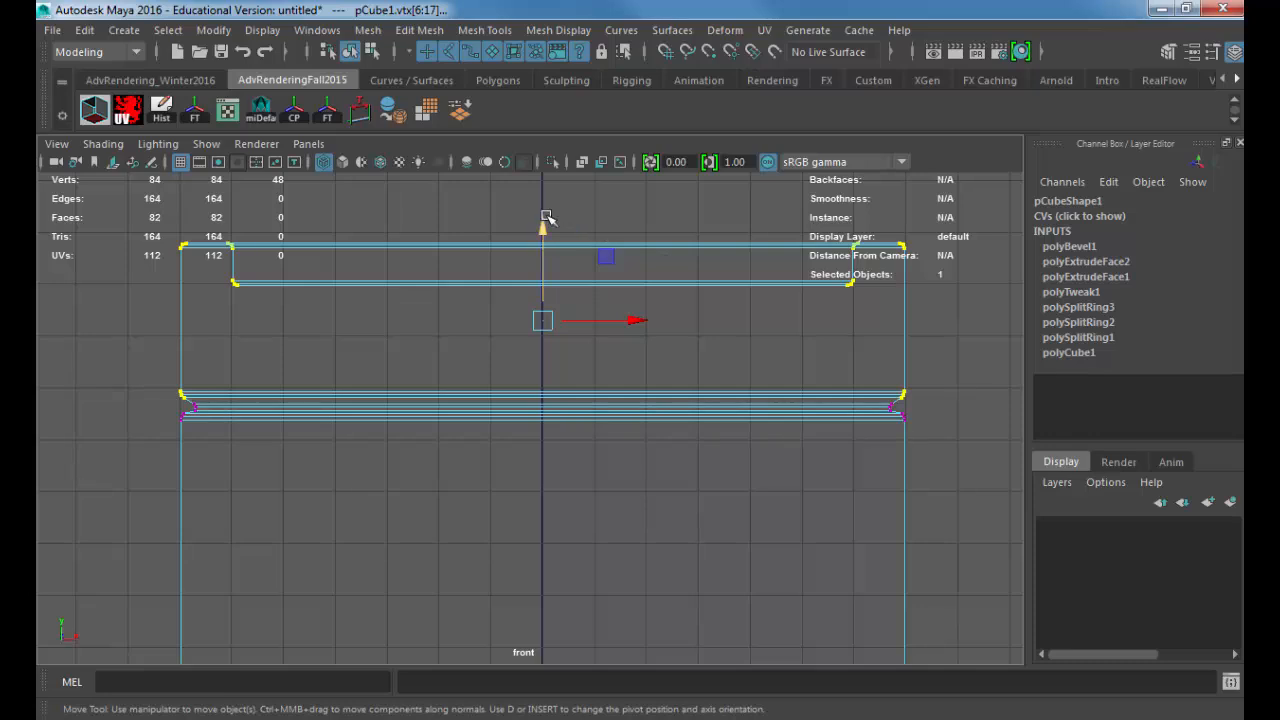
pyautogui.moveTo(543, 220)
pyautogui.mouseDown()
pyautogui.moveTo(545, 237)
pyautogui.moveTo(547, 197)
pyautogui.mouseUp()
# Step: Preview the smoothed model in shaded perspective and inspect the narrowed groove and recessed top with nothing selected
pyautogui.press('space')
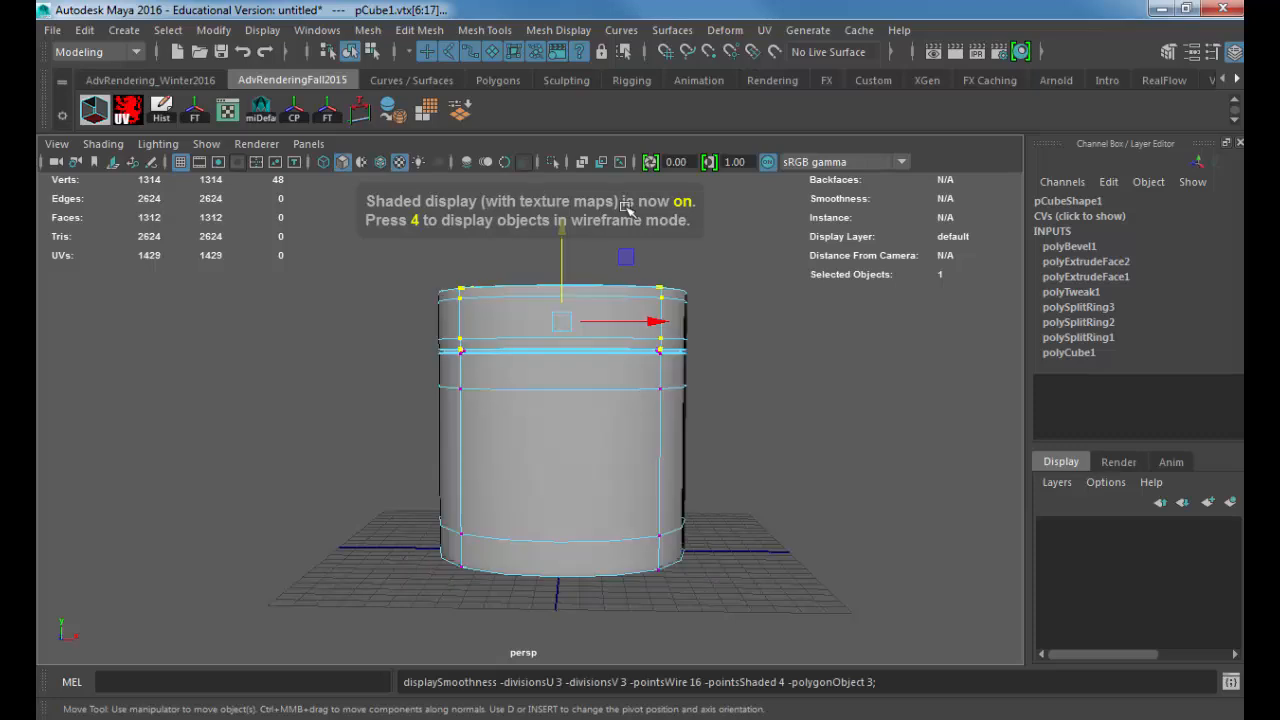
pyautogui.keyDown('alt'); pyautogui.moveTo(726, 326); pyautogui.dragTo(603, 374); pyautogui.keyUp('alt')
pyautogui.moveTo(601, 193); pyautogui.dragTo(692, 168, button='right')
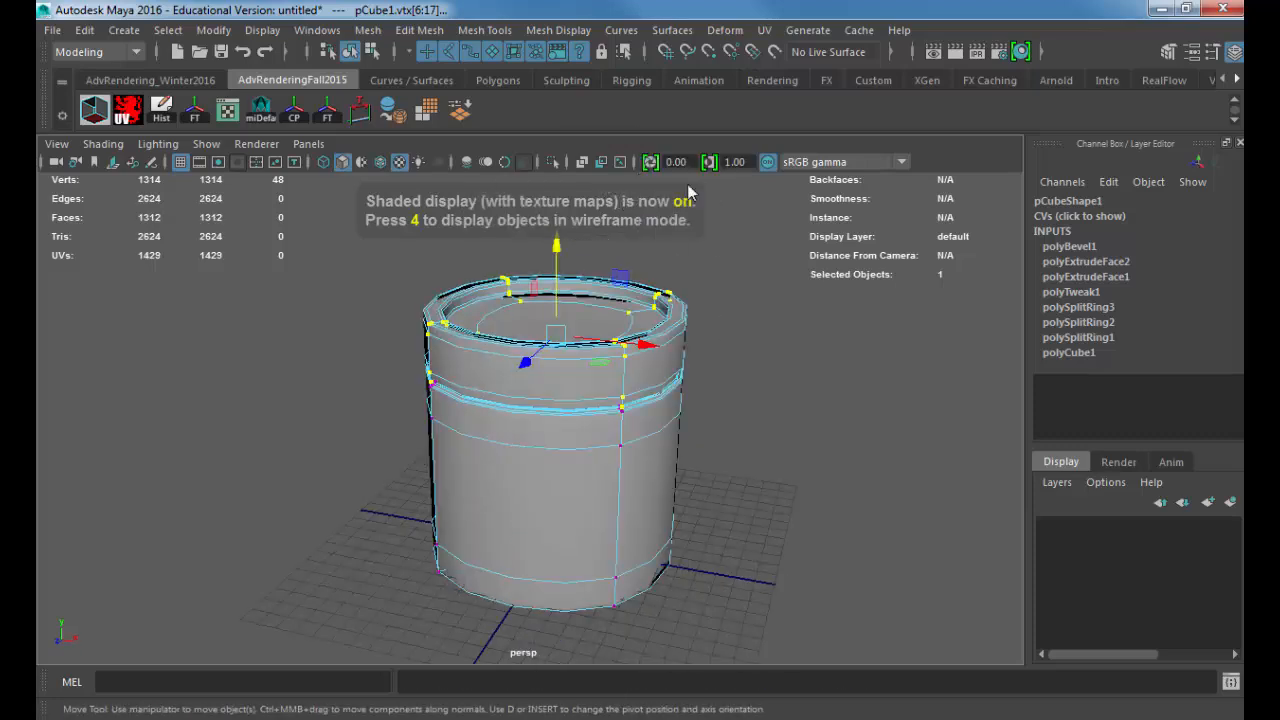
pyautogui.click(669, 369)
pyautogui.click(759, 372)
pyautogui.keyDown('alt'); pyautogui.moveTo(784, 382); pyautogui.dragTo(694, 397); pyautogui.keyUp('alt')
pyautogui.keyDown('alt'); pyautogui.moveTo(694, 397); pyautogui.dragTo(601, 398, button='right'); pyautogui.keyUp('alt')
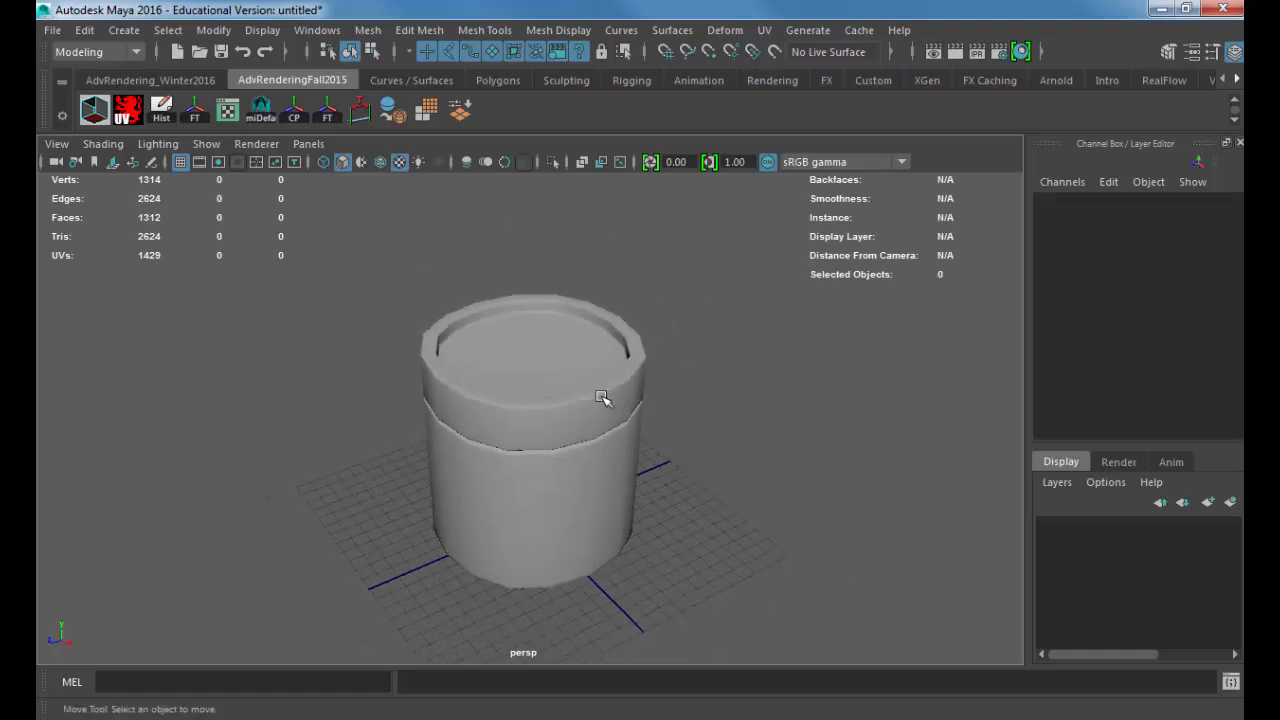
pyautogui.keyDown('alt'); pyautogui.moveTo(601, 398); pyautogui.dragTo(548, 460); pyautogui.keyUp('alt')
# Step: Compare the model's smoothed and unsmoothed outlines from the top view
pyautogui.press('space')
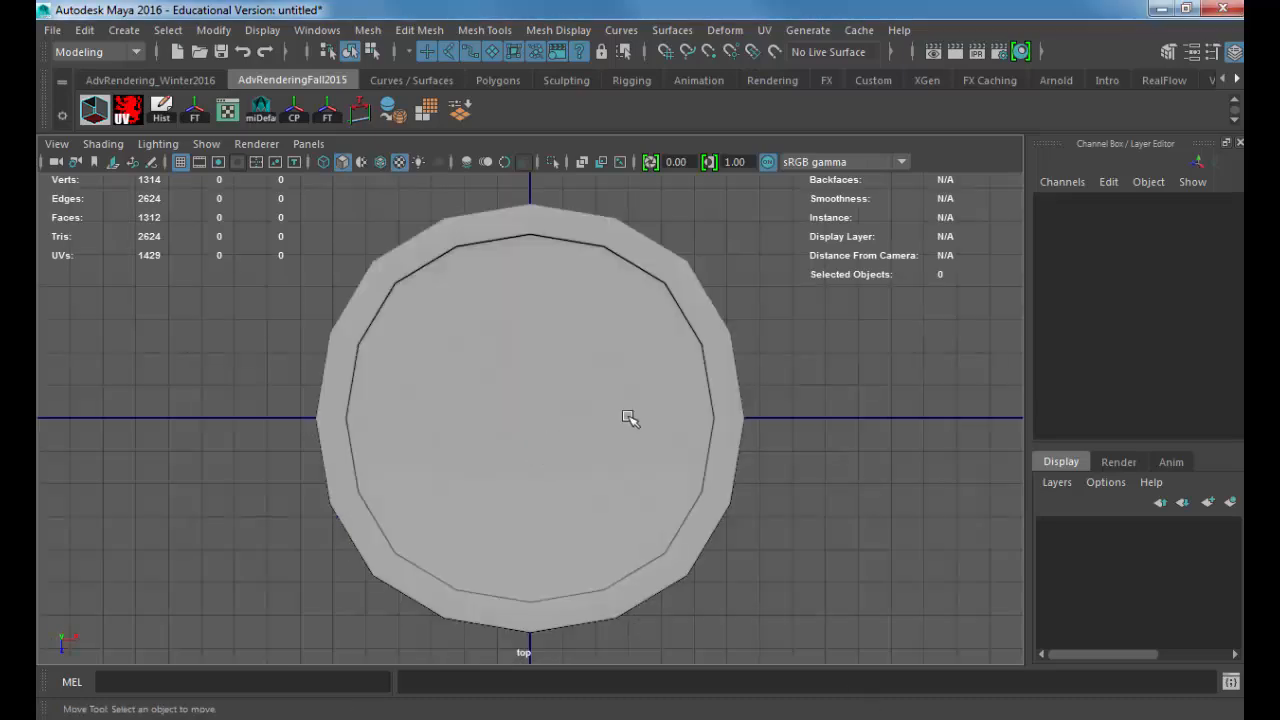
pyautogui.keyDown('alt'); pyautogui.moveTo(628, 420); pyautogui.dragTo(666, 420); pyautogui.keyUp('alt')
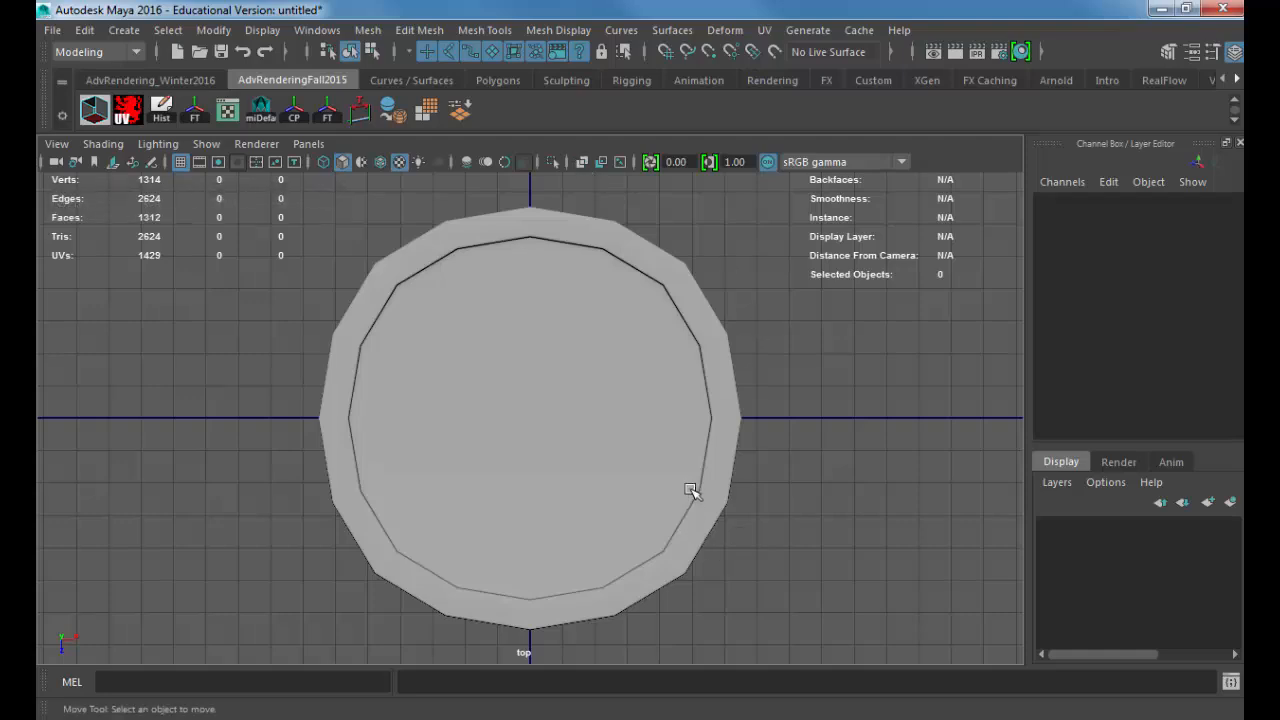
pyautogui.click(691, 490)
pyautogui.press('1')
pyautogui.press('3')
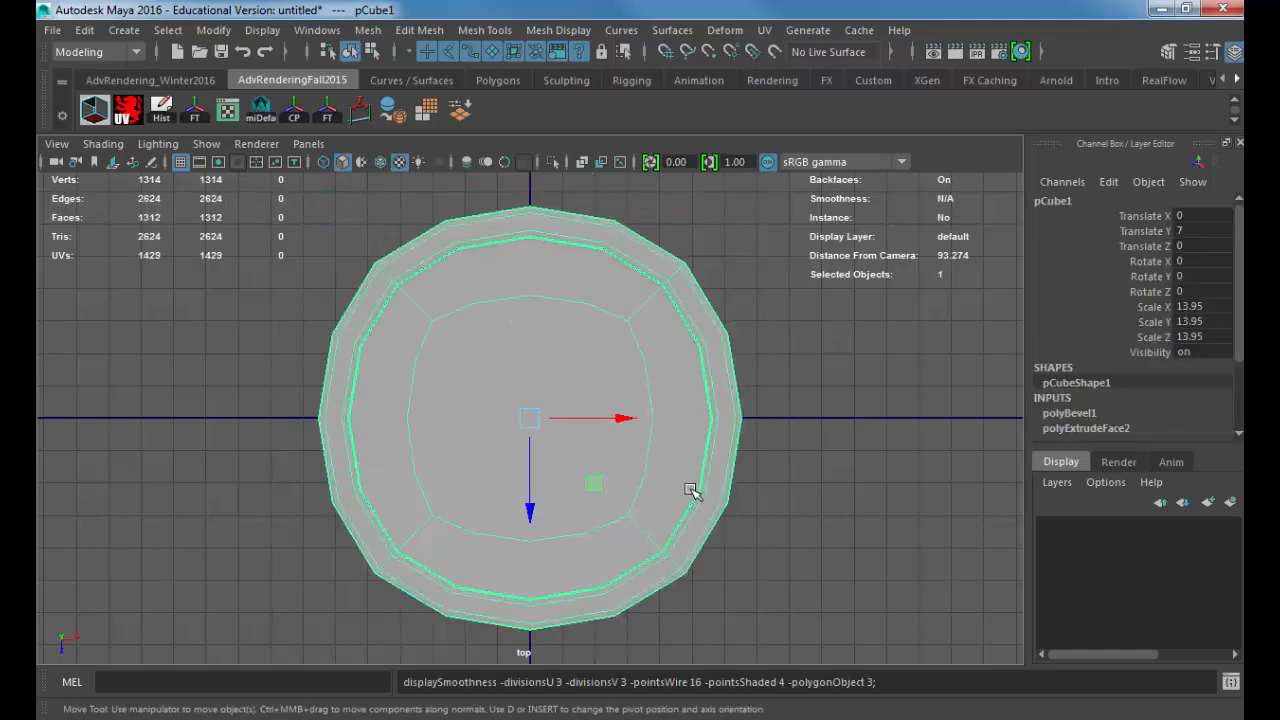
pyautogui.press('1')
pyautogui.press('3')
pyautogui.press('1')
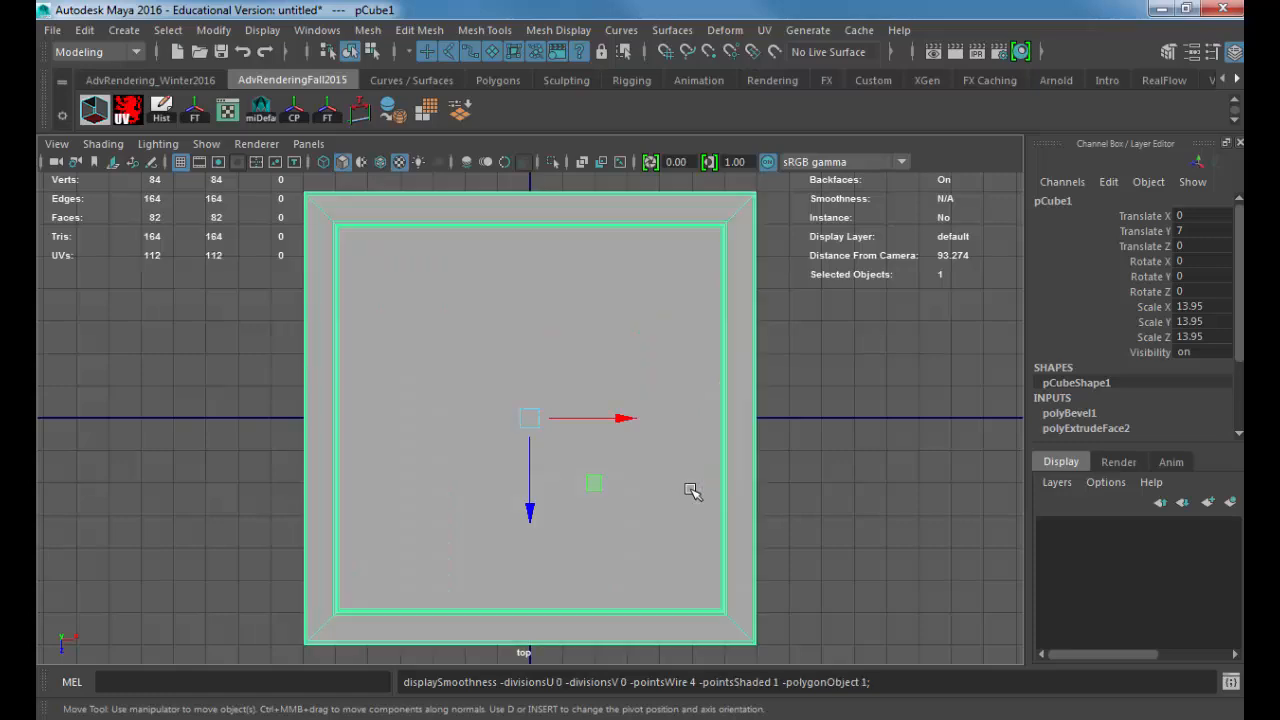
pyautogui.press('3')
pyautogui.press('1')
pyautogui.press('3')
pyautogui.press('1')
pyautogui.press('3')
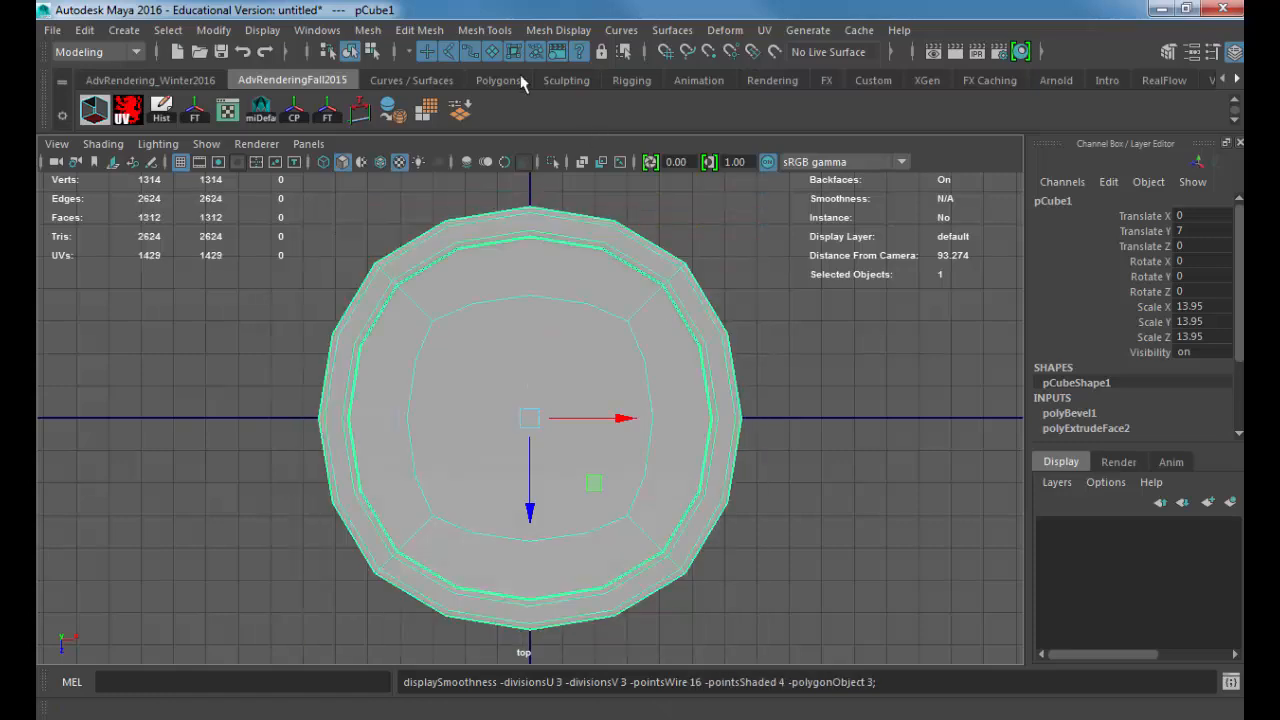
# Step: Restore the unsmoothed display, apply Smooth to the mesh with 3 divisions, and inspect the rounded container in perspective
pyautogui.press('1')
pyautogui.click(366, 30)
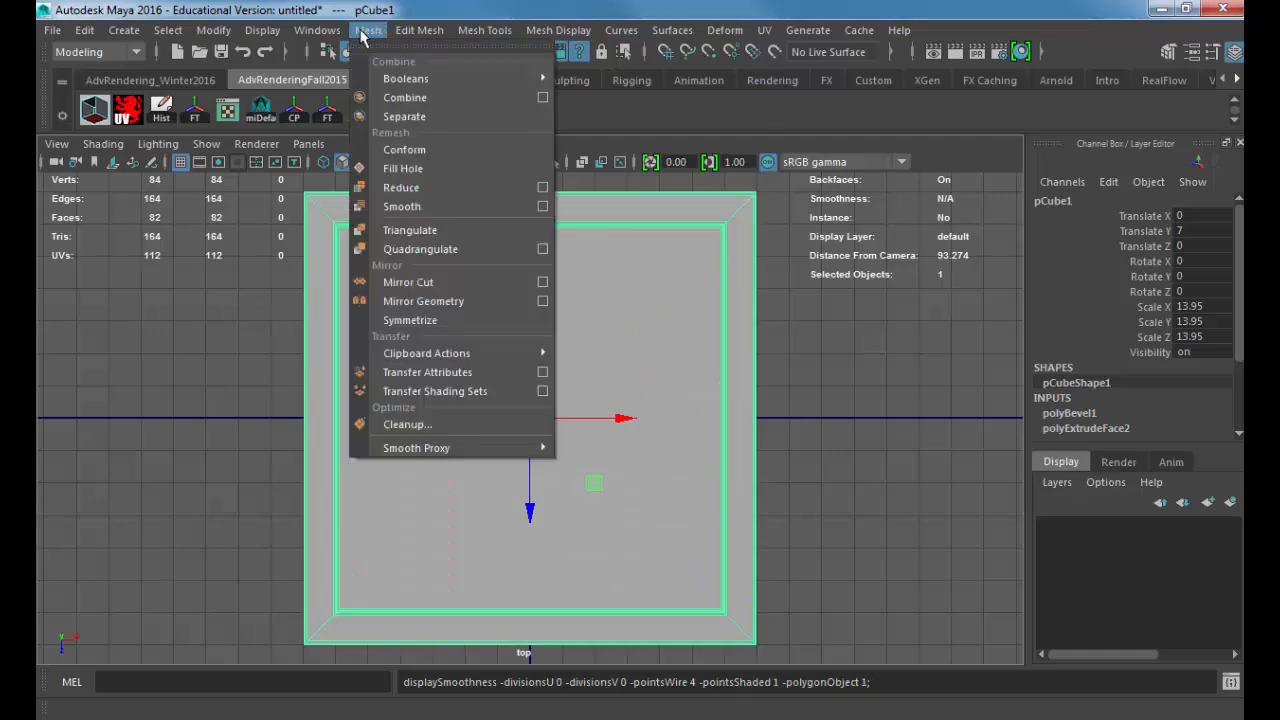
pyautogui.click(402, 206)
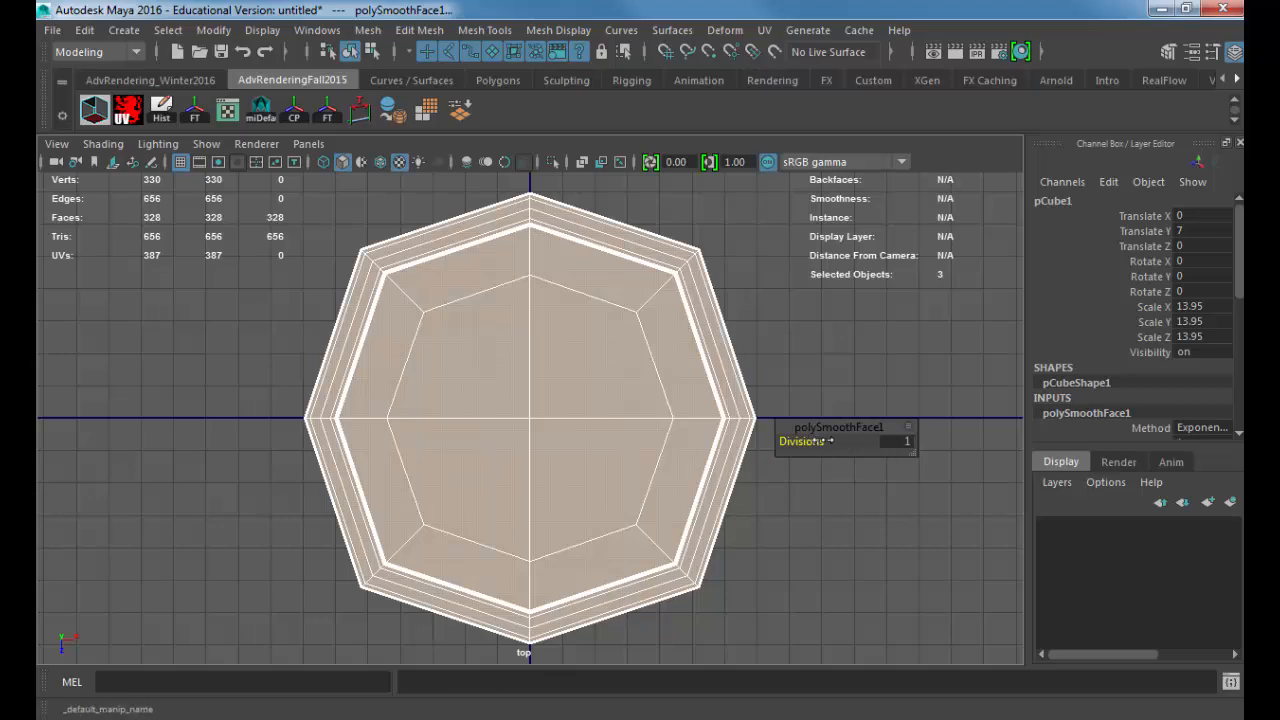
pyautogui.moveTo(820, 442); pyautogui.dragTo(829, 442)
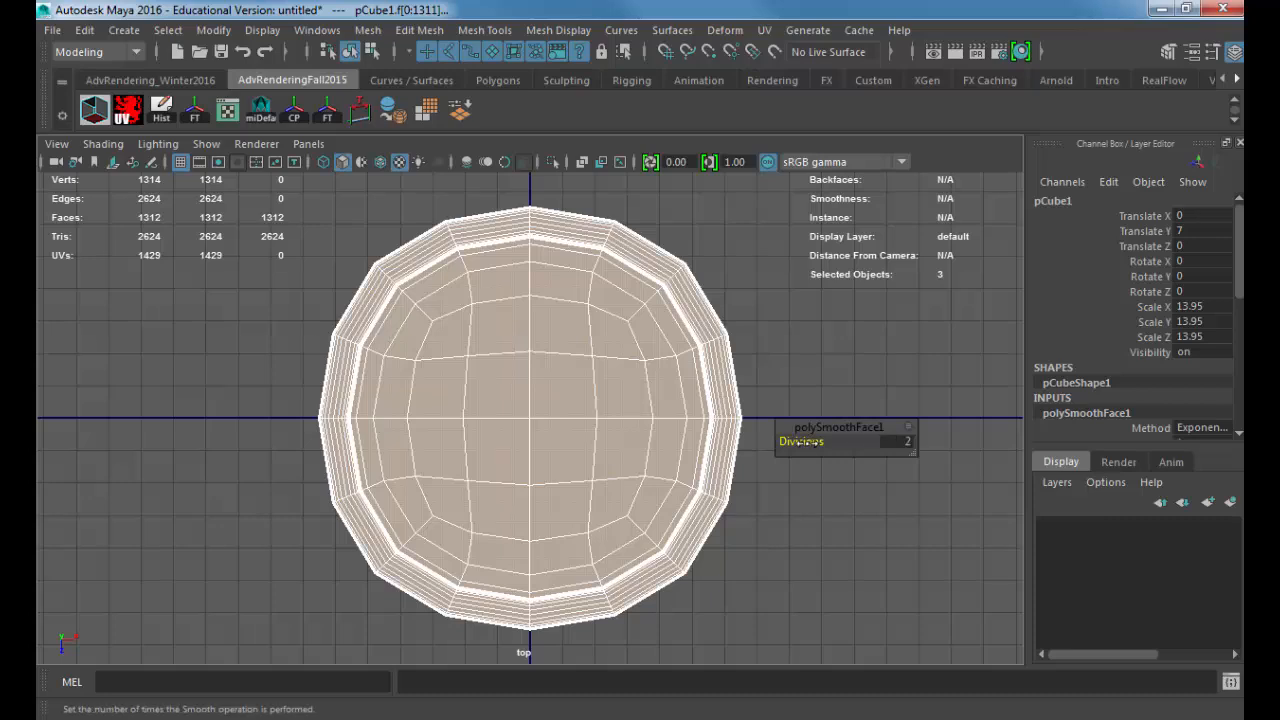
pyautogui.moveTo(808, 442); pyautogui.dragTo(822, 441)
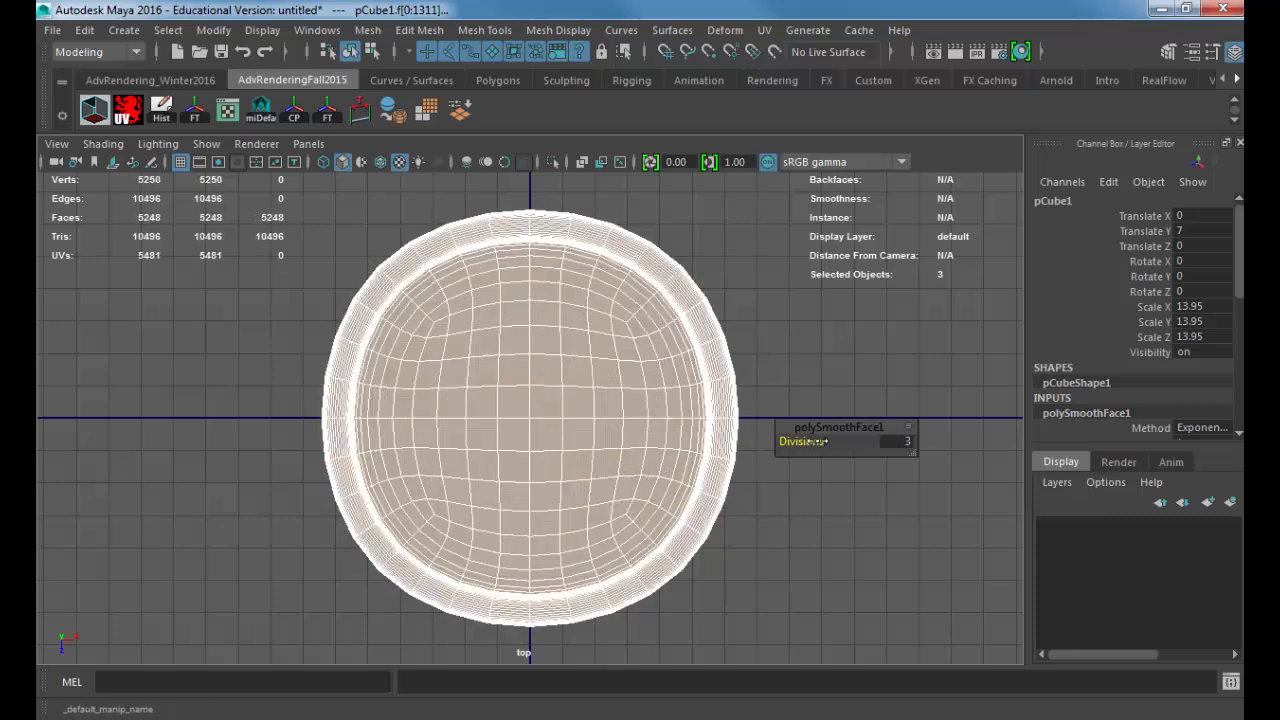
pyautogui.press('space')
pyautogui.moveTo(815, 391); pyautogui.dragTo(667, 266)
pyautogui.click(760, 346)
pyautogui.keyDown('alt'); pyautogui.moveTo(680, 285); pyautogui.dragTo(741, 329, button='right'); pyautogui.keyUp('alt')
pyautogui.keyDown('alt'); pyautogui.moveTo(741, 329); pyautogui.dragTo(530, 388); pyautogui.keyUp('alt')
# Step: Create a polygon cylinder and scale it uniformly to about 6.654 around the container's outline in the top view
pyautogui.press('space')
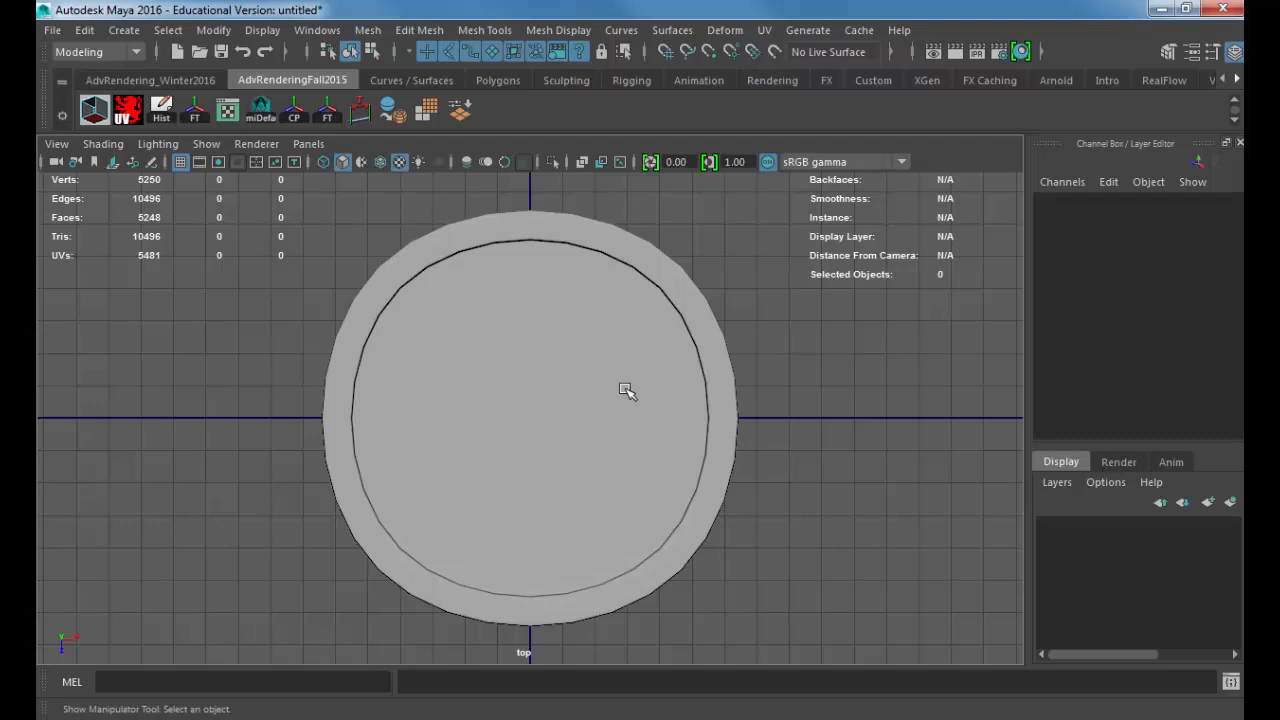
pyautogui.click(124, 30)
pyautogui.moveTo(201, 104)
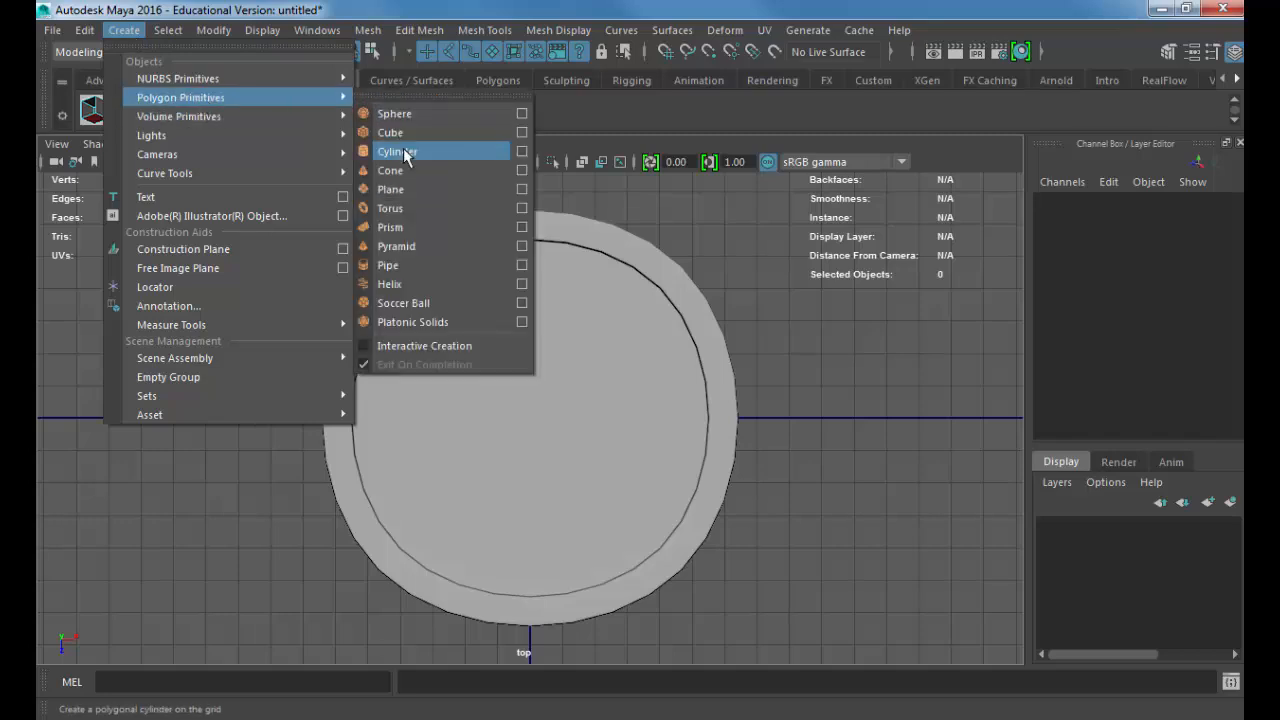
pyautogui.click(395, 148)
pyautogui.press('r')
pyautogui.moveTo(471, 376); pyautogui.dragTo(782, 355, button='middle')
pyautogui.press('4')
# Step: Set the cylinder's Subdivisions Axis to 50
pyautogui.scroll(-2, 1155, 350)
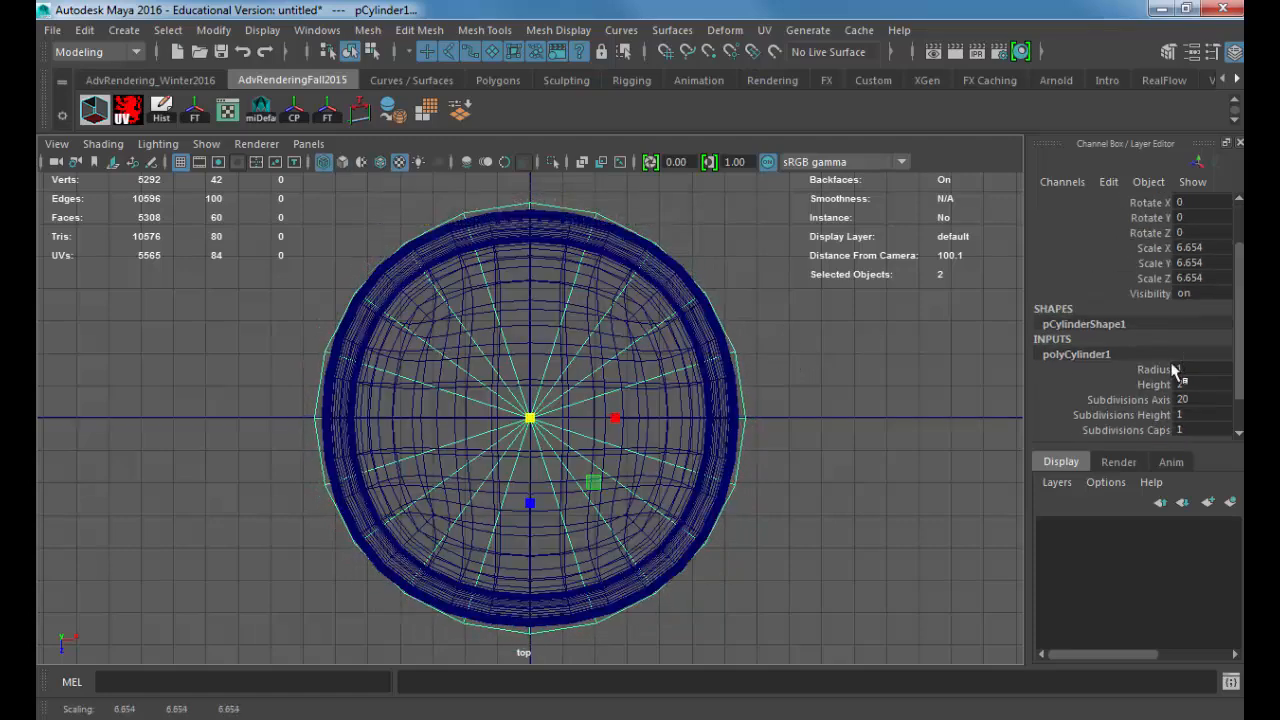
pyautogui.click(1140, 399)
pyautogui.moveTo(765, 400)
pyautogui.mouseDown(button='middle')
pyautogui.moveTo(886, 403)
pyautogui.moveTo(766, 397)
pyautogui.mouseUp(button='middle')
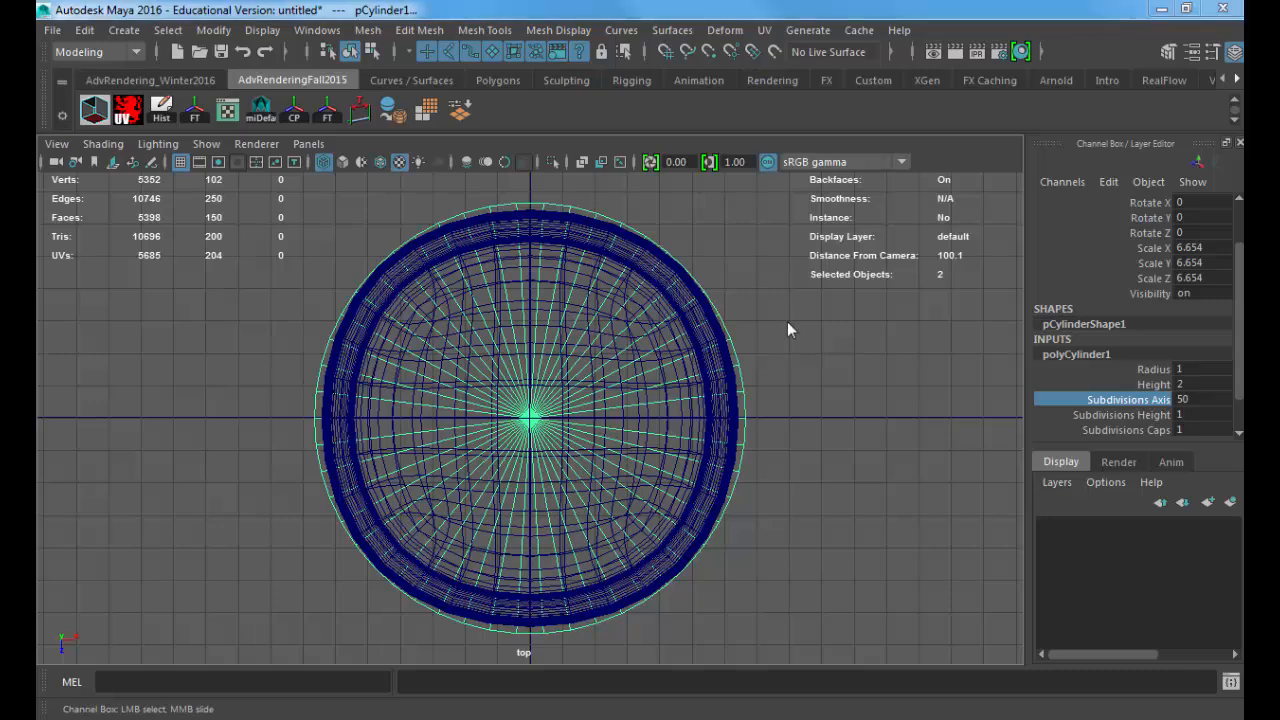
# Step: Assign the smoothed cube container to a new display layer and hide that layer
pyautogui.press('space')
pyautogui.moveTo(787, 321); pyautogui.dragTo(694, 178)
pyautogui.press('5')
pyautogui.click(624, 278)
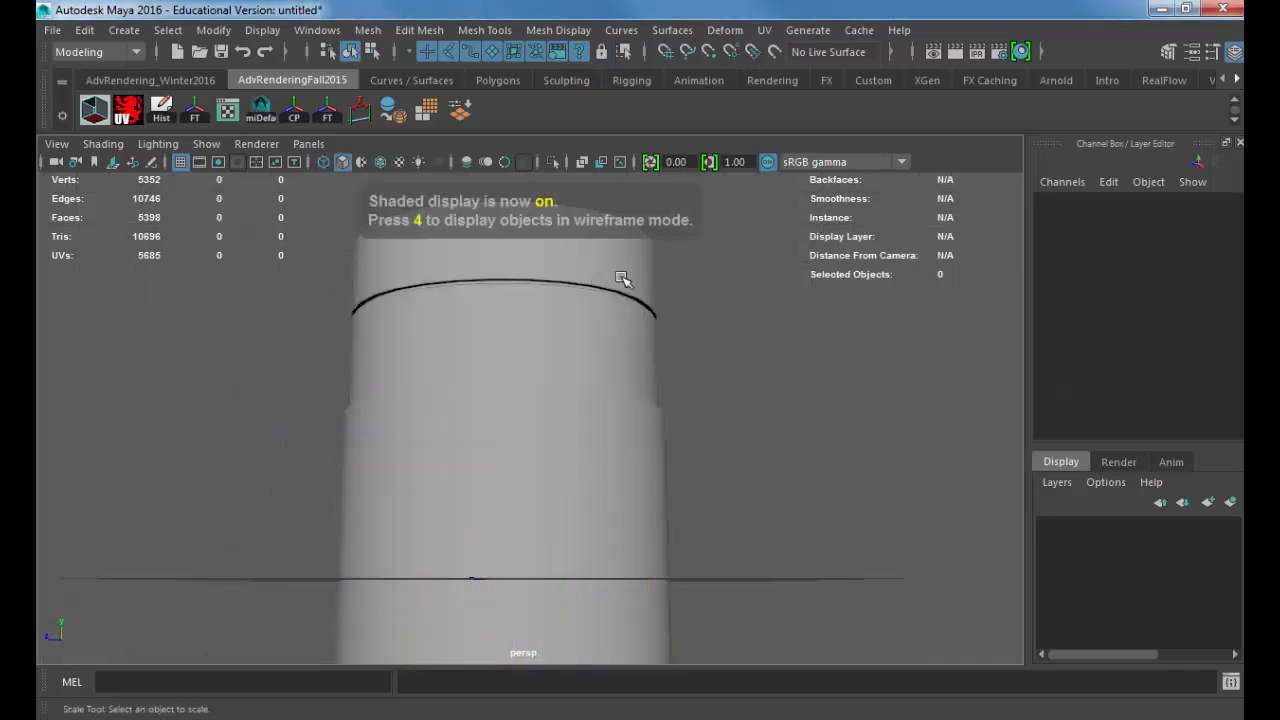
pyautogui.keyDown('alt'); pyautogui.moveTo(674, 314); pyautogui.dragTo(688, 347); pyautogui.keyUp('alt')
pyautogui.click(608, 312)
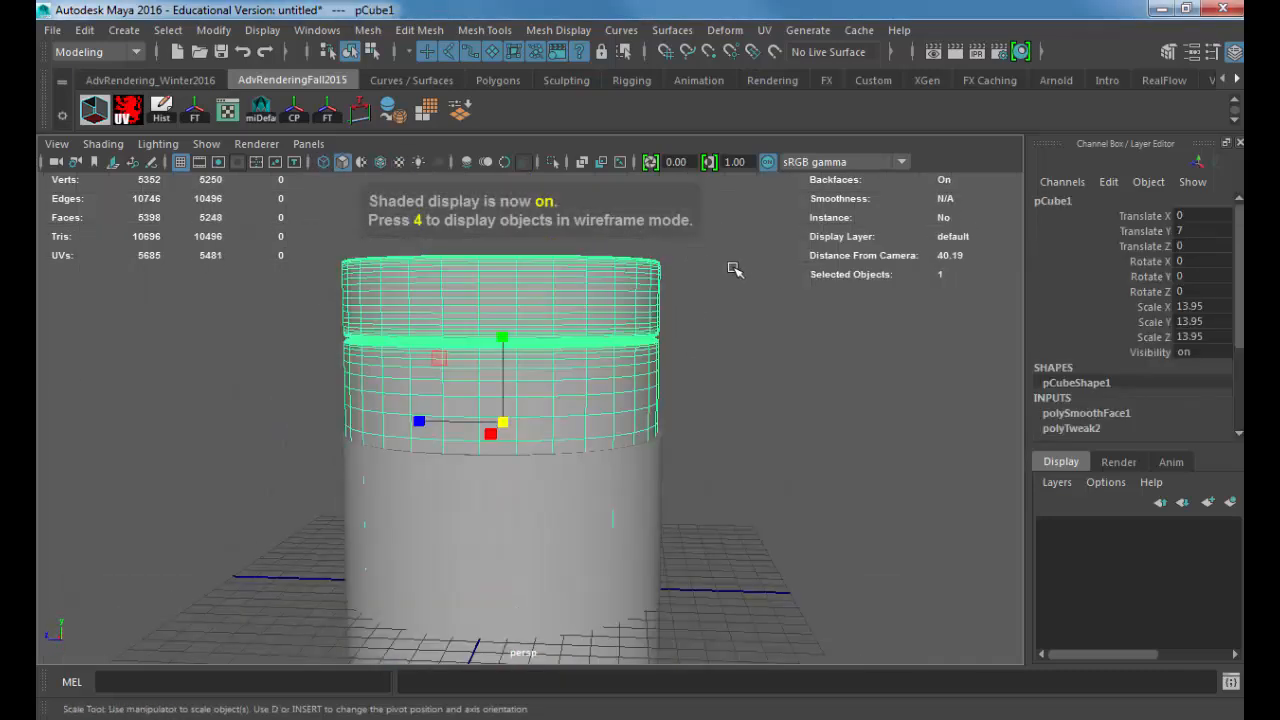
pyautogui.click(1230, 502)
pyautogui.click(1048, 527)
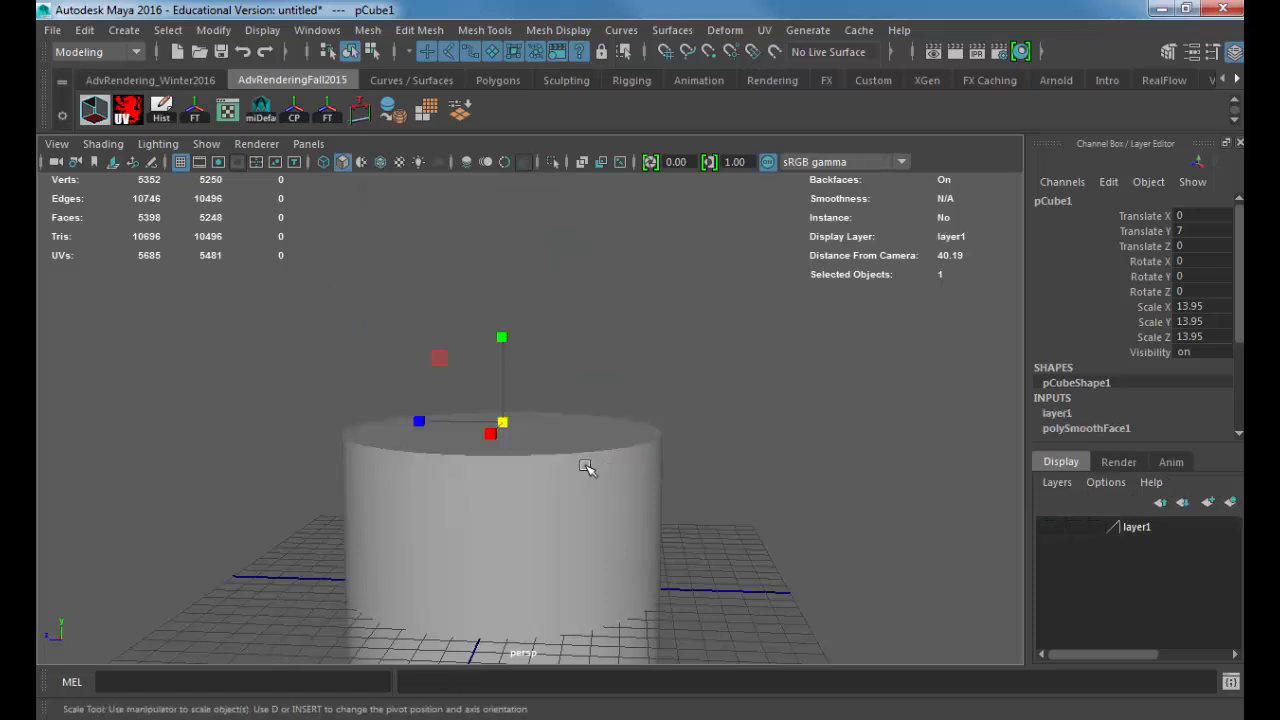
# Step: Raise the cylinder to about 5.887 in Translate Y and reduce its Scale Y to about 5.618
pyautogui.click(495, 470)
pyautogui.press('w')
pyautogui.moveTo(500, 491); pyautogui.dragTo(614, 385)
pyautogui.keyDown('alt'); pyautogui.moveTo(614, 385); pyautogui.dragTo(530, 345, button='right'); pyautogui.keyUp('alt')
pyautogui.press('r')
pyautogui.moveTo(516, 338); pyautogui.dragTo(527, 378)
pyautogui.press('w')
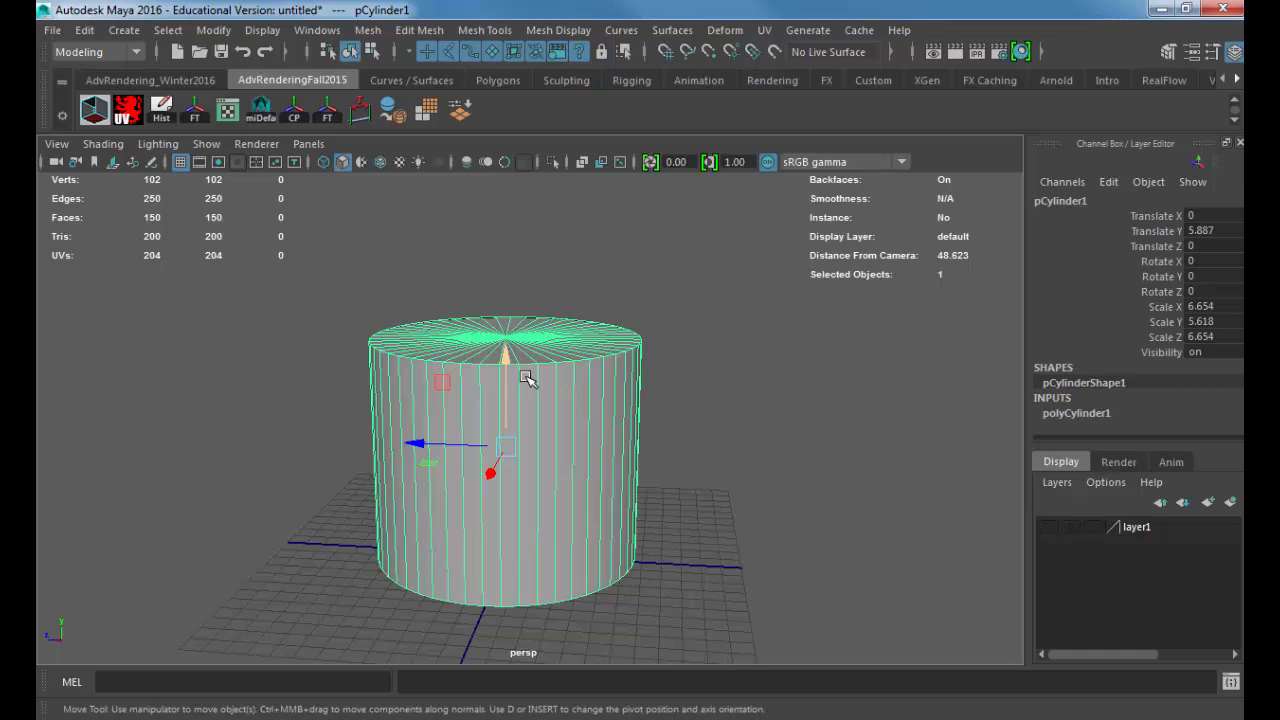
# Step: Stretch the cylinder's height to a Scale Y of about 15.7 and raise it to about 16.842 in Translate Y
pyautogui.press('r')
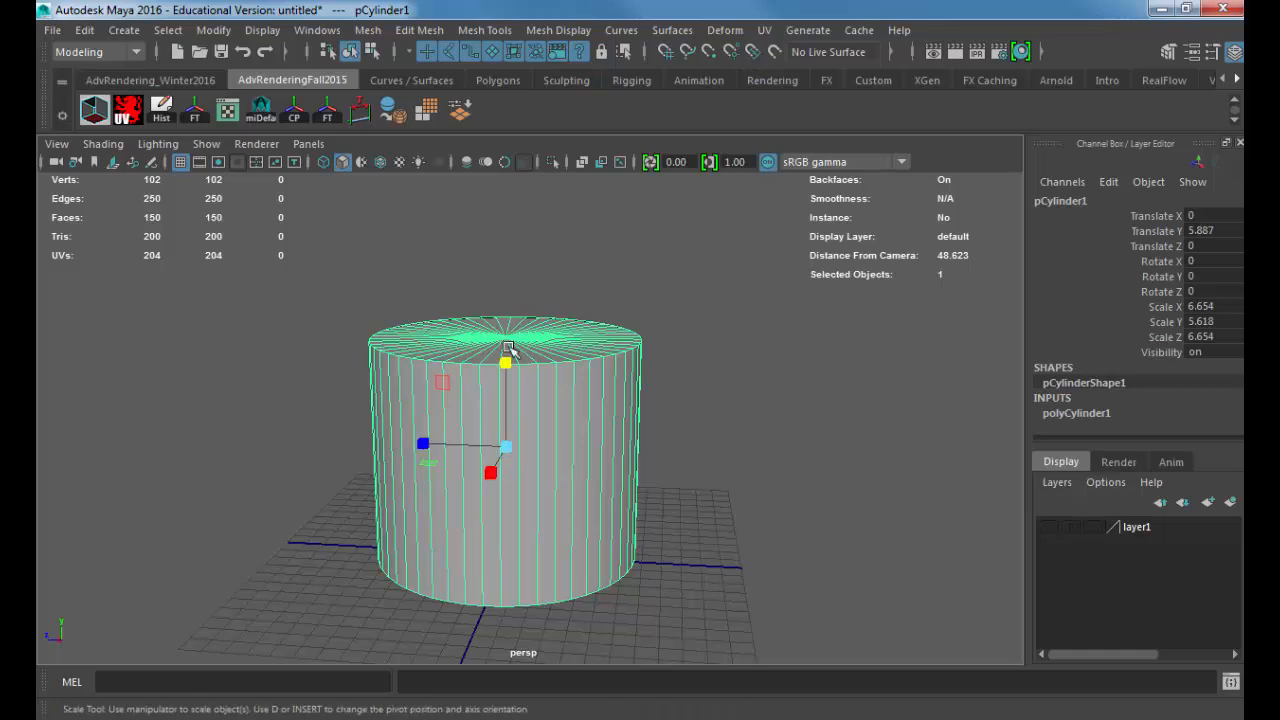
pyautogui.moveTo(506, 362); pyautogui.dragTo(503, 190)
pyautogui.scroll(-3, 683, 397)
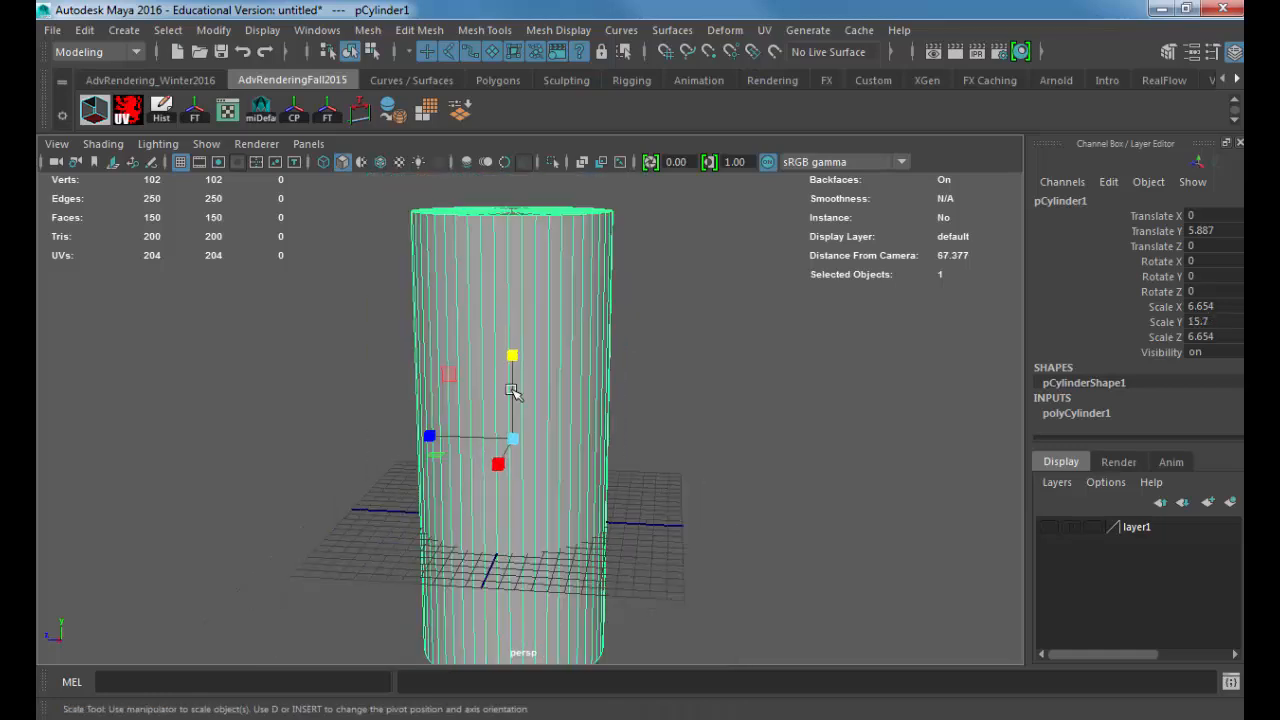
pyautogui.press('w')
pyautogui.moveTo(513, 345); pyautogui.dragTo(510, 213)
pyautogui.scroll(-2, 505, 305)
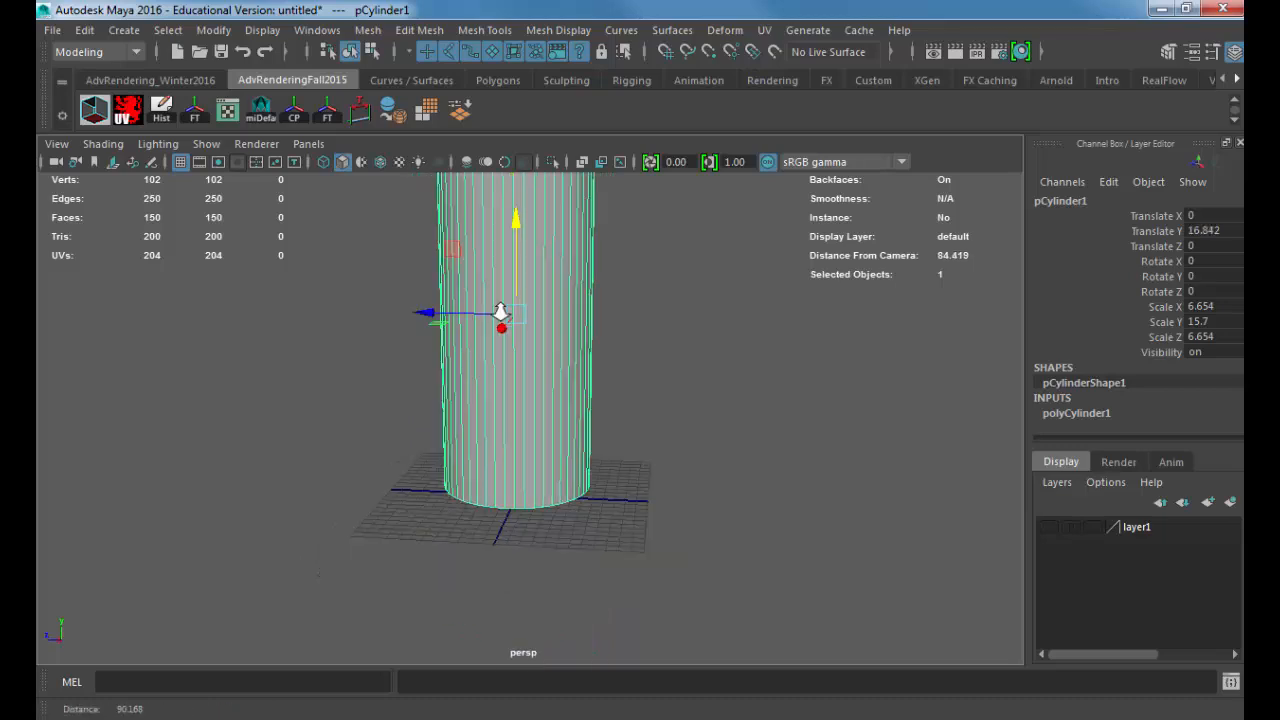
# Step: Shorten the cylinder to a Scale Y of about 4.072 and lower it to about 4.096 in Translate Y
pyautogui.press('r')
pyautogui.scroll(-3, 517, 377)
pyautogui.moveTo(506, 300); pyautogui.dragTo(503, 361)
pyautogui.press('w')
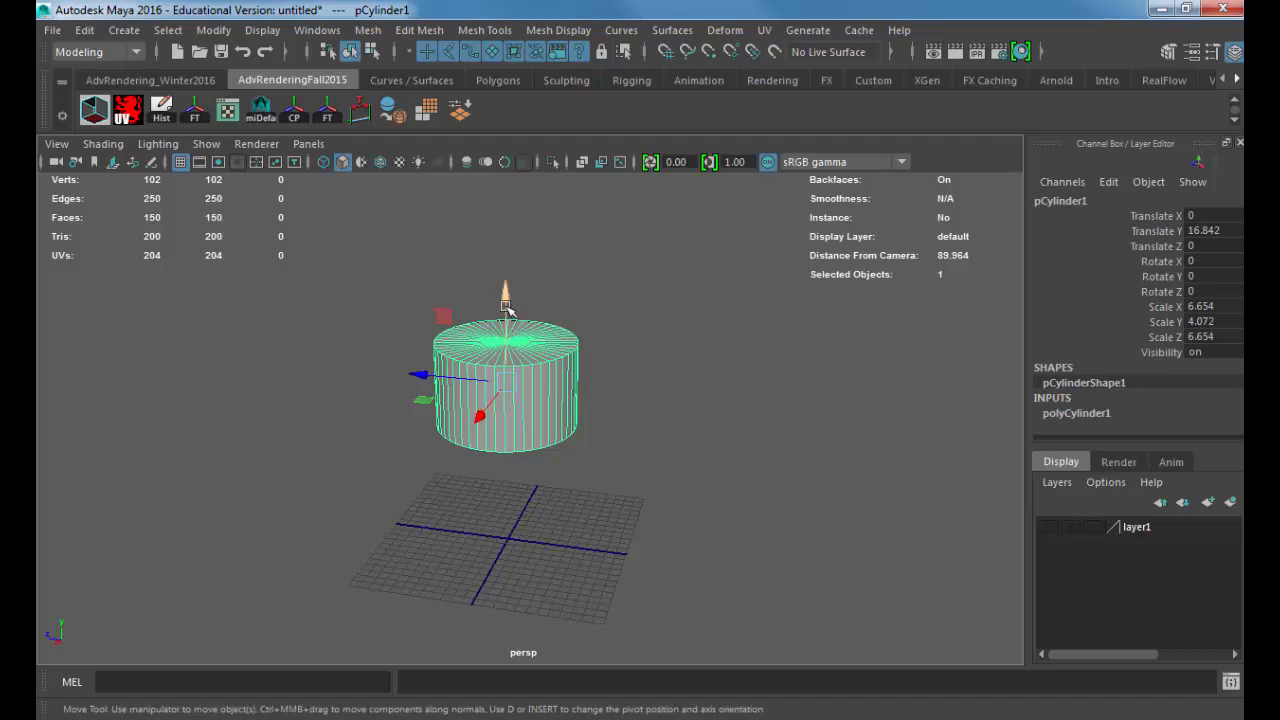
pyautogui.moveTo(505, 310); pyautogui.dragTo(505, 423)
pyautogui.scroll(5, 600, 443)
pyautogui.keyDown('alt'); pyautogui.moveTo(600, 443); pyautogui.dragTo(640, 386); pyautogui.keyUp('alt')
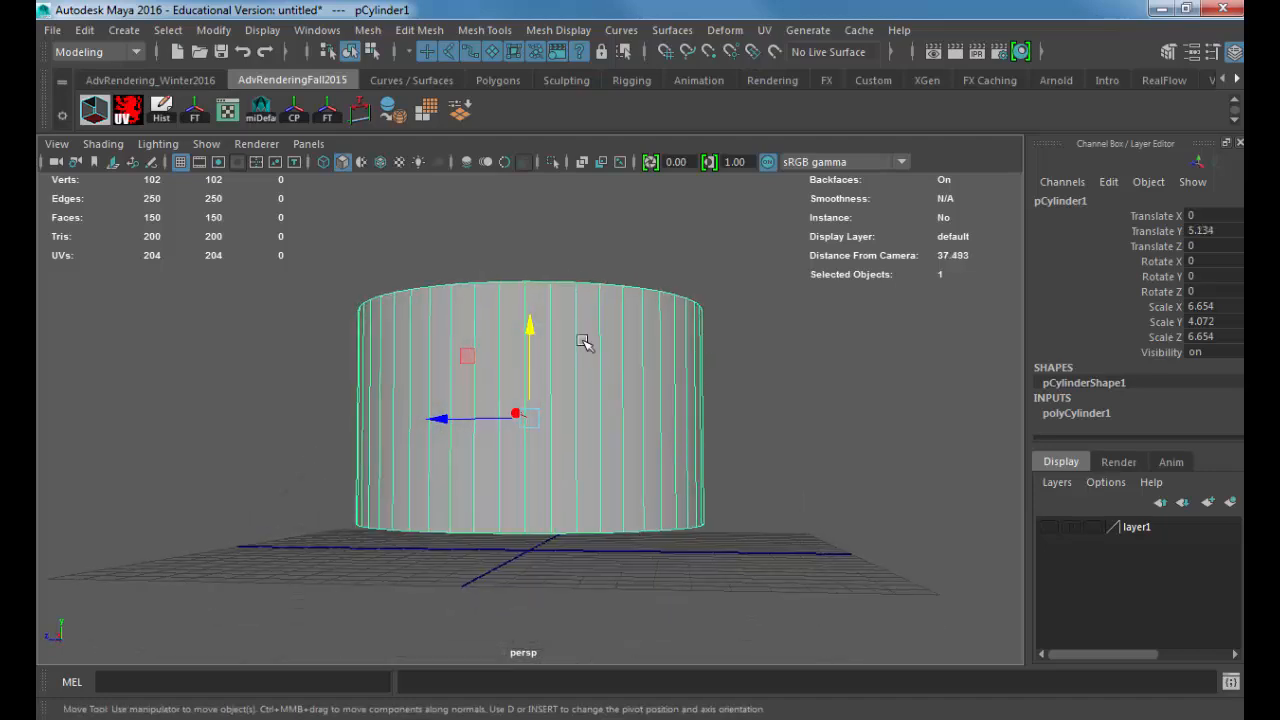
pyautogui.moveTo(586, 343); pyautogui.dragTo(583, 369, button='middle')
pyautogui.keyDown('alt'); pyautogui.moveTo(614, 374); pyautogui.dragTo(614, 382); pyautogui.keyUp('alt')
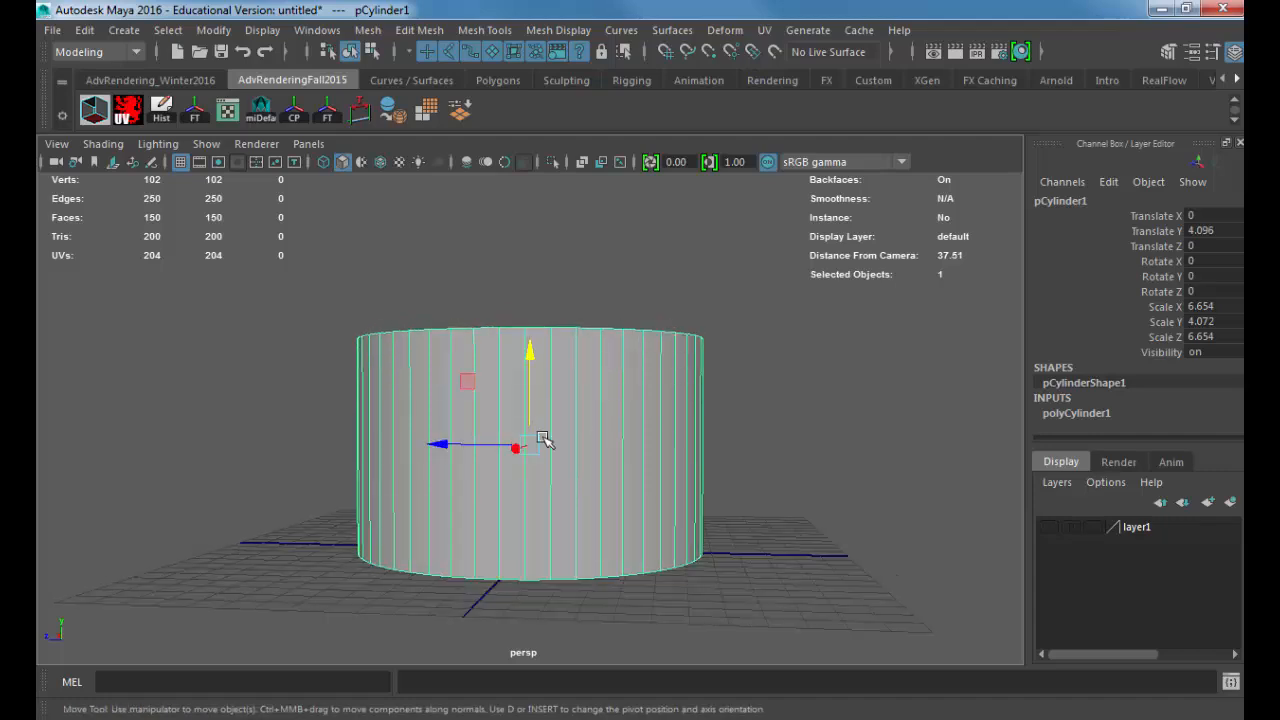
pyautogui.press('r')
pyautogui.moveTo(530, 445); pyautogui.dragTo(314, 429)
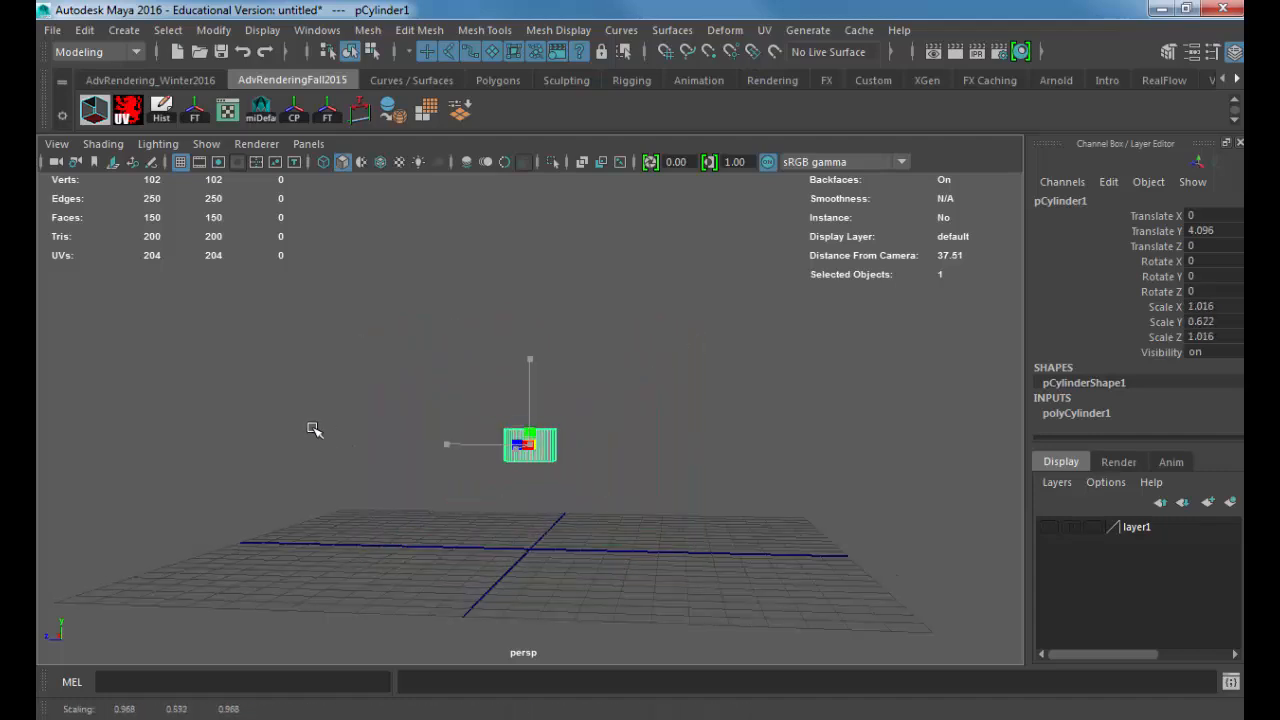
pyautogui.press('w')
pyautogui.moveTo(528, 357); pyautogui.dragTo(529, 434)
pyautogui.hotkey('ctrl', 'z')
pyautogui.hotkey('ctrl', 'z')
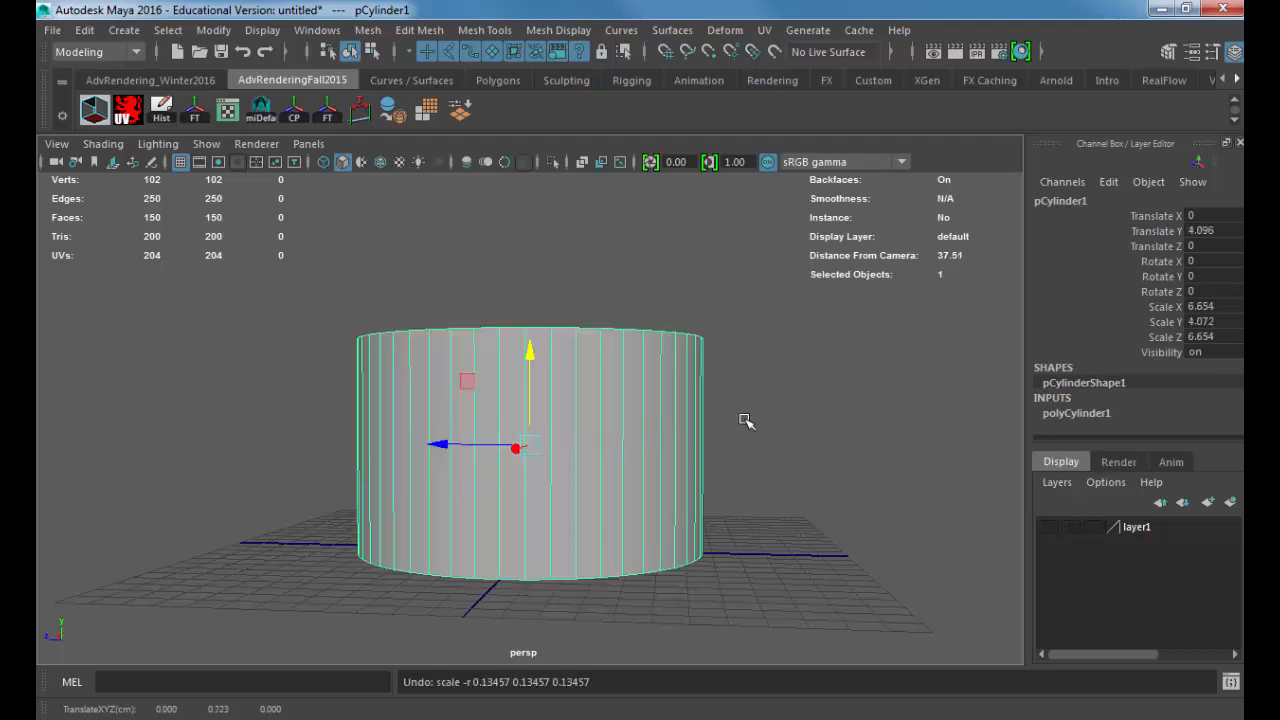
pyautogui.hotkey('ctrl', 'z')
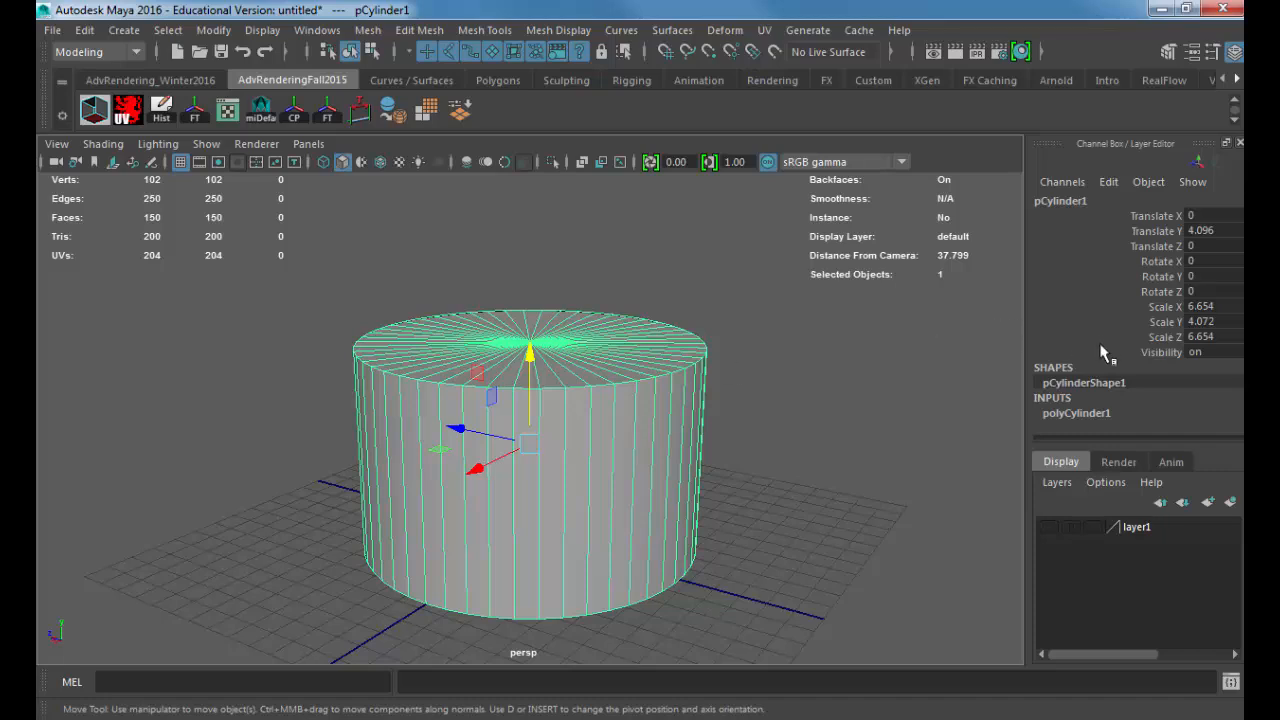
# Step: Set the cylinder's Subdivisions Caps to 0
pyautogui.click(1094, 412)
pyautogui.scroll(-3, 1094, 430)
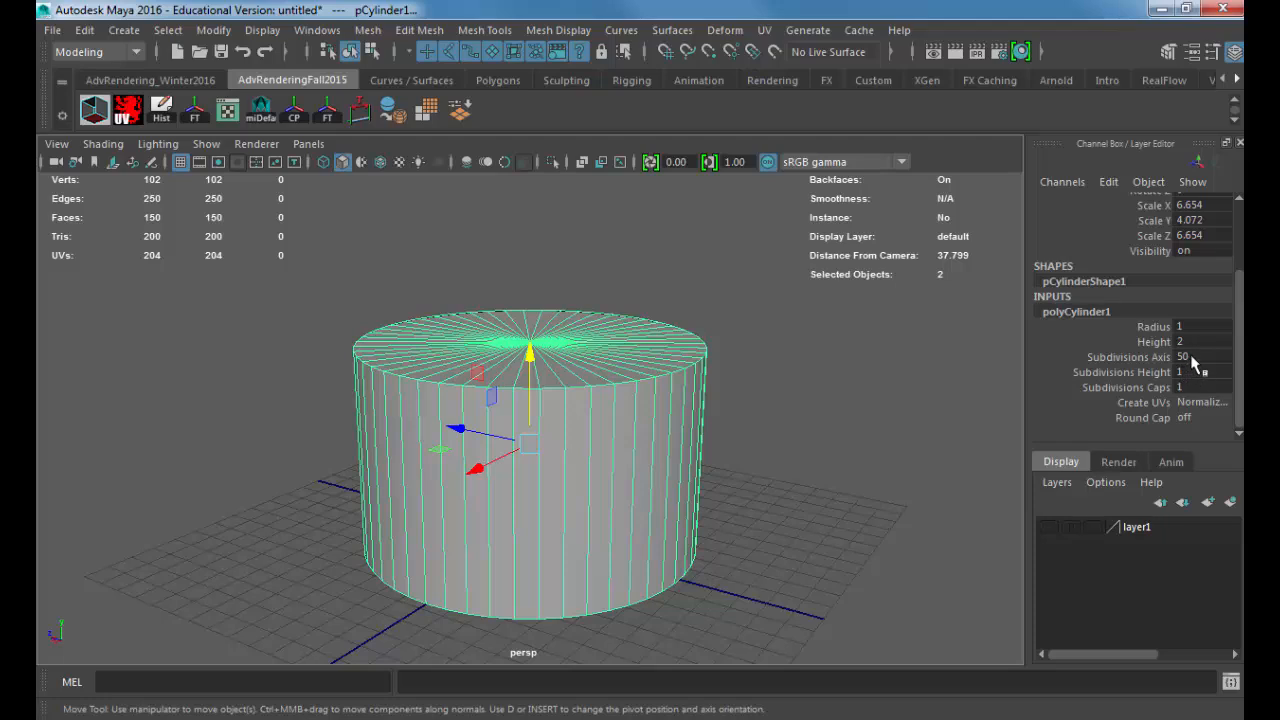
pyautogui.doubleClick(1191, 357)
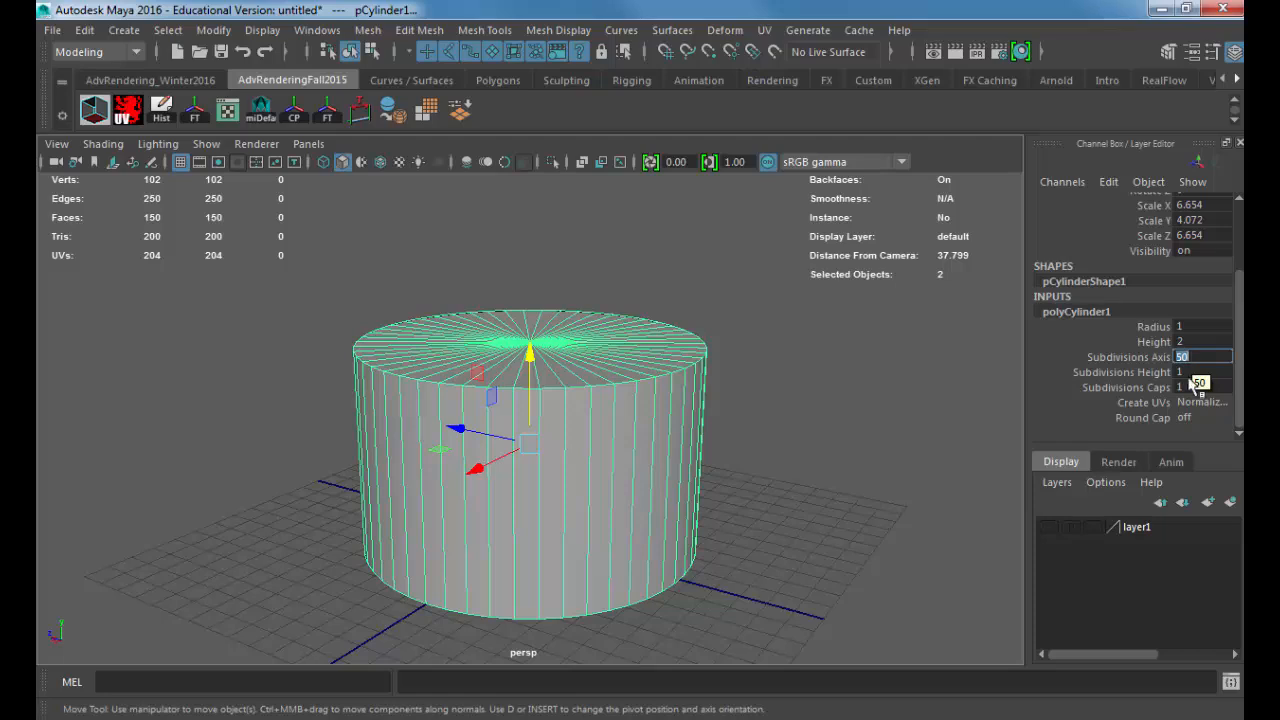
pyautogui.doubleClick(1192, 387)
pyautogui.write('0')
pyautogui.press('Return')
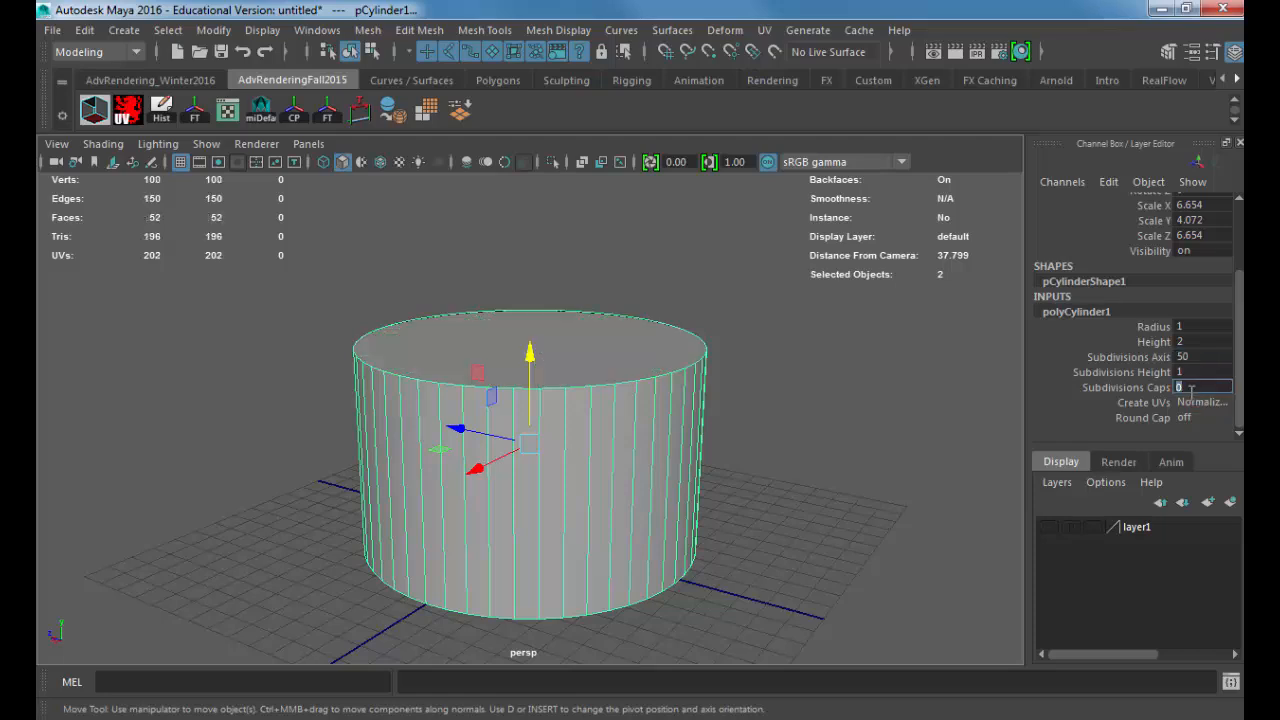
# Step: Extrude the cylinder's top face inward with an Offset of 0.8 to form a rim
pyautogui.keyDown('alt'); pyautogui.moveTo(586, 474); pyautogui.dragTo(569, 337); pyautogui.keyUp('alt')
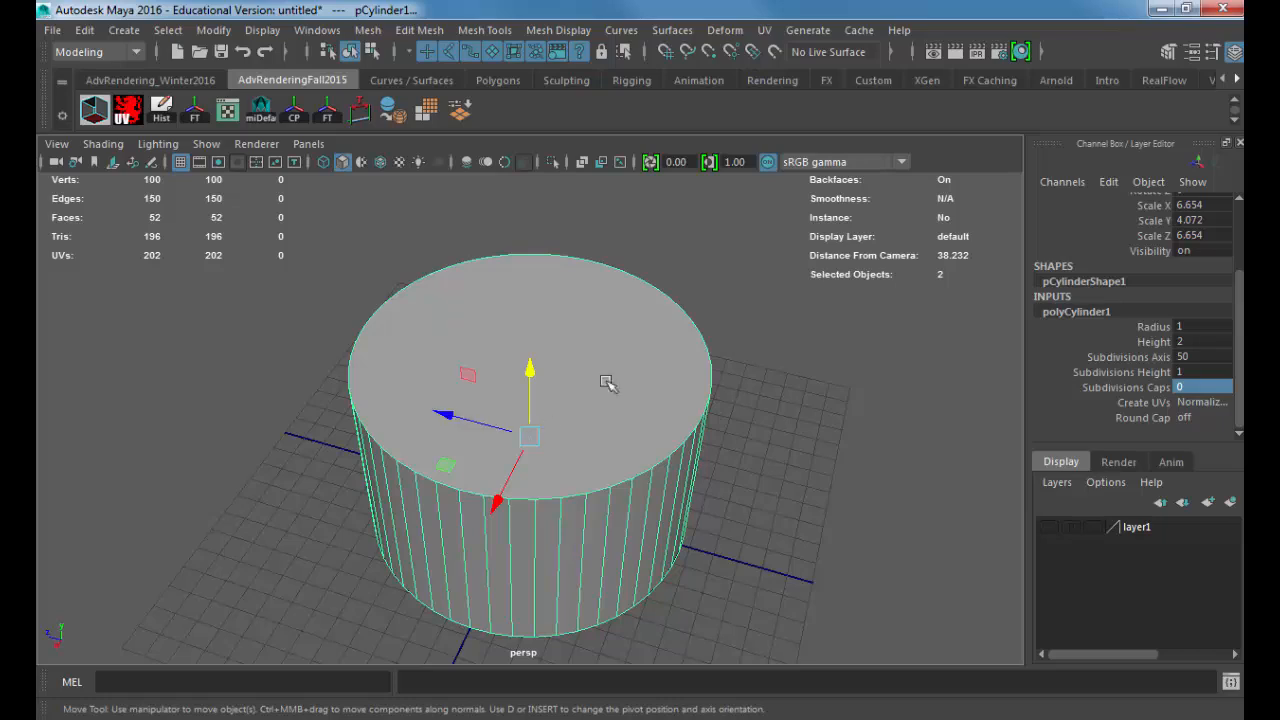
pyautogui.moveTo(585, 277); pyautogui.dragTo(583, 248, button='right')
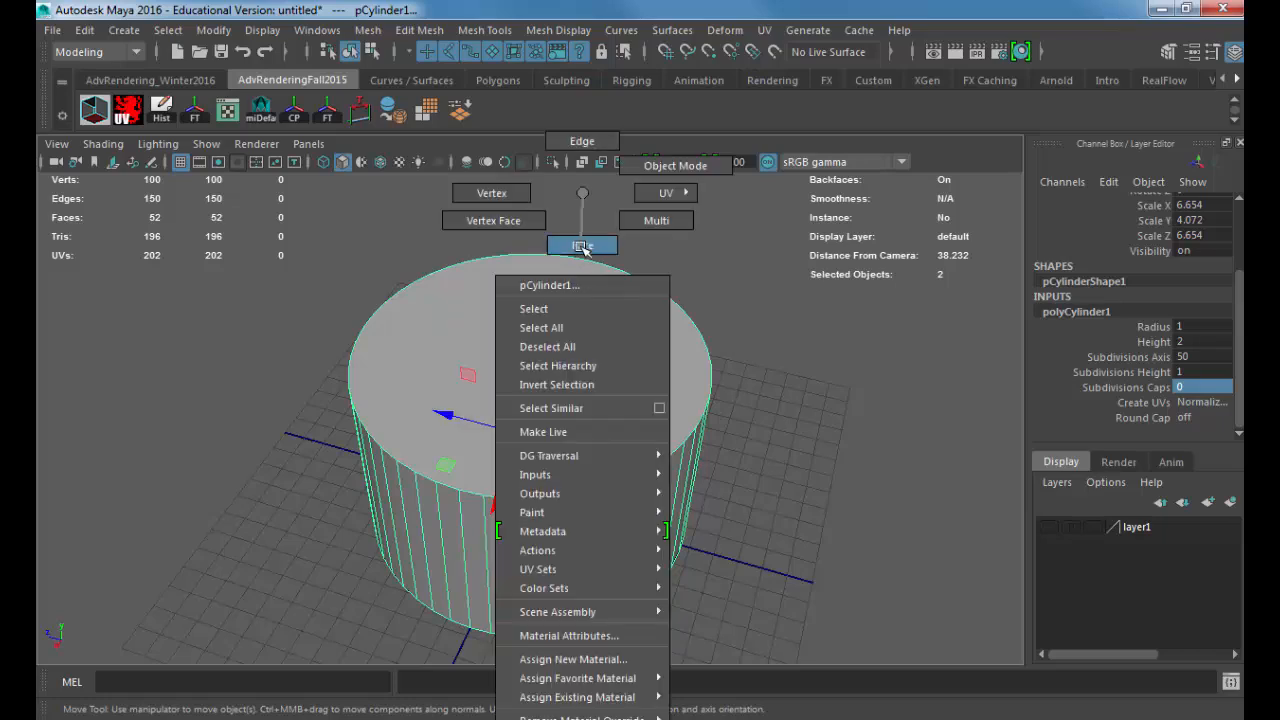
pyautogui.click(562, 352)
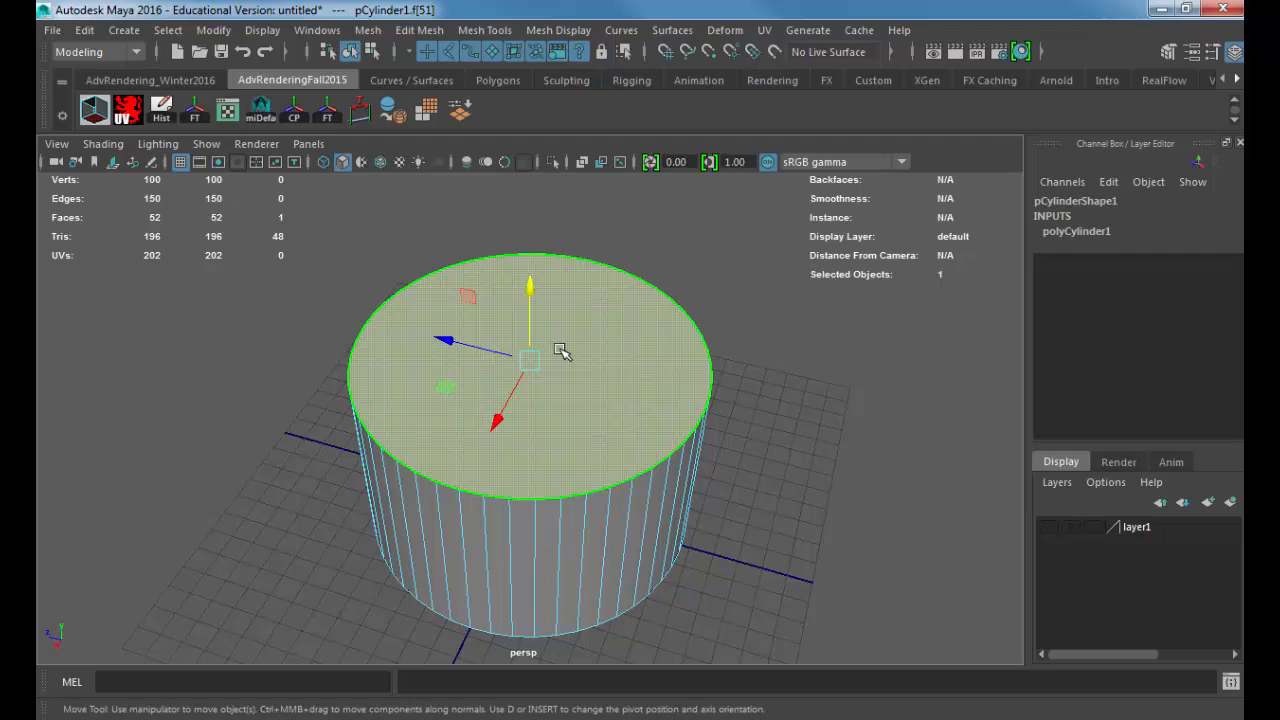
pyautogui.click(434, 32)
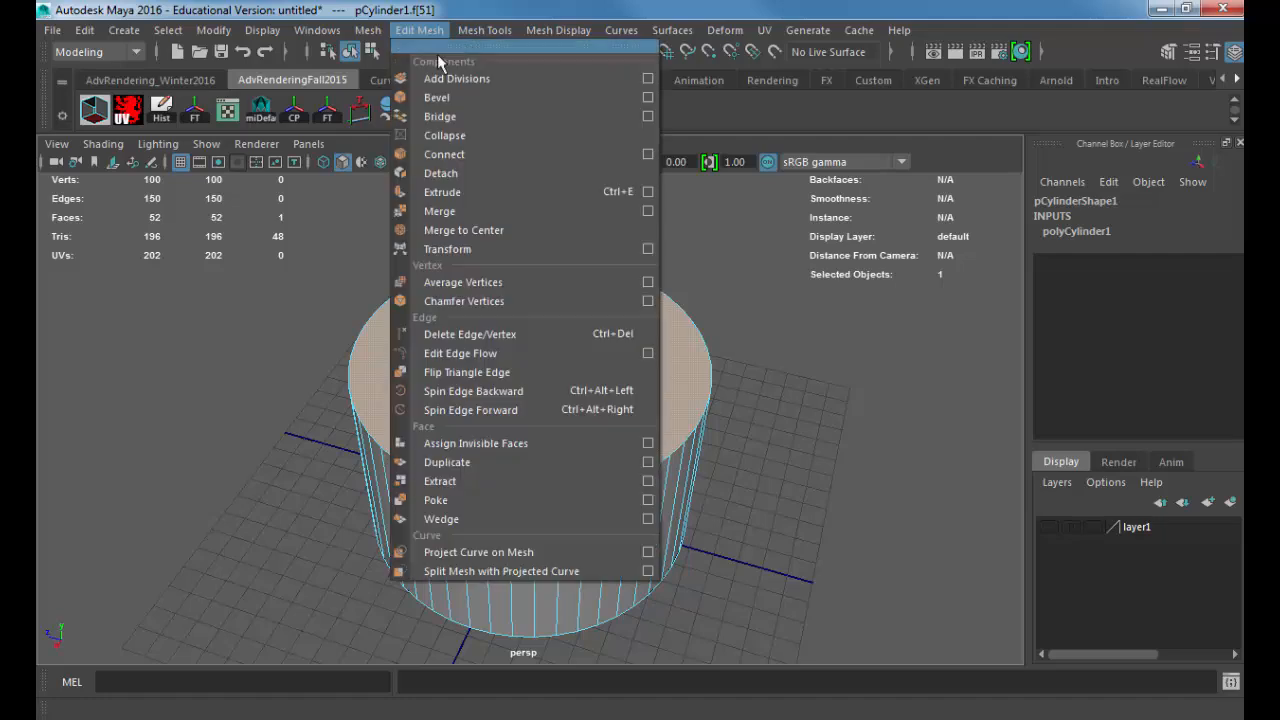
pyautogui.click(620, 197)
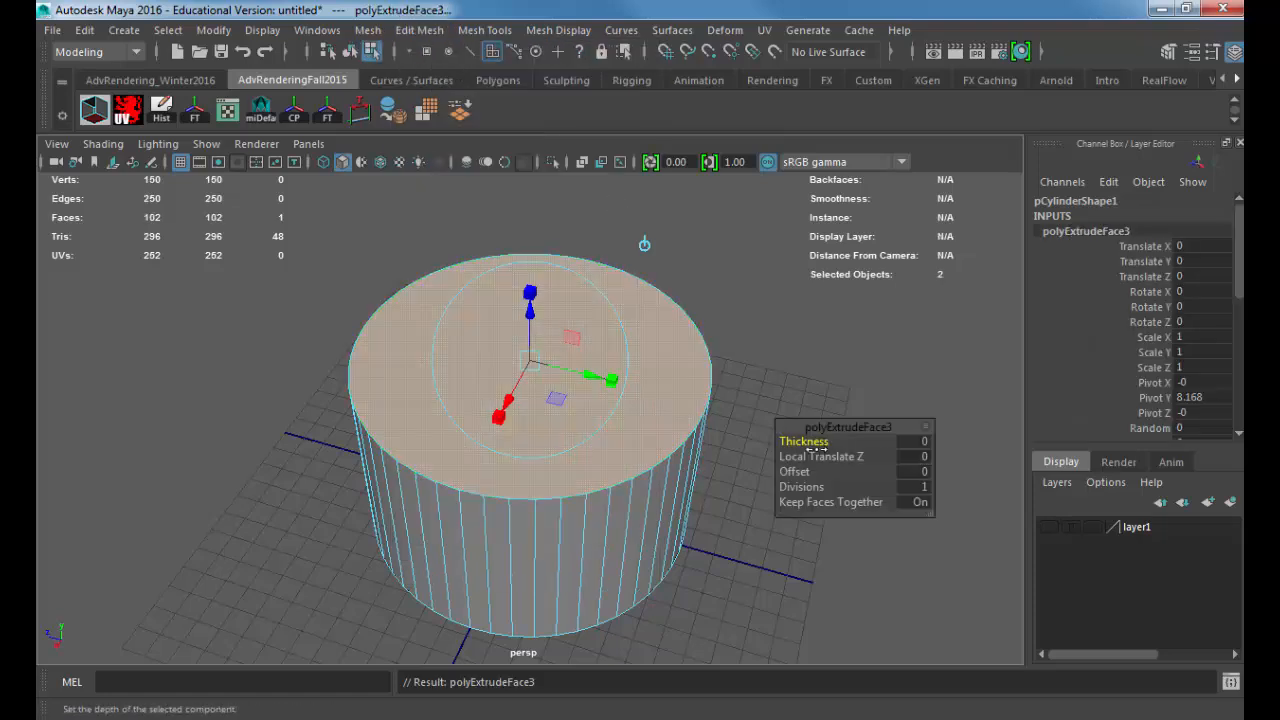
pyautogui.moveTo(809, 471); pyautogui.dragTo(832, 471)
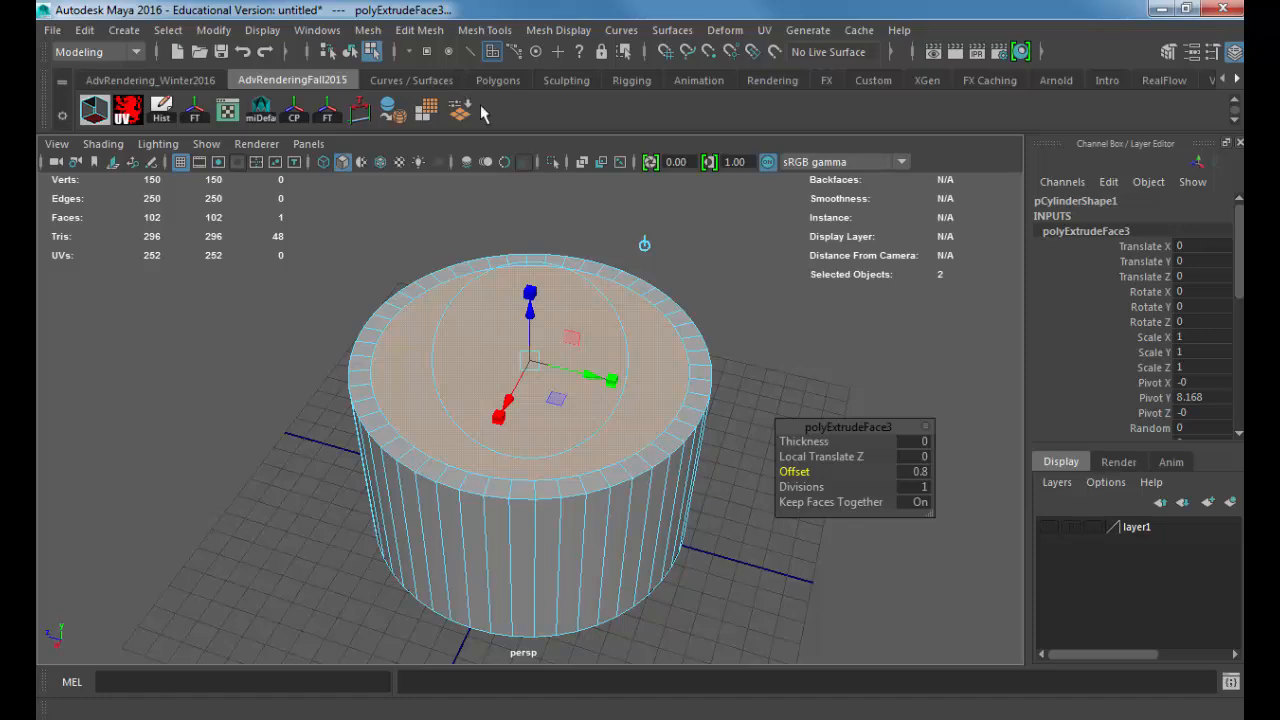
# Step: Extrude the inner top face again with an Offset of 0.4 and sink it to a Local Translate Z of about -0.737
pyautogui.hotkey('ctrl', 'e')
pyautogui.moveTo(533, 320); pyautogui.dragTo(535, 337)
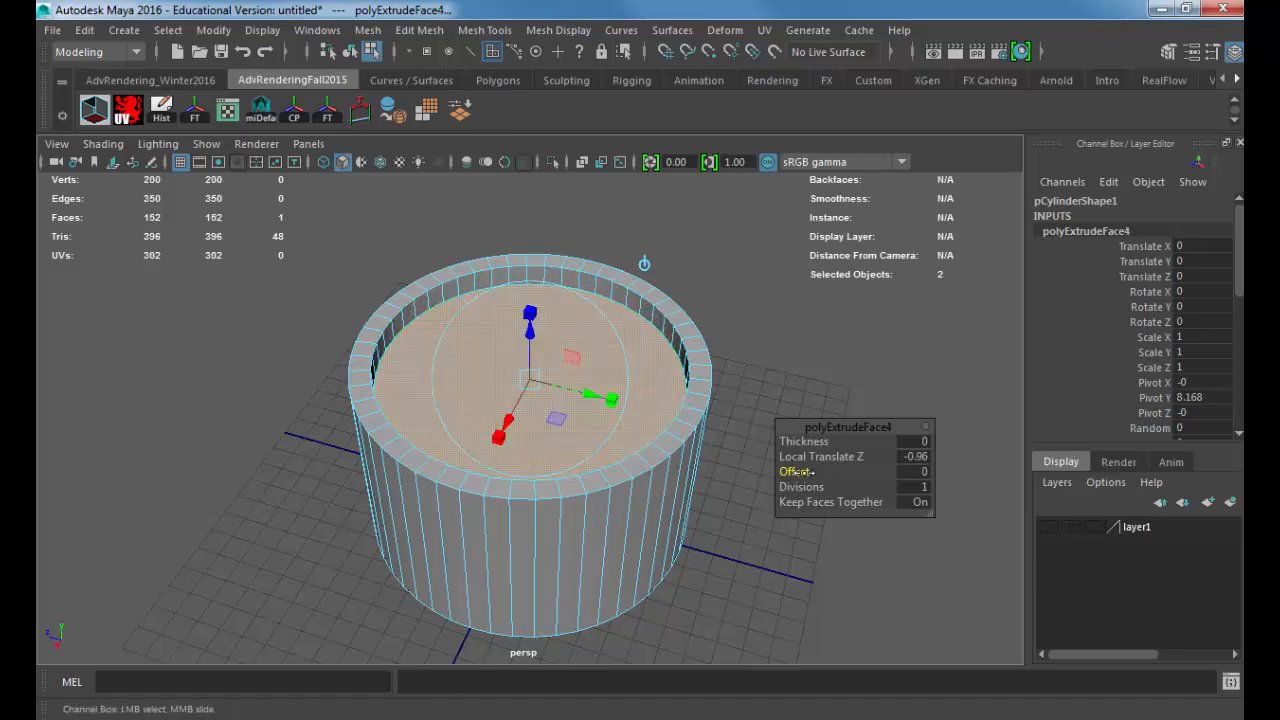
pyautogui.moveTo(796, 471); pyautogui.dragTo(808, 471)
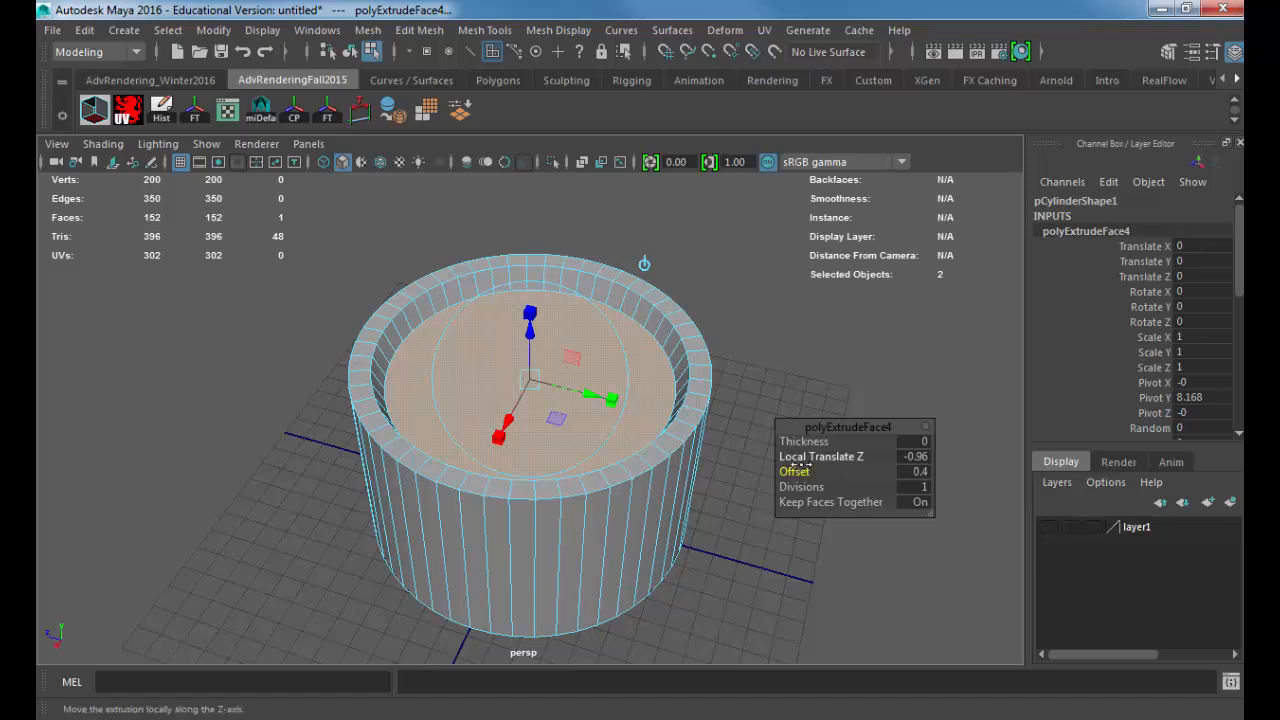
pyautogui.moveTo(530, 318); pyautogui.dragTo(531, 331)
pyautogui.keyDown('alt'); pyautogui.moveTo(531, 384); pyautogui.dragTo(535, 345); pyautogui.keyUp('alt')
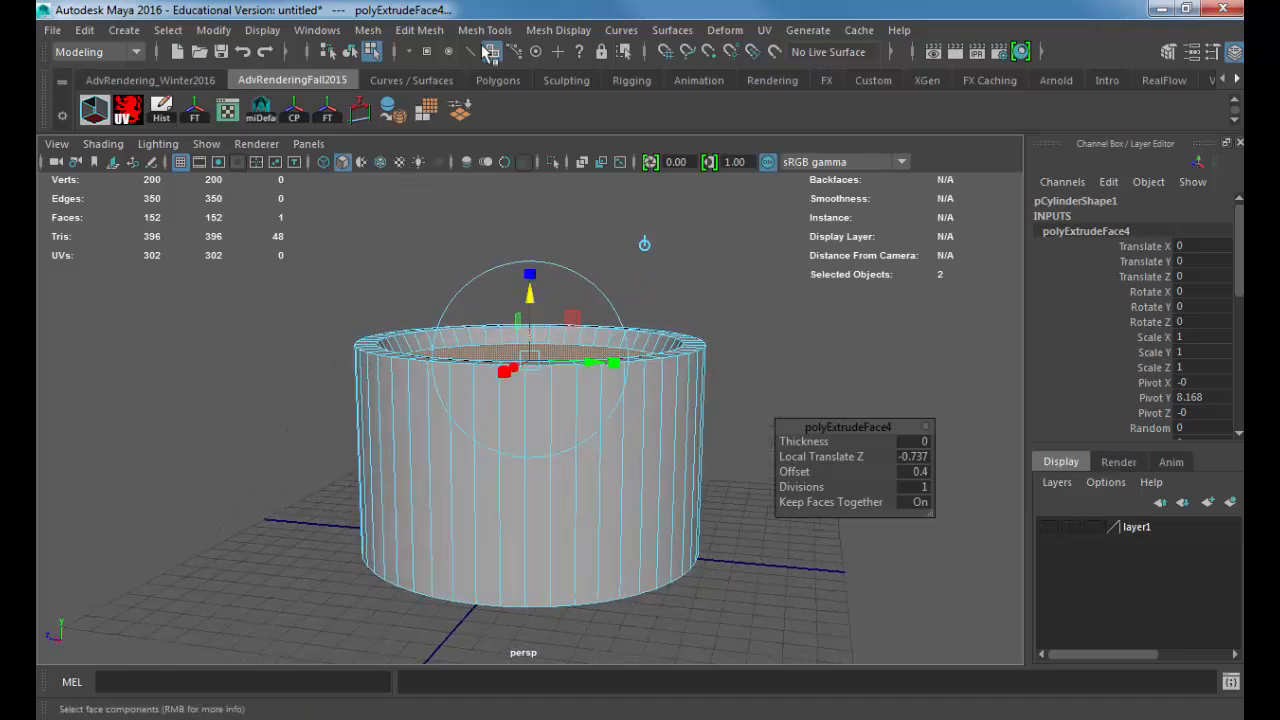
# Step: Insert a horizontal edge loop around the outer wall, about a quarter of the way down from the rim
pyautogui.click(419, 30)
pyautogui.moveTo(485, 30)
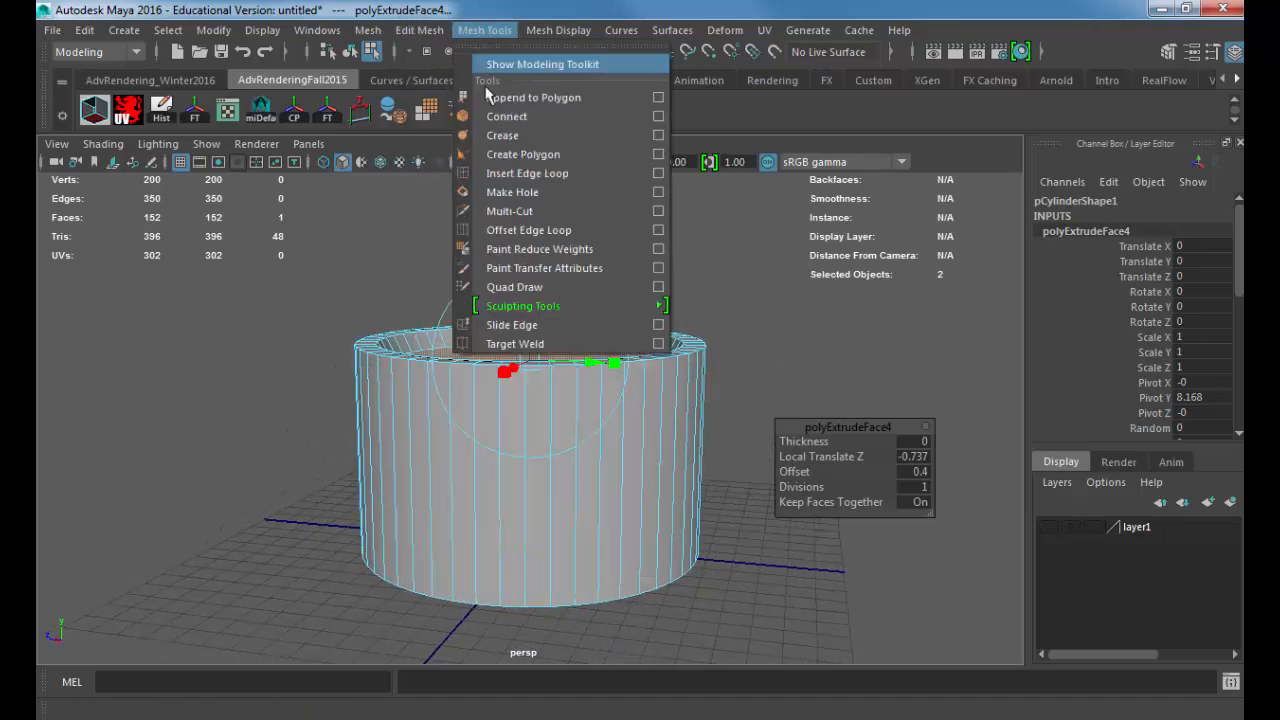
pyautogui.click(520, 173)
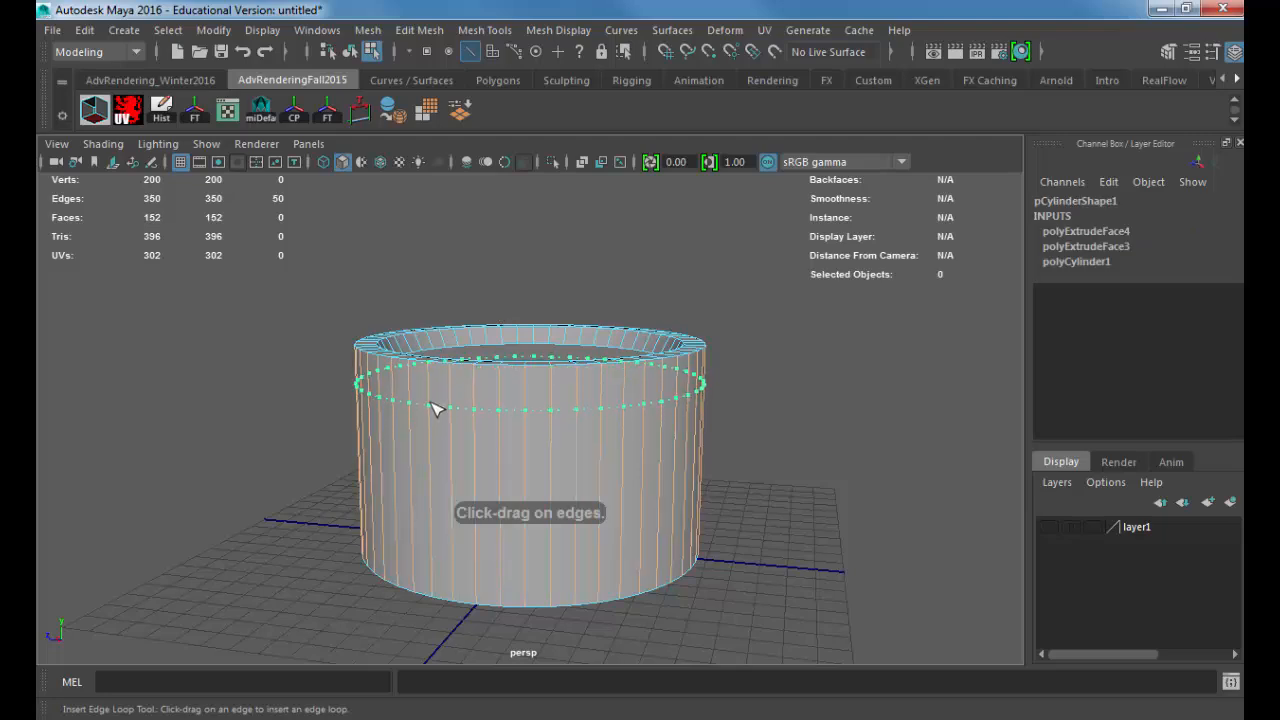
pyautogui.moveTo(437, 411); pyautogui.dragTo(437, 413)
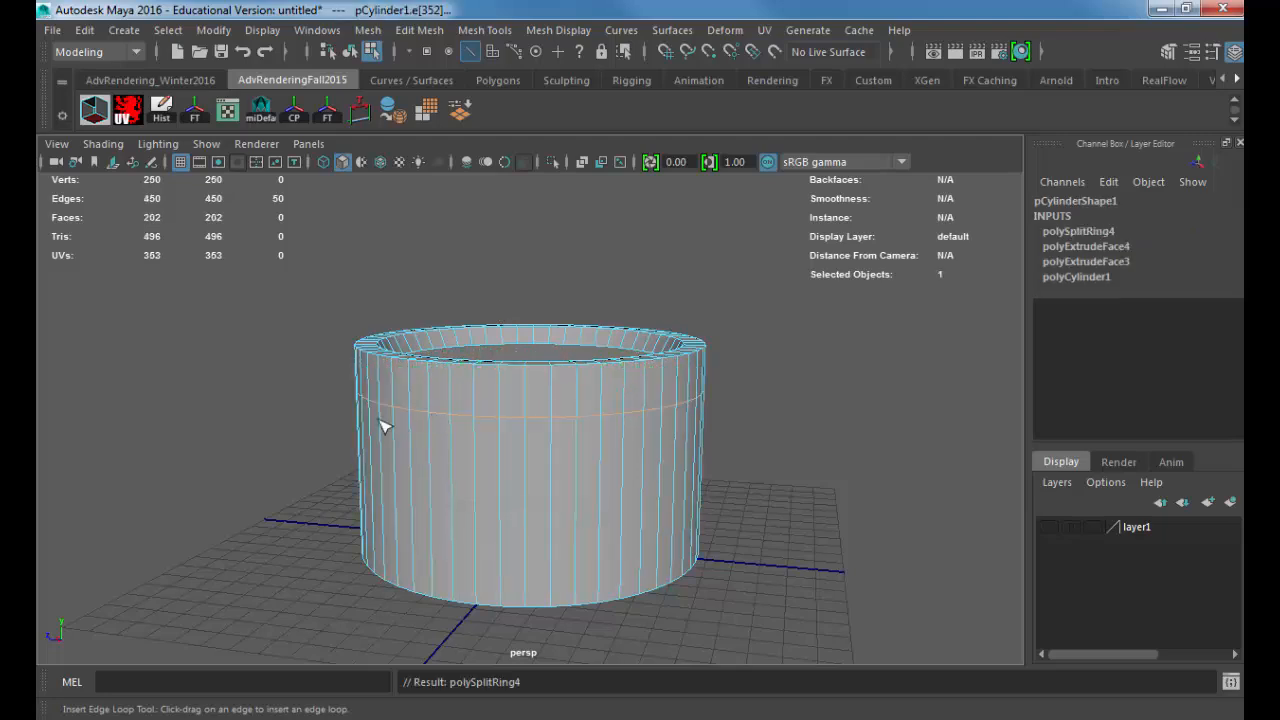
pyautogui.keyDown('alt'); pyautogui.moveTo(280, 408); pyautogui.dragTo(410, 388, button='right'); pyautogui.keyUp('alt')
pyautogui.keyDown('alt'); pyautogui.moveTo(380, 383); pyautogui.dragTo(386, 360); pyautogui.keyUp('alt')
pyautogui.keyDown('alt'); pyautogui.moveTo(386, 360); pyautogui.dragTo(389, 369, button='middle'); pyautogui.keyUp('alt')
pyautogui.keyDown('alt'); pyautogui.moveTo(389, 369); pyautogui.dragTo(577, 366, button='right'); pyautogui.keyUp('alt')
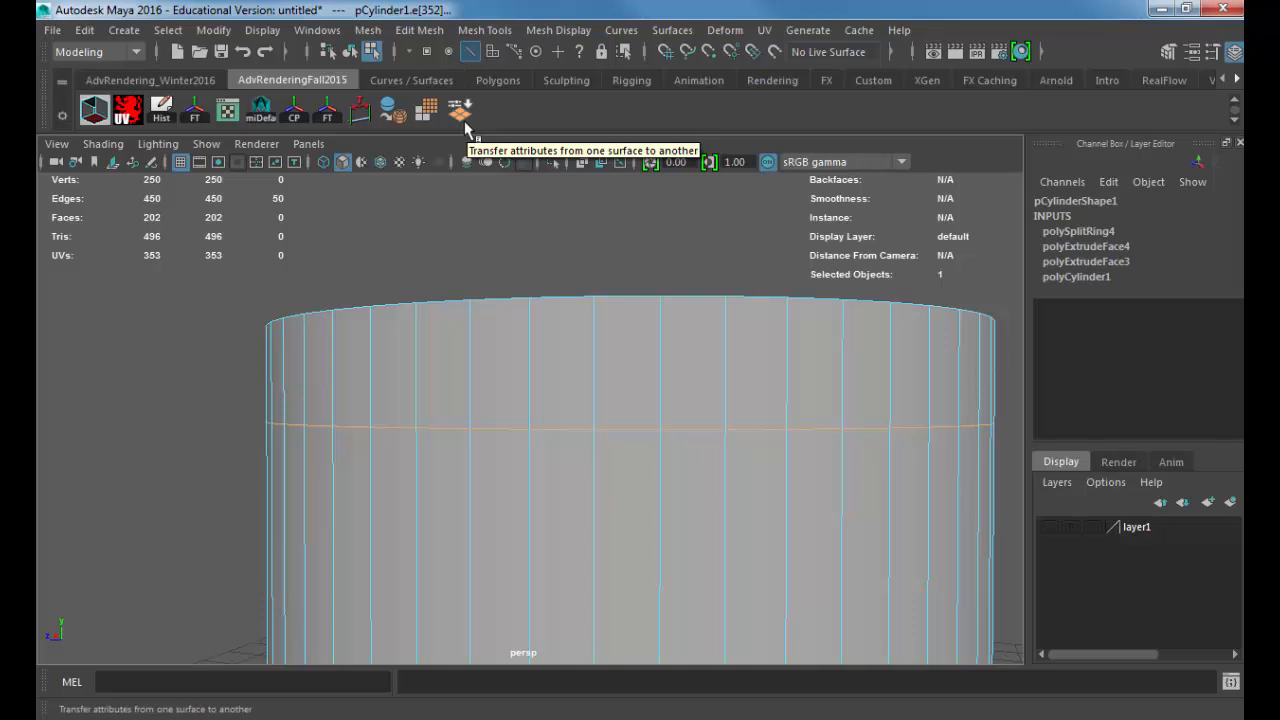
pyautogui.click(471, 415)
pyautogui.click(472, 467)
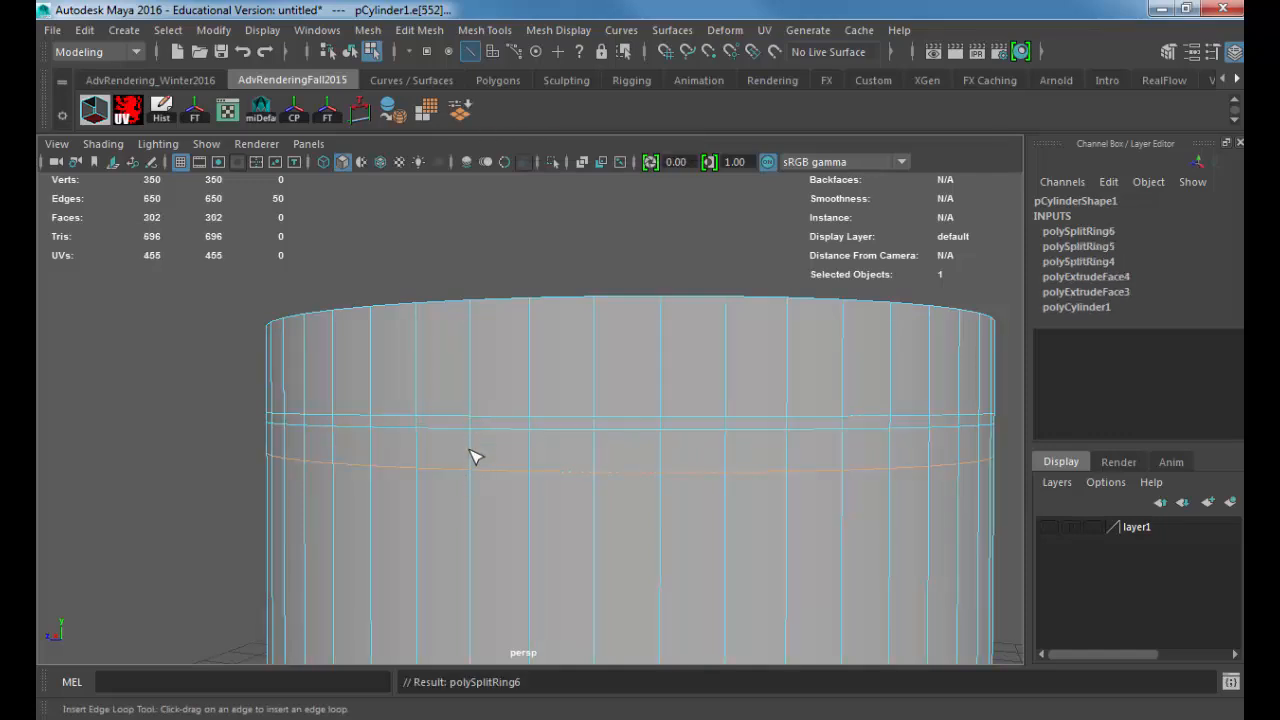
pyautogui.hotkey('ctrl', 'z')
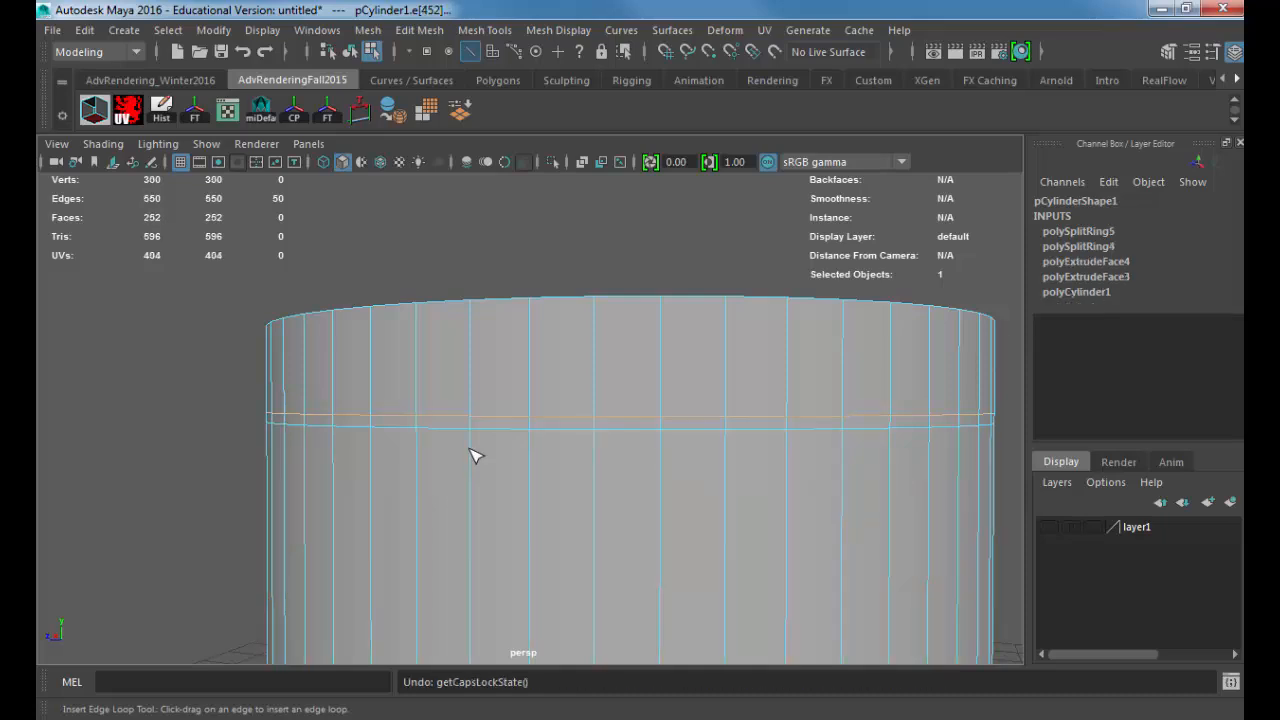
pyautogui.hotkey('ctrl', 'z')
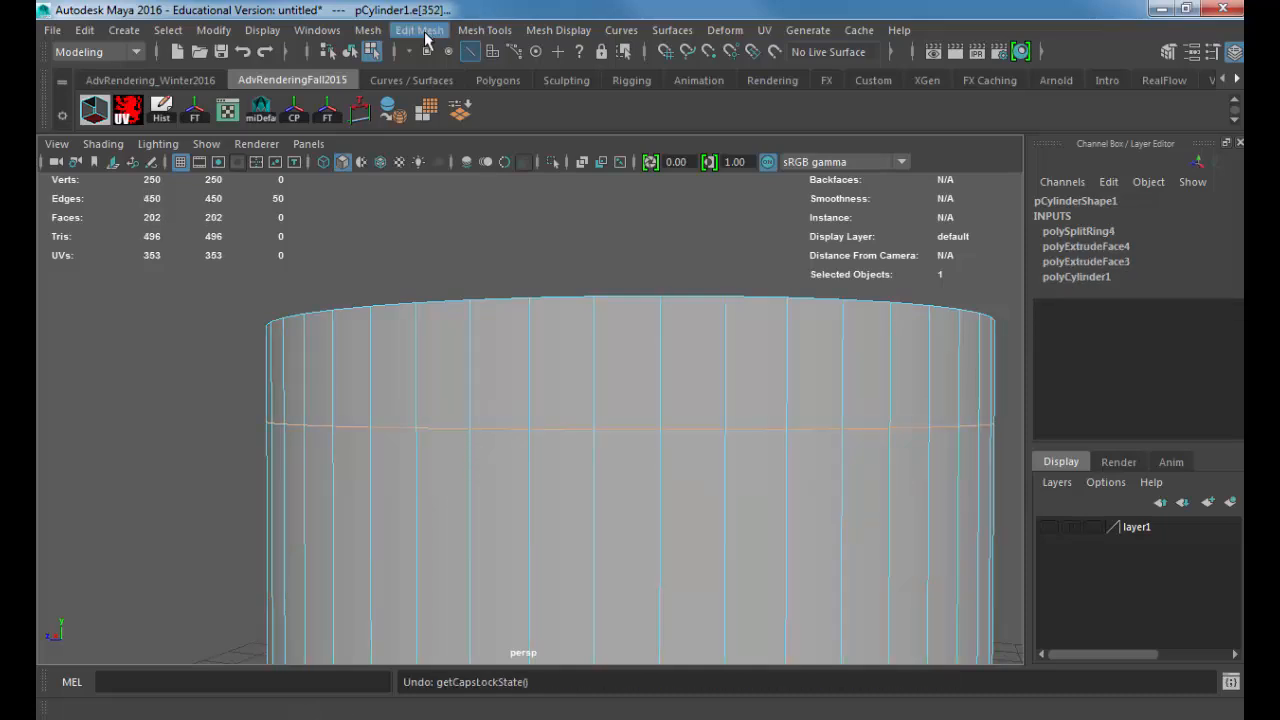
# Step: Bevel the new edge loop on the outer wall and set the bevel's Segments to 2
pyautogui.click(420, 30)
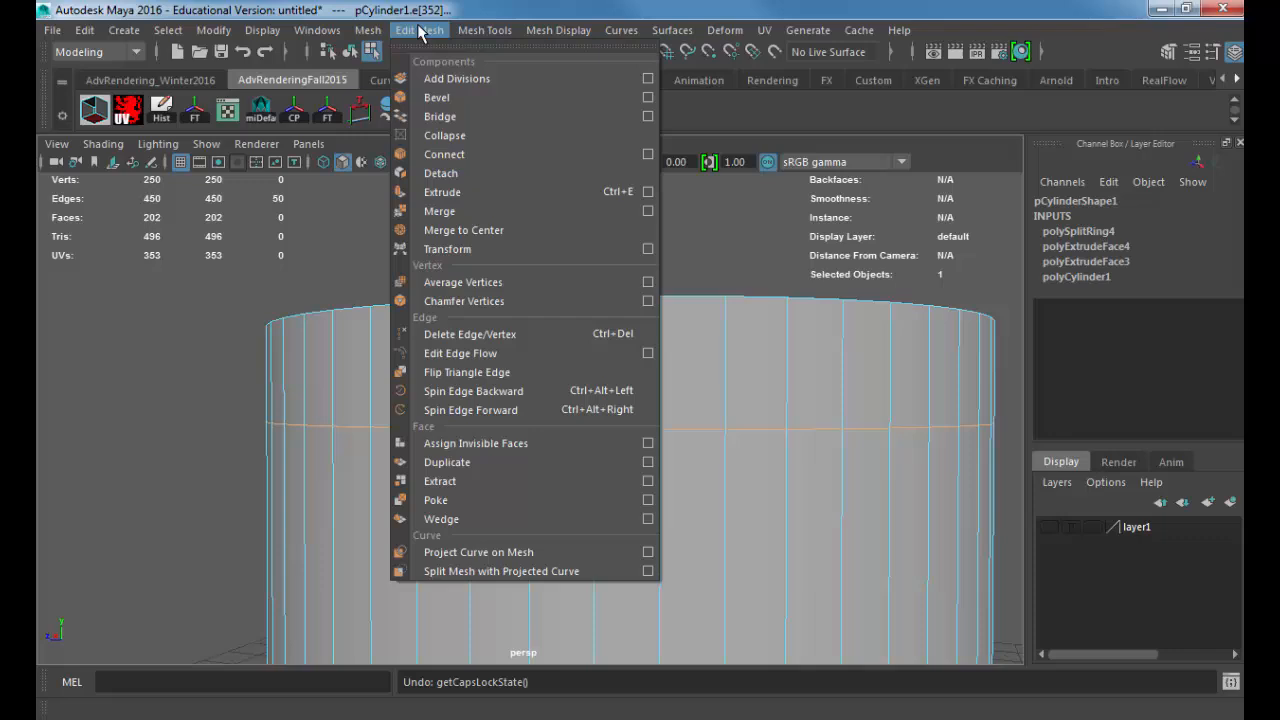
pyautogui.click(440, 97)
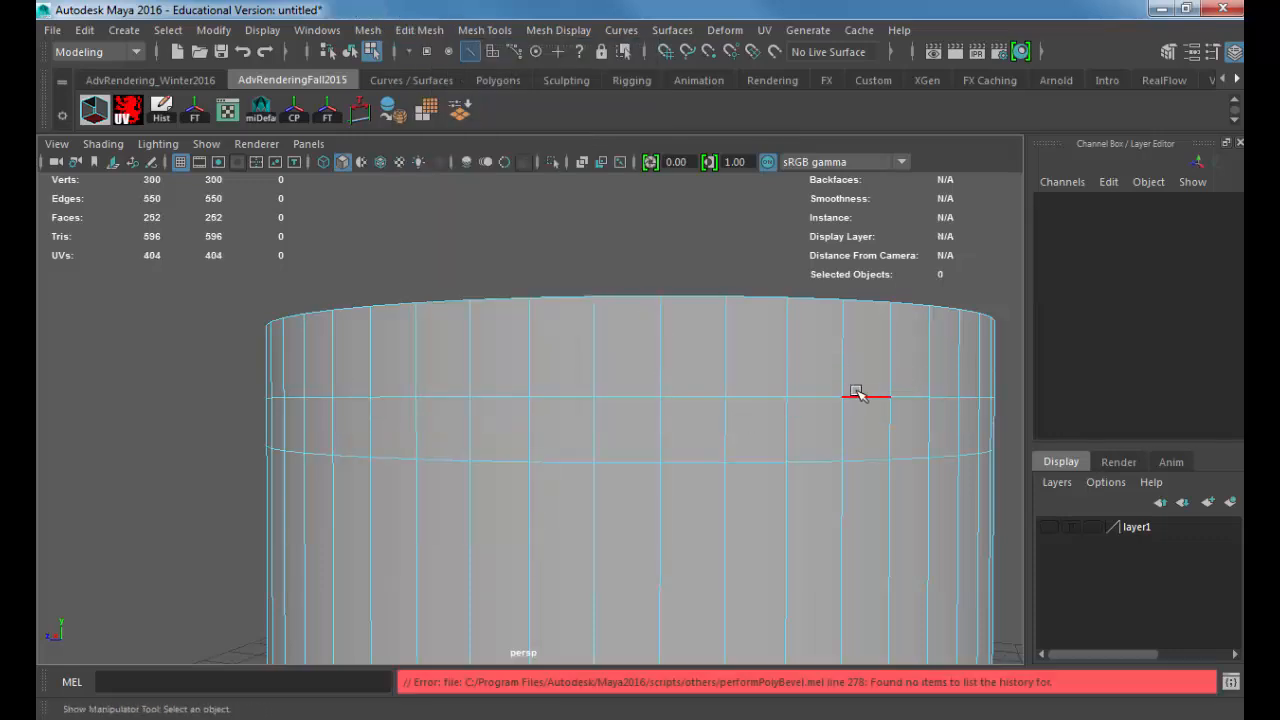
pyautogui.moveTo(857, 393); pyautogui.dragTo(929, 163, button='right')
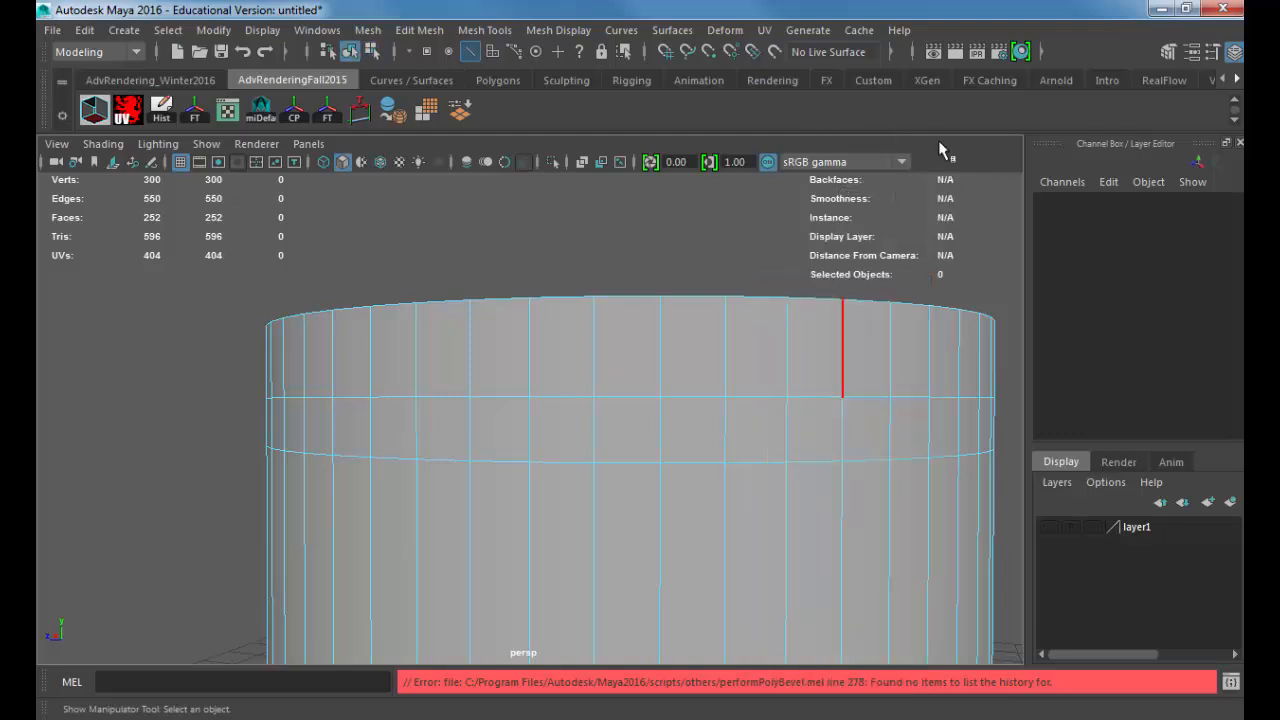
pyautogui.click(807, 345)
pyautogui.scroll(-1, 1105, 366)
pyautogui.click(1105, 366)
pyautogui.scroll(-1, 1037, 420)
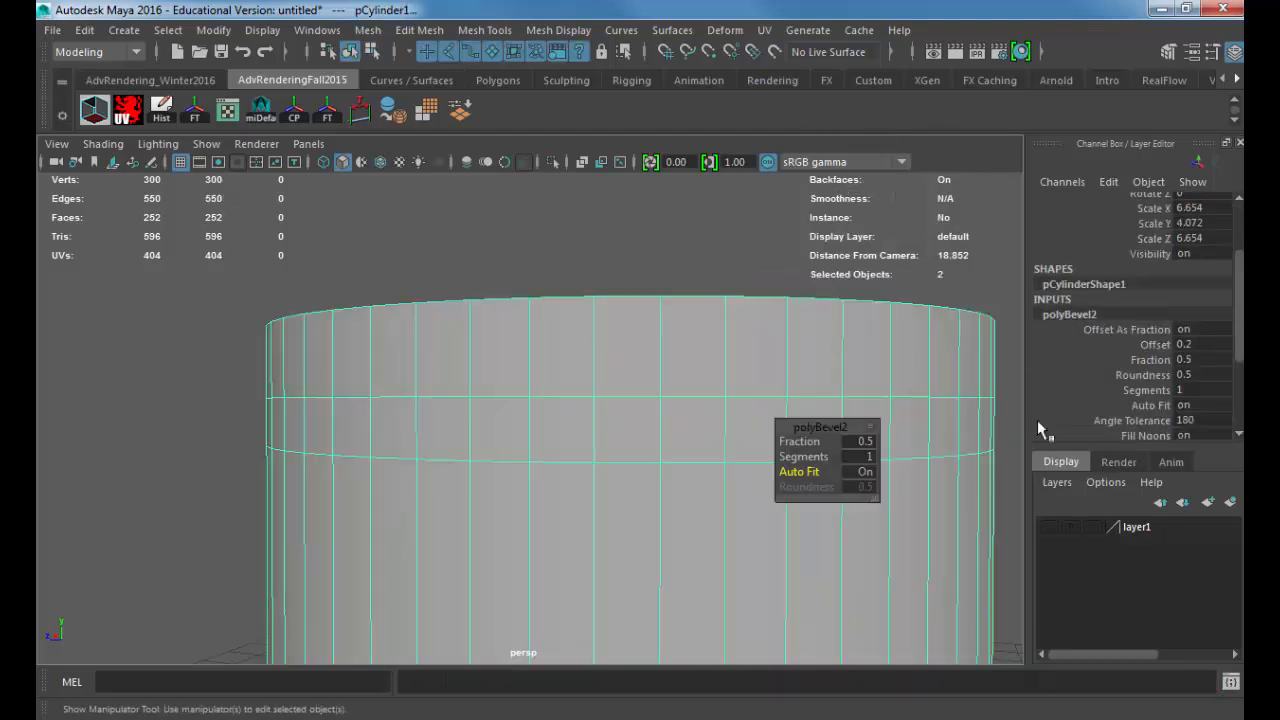
pyautogui.click(866, 456)
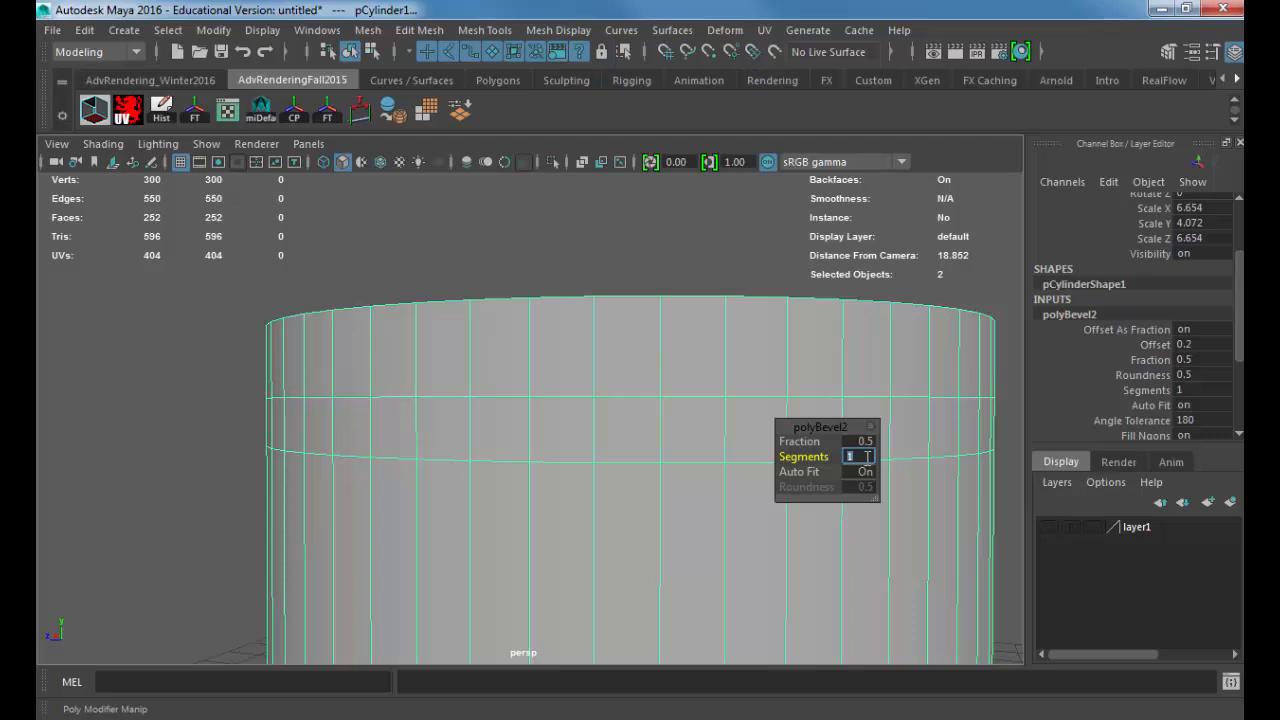
pyautogui.write('2')
pyautogui.press('Return')
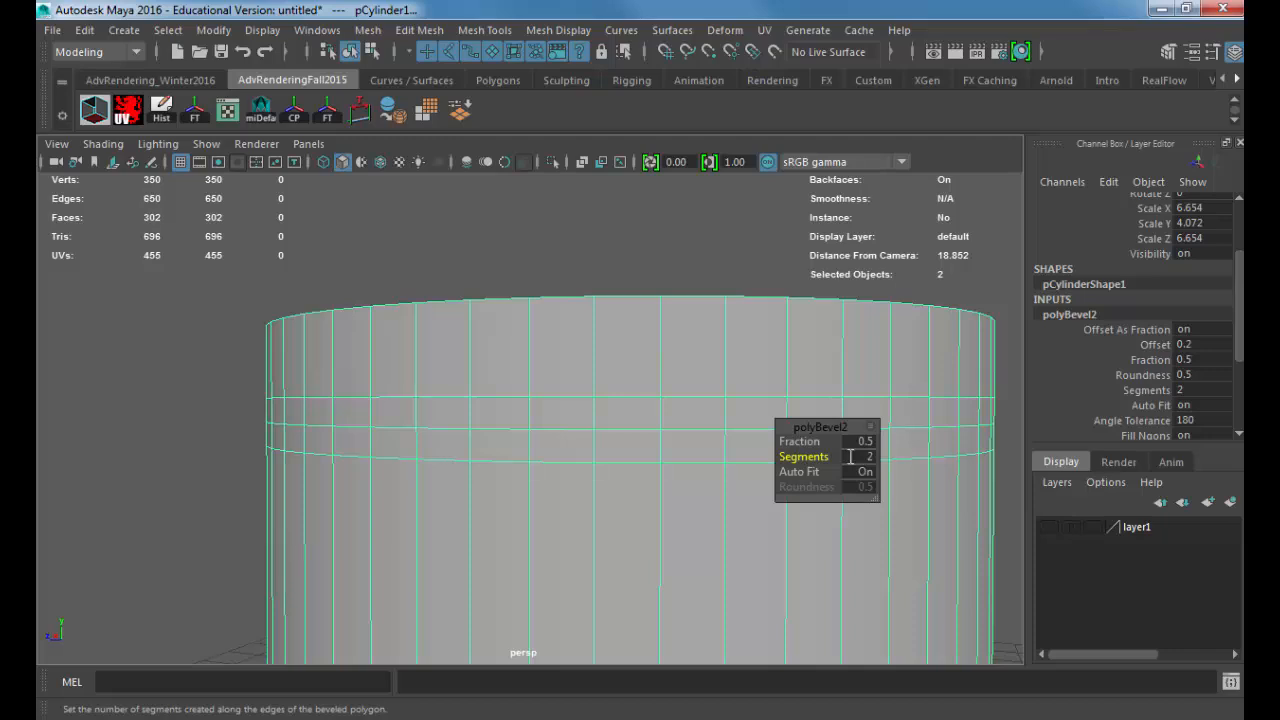
# Step: Narrow the bevel around the outer wall by setting its Fraction to 0.1
pyautogui.click(860, 442)
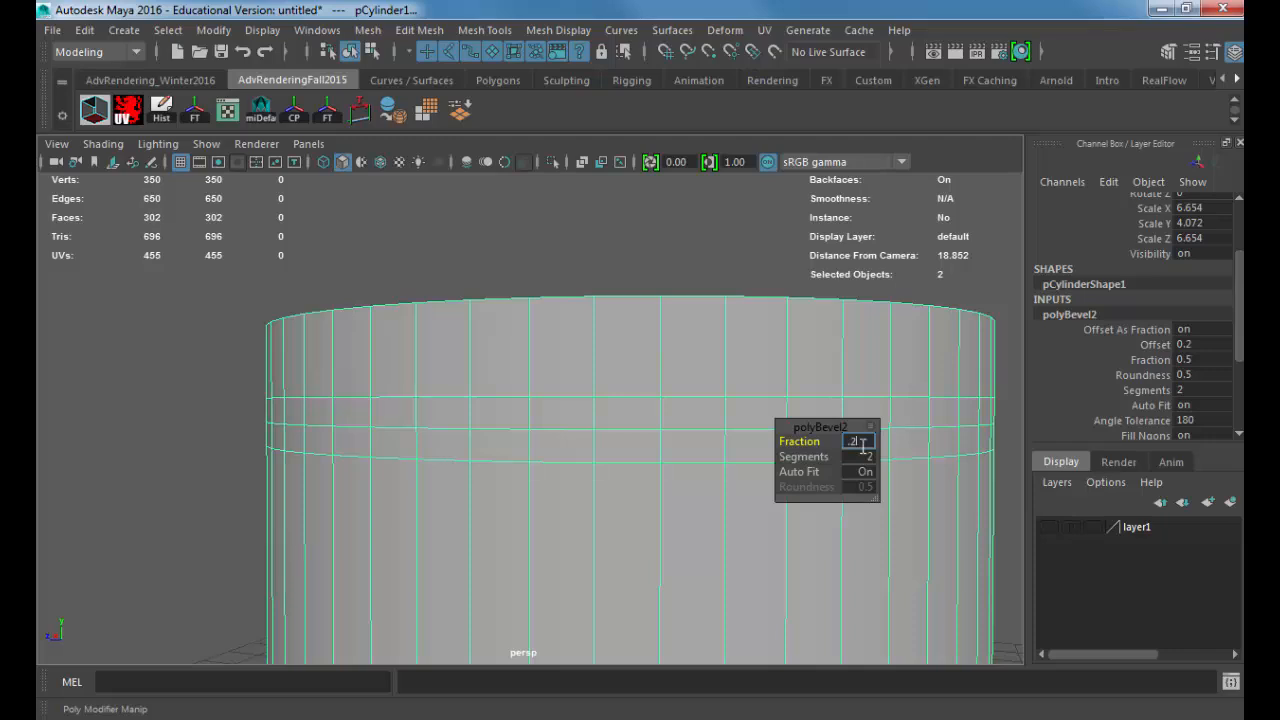
pyautogui.press('Return')
pyautogui.click(862, 442)
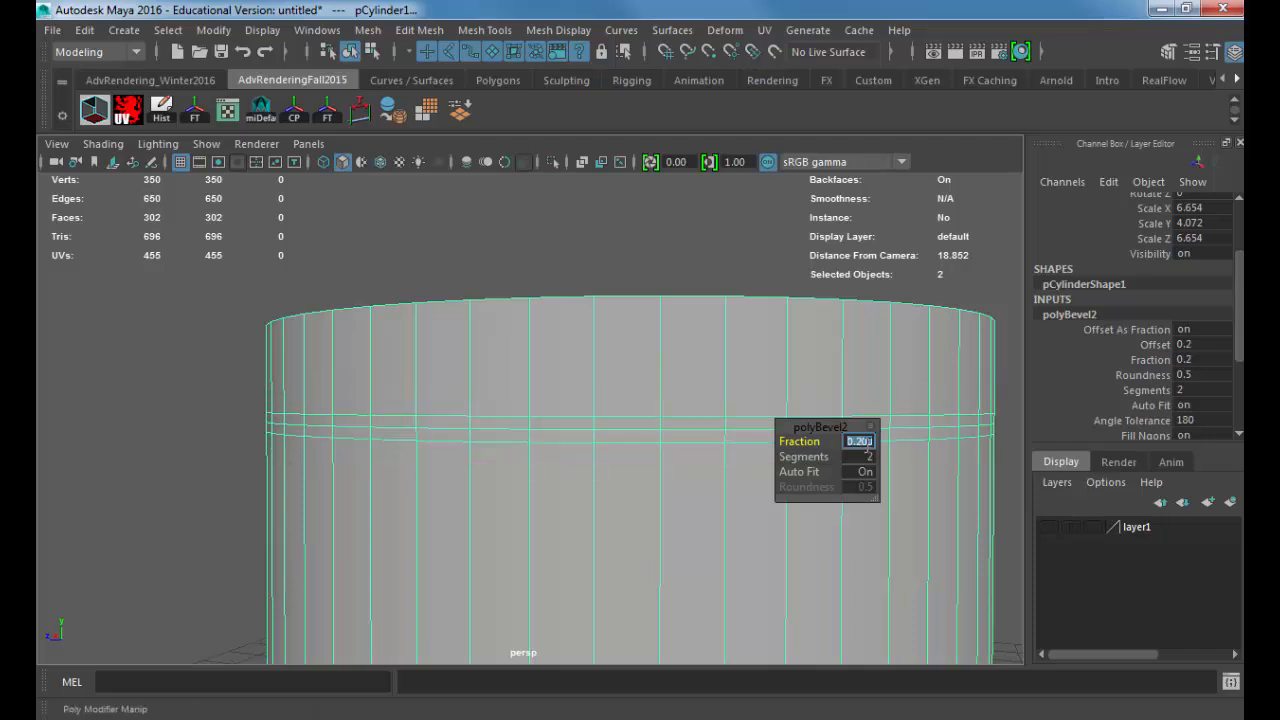
pyautogui.write('.1')
pyautogui.press('Return')
# Step: Select the middle edge loop of the narrow bevel around the outer wall and activate the Scale tool
pyautogui.keyDown('alt'); pyautogui.moveTo(519, 452); pyautogui.dragTo(611, 439, button='right'); pyautogui.keyUp('alt')
pyautogui.moveTo(610, 193); pyautogui.dragTo(602, 135, button='right')
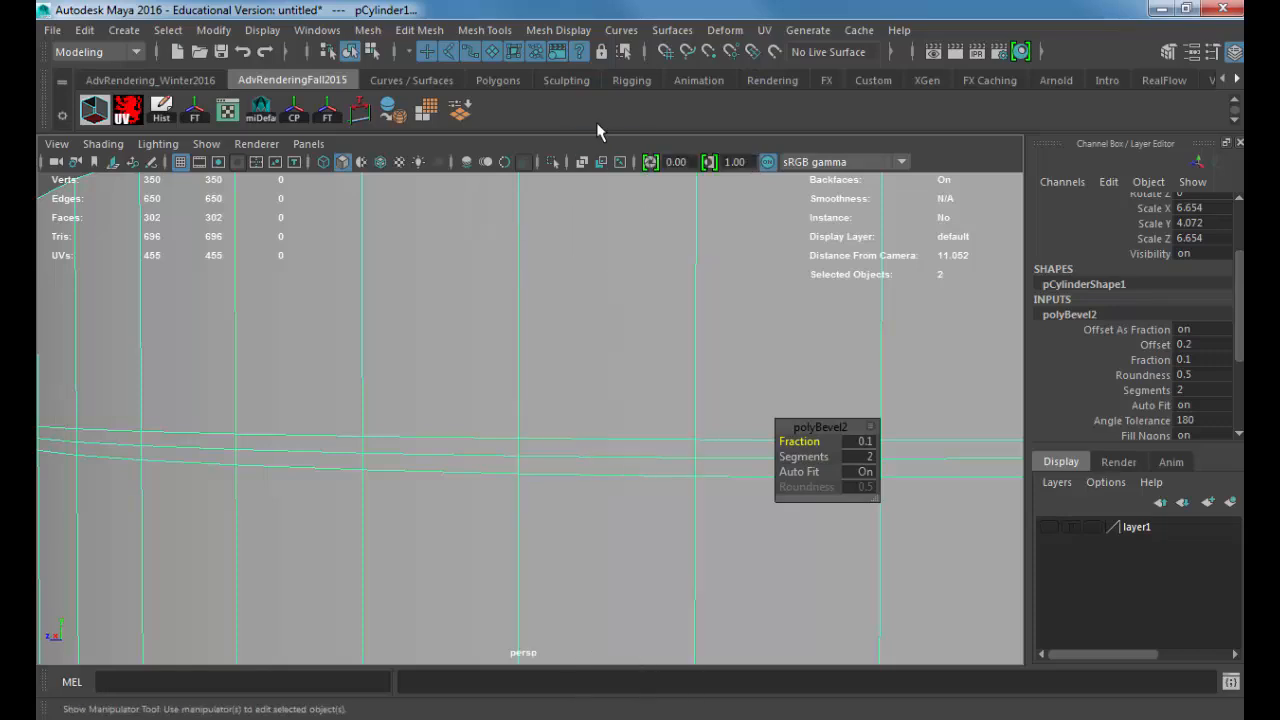
pyautogui.click(617, 457)
pyautogui.press('r')
pyautogui.scroll(-8, 790, 470)
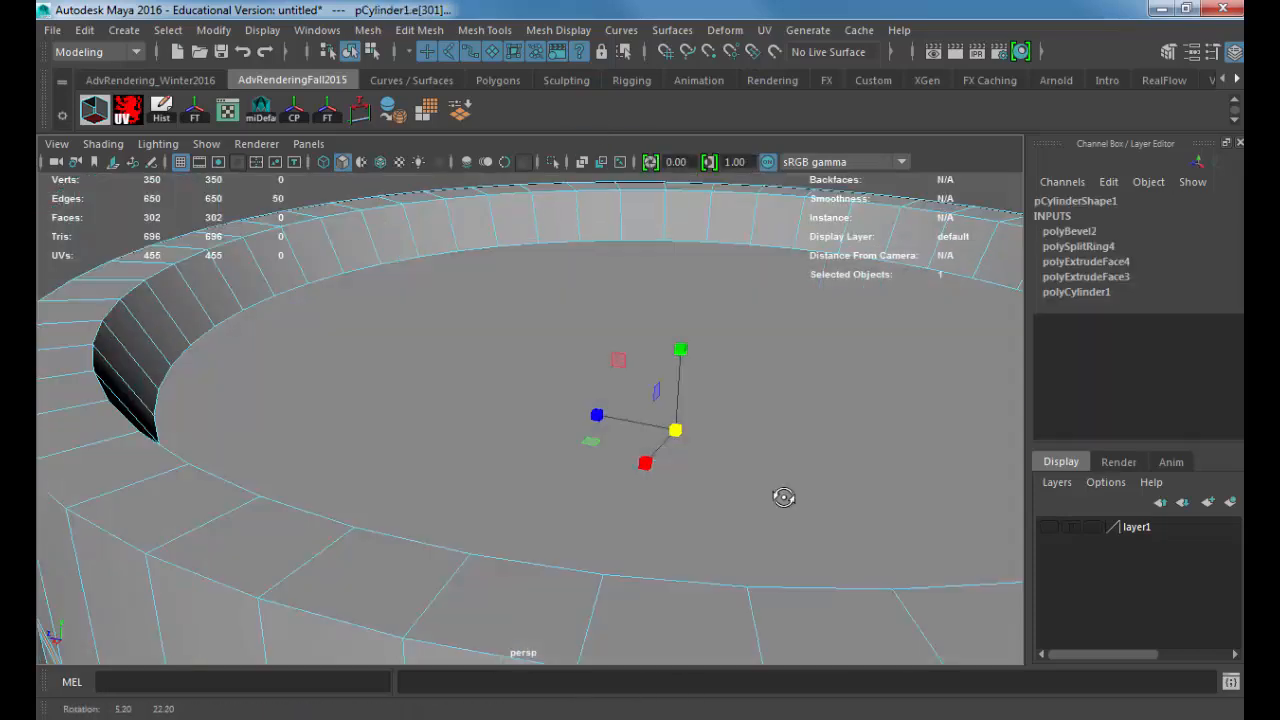
pyautogui.moveTo(551, 481); pyautogui.dragTo(566, 455)
pyautogui.moveTo(515, 399); pyautogui.dragTo(548, 414)
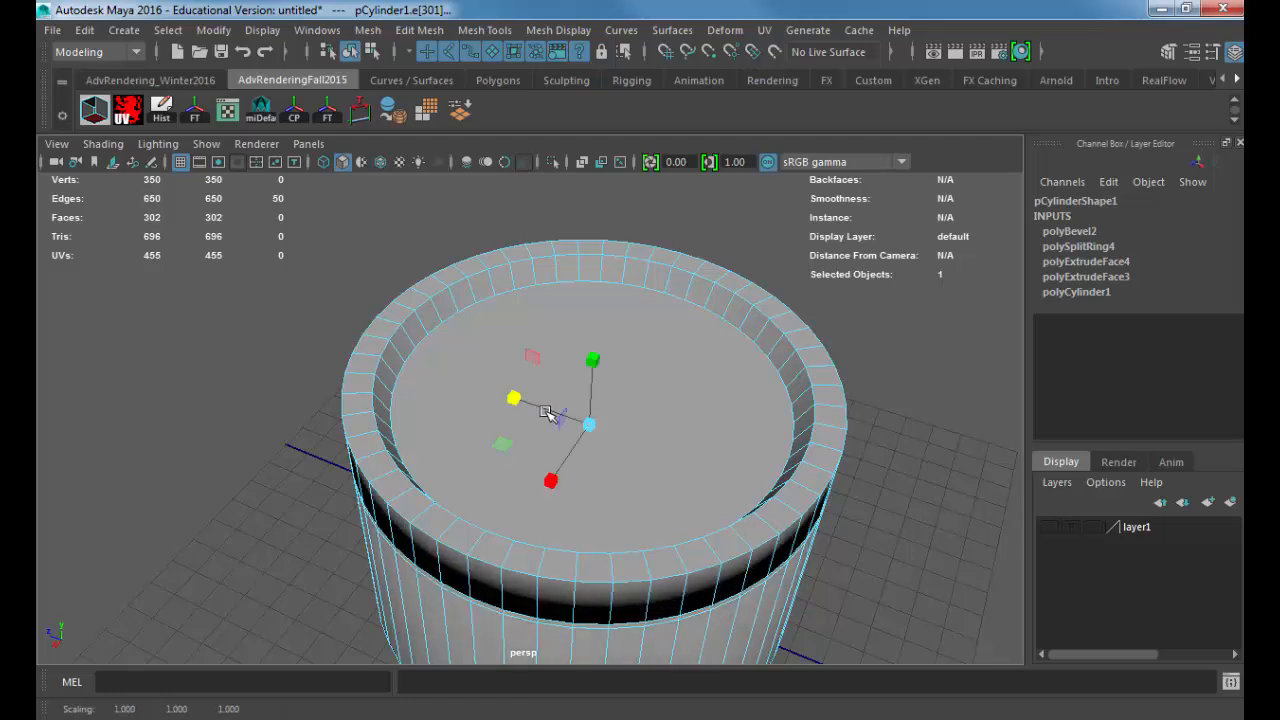
pyautogui.hotkey('ctrl', 'z')
pyautogui.hotkey('ctrl', 'z')
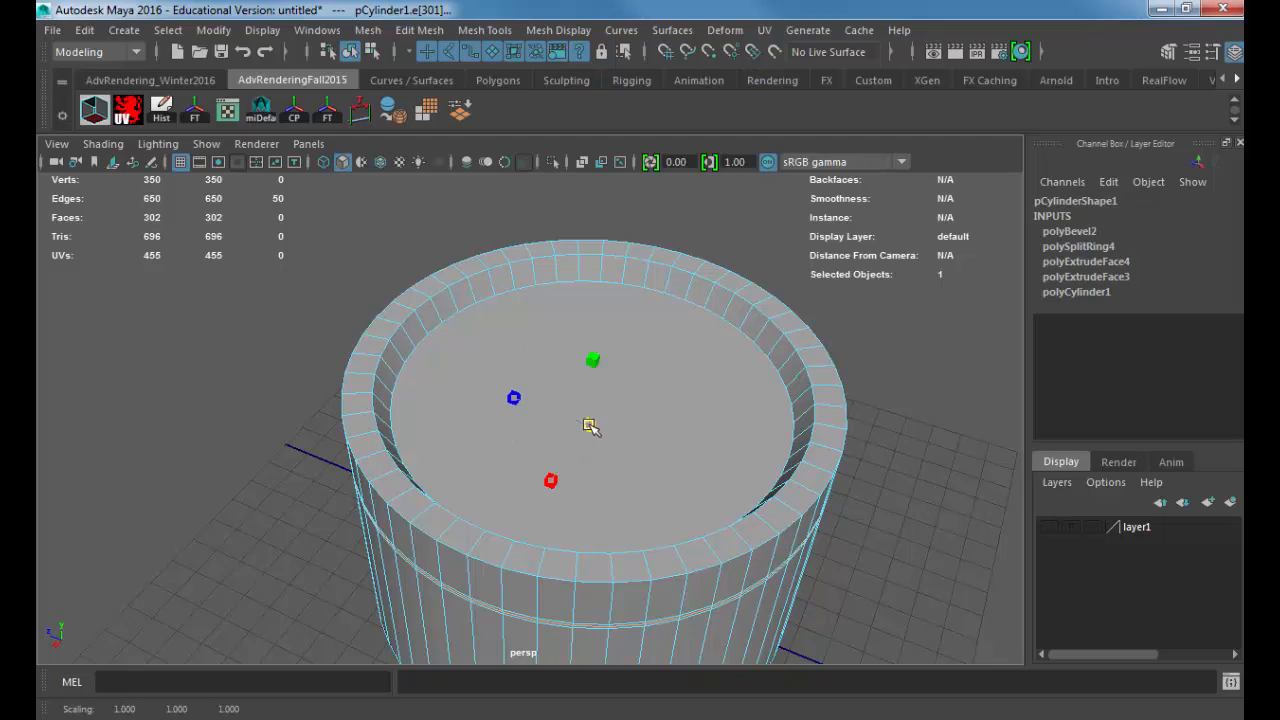
# Step: Scale the selected middle edge loop slightly inward in all axes to form a V-shaped seam groove
pyautogui.moveTo(589, 426); pyautogui.dragTo(587, 427)
pyautogui.keyDown('alt'); pyautogui.moveTo(532, 468); pyautogui.dragTo(443, 417); pyautogui.keyUp('alt')
pyautogui.keyDown('alt'); pyautogui.moveTo(443, 417); pyautogui.dragTo(745, 456, button='right'); pyautogui.keyUp('alt')
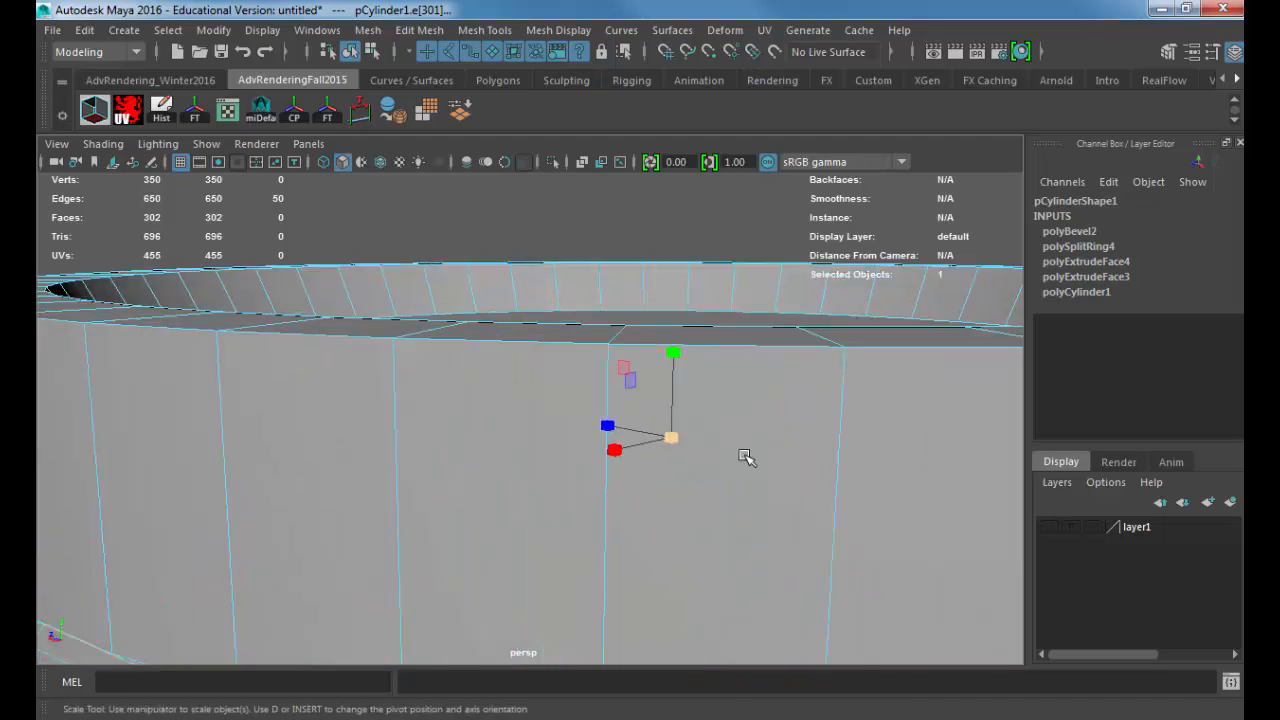
pyautogui.keyDown('alt'); pyautogui.moveTo(745, 456); pyautogui.dragTo(656, 440); pyautogui.keyUp('alt')
pyautogui.keyDown('alt'); pyautogui.moveTo(656, 440); pyautogui.dragTo(706, 437, button='middle'); pyautogui.keyUp('alt')
pyautogui.moveTo(711, 427); pyautogui.dragTo(706, 429)
pyautogui.keyDown('alt'); pyautogui.moveTo(653, 438); pyautogui.dragTo(688, 403); pyautogui.keyUp('alt')
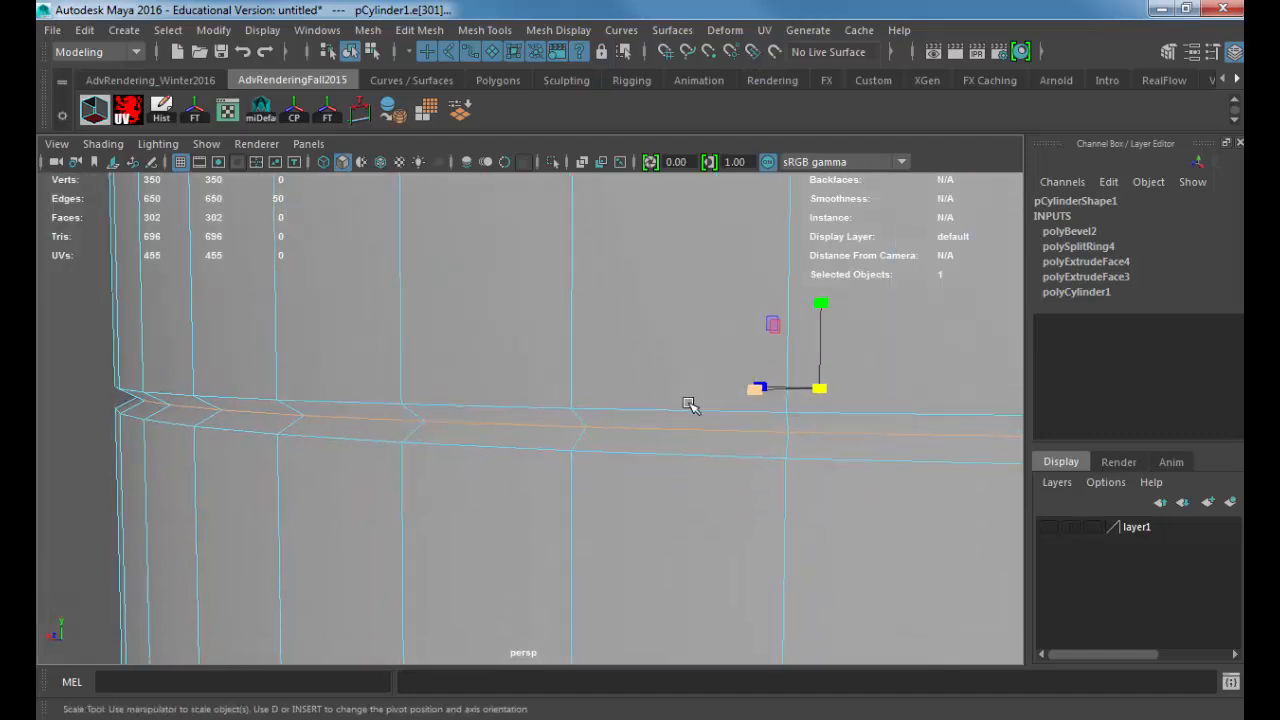
# Step: Add the groove's upper and lower edge loops to the selection
pyautogui.doubleClick(308, 405)
pyautogui.keyDown('shift'); pyautogui.doubleClick(332, 421); pyautogui.keyUp('shift')
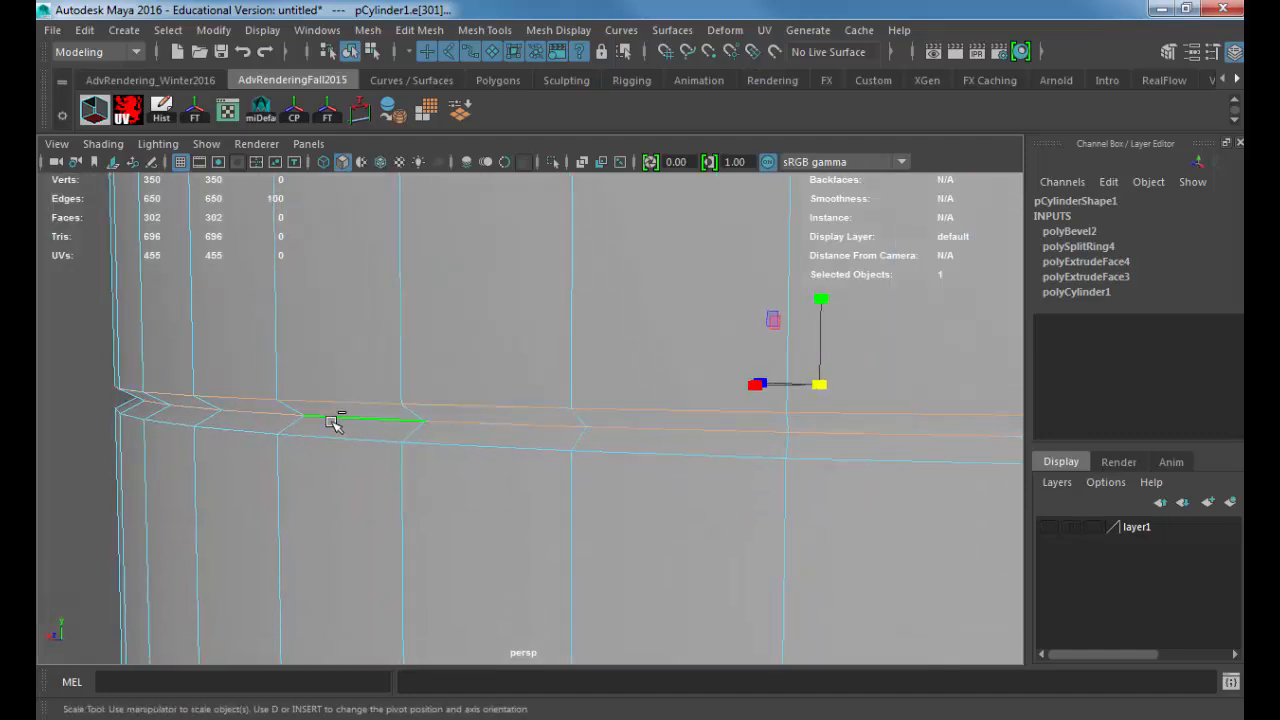
pyautogui.keyDown('shift'); pyautogui.doubleClick(534, 442); pyautogui.keyUp('shift')
pyautogui.keyDown('alt'); pyautogui.moveTo(534, 443); pyautogui.dragTo(391, 377, button='right'); pyautogui.keyUp('alt')
pyautogui.keyDown('alt'); pyautogui.moveTo(391, 377); pyautogui.dragTo(407, 440); pyautogui.keyUp('alt')
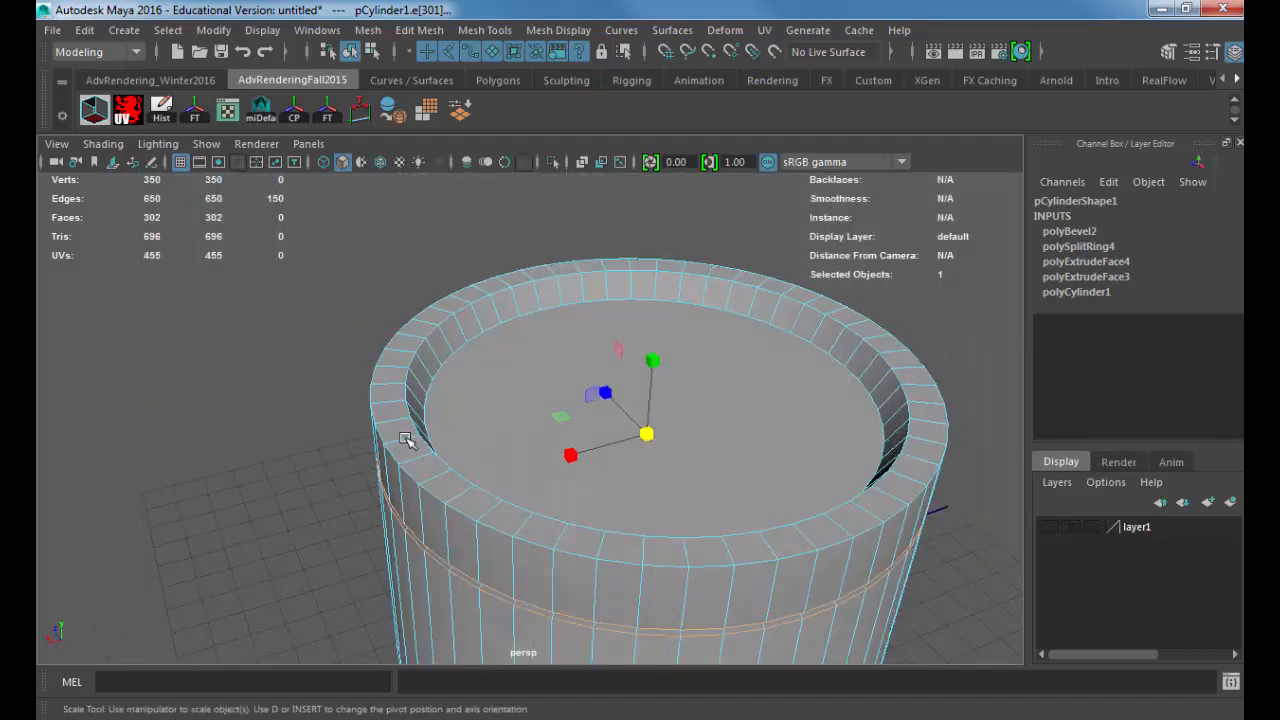
# Step: Add the outer and inner edge loops of the top rim to the selection
pyautogui.keyDown('shift'); pyautogui.doubleClick(396, 448); pyautogui.keyUp('shift')
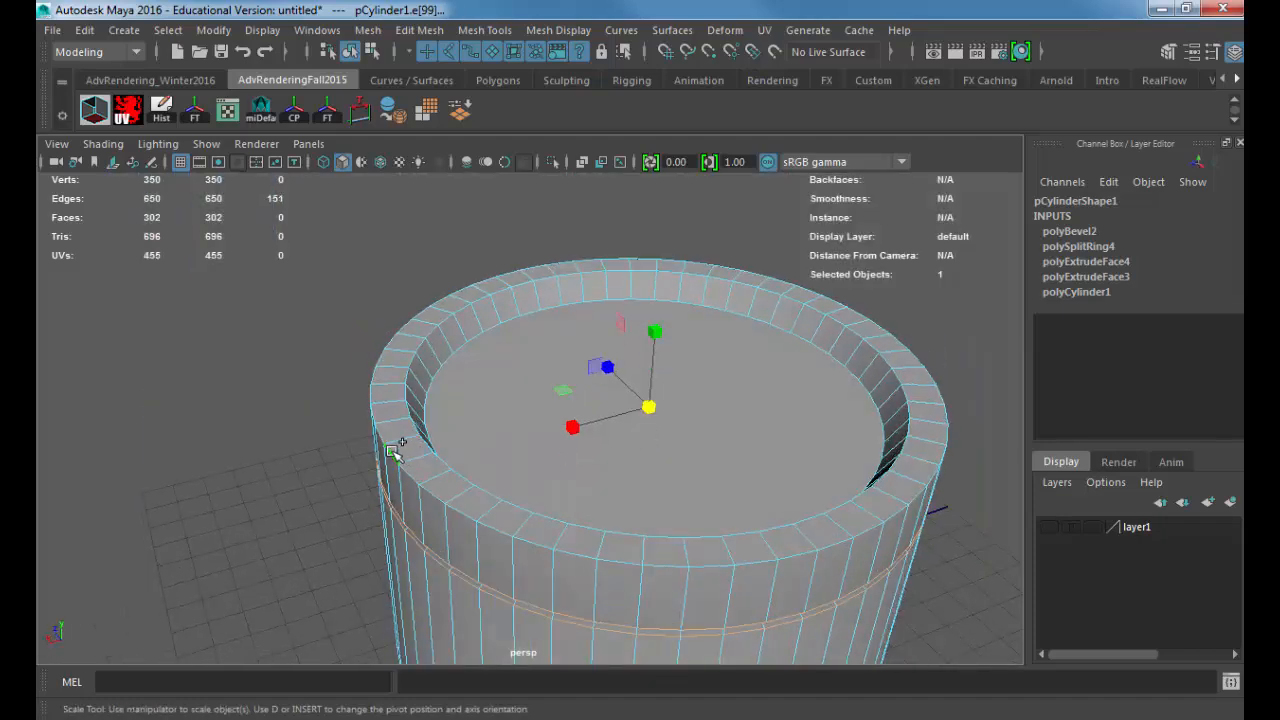
pyautogui.keyDown('shift'); pyautogui.doubleClick(430, 370); pyautogui.keyUp('shift')
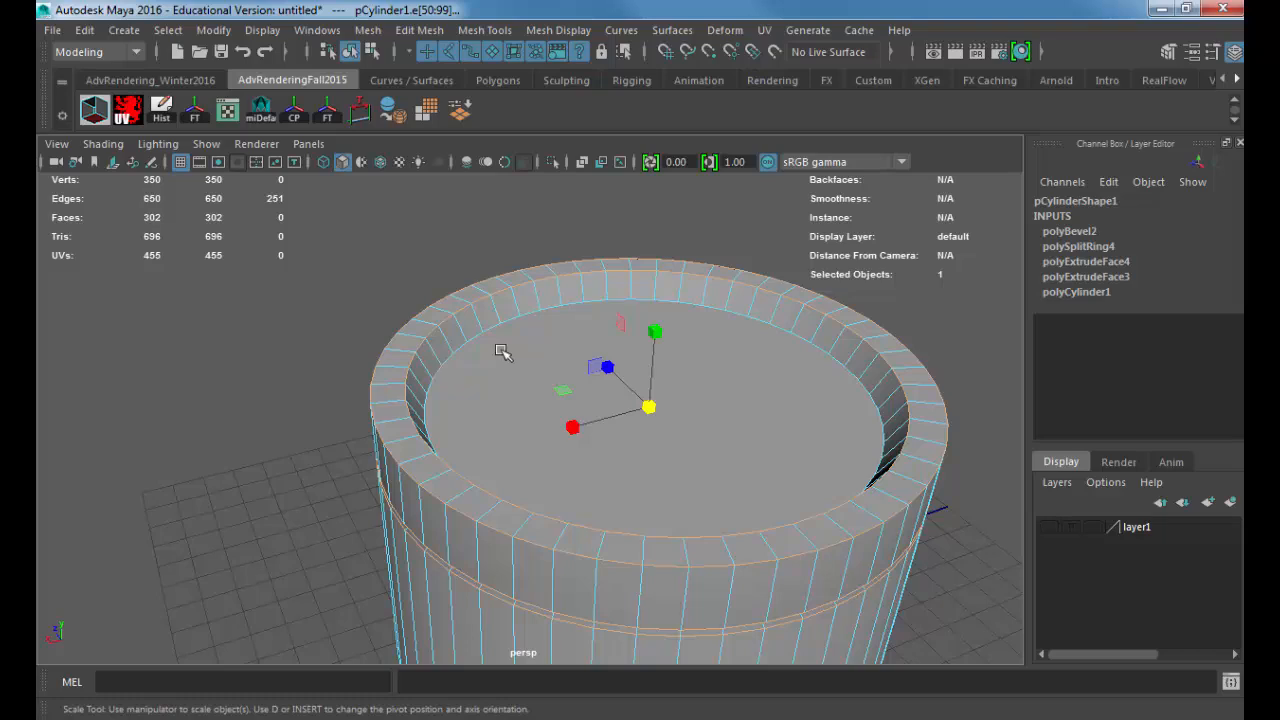
pyautogui.keyDown('alt'); pyautogui.moveTo(483, 355); pyautogui.dragTo(437, 406); pyautogui.keyUp('alt')
pyautogui.keyDown('alt'); pyautogui.moveTo(437, 406); pyautogui.dragTo(437, 371, button='right'); pyautogui.keyUp('alt')
pyautogui.keyDown('alt'); pyautogui.moveTo(437, 371); pyautogui.dragTo(481, 393, button='middle'); pyautogui.keyUp('alt')
pyautogui.keyDown('ctrl'); pyautogui.click(464, 361); pyautogui.keyUp('ctrl')
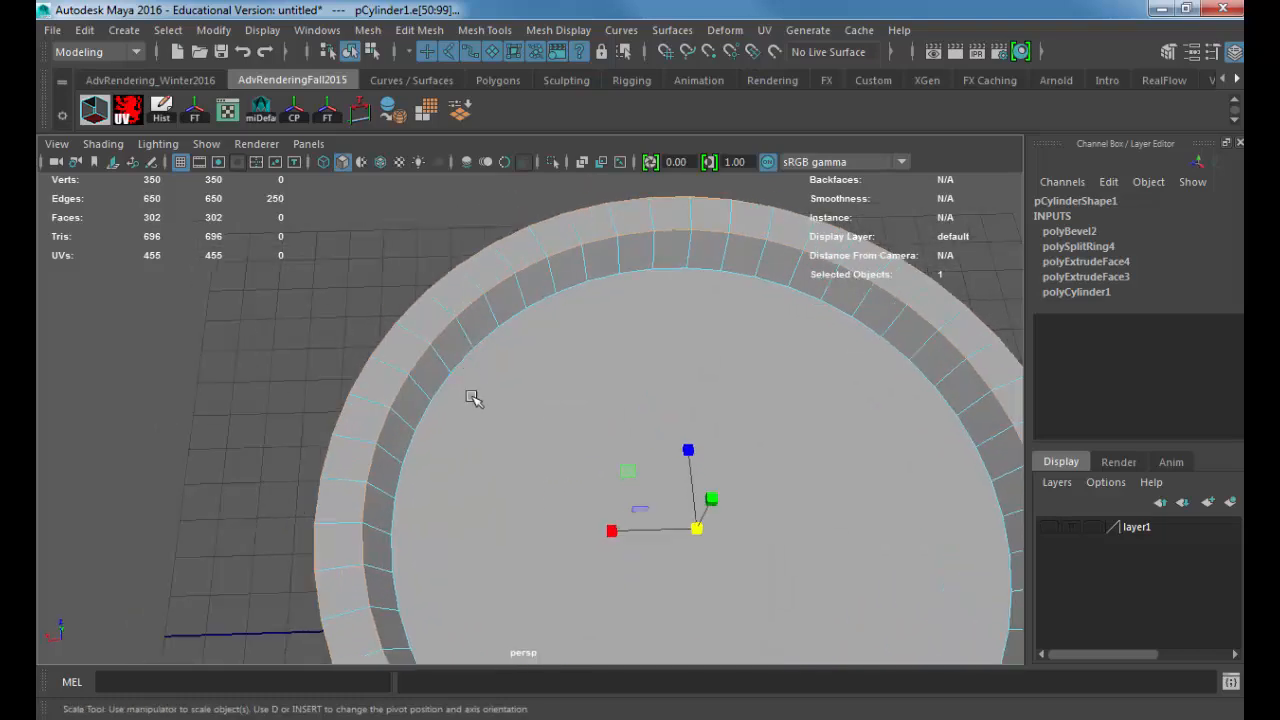
pyautogui.keyDown('alt'); pyautogui.moveTo(440, 432); pyautogui.dragTo(490, 396); pyautogui.keyUp('alt')
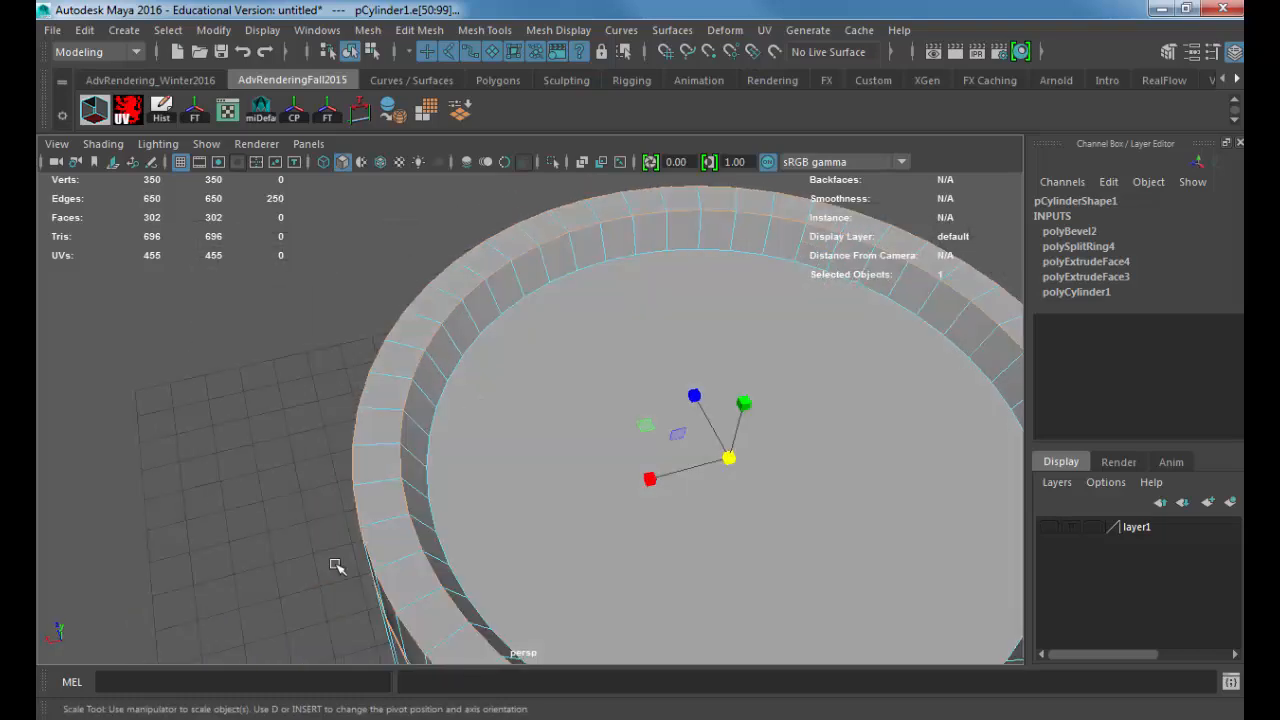
pyautogui.keyDown('alt'); pyautogui.moveTo(543, 511); pyautogui.dragTo(651, 423); pyautogui.keyUp('alt')
pyautogui.keyDown('alt'); pyautogui.moveTo(651, 423); pyautogui.dragTo(480, 486, button='right'); pyautogui.keyUp('alt')
pyautogui.keyDown('alt'); pyautogui.moveTo(480, 486); pyautogui.dragTo(460, 419); pyautogui.keyUp('alt')
pyautogui.keyDown('alt'); pyautogui.moveTo(460, 419); pyautogui.dragTo(638, 446, button='right'); pyautogui.keyUp('alt')
pyautogui.keyDown('alt'); pyautogui.moveTo(676, 361); pyautogui.dragTo(737, 369); pyautogui.keyUp('alt')
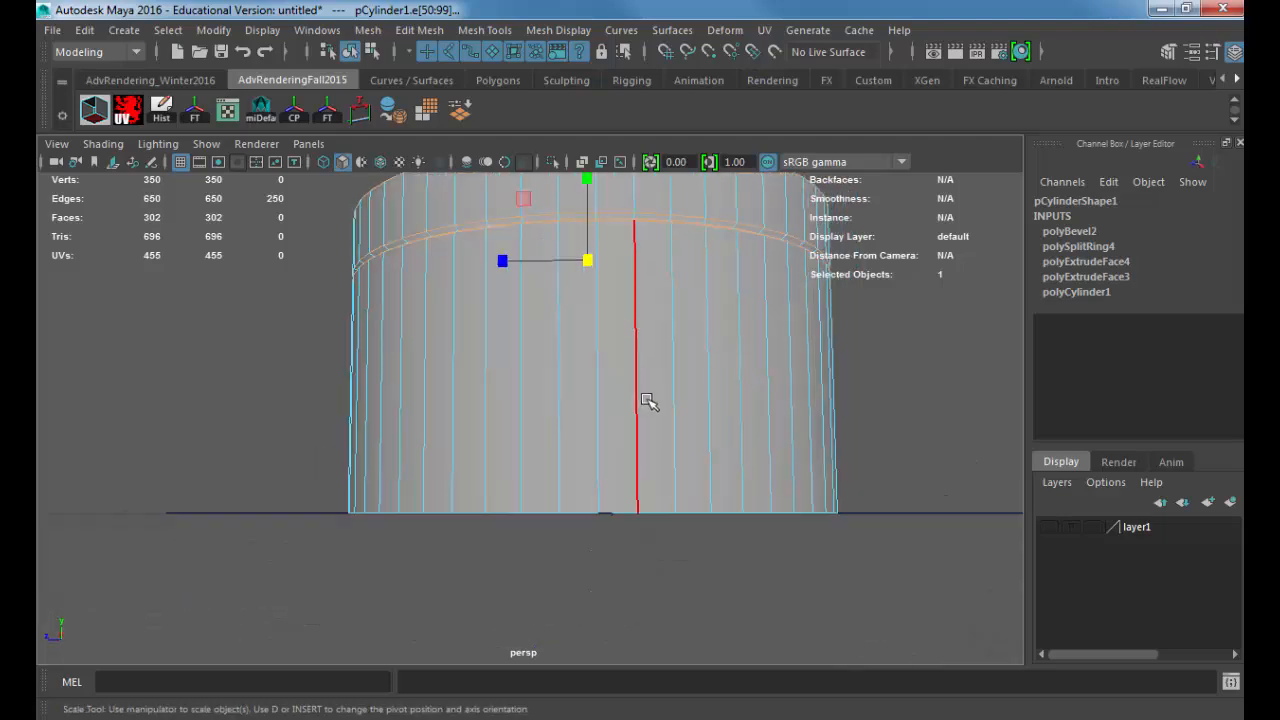
# Step: In the front view in wireframe, add the edge loop around the recess floor to the selection
pyautogui.press('4')
pyautogui.keyDown('alt'); pyautogui.moveTo(660, 400); pyautogui.dragTo(669, 417); pyautogui.keyUp('alt')
pyautogui.keyDown('alt'); pyautogui.moveTo(669, 417); pyautogui.dragTo(554, 437, button='right'); pyautogui.keyUp('alt')
pyautogui.press('space')
pyautogui.moveTo(554, 433); pyautogui.dragTo(556, 467)
pyautogui.keyDown('alt'); pyautogui.moveTo(642, 412); pyautogui.dragTo(551, 451, button='right'); pyautogui.keyUp('alt')
pyautogui.keyDown('alt'); pyautogui.moveTo(551, 451); pyautogui.dragTo(589, 354, button='middle'); pyautogui.keyUp('alt')
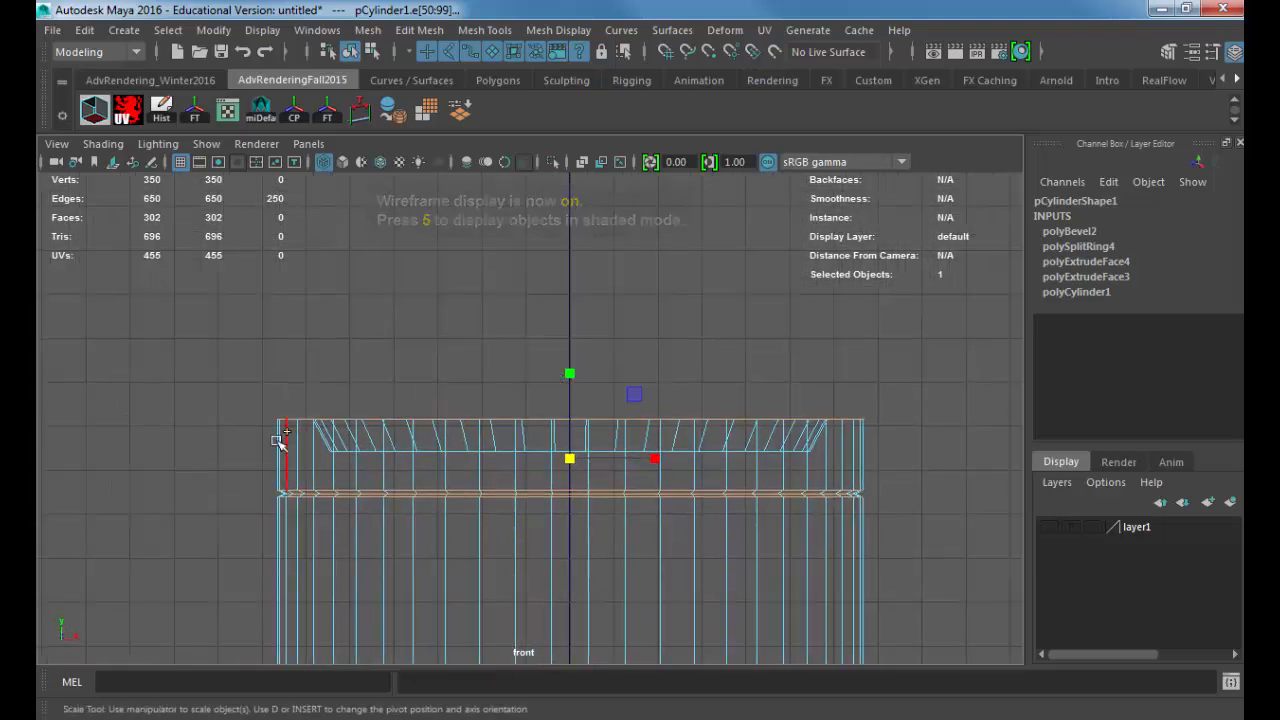
pyautogui.keyDown('shift'); pyautogui.moveTo(247, 444); pyautogui.dragTo(923, 460); pyautogui.keyUp('shift')
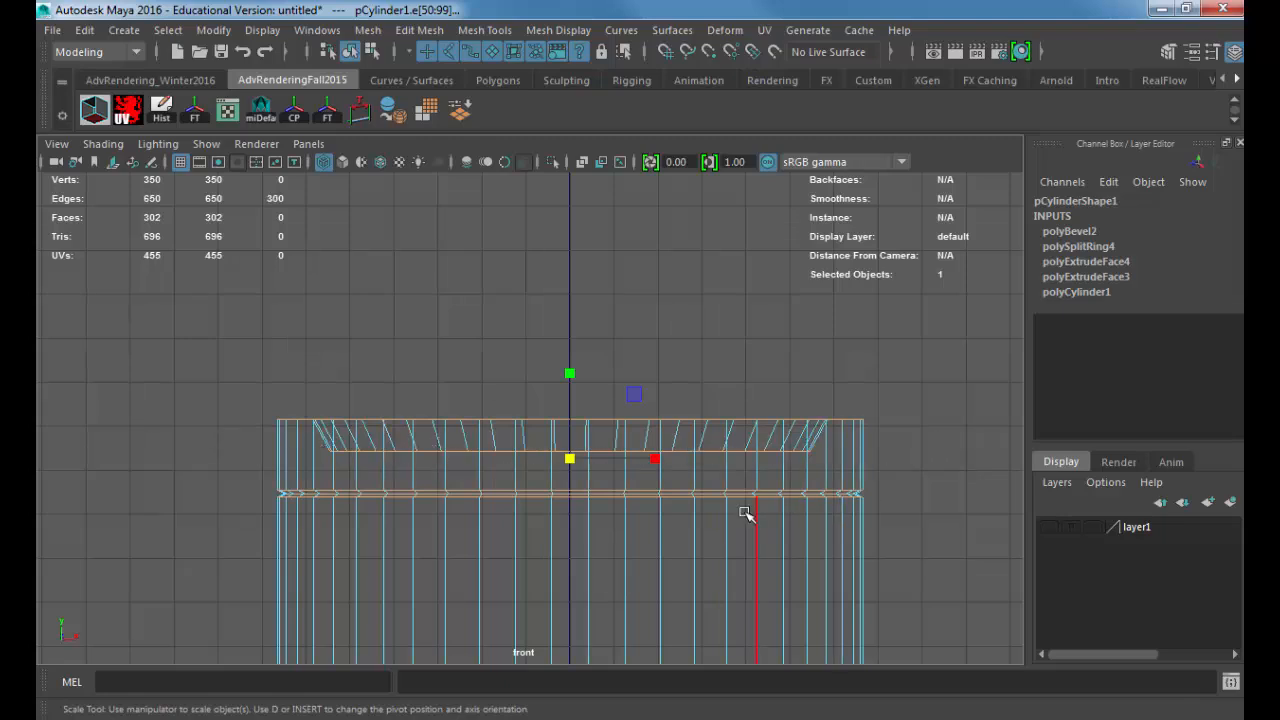
# Step: Add the cylinder's bottom edge loop without the vertical edges, and return to the shaded perspective view
pyautogui.keyDown('alt'); pyautogui.moveTo(746, 514); pyautogui.dragTo(713, 435, button='middle'); pyautogui.keyUp('alt')
pyautogui.keyDown('alt'); pyautogui.moveTo(540, 560); pyautogui.dragTo(543, 195, button='middle'); pyautogui.keyUp('alt')
pyautogui.keyDown('shift'); pyautogui.moveTo(206, 316); pyautogui.dragTo(962, 467); pyautogui.keyUp('shift')
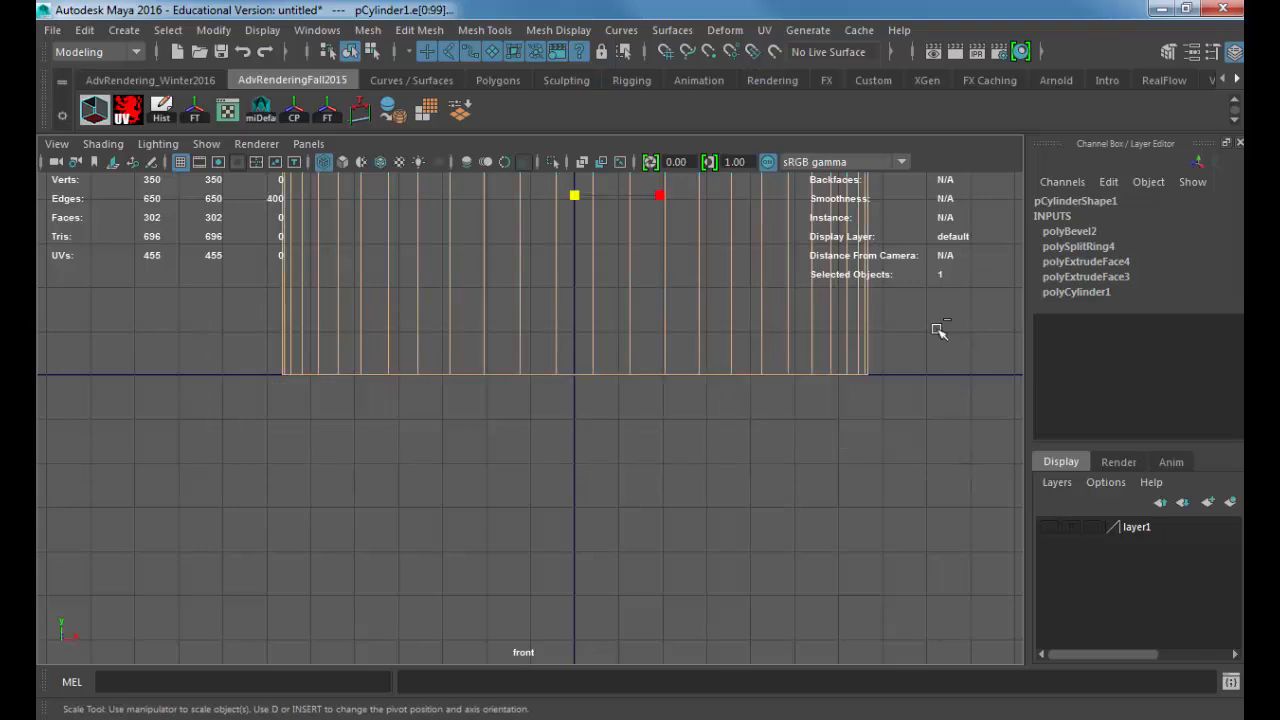
pyautogui.keyDown('ctrl'); pyautogui.moveTo(938, 329); pyautogui.dragTo(153, 318); pyautogui.keyUp('ctrl')
pyautogui.press('space')
pyautogui.moveTo(473, 349); pyautogui.dragTo(474, 294)
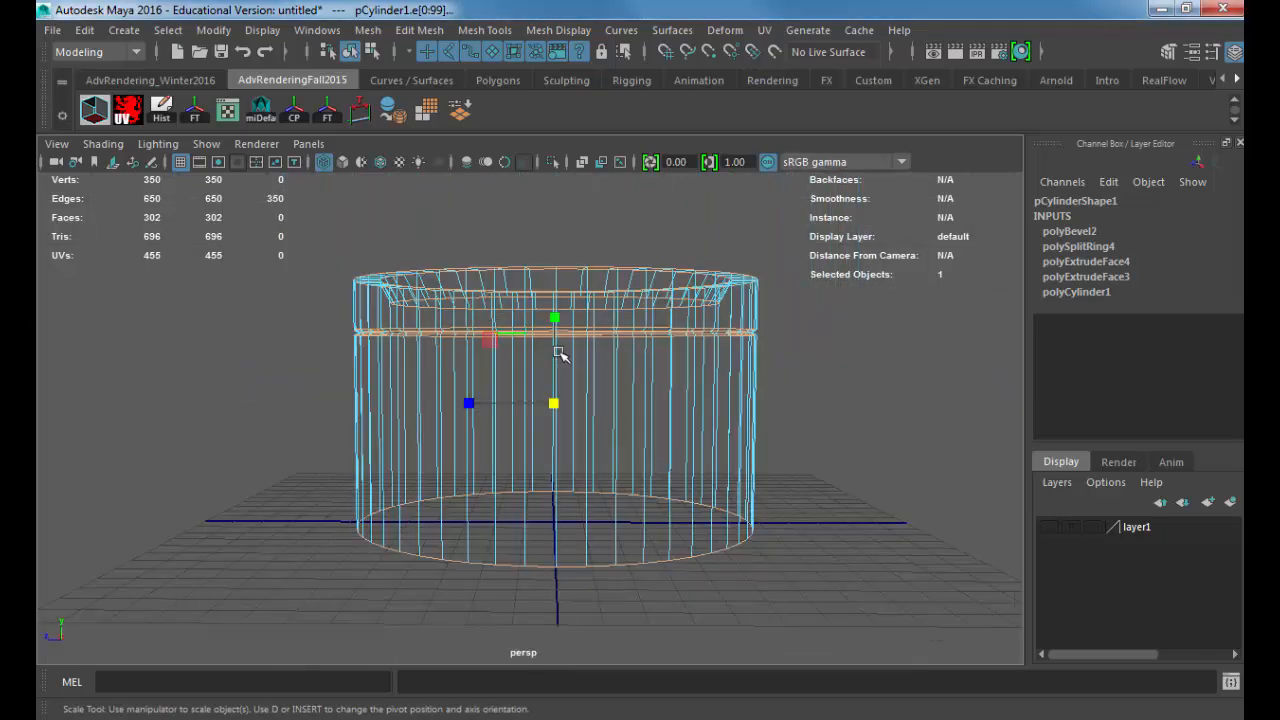
pyautogui.keyDown('alt'); pyautogui.moveTo(587, 300); pyautogui.dragTo(571, 451); pyautogui.keyUp('alt')
pyautogui.press('6')
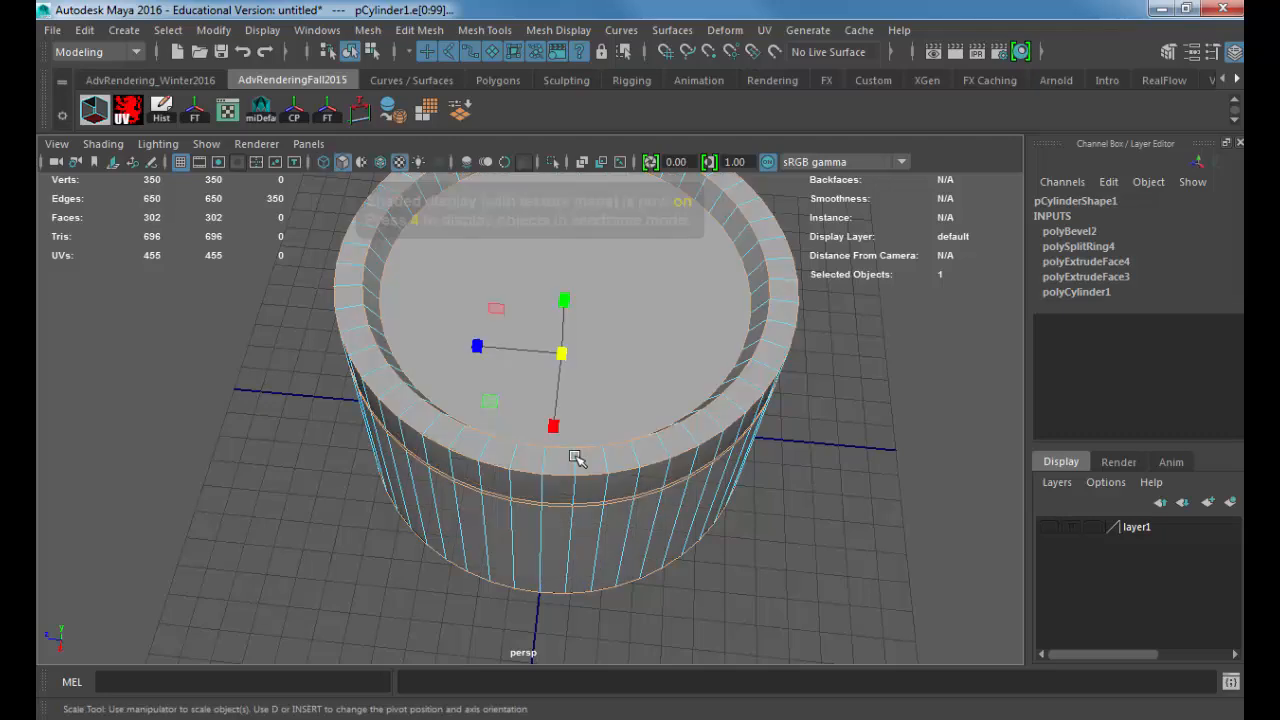
# Step: Bevel all the selected edge loops and set the bevel's Segments to 2
pyautogui.click(432, 30)
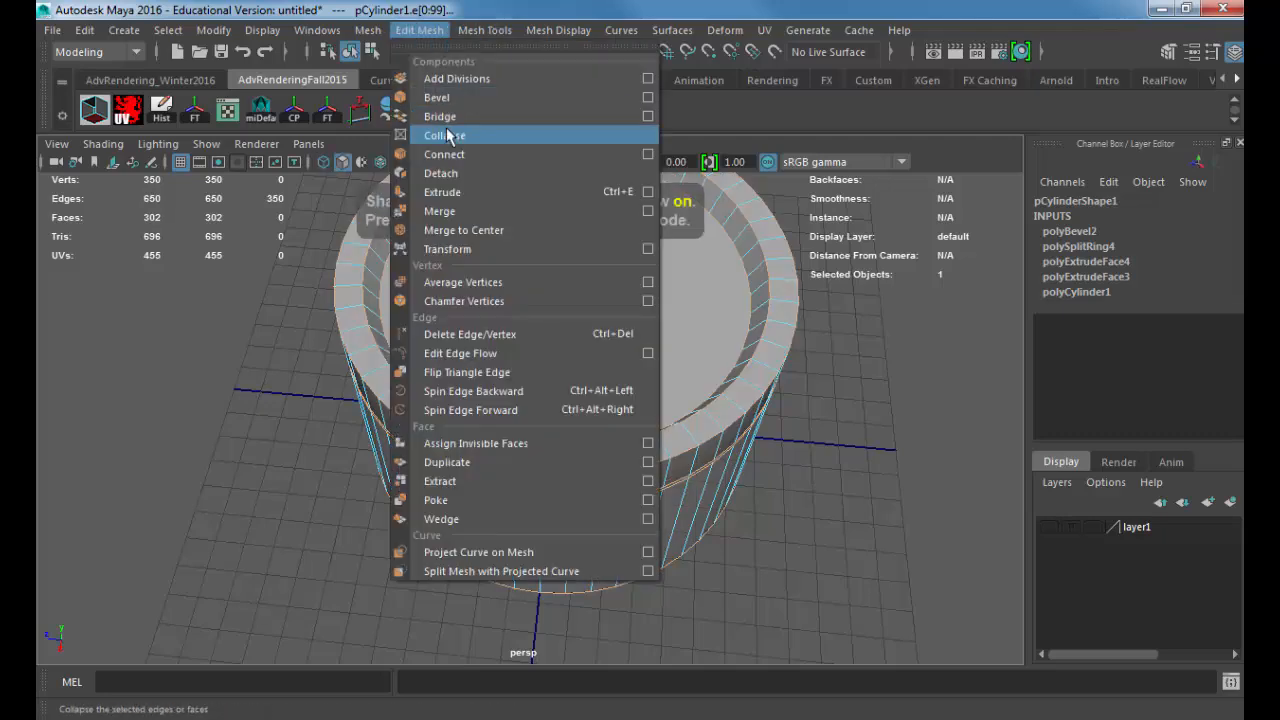
pyautogui.click(438, 97)
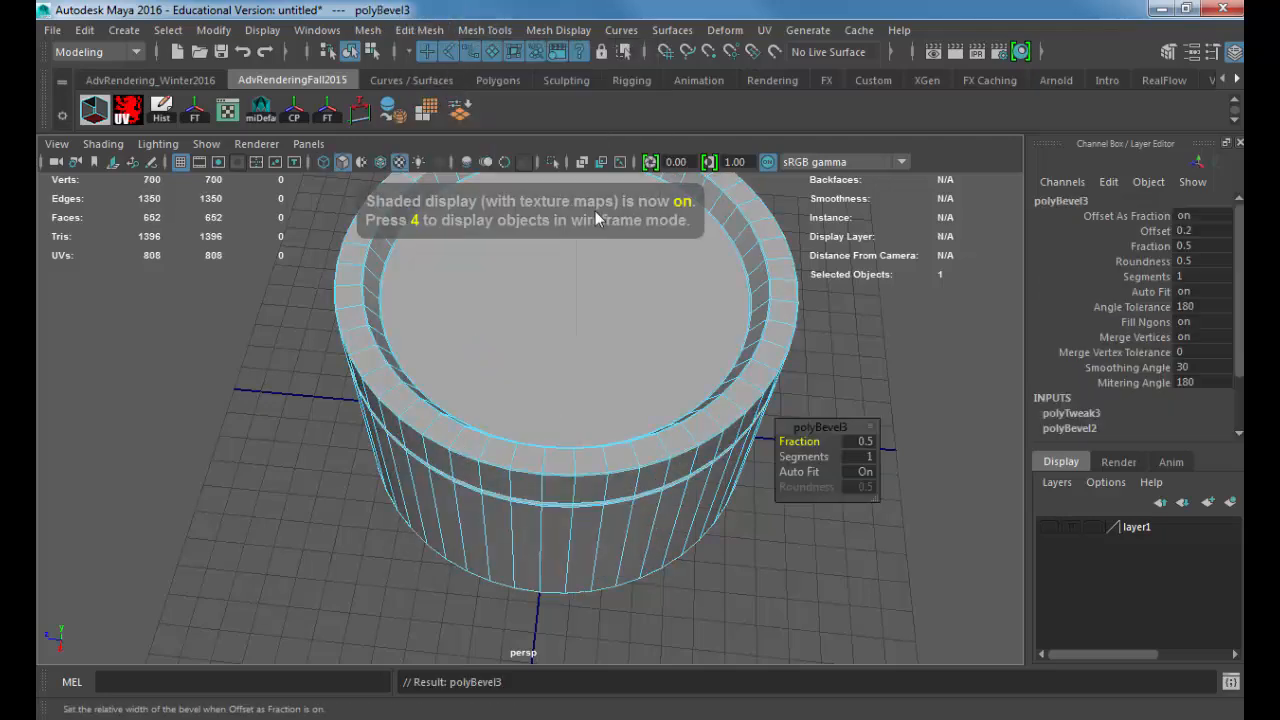
pyautogui.click(858, 456)
pyautogui.write('2')
pyautogui.press('Return')
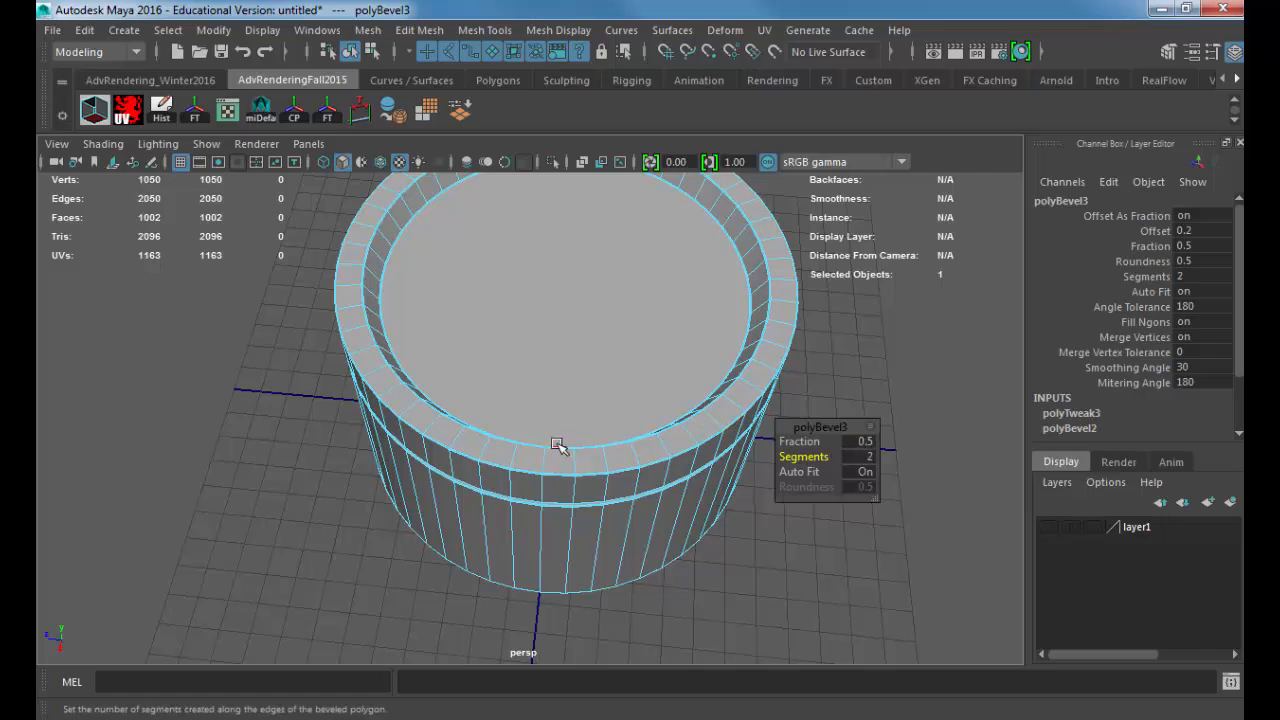
# Step: Preview the cylinder smoothed, return to the unsmoothed display, and examine the beveled rim and seam up close
pyautogui.moveTo(543, 192); pyautogui.dragTo(634, 168, button='right')
pyautogui.click(635, 300)
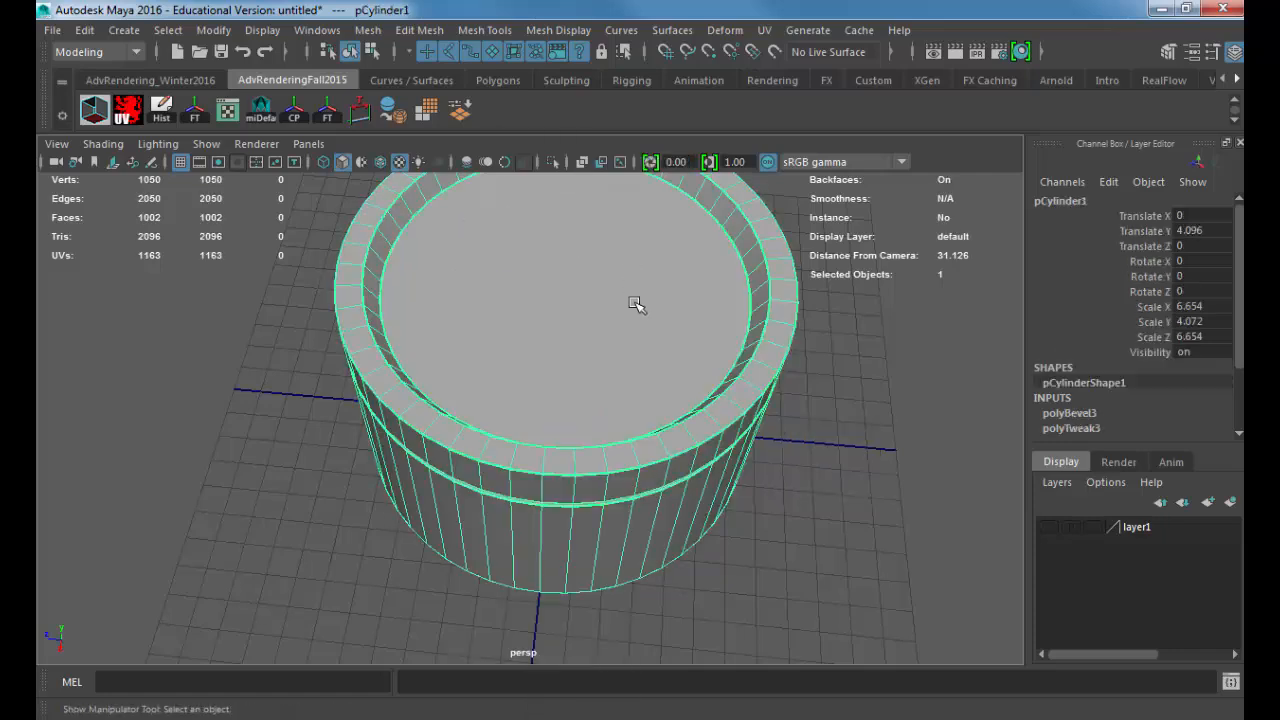
pyautogui.press('3')
pyautogui.press('1')
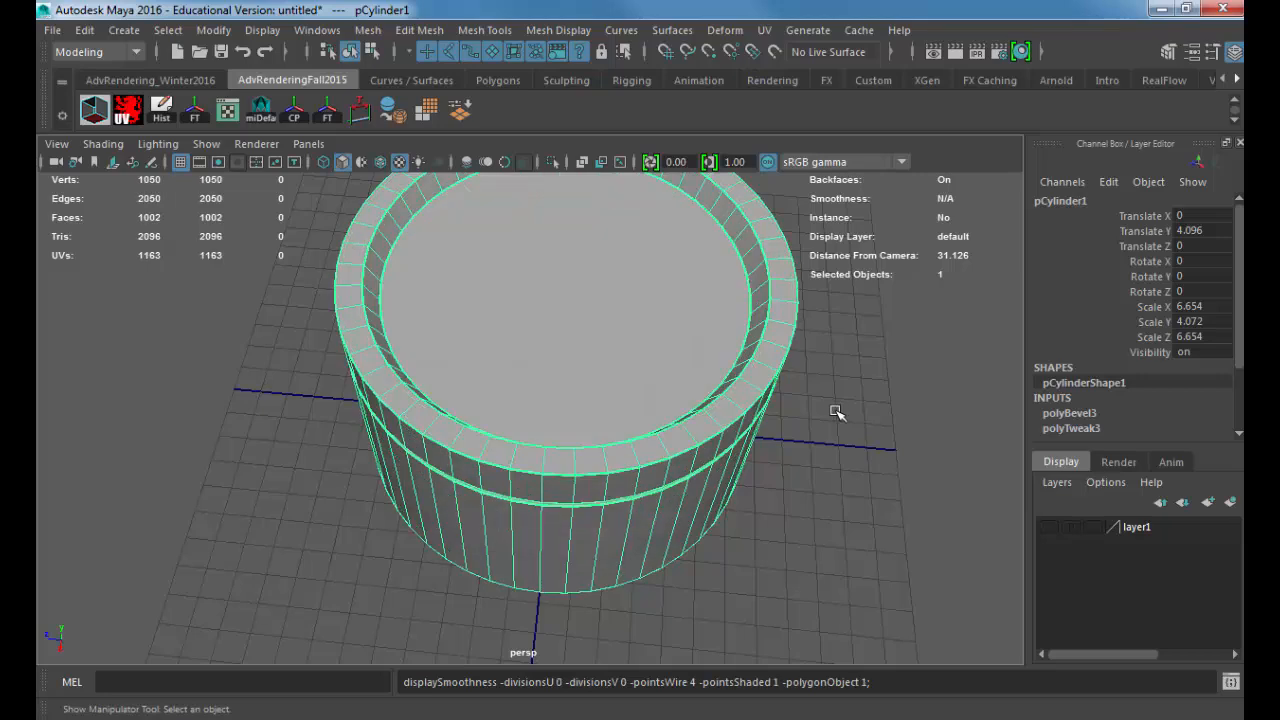
pyautogui.click(834, 408)
pyautogui.keyDown('alt'); pyautogui.moveTo(743, 457); pyautogui.dragTo(684, 395); pyautogui.keyUp('alt')
pyautogui.keyDown('alt'); pyautogui.moveTo(565, 413); pyautogui.dragTo(612, 484, button='middle'); pyautogui.keyUp('alt')
pyautogui.keyDown('alt'); pyautogui.moveTo(612, 484); pyautogui.dragTo(788, 478, button='right'); pyautogui.keyUp('alt')
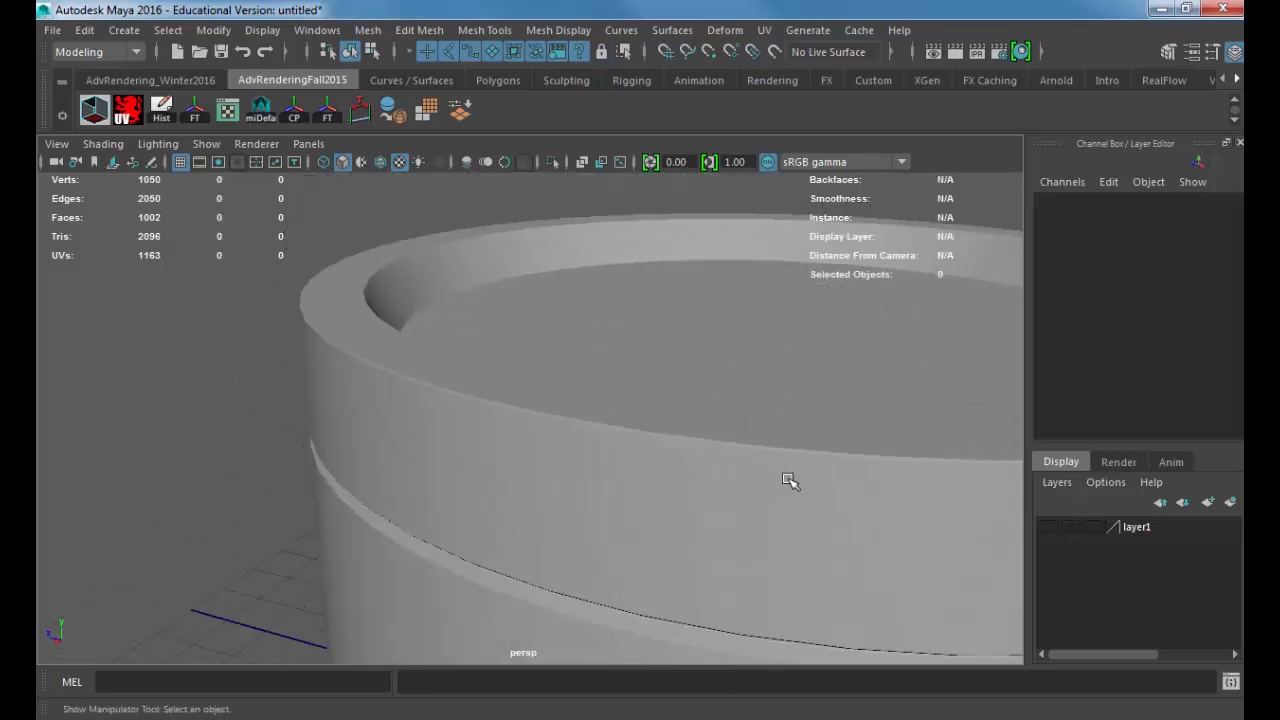
# Step: Set the latest bevel's Fraction to 1 and Segments to 3
pyautogui.click(680, 460)
pyautogui.scroll(-2, 1042, 414)
pyautogui.click(1078, 372)
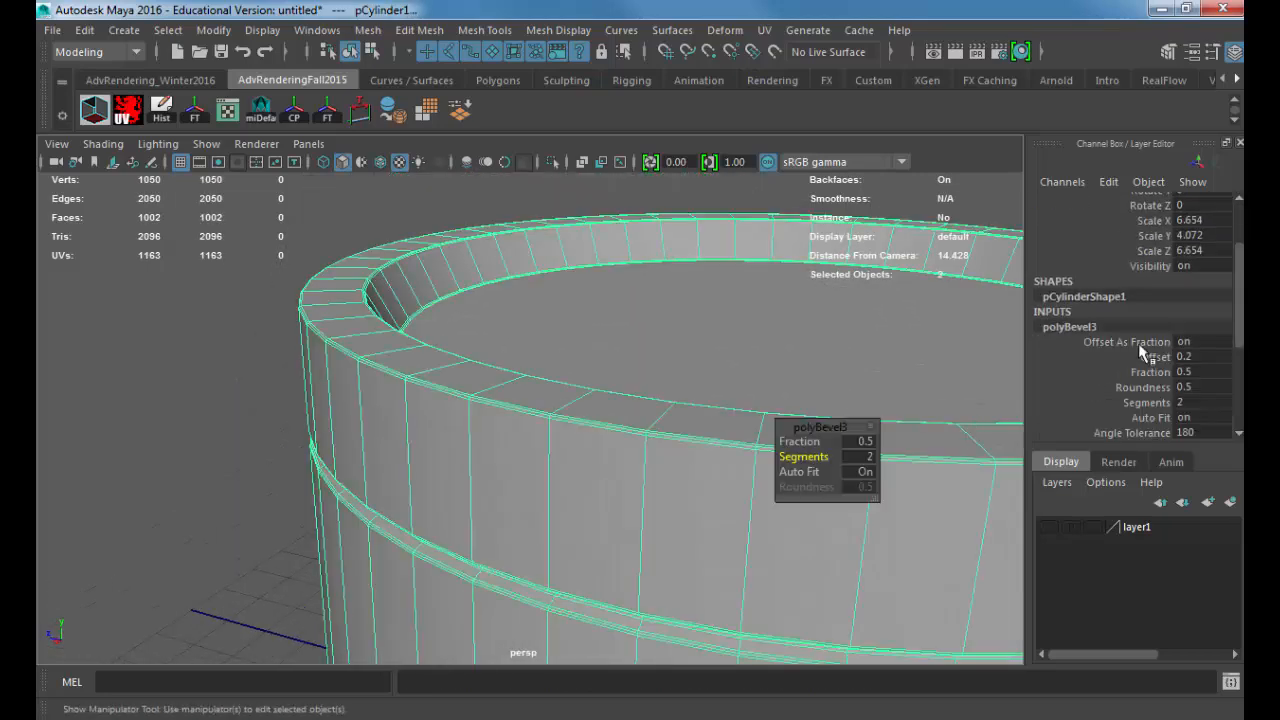
pyautogui.doubleClick(1201, 371)
pyautogui.write('1')
pyautogui.press('Return')
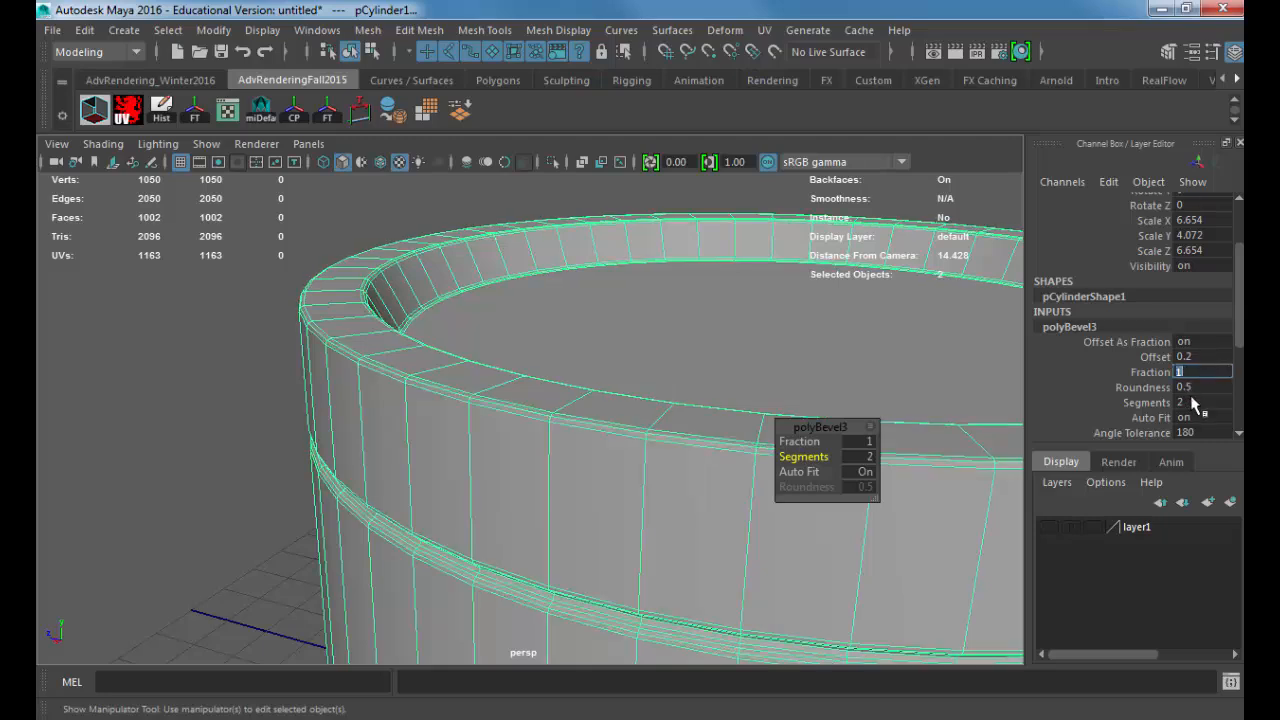
pyautogui.doubleClick(1193, 401)
pyautogui.write('3')
pyautogui.press('Return')
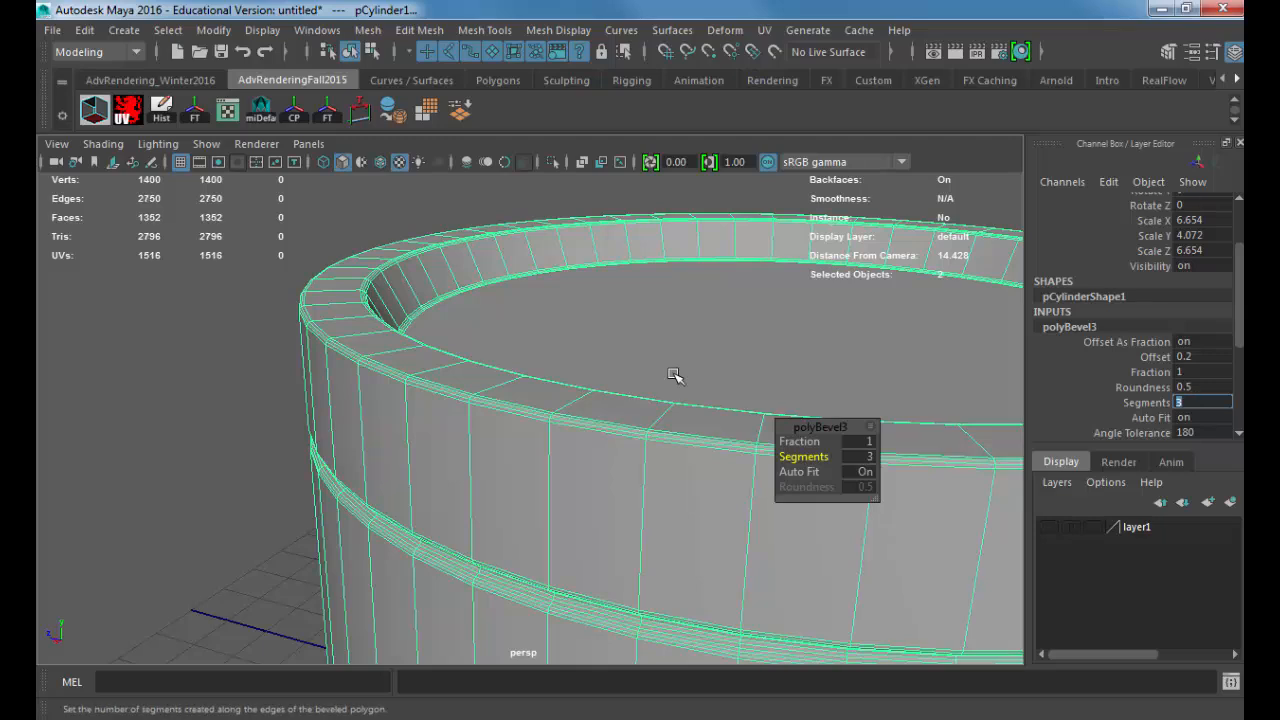
# Step: Return to object mode and examine the container's side and lid seam without the wireframe overlay
pyautogui.click(191, 366)
pyautogui.scroll(-5, 529, 409)
pyautogui.keyDown('alt'); pyautogui.moveTo(510, 372); pyautogui.dragTo(477, 286); pyautogui.keyUp('alt')
pyautogui.click(407, 305)
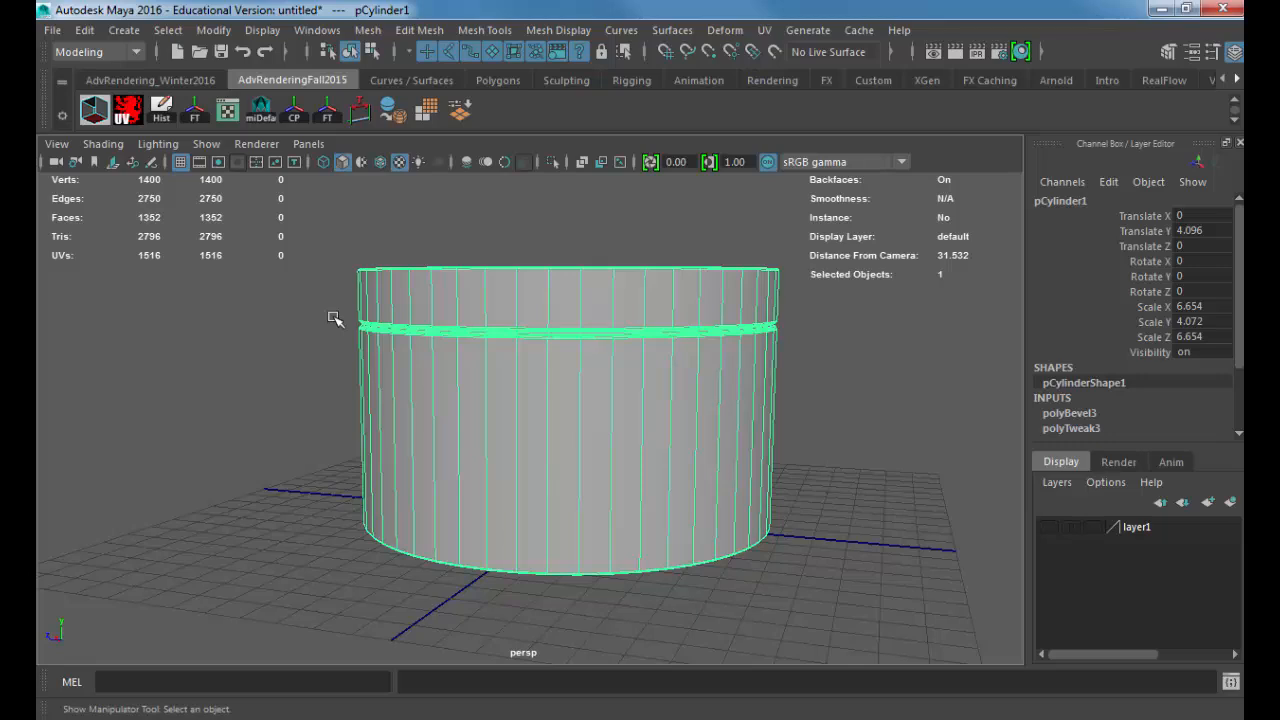
pyautogui.click(334, 318)
pyautogui.keyDown('alt'); pyautogui.moveTo(328, 340); pyautogui.dragTo(500, 364); pyautogui.keyUp('alt')
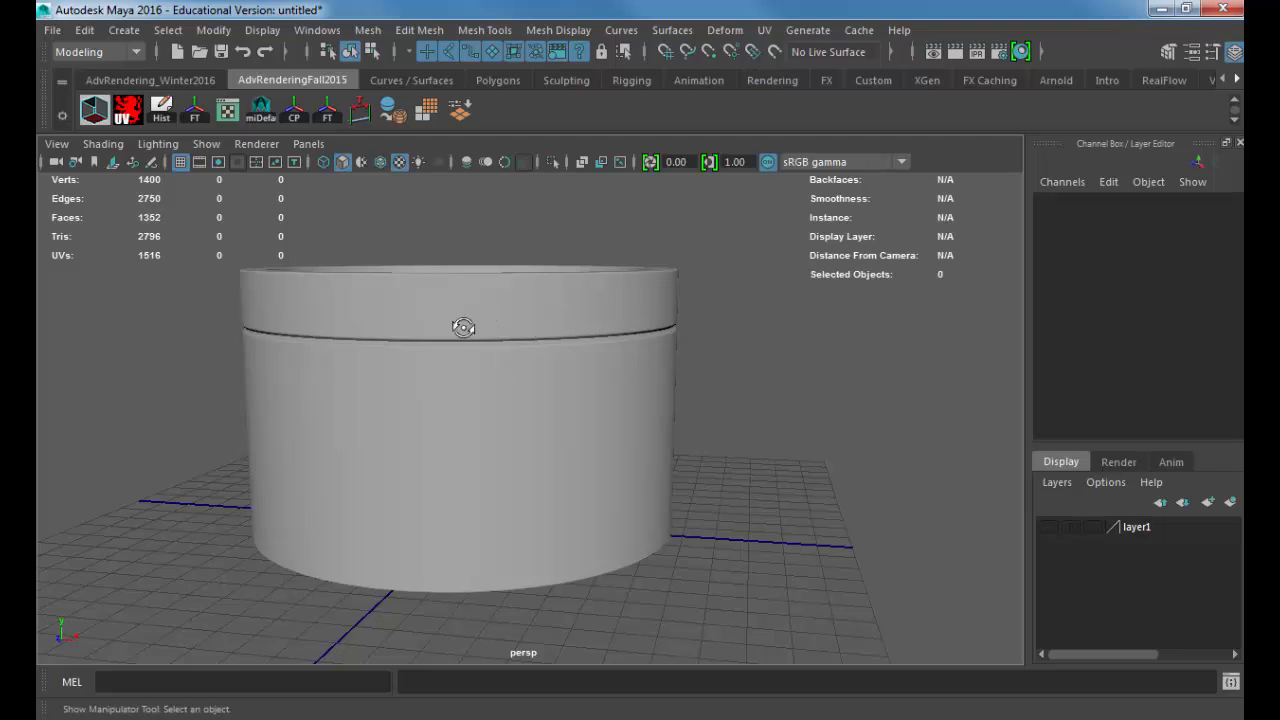
pyautogui.keyDown('alt'); pyautogui.moveTo(466, 329); pyautogui.dragTo(600, 215); pyautogui.keyUp('alt')
pyautogui.click(445, 290)
pyautogui.press('w')
pyautogui.keyDown('alt'); pyautogui.moveTo(620, 326); pyautogui.dragTo(490, 266); pyautogui.keyUp('alt')
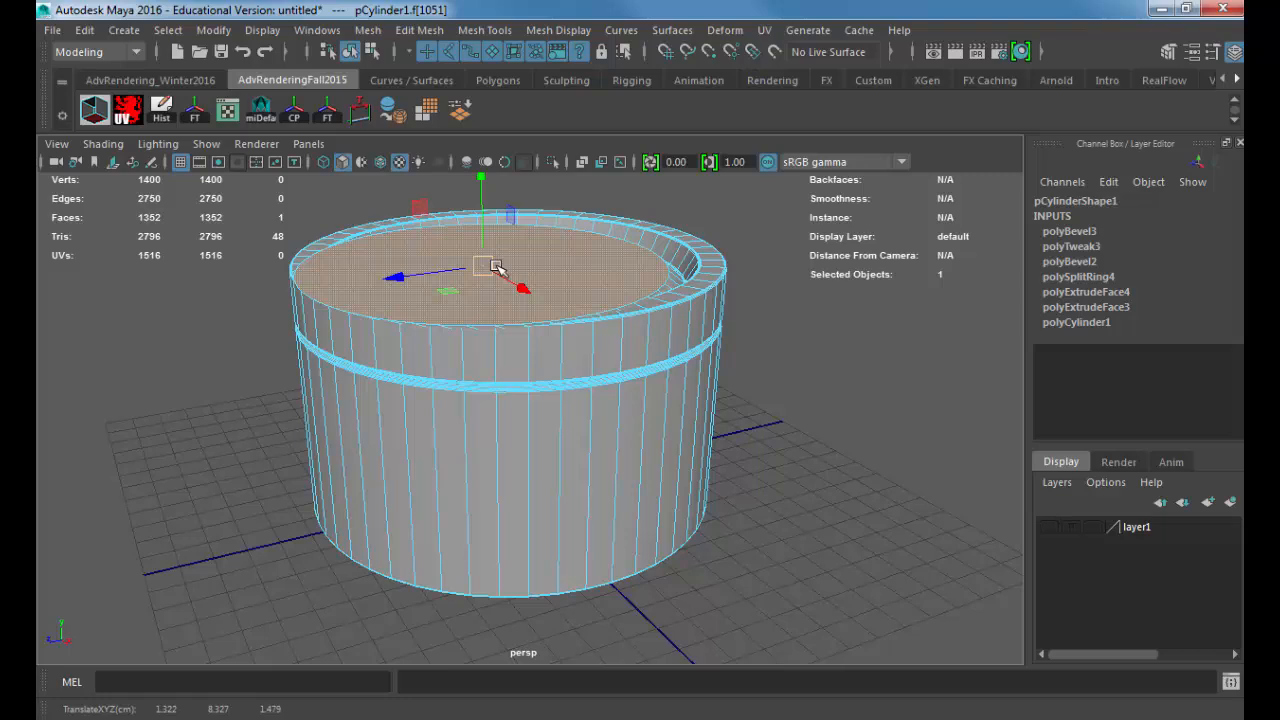
pyautogui.hotkey('ctrl', 'z')
pyautogui.hotkey('ctrl', 'z')
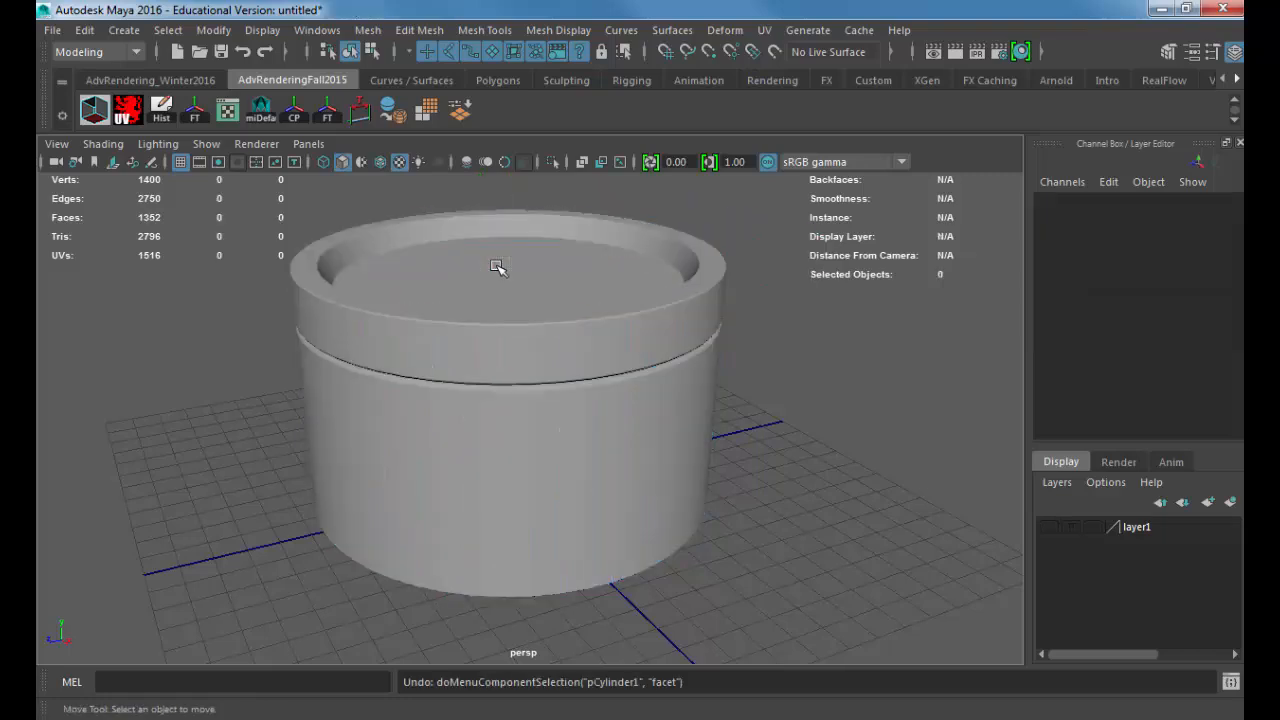
# Step: Examine the whole container from above and from below, both selected and deselected
pyautogui.click(492, 284)
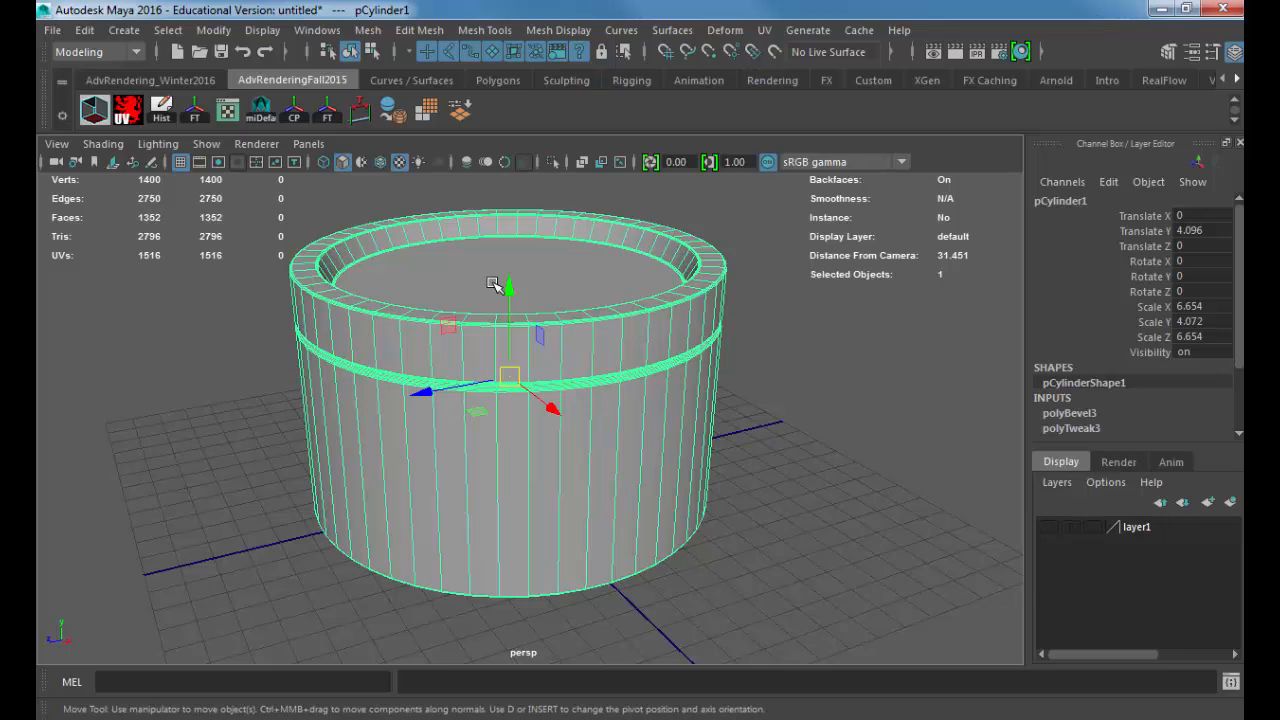
pyautogui.click(786, 320)
pyautogui.keyDown('alt'); pyautogui.moveTo(803, 313); pyautogui.dragTo(765, 332); pyautogui.keyUp('alt')
pyautogui.keyDown('alt'); pyautogui.moveTo(765, 332); pyautogui.dragTo(620, 315, button='right'); pyautogui.keyUp('alt')
pyautogui.keyDown('alt'); pyautogui.moveTo(620, 315); pyautogui.dragTo(597, 377, button='middle'); pyautogui.keyUp('alt')
pyautogui.keyDown('alt'); pyautogui.moveTo(597, 377); pyautogui.dragTo(561, 341); pyautogui.keyUp('alt')
pyautogui.click(554, 374)
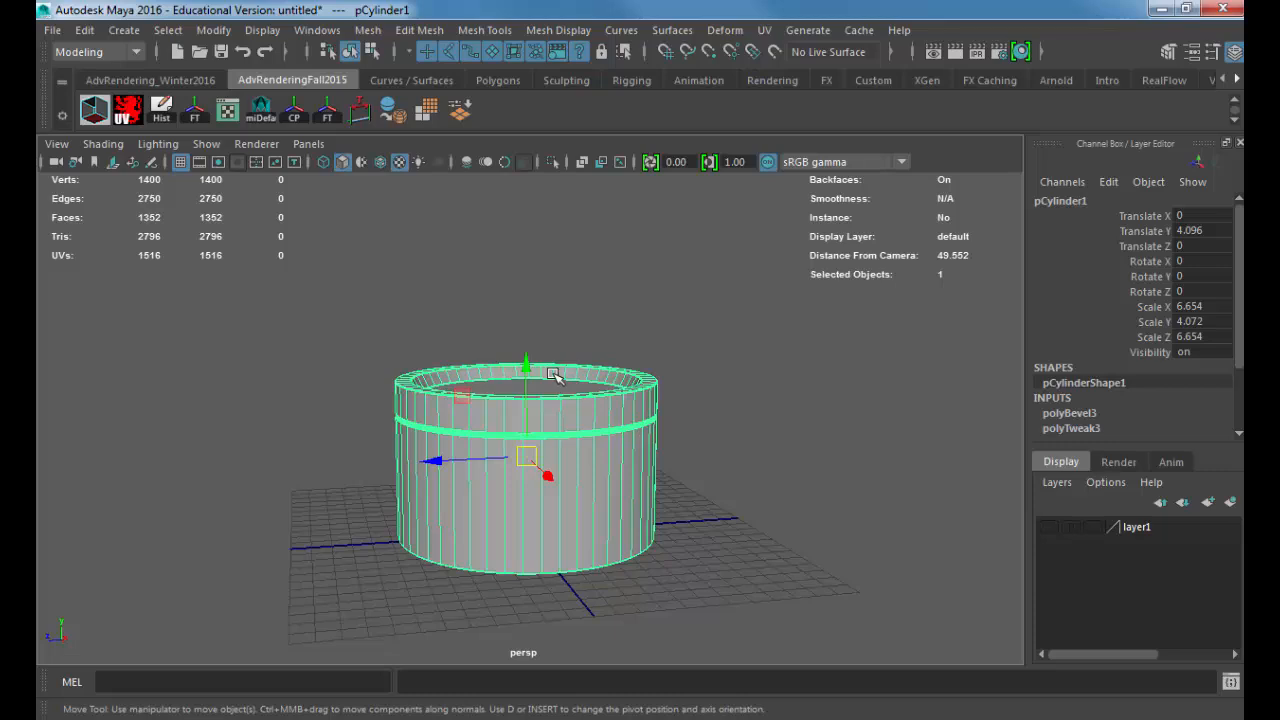
pyautogui.keyDown('alt'); pyautogui.moveTo(573, 394); pyautogui.dragTo(612, 339); pyautogui.keyUp('alt')
pyautogui.keyDown('alt'); pyautogui.moveTo(568, 393); pyautogui.dragTo(567, 390, button='middle'); pyautogui.keyUp('alt')
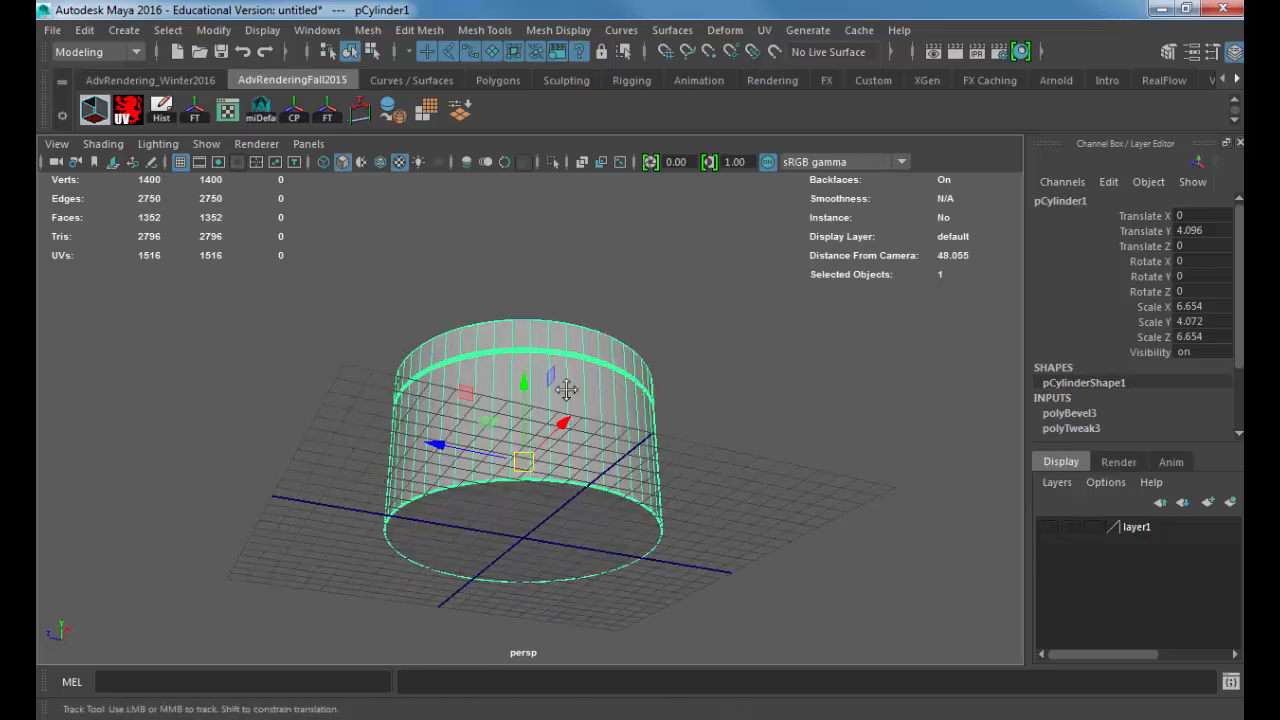
pyautogui.keyDown('alt'); pyautogui.moveTo(566, 390); pyautogui.dragTo(650, 477); pyautogui.keyUp('alt')
pyautogui.click(623, 437)
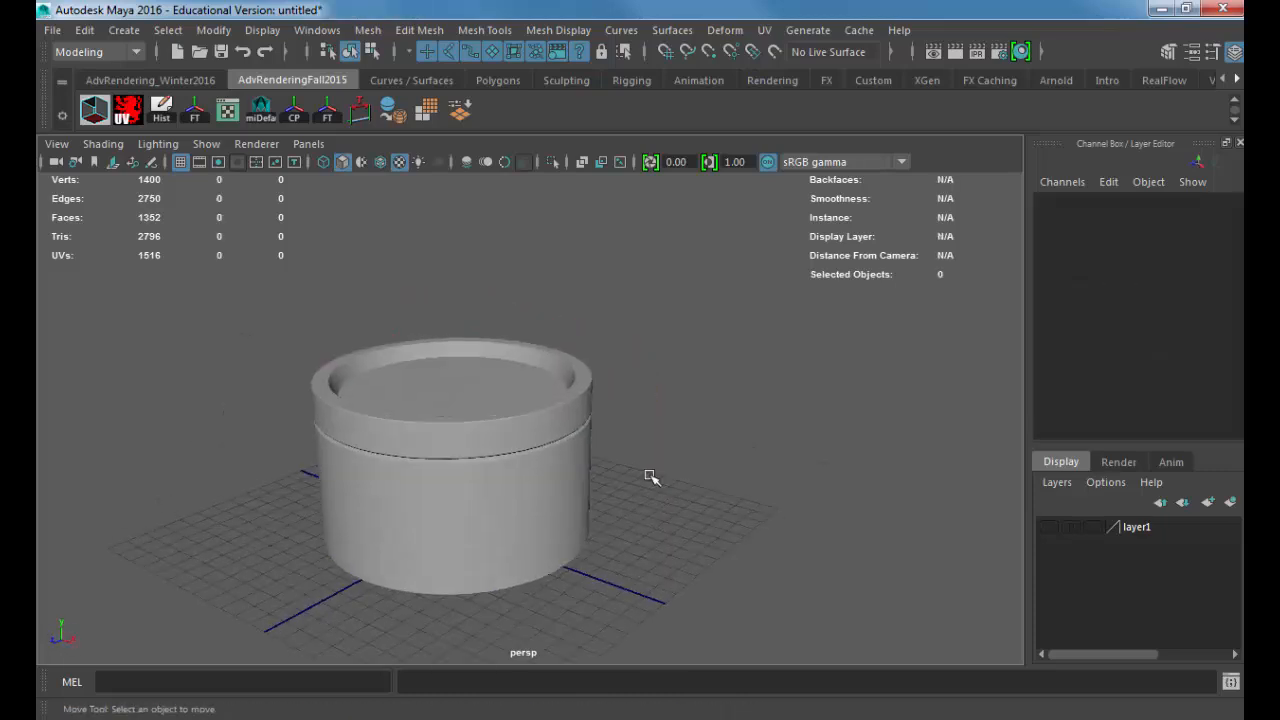
# Step: Move the container along the X axis to a Translate X of about 21.871, clear of the grid
pyautogui.click(547, 465)
pyautogui.keyDown('alt'); pyautogui.moveTo(457, 443); pyautogui.dragTo(890, 505); pyautogui.keyUp('alt')
pyautogui.keyDown('alt'); pyautogui.moveTo(618, 499); pyautogui.dragTo(658, 448, button='middle'); pyautogui.keyUp('alt')
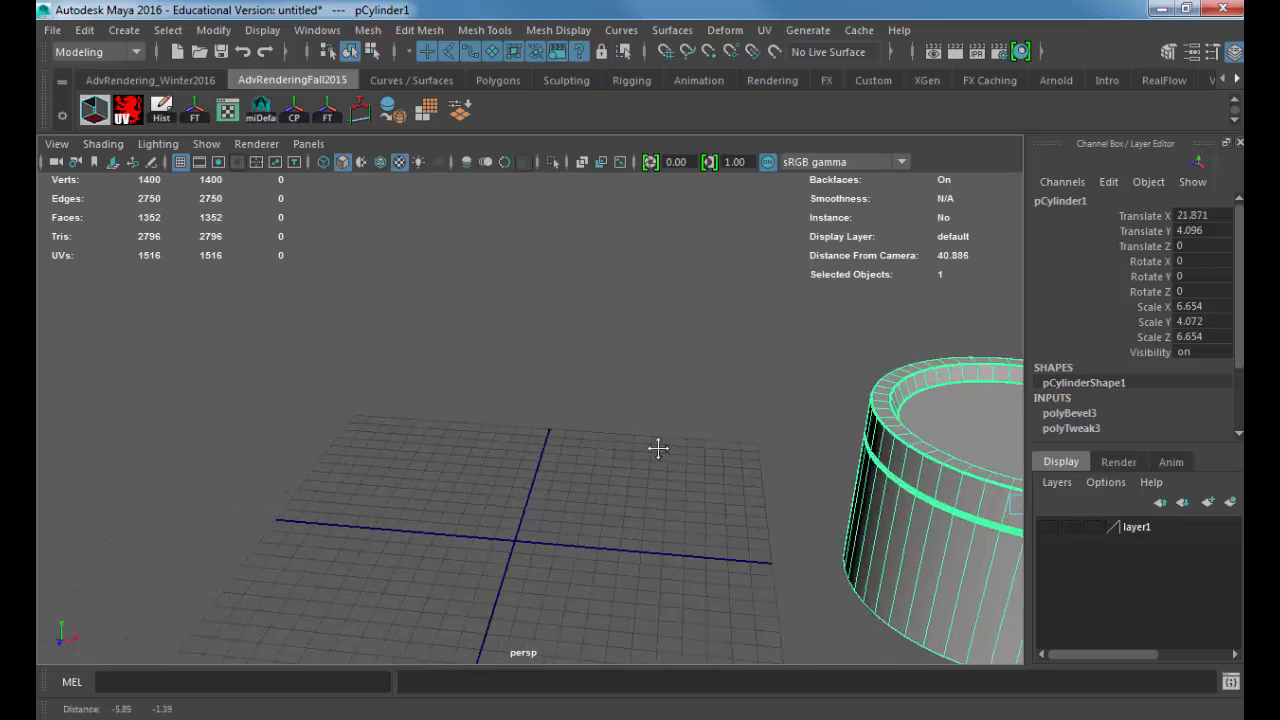
pyautogui.click(138, 30)
pyautogui.moveTo(212, 97)
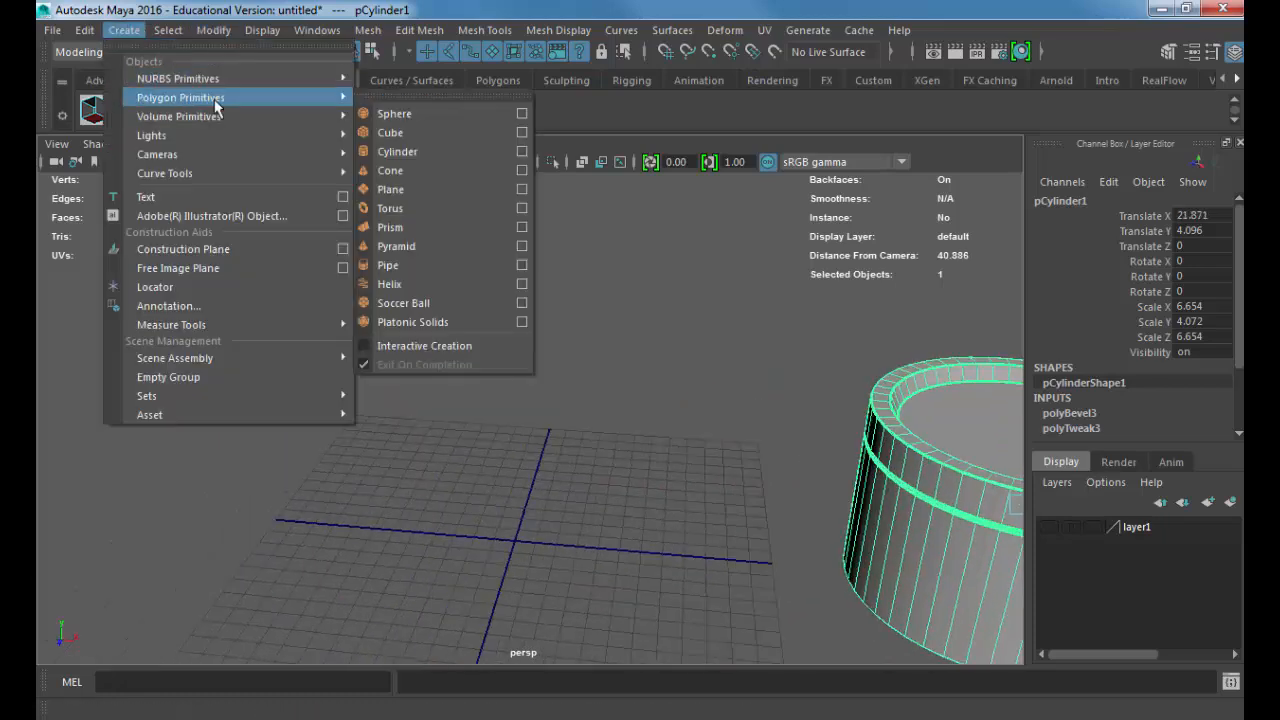
pyautogui.click(393, 133)
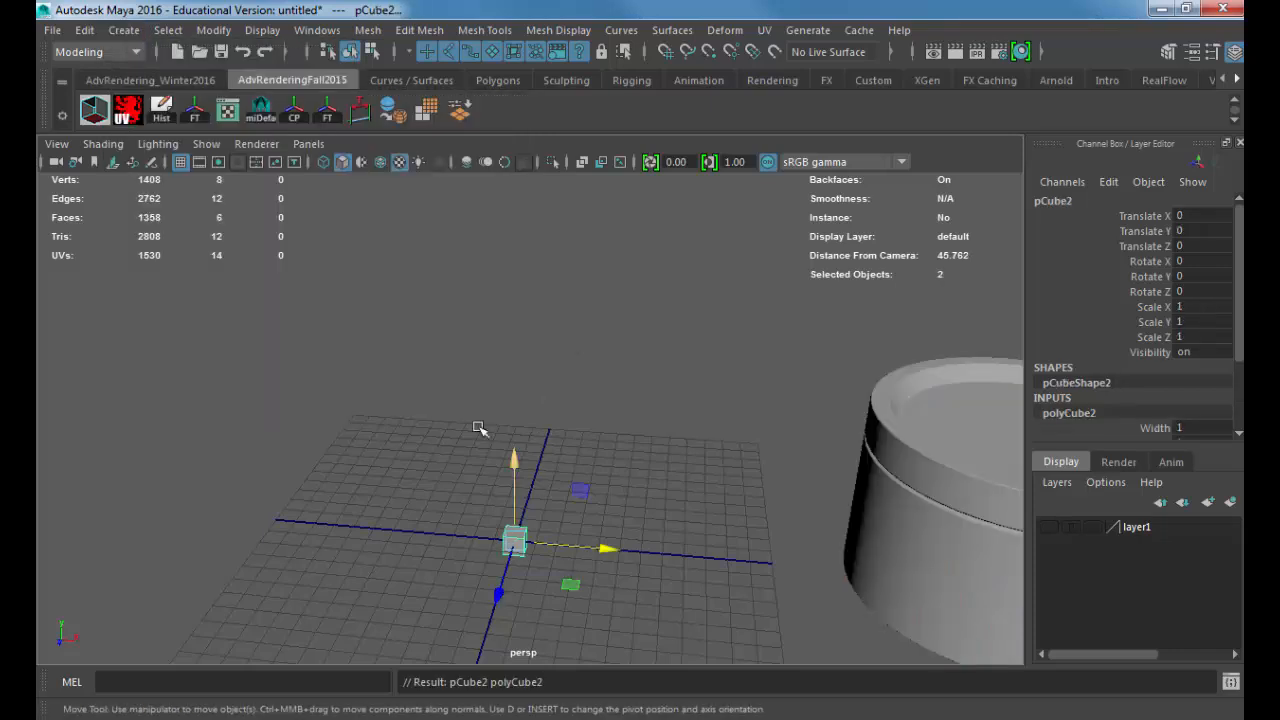
pyautogui.press('Delete')
# Step: Create a polygon cylinder at the grid's origin and scale it uniformly to about 3.352
pyautogui.click(138, 30)
pyautogui.moveTo(190, 95)
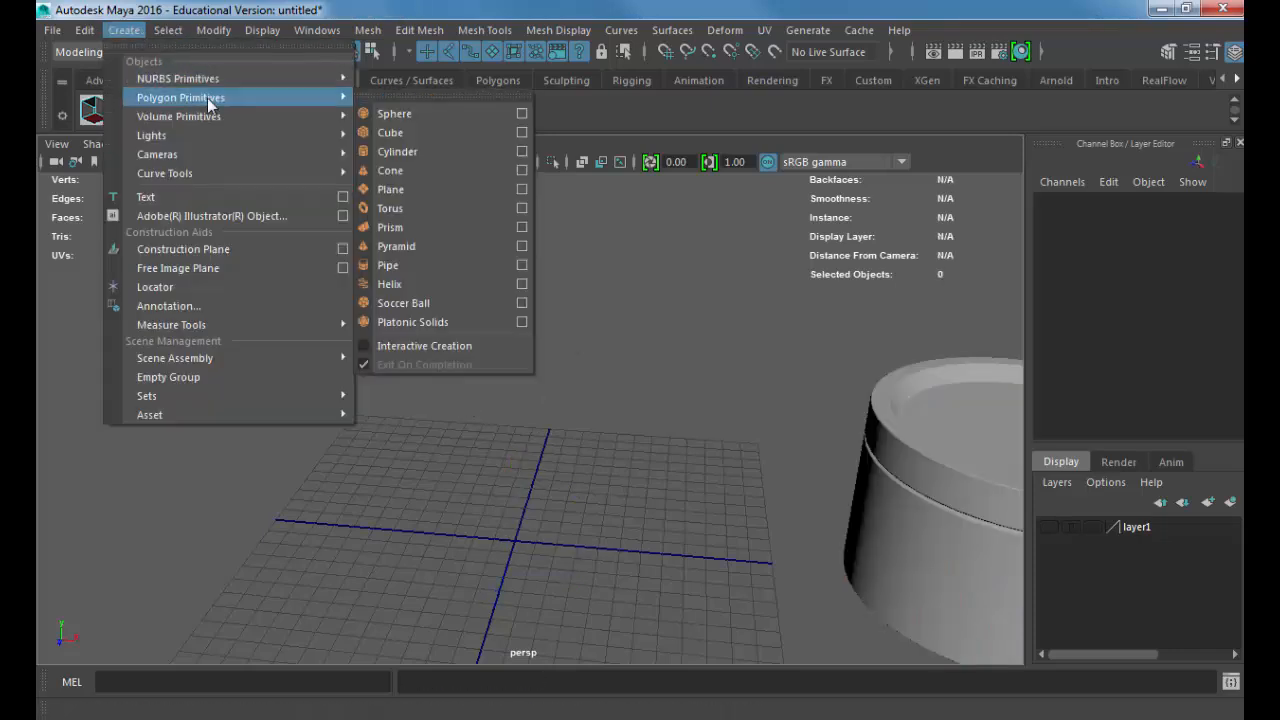
pyautogui.click(390, 147)
pyautogui.press('r')
pyautogui.moveTo(456, 463); pyautogui.dragTo(546, 459, button='middle')
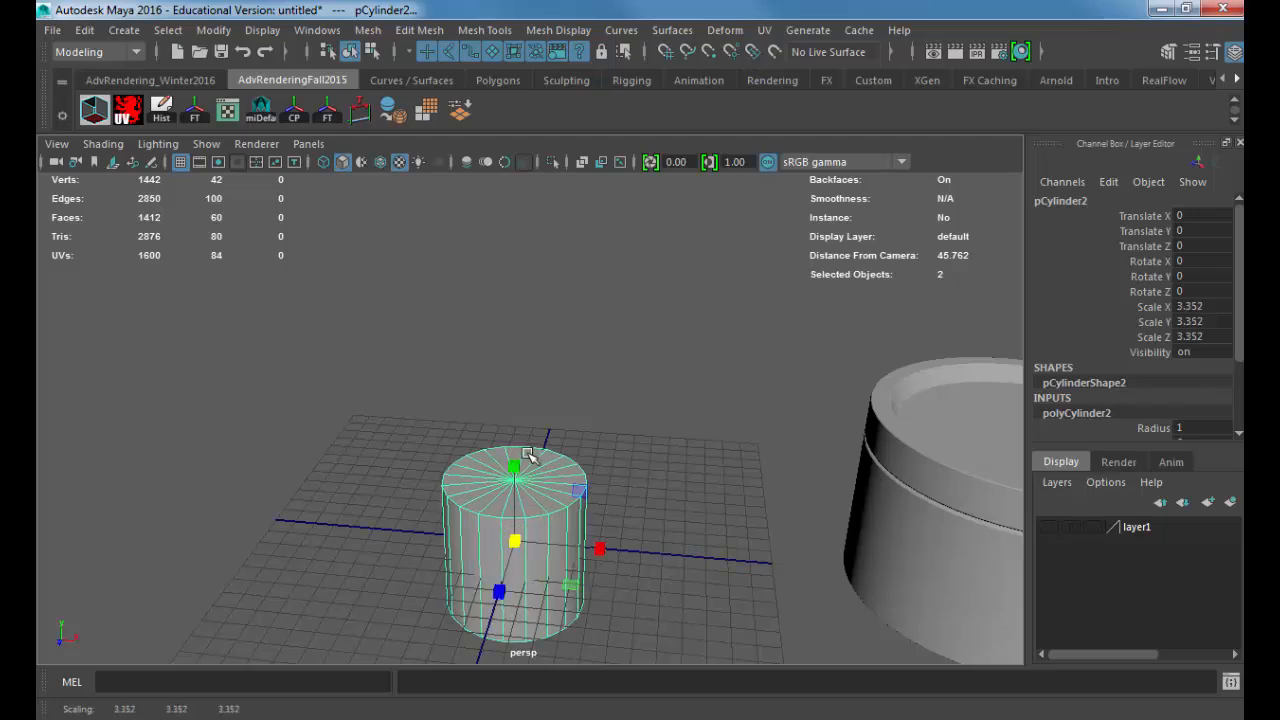
# Step: Stretch the new cylinder to a Scale Y of about 10.619 and raise it to a Translate Y of about 9.17
pyautogui.press('w')
pyautogui.press('r')
pyautogui.moveTo(516, 461); pyautogui.dragTo(512, 240)
pyautogui.press('w')
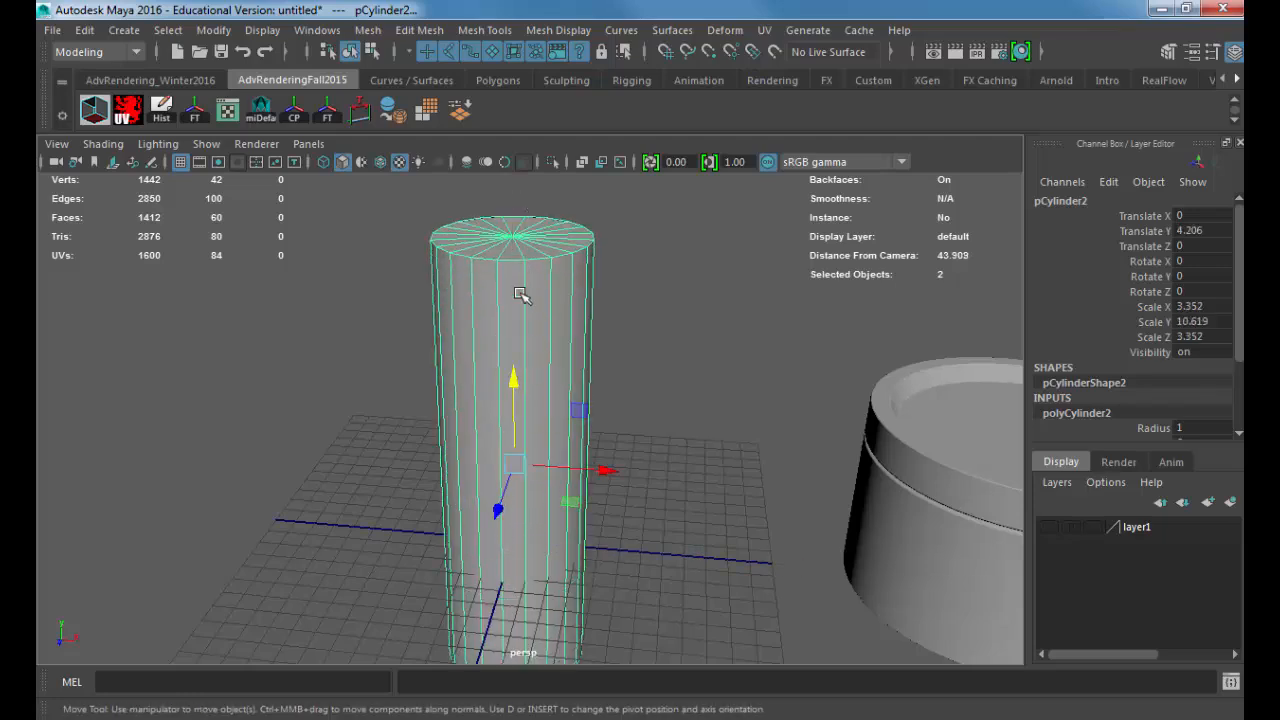
pyautogui.moveTo(512, 385); pyautogui.dragTo(510, 283)
pyautogui.scroll(-3, 461, 368)
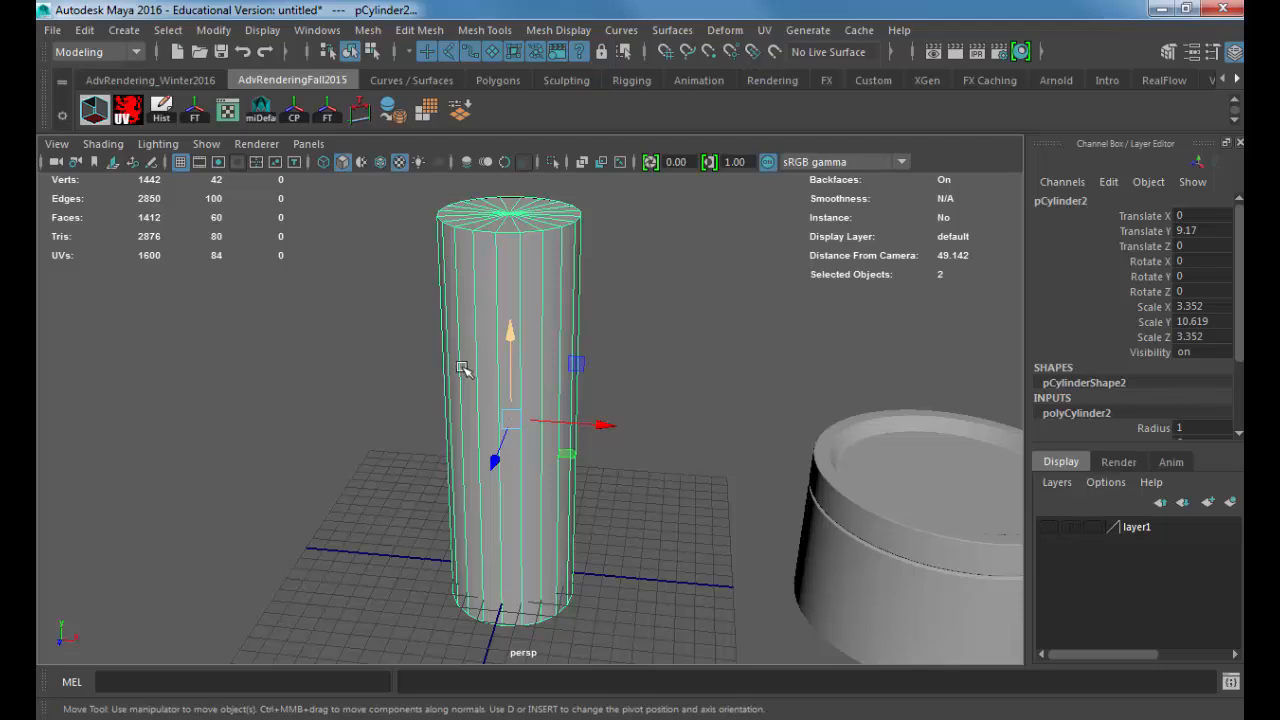
# Step: Slim the tall cylinder to about 2.815 in Scale X and Z and raise it to a Translate Y of about 10.746
pyautogui.press('r')
pyautogui.keyDown('ctrl'); pyautogui.moveTo(510, 340); pyautogui.dragTo(509, 300); pyautogui.keyUp('ctrl')
pyautogui.press('w')
pyautogui.scroll(-3, 510, 333)
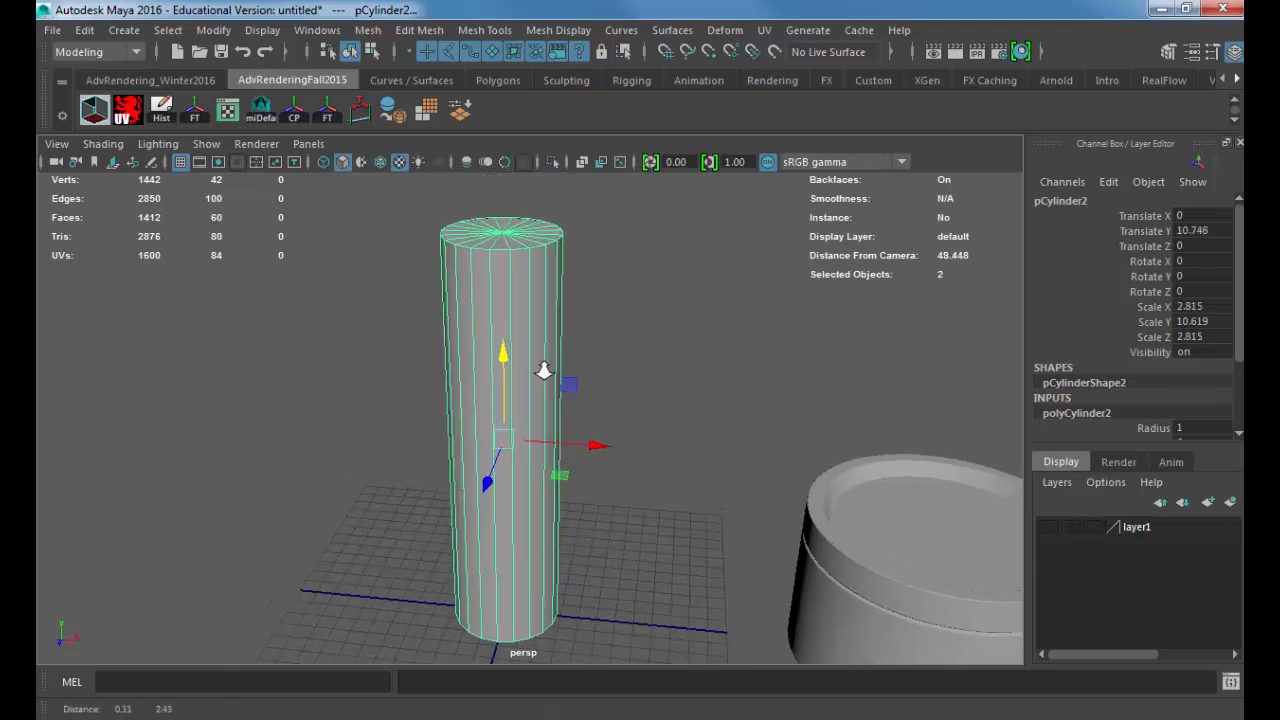
# Step: Set the tall cylinder's Subdivisions Axis to 40 and its Subdivisions Caps to 0
pyautogui.scroll(-3, 1100, 330)
pyautogui.doubleClick(1181, 356)
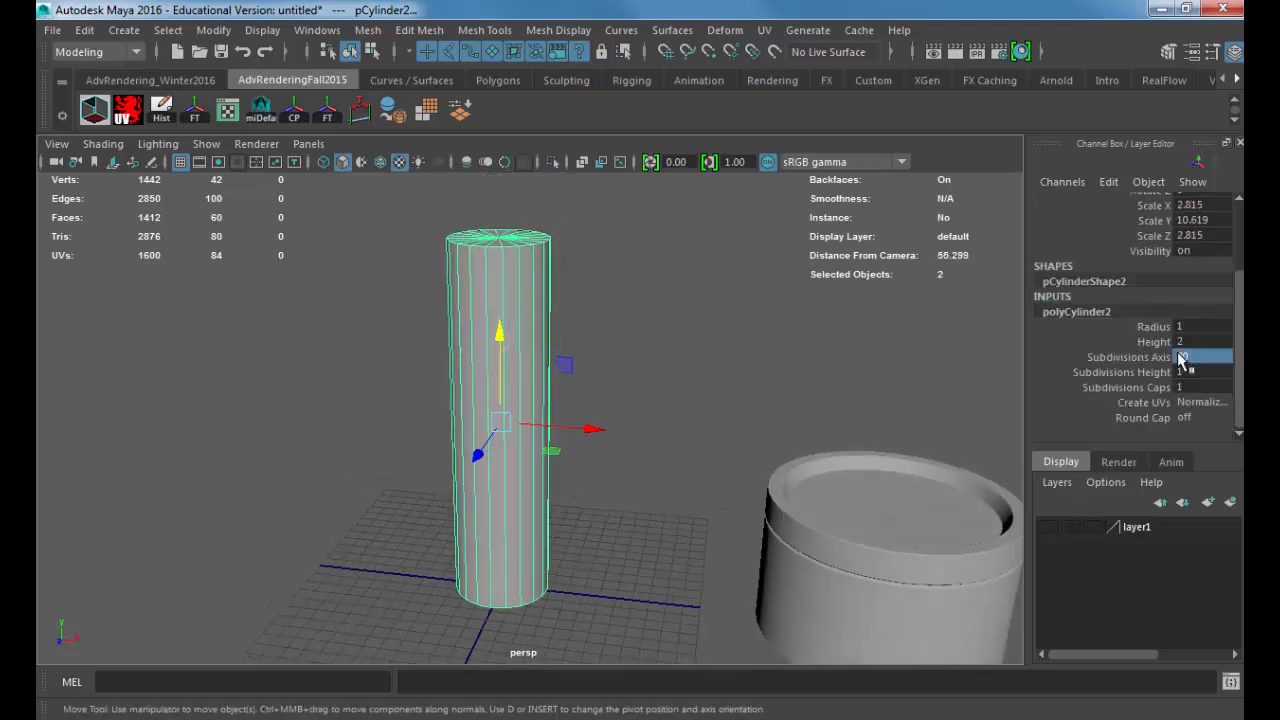
pyautogui.write('4')
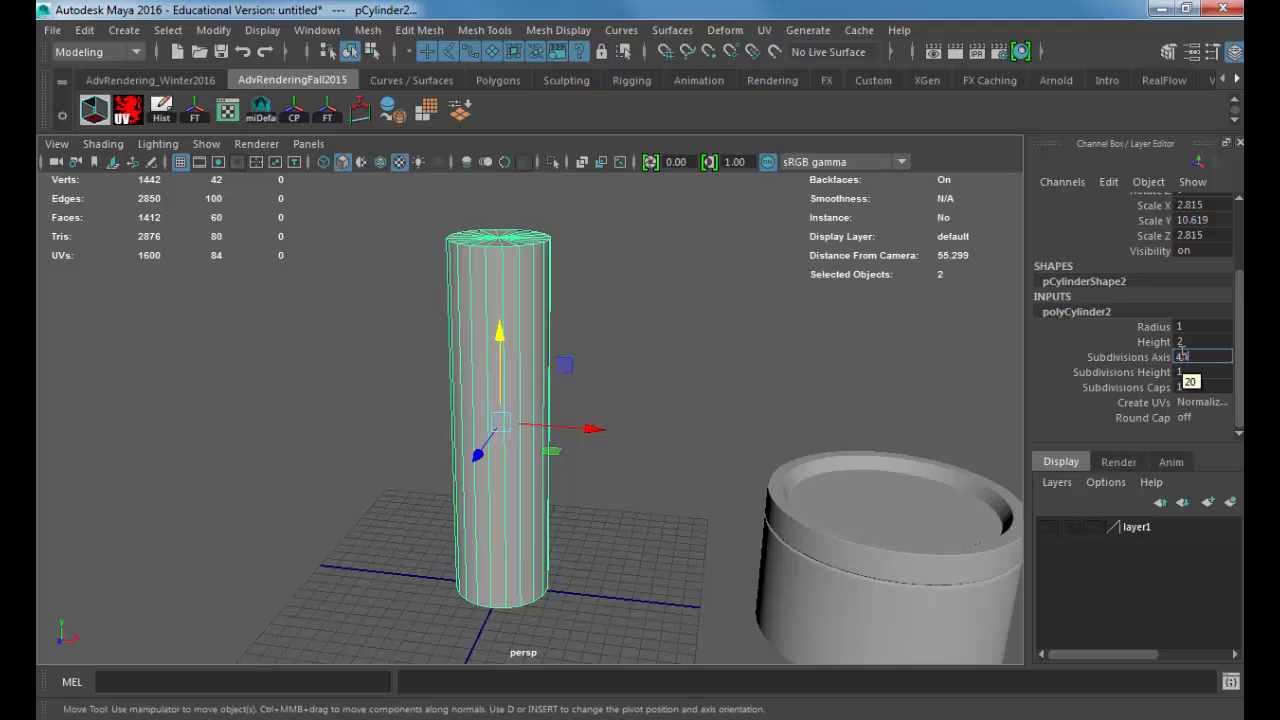
pyautogui.write('0')
pyautogui.press('Return')
pyautogui.doubleClick(1183, 387)
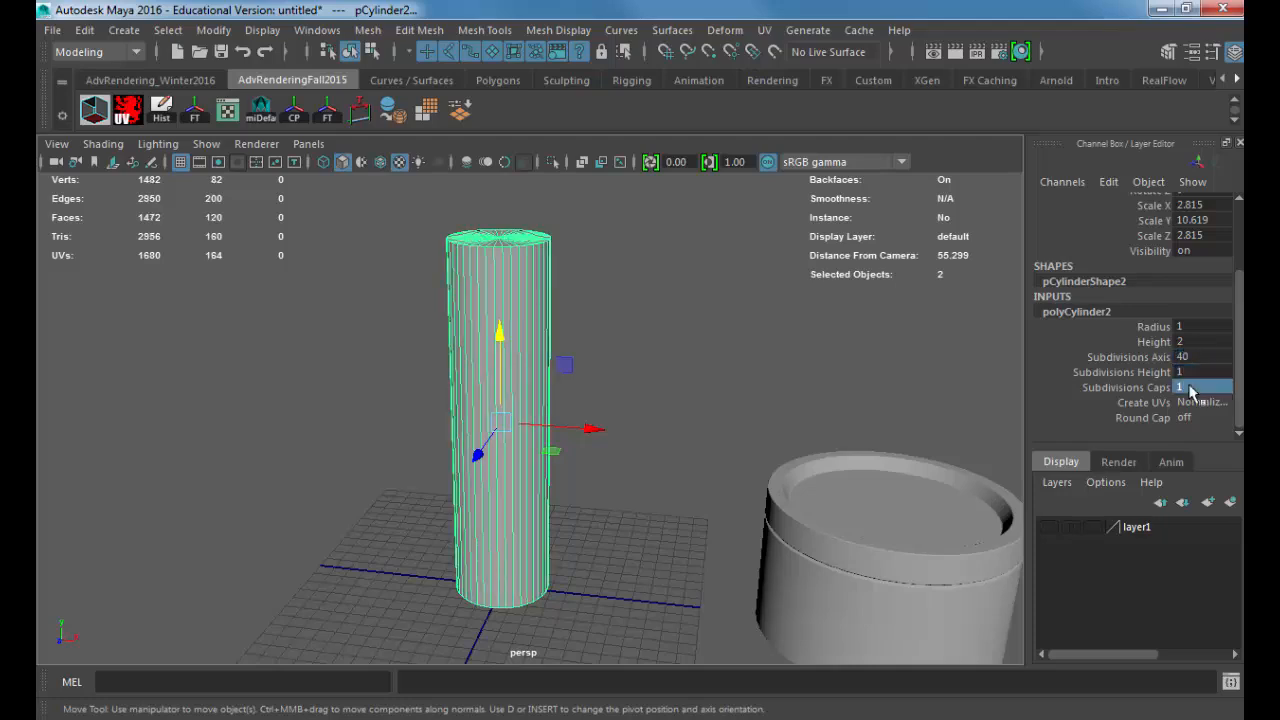
pyautogui.write('0')
pyautogui.press('Return')
# Step: Insert a horizontal edge loop around the upper part of the tall cylinder, a short distance below its top rim
pyautogui.press('f')
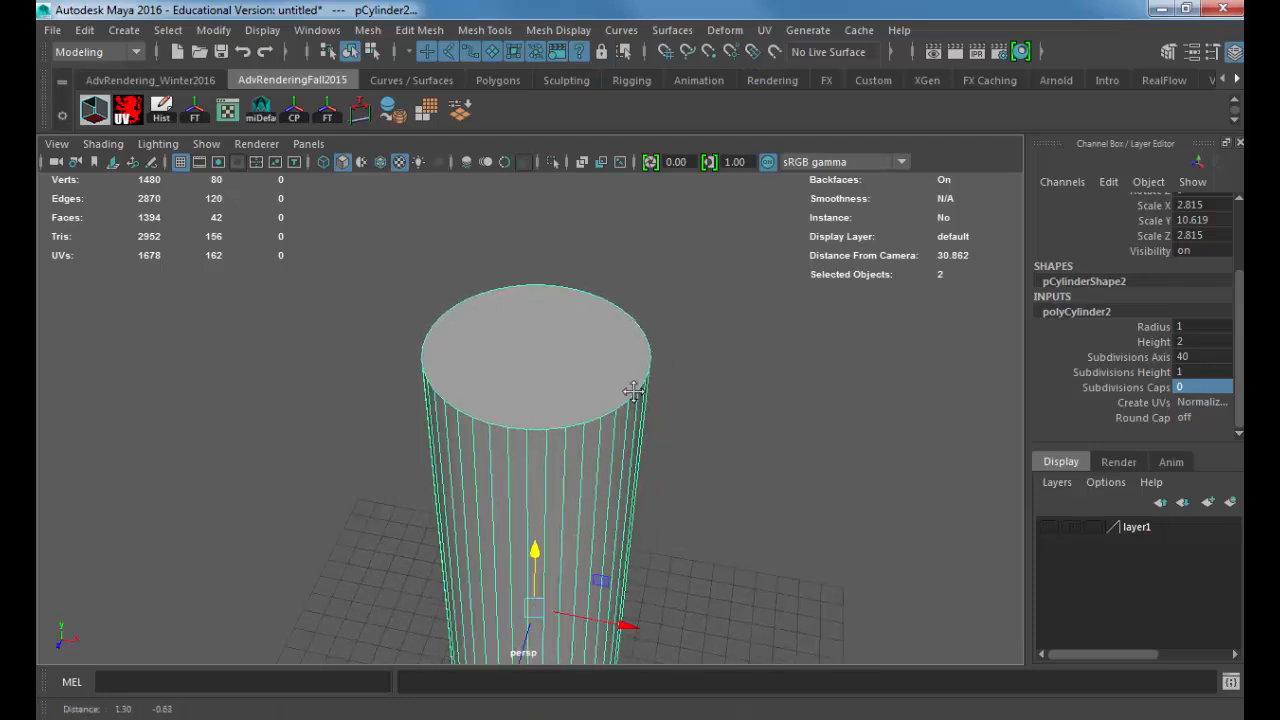
pyautogui.moveTo(546, 193); pyautogui.dragTo(628, 166, button='right')
pyautogui.click(419, 30)
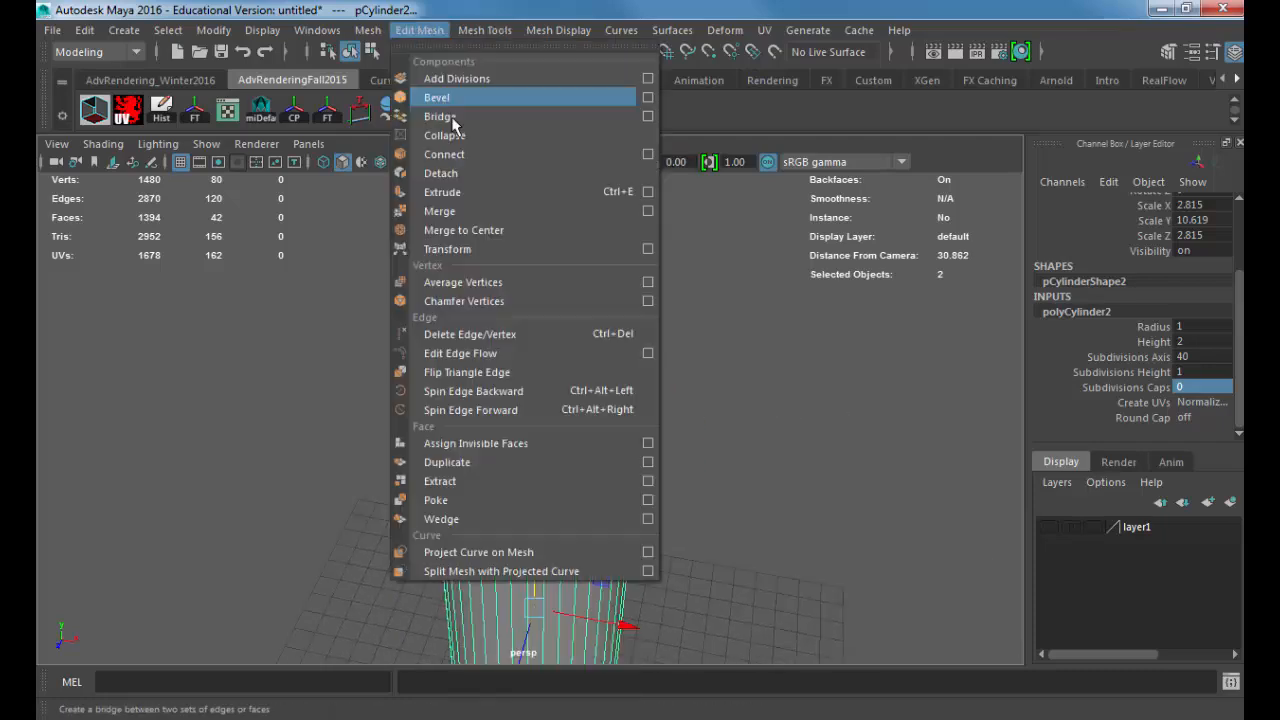
pyautogui.moveTo(483, 32)
pyautogui.click(515, 179)
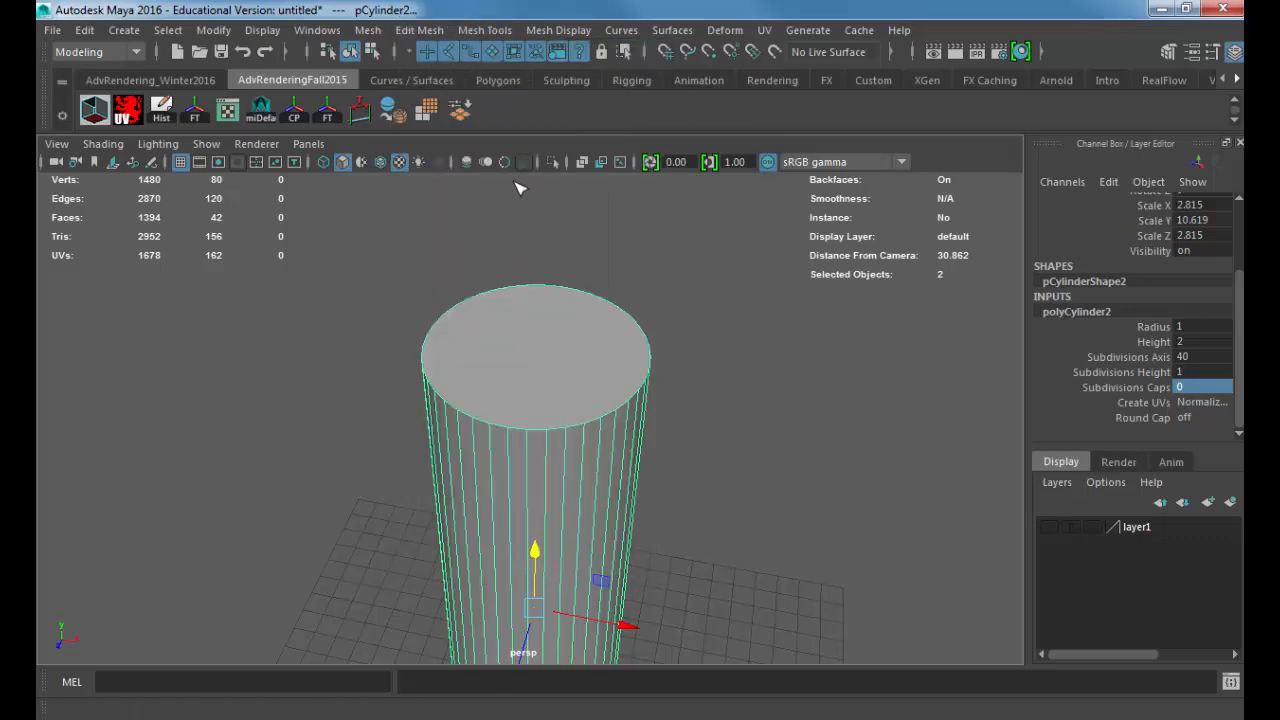
pyautogui.click(534, 320)
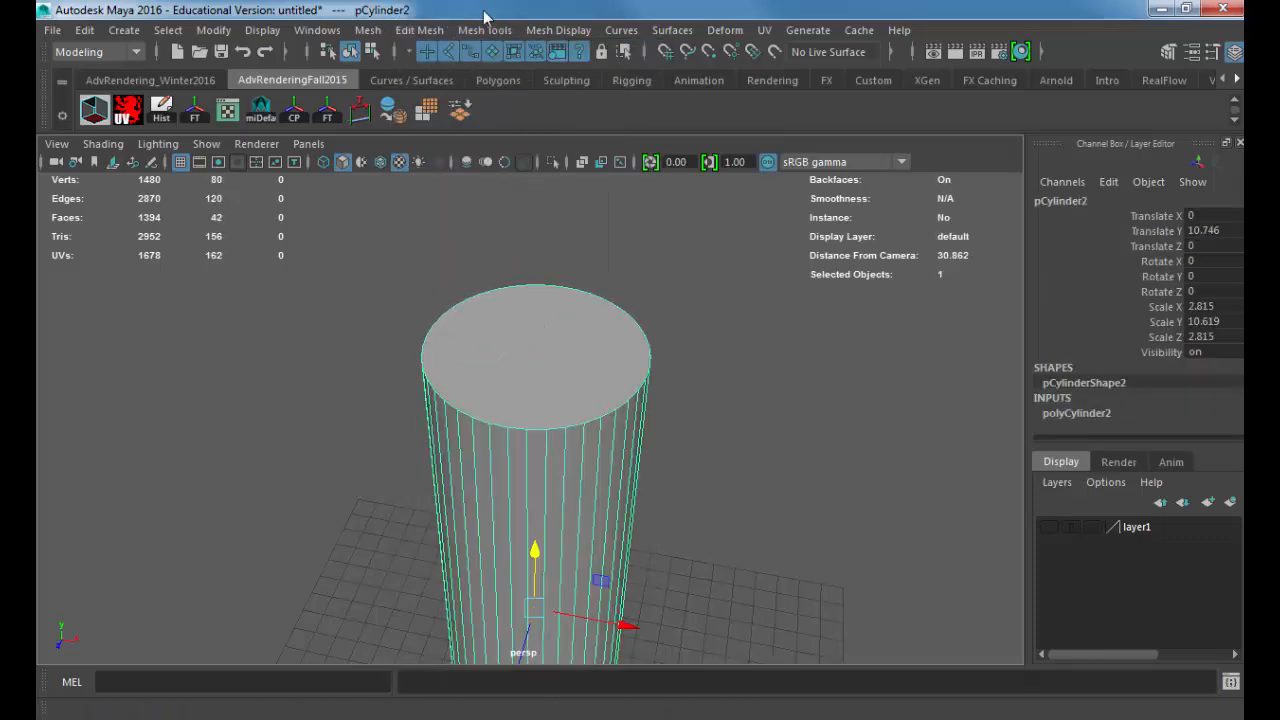
pyautogui.click(485, 30)
pyautogui.click(520, 180)
pyautogui.scroll(5, 516, 387)
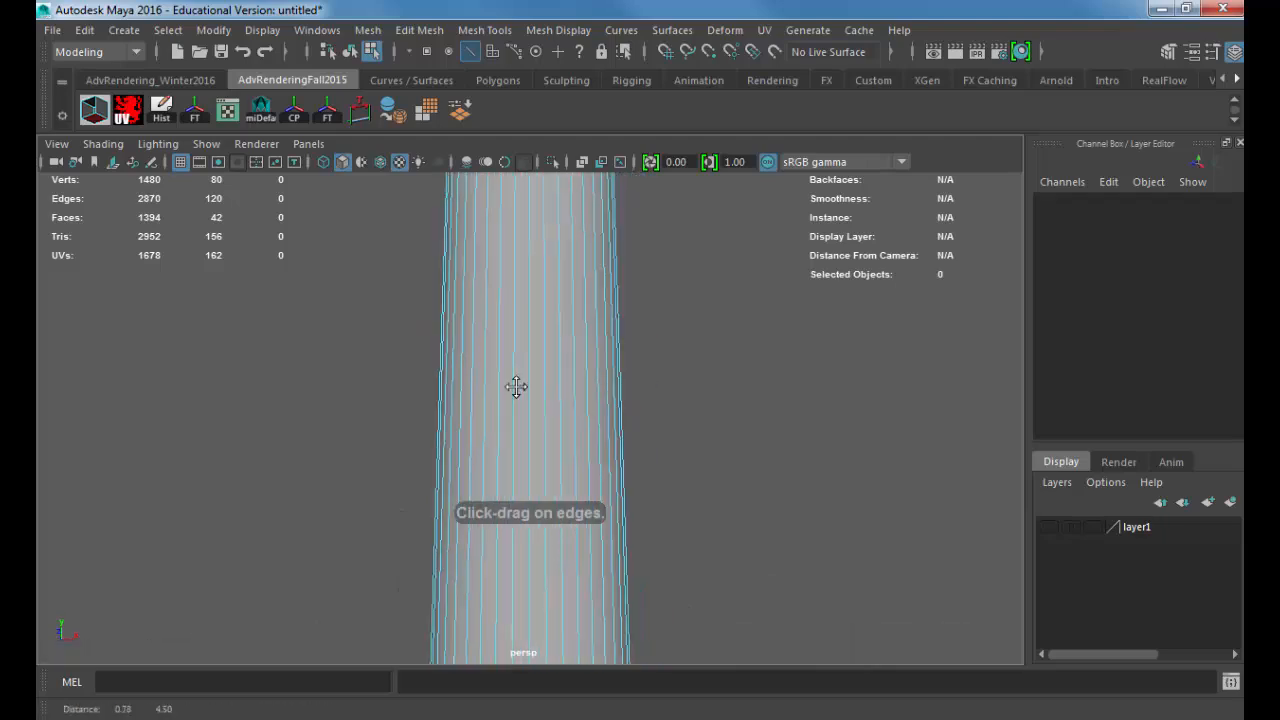
pyautogui.keyDown('alt'); pyautogui.moveTo(516, 387); pyautogui.dragTo(578, 422); pyautogui.keyUp('alt')
pyautogui.keyDown('alt'); pyautogui.moveTo(578, 422); pyautogui.dragTo(582, 463, button='middle'); pyautogui.keyUp('alt')
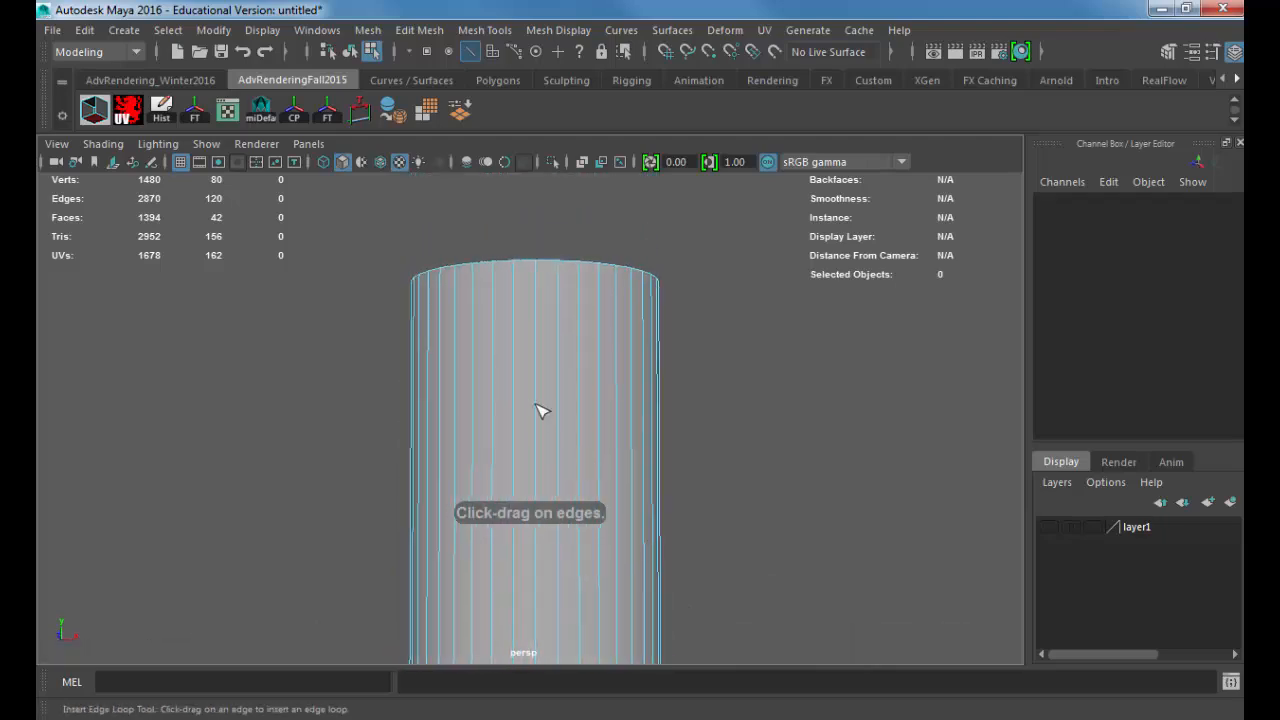
pyautogui.moveTo(537, 410); pyautogui.dragTo(541, 434)
pyautogui.press('w')
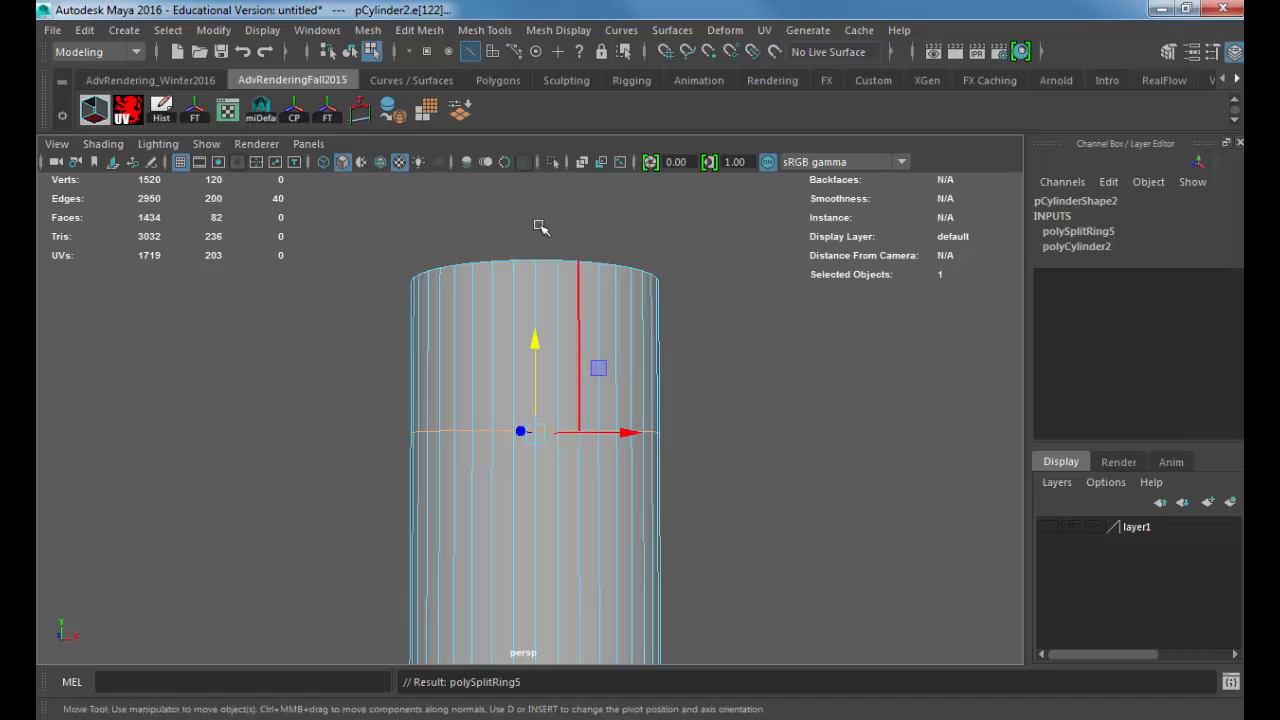
# Step: Bevel the selected edge loop on the tall cylinder with 2 segments
pyautogui.click(428, 33)
pyautogui.moveTo(478, 30)
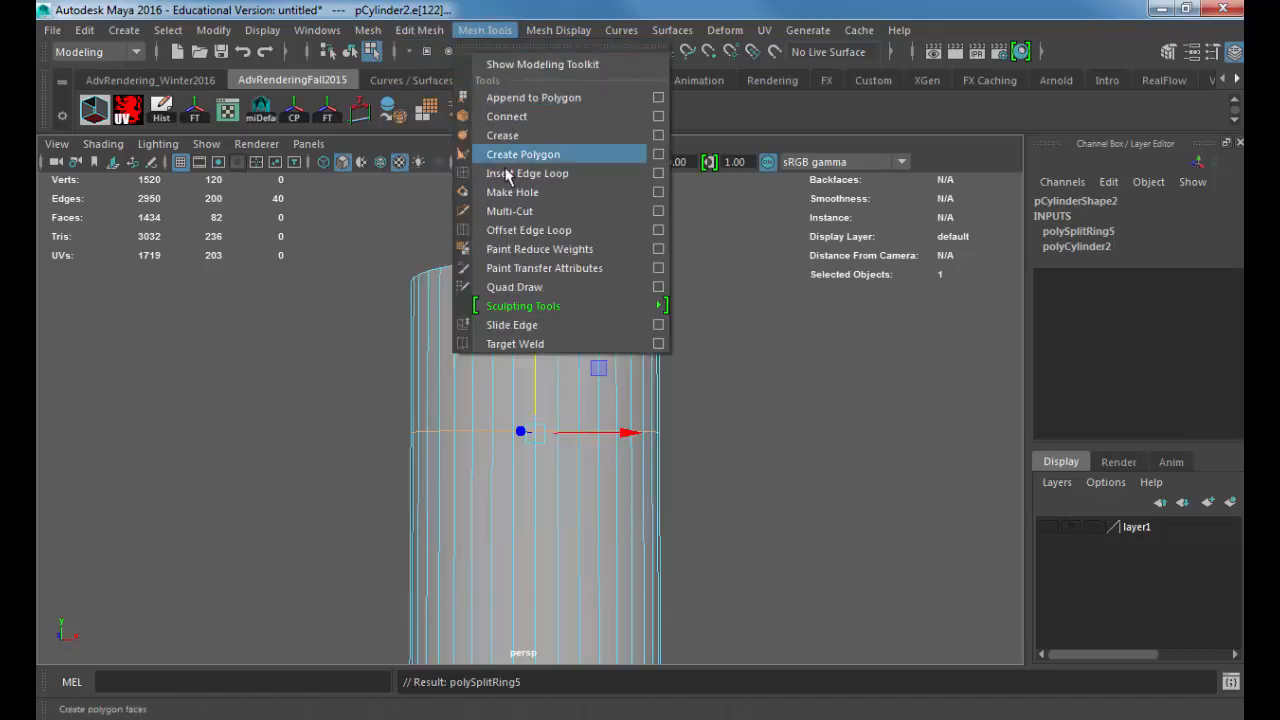
pyautogui.moveTo(420, 30)
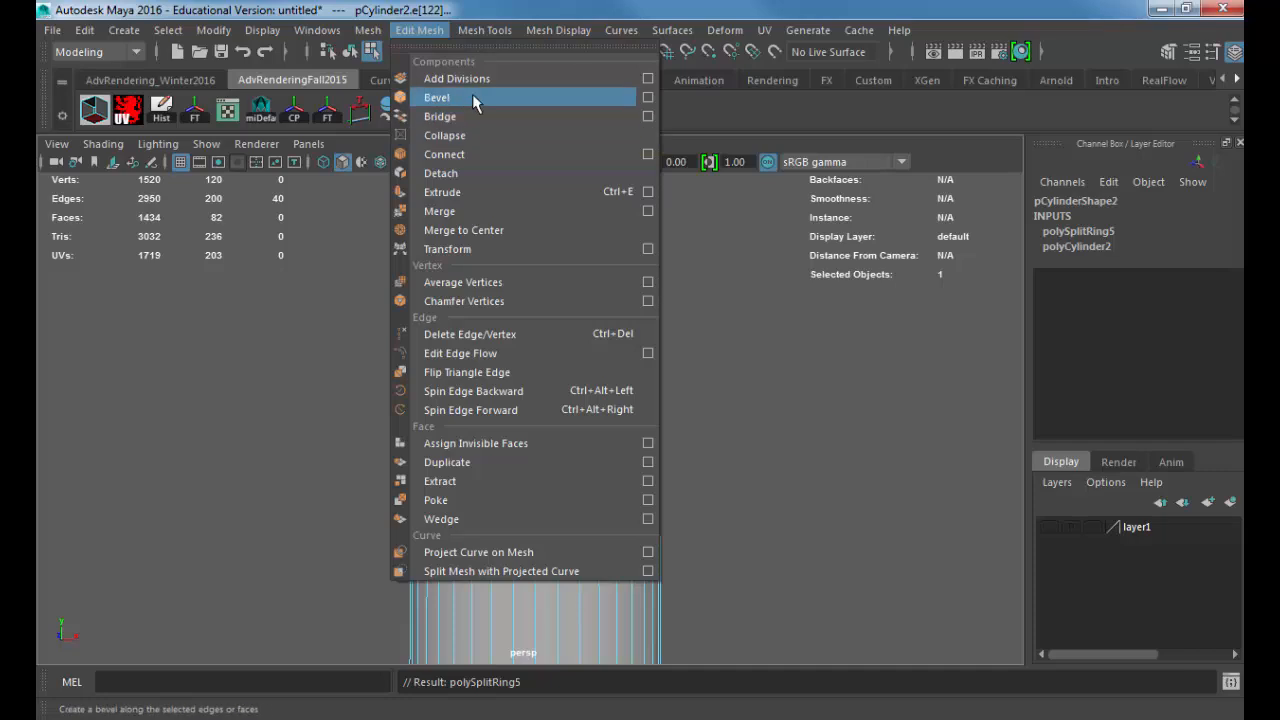
pyautogui.click(476, 100)
pyautogui.click(865, 456)
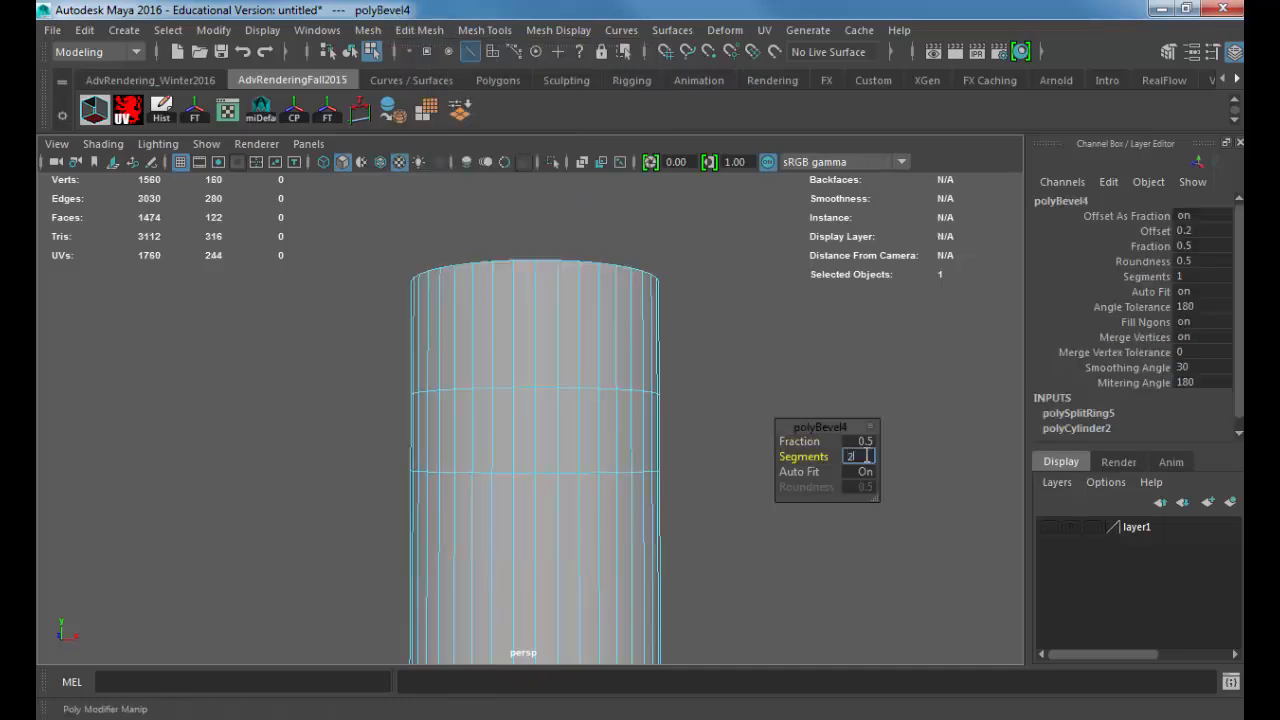
pyautogui.write('2')
pyautogui.press('Return')
# Step: Narrow the edge loop's bevel by setting its Fraction to 0.05
pyautogui.click(860, 441)
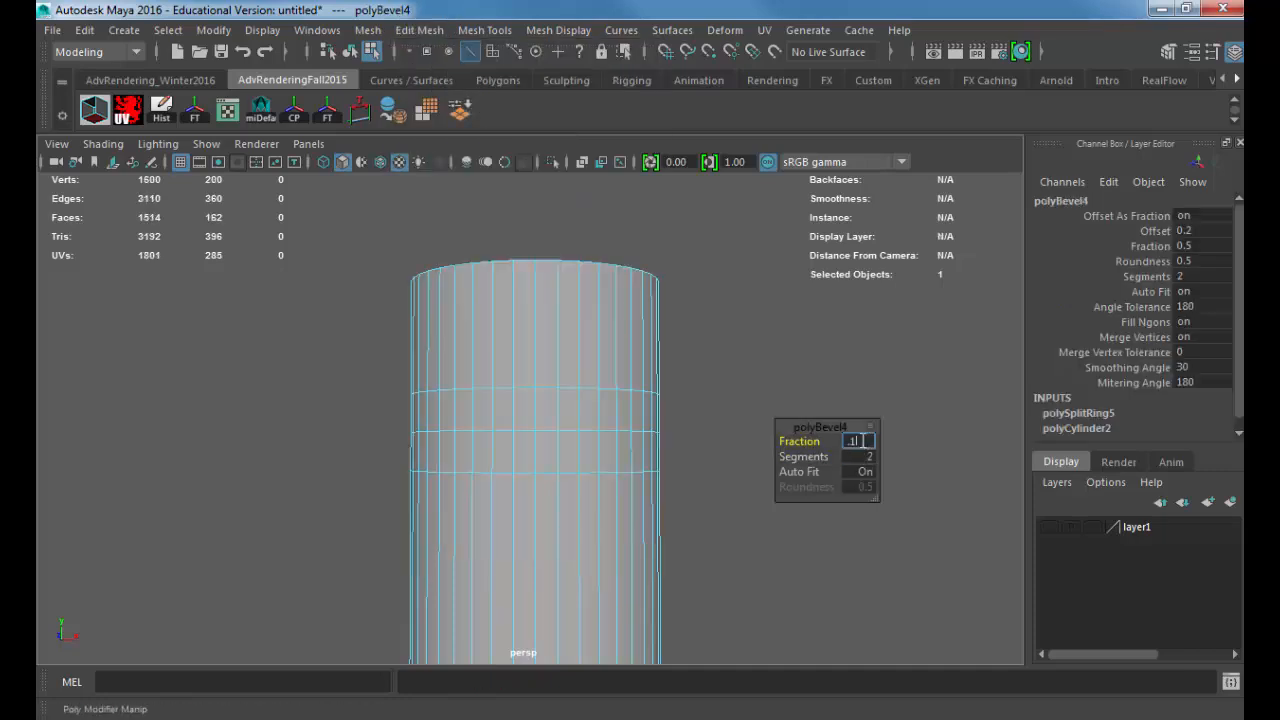
pyautogui.write('.1')
pyautogui.press('Return')
pyautogui.write('.05')
pyautogui.press('Return')
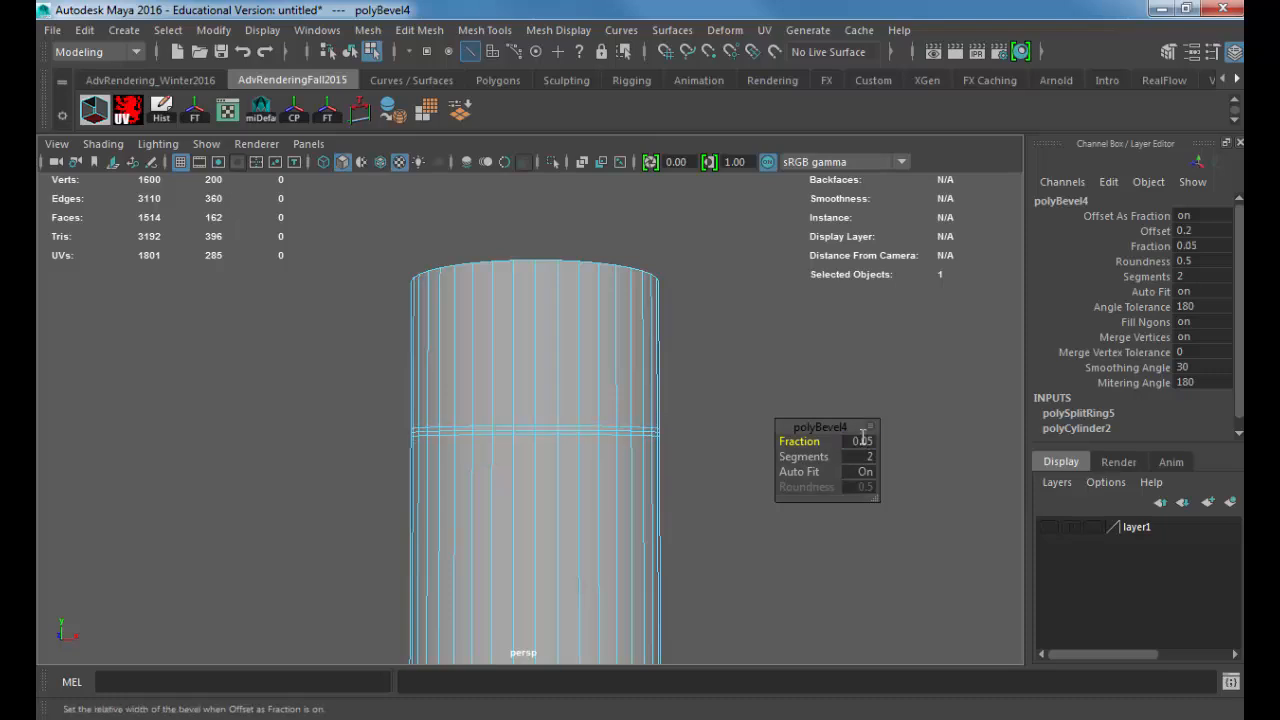
# Step: Select the middle edge loop of the bevel and scale it inward to form a groove for the cap seam
pyautogui.scroll(3, 620, 481)
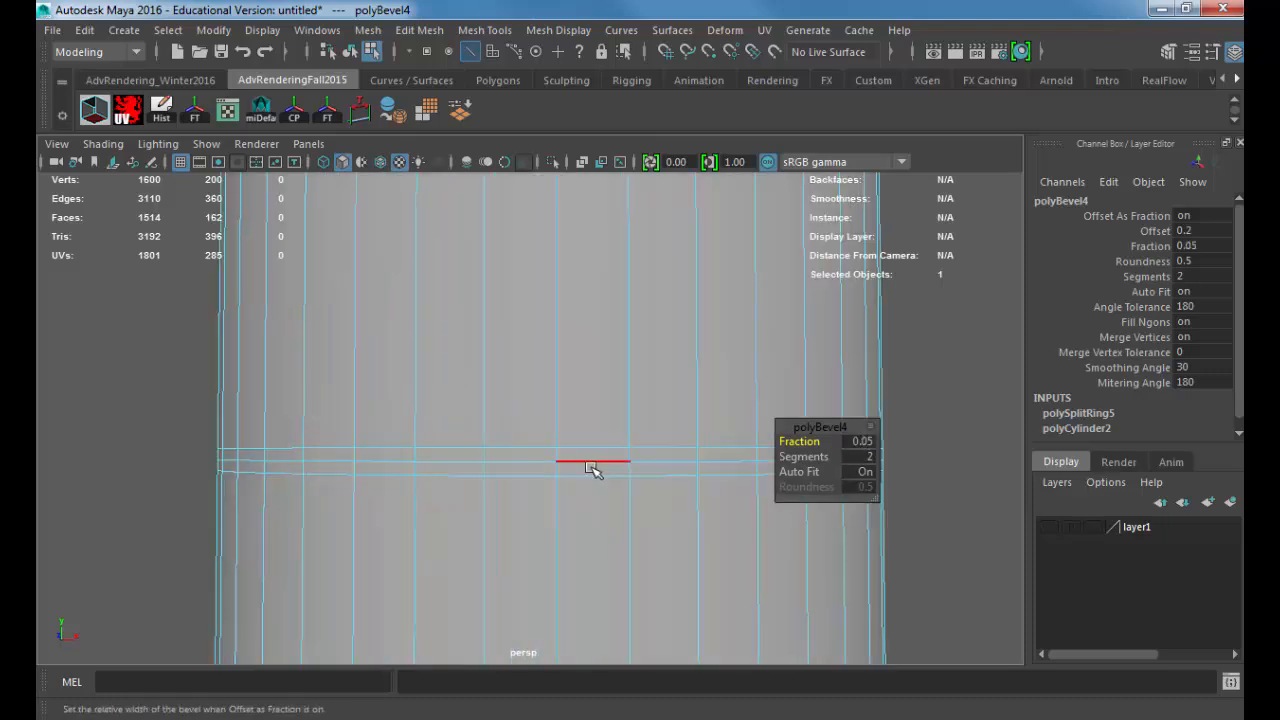
pyautogui.doubleClick(592, 462)
pyautogui.press('r')
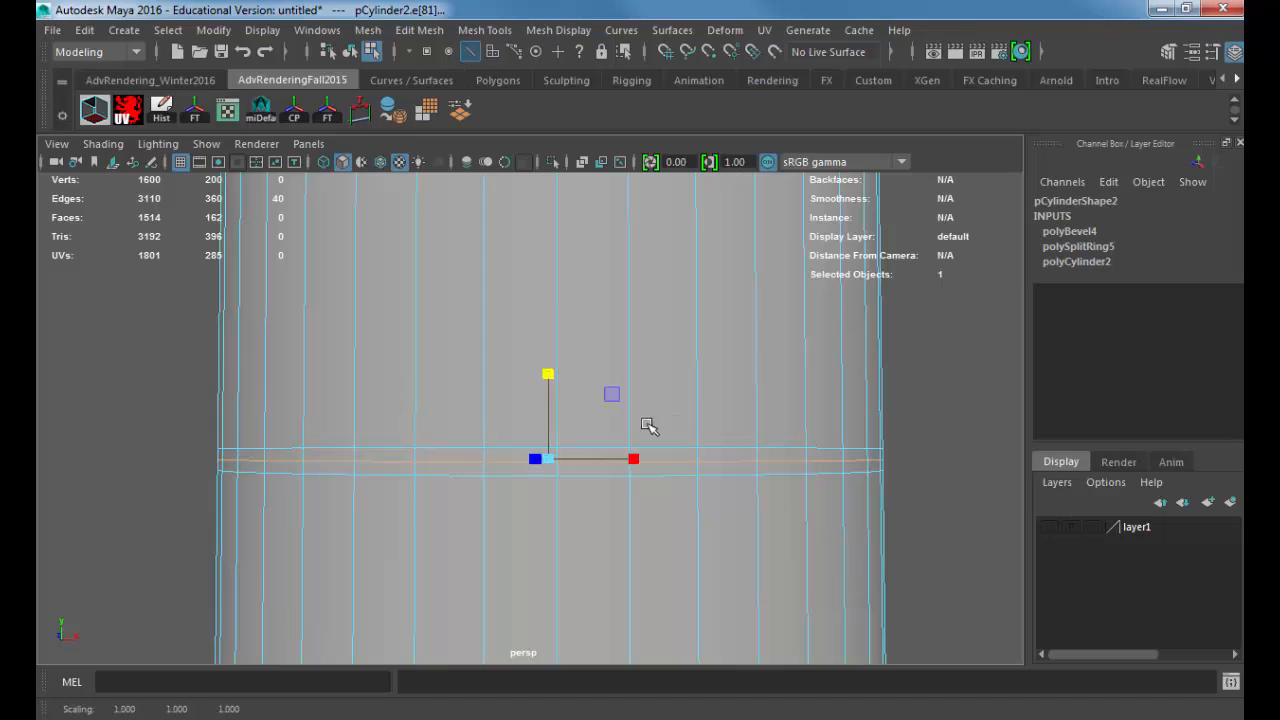
pyautogui.keyDown('alt'); pyautogui.moveTo(621, 441); pyautogui.dragTo(598, 462); pyautogui.keyUp('alt')
pyautogui.keyDown('alt'); pyautogui.moveTo(474, 556); pyautogui.dragTo(538, 476, button='middle'); pyautogui.keyUp('alt')
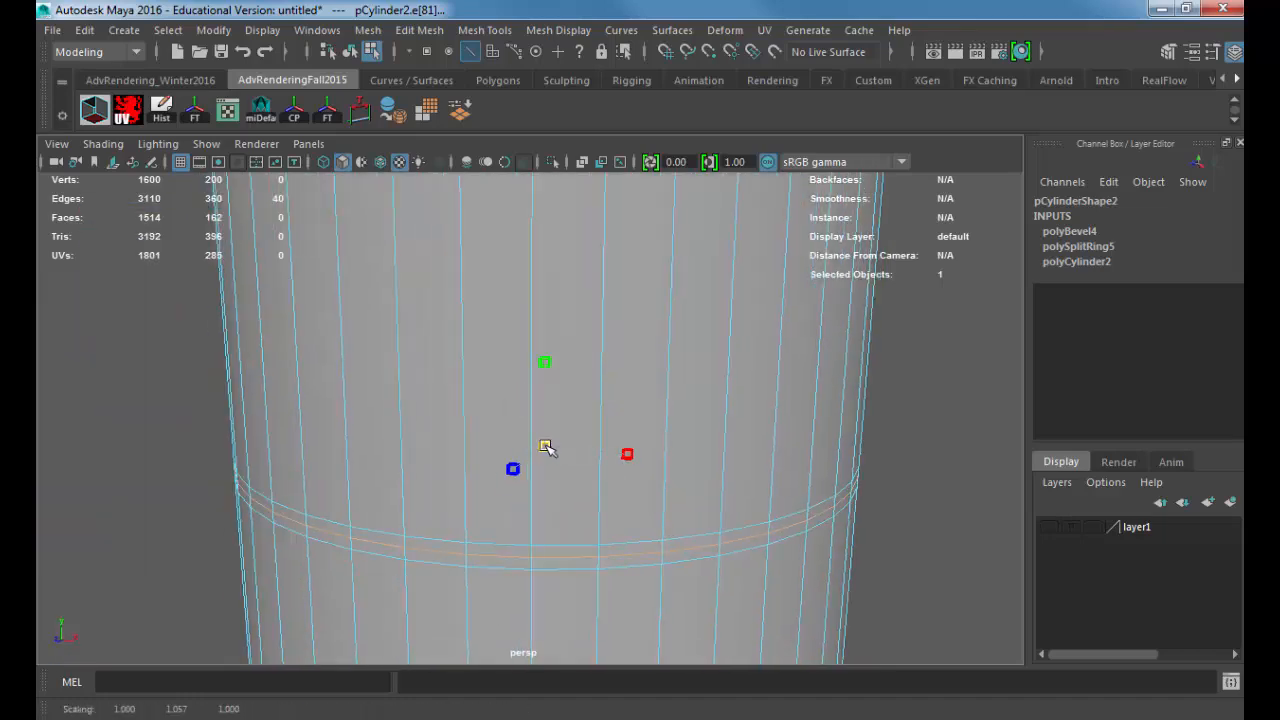
pyautogui.moveTo(546, 449); pyautogui.dragTo(532, 449)
pyautogui.keyDown('alt'); pyautogui.moveTo(562, 456); pyautogui.dragTo(573, 451); pyautogui.keyUp('alt')
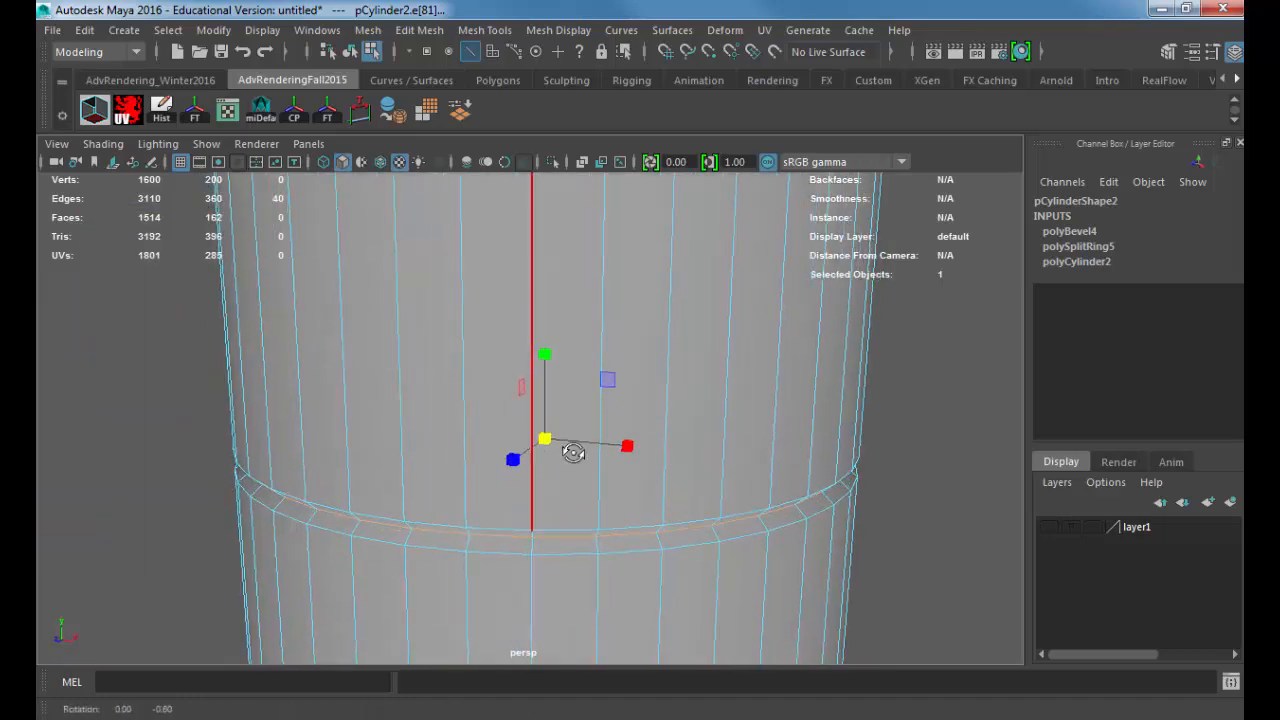
pyautogui.keyDown('alt'); pyautogui.moveTo(573, 451); pyautogui.dragTo(471, 500, button='right'); pyautogui.keyUp('alt')
pyautogui.keyDown('alt'); pyautogui.moveTo(471, 500); pyautogui.dragTo(468, 280, button='middle'); pyautogui.keyUp('alt')
pyautogui.keyDown('alt'); pyautogui.moveTo(470, 560); pyautogui.dragTo(489, 380, button='middle'); pyautogui.keyUp('alt')
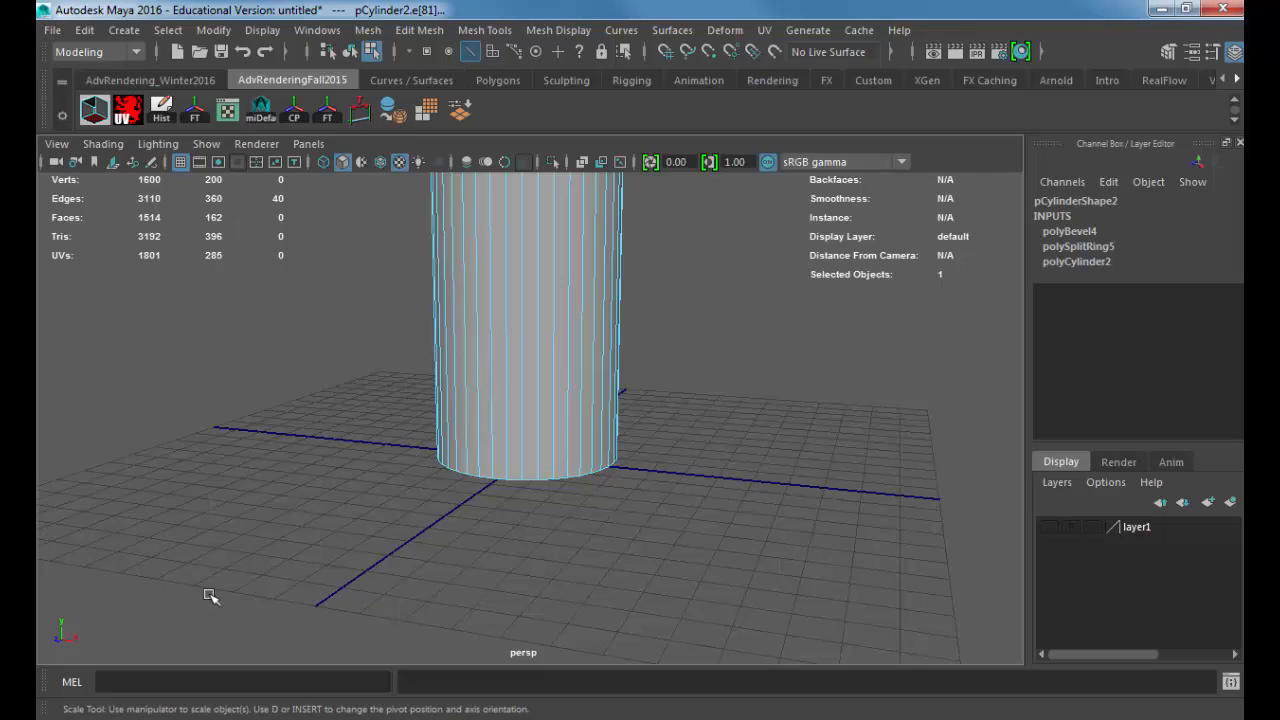
# Step: Switch to Internet Explorer, search Google Images for "shaving cream can" and enlarge the drawn can and the Gillette Foamy can as references
pyautogui.click(146, 718)
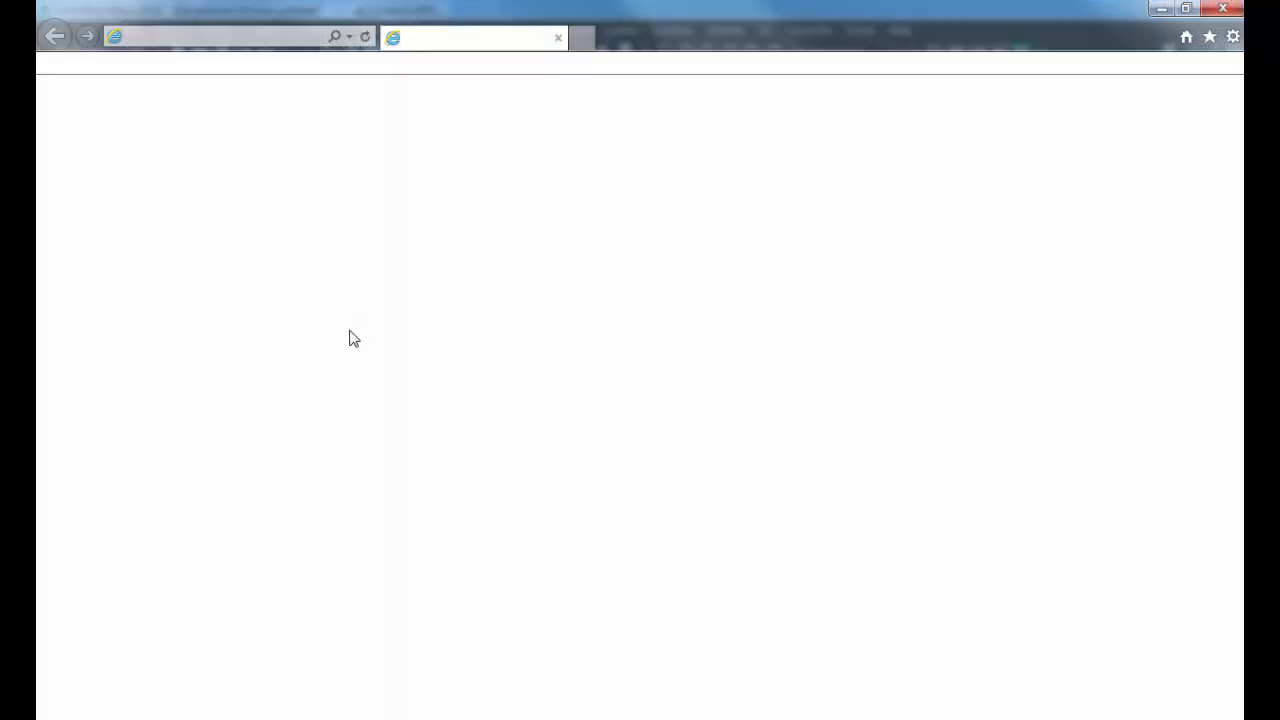
pyautogui.write('shaving cream can')
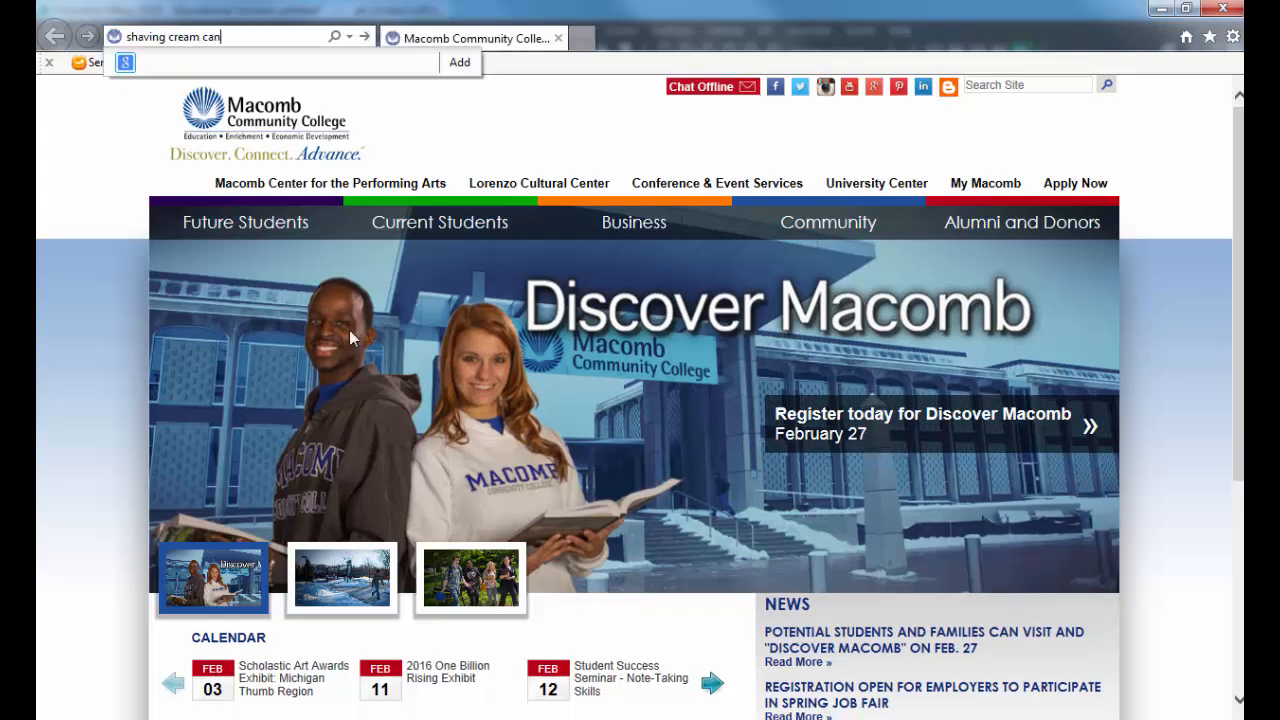
pyautogui.press('Return')
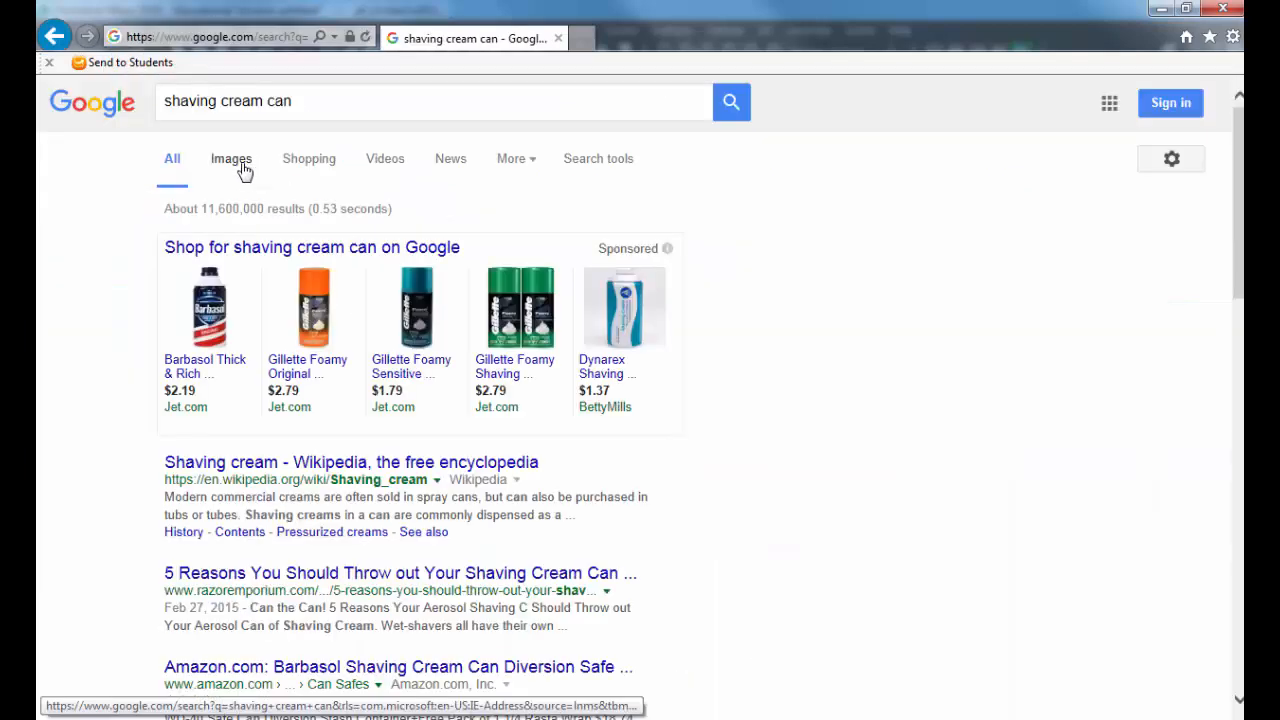
pyautogui.click(241, 162)
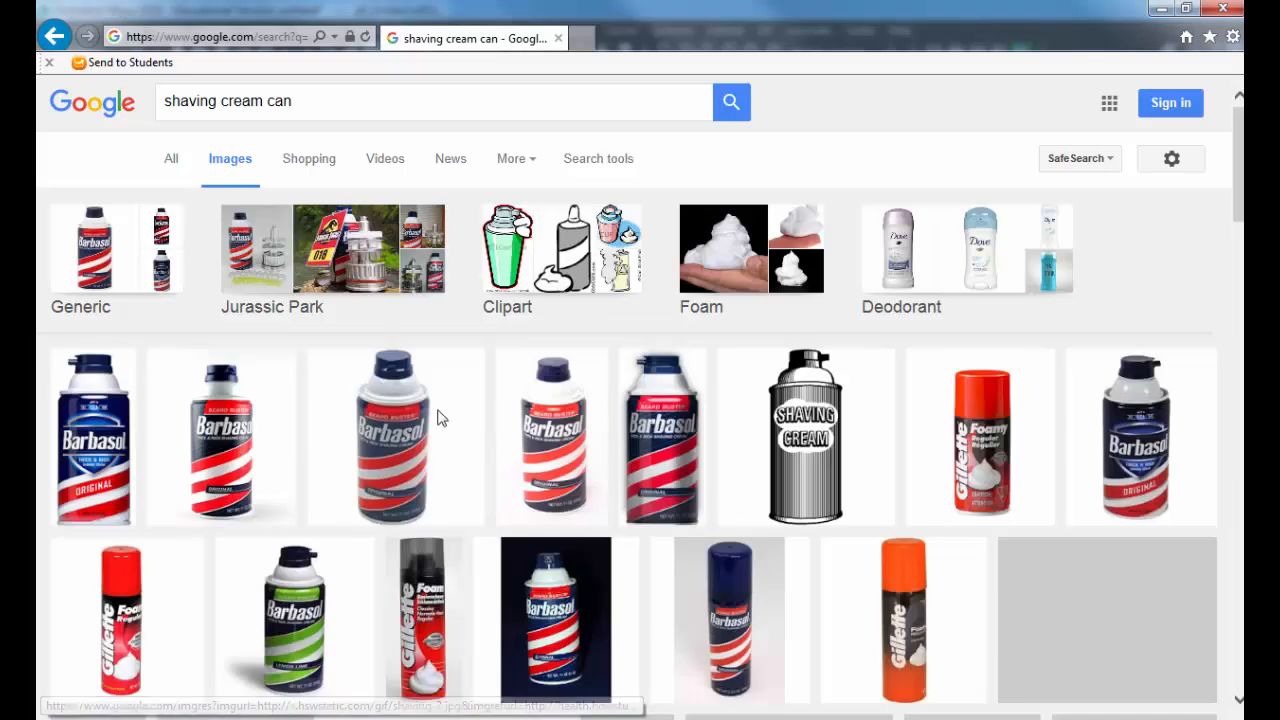
pyautogui.click(805, 470)
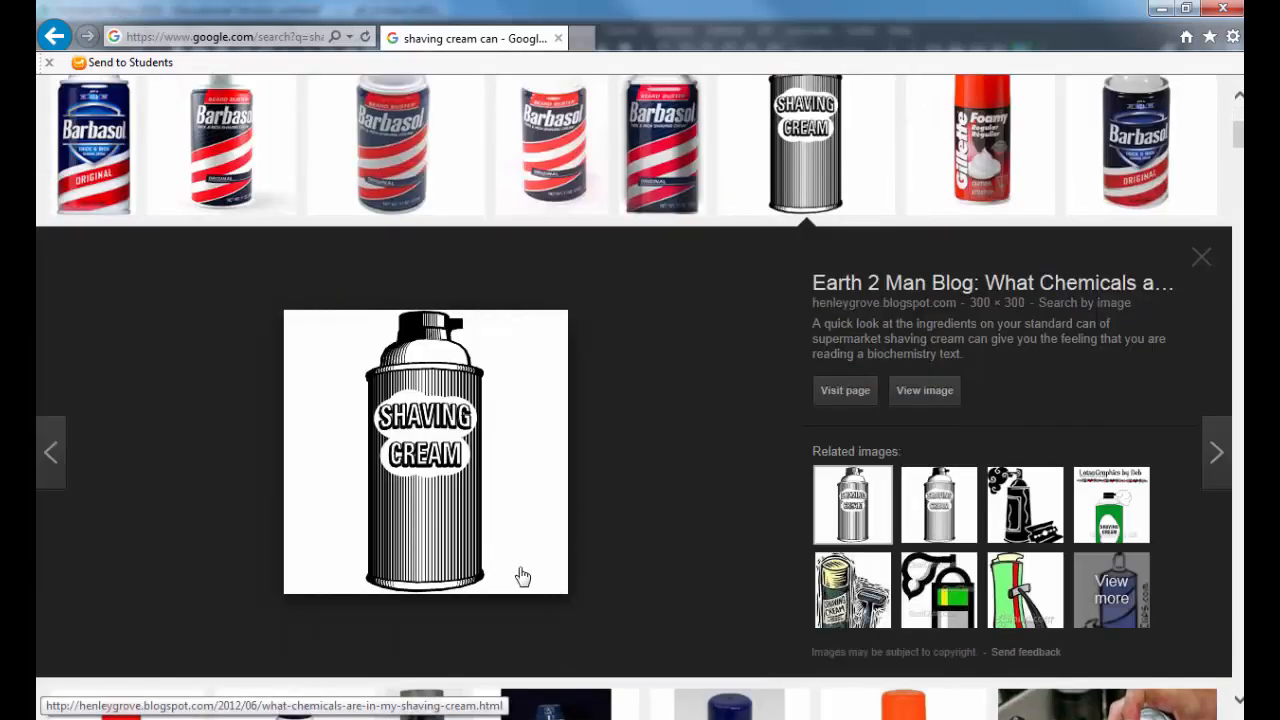
pyautogui.click(1036, 178)
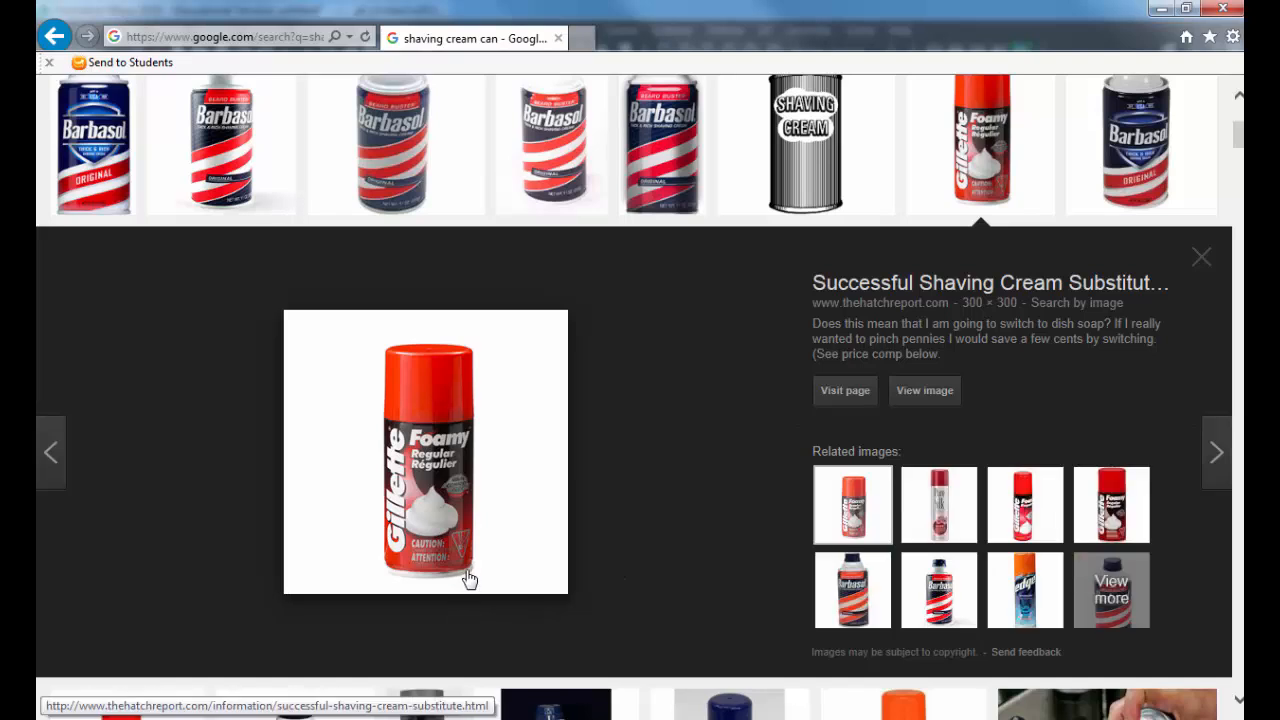
# Step: Switch back to Maya and select the whole tall cylinder in object mode with its base in view
pyautogui.hotkey('alt', 'Tab')
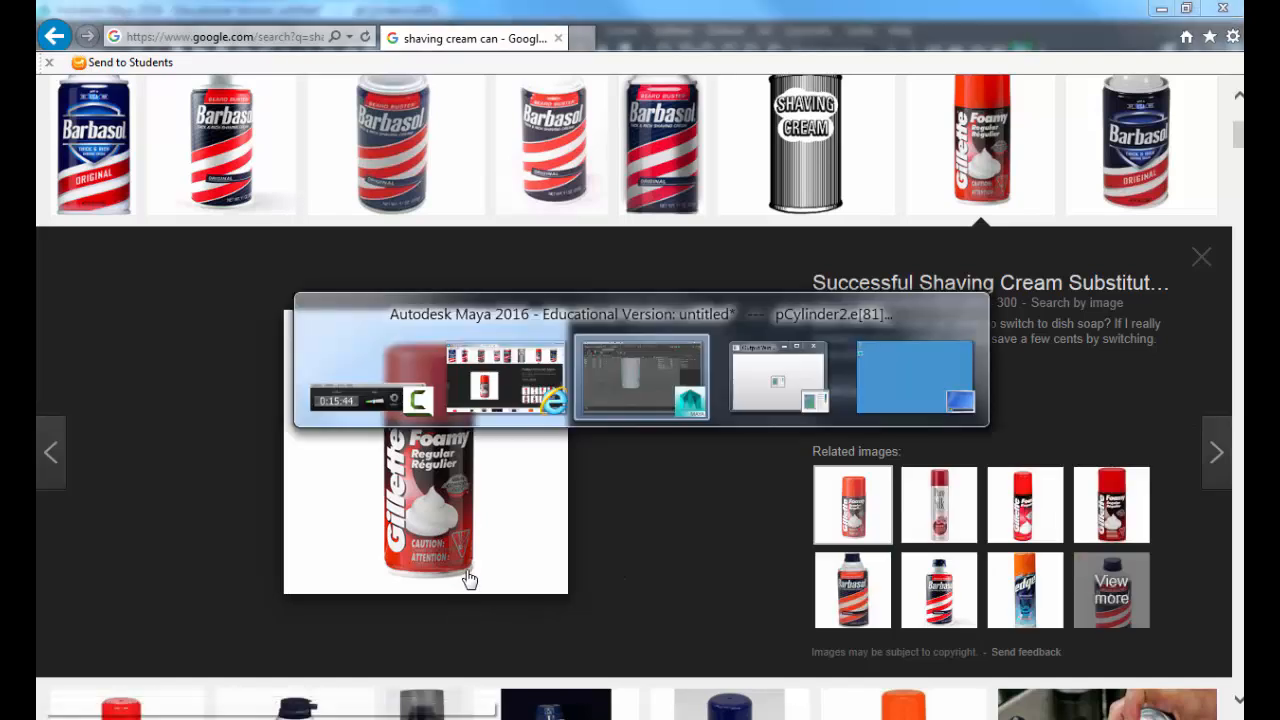
pyautogui.scroll(5, 593, 430)
pyautogui.moveTo(593, 430); pyautogui.dragTo(629, 391, button='right')
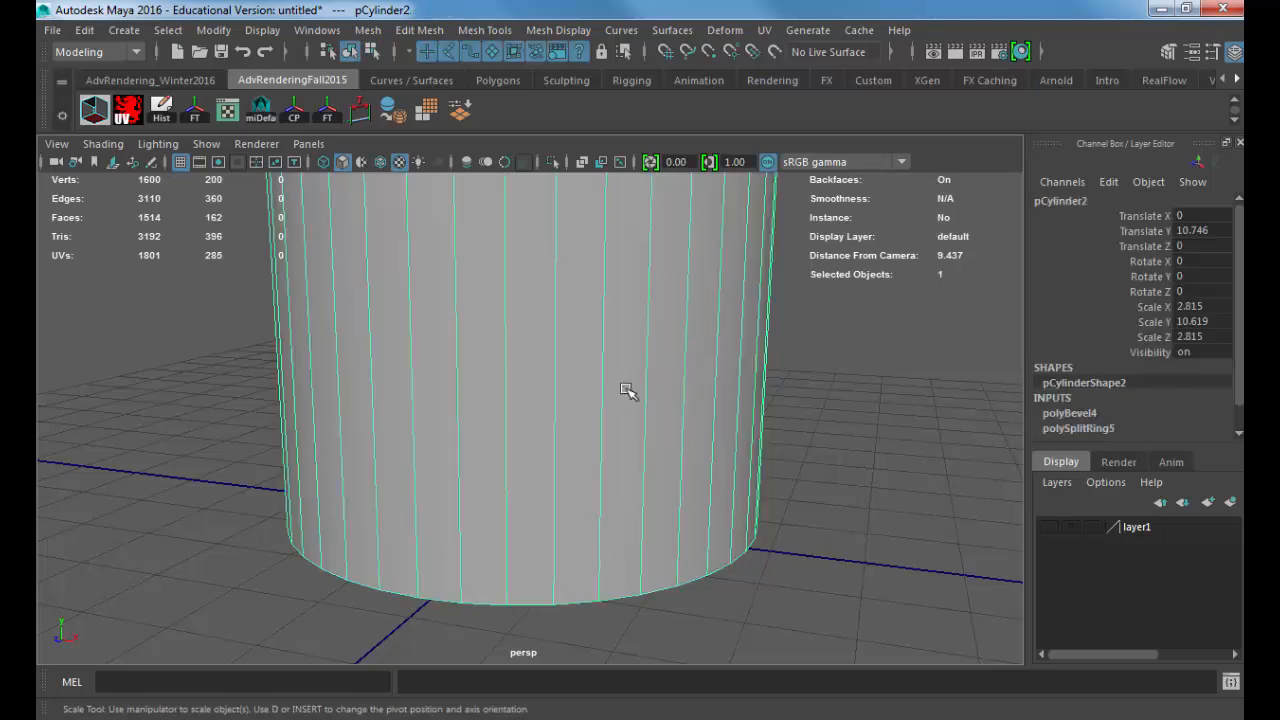
# Step: Insert a horizontal edge loop around the tall cylinder just above its base with the Insert Edge Loop tool
pyautogui.click(446, 30)
pyautogui.moveTo(462, 30)
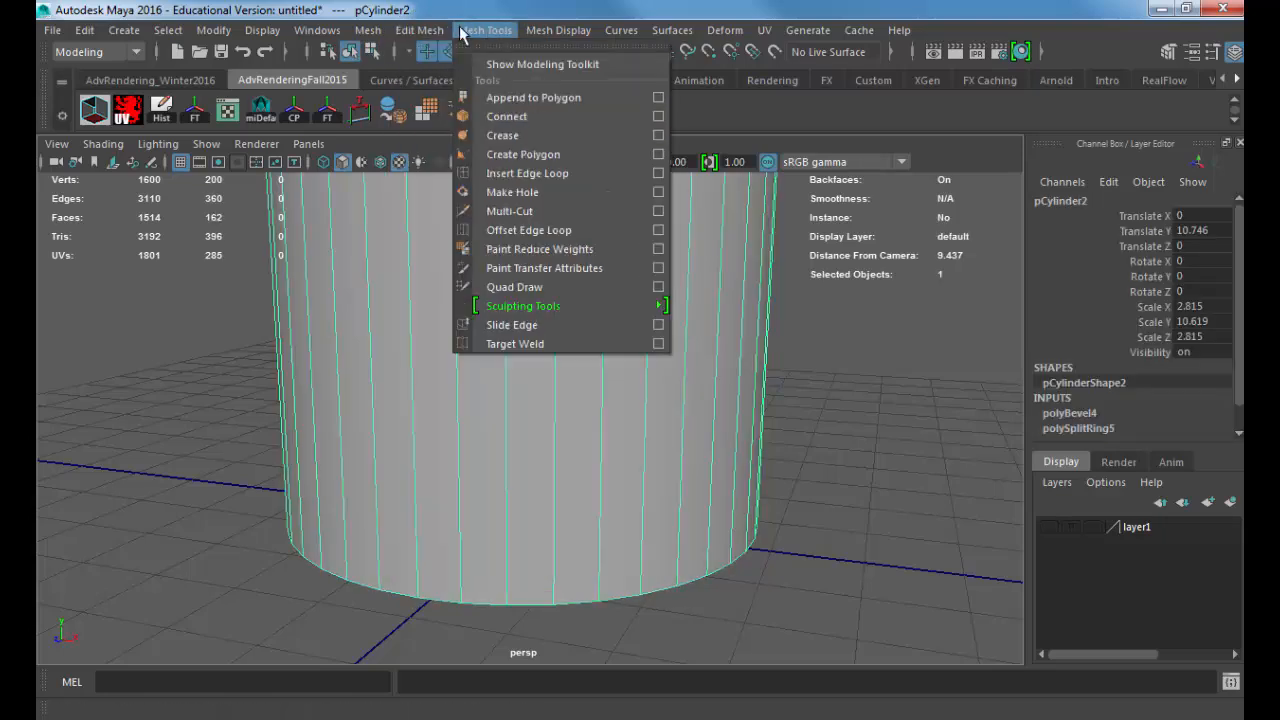
pyautogui.click(527, 176)
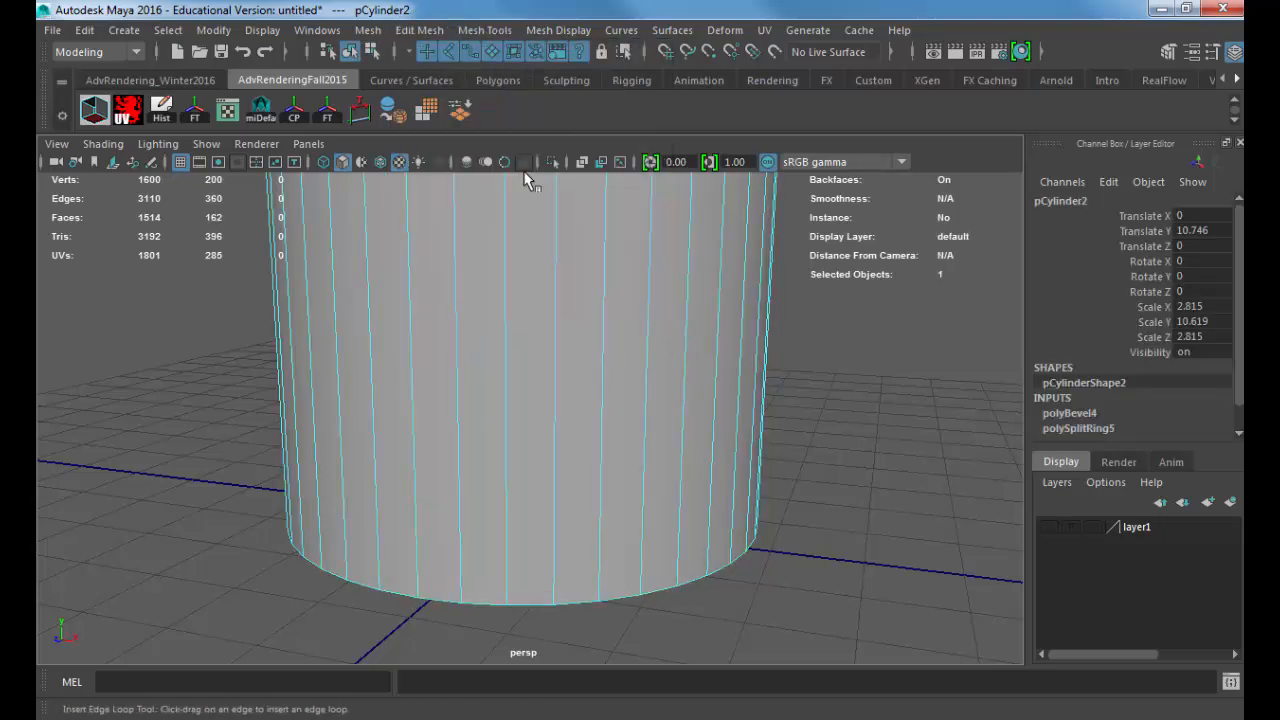
pyautogui.click(559, 589)
pyautogui.moveTo(552, 580); pyautogui.dragTo(524, 555)
pyautogui.keyDown('alt'); pyautogui.moveTo(524, 555); pyautogui.dragTo(575, 542, button='right'); pyautogui.keyUp('alt')
pyautogui.keyDown('alt'); pyautogui.moveTo(575, 542); pyautogui.dragTo(575, 554); pyautogui.keyUp('alt')
pyautogui.press('w')
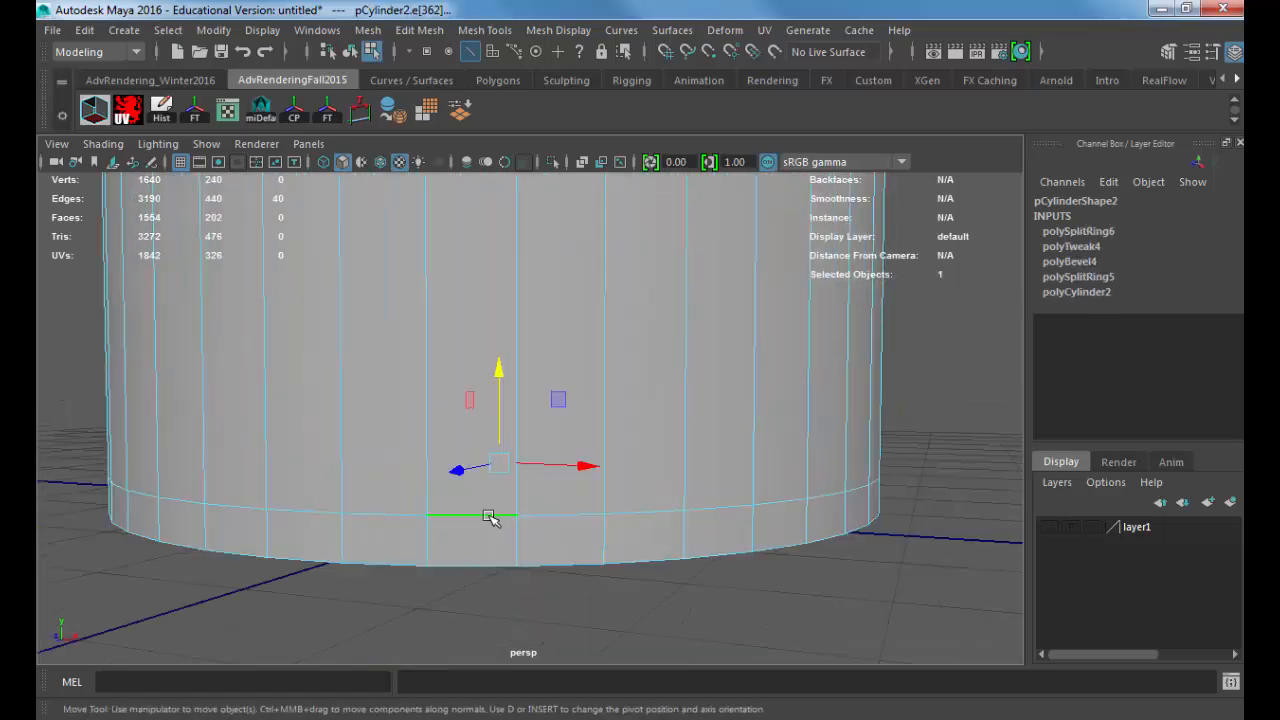
# Step: Bevel the new edge loop near the base with 2 segments
pyautogui.click(425, 30)
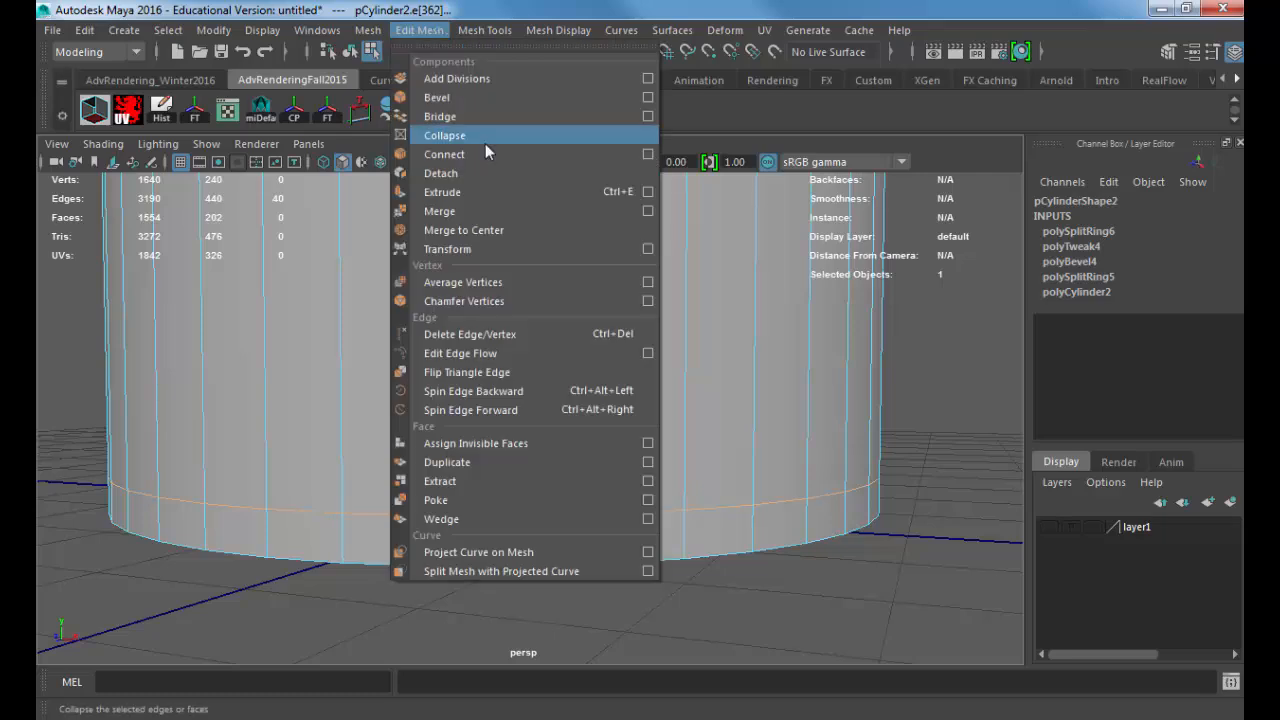
pyautogui.click(470, 102)
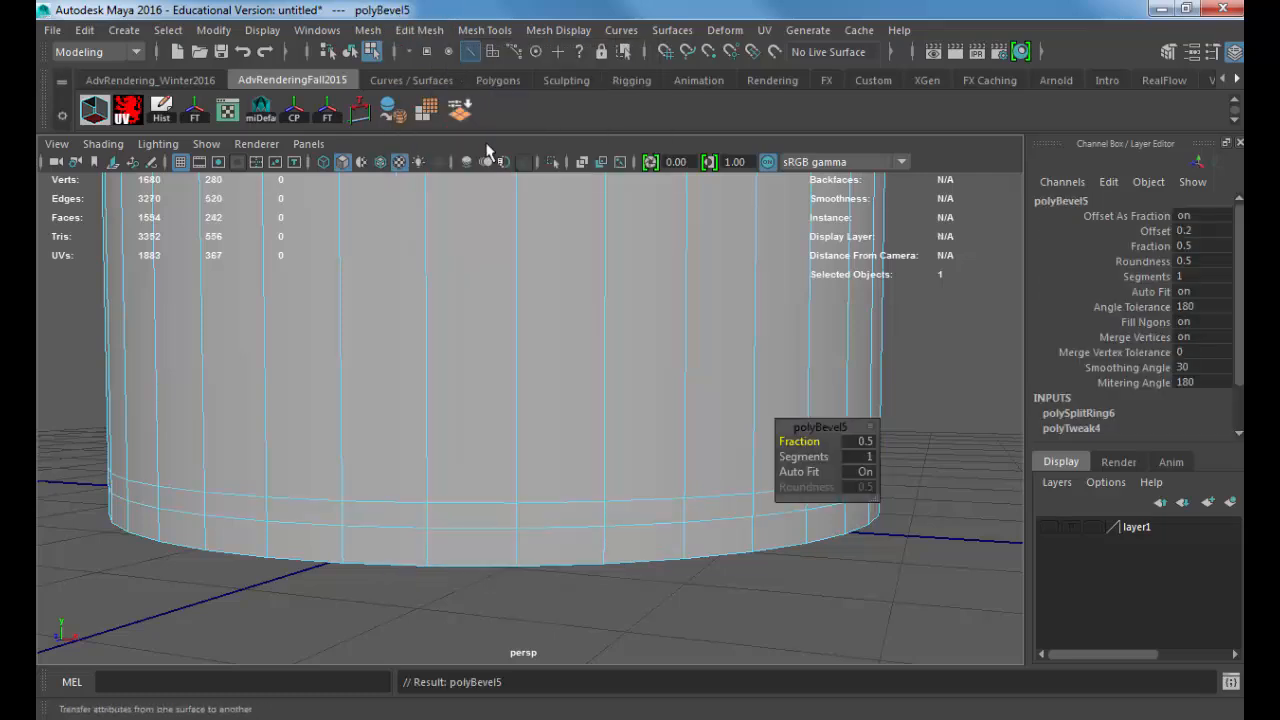
pyautogui.click(853, 455)
pyautogui.write('2')
# Step: Try Fractions of 0.05 and 0.1 on the base loop's bevel and settle on 0.2
pyautogui.click(860, 442)
pyautogui.write('.')
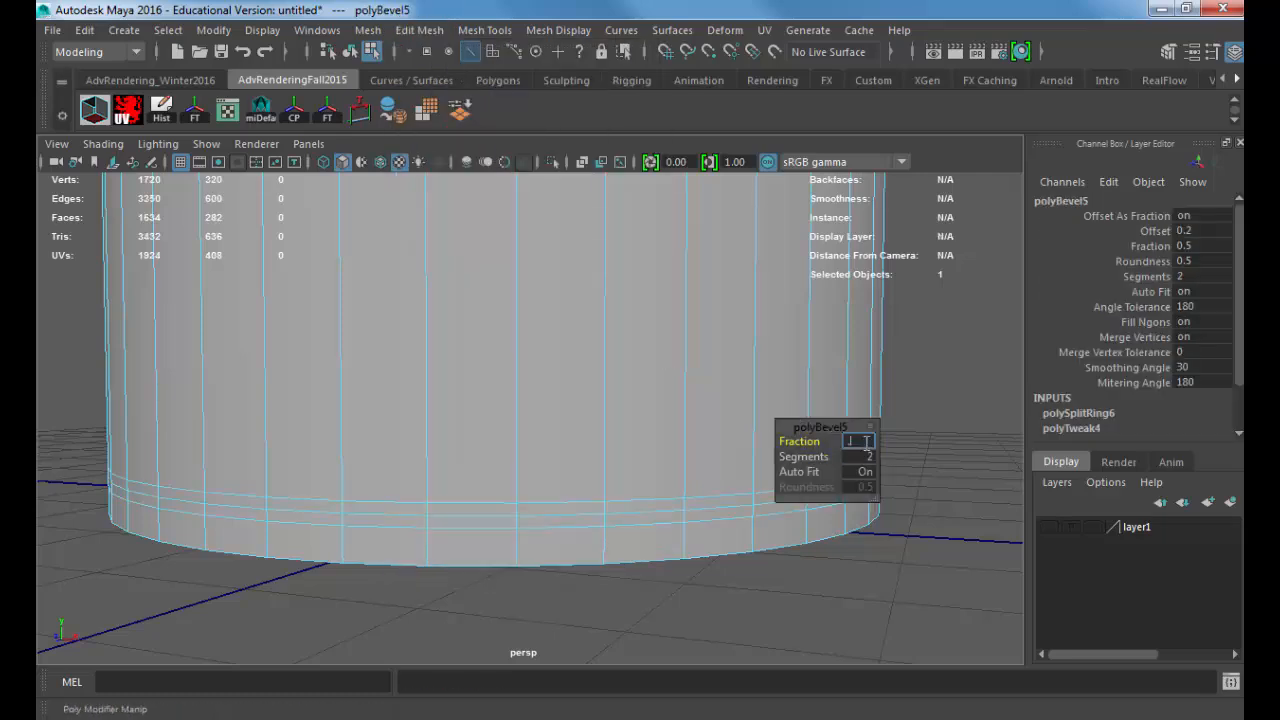
pyautogui.write('05')
pyautogui.press('Return')
pyautogui.click(862, 441)
pyautogui.write('.1')
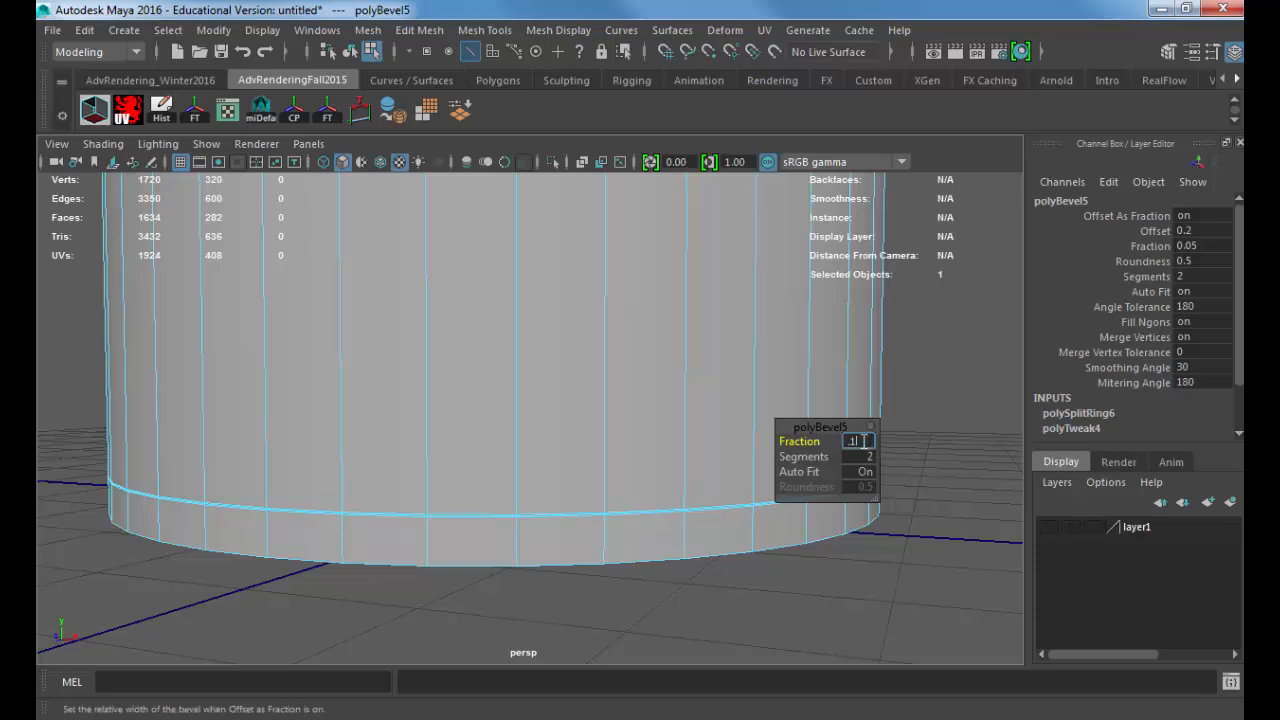
pyautogui.press('Return')
pyautogui.click(864, 441)
pyautogui.write('.2')
pyautogui.press('Return')
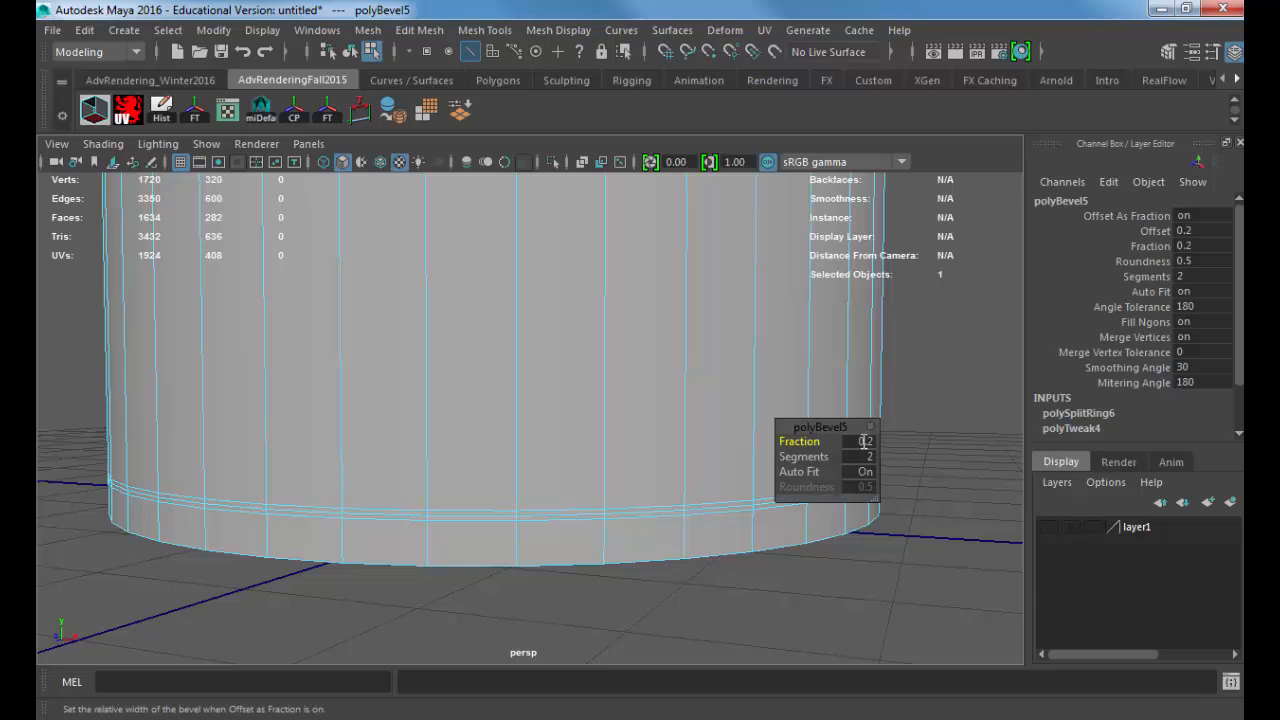
# Step: Select the middle edge loop of the base bevel and scale it slightly inward to form a groove
pyautogui.keyDown('alt'); pyautogui.moveTo(486, 413); pyautogui.dragTo(543, 323, button='middle'); pyautogui.keyUp('alt')
pyautogui.keyDown('alt'); pyautogui.moveTo(543, 323); pyautogui.dragTo(695, 315, button='right'); pyautogui.keyUp('alt')
pyautogui.keyDown('alt'); pyautogui.moveTo(695, 315); pyautogui.dragTo(611, 384, button='middle'); pyautogui.keyUp('alt')
pyautogui.doubleClick(611, 384)
pyautogui.keyDown('alt'); pyautogui.moveTo(692, 342); pyautogui.dragTo(675, 360); pyautogui.keyUp('alt')
pyautogui.keyDown('alt'); pyautogui.moveTo(675, 360); pyautogui.dragTo(550, 357, button='right'); pyautogui.keyUp('alt')
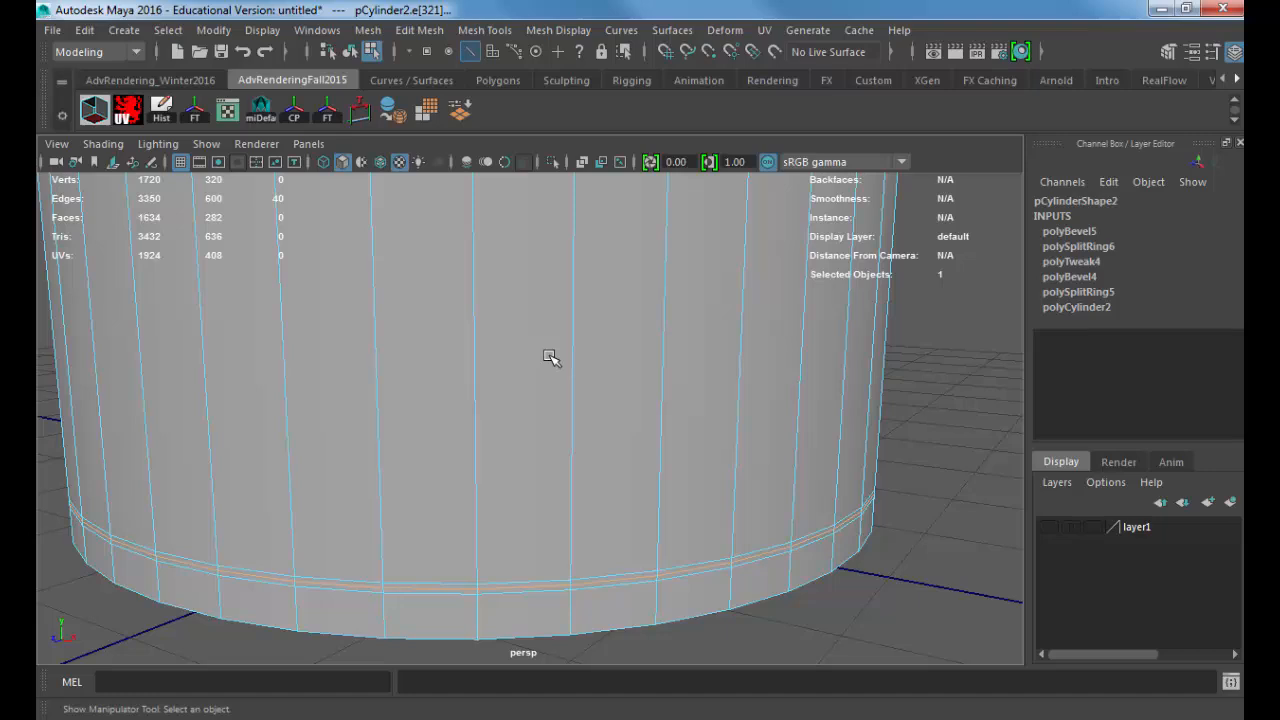
pyautogui.press('r')
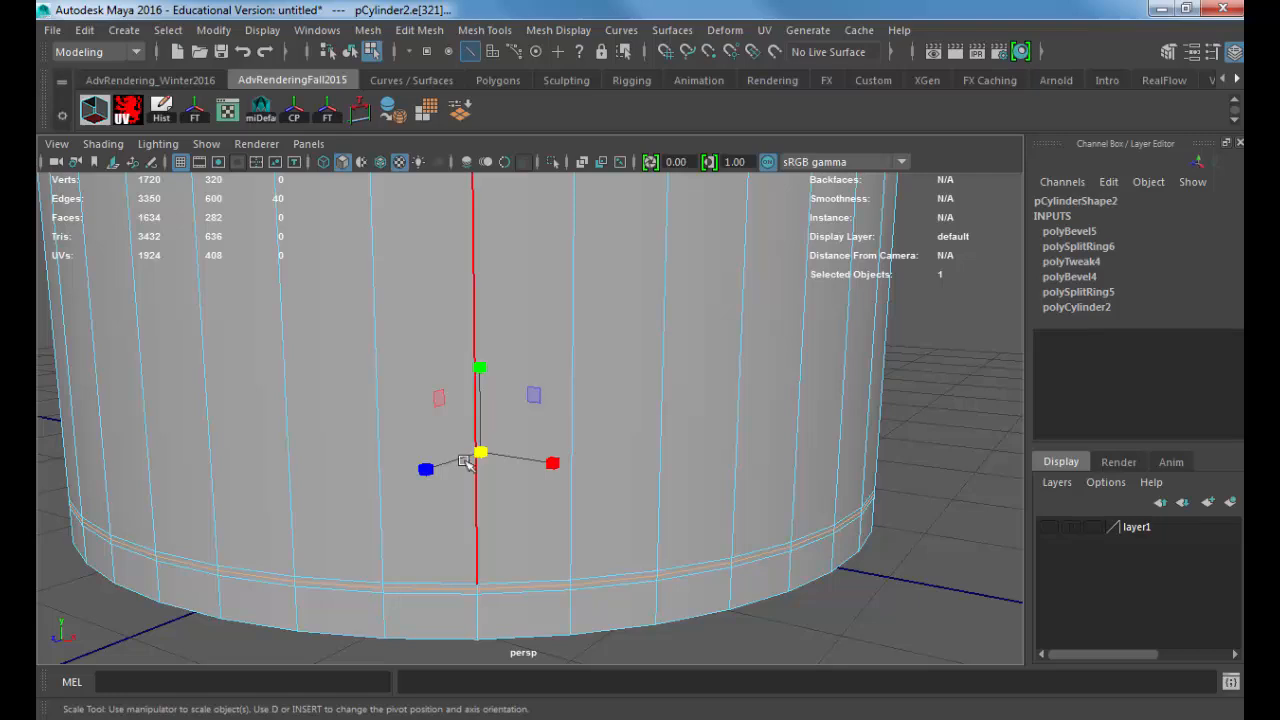
pyautogui.moveTo(486, 457); pyautogui.dragTo(487, 458)
pyautogui.press('w')
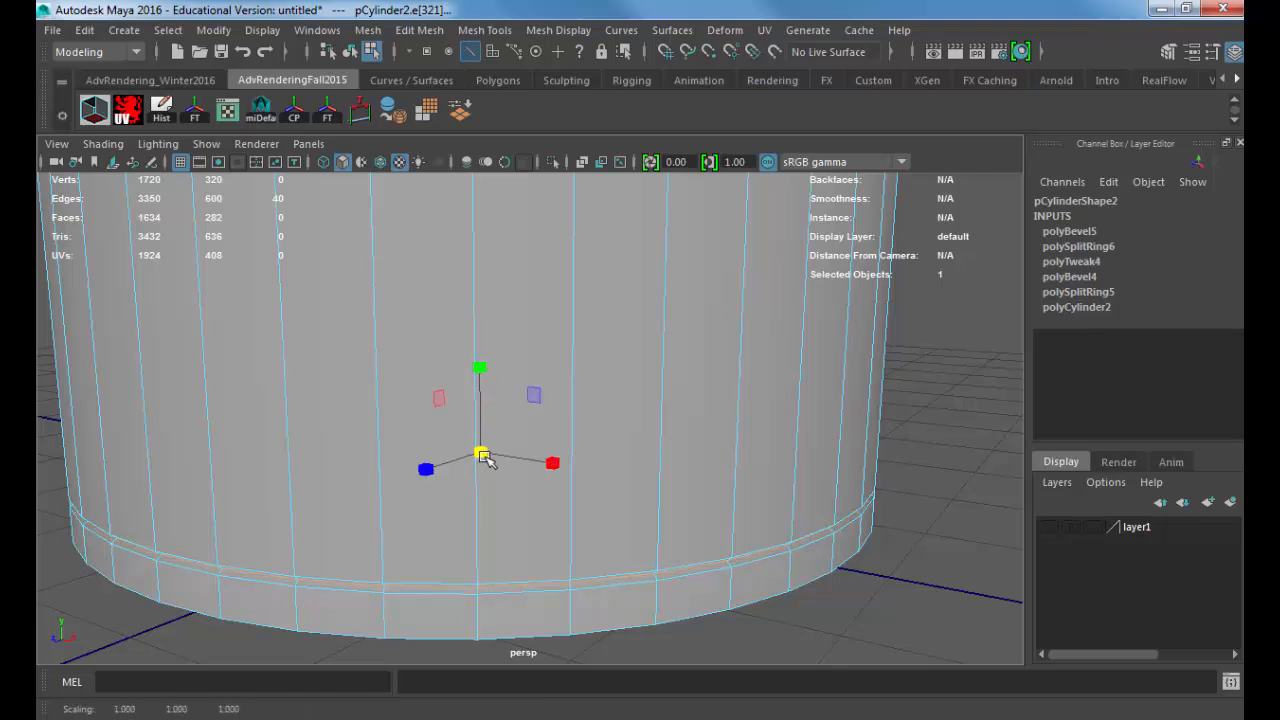
pyautogui.keyDown('alt'); pyautogui.moveTo(480, 451); pyautogui.dragTo(402, 450, button='right'); pyautogui.keyUp('alt')
pyautogui.keyDown('alt'); pyautogui.moveTo(402, 450); pyautogui.dragTo(432, 433, button='middle'); pyautogui.keyUp('alt')
pyautogui.keyDown('alt'); pyautogui.moveTo(432, 433); pyautogui.dragTo(531, 438, button='right'); pyautogui.keyUp('alt')
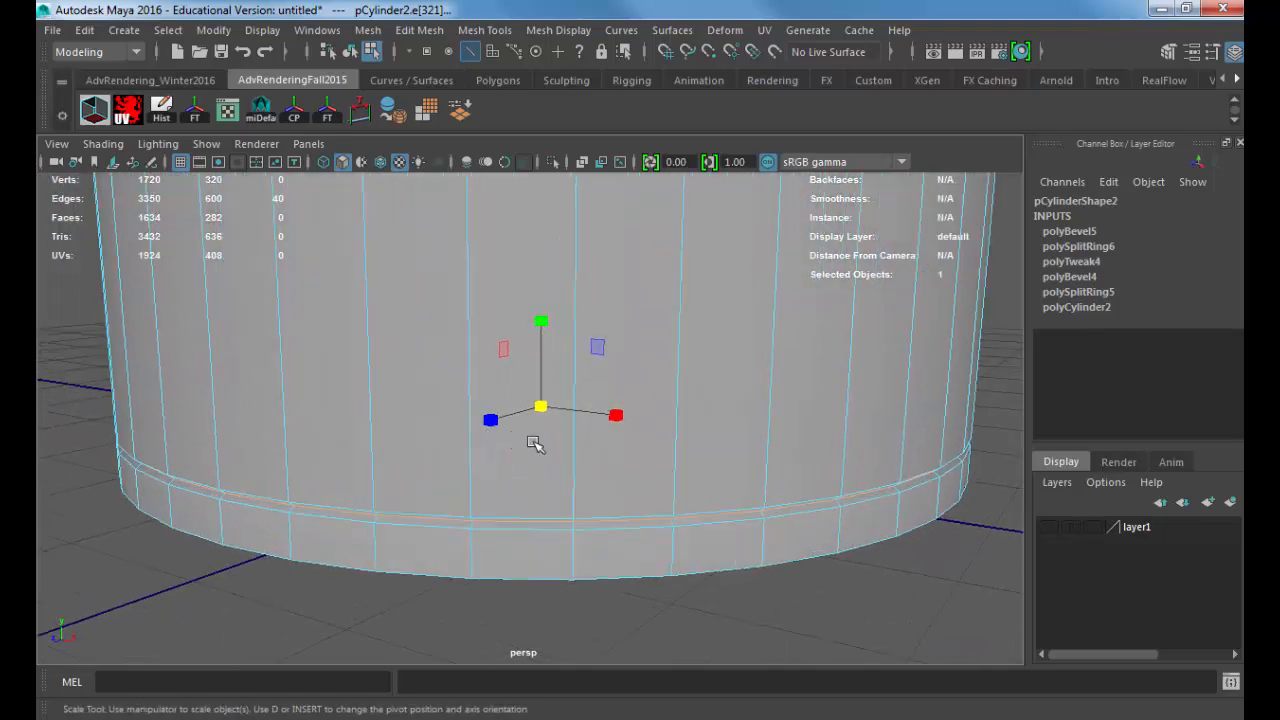
# Step: Add the upper and lower edge loops of the base groove to the middle loop's selection
pyautogui.keyDown('alt'); pyautogui.moveTo(531, 438); pyautogui.dragTo(496, 425); pyautogui.keyUp('alt')
pyautogui.keyDown('alt'); pyautogui.moveTo(496, 425); pyautogui.dragTo(498, 452, button='middle'); pyautogui.keyUp('alt')
pyautogui.keyDown('alt'); pyautogui.moveTo(498, 452); pyautogui.dragTo(520, 471); pyautogui.keyUp('alt')
pyautogui.keyDown('alt'); pyautogui.moveTo(520, 471); pyautogui.dragTo(417, 463, button='right'); pyautogui.keyUp('alt')
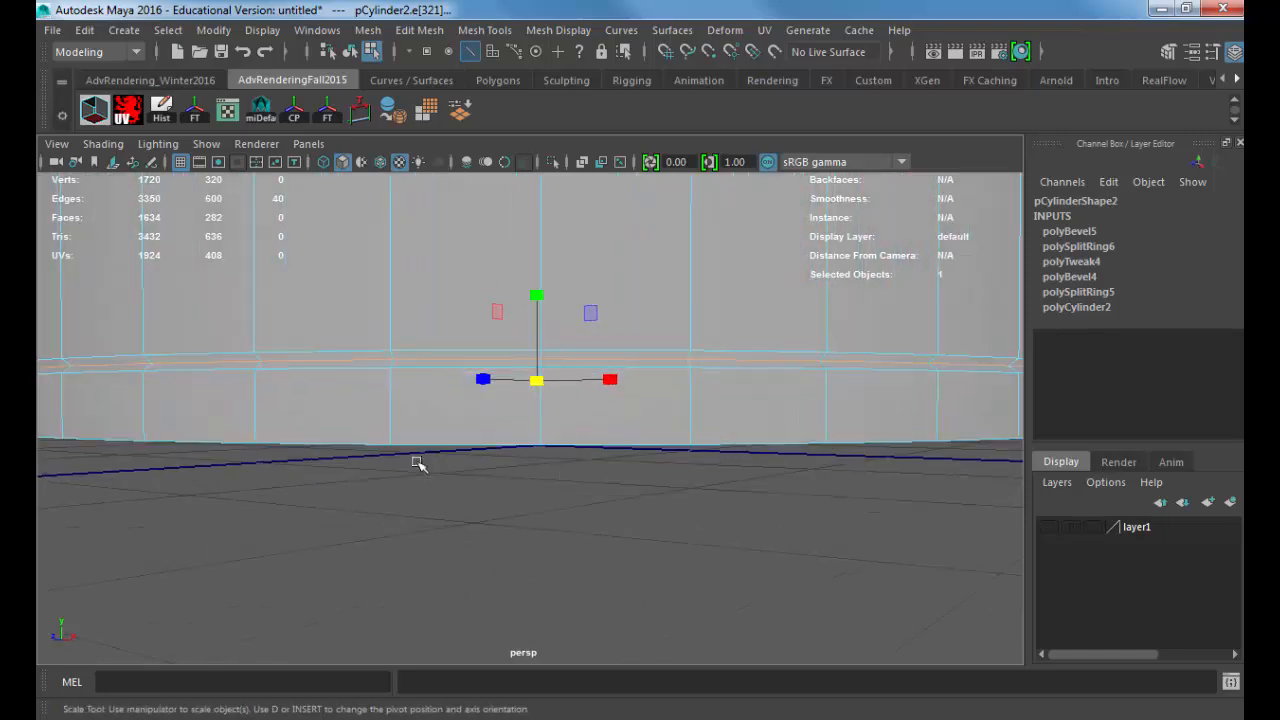
pyautogui.keyDown('alt'); pyautogui.moveTo(417, 463); pyautogui.dragTo(466, 486); pyautogui.keyUp('alt')
pyautogui.keyDown('alt'); pyautogui.moveTo(466, 486); pyautogui.dragTo(493, 470, button='right'); pyautogui.keyUp('alt')
pyautogui.keyDown('shift'); pyautogui.doubleClick(470, 435); pyautogui.keyUp('shift')
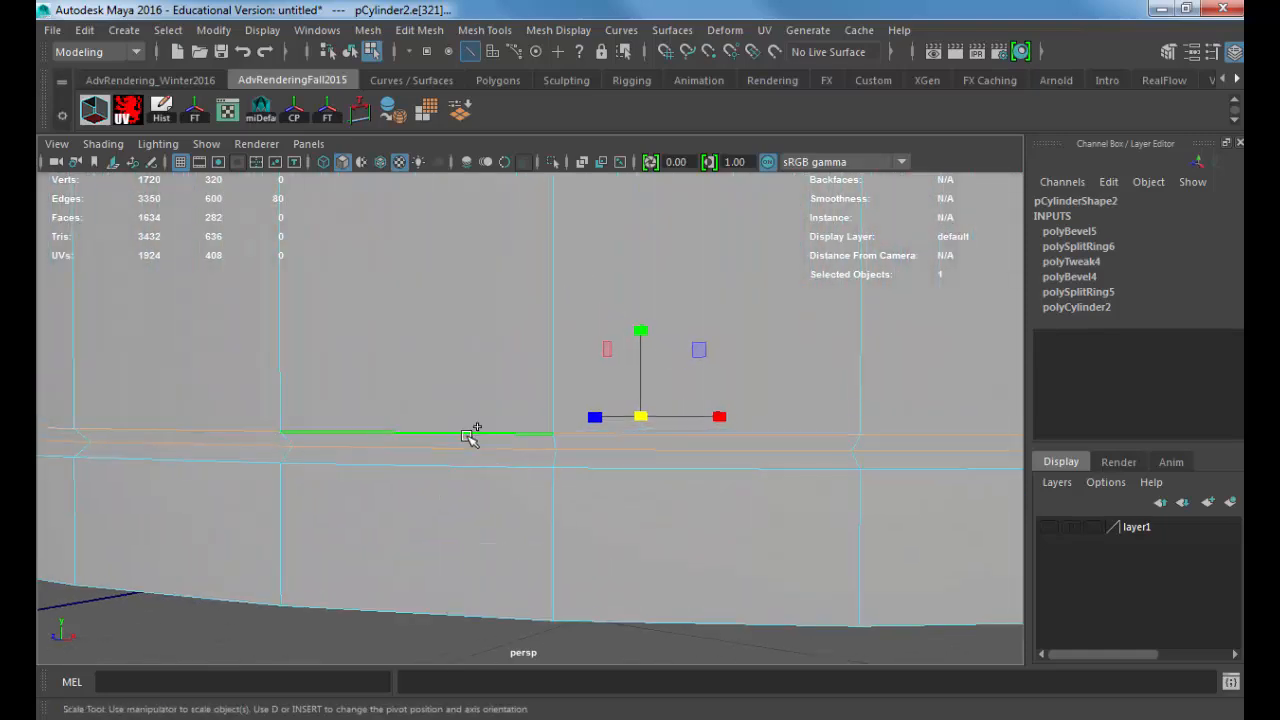
pyautogui.keyDown('shift'); pyautogui.click(458, 466); pyautogui.keyUp('shift')
pyautogui.keyDown('shift'); pyautogui.doubleClick(456, 466); pyautogui.keyUp('shift')
# Step: Add the upper, middle and lower edge loops of the cap seam groove to the selection
pyautogui.keyDown('alt'); pyautogui.moveTo(663, 489); pyautogui.dragTo(491, 508, button='right'); pyautogui.keyUp('alt')
pyautogui.keyDown('alt'); pyautogui.moveTo(439, 409); pyautogui.dragTo(440, 660, button='middle'); pyautogui.keyUp('alt')
pyautogui.keyDown('alt'); pyautogui.moveTo(472, 508); pyautogui.dragTo(590, 497, button='right'); pyautogui.keyUp('alt')
pyautogui.keyDown('shift'); pyautogui.doubleClick(376, 503); pyautogui.keyUp('shift')
pyautogui.keyDown('shift'); pyautogui.doubleClick(376, 530); pyautogui.keyUp('shift')
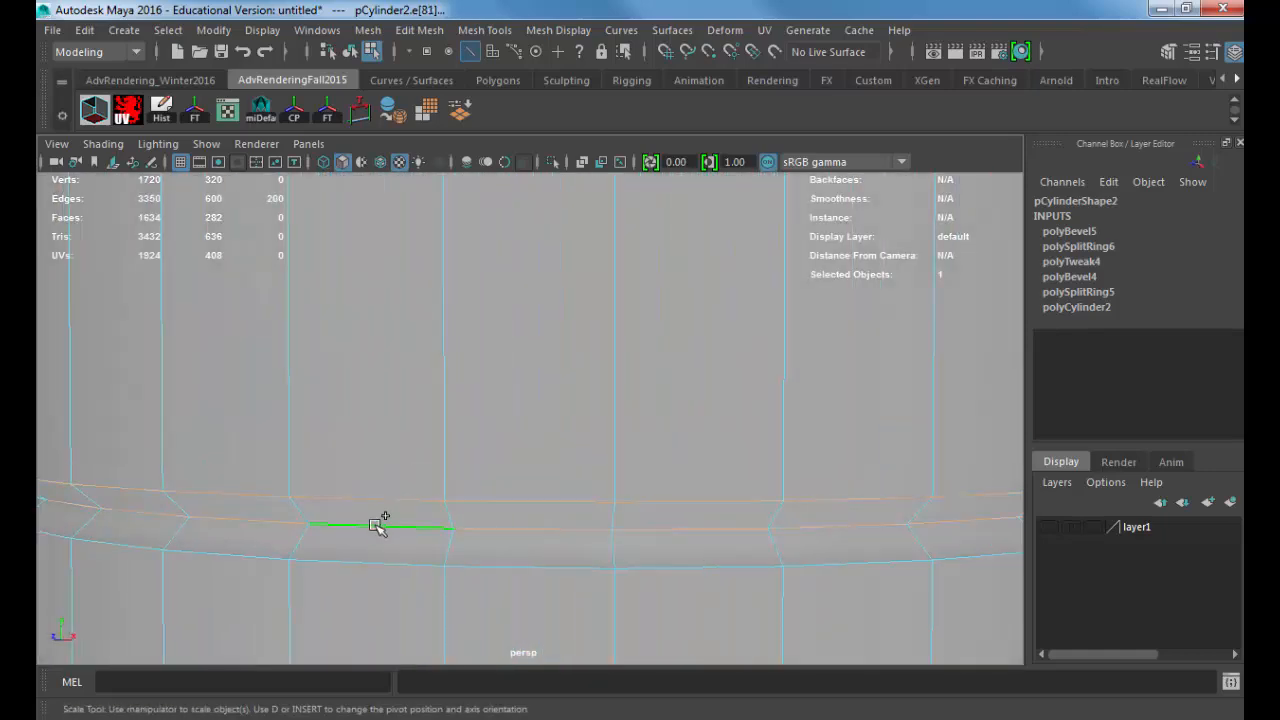
pyautogui.keyDown('shift'); pyautogui.doubleClick(374, 562); pyautogui.keyUp('shift')
# Step: Bevel the selected edge loops of both grooves with 2 segments
pyautogui.click(419, 30)
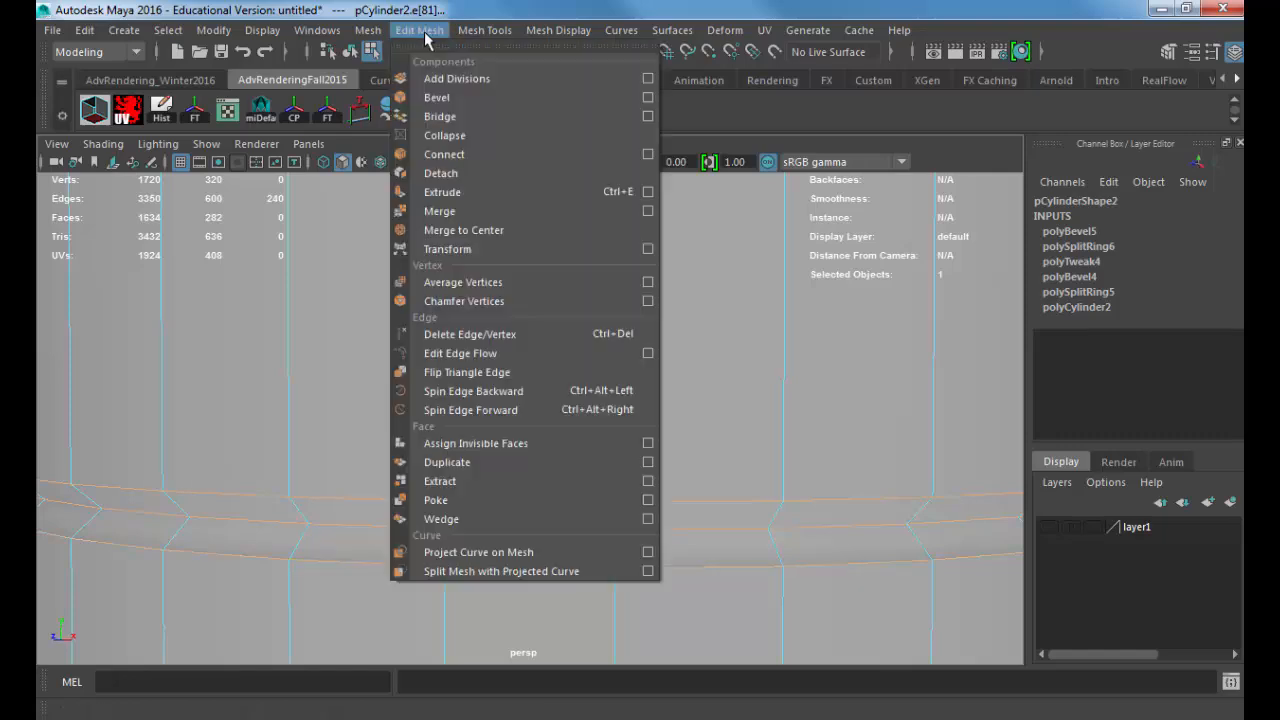
pyautogui.click(516, 96)
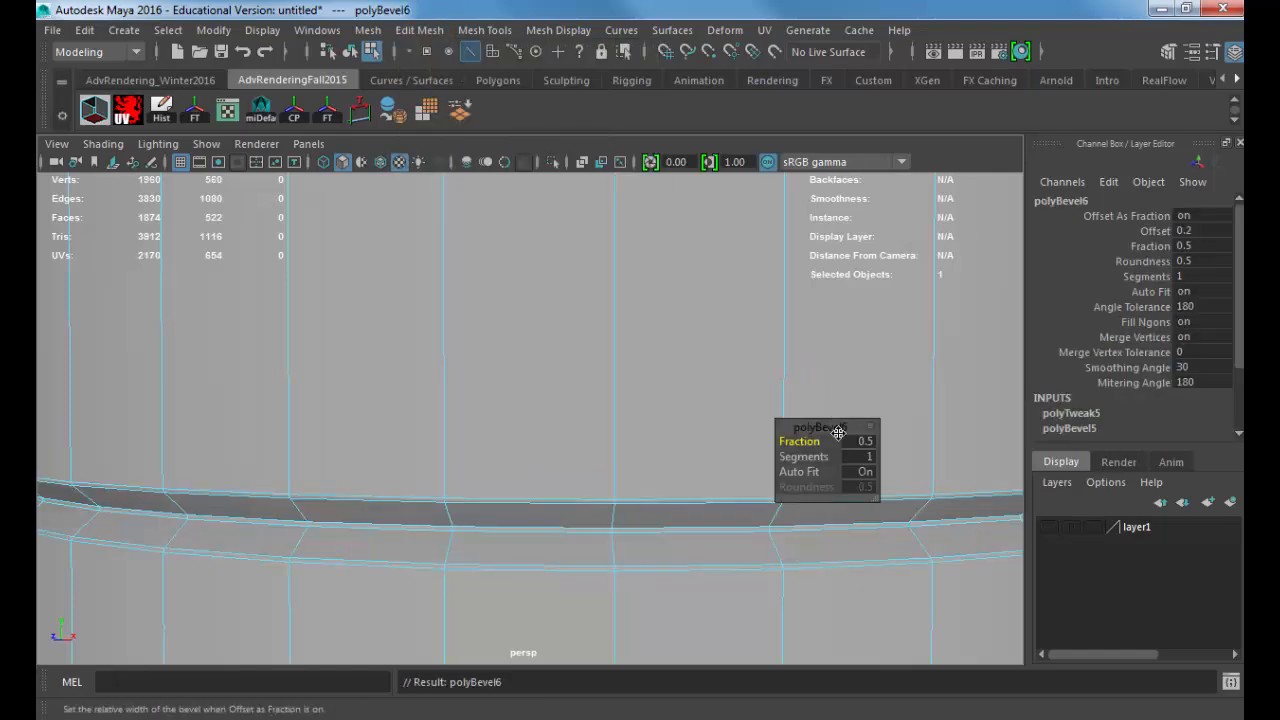
pyautogui.click(866, 456)
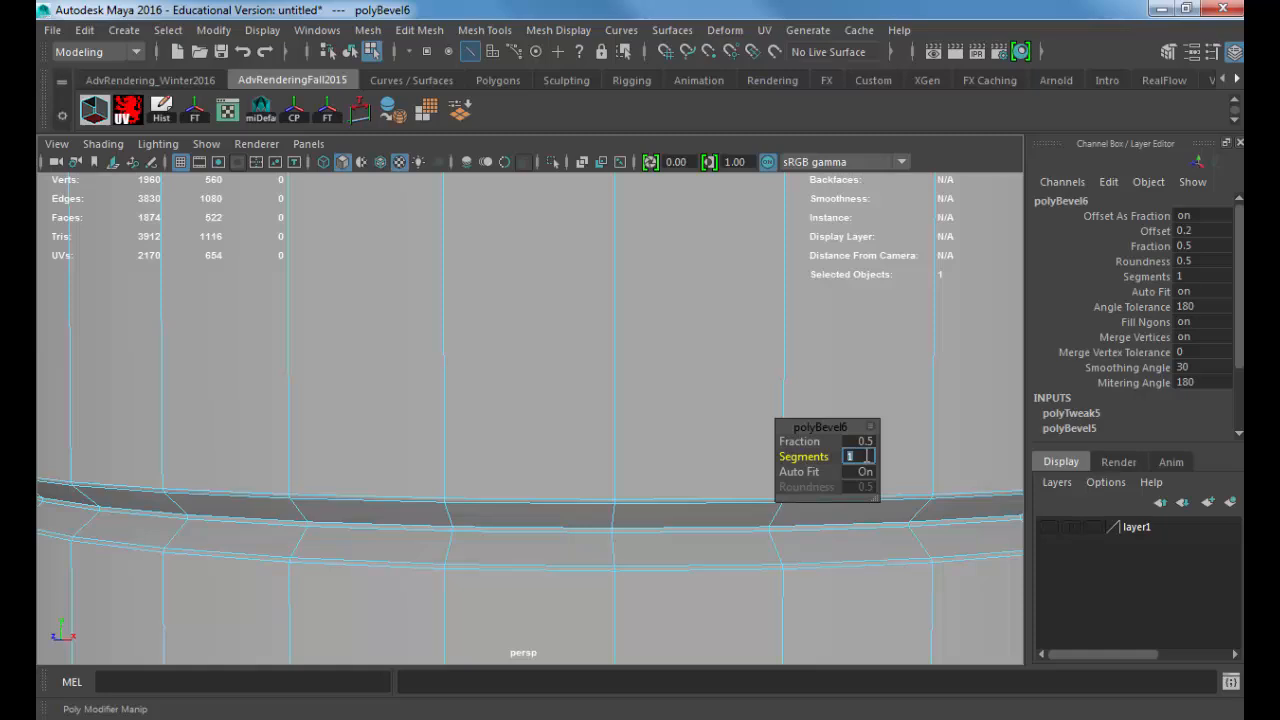
pyautogui.write('2')
pyautogui.press('Return')
# Step: Try a Fraction of 0.2 on the groove bevel and return it to 0.5
pyautogui.click(860, 441)
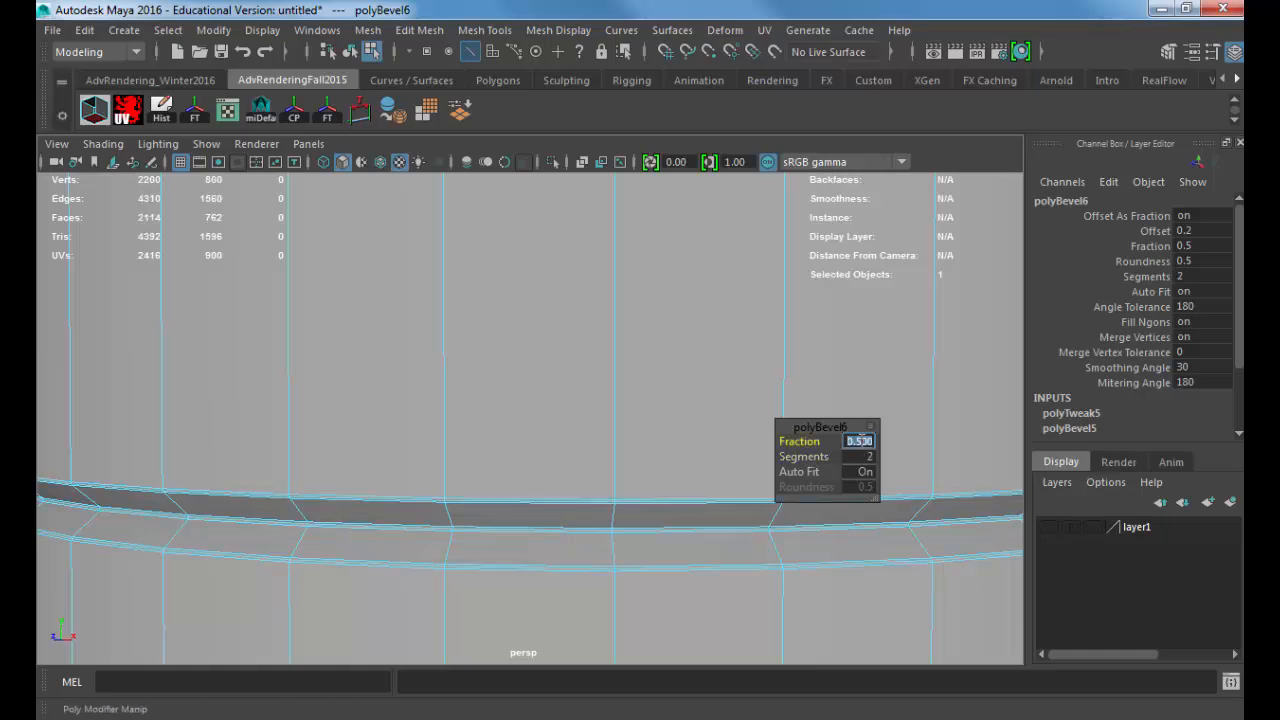
pyautogui.write('.2')
pyautogui.press('Return')
pyautogui.click(859, 440)
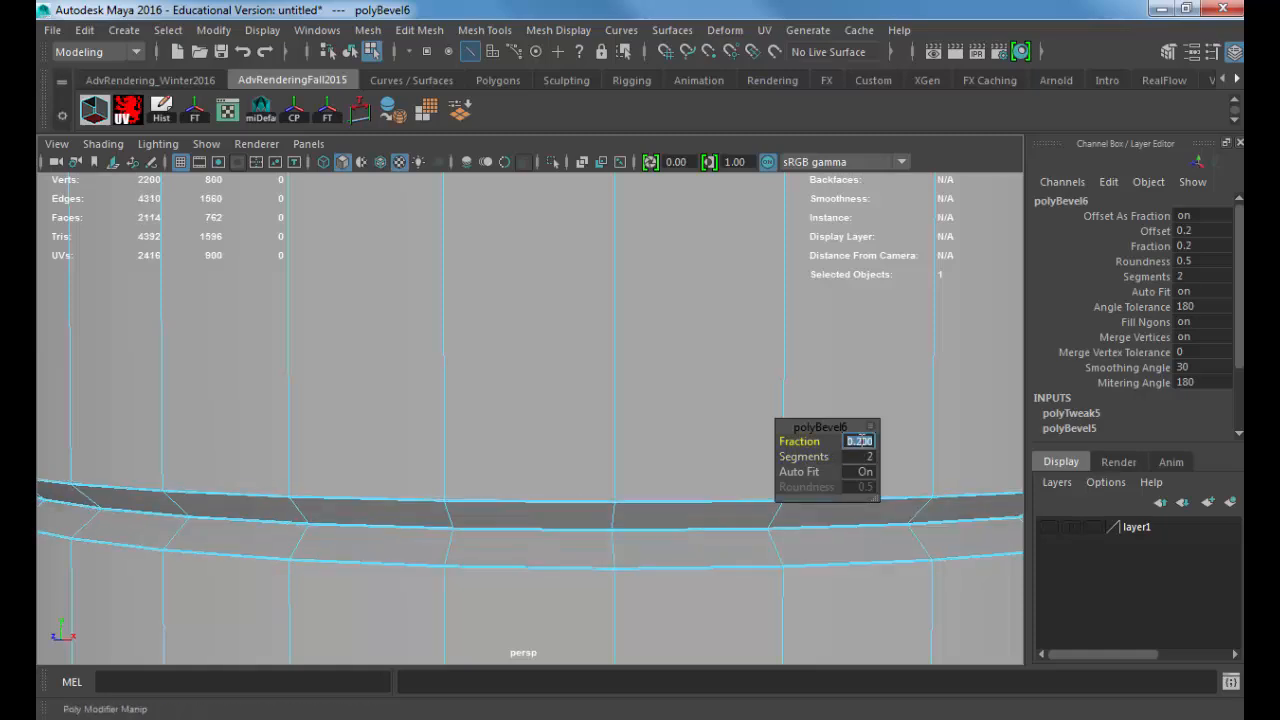
pyautogui.write('.5')
pyautogui.press('Return')
# Step: Switch to face selection, pick the can's top face and bring the underside of the can into view
pyautogui.scroll(-5, 652, 418)
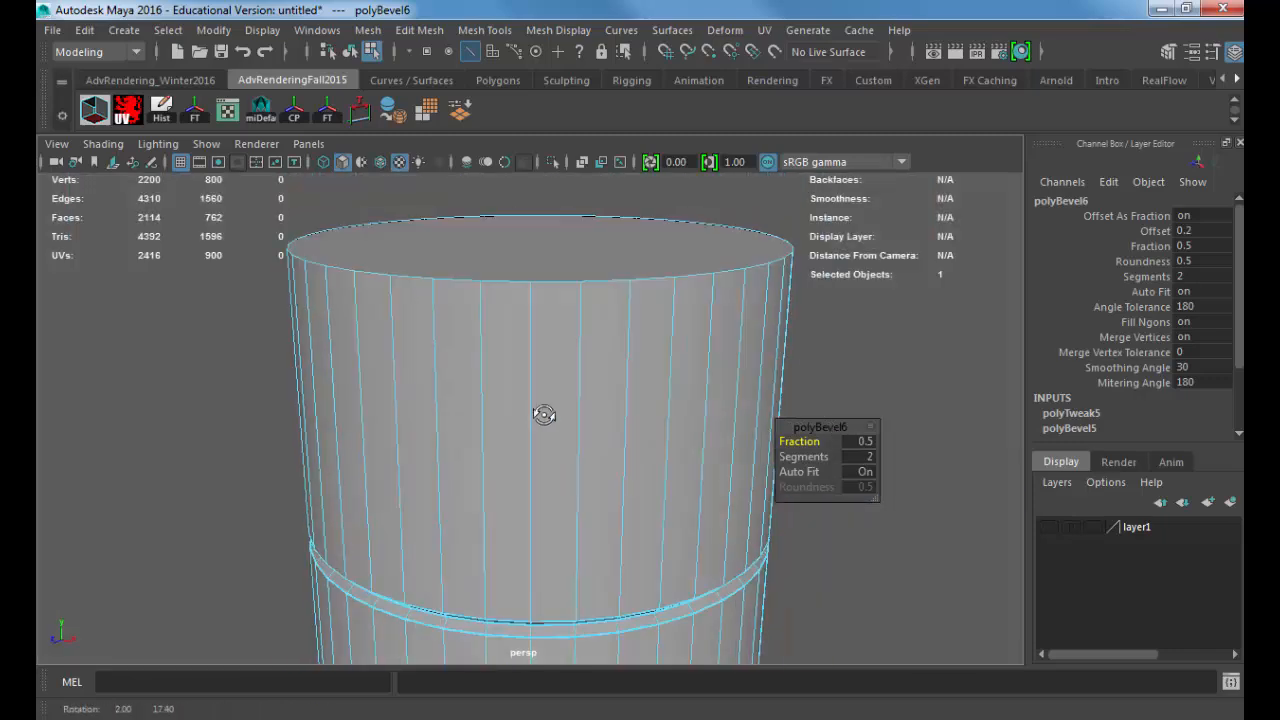
pyautogui.click(537, 338)
pyautogui.keyDown('alt'); pyautogui.moveTo(540, 349); pyautogui.dragTo(471, 451, button='right'); pyautogui.keyUp('alt')
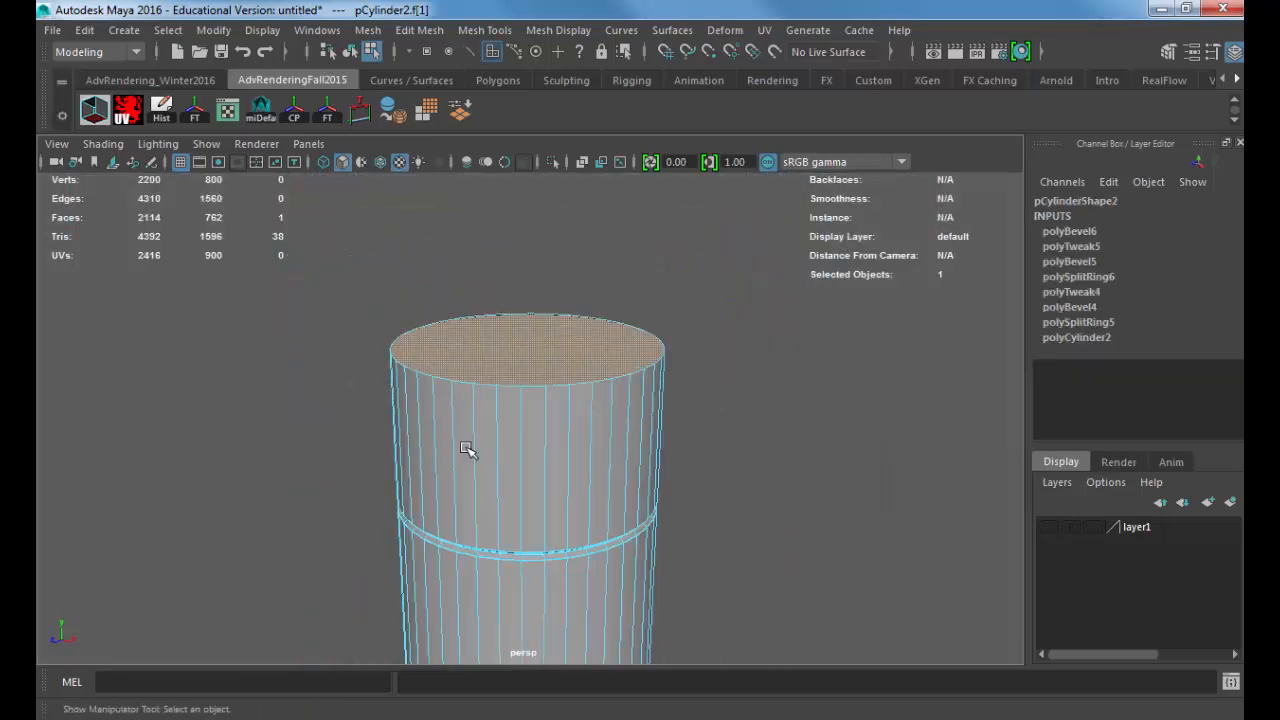
pyautogui.keyDown('alt'); pyautogui.moveTo(528, 625); pyautogui.dragTo(522, 531, button='middle'); pyautogui.keyUp('alt')
pyautogui.keyDown('alt'); pyautogui.moveTo(522, 531); pyautogui.dragTo(531, 486); pyautogui.keyUp('alt')
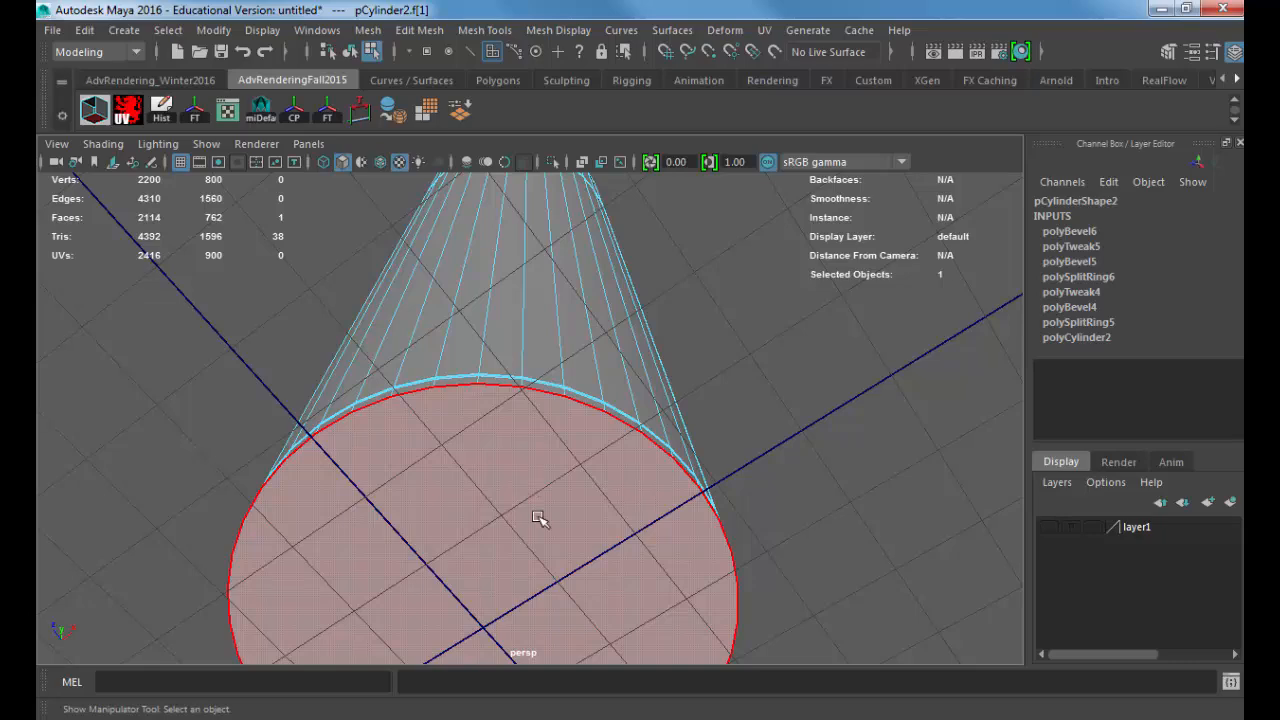
# Step: Switch to Internet Explorer and examine the shaving cream can image results for can bases, enlarging the open Barbasol can
pyautogui.hotkey('alt', 'Tab')
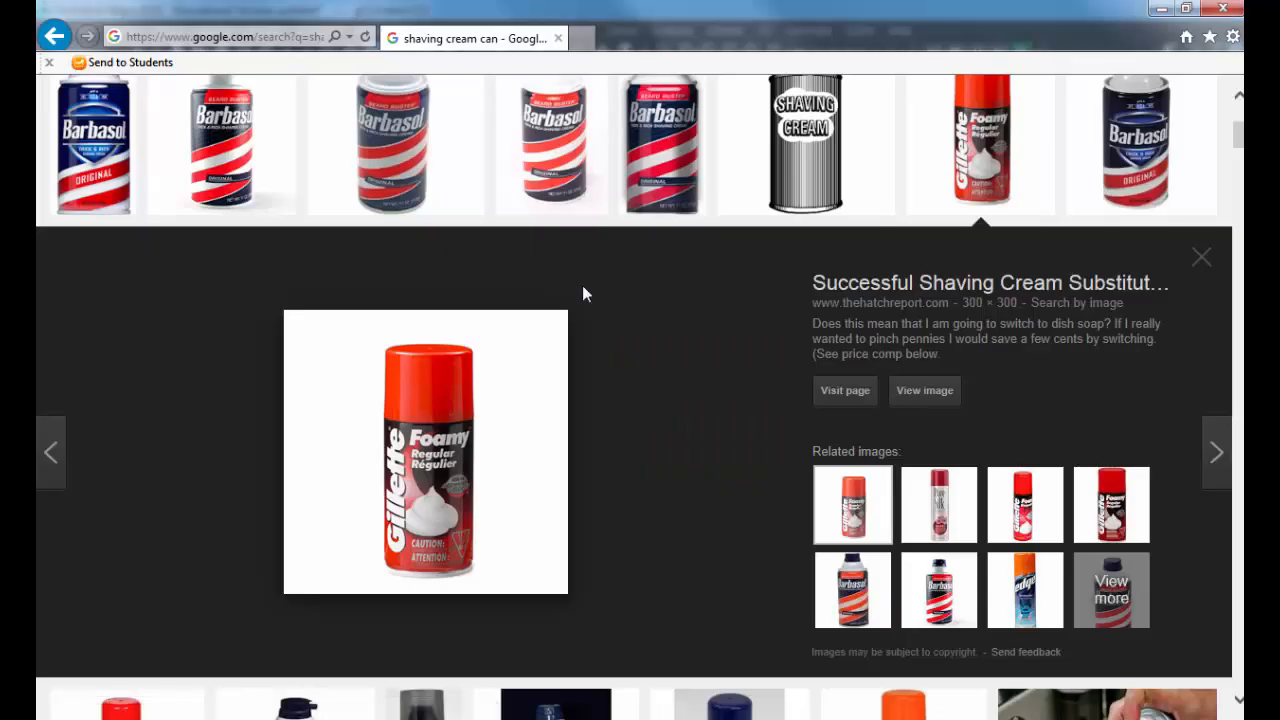
pyautogui.scroll(2, 519, 357)
pyautogui.scroll(-7, 520, 362)
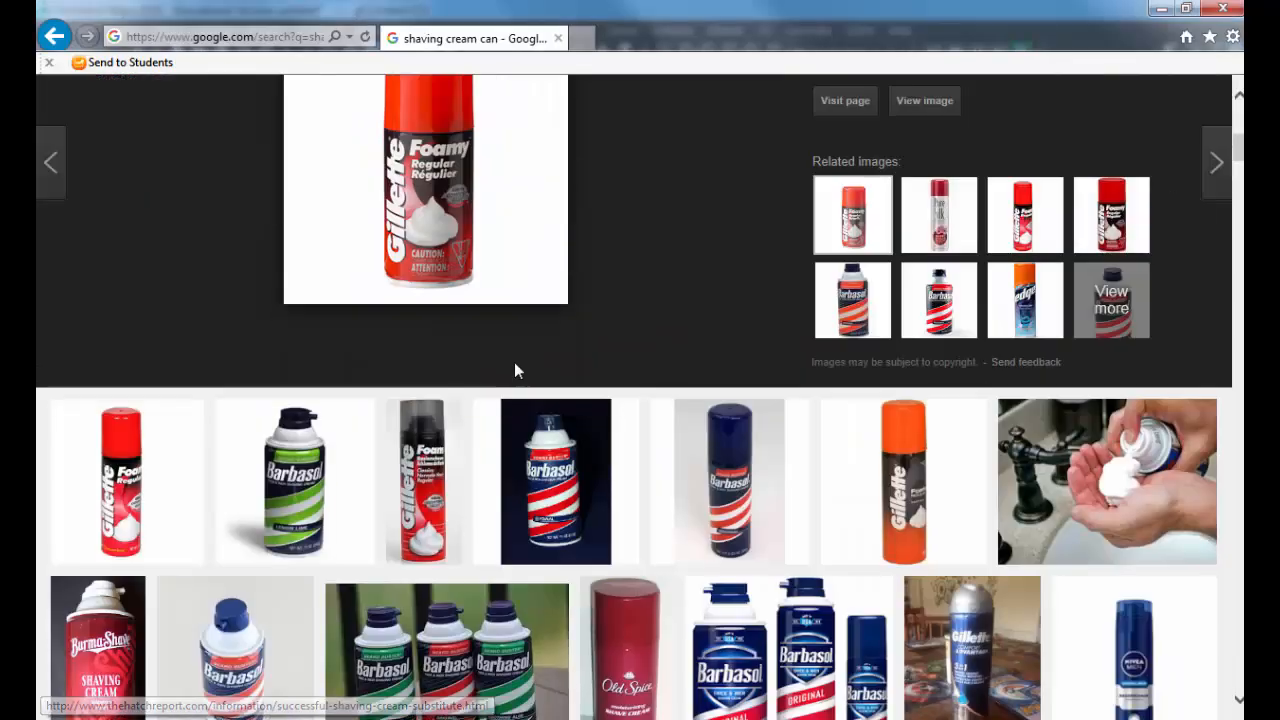
pyautogui.scroll(-7, 443, 348)
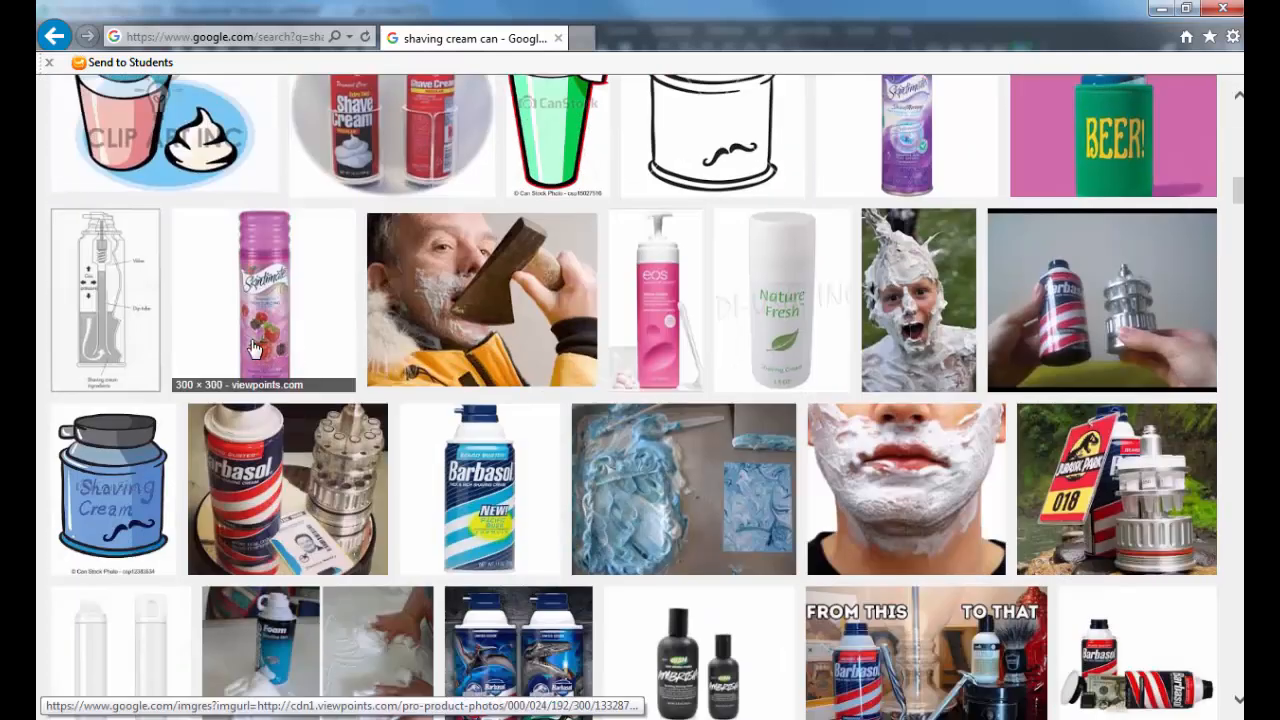
pyautogui.scroll(-2, 258, 350)
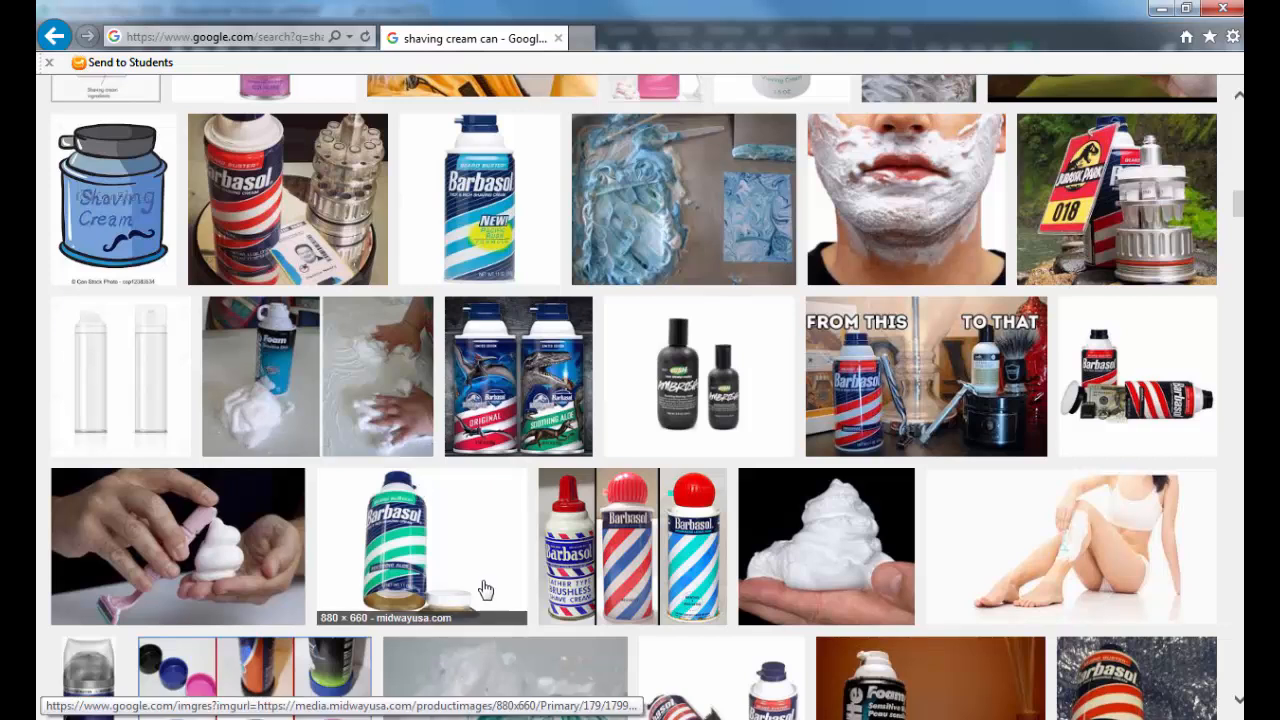
pyautogui.click(423, 573)
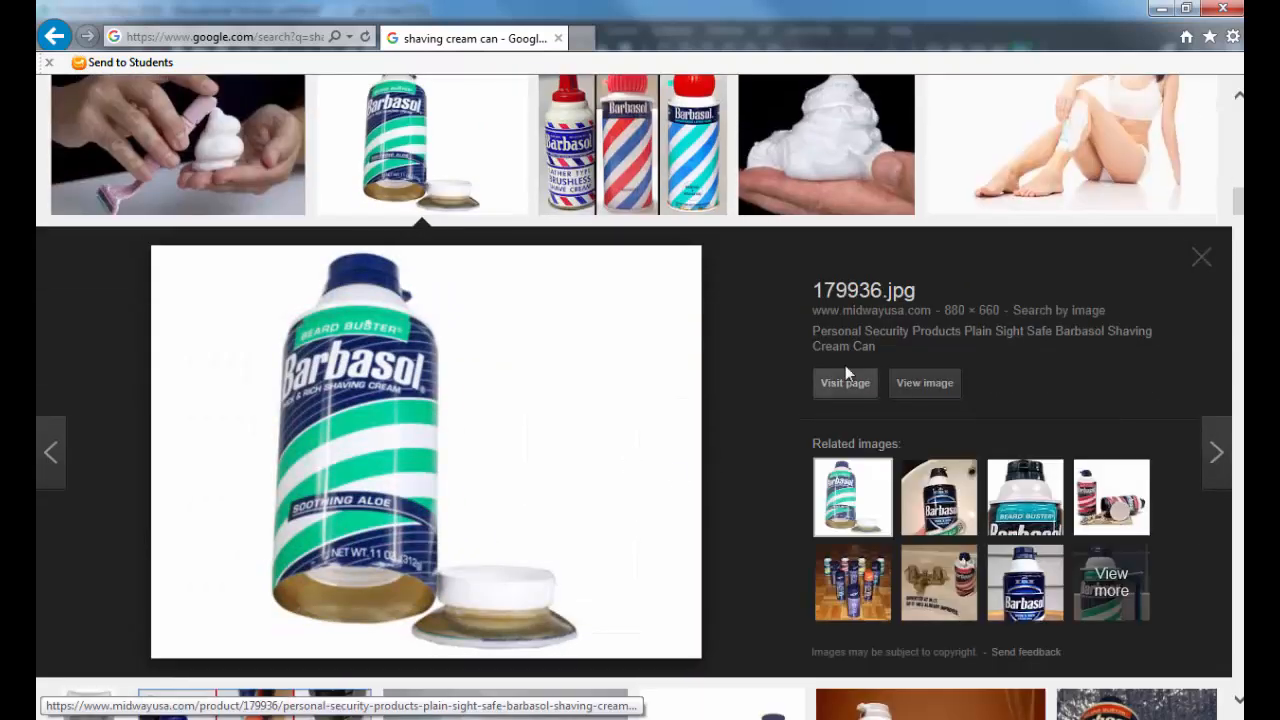
pyautogui.click(1201, 257)
pyautogui.scroll(-2, 575, 458)
pyautogui.scroll(-1, 575, 458)
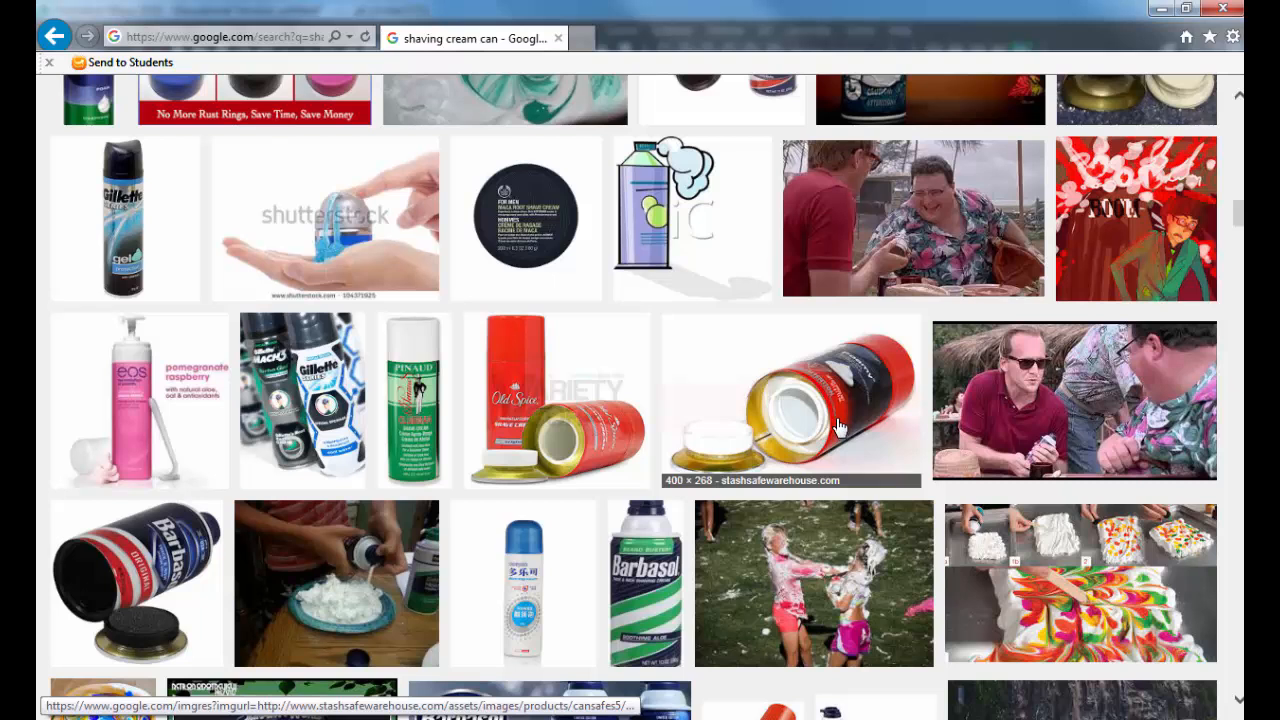
# Step: Switch back to Maya and extrude the can's bottom face with an Offset of 0.5 and a Local Translate Z of -0.136
pyautogui.hotkey('alt', 'Tab')
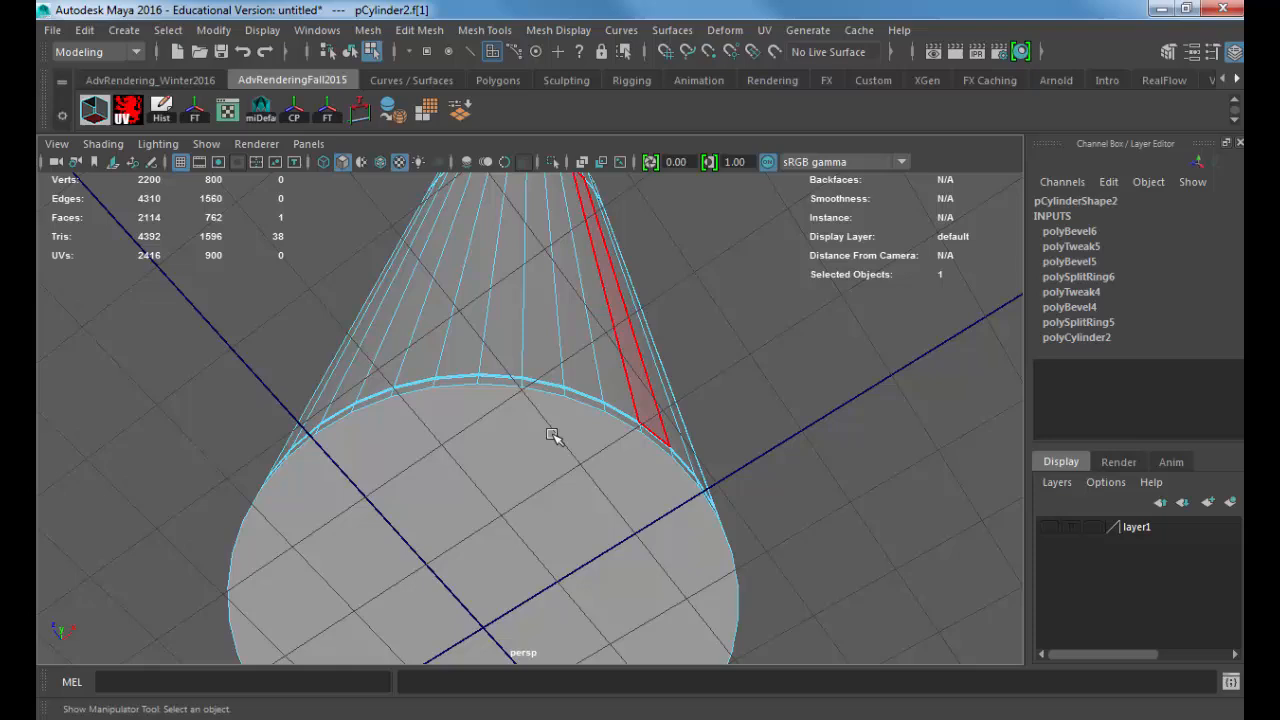
pyautogui.click(491, 443)
pyautogui.click(425, 29)
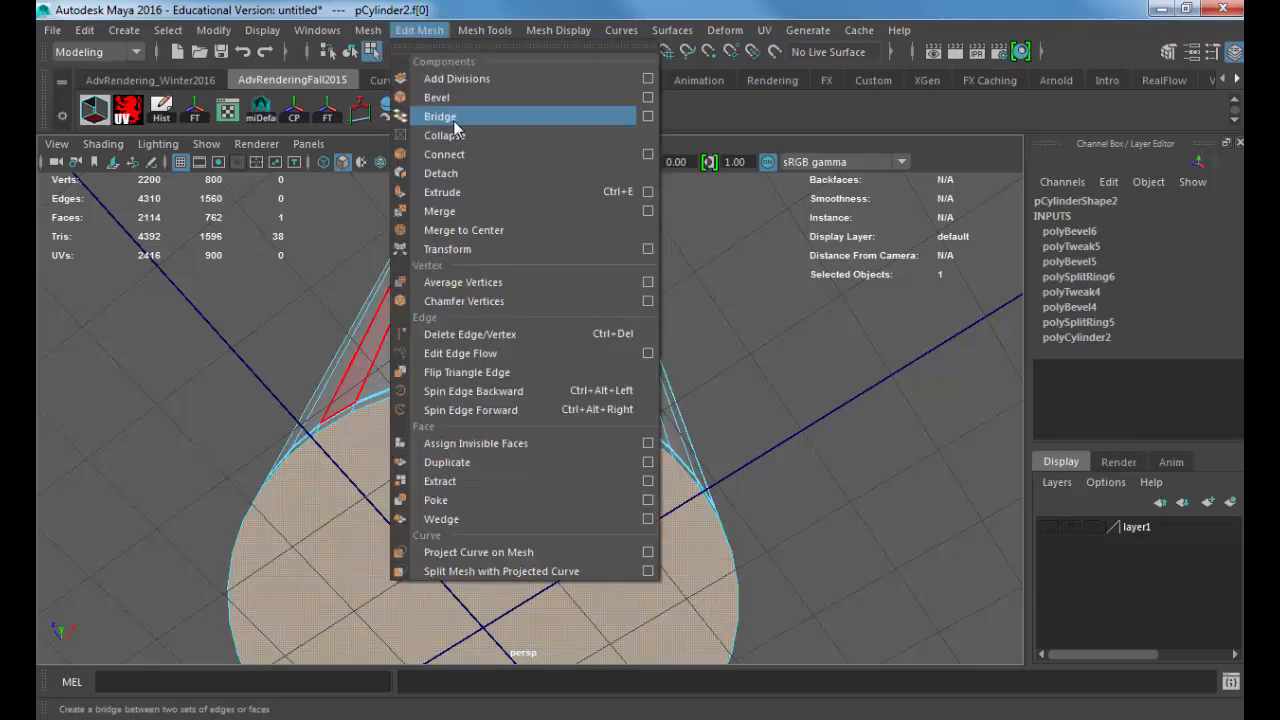
pyautogui.click(455, 192)
pyautogui.press('f')
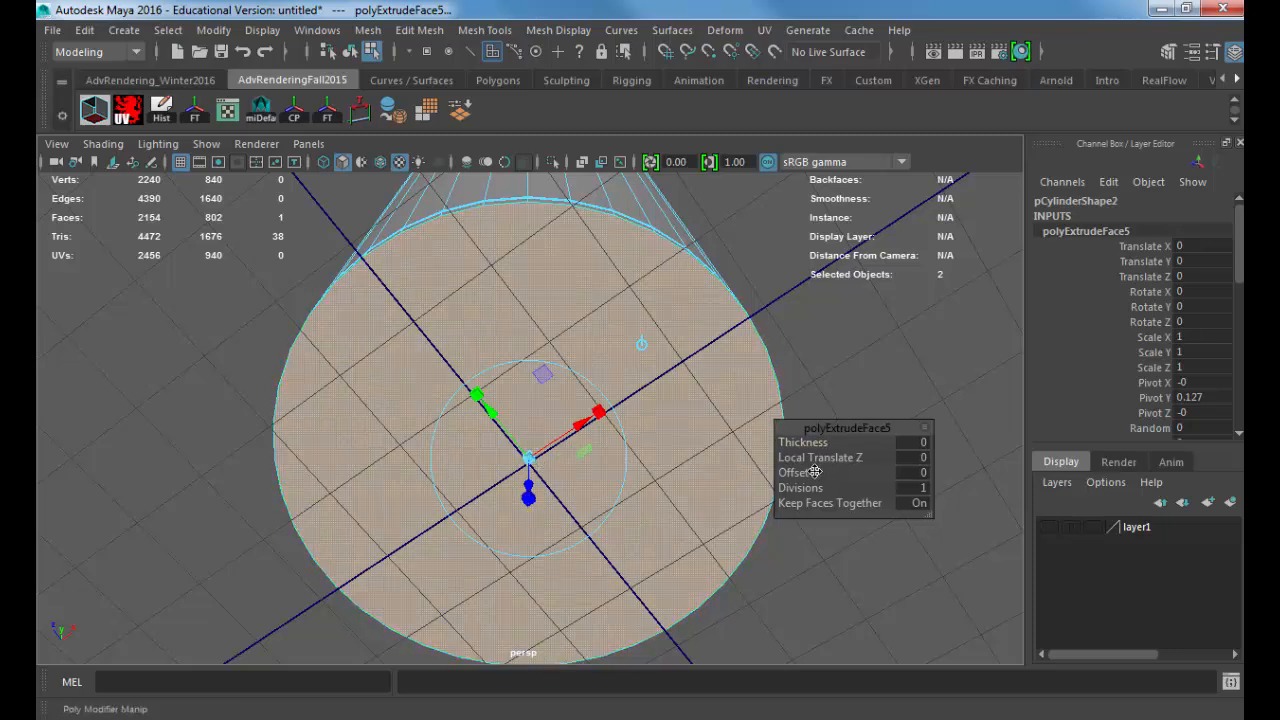
pyautogui.moveTo(822, 471); pyautogui.dragTo(818, 472)
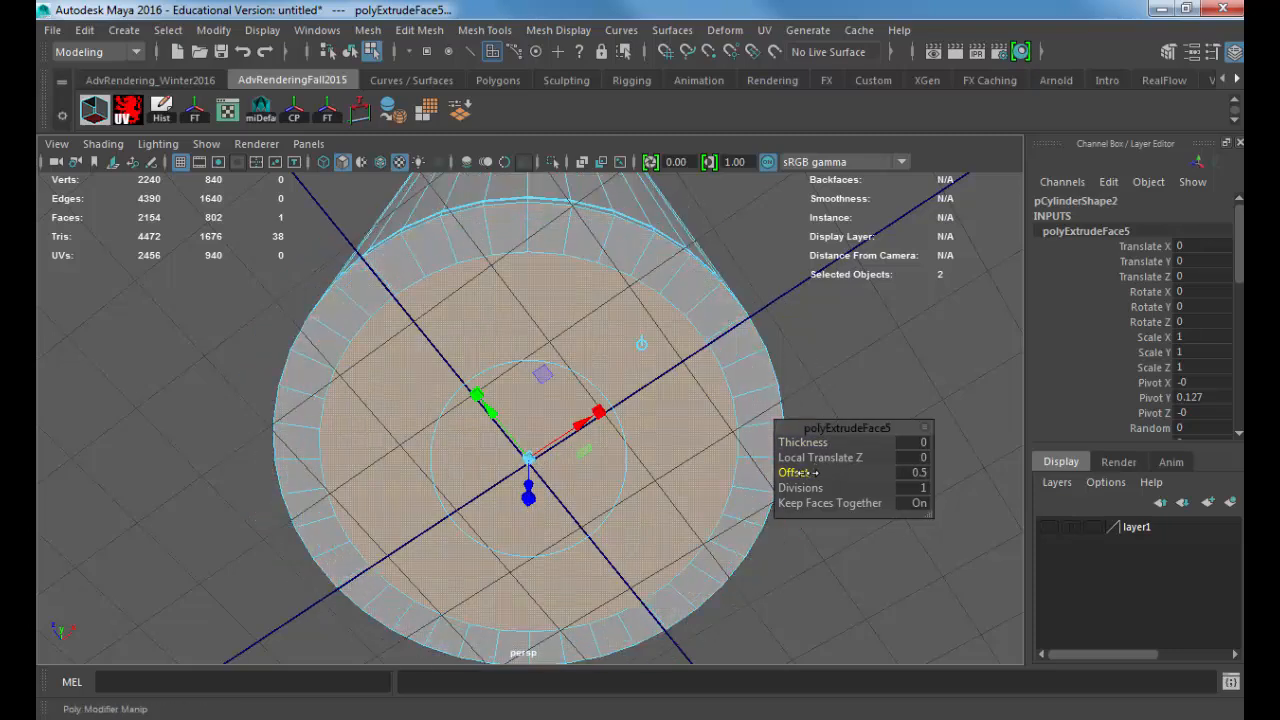
pyautogui.moveTo(531, 480); pyautogui.dragTo(530, 477)
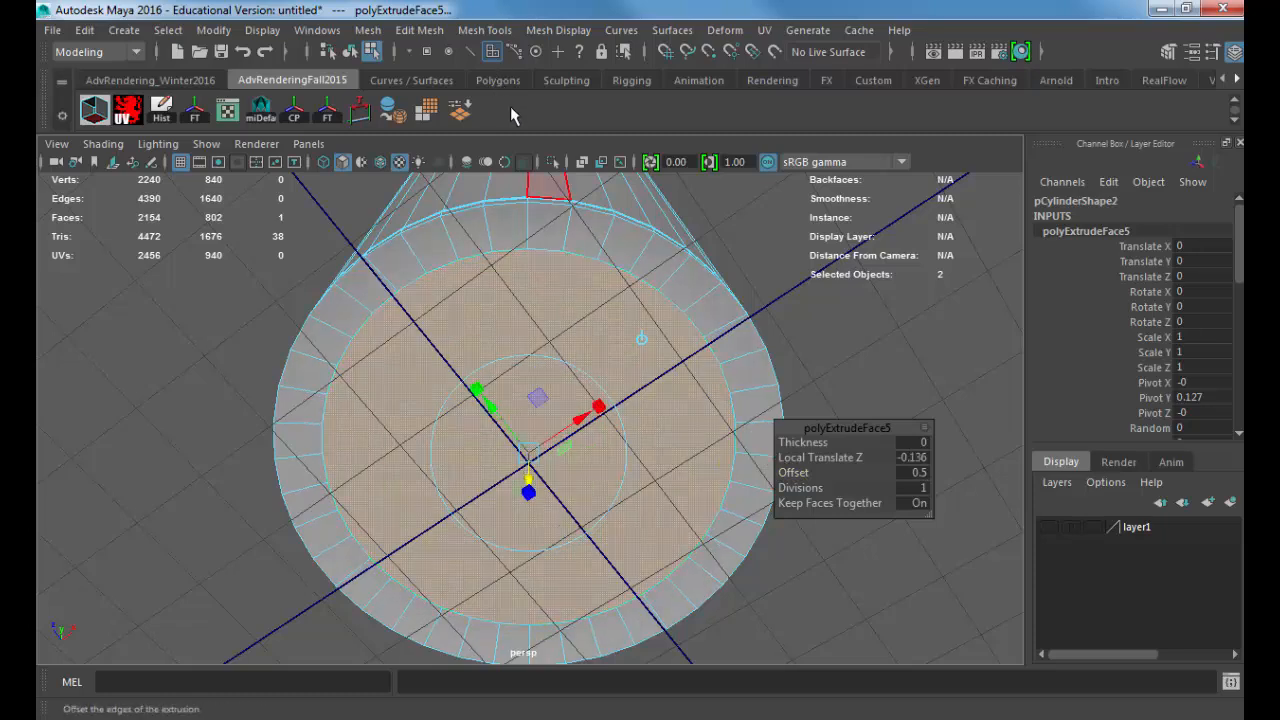
# Step: Extrude the can's bottom face again with an Offset of 1 and a Local Translate Z of -0.221
pyautogui.hotkey('ctrl', 'e')
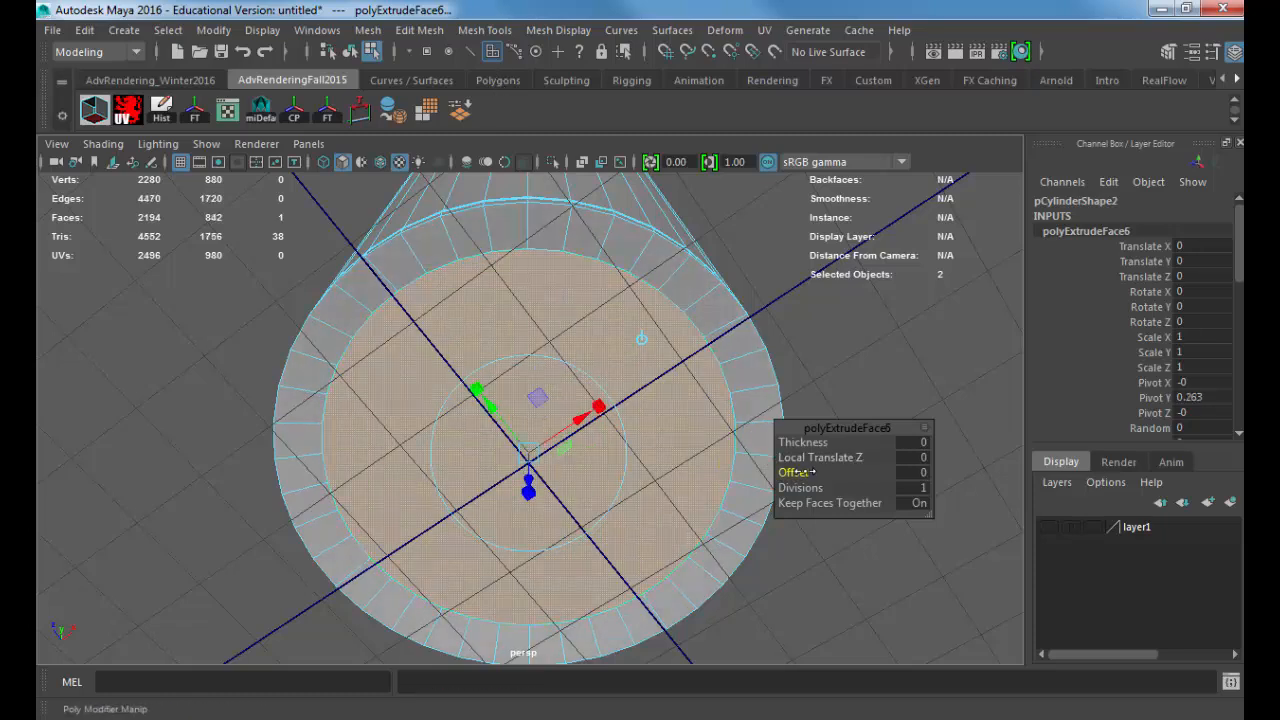
pyautogui.moveTo(804, 472); pyautogui.dragTo(808, 472)
pyautogui.keyDown('alt'); pyautogui.moveTo(651, 466); pyautogui.dragTo(526, 404, button='middle'); pyautogui.keyUp('alt')
pyautogui.moveTo(463, 502); pyautogui.dragTo(464, 484)
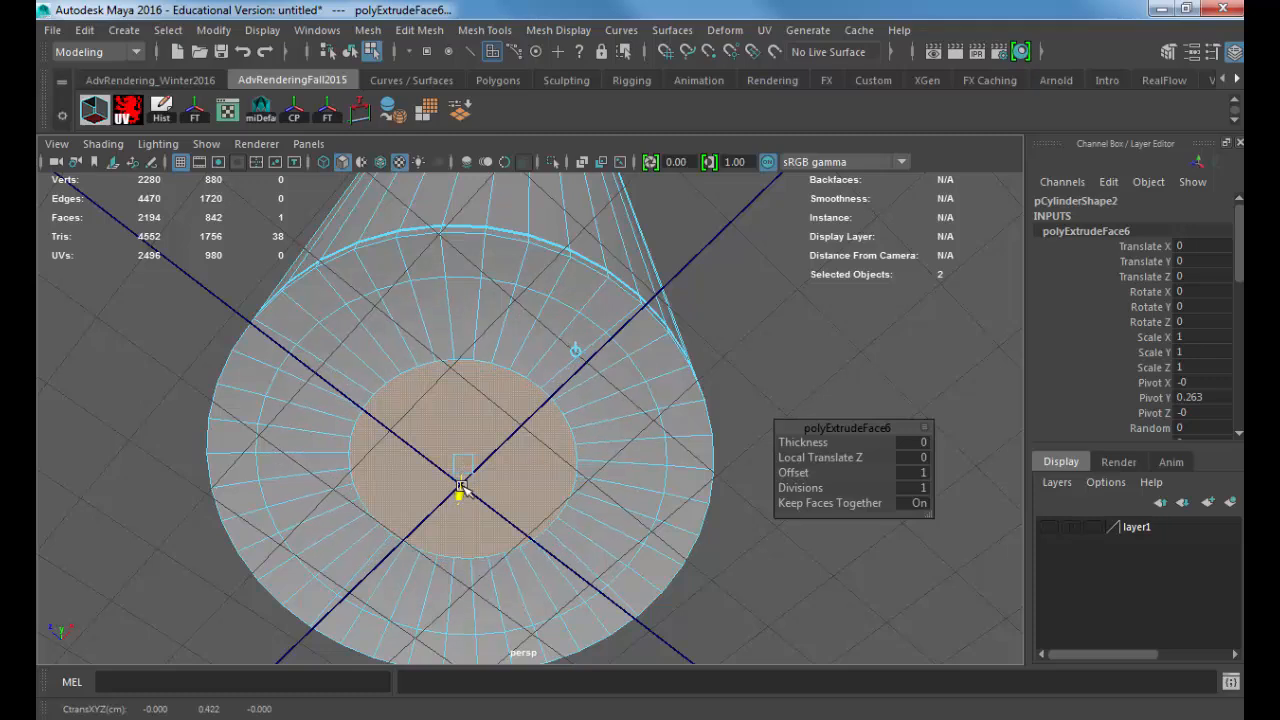
pyautogui.keyDown('alt'); pyautogui.moveTo(498, 390); pyautogui.dragTo(543, 297); pyautogui.keyUp('alt')
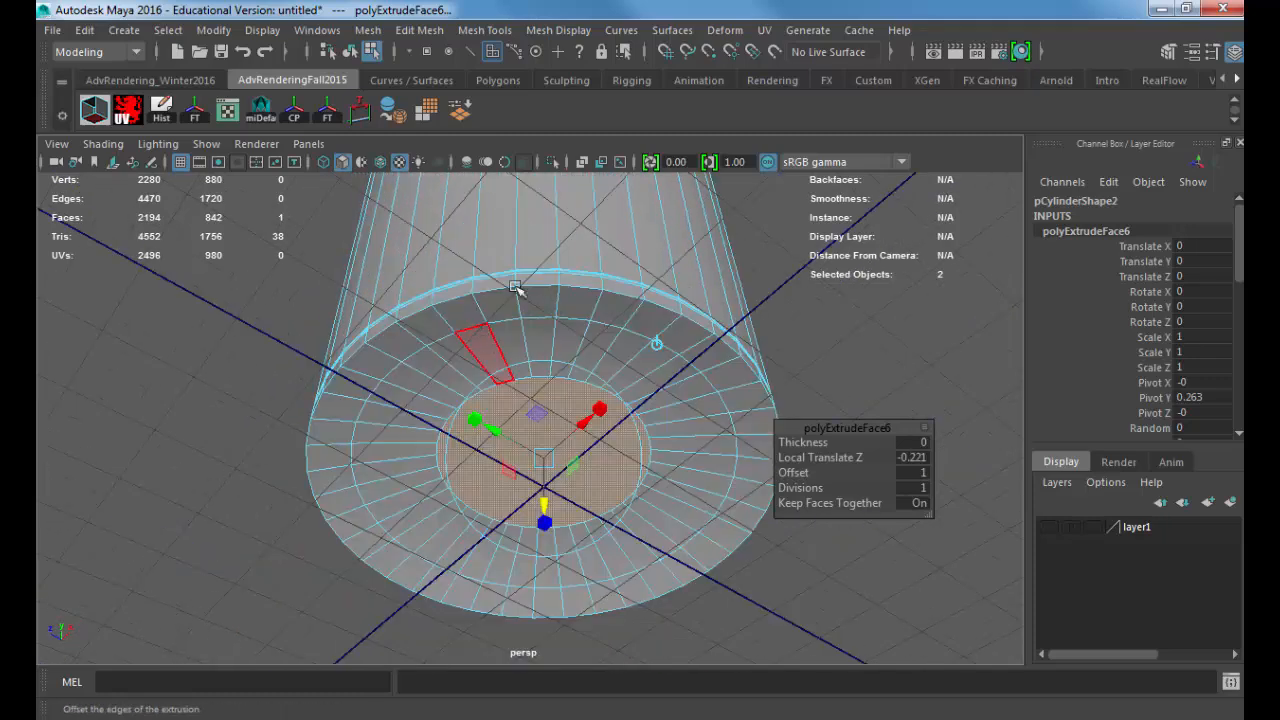
# Step: Return to object selection, deselect the can and inspect it from its underside up to its top
pyautogui.press('F8')
pyautogui.click(826, 295)
pyautogui.keyDown('alt'); pyautogui.moveTo(788, 276); pyautogui.dragTo(741, 373); pyautogui.keyUp('alt')
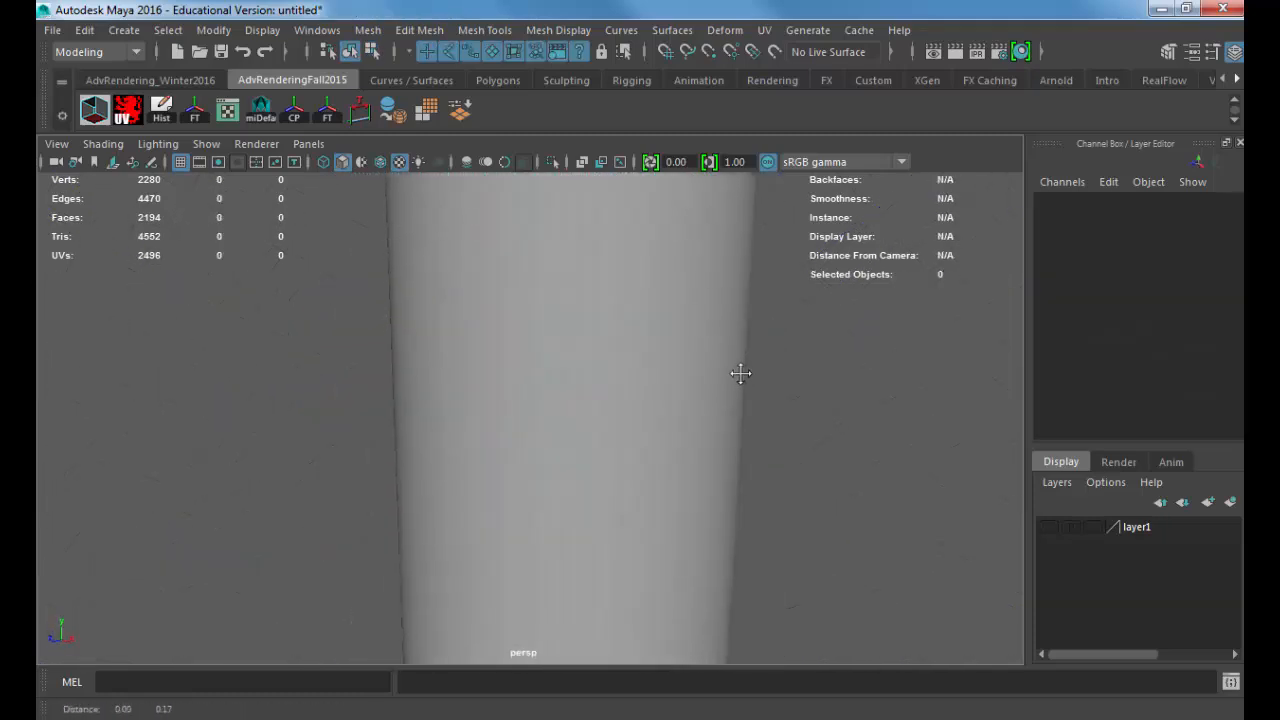
pyautogui.keyDown('alt'); pyautogui.moveTo(741, 373); pyautogui.dragTo(566, 303, button='right'); pyautogui.keyUp('alt')
pyautogui.keyDown('alt'); pyautogui.moveTo(566, 303); pyautogui.dragTo(557, 423, button='middle'); pyautogui.keyUp('alt')
pyautogui.keyDown('alt'); pyautogui.moveTo(557, 423); pyautogui.dragTo(546, 515); pyautogui.keyUp('alt')
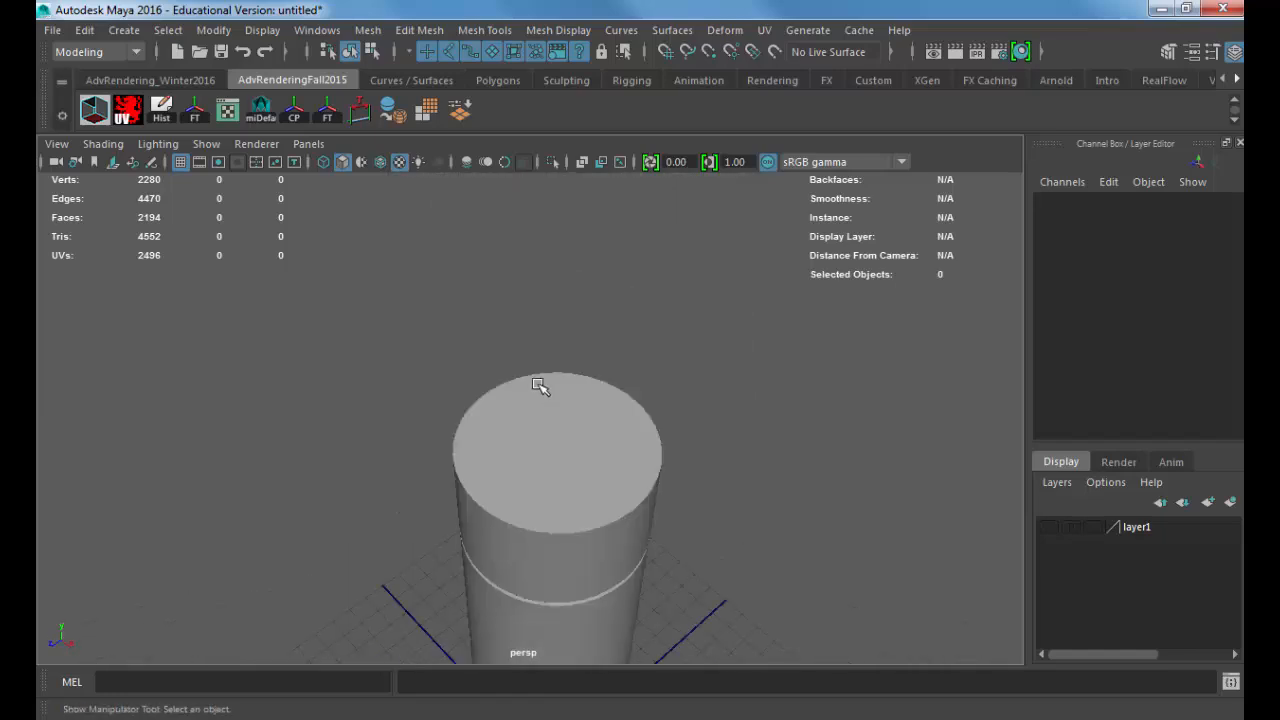
pyautogui.moveTo(542, 387); pyautogui.dragTo(540, 430, button='right')
# Step: Select the outer edge loop around the can's base and bevel it
pyautogui.click(529, 392)
pyautogui.keyDown('alt'); pyautogui.moveTo(546, 517); pyautogui.dragTo(543, 329); pyautogui.keyUp('alt')
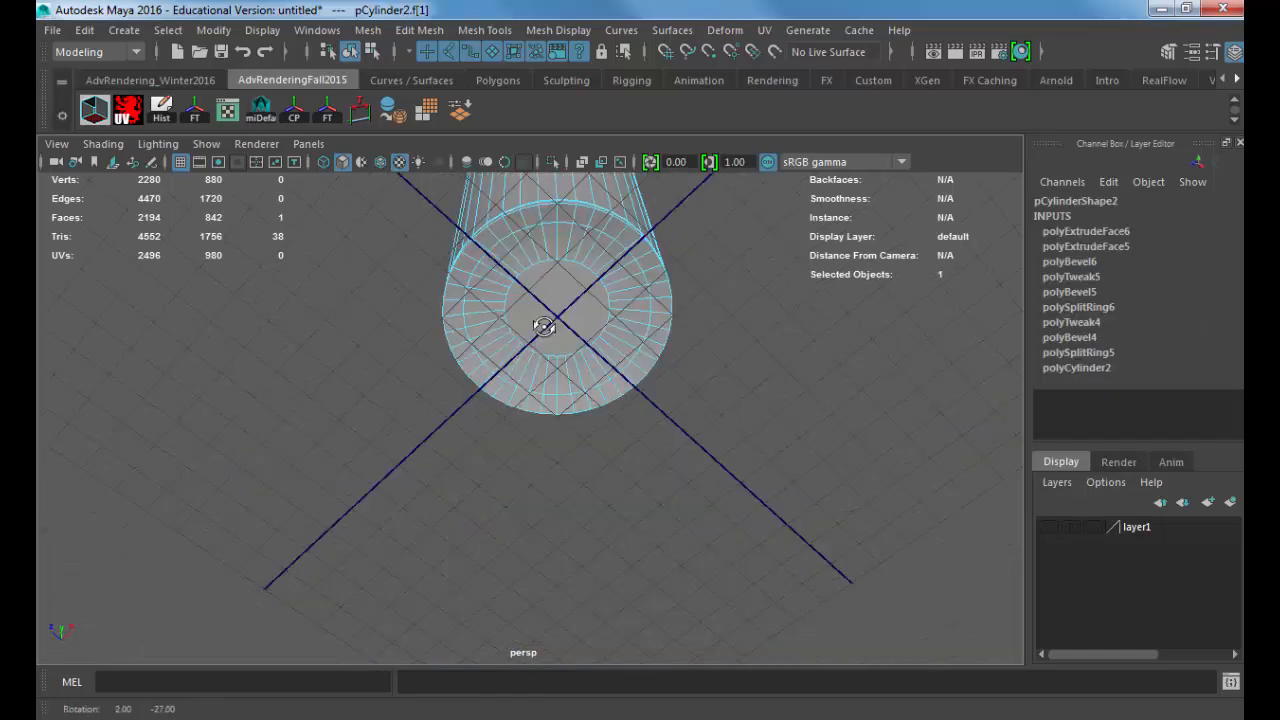
pyautogui.keyDown('alt'); pyautogui.moveTo(543, 329); pyautogui.dragTo(580, 434, button='right'); pyautogui.keyUp('alt')
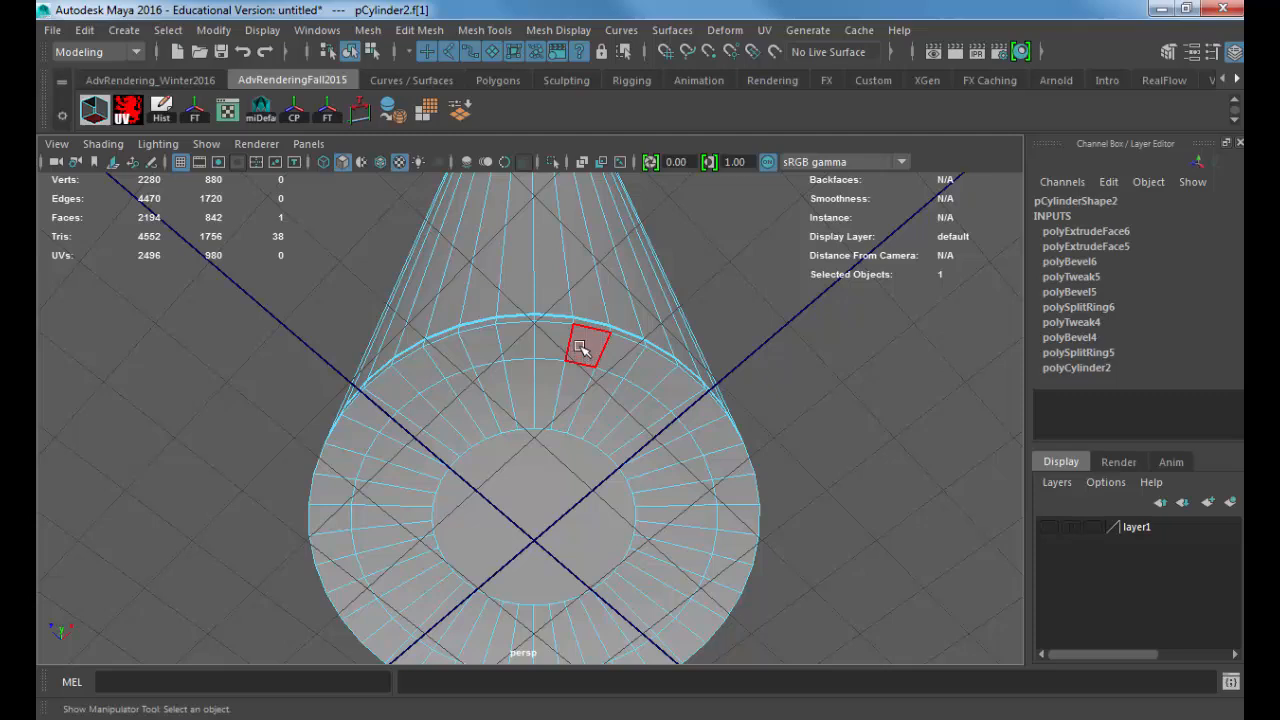
pyautogui.moveTo(581, 272); pyautogui.dragTo(616, 212, button='right')
pyautogui.click(594, 327)
pyautogui.doubleClick(594, 327)
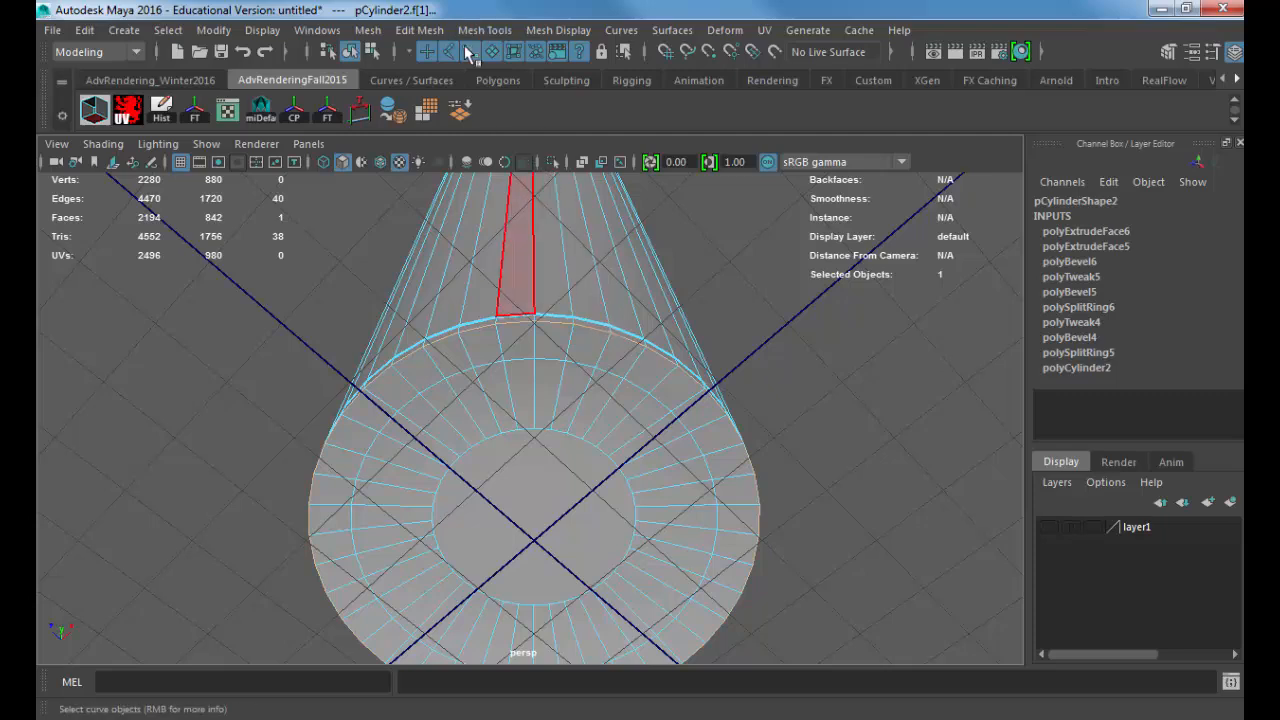
pyautogui.click(433, 33)
pyautogui.click(437, 97)
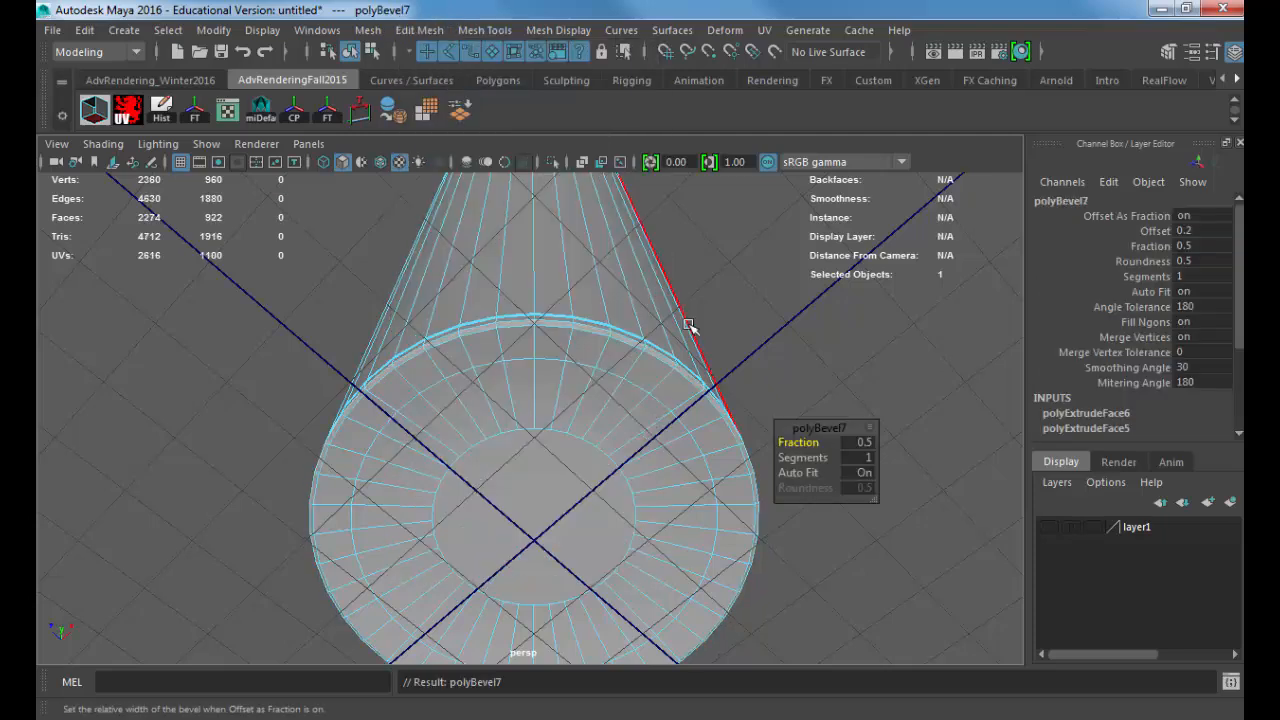
# Step: Set the base edge bevel to 2 Segments and a Fraction of 0.25
pyautogui.keyDown('alt'); pyautogui.moveTo(580, 393); pyautogui.dragTo(480, 396, button='middle'); pyautogui.keyUp('alt')
pyautogui.keyDown('alt'); pyautogui.moveTo(480, 396); pyautogui.dragTo(676, 410, button='right'); pyautogui.keyUp('alt')
pyautogui.click(869, 457)
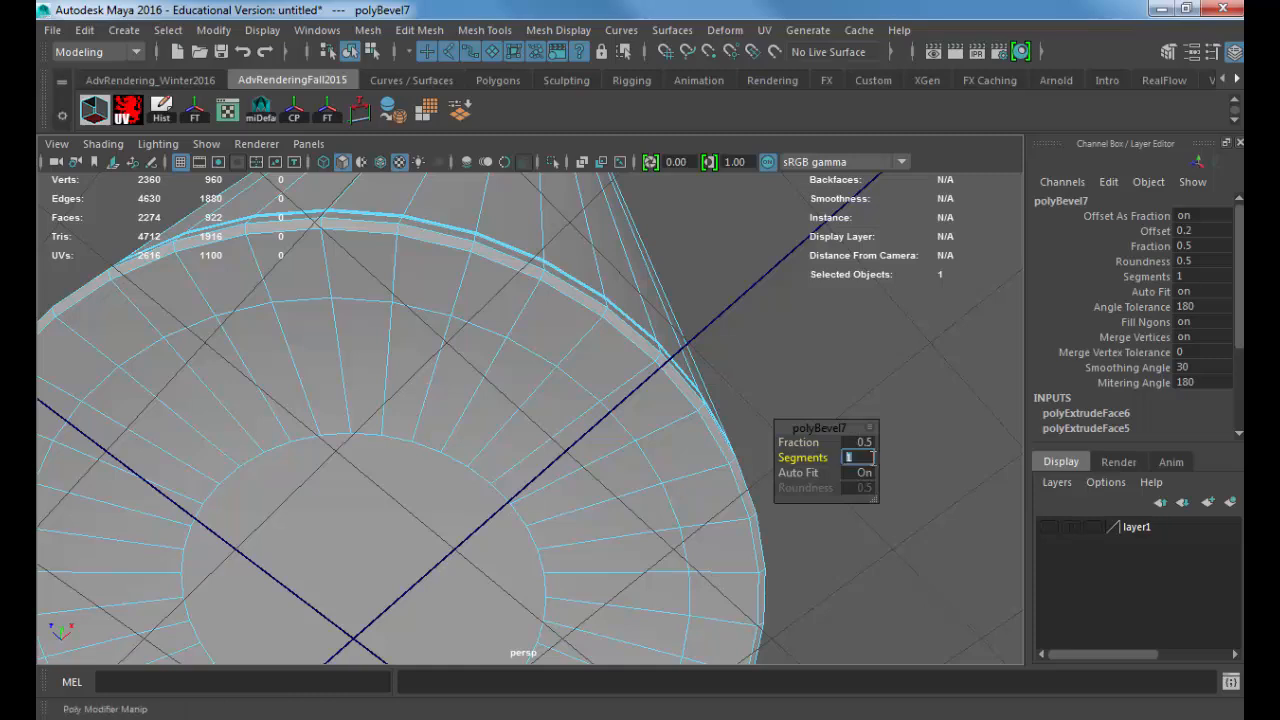
pyautogui.write('2')
pyautogui.press('Return')
pyautogui.click(860, 442)
pyautogui.write('0.25')
pyautogui.press('Return')
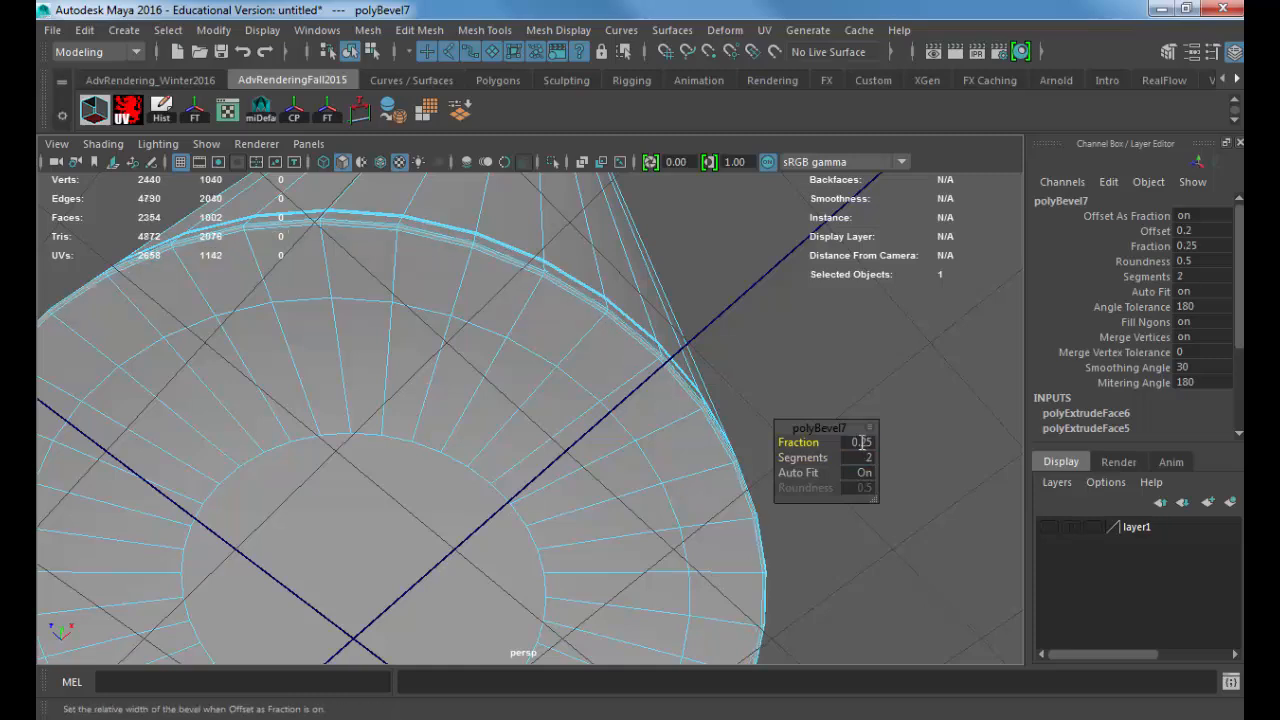
# Step: Frame and deselect the can, and examine it beside the round lidded container from a raised front view
pyautogui.moveTo(426, 333); pyautogui.dragTo(466, 300, button='right')
pyautogui.click(468, 301)
pyautogui.press('f')
pyautogui.click(657, 328)
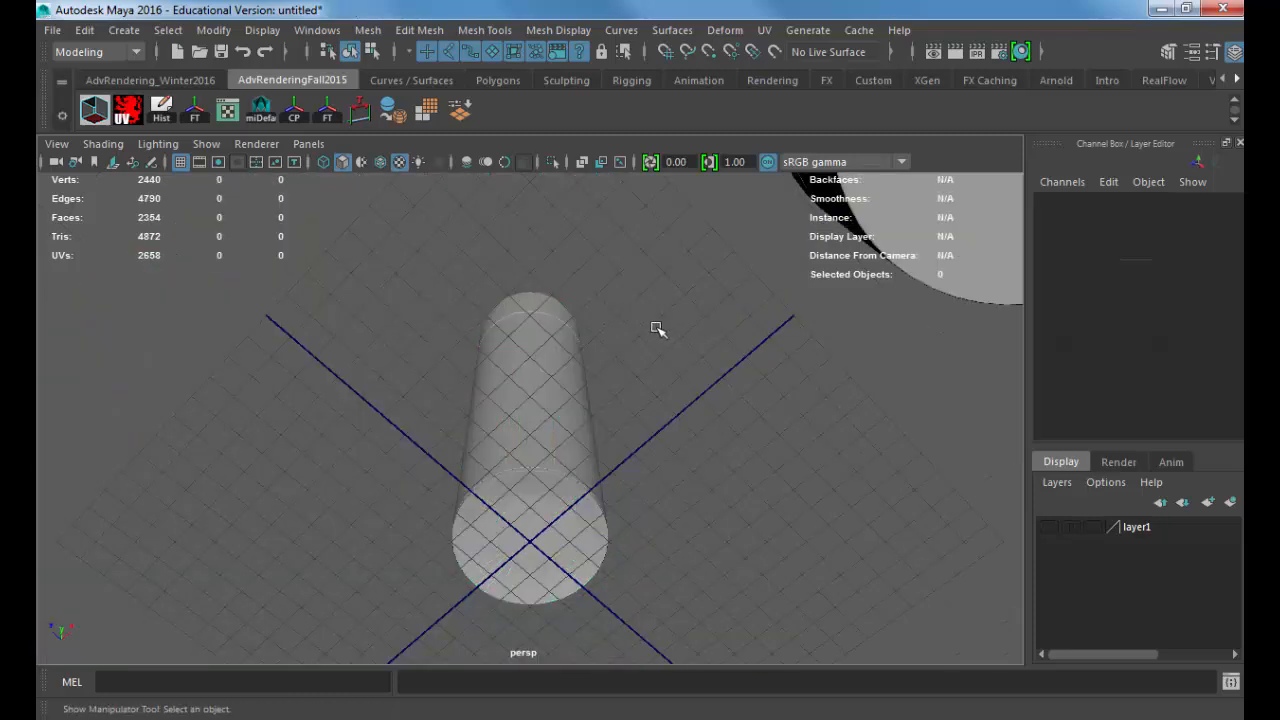
pyautogui.keyDown('alt'); pyautogui.moveTo(668, 330); pyautogui.dragTo(643, 438); pyautogui.keyUp('alt')
pyautogui.keyDown('alt'); pyautogui.moveTo(643, 438); pyautogui.dragTo(606, 426, button='right'); pyautogui.keyUp('alt')
pyautogui.keyDown('alt'); pyautogui.moveTo(606, 426); pyautogui.dragTo(563, 438, button='middle'); pyautogui.keyUp('alt')
pyautogui.keyDown('alt'); pyautogui.moveTo(563, 438); pyautogui.dragTo(523, 446, button='right'); pyautogui.keyUp('alt')
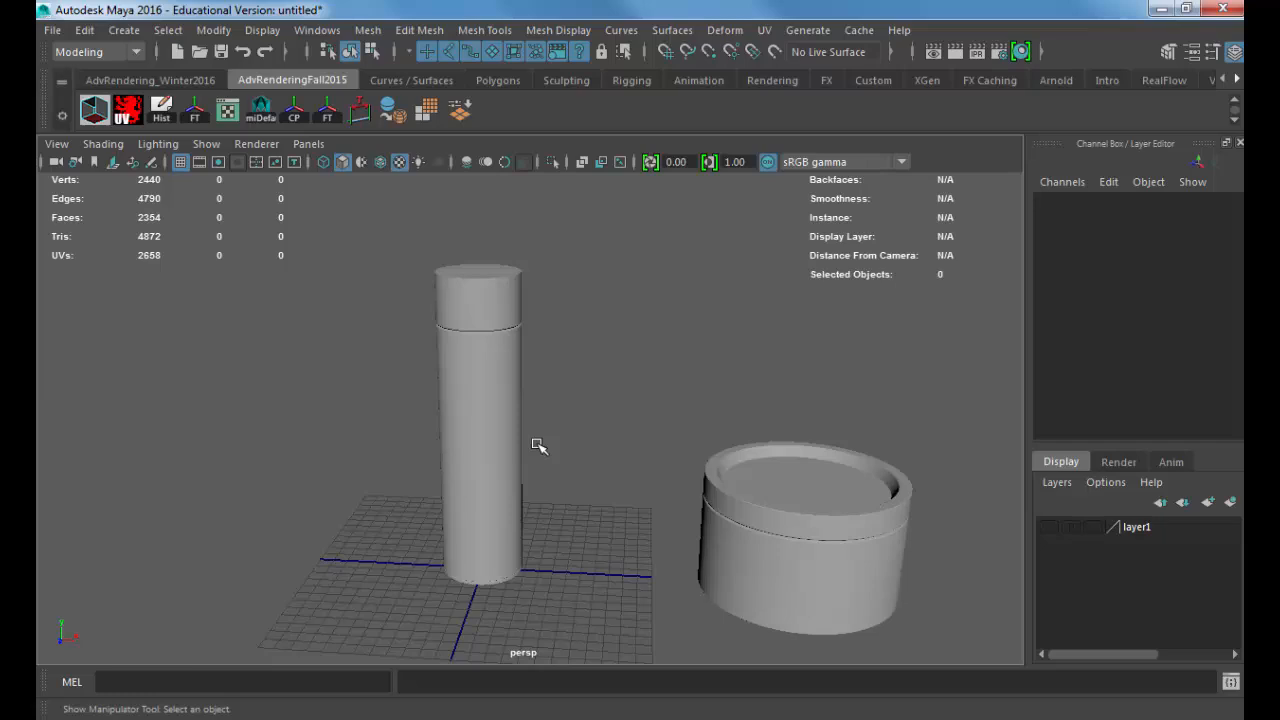
pyautogui.click(766, 521)
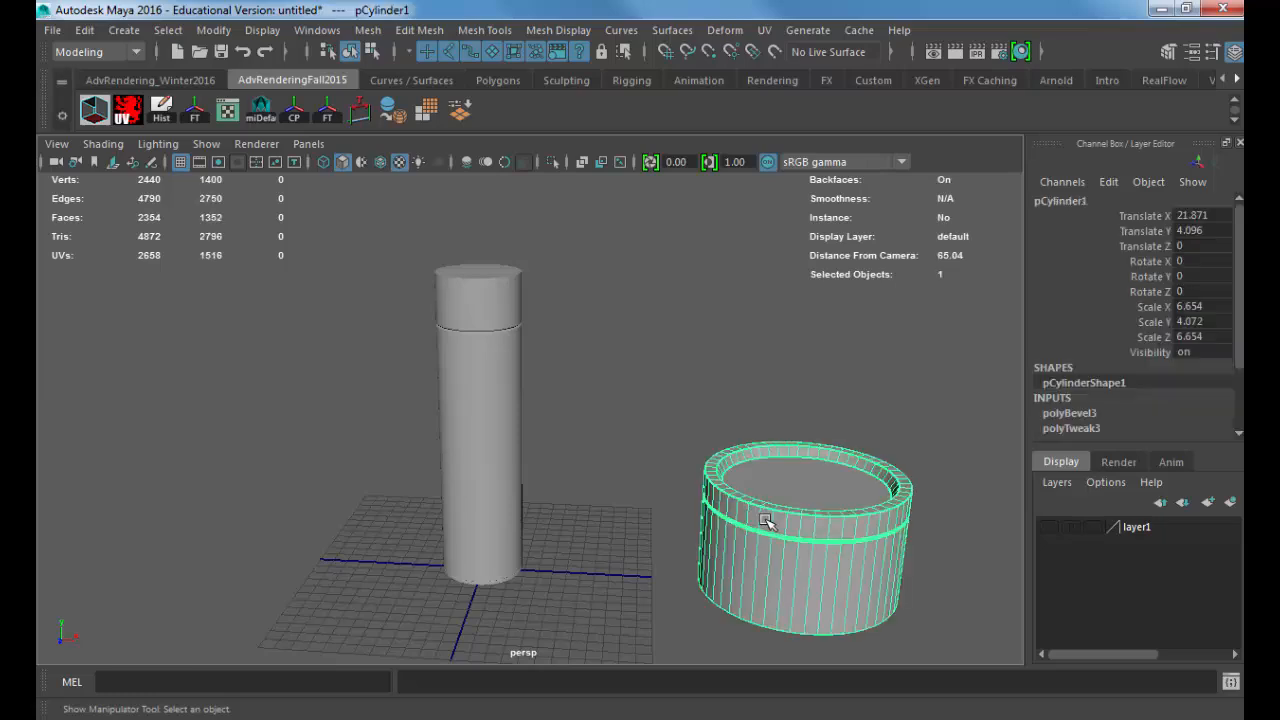
pyautogui.moveTo(600, 236); pyautogui.dragTo(338, 614)
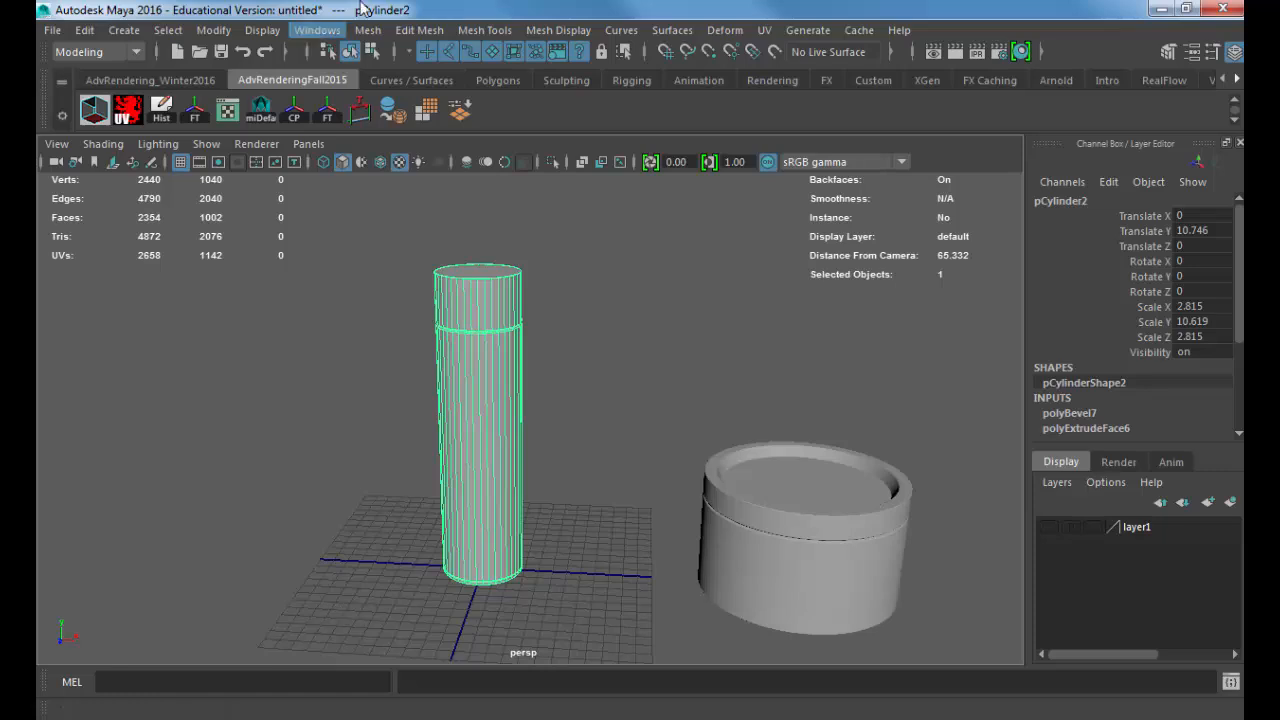
pyautogui.click(484, 30)
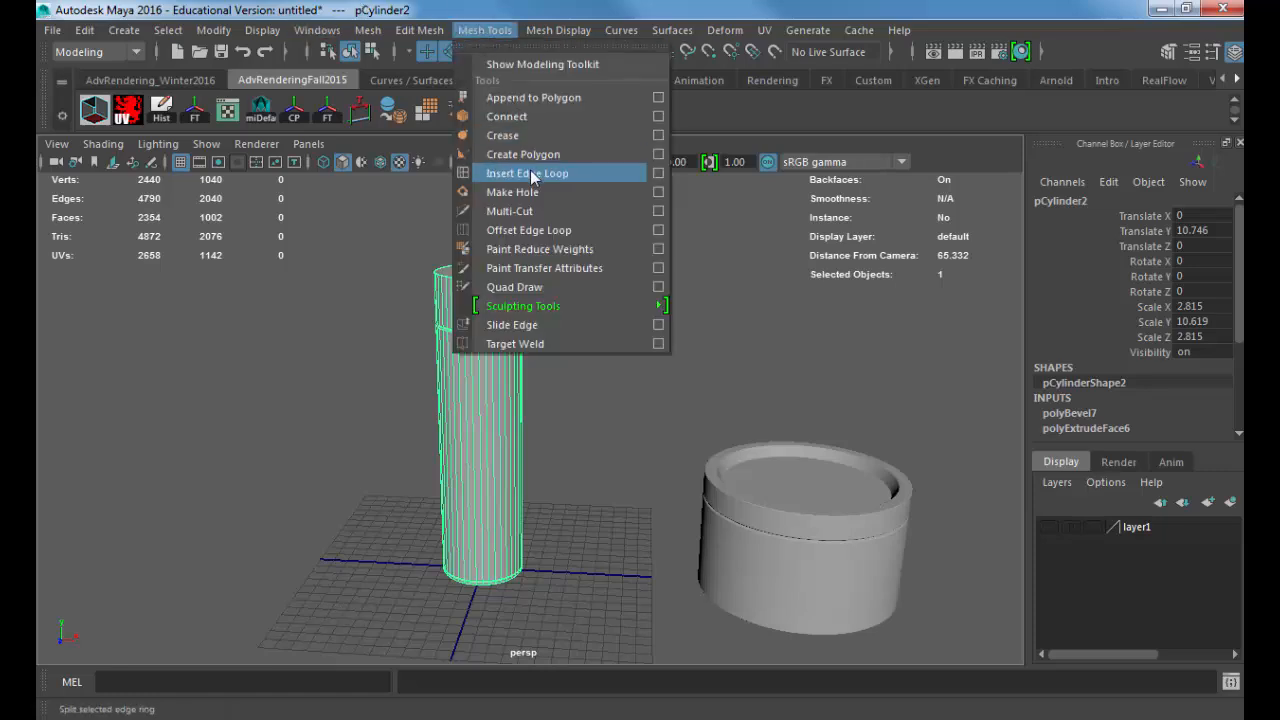
pyautogui.moveTo(419, 30)
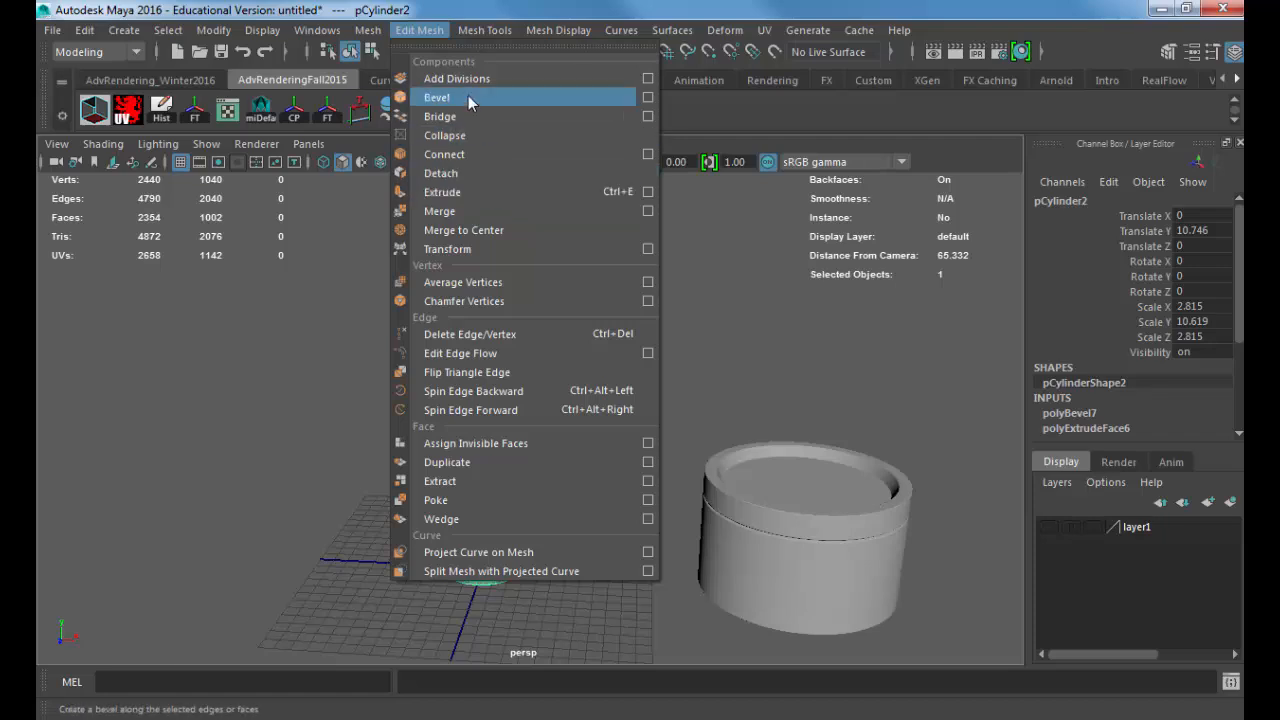
pyautogui.click(957, 366)
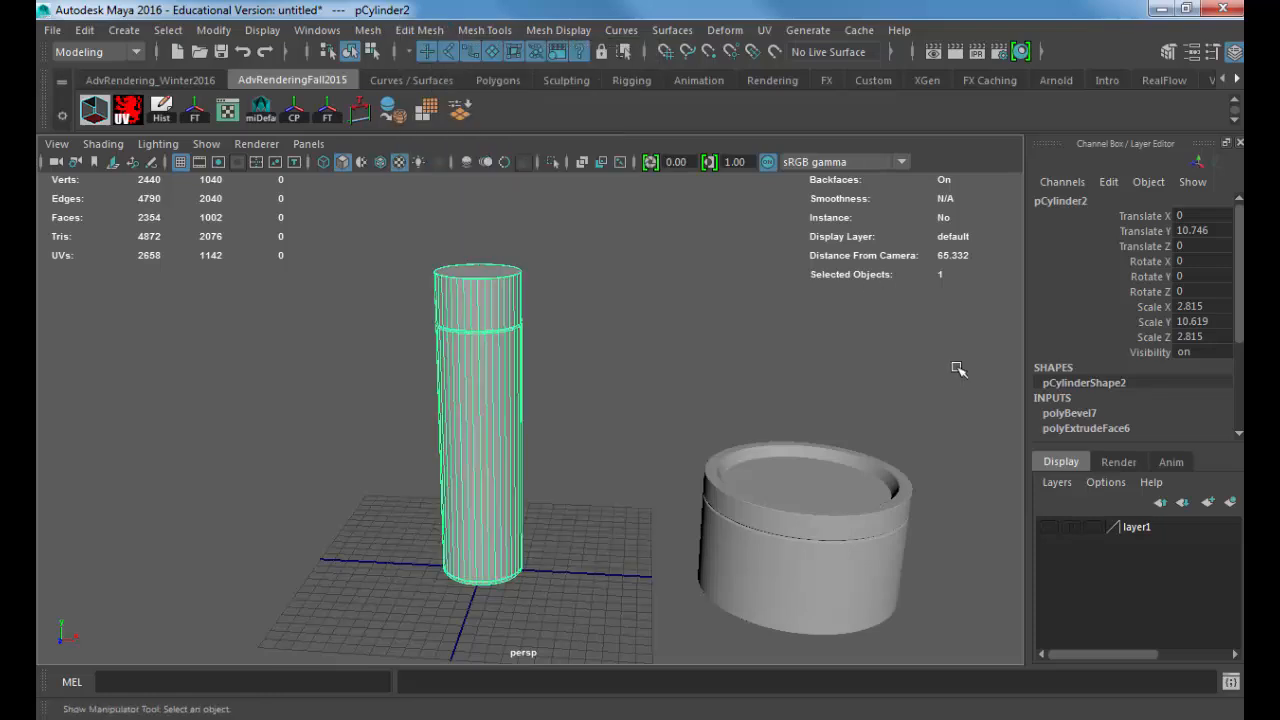
# Step: Move the tall can along the negative X axis, away from the centre of the grid
pyautogui.scroll(-1, 857, 463)
pyautogui.click(492, 412)
pyautogui.press('w')
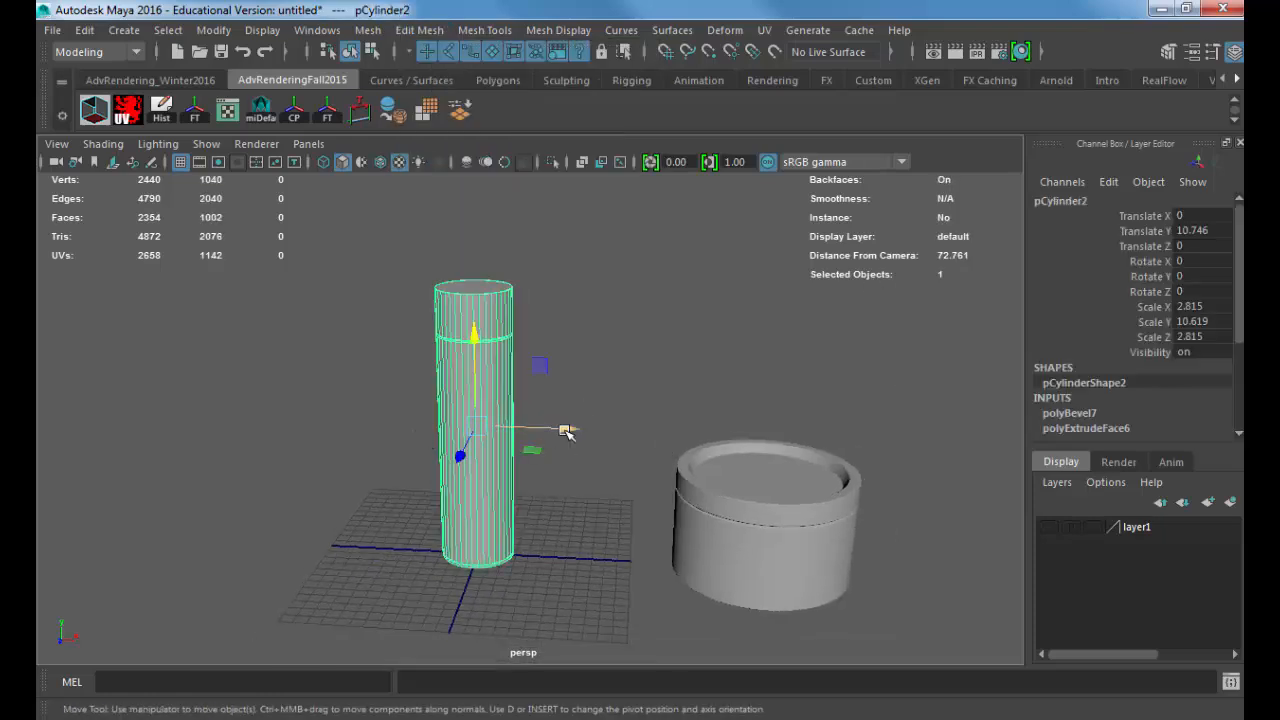
pyautogui.moveTo(564, 431); pyautogui.dragTo(288, 419)
# Step: Centre the round lidded container on the grid by setting its Translate X to 0
pyautogui.click(745, 492)
pyautogui.moveTo(1210, 216); pyautogui.dragTo(1210, 230)
pyautogui.click(1173, 220)
pyautogui.click(1190, 218)
pyautogui.write('0')
pyautogui.press('Return')
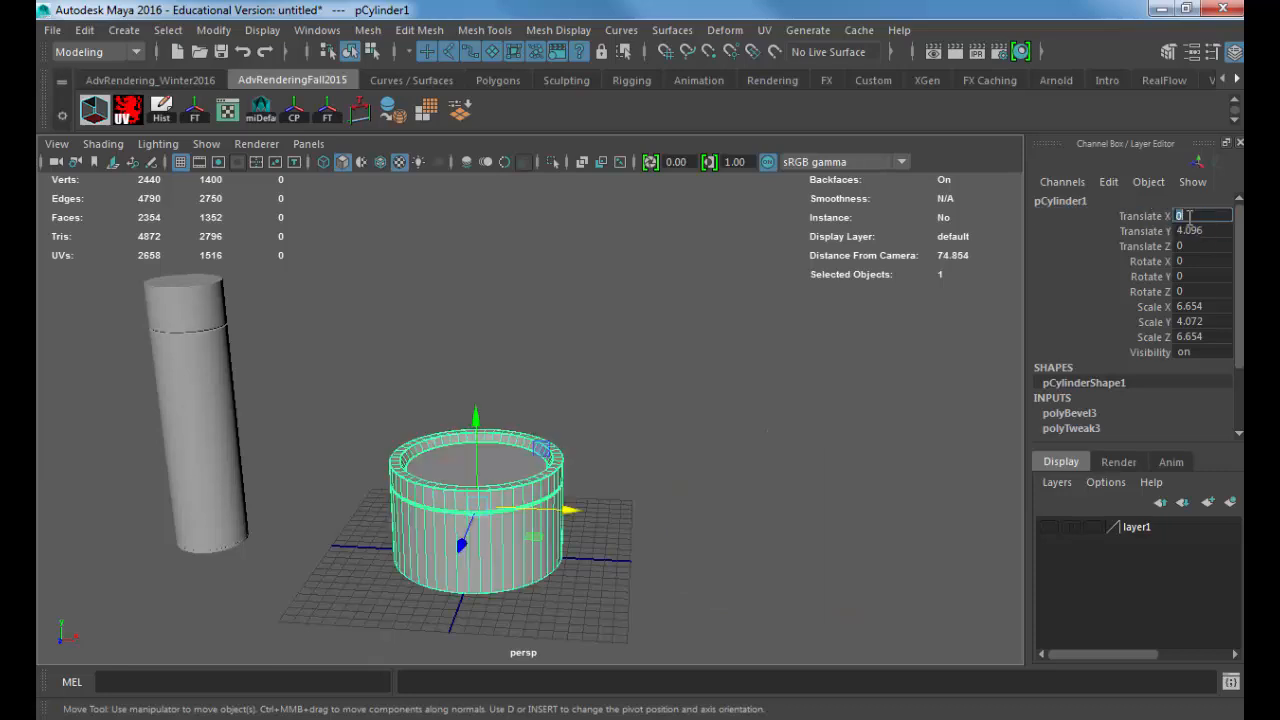
pyautogui.keyDown('alt'); pyautogui.moveTo(512, 503); pyautogui.dragTo(536, 472, button='middle'); pyautogui.keyUp('alt')
pyautogui.scroll(5, 763, 471)
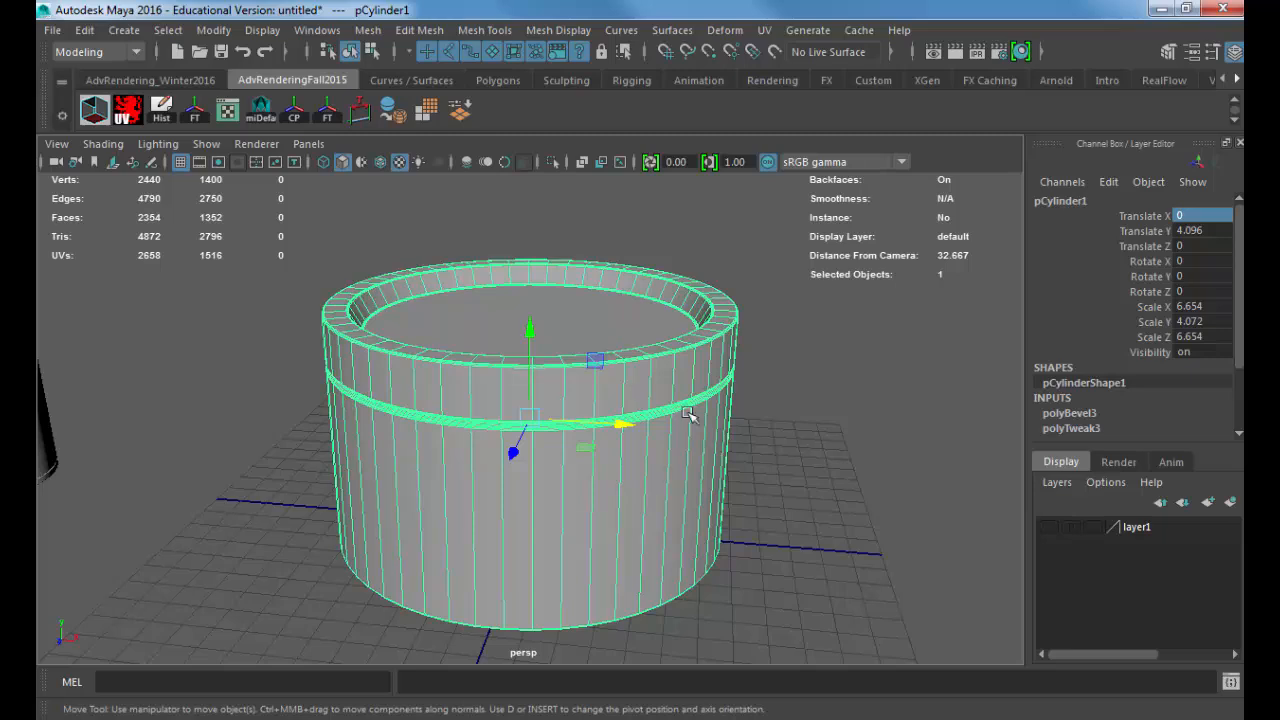
# Step: Switch to Internet Explorer and search Google Images for "shaving cream label"
pyautogui.hotkey('alt', 'Tab')
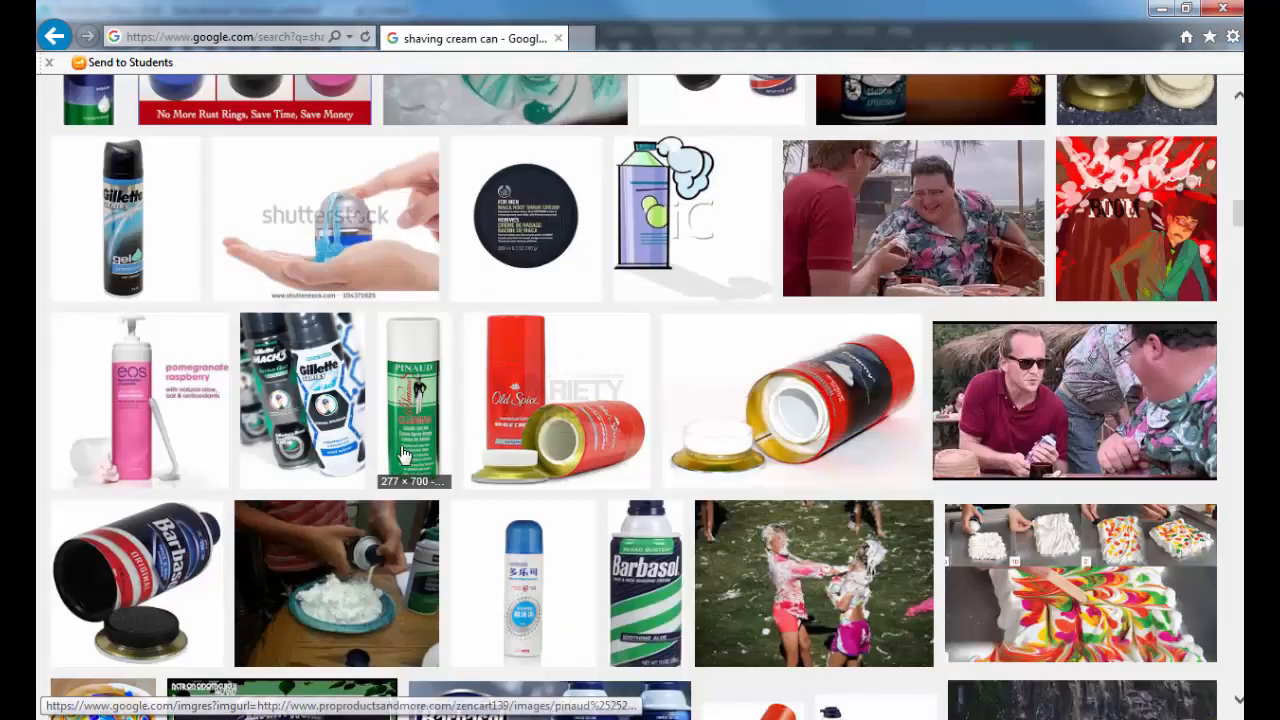
pyautogui.scroll(10, 414, 329)
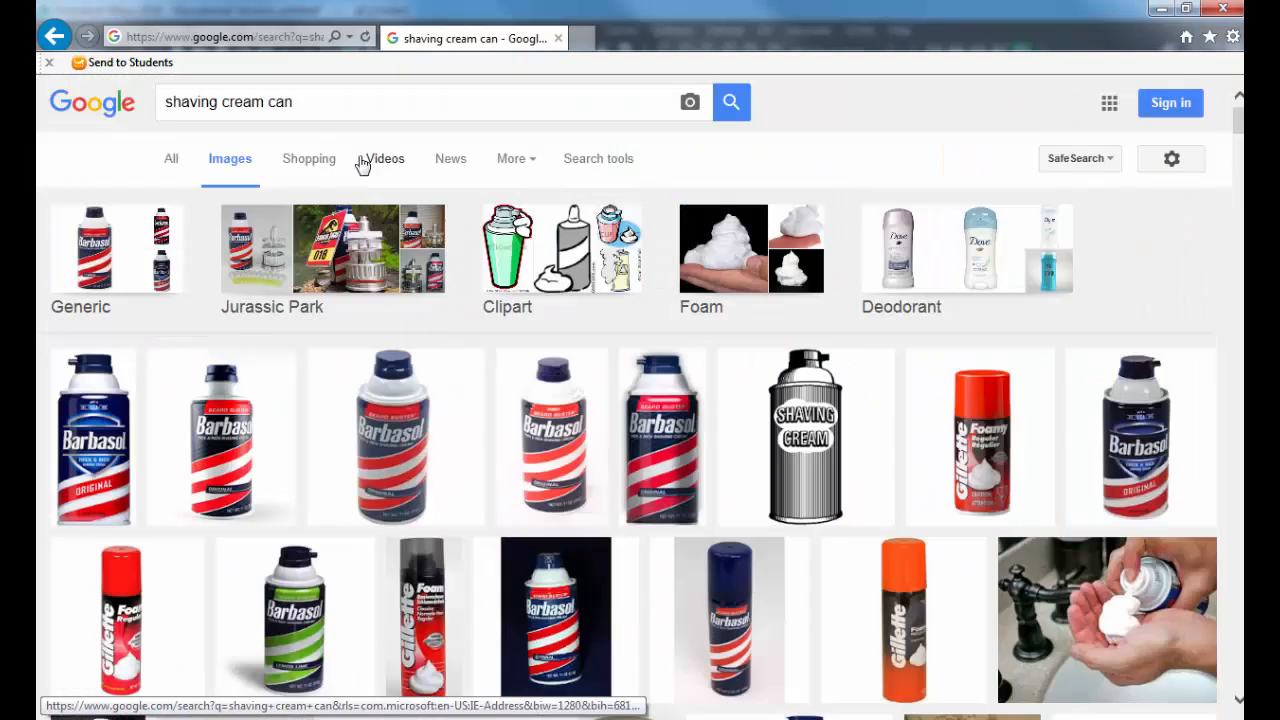
pyautogui.click(363, 110)
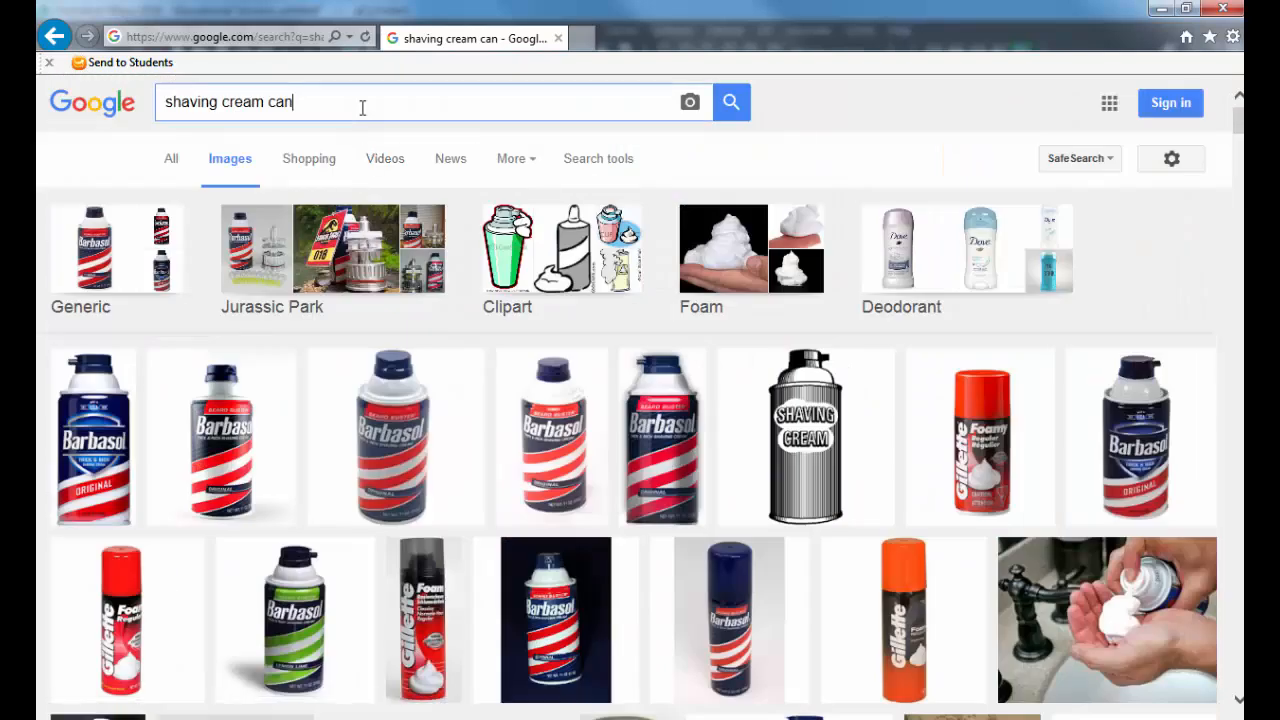
pyautogui.hotkey('ctrl', 'shift', 'Left')
pyautogui.press('BackSpace')
pyautogui.write('label')
pyautogui.press('Return')
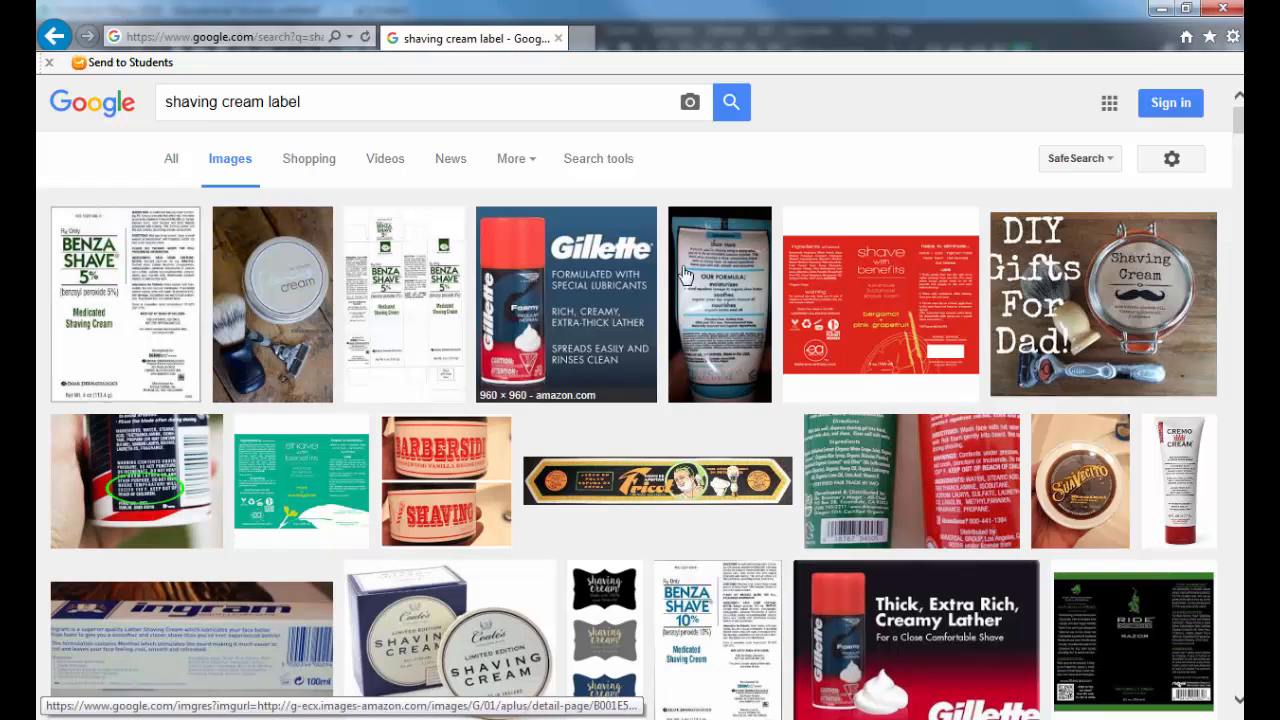
# Step: Look through the label image results, previewing the Gillette Foamy picture and the Ride Razor label
pyautogui.scroll(-3, 897, 384)
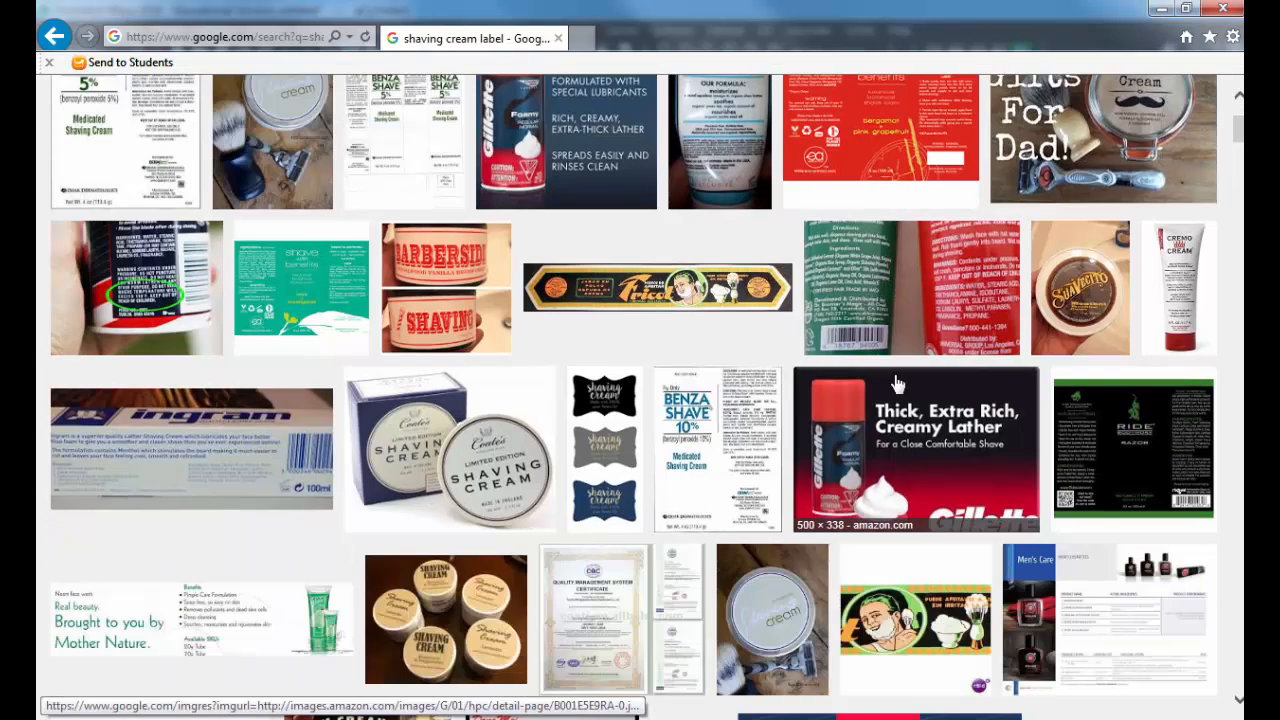
pyautogui.click(830, 455)
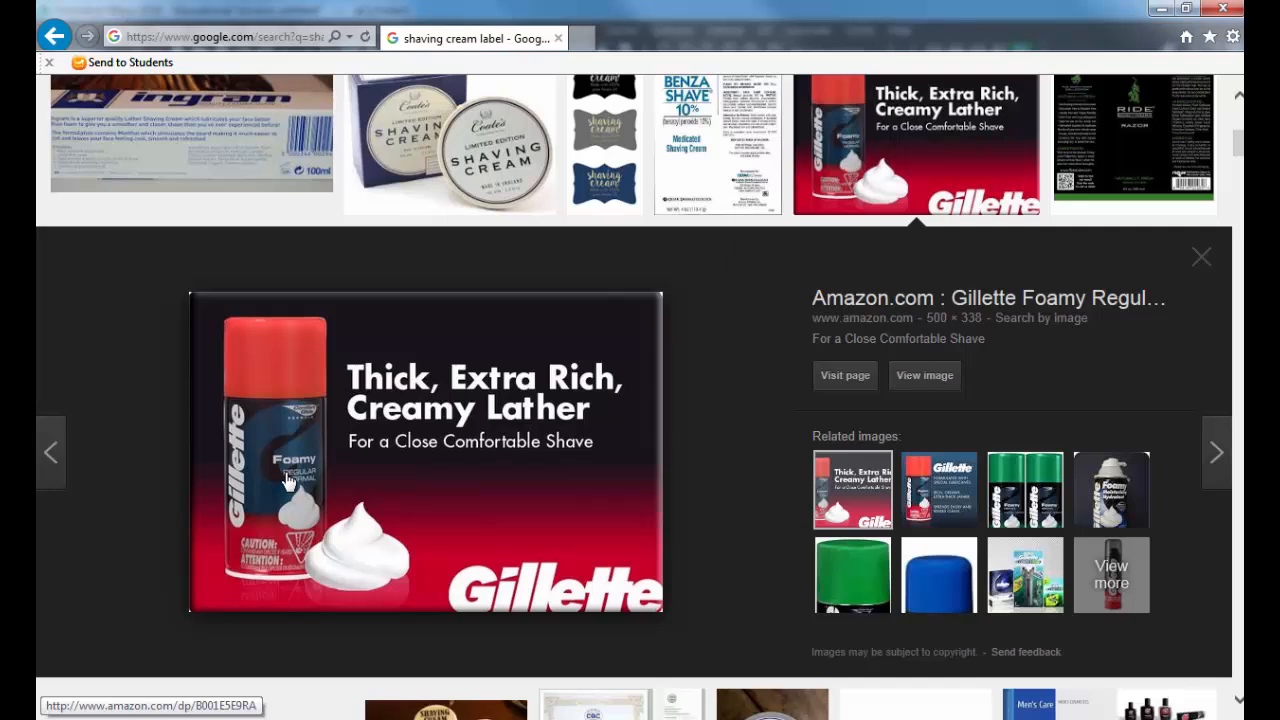
pyautogui.press('Right')
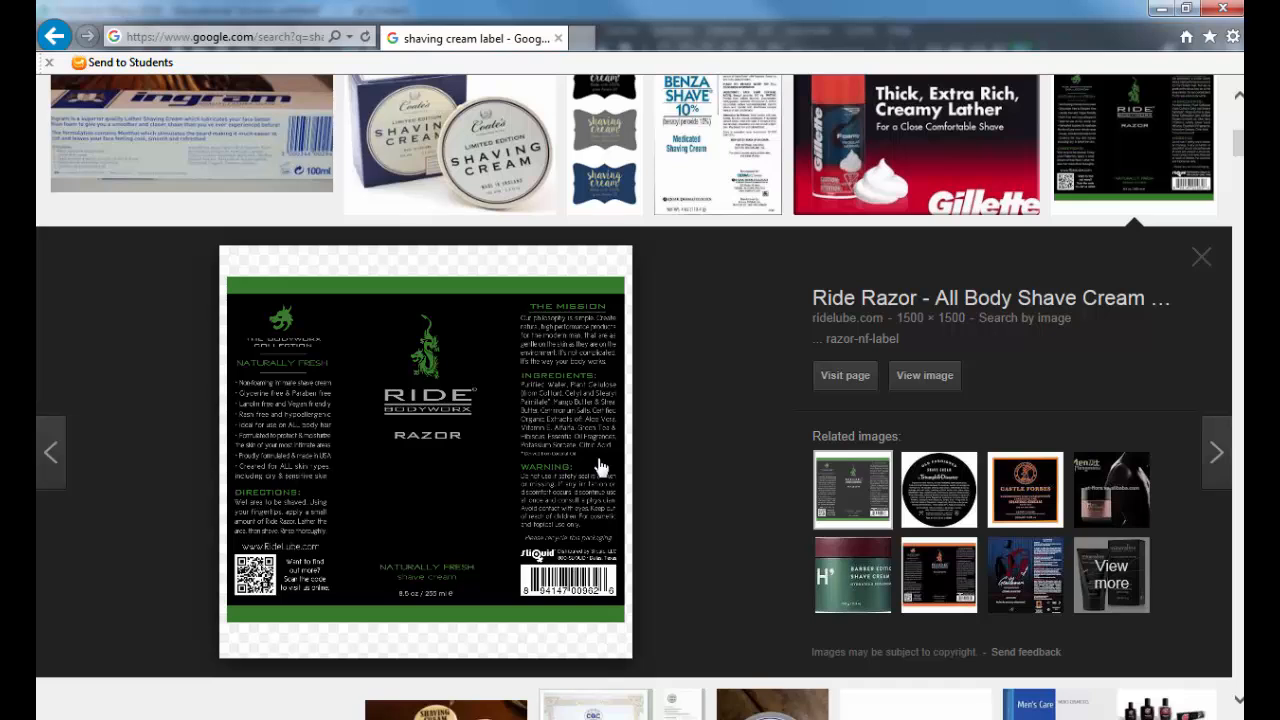
# Step: Open the Ride Razor label at full size and start saving the picture
pyautogui.click(922, 375)
pyautogui.rightClick(404, 230)
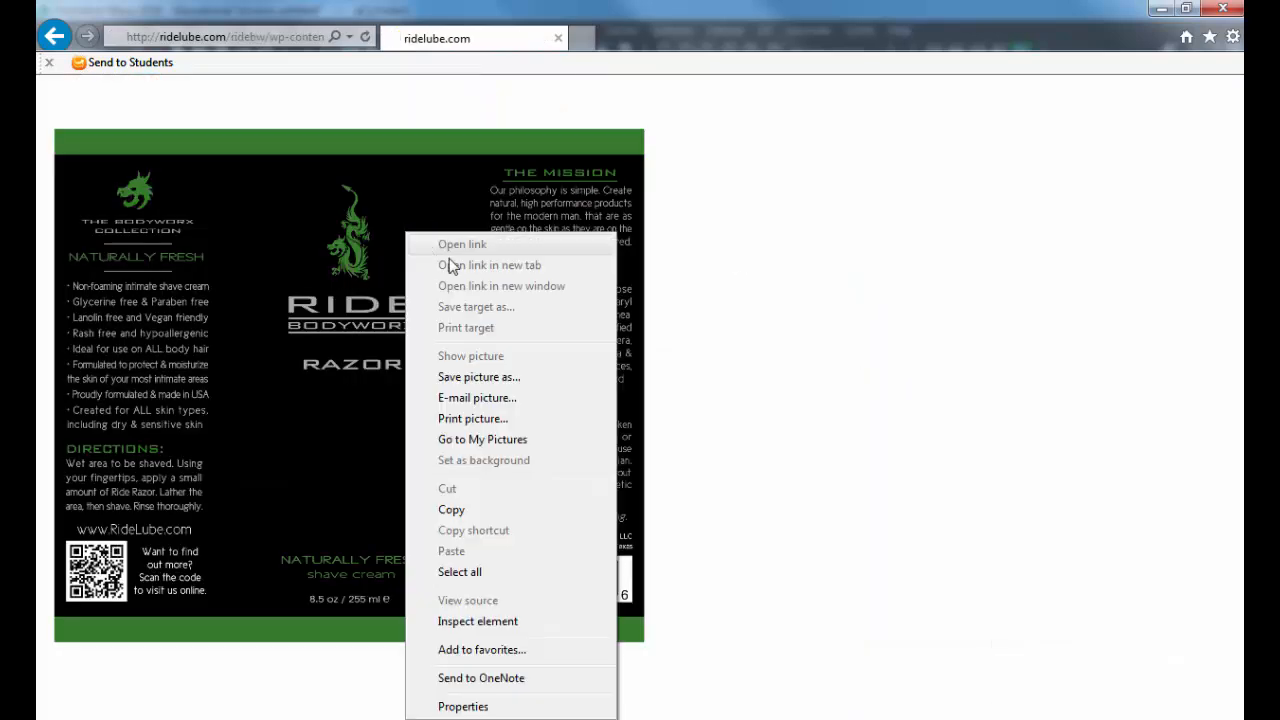
pyautogui.click(500, 376)
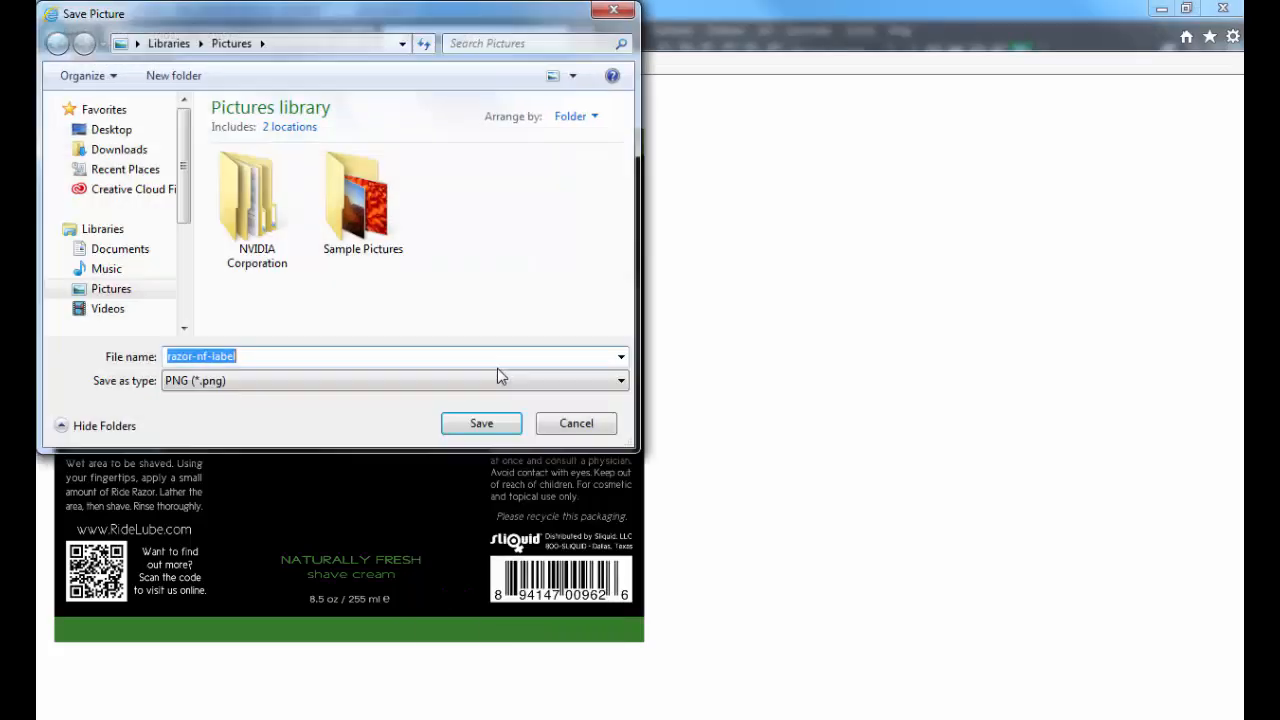
# Step: Switch back to Maya and start a new project named with the owner's surname followed by "_Product"
pyautogui.hotkey('alt', 'Tab')
pyautogui.hotkey('alt', 'Tab')
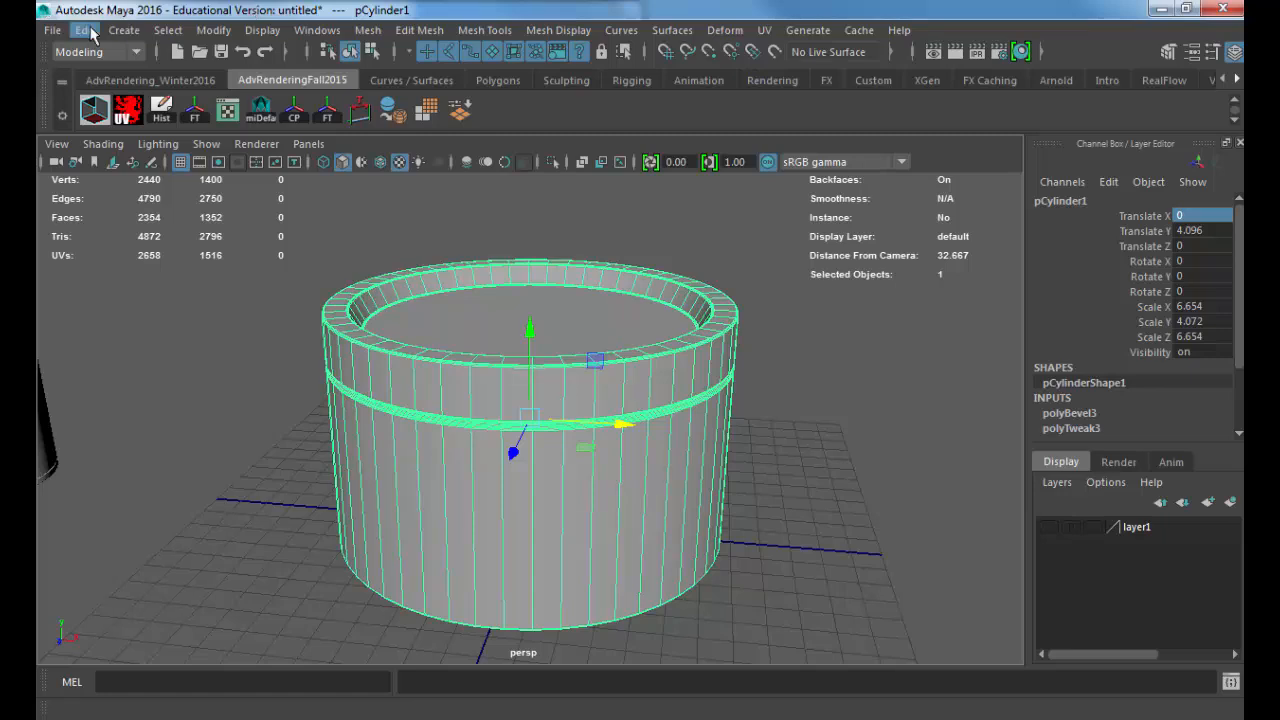
pyautogui.click(52, 30)
pyautogui.click(188, 586)
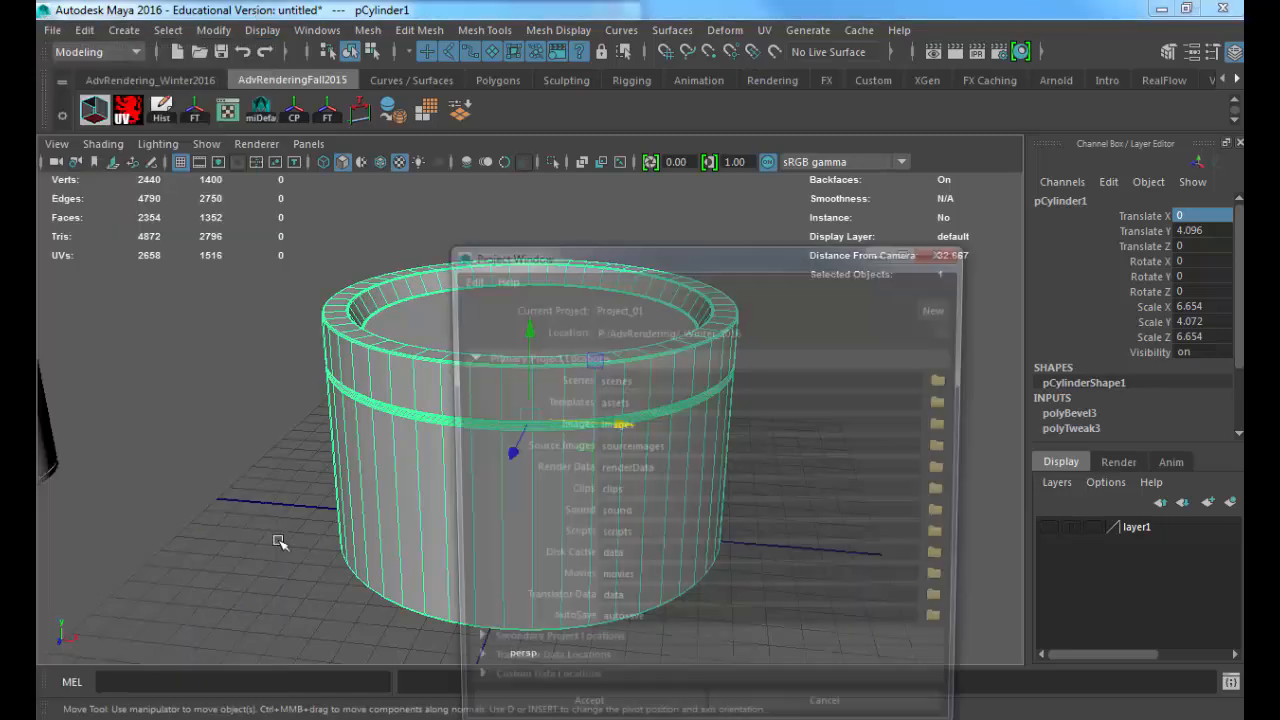
pyautogui.click(930, 310)
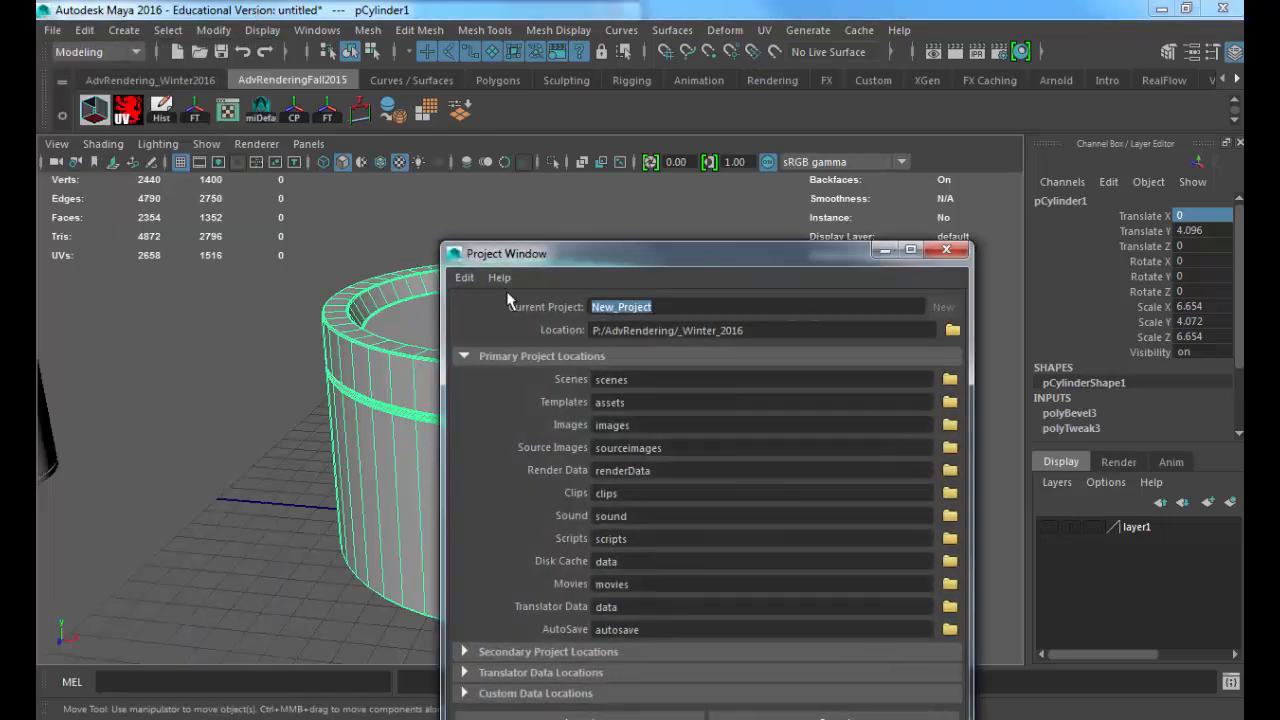
pyautogui.write('Sarcona')
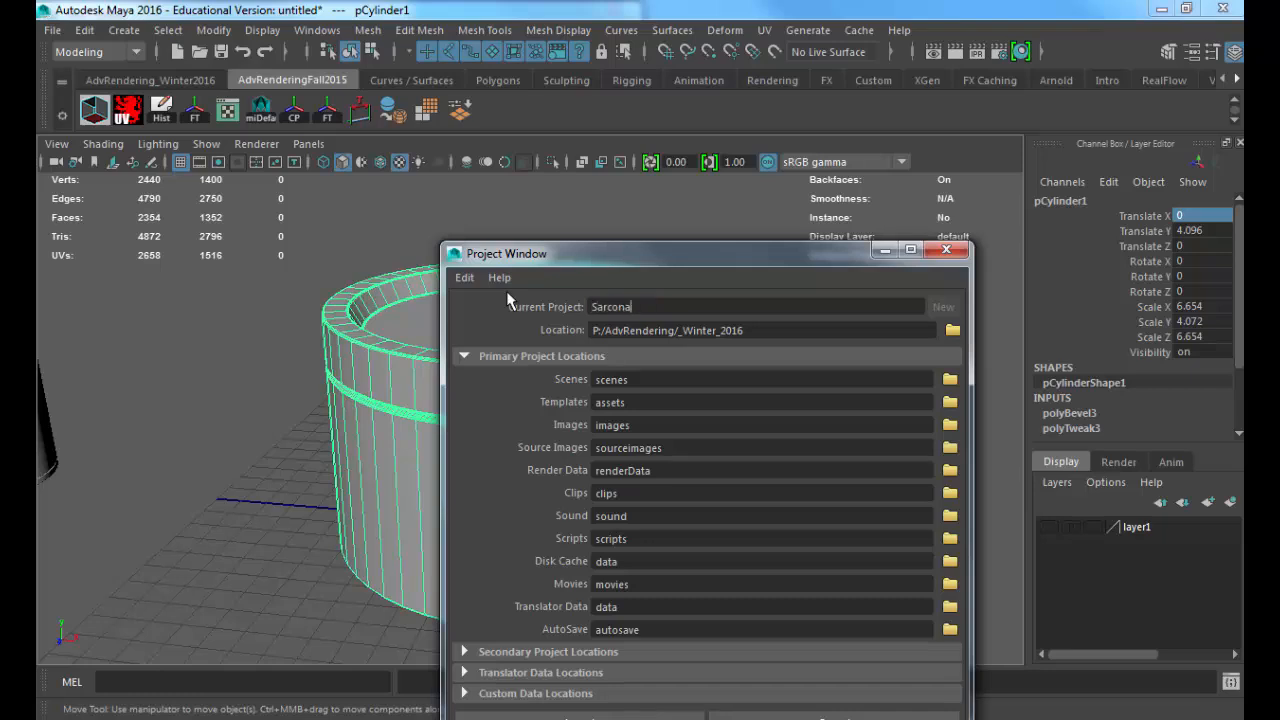
pyautogui.write('_Product')
# Step: Set the project location to the 2510/work folder inside the owner's W2016 folder on drive P, and create the project
pyautogui.click(952, 330)
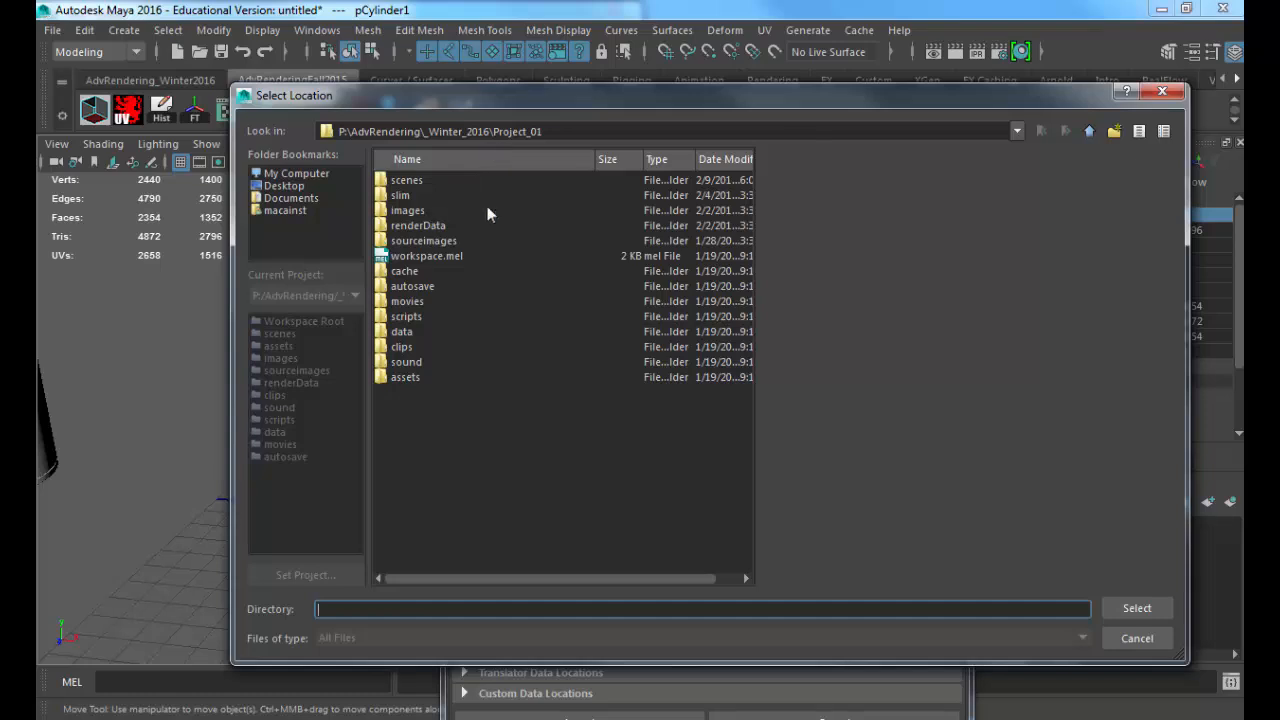
pyautogui.click(1090, 133)
pyautogui.click(1090, 133)
pyautogui.click(1090, 133)
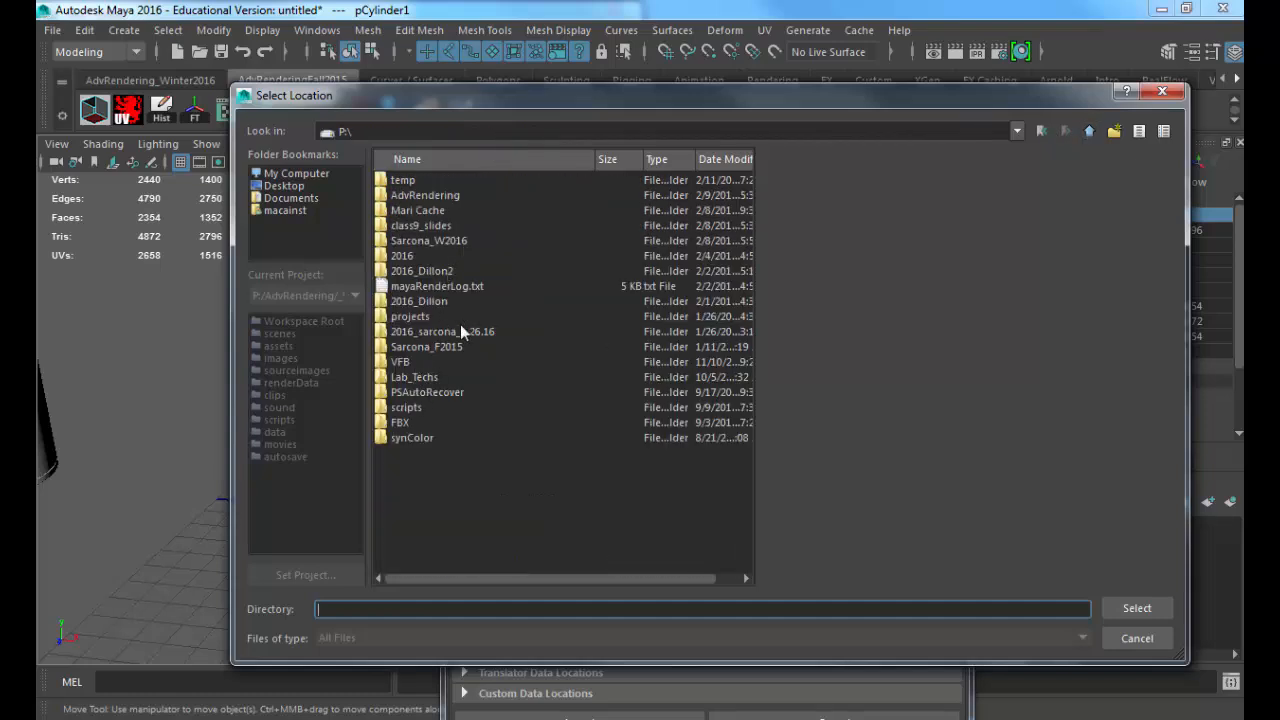
pyautogui.click(462, 160)
pyautogui.click(449, 376)
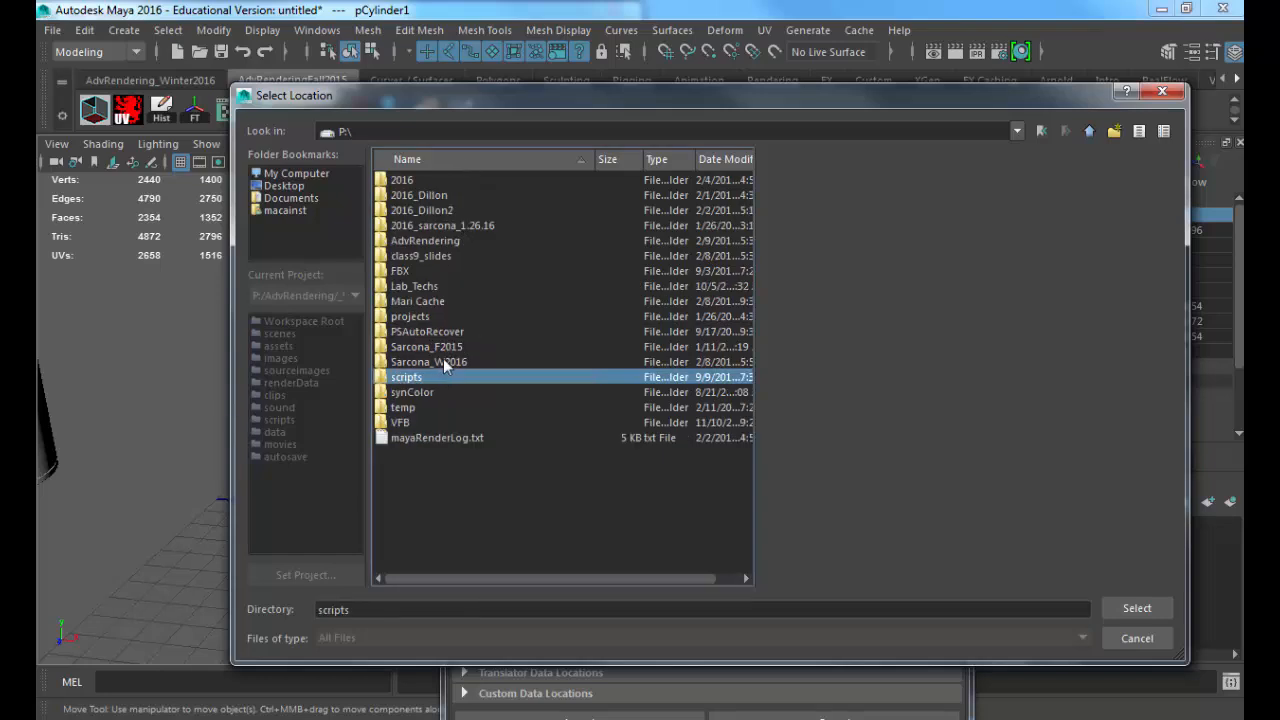
pyautogui.doubleClick(447, 360)
pyautogui.doubleClick(402, 195)
pyautogui.doubleClick(405, 210)
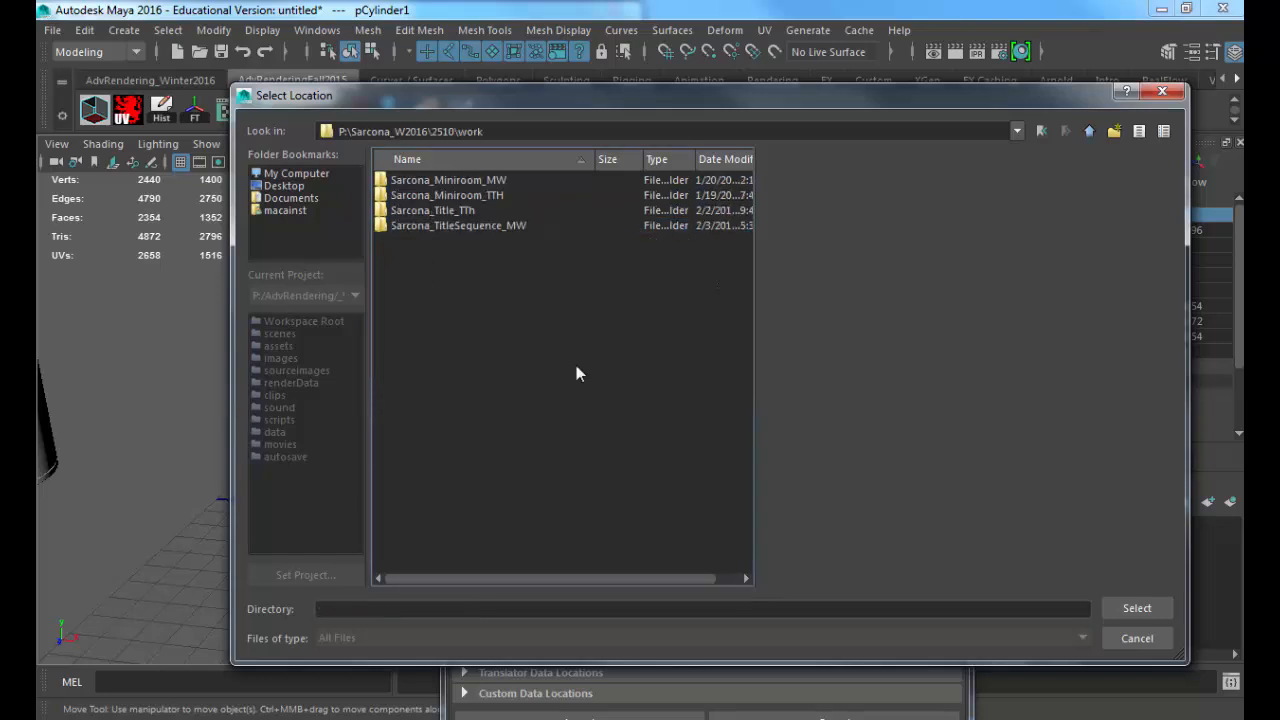
pyautogui.click(1136, 608)
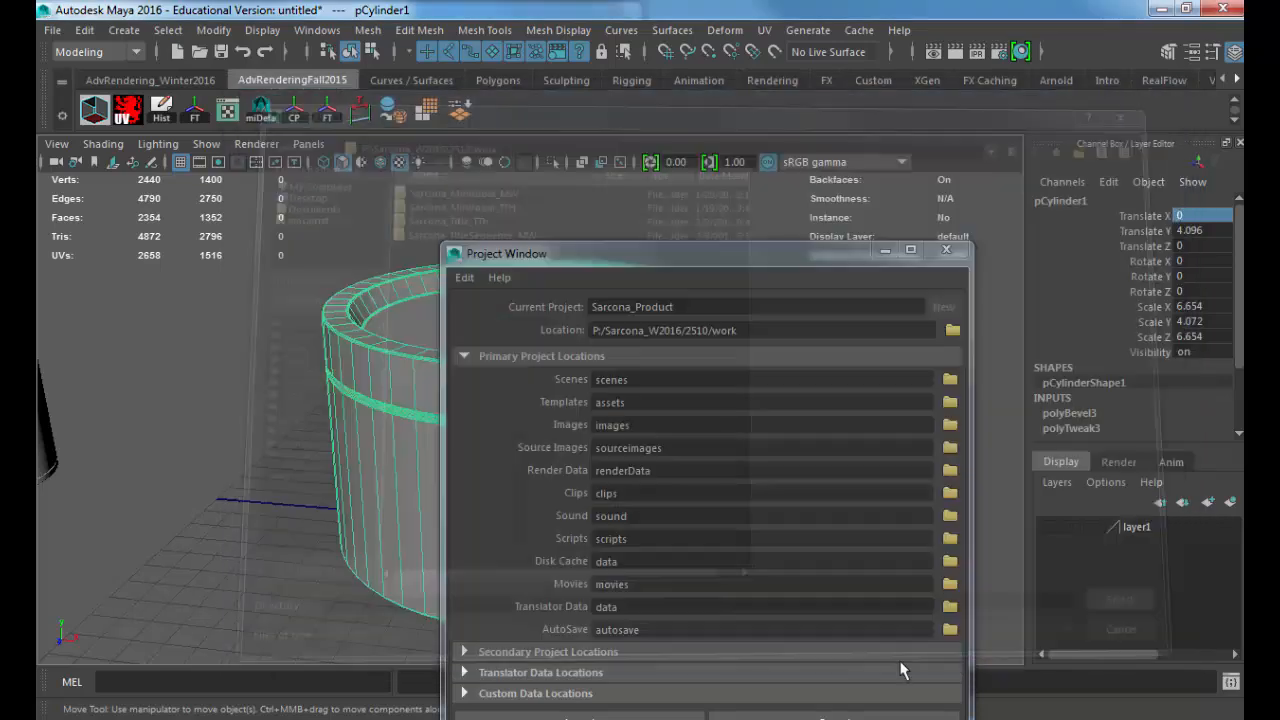
pyautogui.click(628, 717)
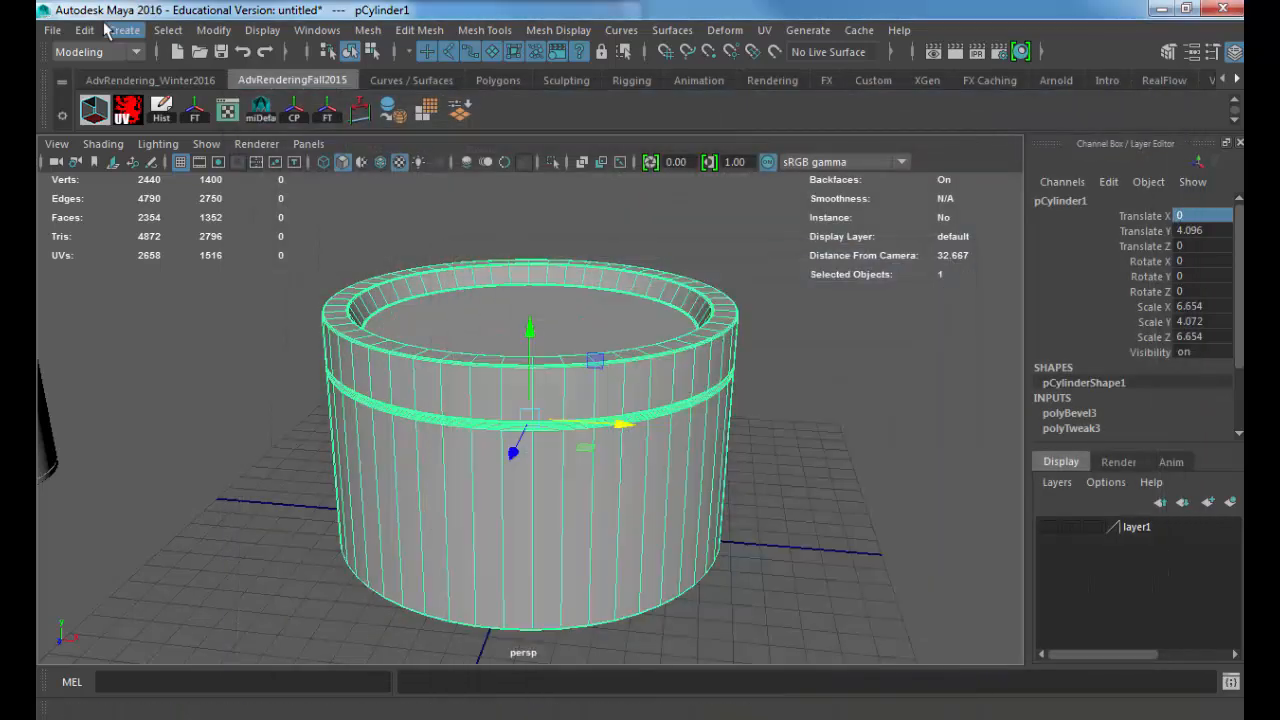
# Step: Return to the browser's picture saving and store razor-nf-label as a PNG in the new project's sourceimages folder
pyautogui.hotkey('alt', 'Tab')
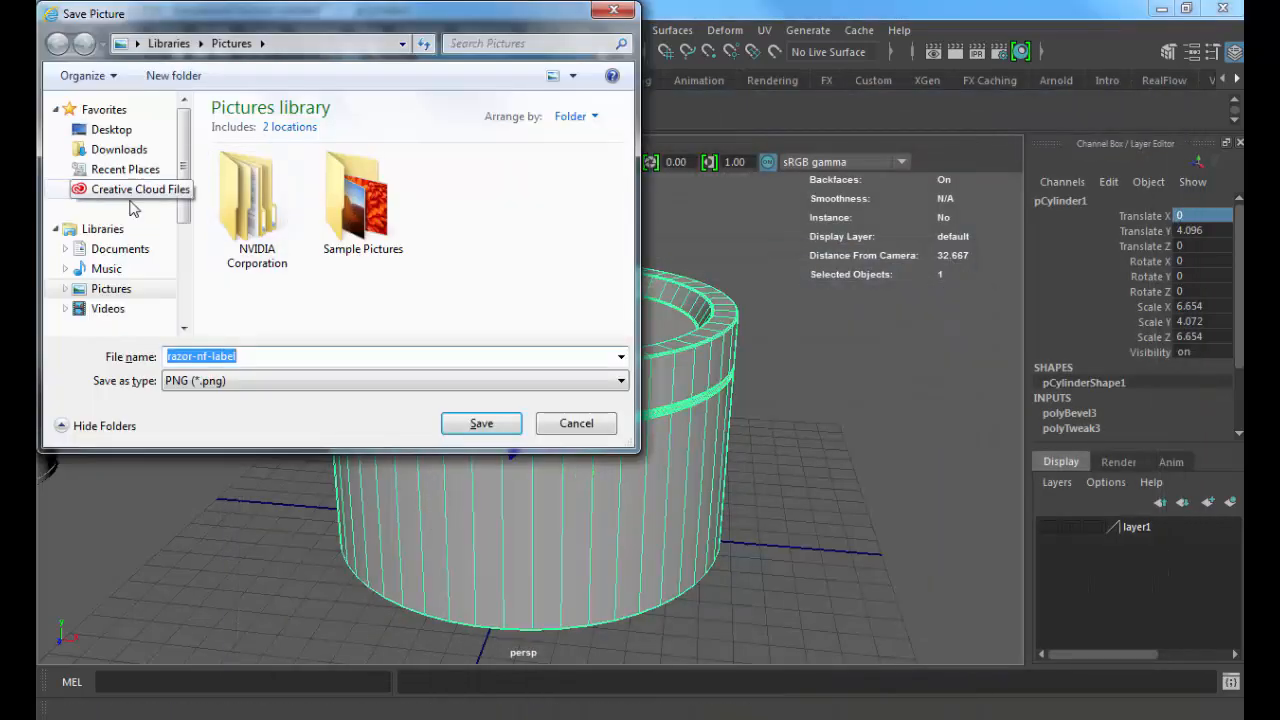
pyautogui.scroll(-3, 183, 272)
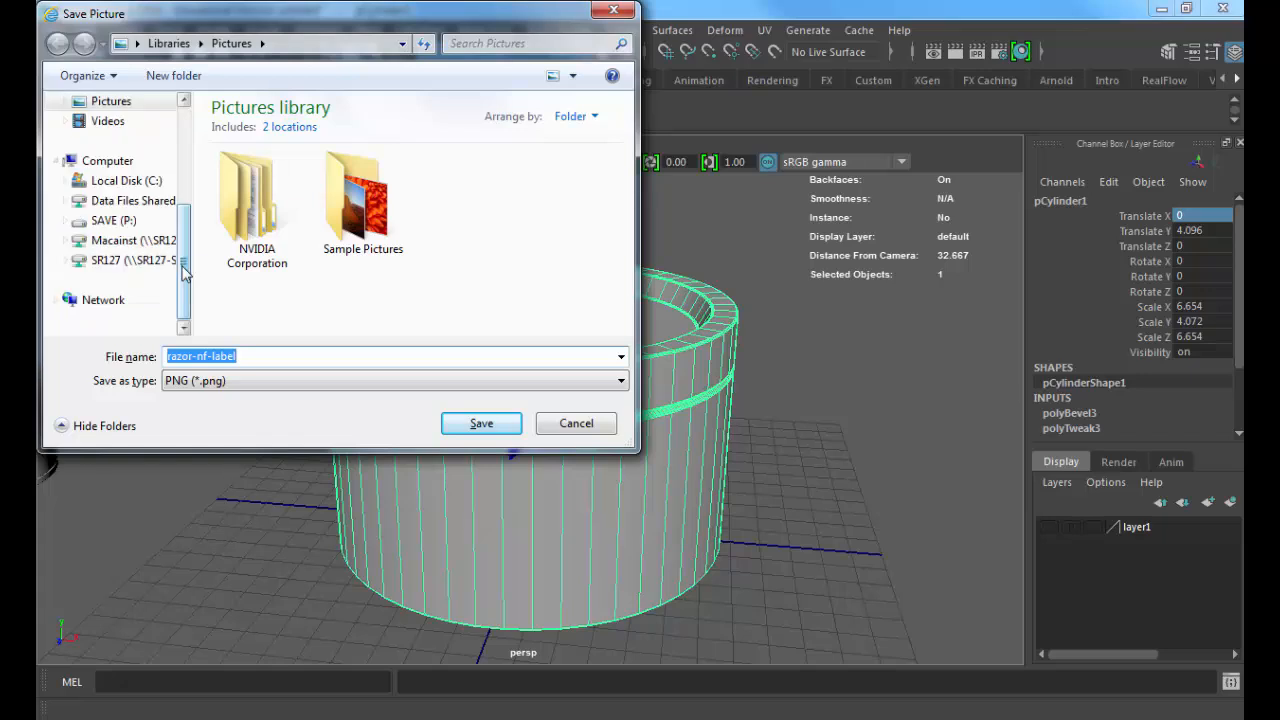
pyautogui.click(110, 220)
pyautogui.scroll(-3, 280, 213)
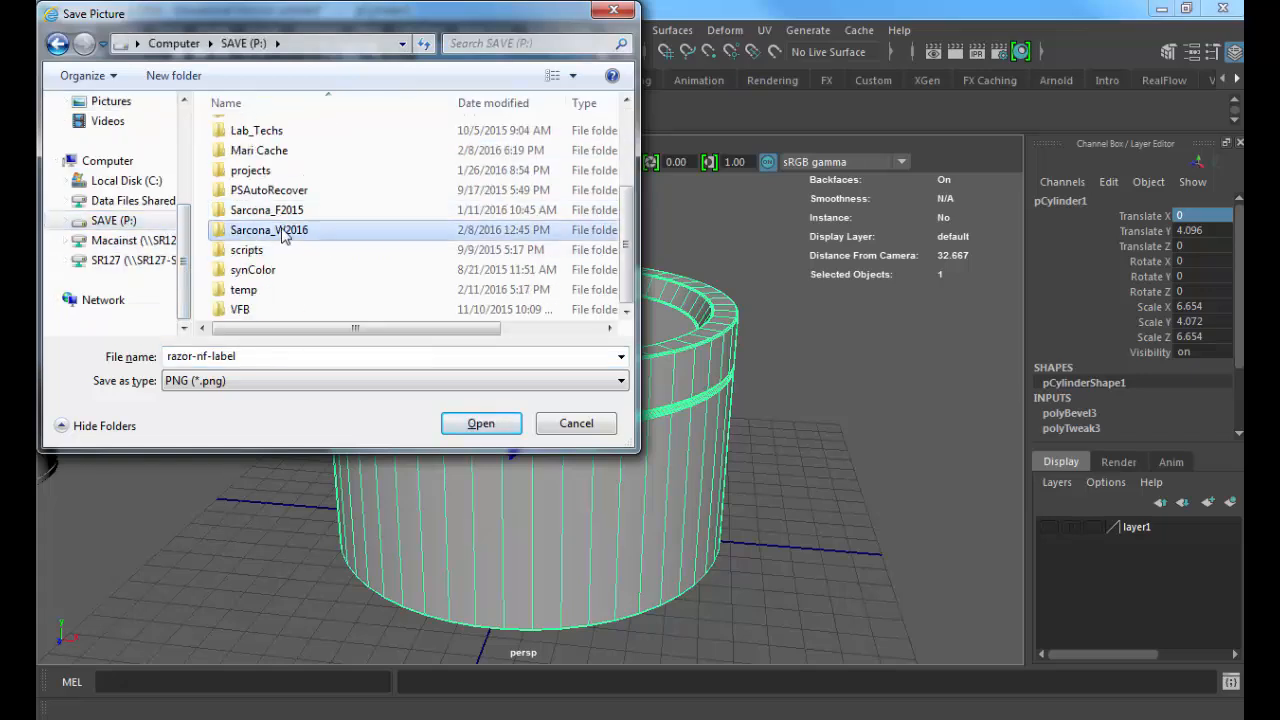
pyautogui.doubleClick(258, 230)
pyautogui.doubleClick(243, 150)
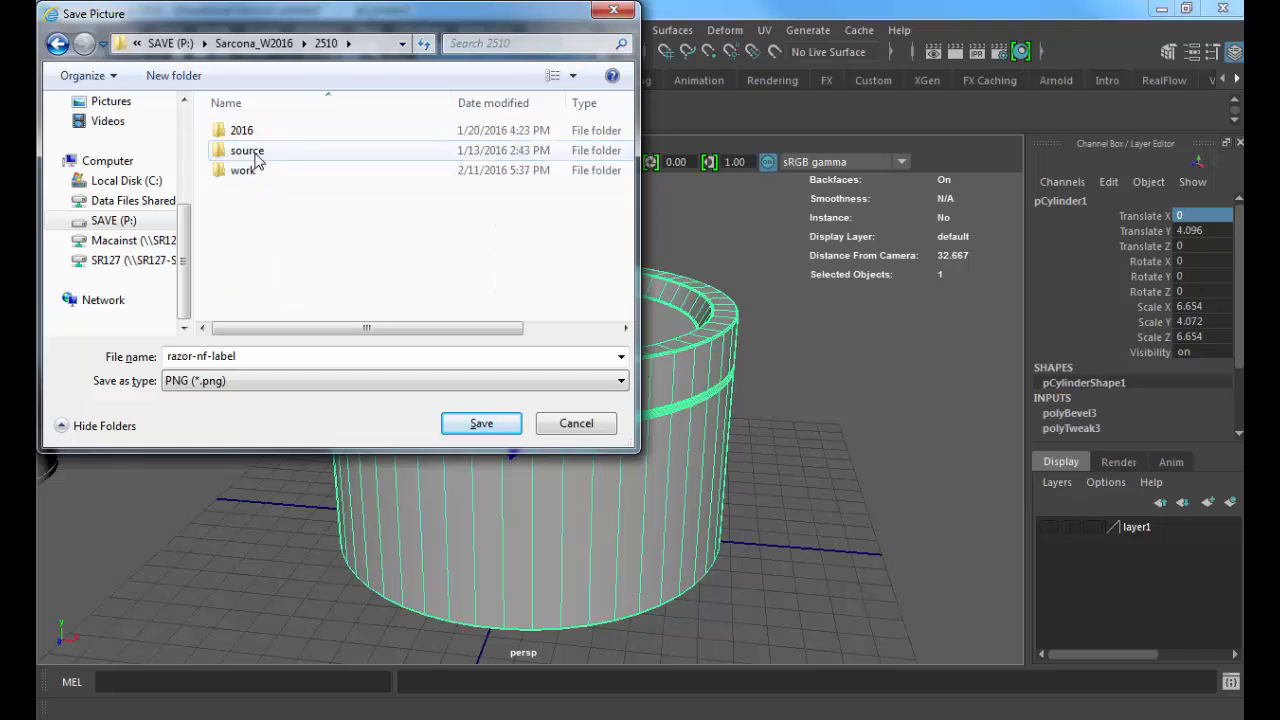
pyautogui.doubleClick(252, 168)
pyautogui.doubleClick(257, 170)
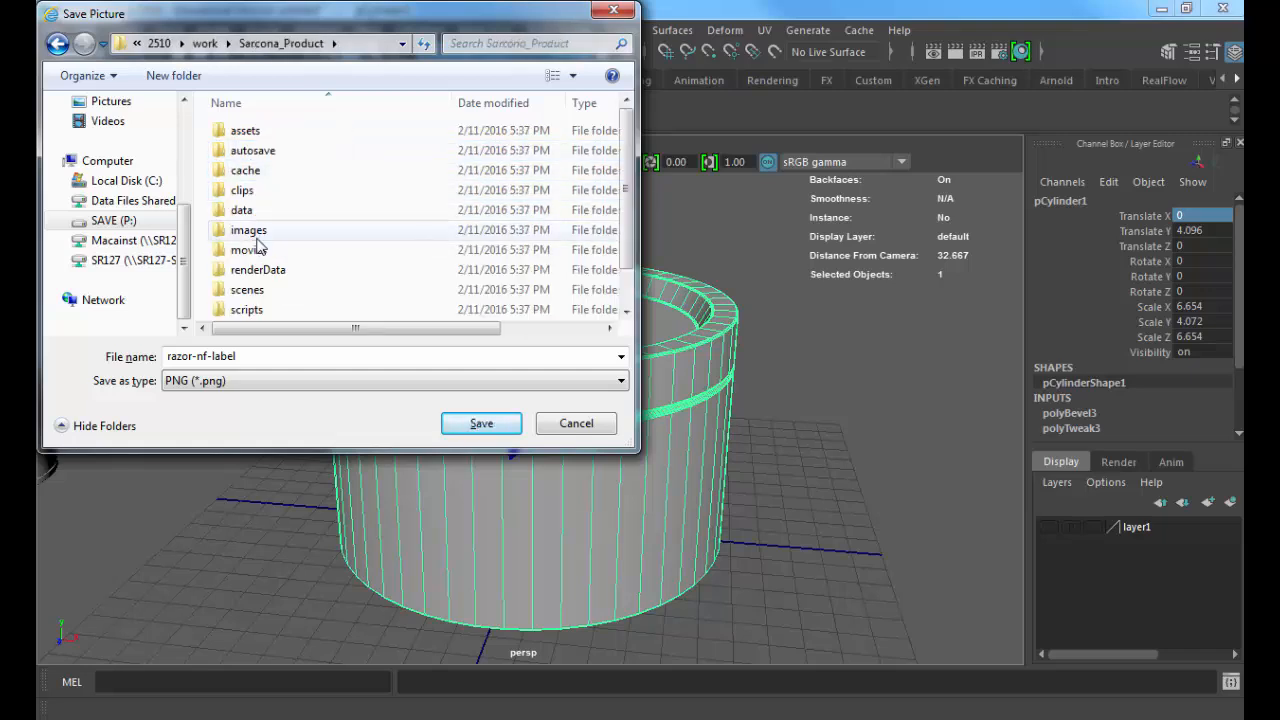
pyautogui.scroll(-1, 250, 268)
pyautogui.click(258, 311)
pyautogui.doubleClick(258, 311)
pyautogui.doubleClick(258, 356)
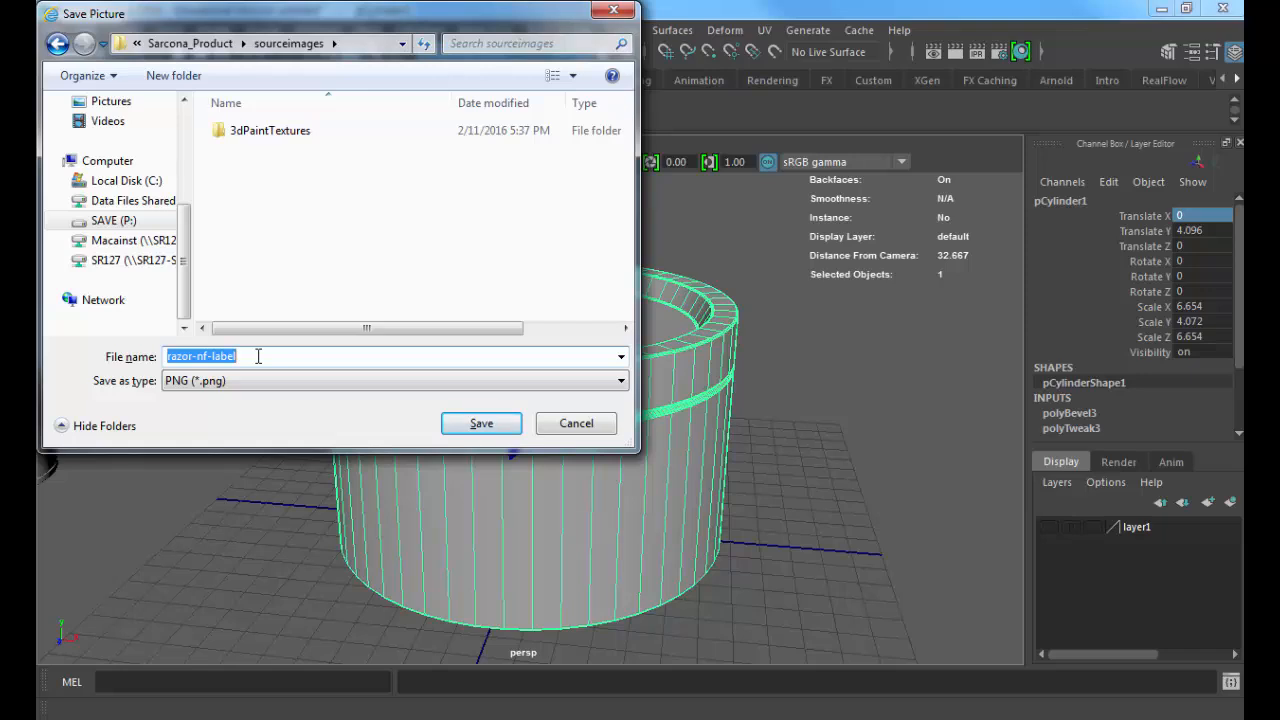
# Step: Switch back to Maya and assign a new mental ray mila_material to the round container
pyautogui.hotkey('alt', 'Tab')
pyautogui.hotkey('alt', 'Tab')
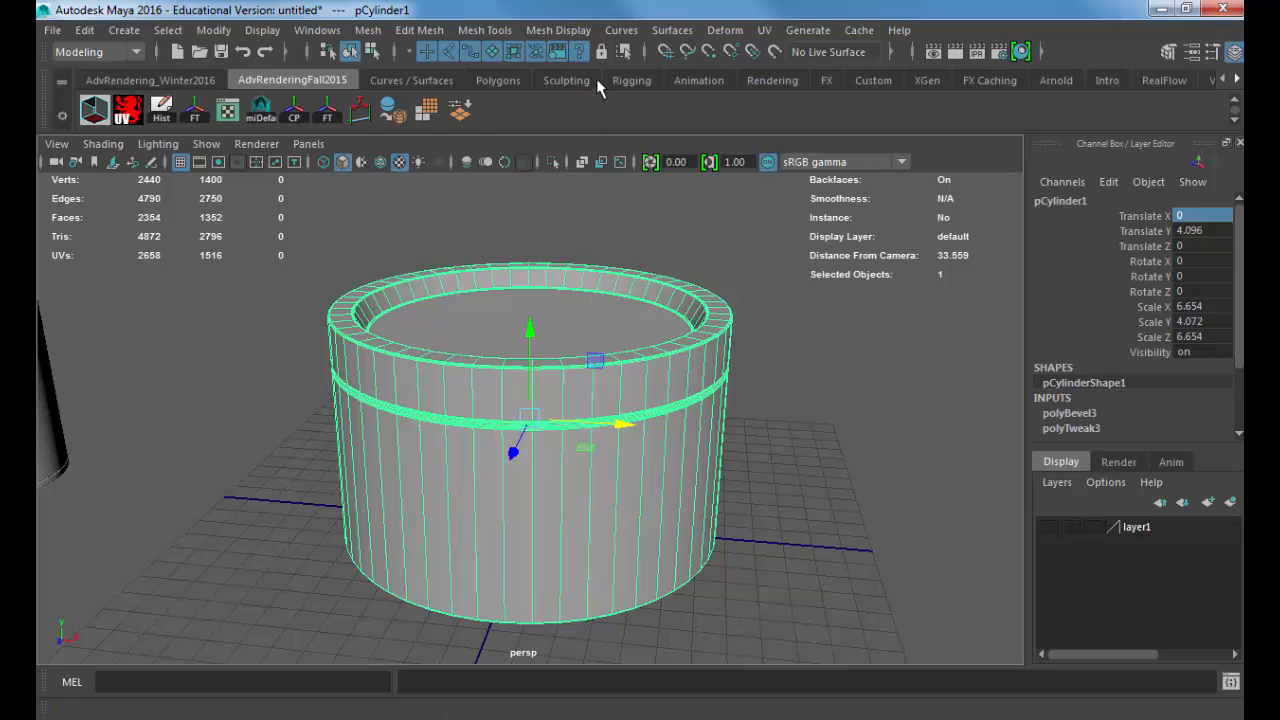
pyautogui.rightClick(449, 282)
pyautogui.click(467, 660)
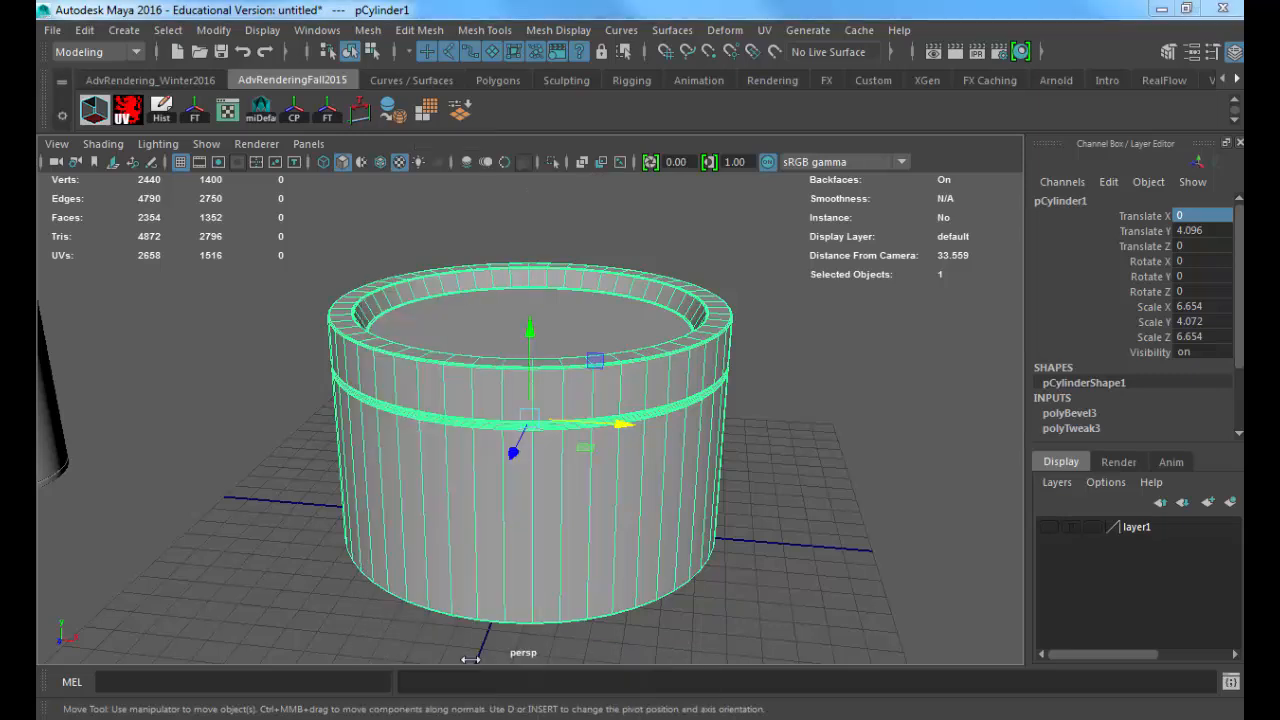
pyautogui.click(524, 191)
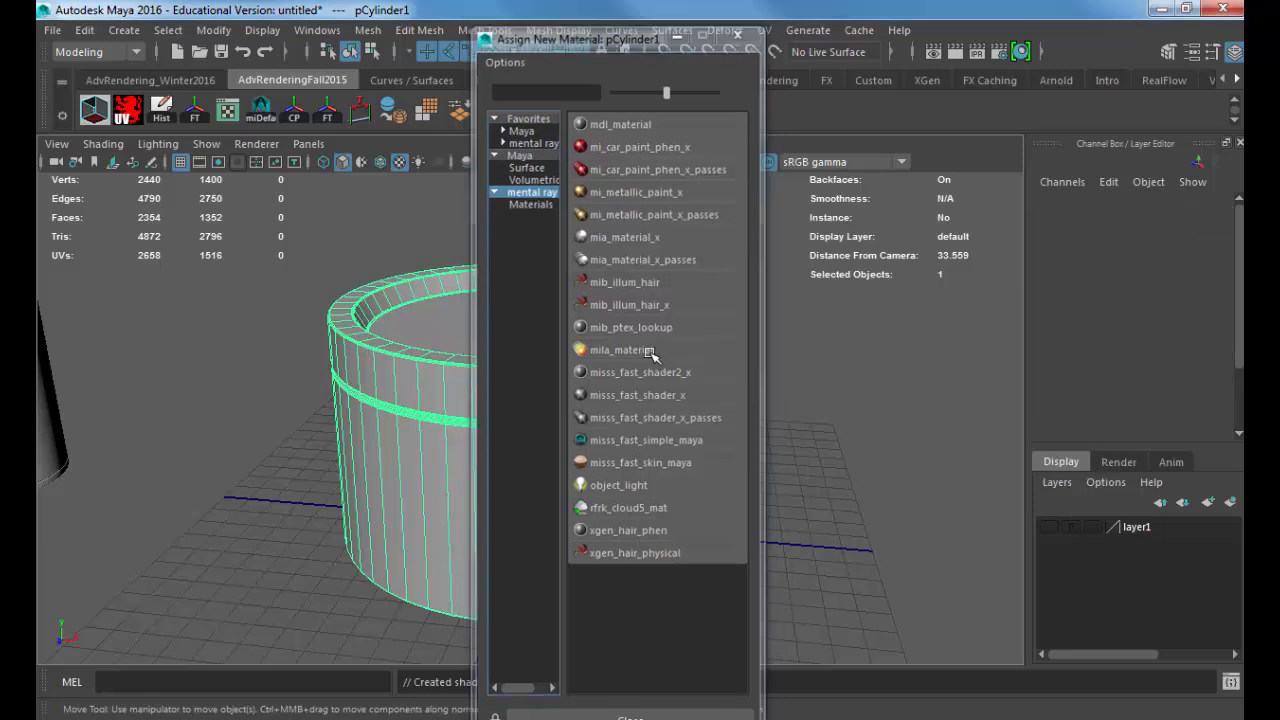
pyautogui.click(645, 350)
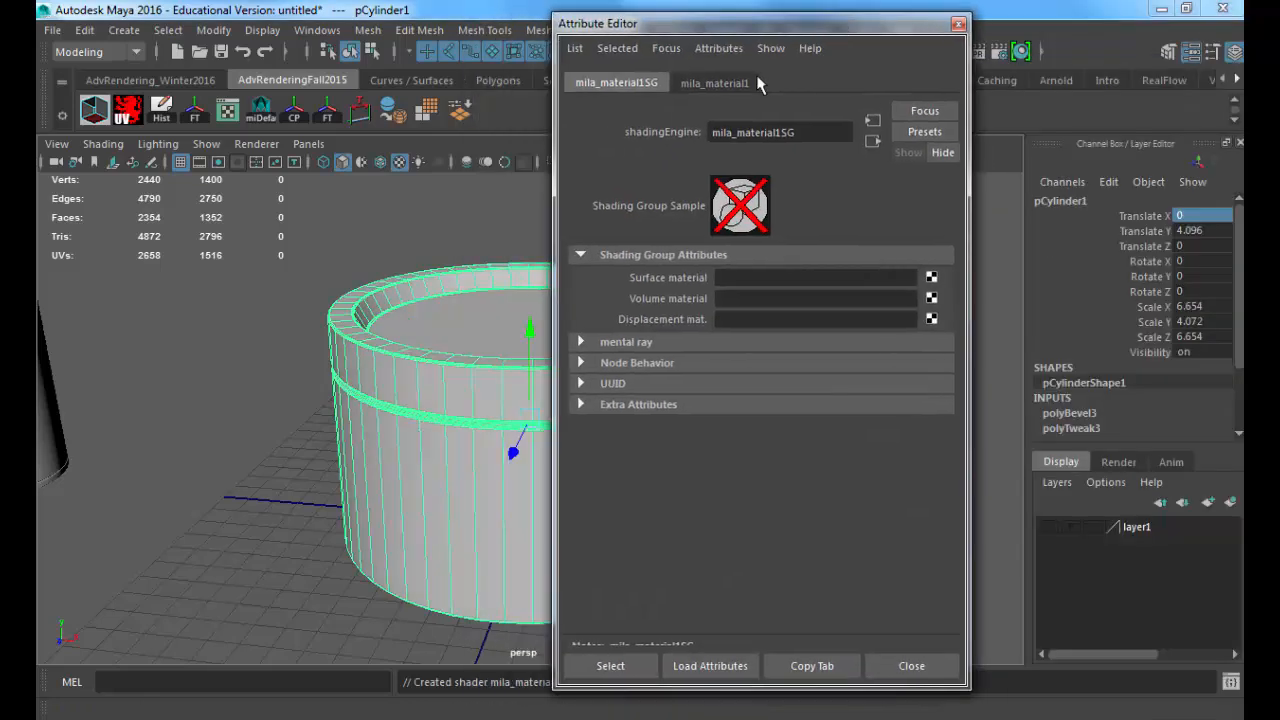
# Step: Connect a file texture to the material's diffuse colour and choose razor-nf-label.png from sourceimages as its image
pyautogui.click(738, 83)
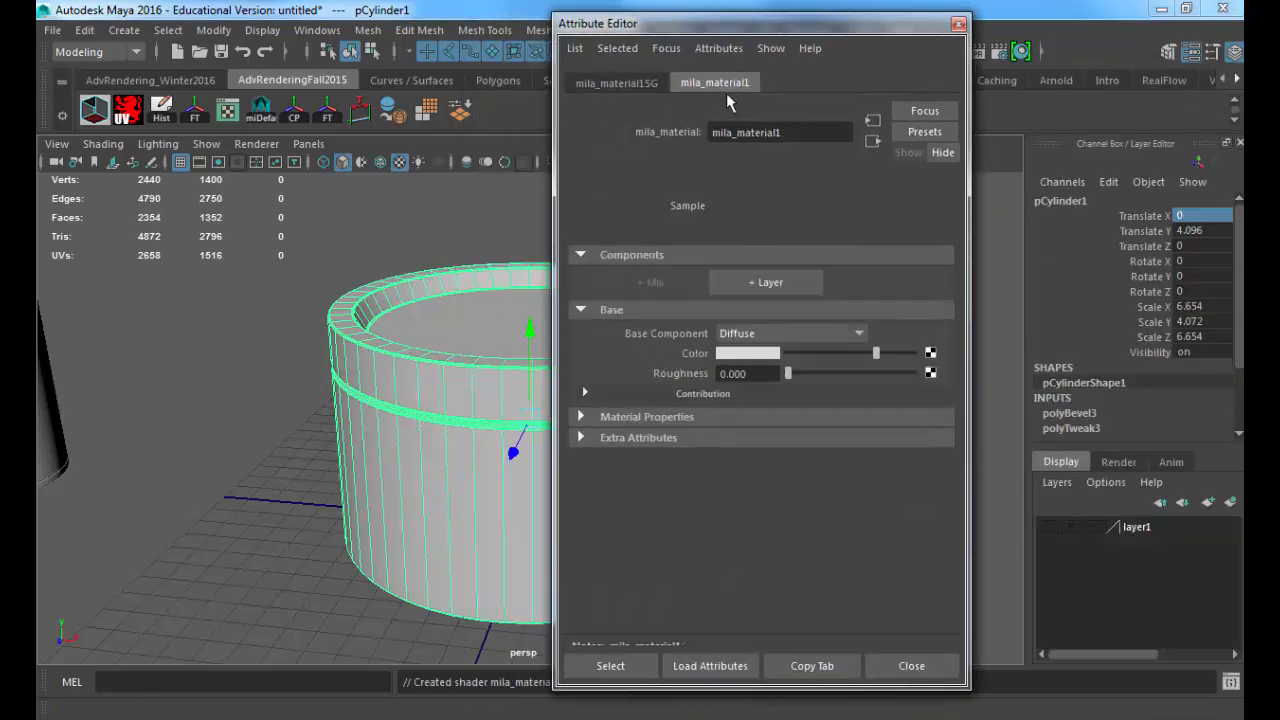
pyautogui.click(930, 356)
pyautogui.click(606, 291)
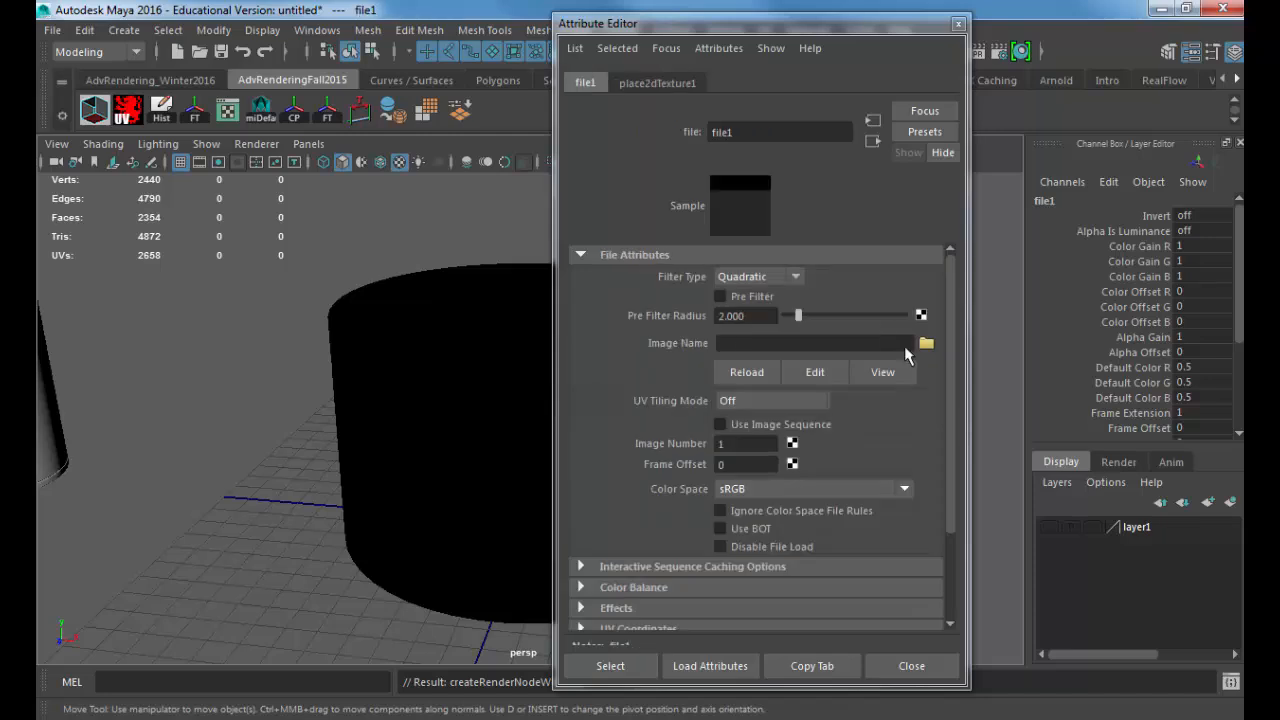
pyautogui.click(926, 343)
pyautogui.click(428, 196)
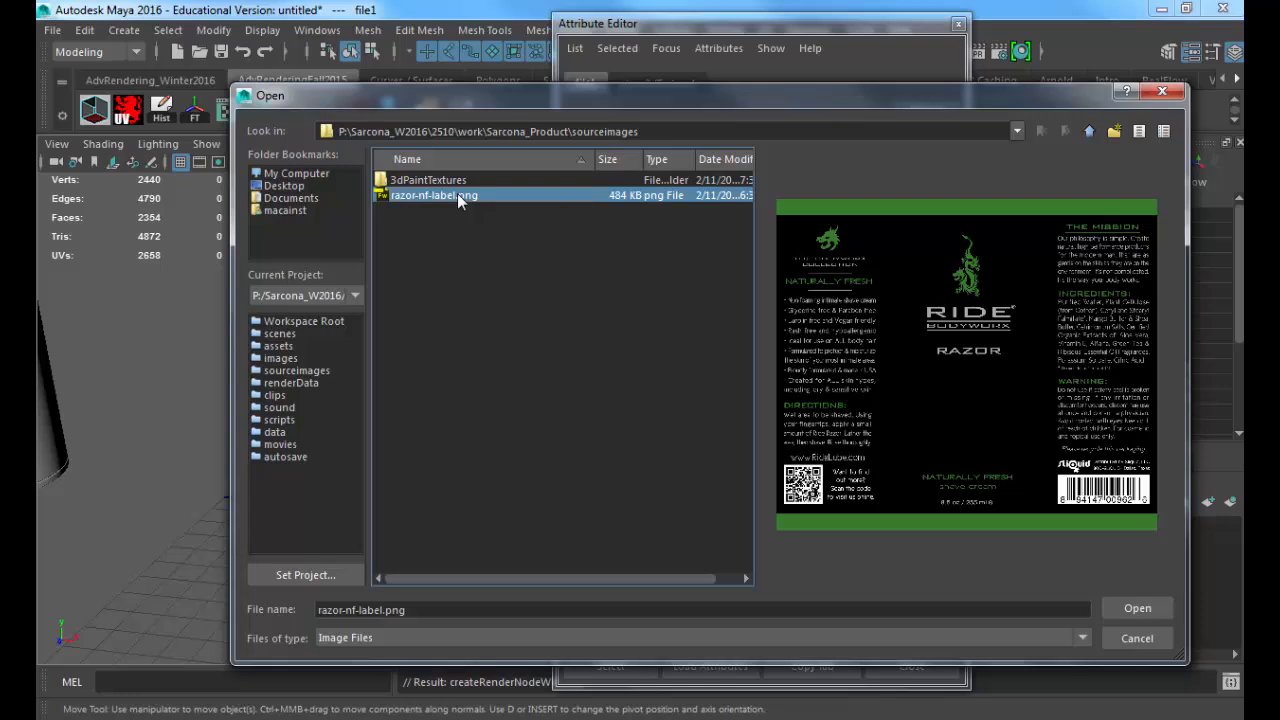
# Step: Load razor-nf-label.png from the sourceimages folder into the file texture and close the texture's attributes
pyautogui.click(1137, 608)
pyautogui.click(912, 666)
pyautogui.keyDown('alt'); pyautogui.moveTo(909, 611); pyautogui.dragTo(671, 424); pyautogui.keyUp('alt')
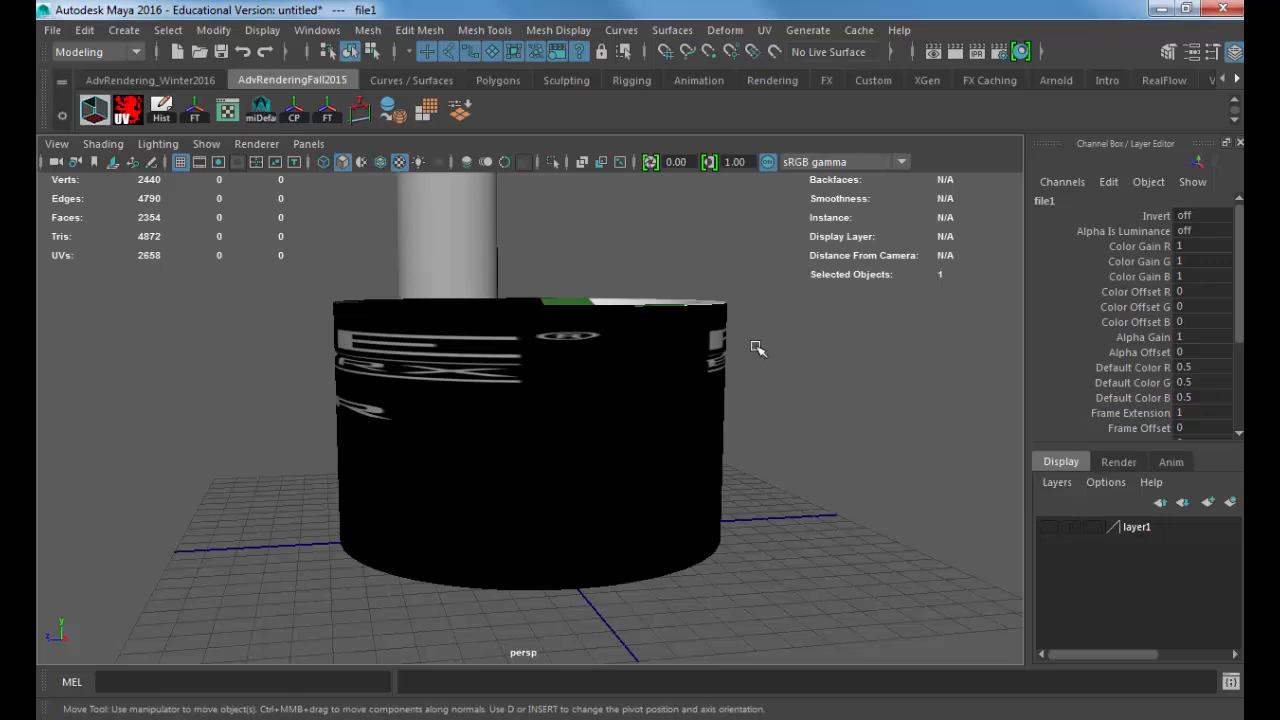
pyautogui.keyDown('alt'); pyautogui.moveTo(573, 345); pyautogui.dragTo(677, 374); pyautogui.keyUp('alt')
# Step: Assign a new Surface Shader material to the round container
pyautogui.click(678, 390)
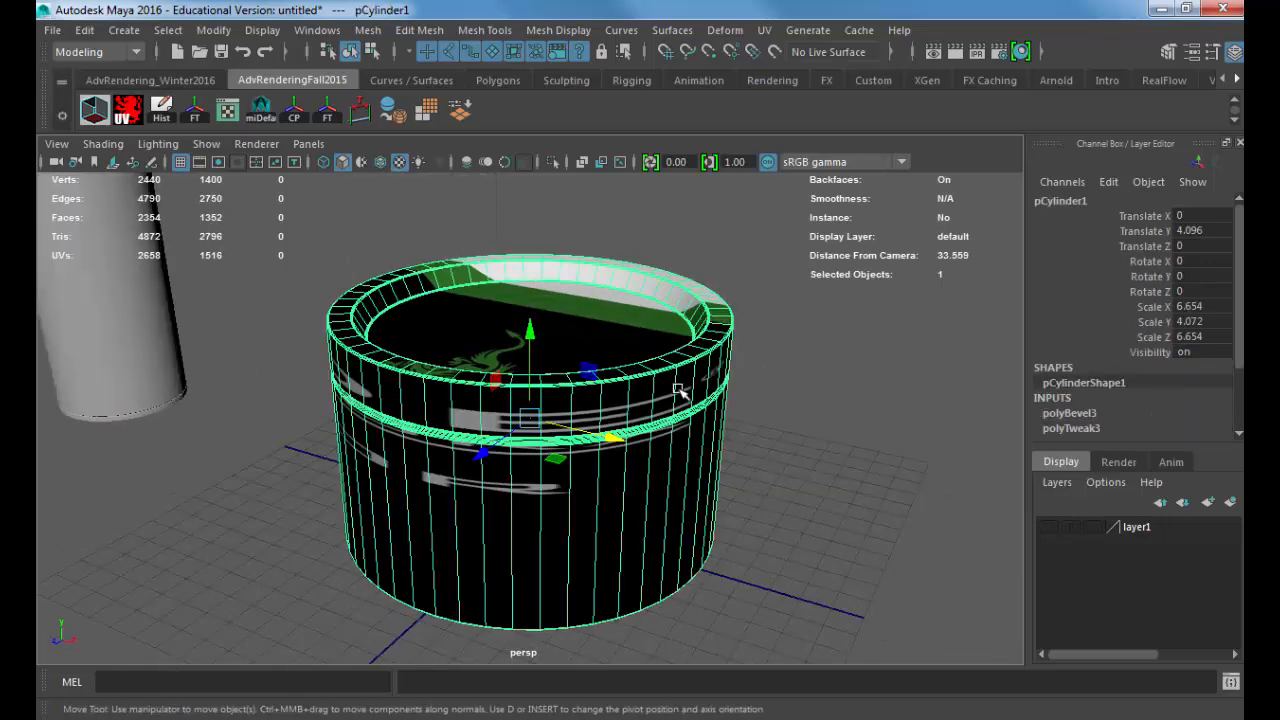
pyautogui.press('space')
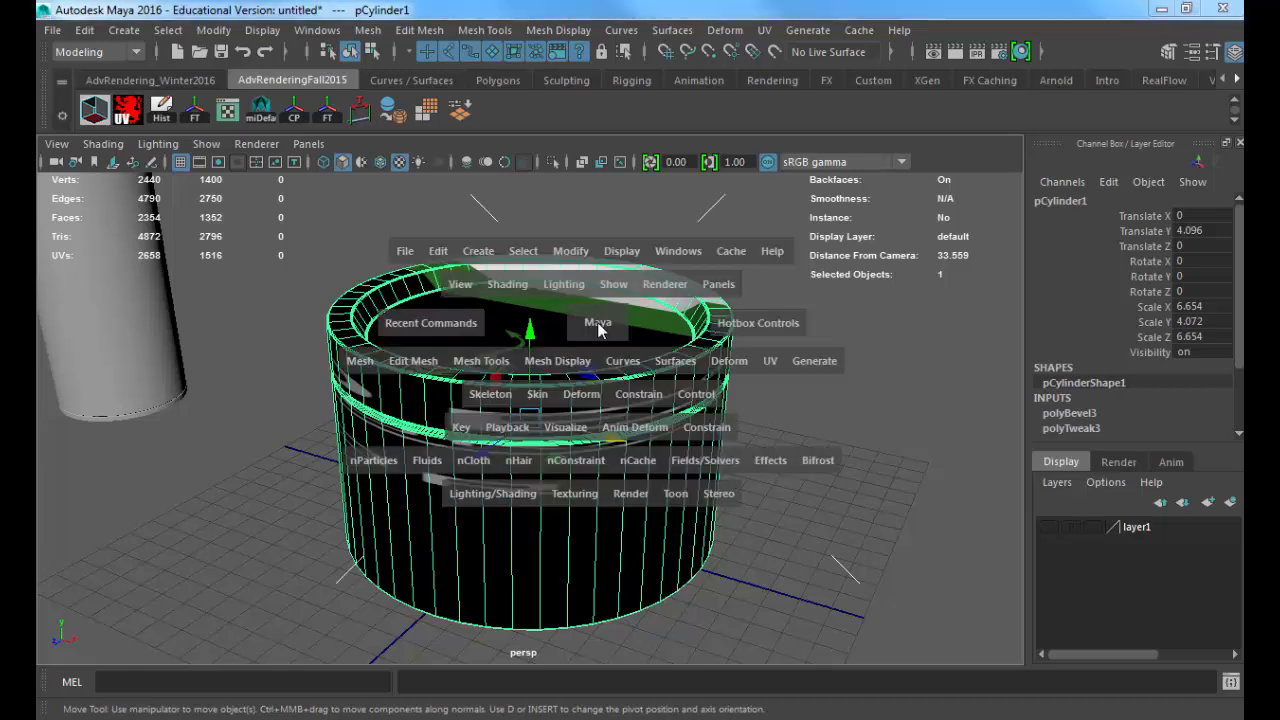
pyautogui.click(492, 496)
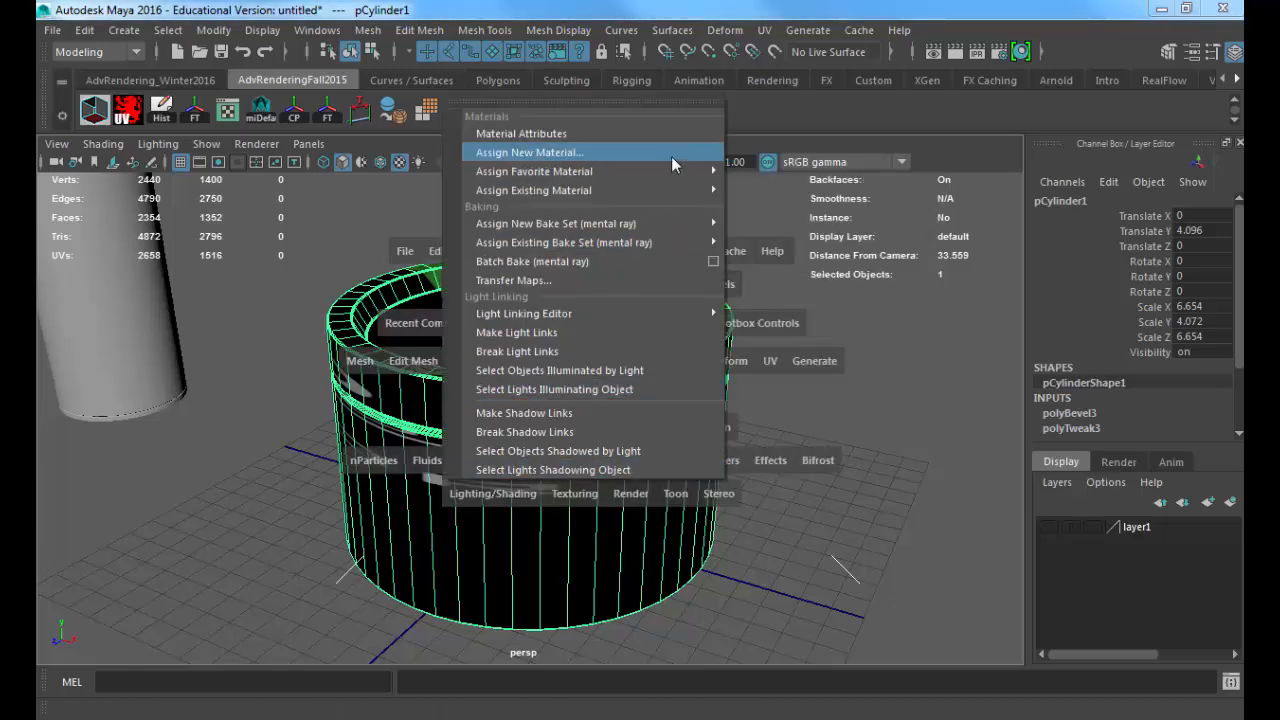
pyautogui.moveTo(705, 171)
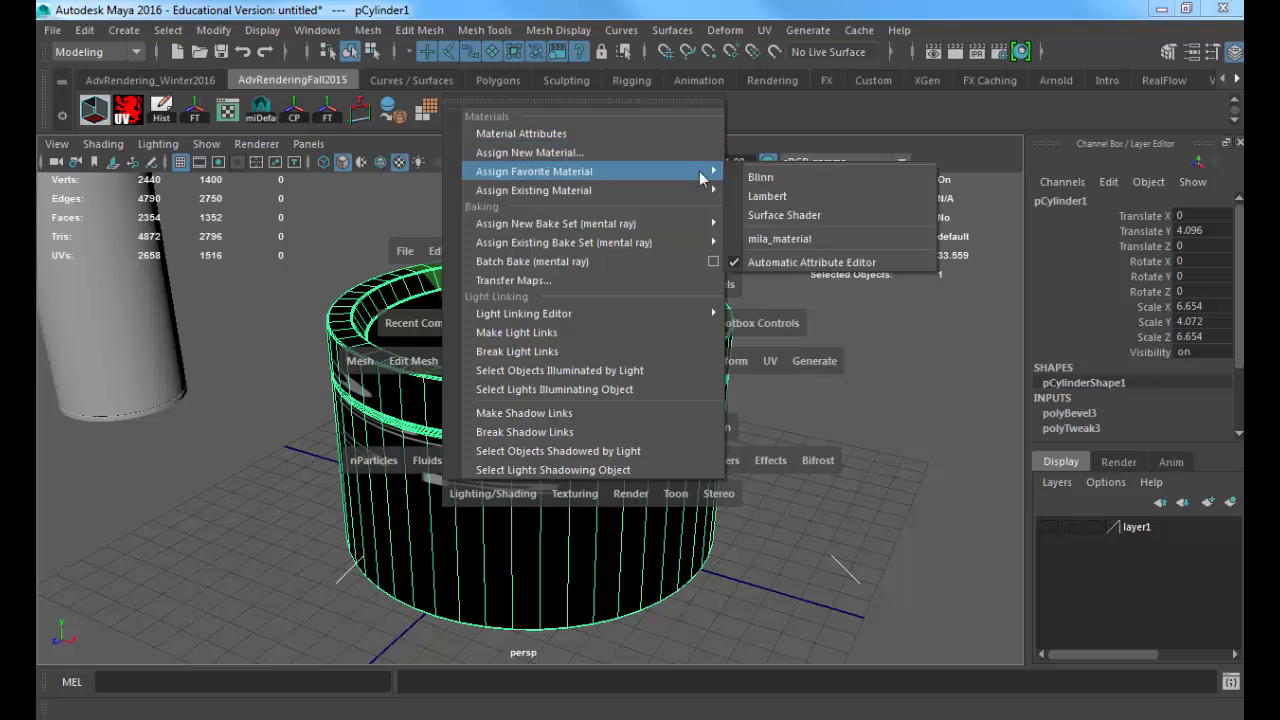
pyautogui.click(818, 214)
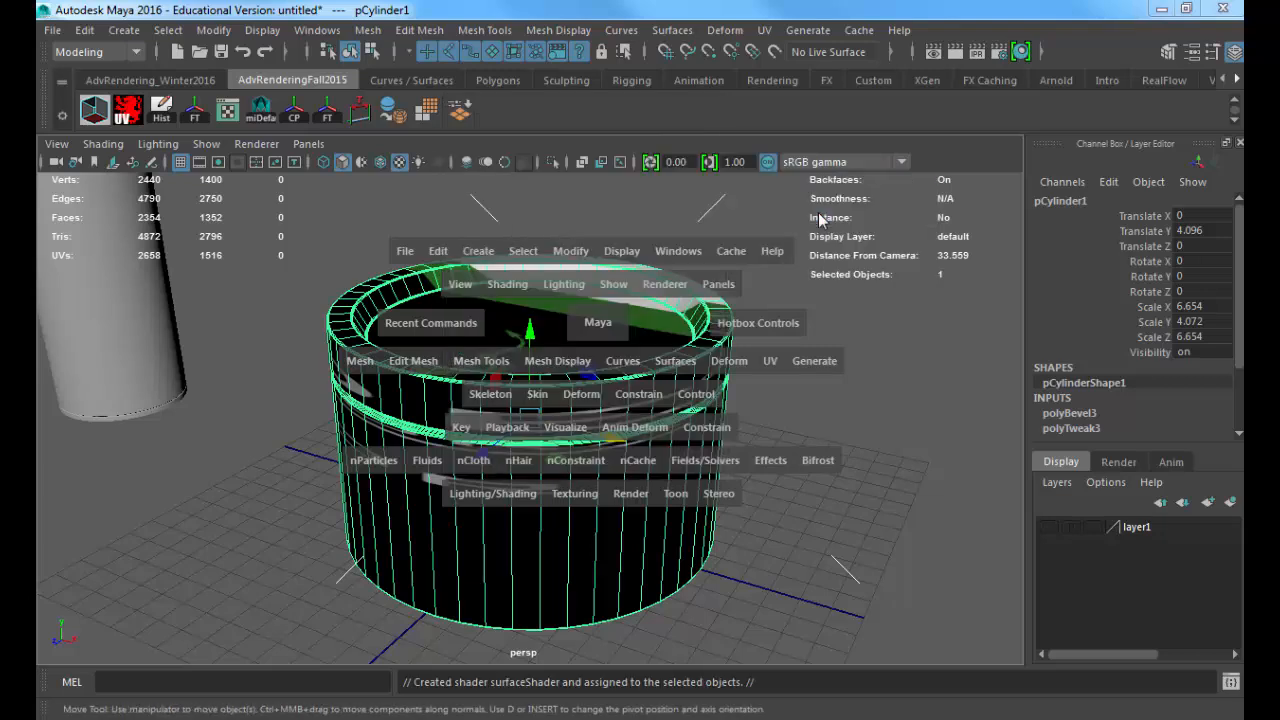
# Step: Raise the surface shader's Out Color to white and connect a Checker texture to it
pyautogui.moveTo(786, 298); pyautogui.dragTo(915, 298)
pyautogui.keyDown('alt'); pyautogui.moveTo(445, 303); pyautogui.dragTo(322, 293, button='middle'); pyautogui.keyUp('alt')
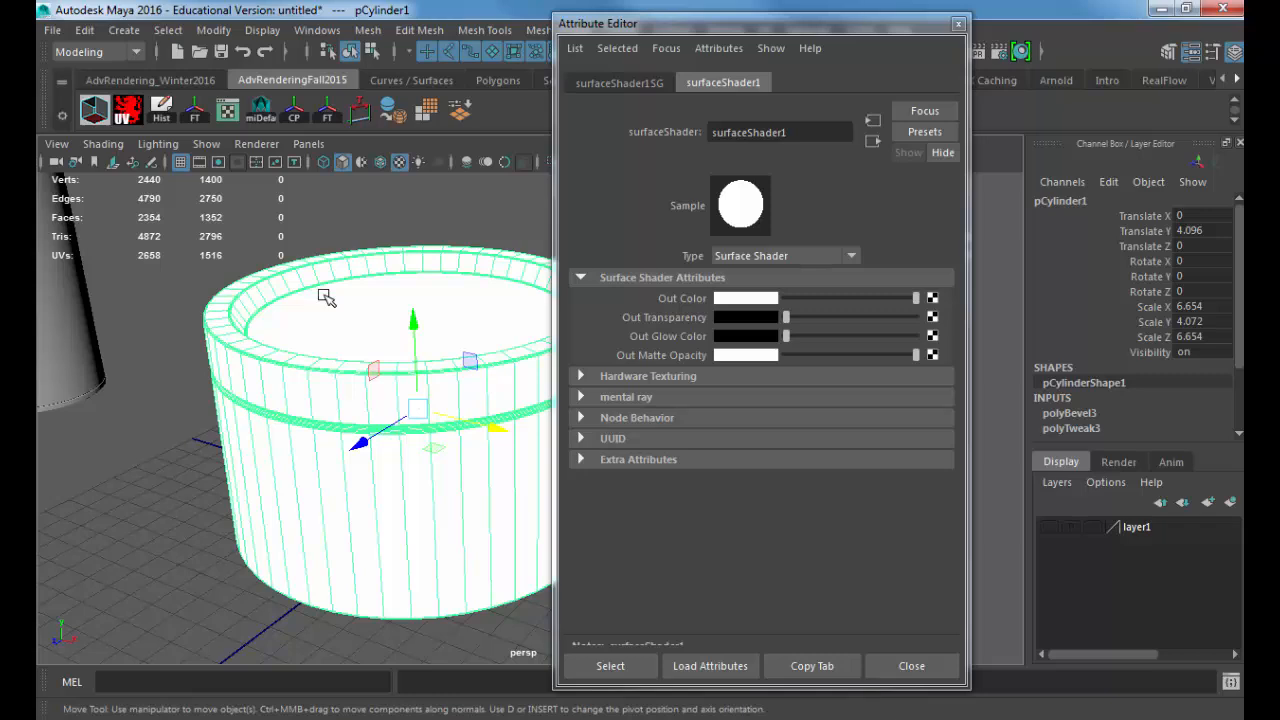
pyautogui.moveTo(915, 298); pyautogui.dragTo(948, 304)
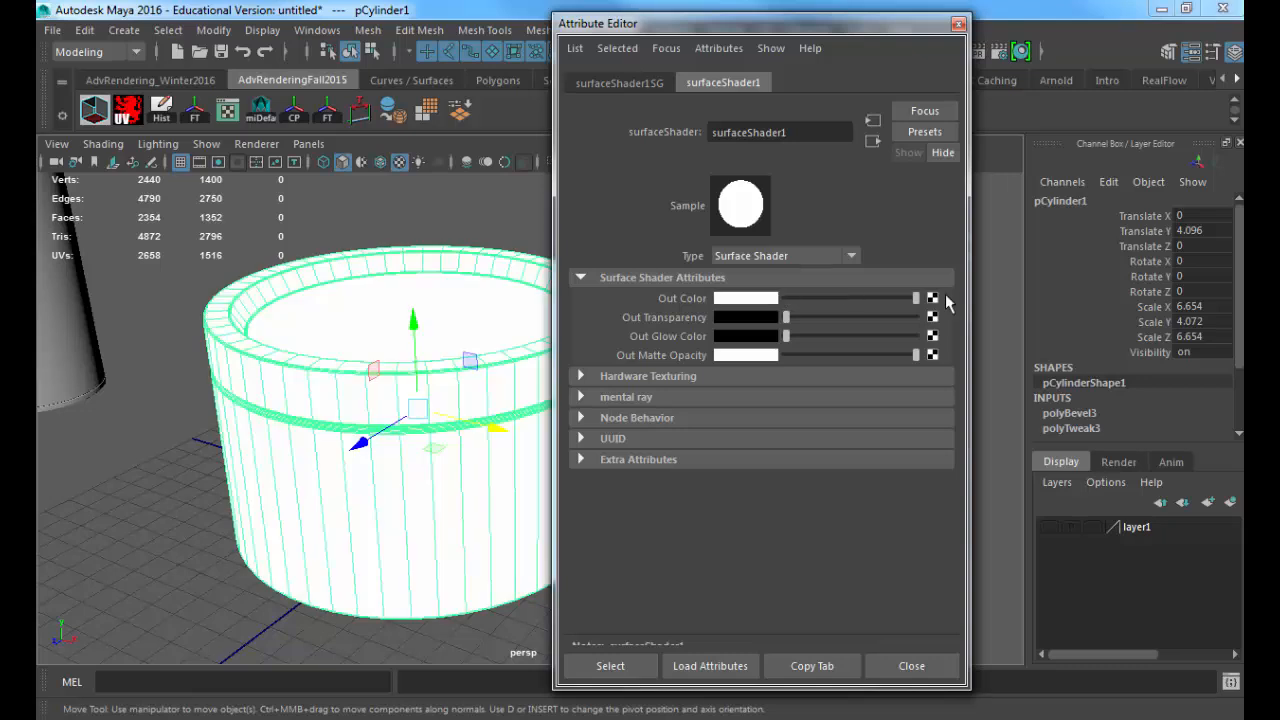
pyautogui.click(932, 298)
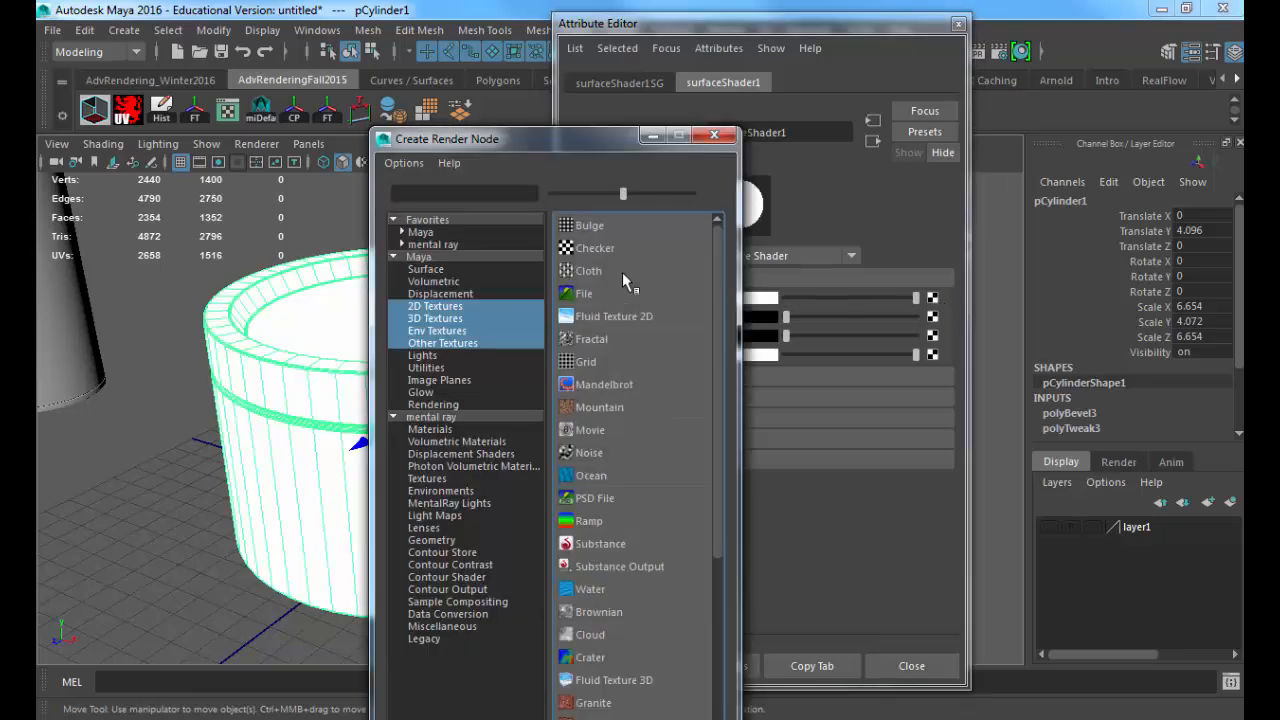
pyautogui.click(598, 247)
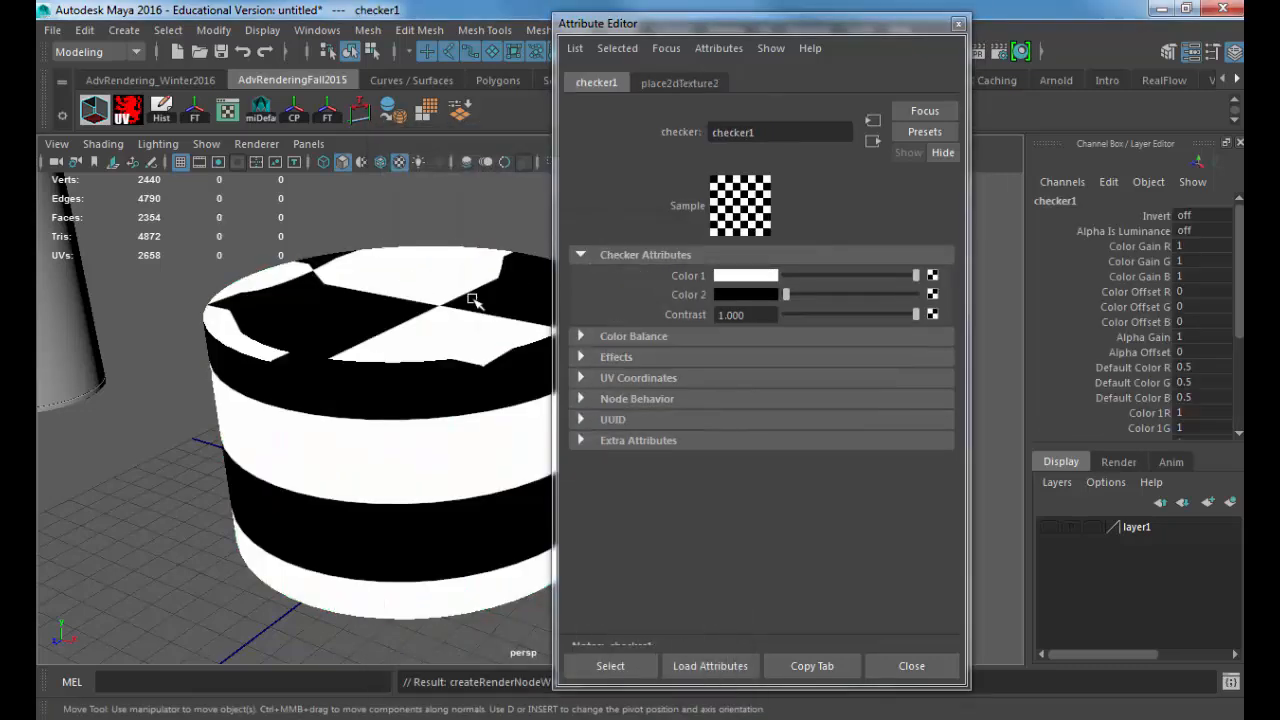
pyautogui.keyDown('alt'); pyautogui.moveTo(472, 299); pyautogui.dragTo(464, 335); pyautogui.keyUp('alt')
# Step: Save the scene as Maya Binary in the project's scenes folder, named with the owner's surname followed by _ModelingProduct_01
pyautogui.hotkey('ctrl', 's')
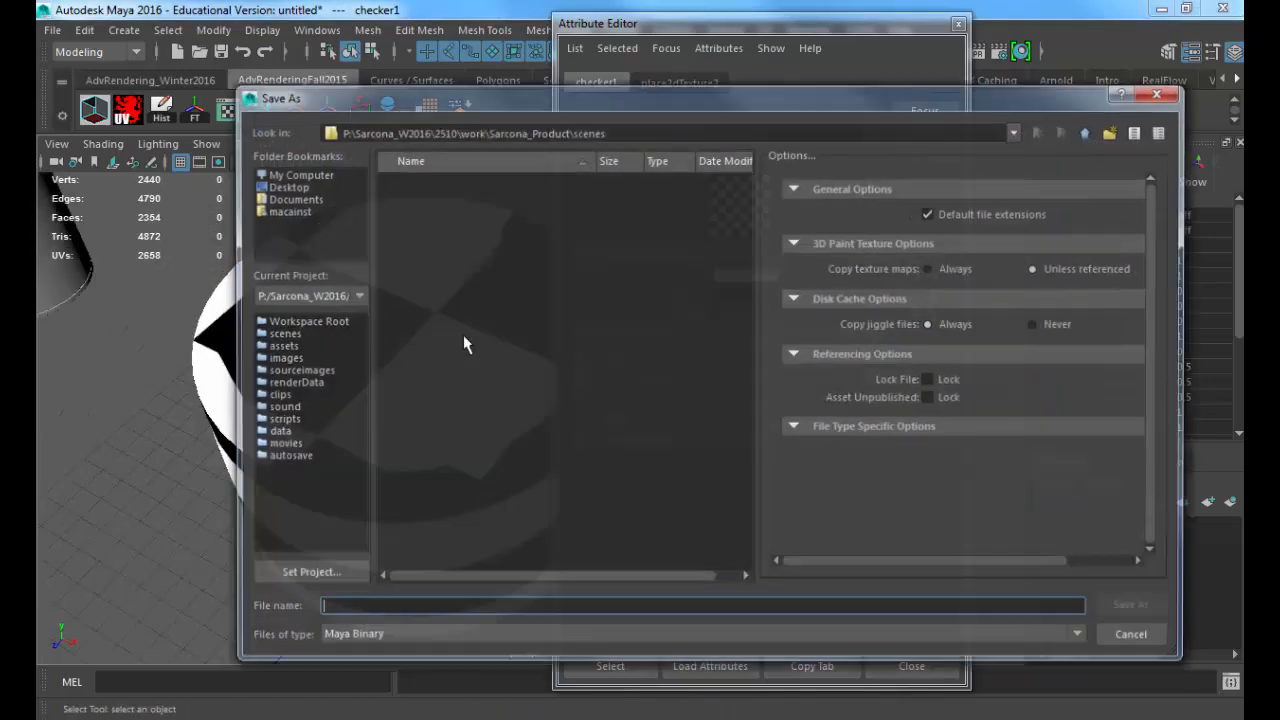
pyautogui.write('Sarc')
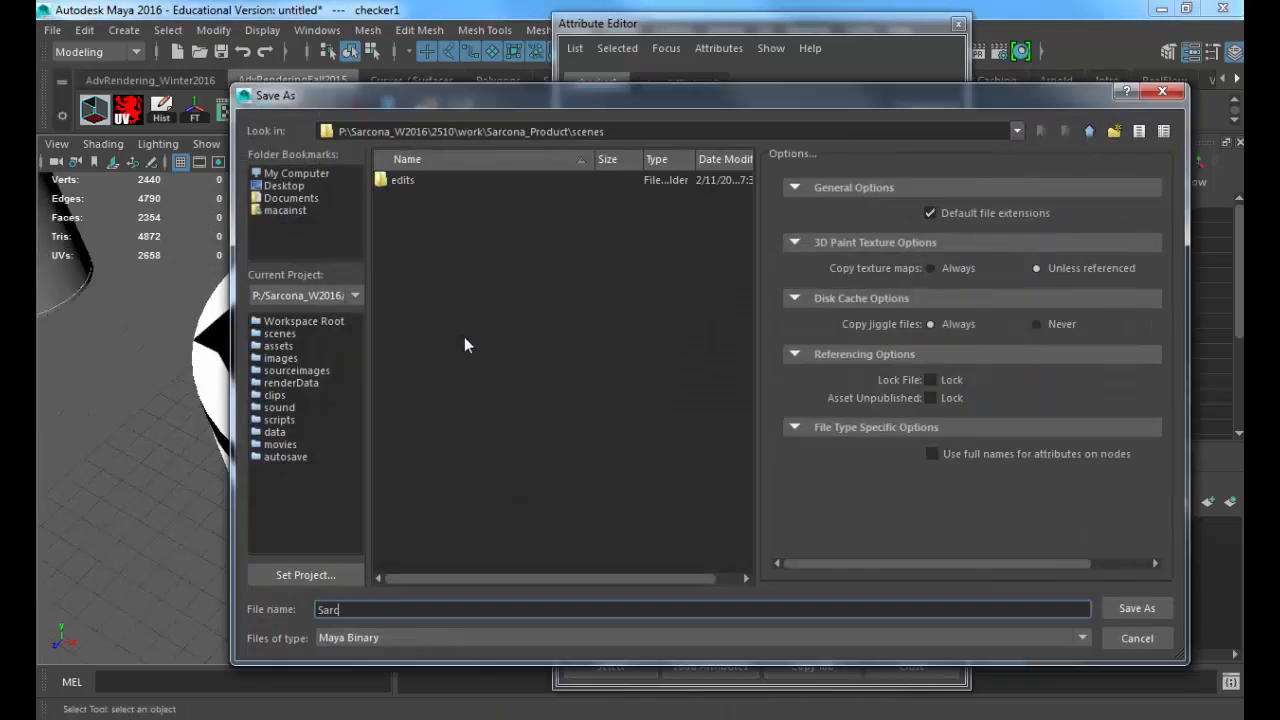
pyautogui.write('ona_ModelingProduct_01')
pyautogui.press('Return')
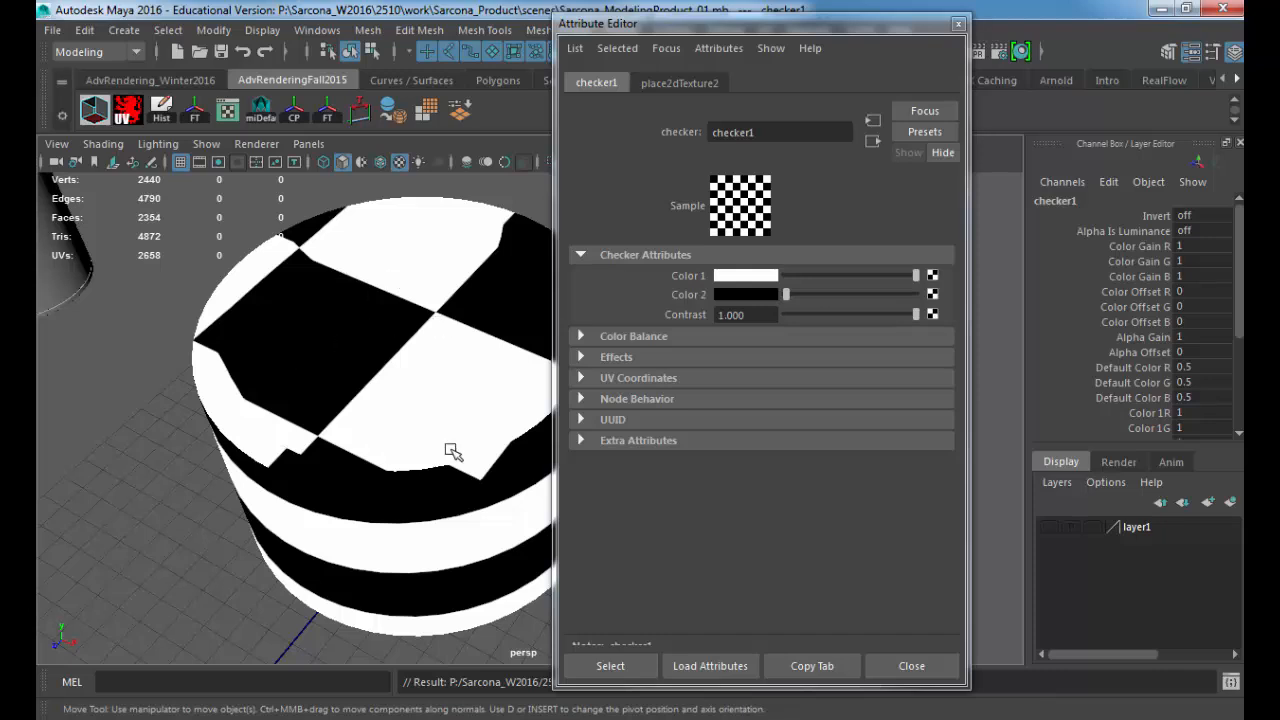
# Step: Set the checker texture's Repeat UV to 20 in both directions
pyautogui.click(720, 82)
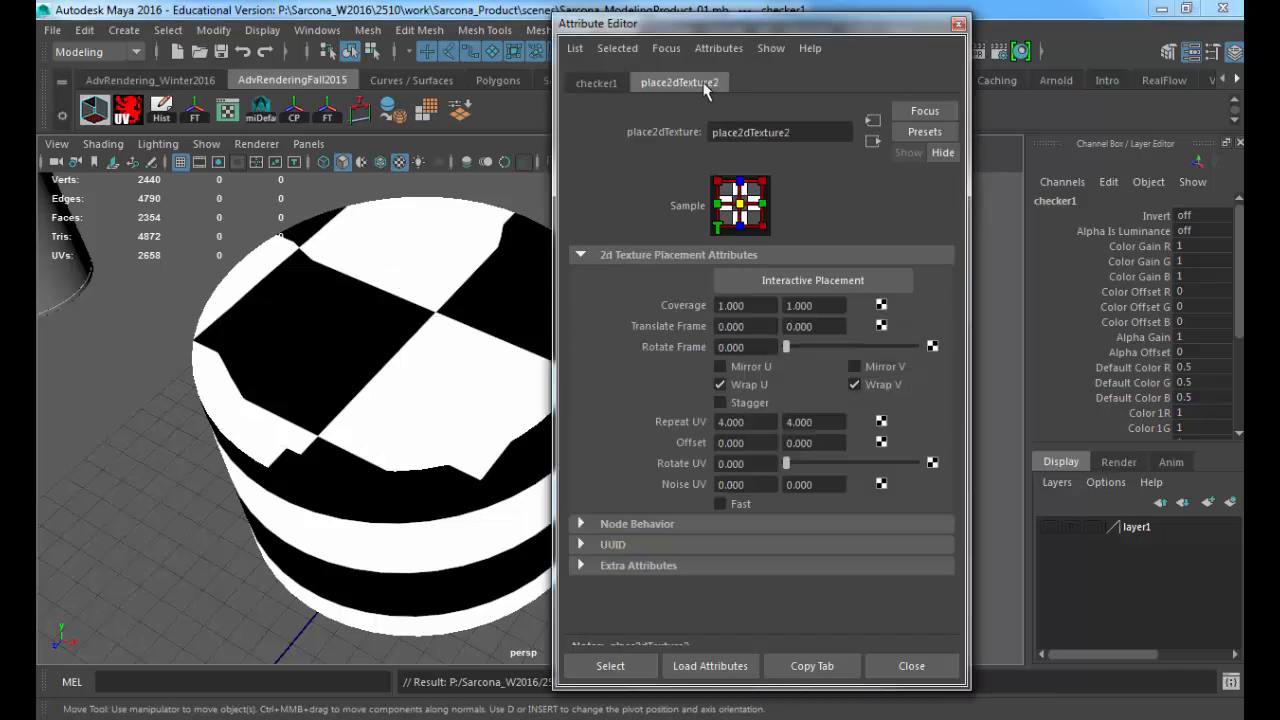
pyautogui.moveTo(760, 422); pyautogui.dragTo(653, 422)
pyautogui.write('20')
pyautogui.press('Tab')
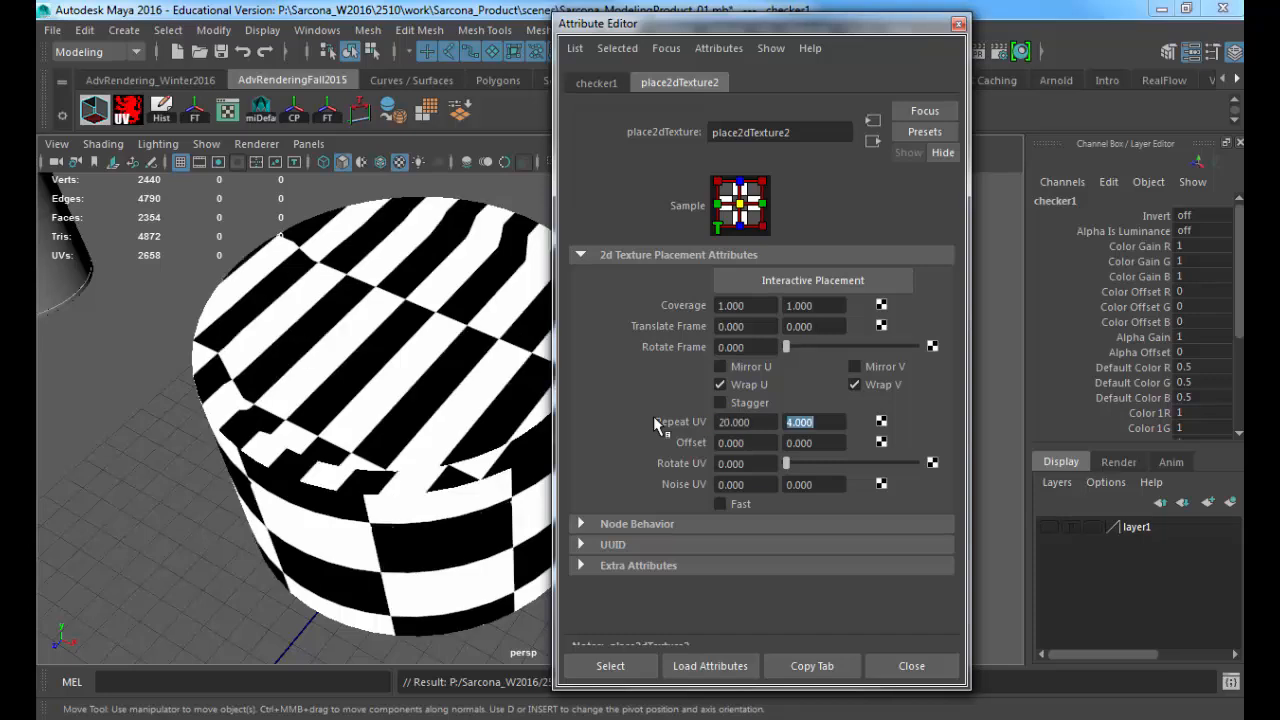
pyautogui.write('20')
pyautogui.press('Tab')
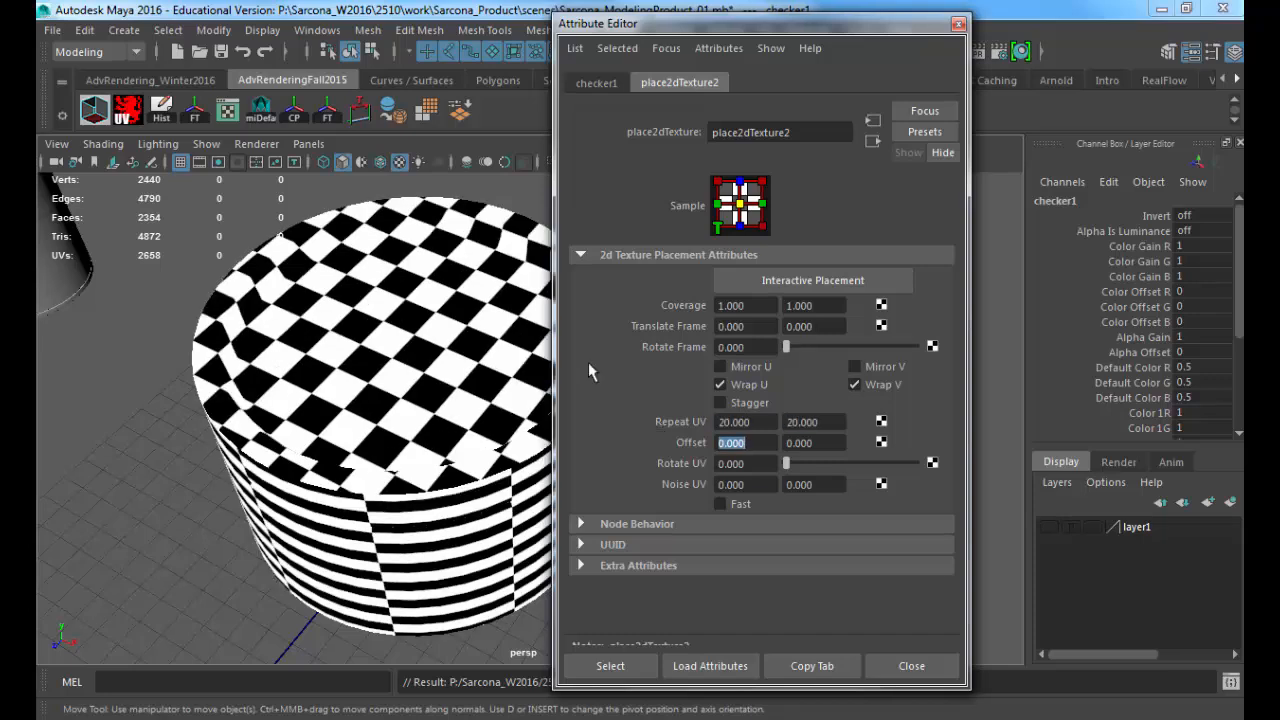
# Step: Examine how the checker pattern lies on the container's side and lid, then select the container and close its attributes
pyautogui.keyDown('alt'); pyautogui.moveTo(402, 505); pyautogui.dragTo(406, 366); pyautogui.keyUp('alt')
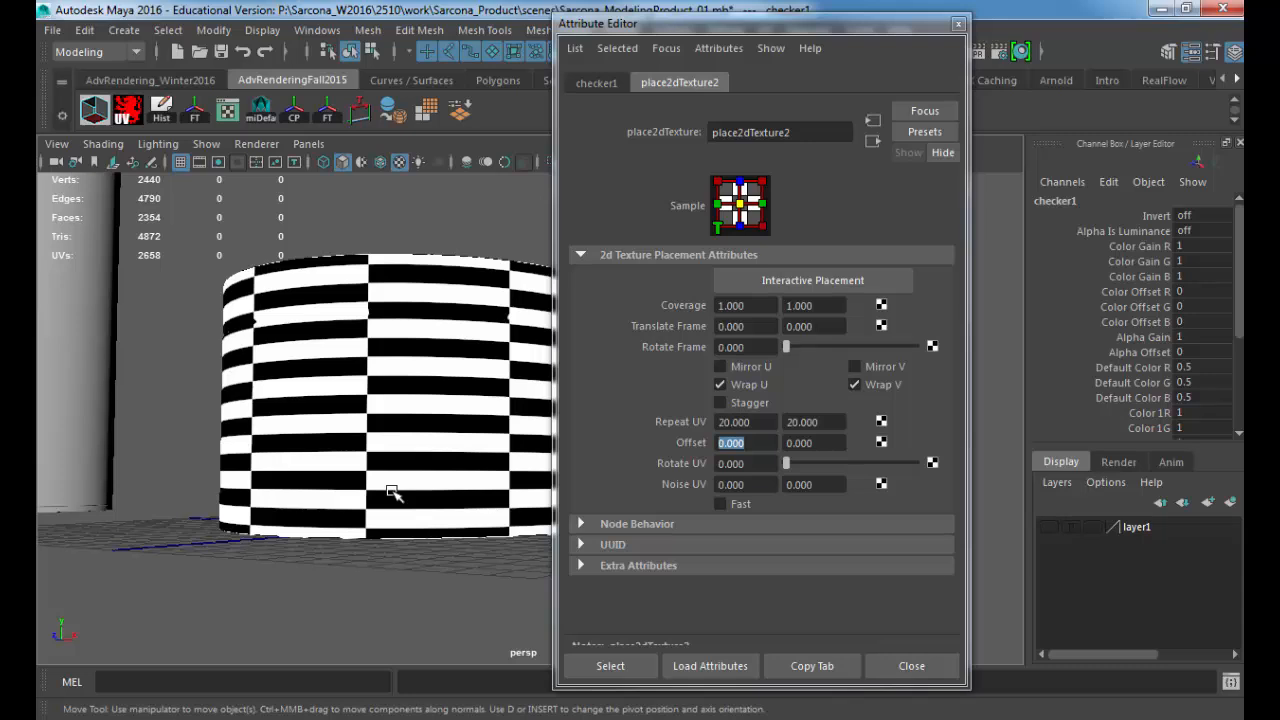
pyautogui.moveTo(809, 24); pyautogui.dragTo(1006, 19)
pyautogui.click(797, 78)
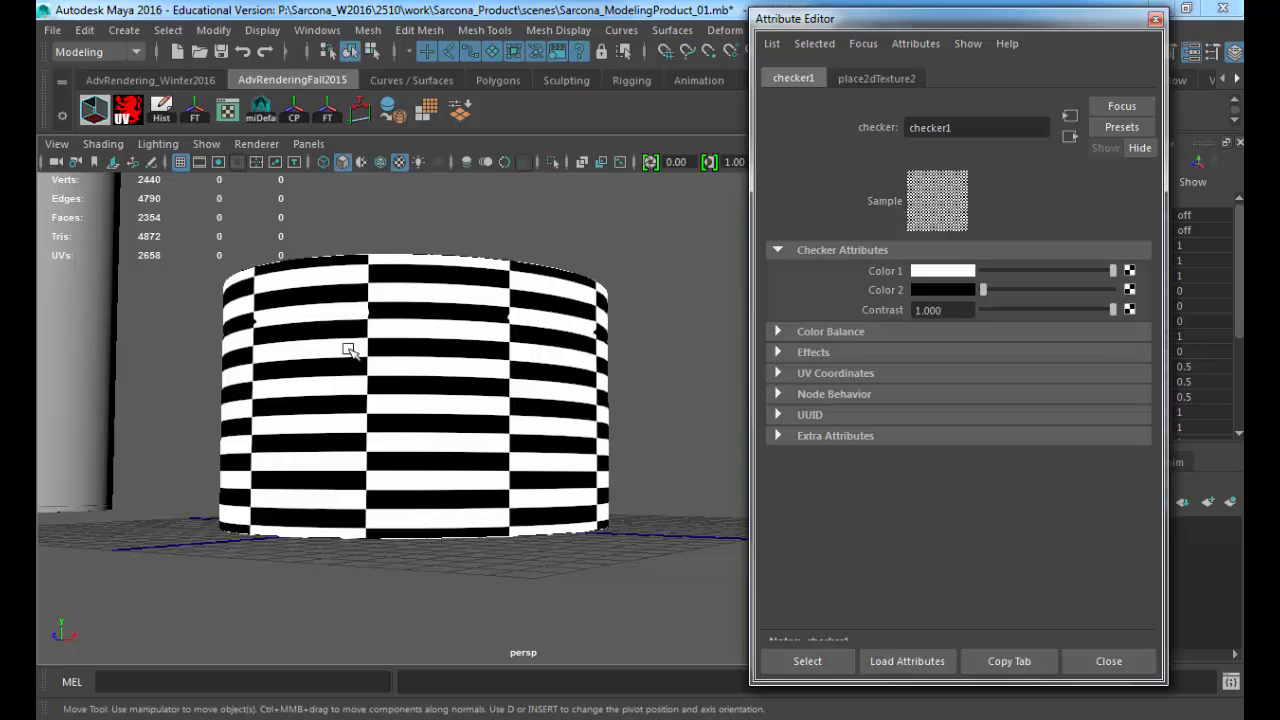
pyautogui.keyDown('alt'); pyautogui.moveTo(351, 349); pyautogui.dragTo(518, 466); pyautogui.keyUp('alt')
pyautogui.click(500, 330)
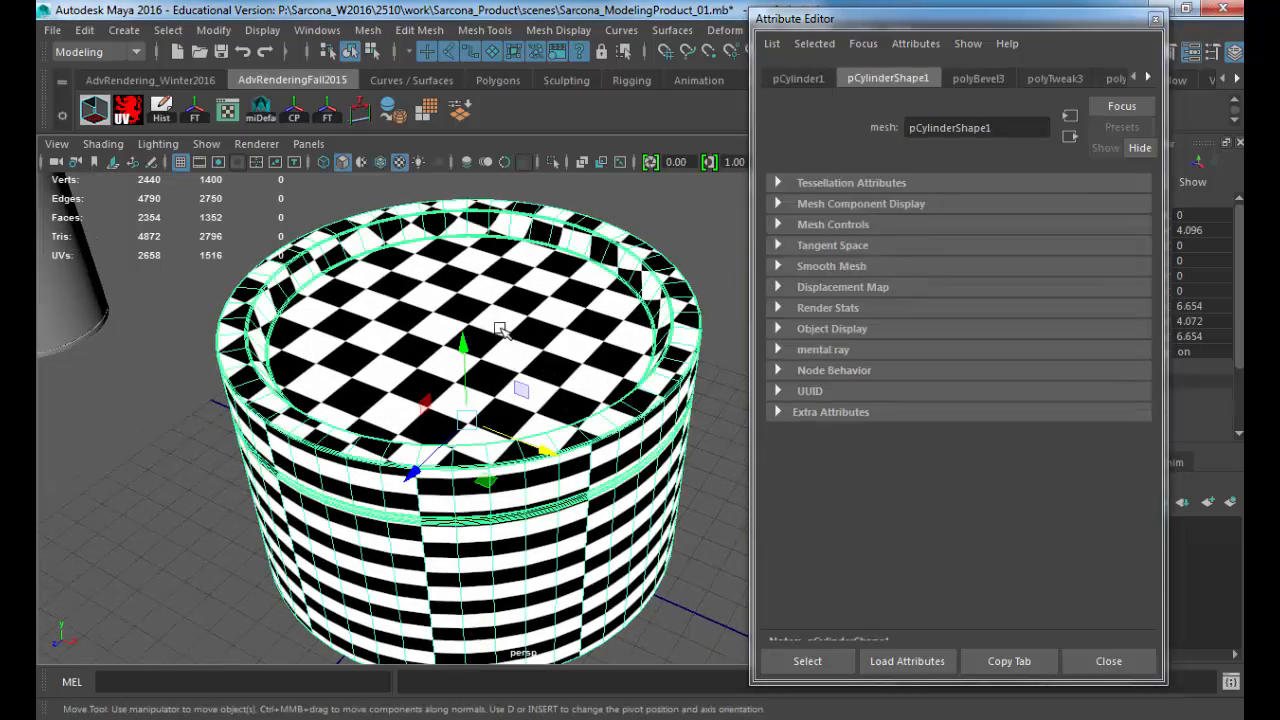
pyautogui.click(1106, 662)
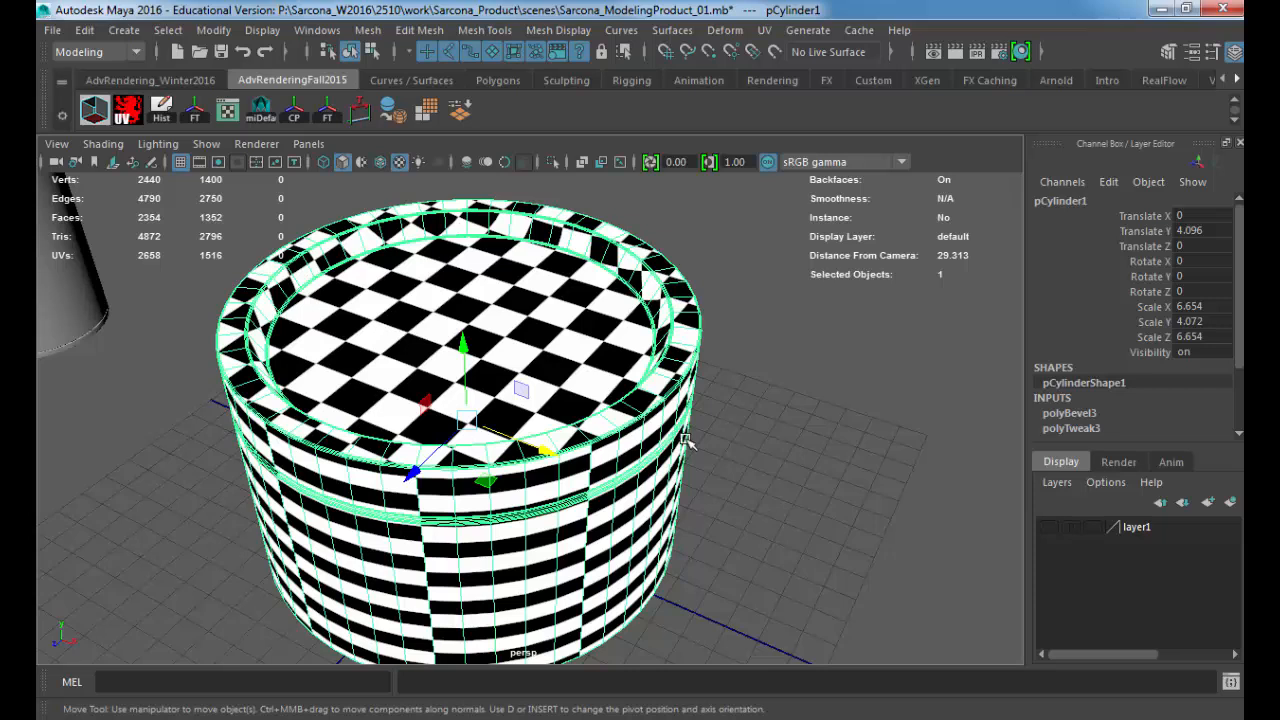
# Step: Switch the viewport to shaded display without textures and apply a Cylindrical UV projection to the container
pyautogui.press('5')
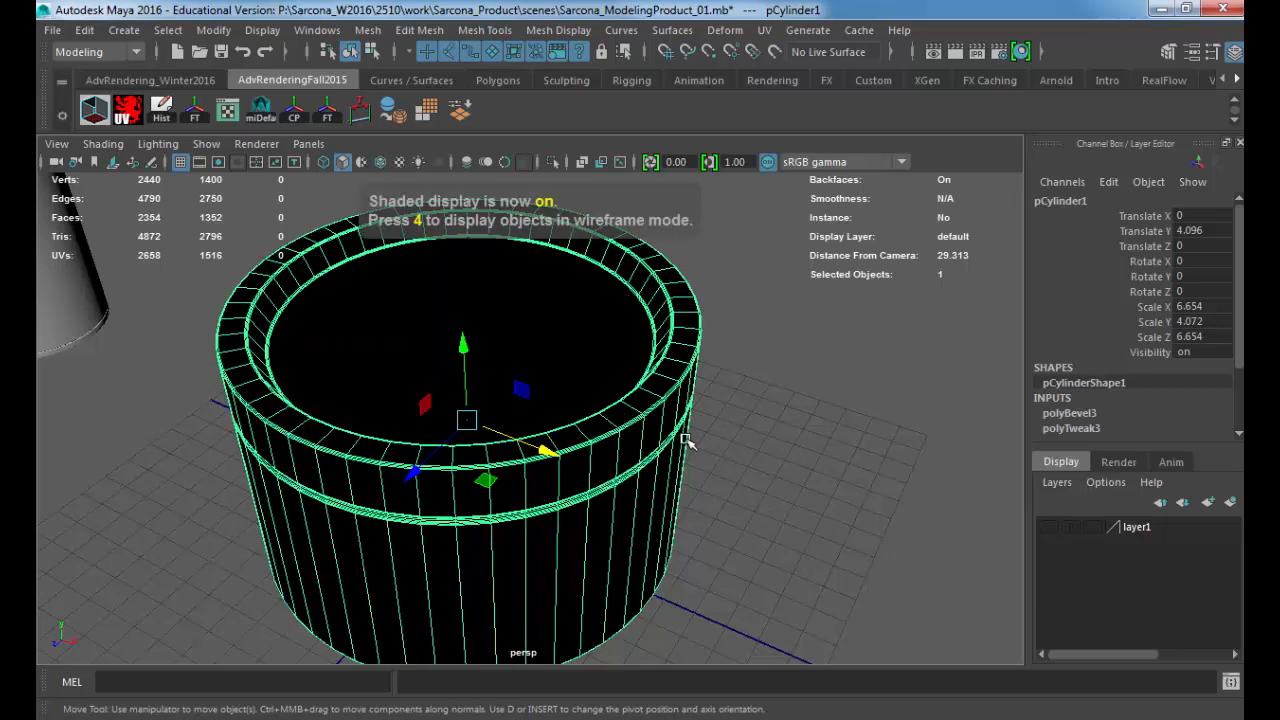
pyautogui.scroll(-2, 745, 443)
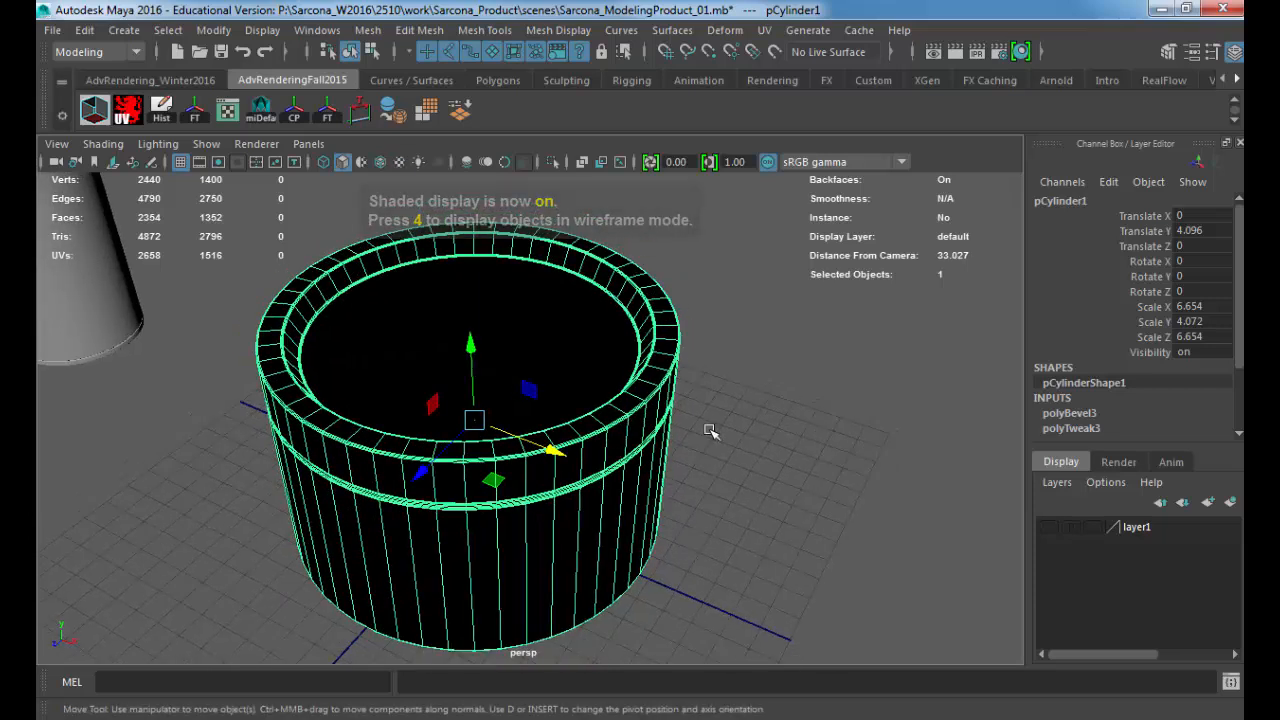
pyautogui.press('6')
pyautogui.press('5')
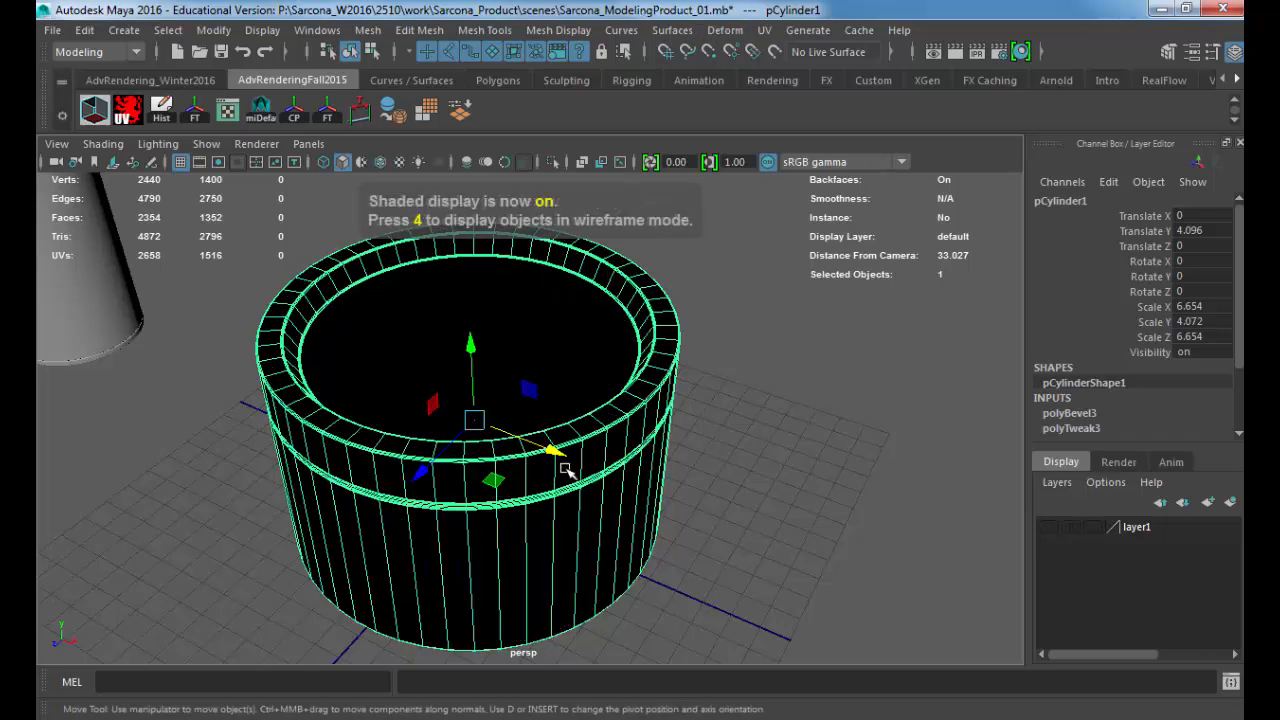
pyautogui.click(766, 31)
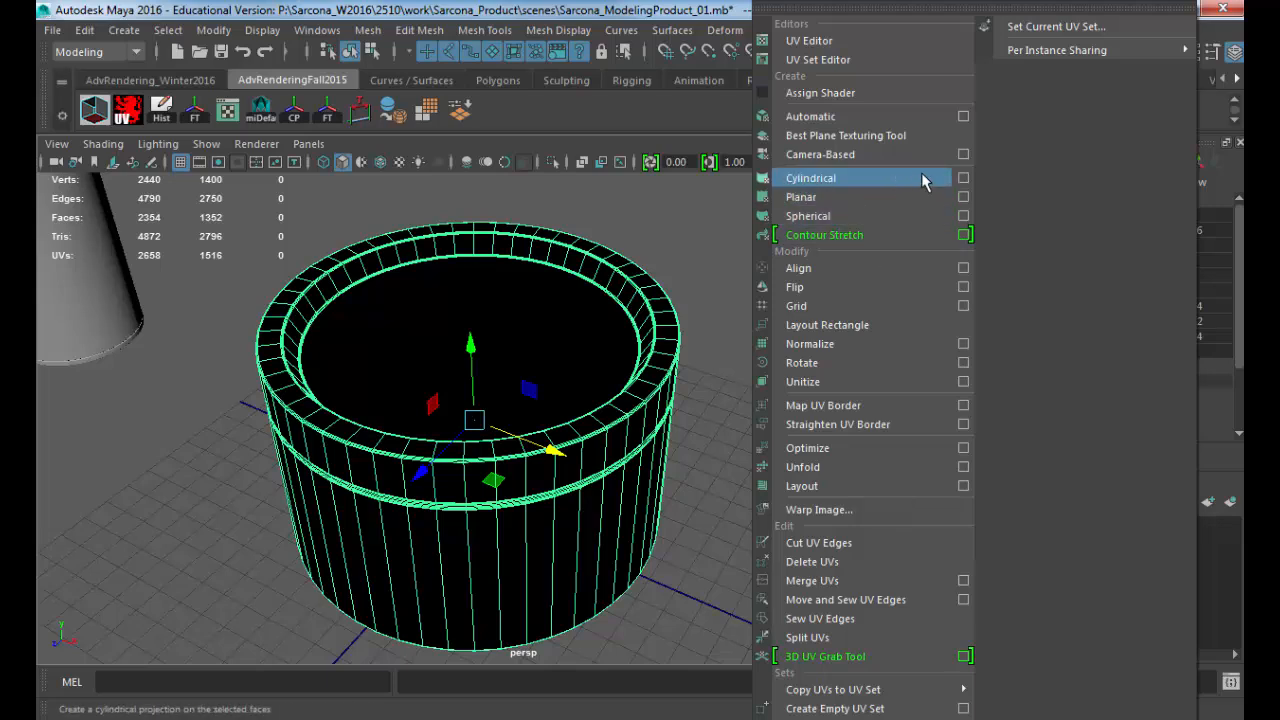
pyautogui.click(829, 188)
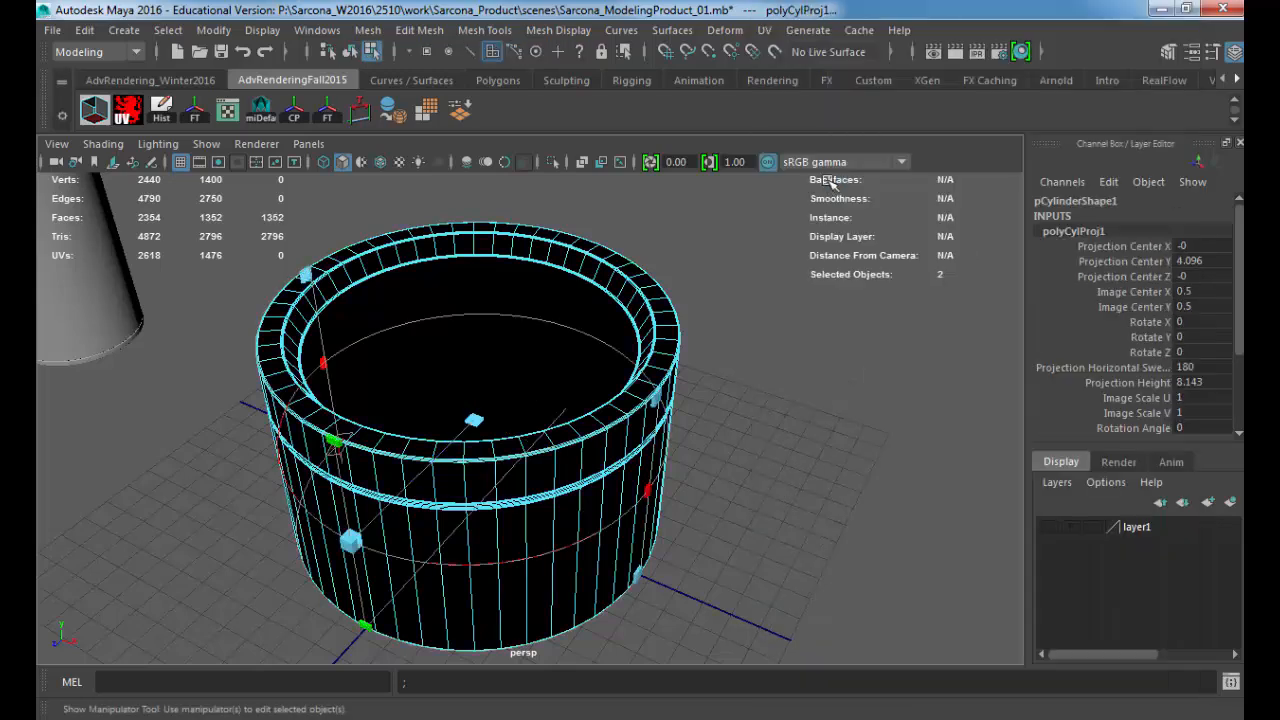
# Step: Switch to wireframe display and examine the cylindrical projection's manipulator around the container from several sides
pyautogui.keyDown('alt'); pyautogui.moveTo(694, 413); pyautogui.dragTo(586, 395); pyautogui.keyUp('alt')
pyautogui.keyDown('alt'); pyautogui.moveTo(587, 394); pyautogui.dragTo(620, 376, button='middle'); pyautogui.keyUp('alt')
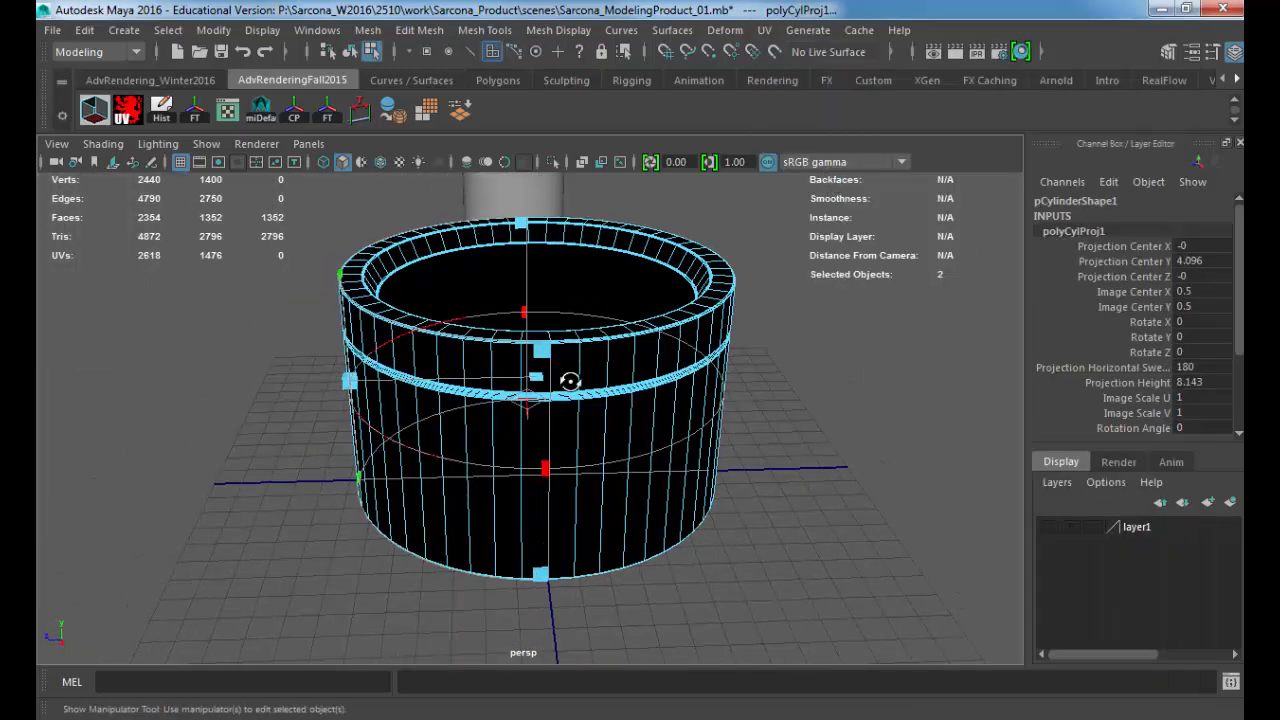
pyautogui.keyDown('alt'); pyautogui.moveTo(572, 381); pyautogui.dragTo(606, 362); pyautogui.keyUp('alt')
pyautogui.click(553, 161)
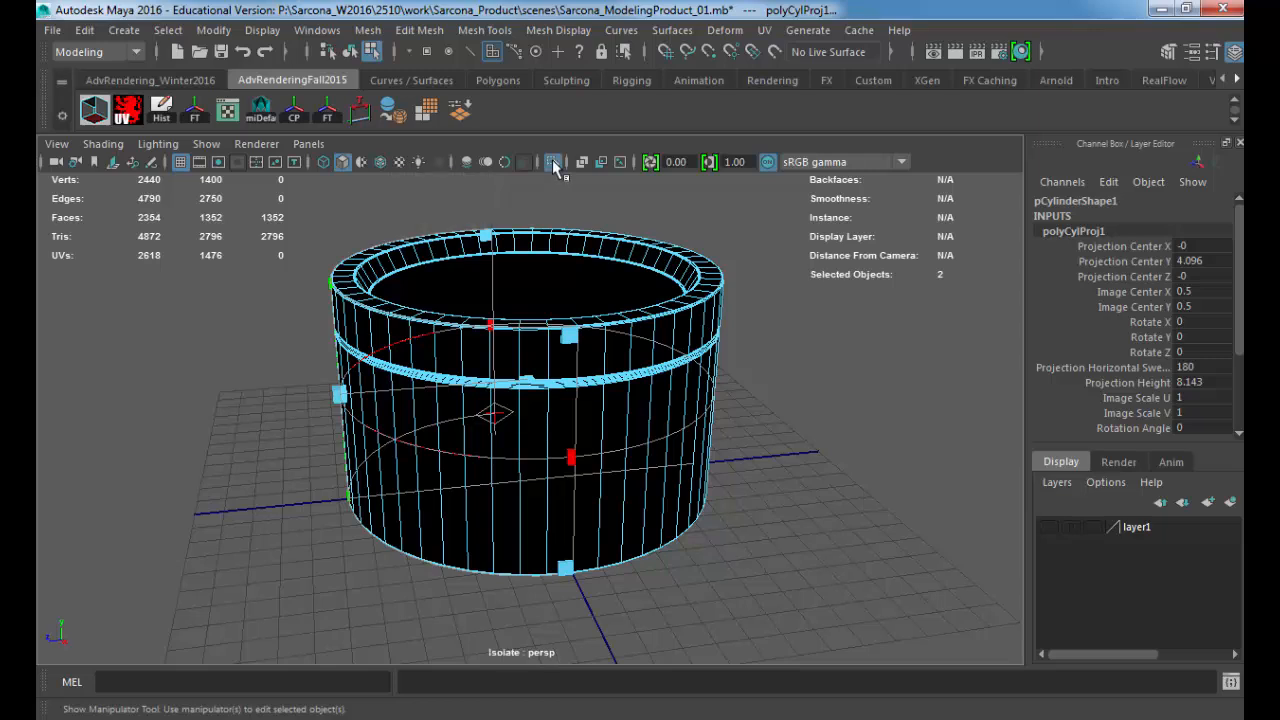
pyautogui.keyDown('alt'); pyautogui.moveTo(500, 277); pyautogui.dragTo(443, 415); pyautogui.keyUp('alt')
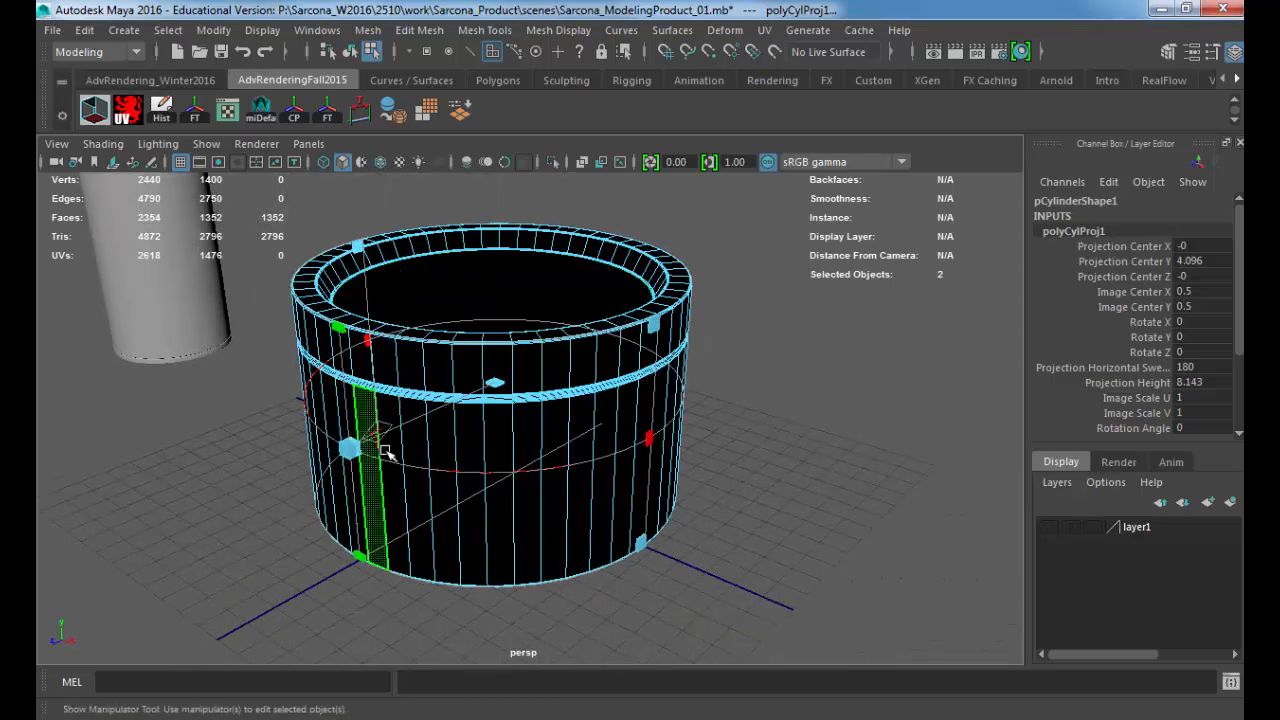
pyautogui.keyDown('alt'); pyautogui.moveTo(385, 448); pyautogui.dragTo(423, 440); pyautogui.keyUp('alt')
pyautogui.press('4')
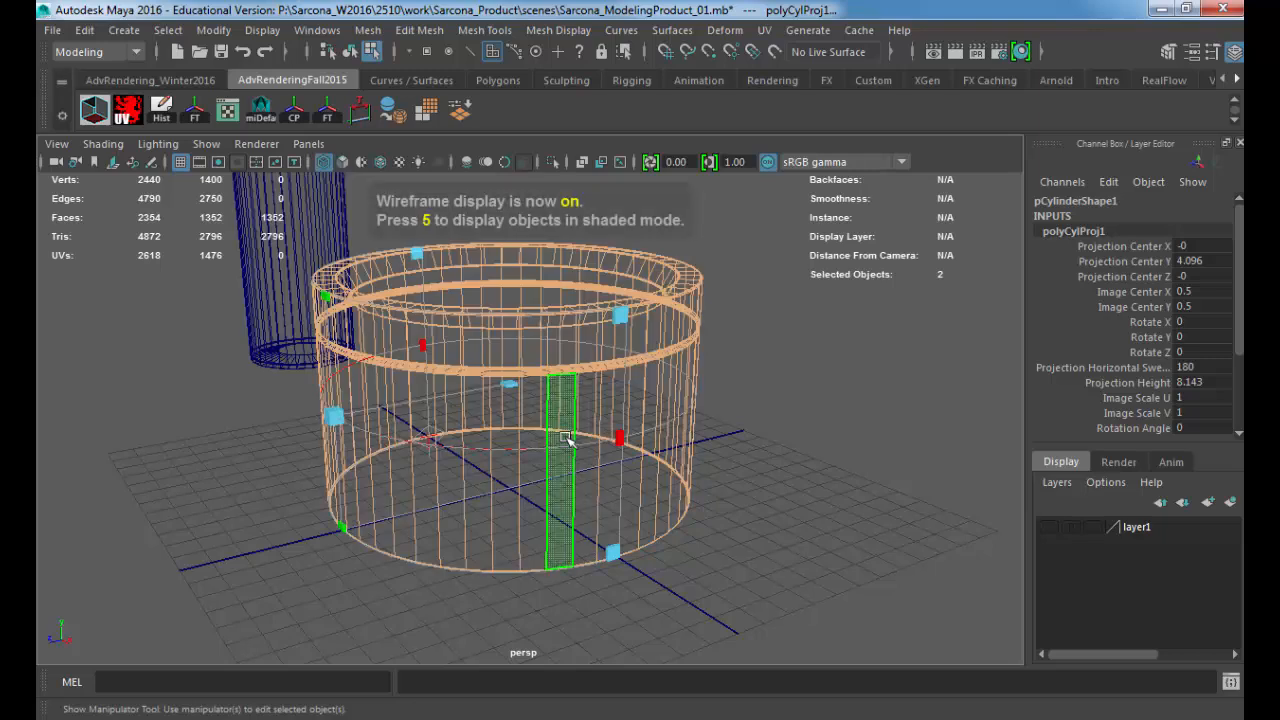
pyautogui.moveTo(560, 445)
pyautogui.keyDown('alt'); pyautogui.mouseDown()
pyautogui.moveTo(666, 423)
pyautogui.moveTo(620, 466)
pyautogui.mouseUp(); pyautogui.keyUp('alt')
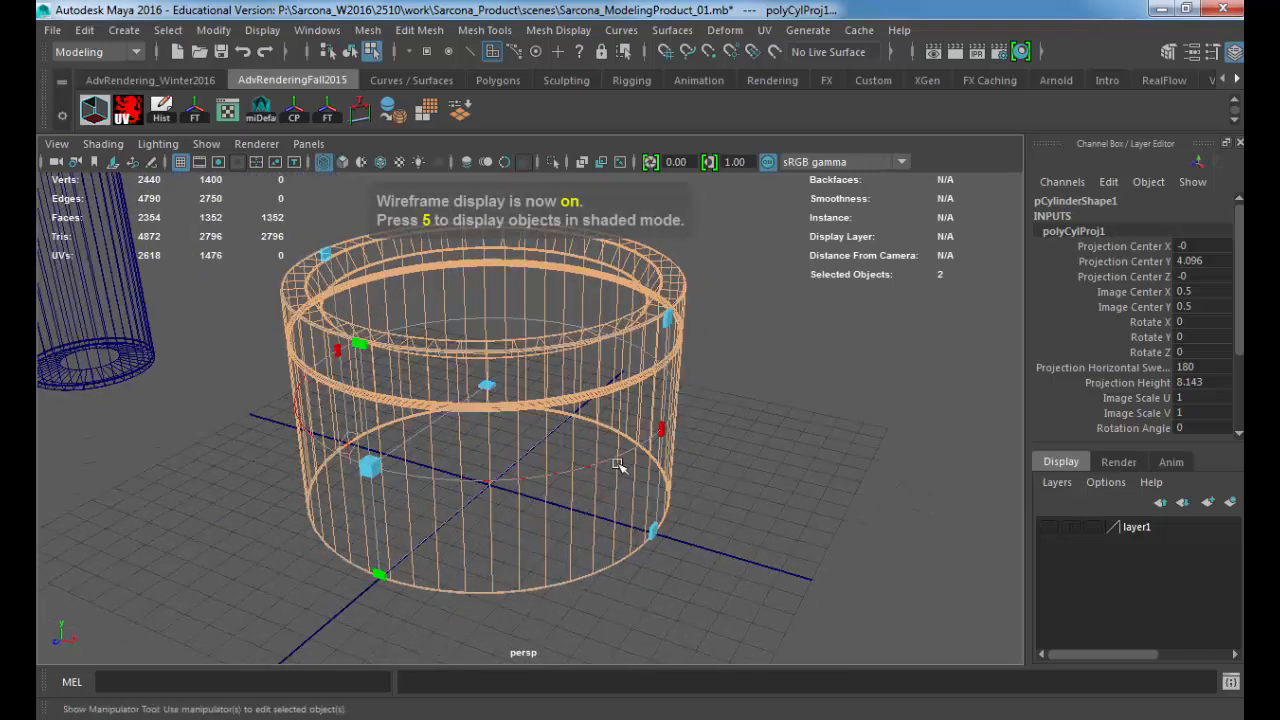
pyautogui.keyDown('alt'); pyautogui.moveTo(497, 458); pyautogui.dragTo(371, 445); pyautogui.keyUp('alt')
# Step: Move the cylindrical projection's centre along Z to 12.647, beside the container, and set its horizontal sweep to 360
pyautogui.click(336, 437)
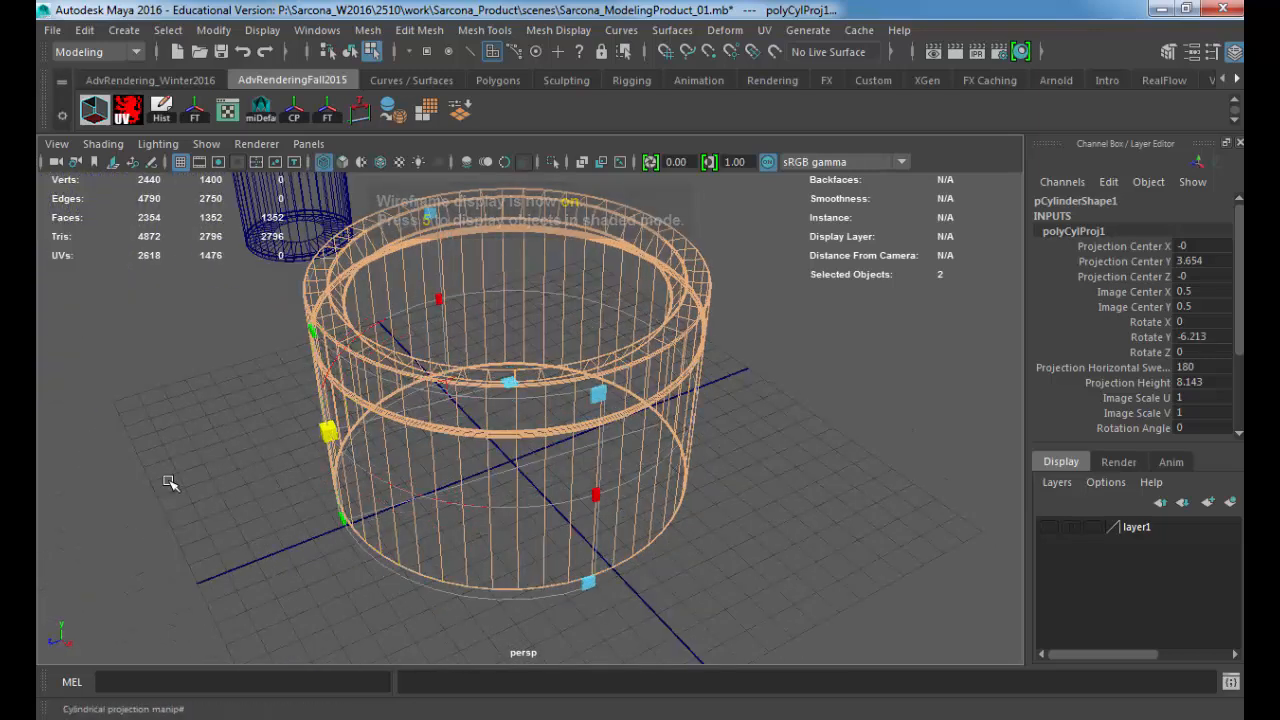
pyautogui.click(430, 385)
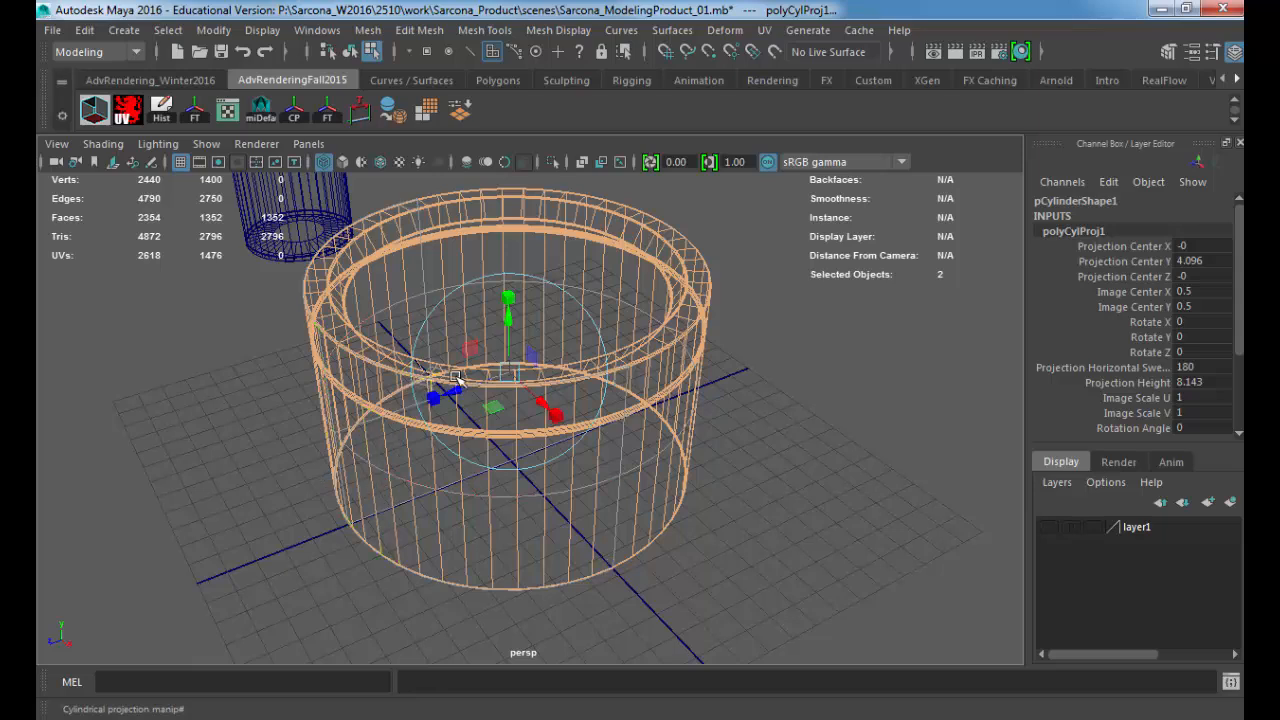
pyautogui.moveTo(449, 390); pyautogui.dragTo(76, 423)
pyautogui.keyDown('alt'); pyautogui.moveTo(76, 423); pyautogui.dragTo(473, 329, button='middle'); pyautogui.keyUp('alt')
pyautogui.keyDown('alt'); pyautogui.moveTo(473, 329); pyautogui.dragTo(442, 362); pyautogui.keyUp('alt')
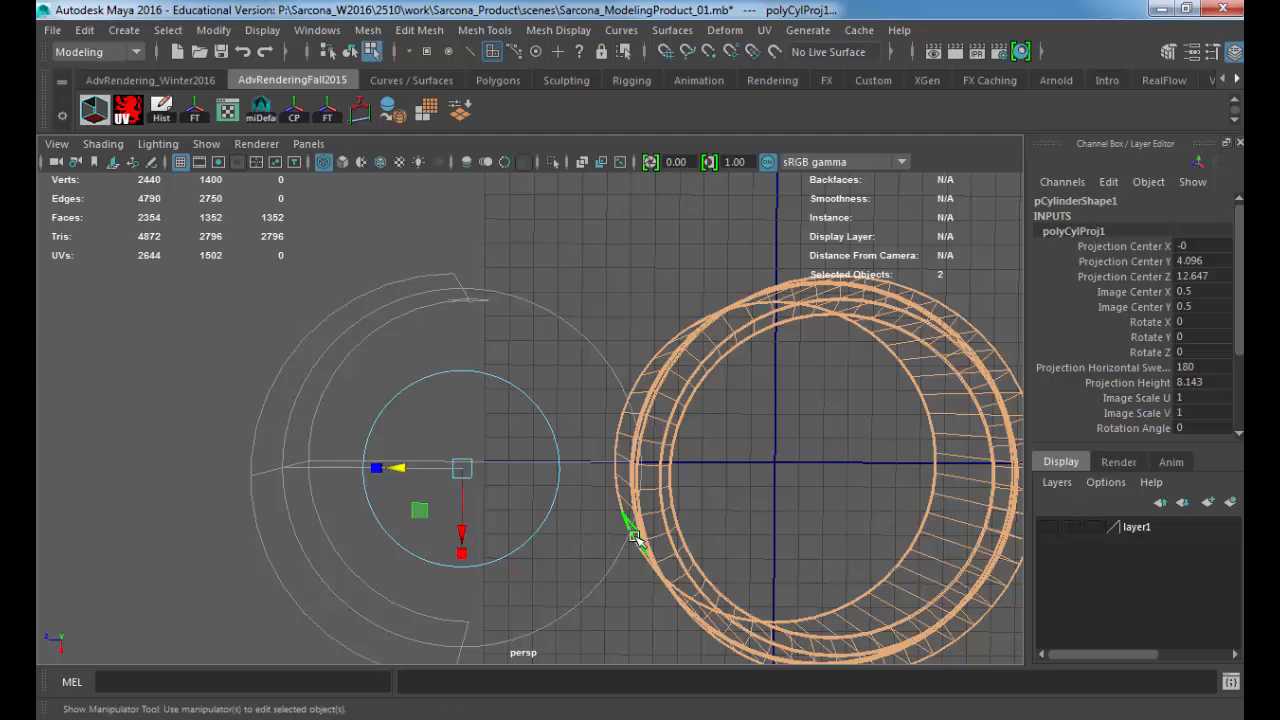
pyautogui.doubleClick(1190, 367)
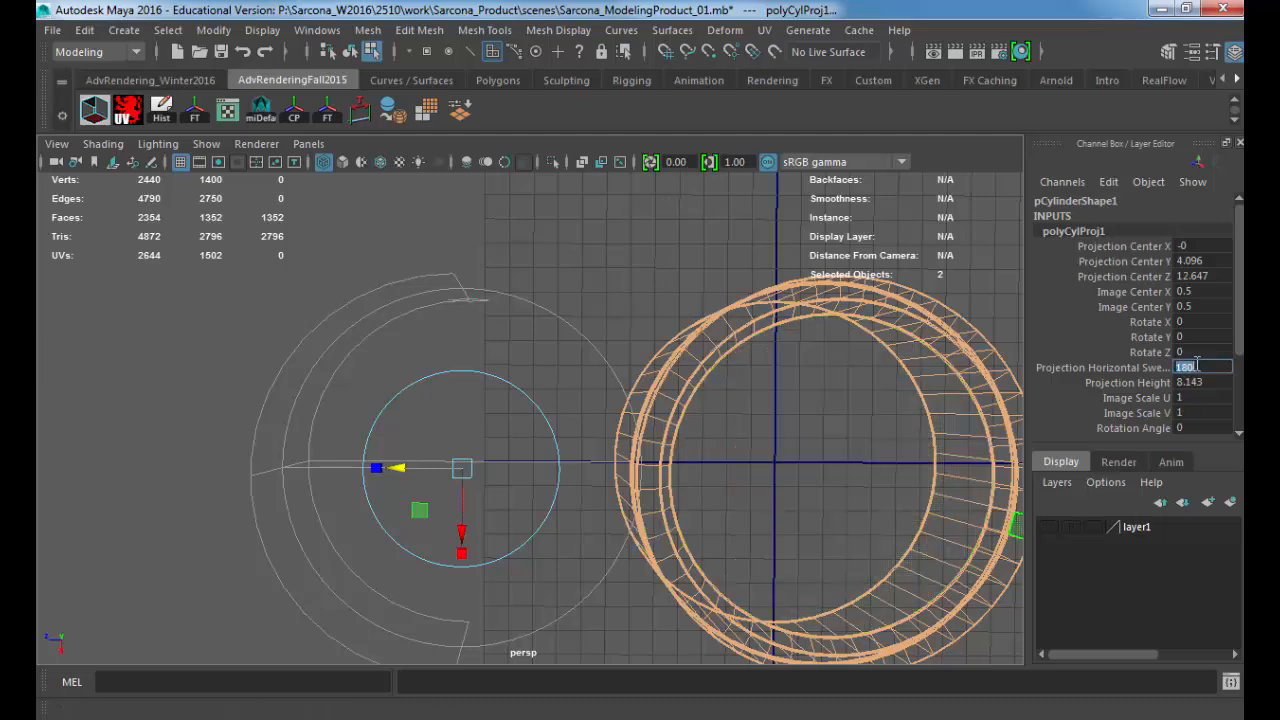
pyautogui.write('360')
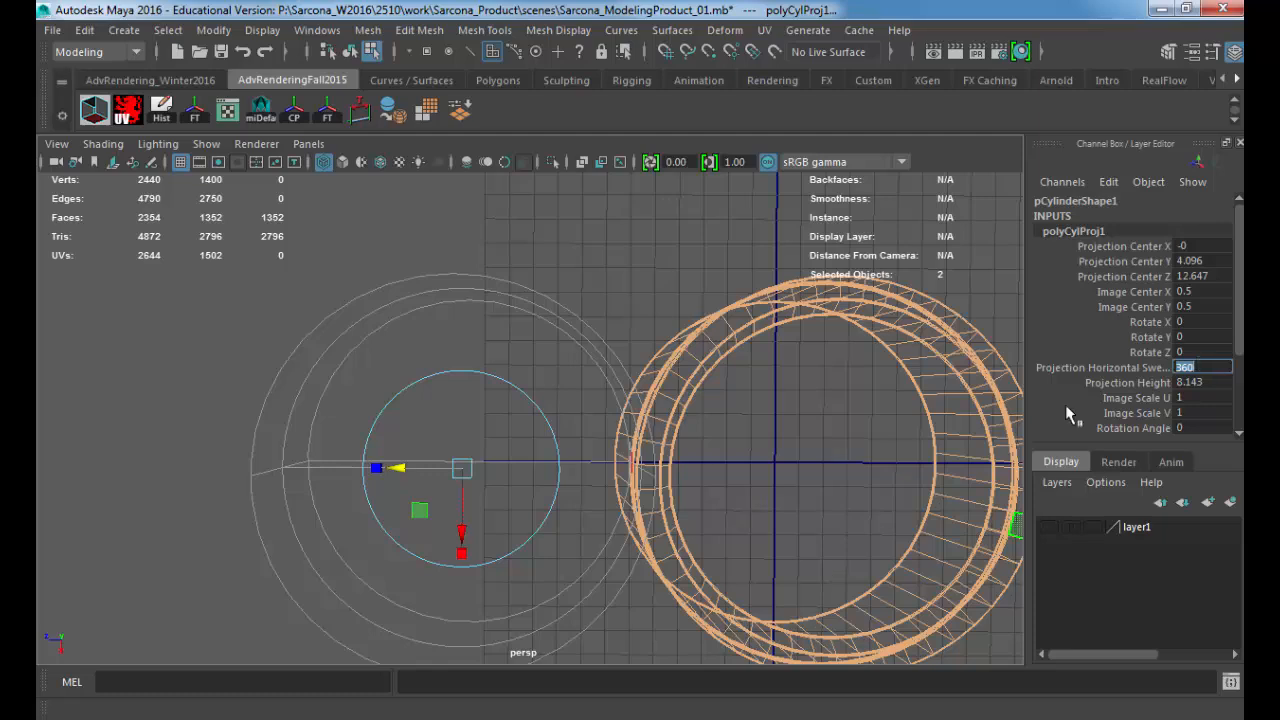
# Step: Move the cylindrical projection's centre back along Z to about 0.214, inside the container, and switch the viewport to textured display
pyautogui.moveTo(400, 467); pyautogui.dragTo(735, 468)
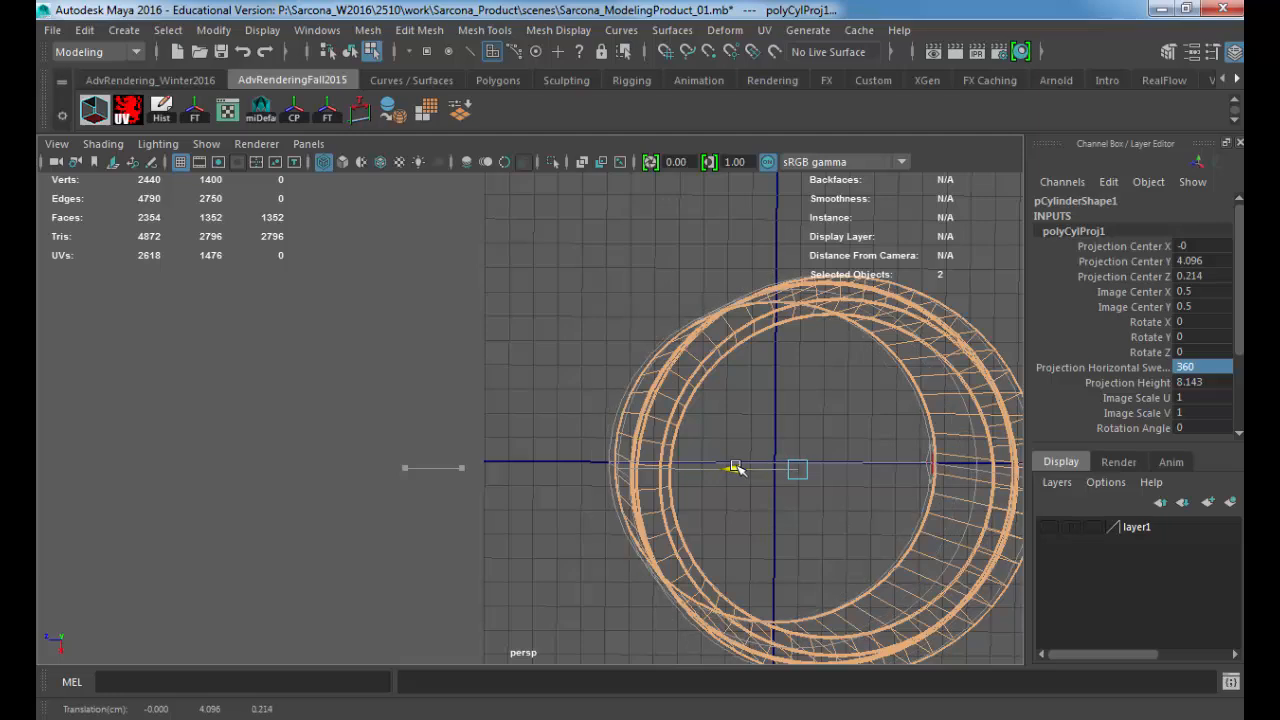
pyautogui.press('t')
pyautogui.moveTo(737, 466)
pyautogui.keyDown('alt'); pyautogui.mouseDown()
pyautogui.moveTo(580, 477)
pyautogui.moveTo(630, 363)
pyautogui.moveTo(700, 400)
pyautogui.mouseUp(); pyautogui.keyUp('alt')
pyautogui.press('6')
pyautogui.keyDown('alt'); pyautogui.moveTo(700, 400); pyautogui.dragTo(709, 371, button='right'); pyautogui.keyUp('alt')
pyautogui.keyDown('alt'); pyautogui.moveTo(709, 371); pyautogui.dragTo(800, 371); pyautogui.keyUp('alt')
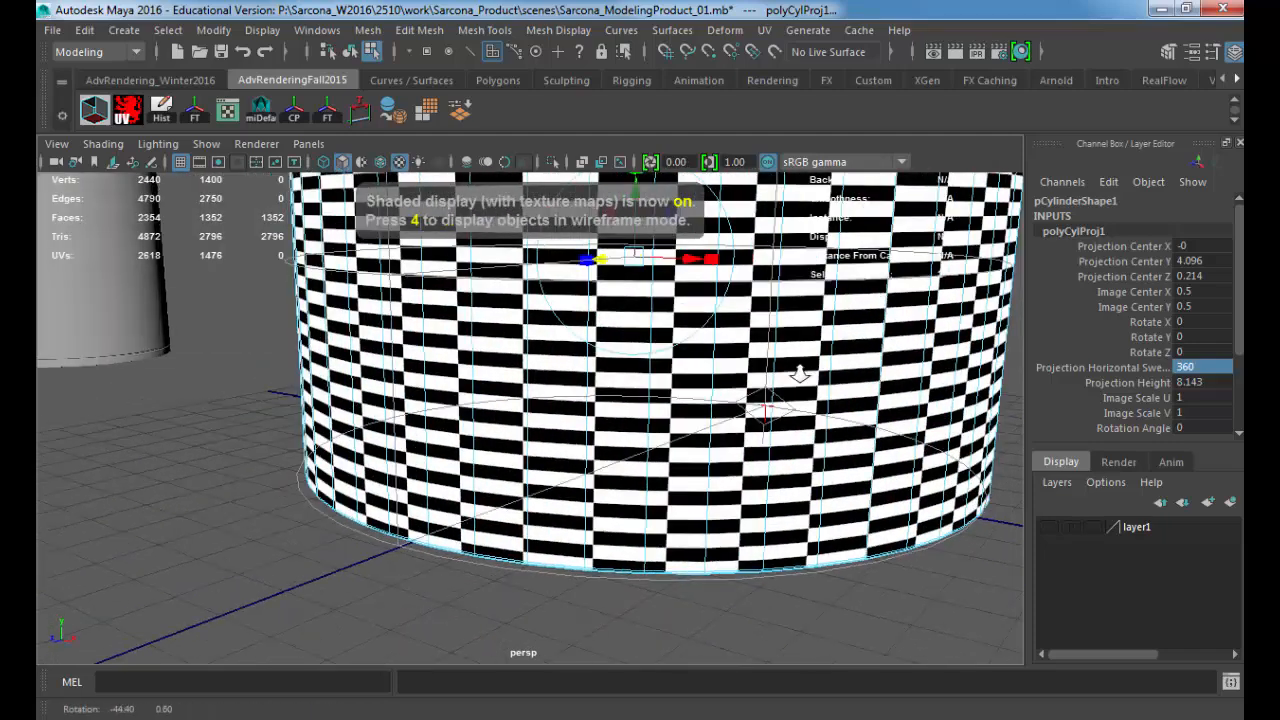
pyautogui.keyDown('alt'); pyautogui.moveTo(800, 371); pyautogui.dragTo(577, 348, button='right'); pyautogui.keyUp('alt')
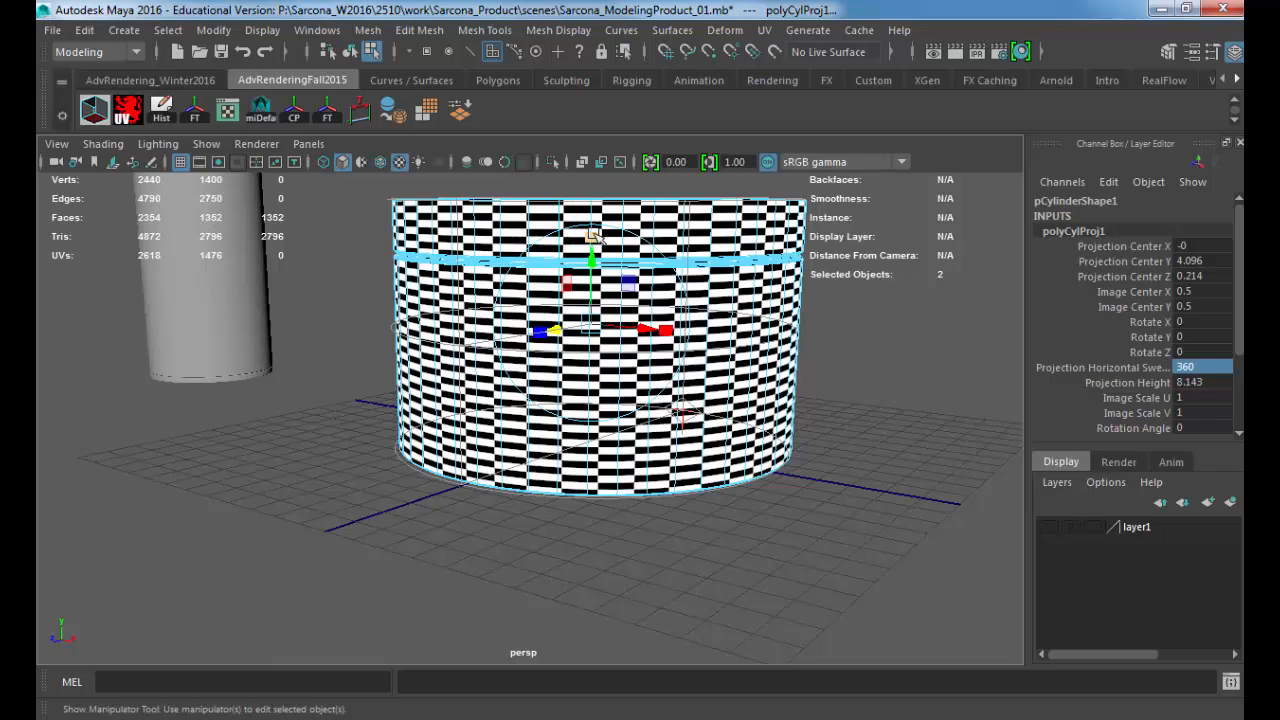
# Step: Stretch the cylindrical projection's height to about 40.8 to make the side's checks square, and check the container's underside and lid
pyautogui.moveTo(591, 237); pyautogui.dragTo(600, 27)
pyautogui.keyDown('alt'); pyautogui.moveTo(761, 290); pyautogui.dragTo(682, 308); pyautogui.keyUp('alt')
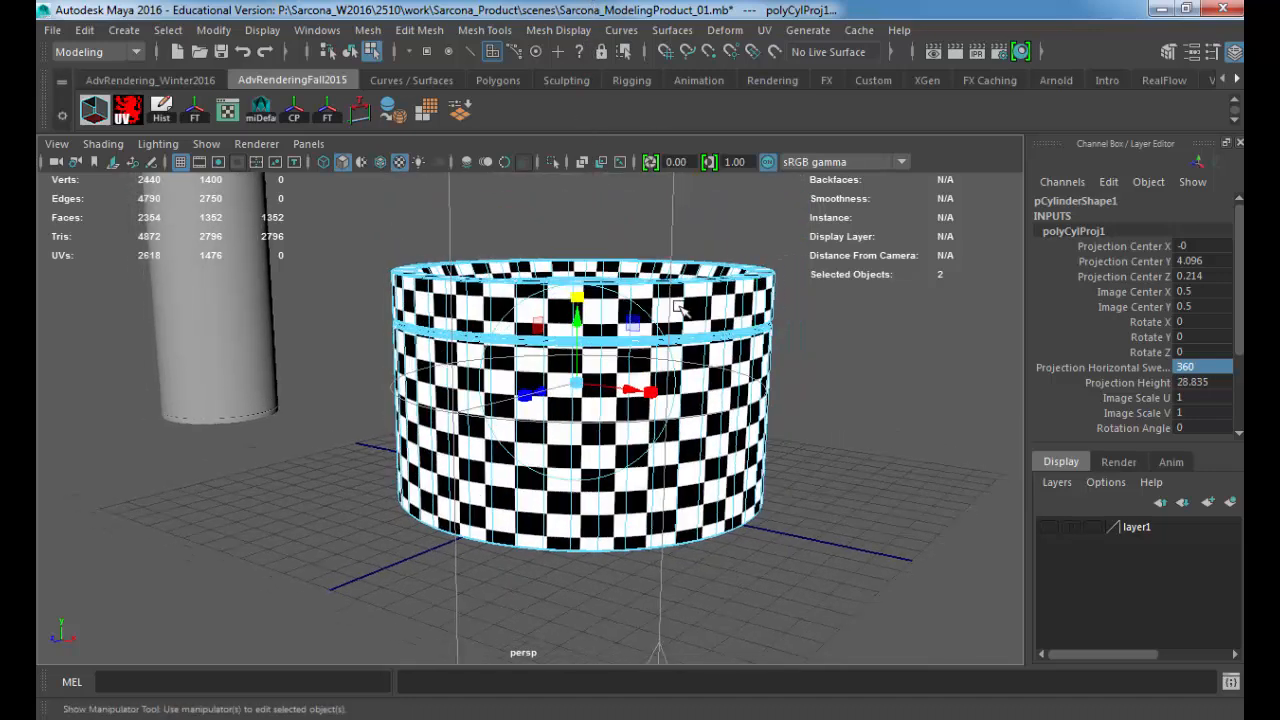
pyautogui.moveTo(577, 295); pyautogui.dragTo(576, 262)
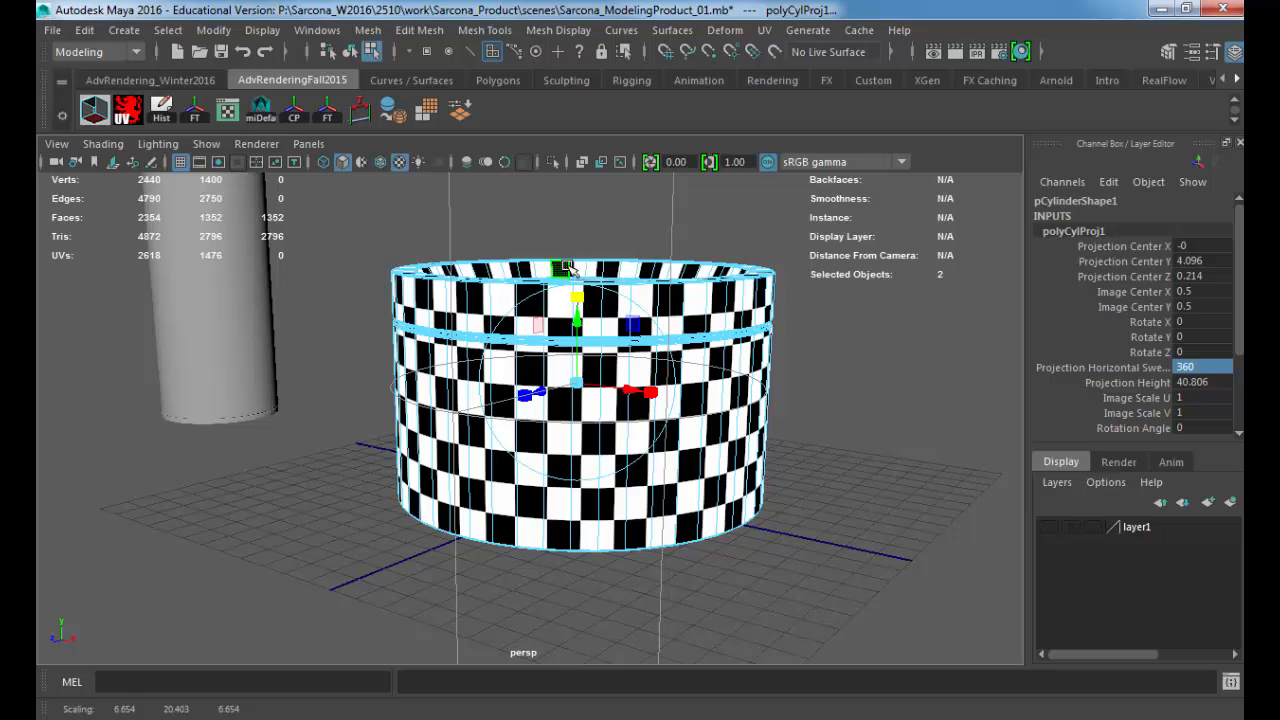
pyautogui.keyDown('alt'); pyautogui.moveTo(640, 300); pyautogui.dragTo(707, 236); pyautogui.keyUp('alt')
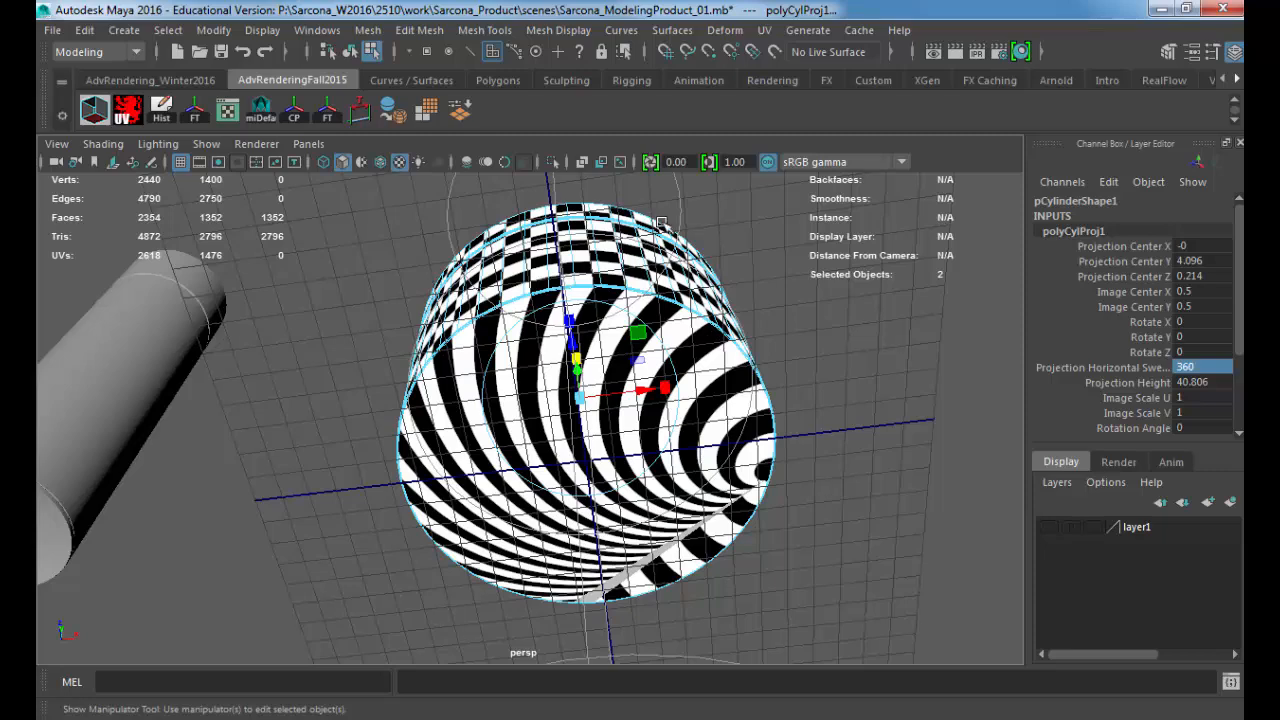
pyautogui.keyDown('alt'); pyautogui.moveTo(640, 268); pyautogui.dragTo(643, 449); pyautogui.keyUp('alt')
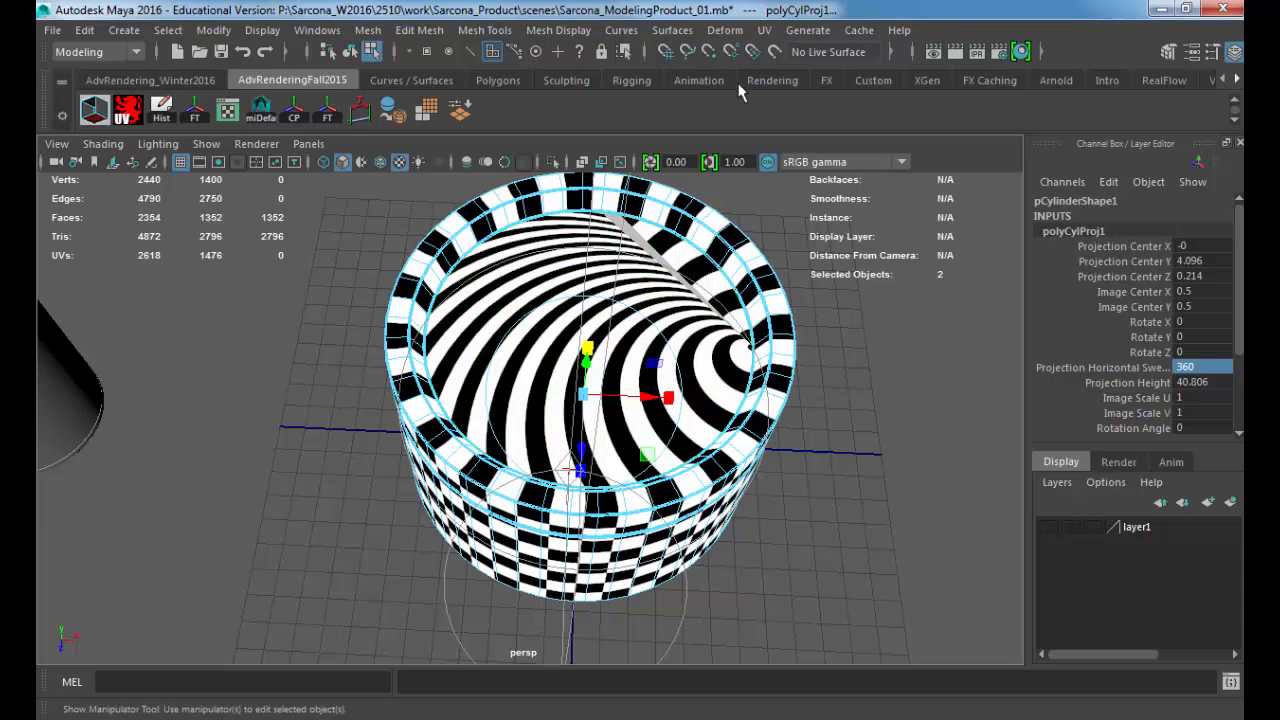
# Step: Open the UV Editor, position it over the viewport and hide its checker background image
pyautogui.click(763, 31)
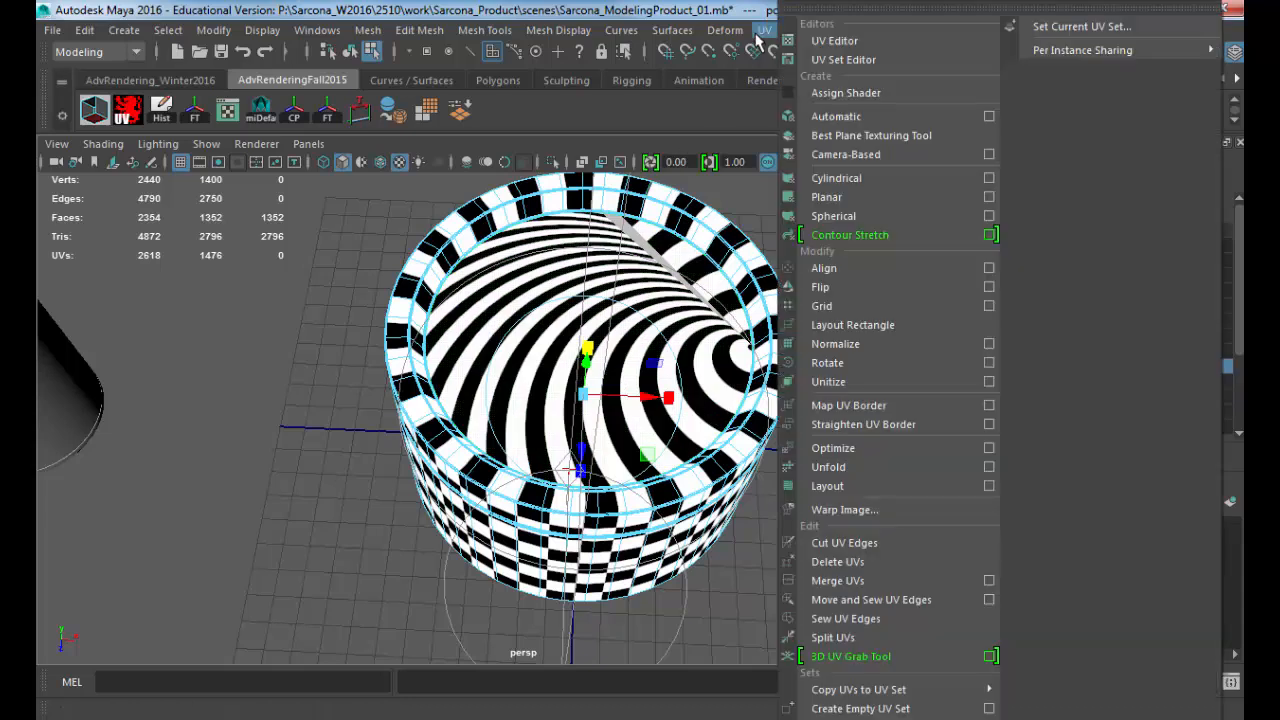
pyautogui.click(878, 42)
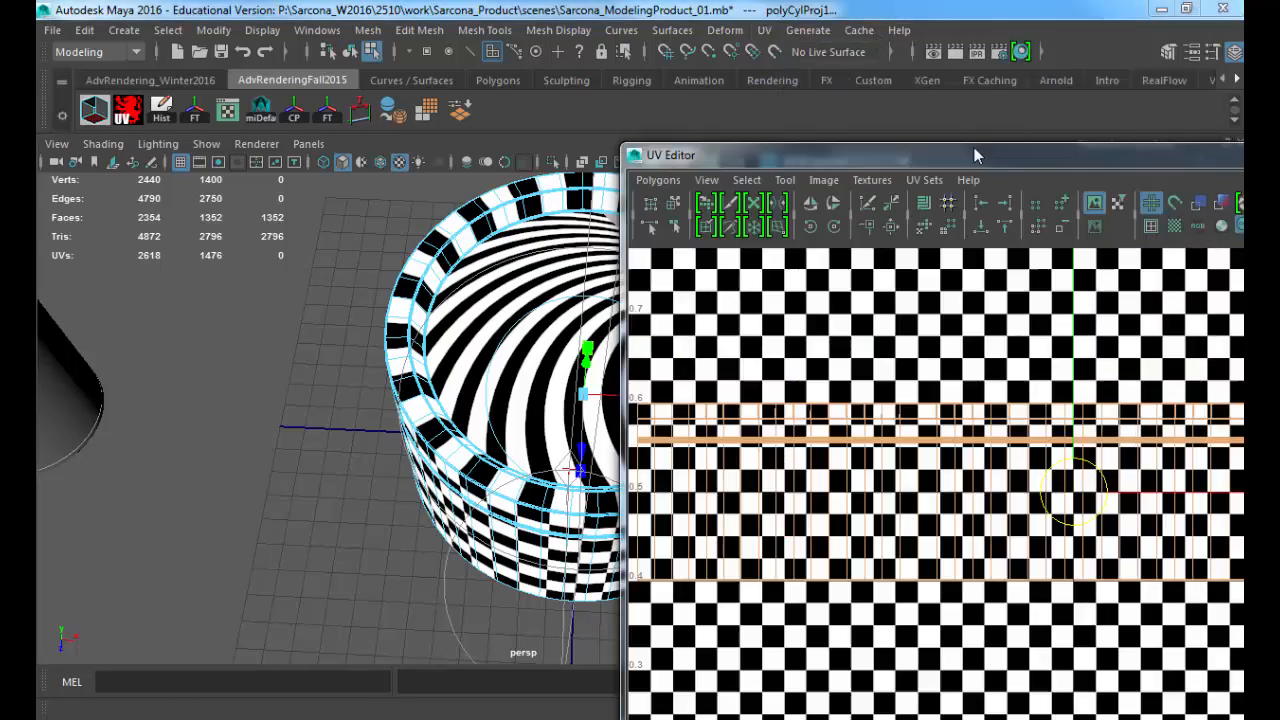
pyautogui.moveTo(974, 147); pyautogui.dragTo(528, 38)
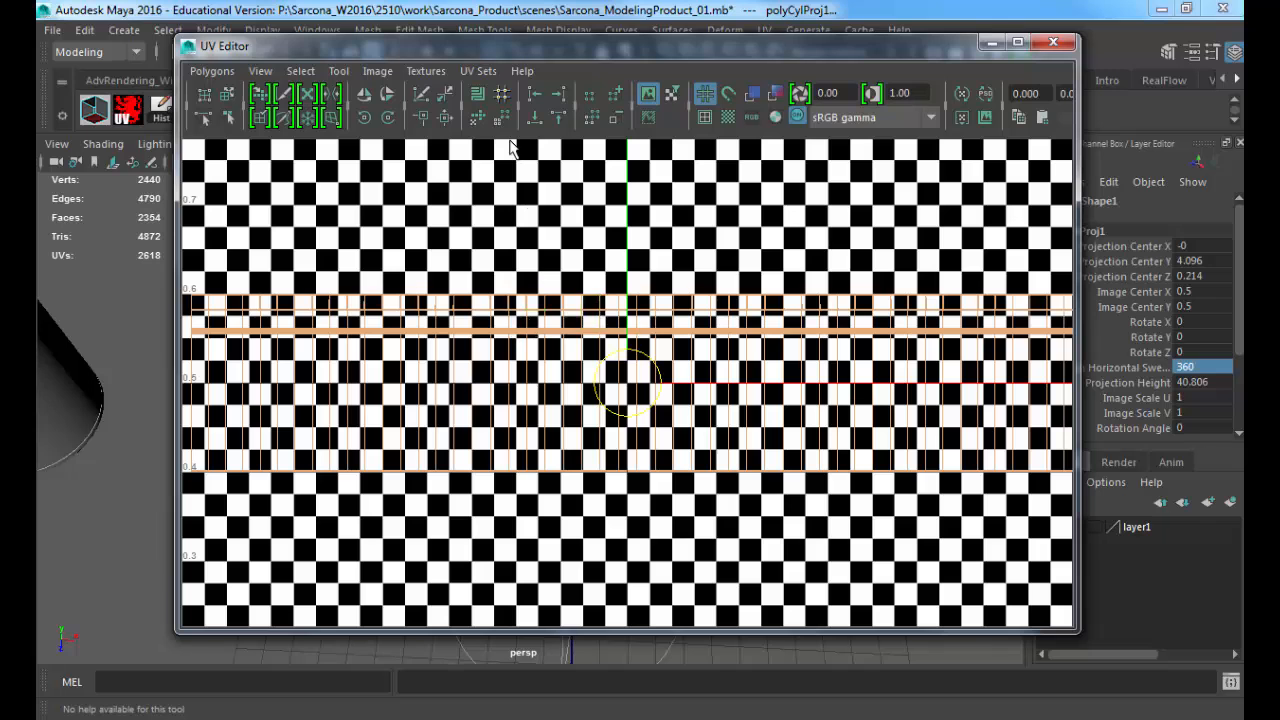
pyautogui.click(377, 71)
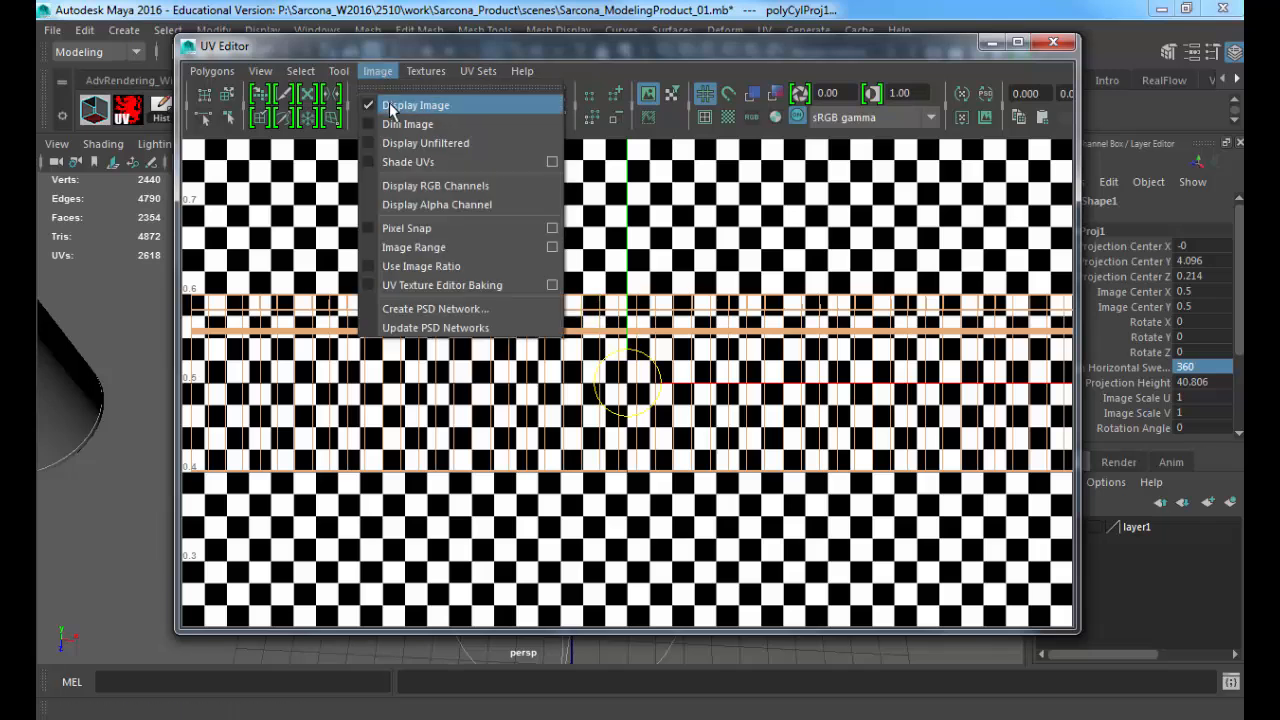
pyautogui.click(390, 106)
# Step: Try moving the container's UVs up and away from their place in the UV grid, and undo the move
pyautogui.scroll(-5, 843, 415)
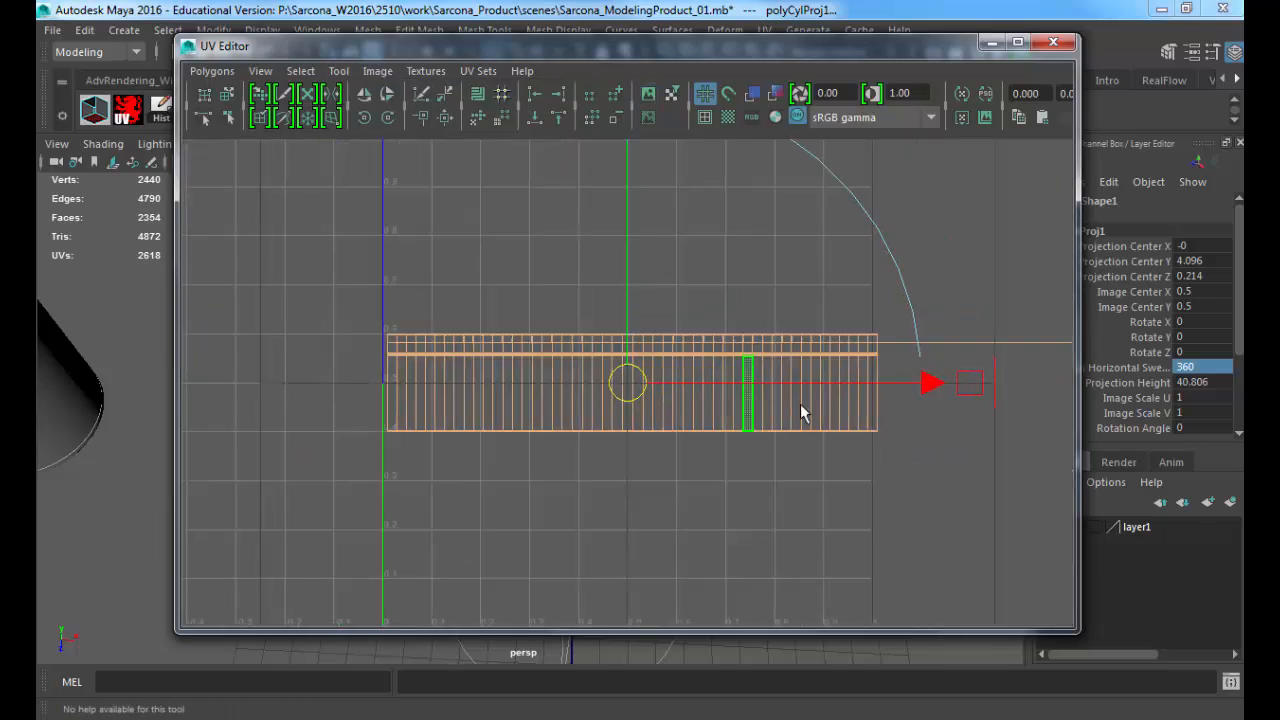
pyautogui.scroll(-3, 800, 403)
pyautogui.moveTo(625, 385); pyautogui.dragTo(524, 294)
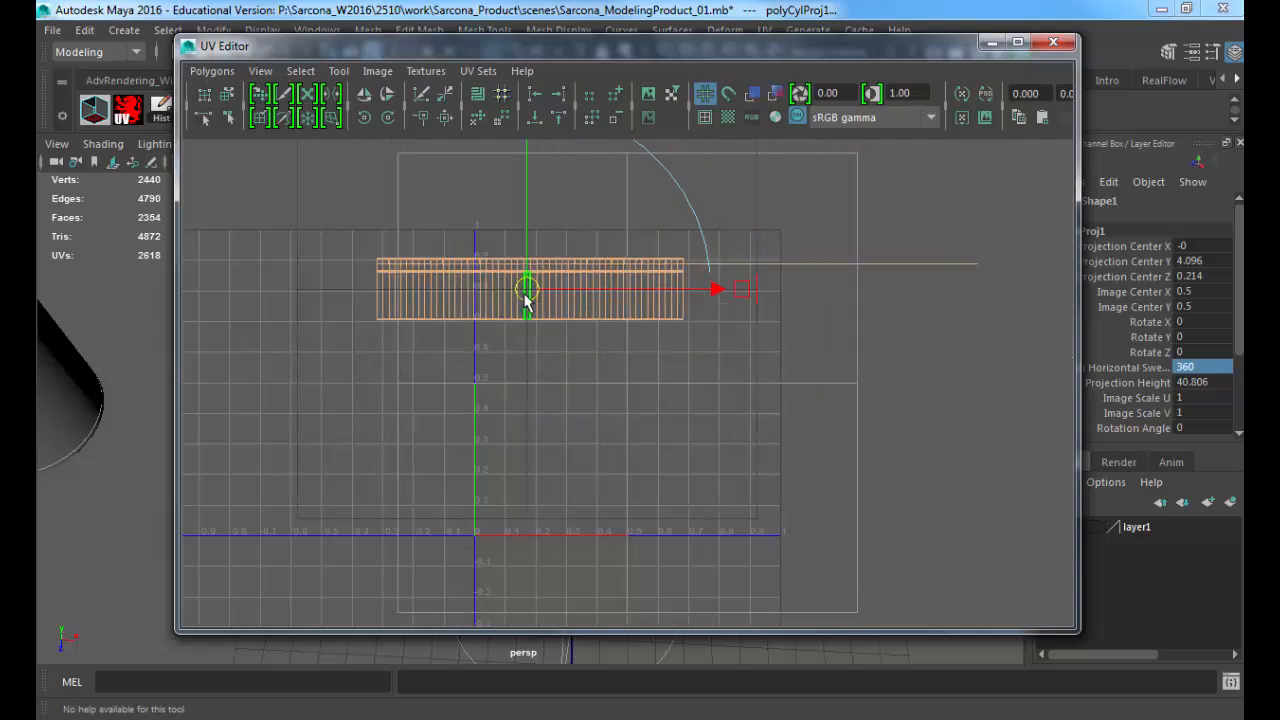
pyautogui.hotkey('ctrl', 'z')
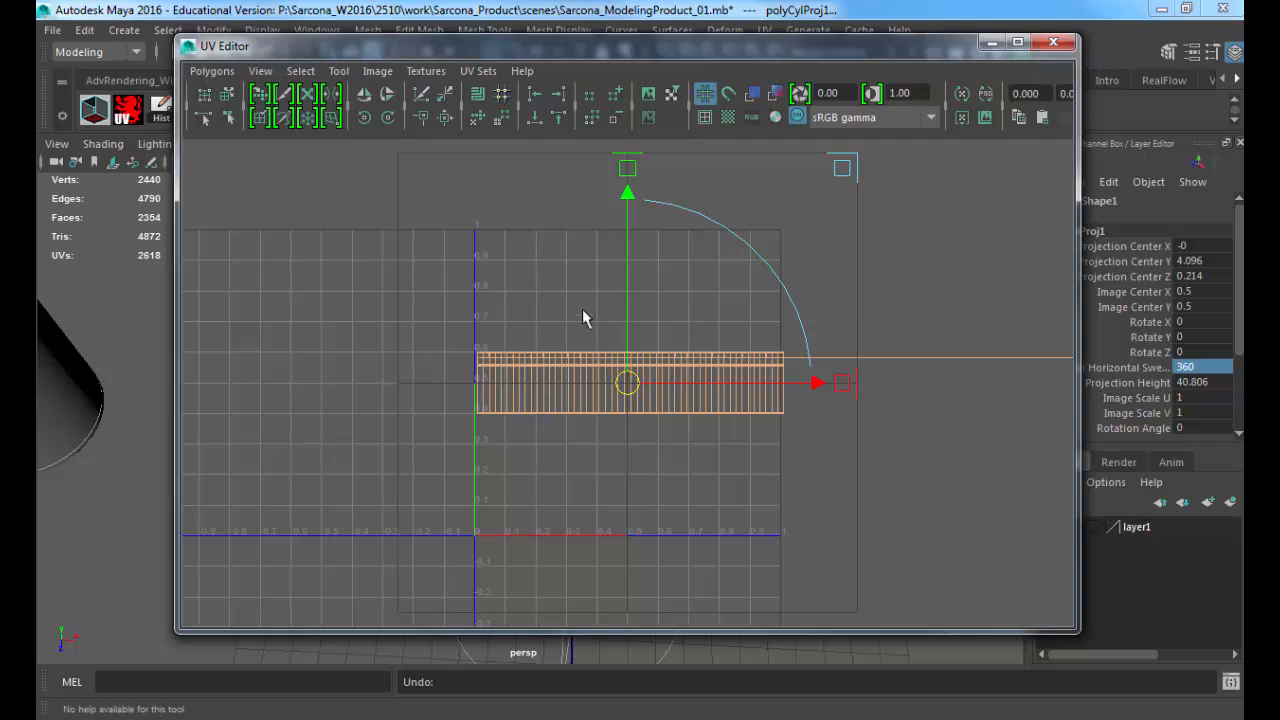
# Step: Examine the container's UV layout and its closely packed horizontal edges up close, and move the UV Editor out of the way
pyautogui.keyDown('ctrl'); pyautogui.keyDown('alt'); pyautogui.moveTo(526, 315); pyautogui.dragTo(681, 386); pyautogui.keyUp('alt'); pyautogui.keyUp('ctrl')
pyautogui.keyDown('alt'); pyautogui.moveTo(588, 369); pyautogui.dragTo(521, 344, button='middle'); pyautogui.keyUp('alt')
pyautogui.keyDown('alt'); pyautogui.moveTo(521, 344); pyautogui.dragTo(891, 367, button='right'); pyautogui.keyUp('alt')
pyautogui.keyDown('alt'); pyautogui.moveTo(891, 367); pyautogui.dragTo(722, 418, button='middle'); pyautogui.keyUp('alt')
pyautogui.keyDown('alt'); pyautogui.moveTo(300, 405); pyautogui.dragTo(1060, 413, button='right'); pyautogui.keyUp('alt')
pyautogui.keyDown('alt'); pyautogui.moveTo(210, 402); pyautogui.dragTo(334, 404, button='right'); pyautogui.keyUp('alt')
pyautogui.keyDown('alt'); pyautogui.moveTo(334, 404); pyautogui.dragTo(612, 294, button='middle'); pyautogui.keyUp('alt')
pyautogui.keyDown('alt'); pyautogui.moveTo(612, 294); pyautogui.dragTo(1108, 343, button='right'); pyautogui.keyUp('alt')
pyautogui.keyDown('alt'); pyautogui.moveTo(235, 300); pyautogui.dragTo(529, 291, button='right'); pyautogui.keyUp('alt')
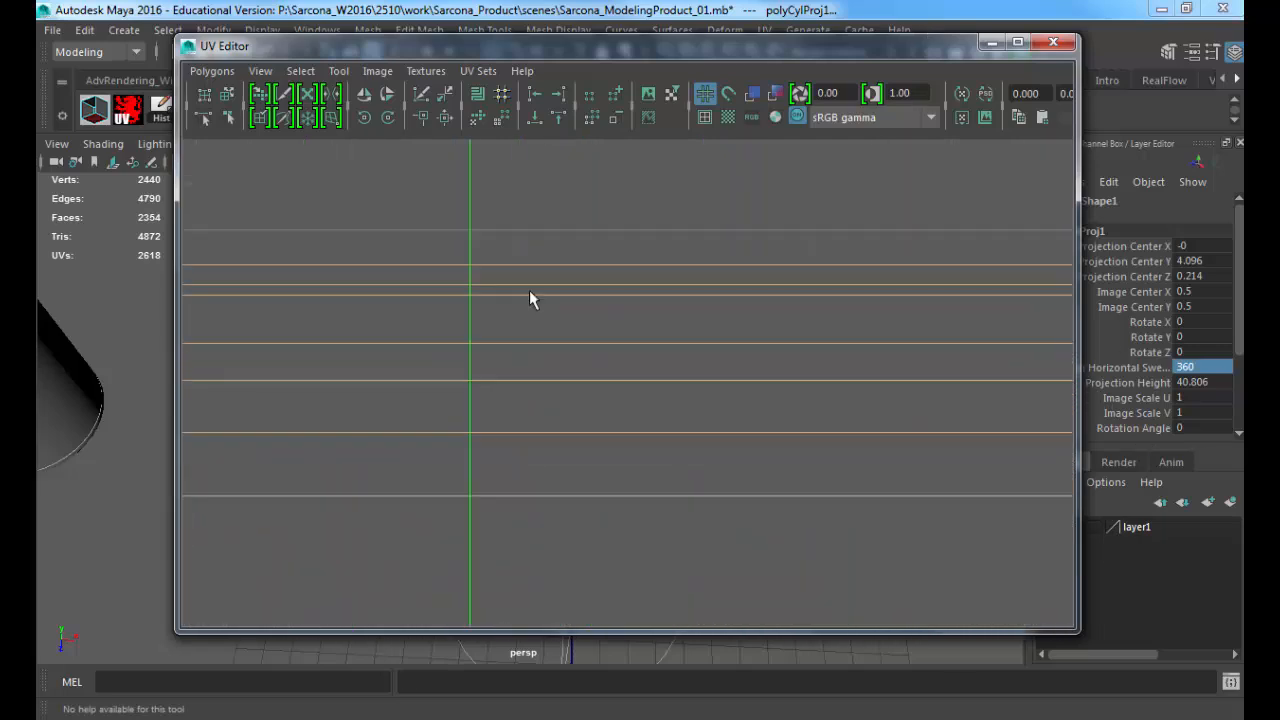
pyautogui.keyDown('alt'); pyautogui.moveTo(529, 291); pyautogui.dragTo(693, 369, button='middle'); pyautogui.keyUp('alt')
pyautogui.keyDown('alt'); pyautogui.moveTo(693, 369); pyautogui.dragTo(783, 379, button='right'); pyautogui.keyUp('alt')
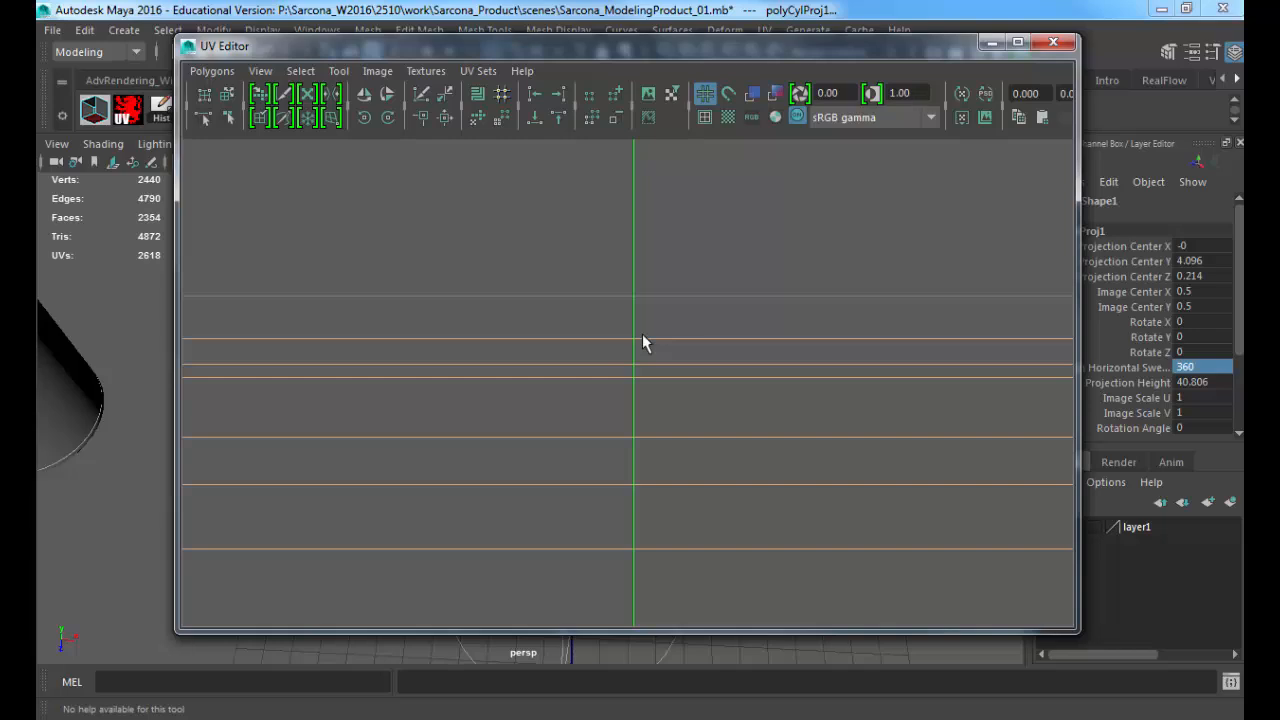
pyautogui.moveTo(550, 46); pyautogui.dragTo(1279, 50)
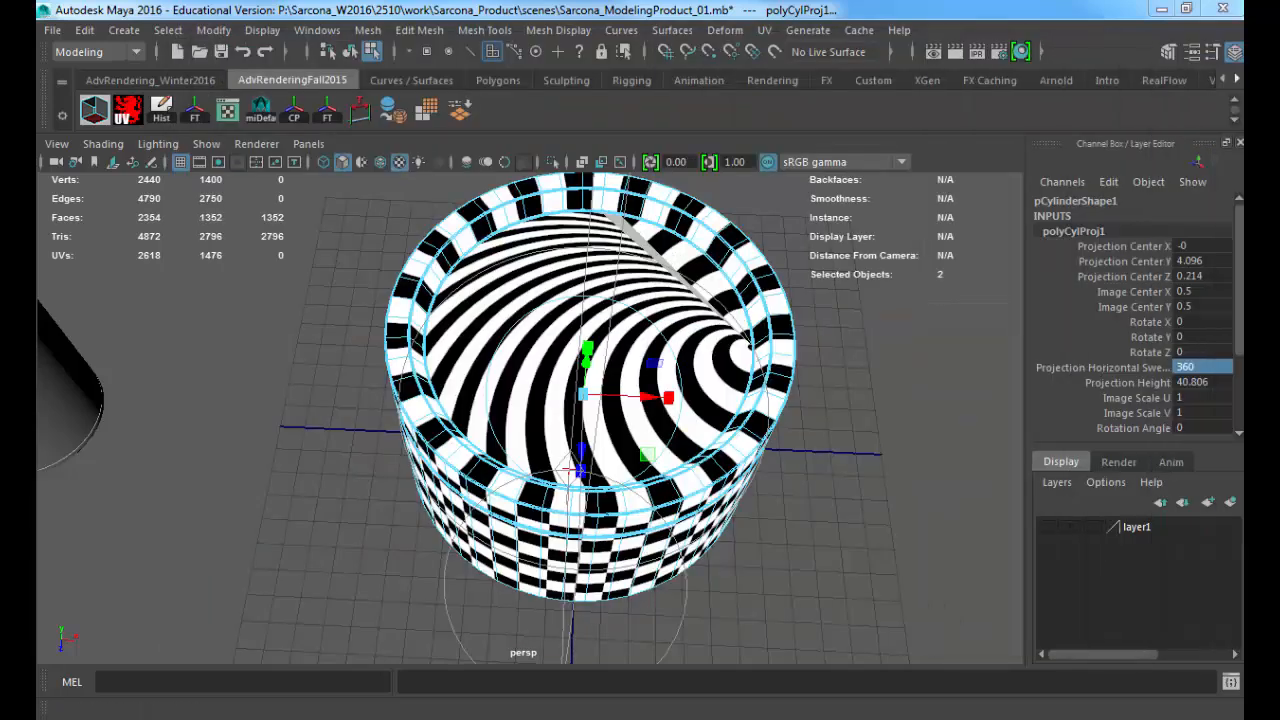
# Step: Select the recessed top faces of the lid and grow the selection outward over the recess wall and flat rim
pyautogui.moveTo(549, 251); pyautogui.dragTo(551, 258, button='right')
pyautogui.click(592, 308)
pyautogui.keyDown('alt'); pyautogui.moveTo(592, 308); pyautogui.dragTo(568, 310); pyautogui.keyUp('alt')
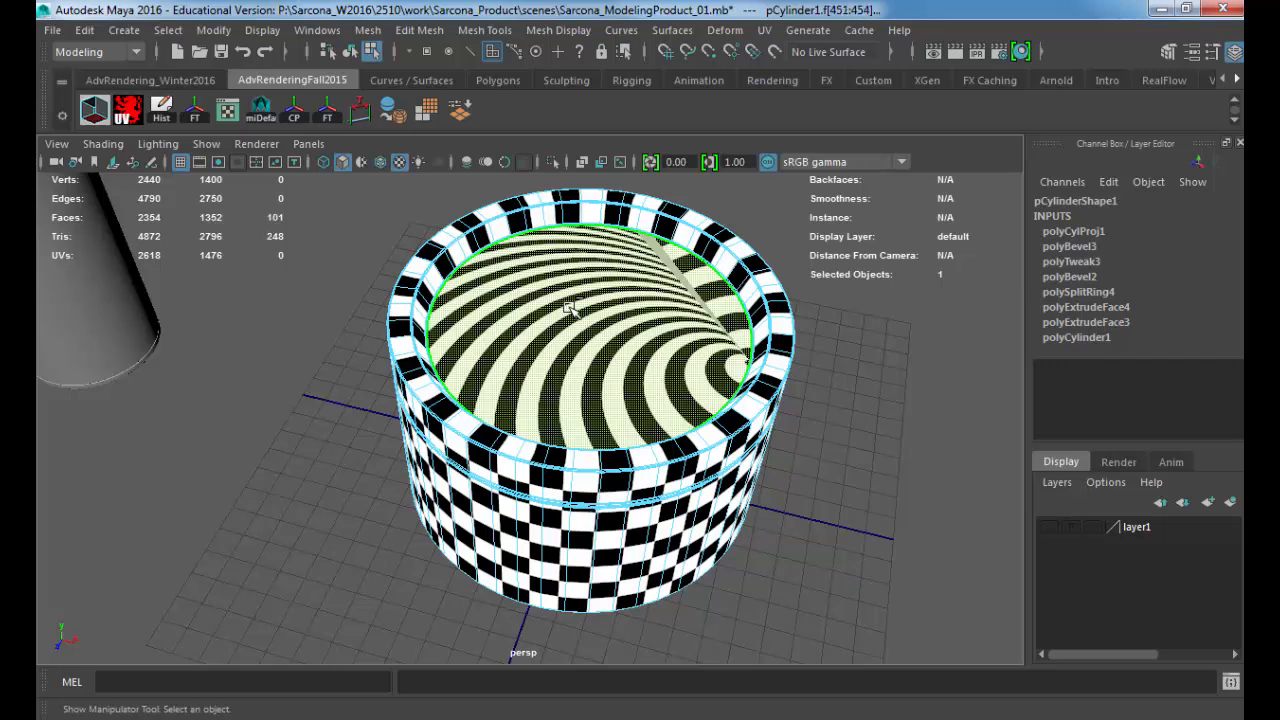
pyautogui.hotkey('shift', '.')
pyautogui.hotkey('shift', '.')
pyautogui.hotkey('shift', '.')
pyautogui.hotkey('shift', '.')
pyautogui.hotkey('shift', '.')
pyautogui.hotkey('shift', '.')
pyautogui.hotkey('shift', '.')
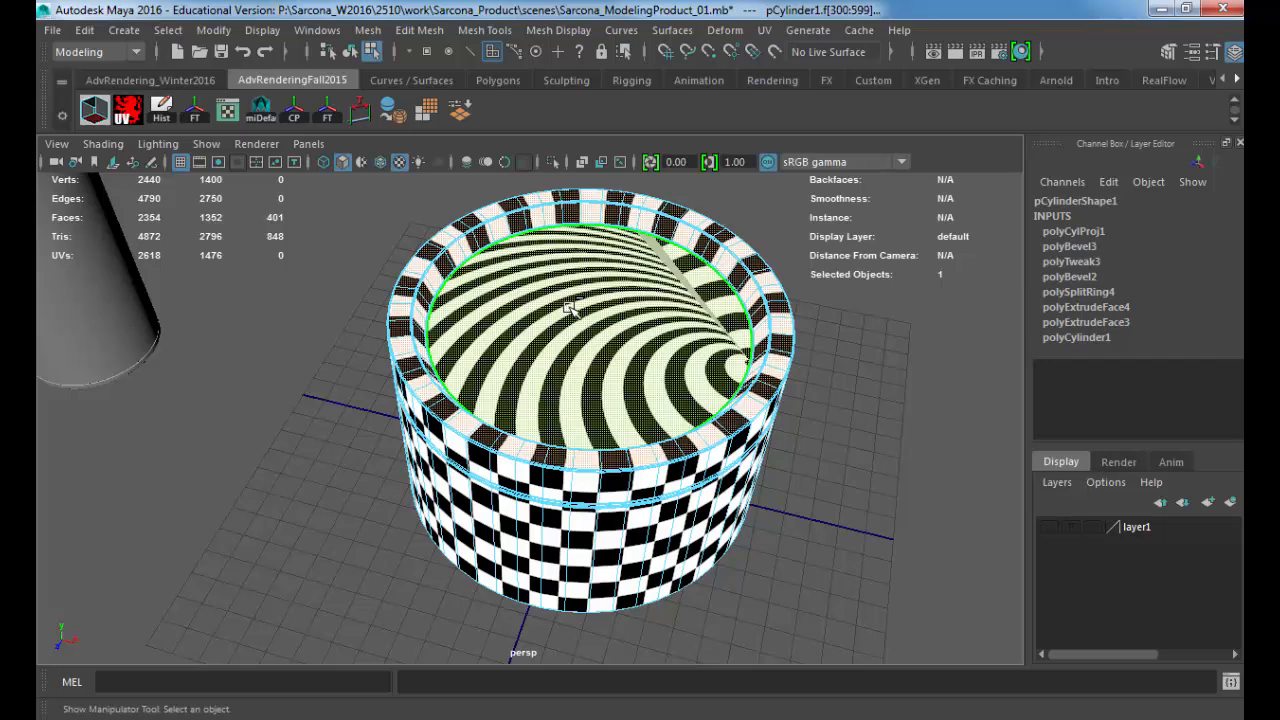
# Step: Grow the lid's face selection by one more ring into the bevel along its outer edge, checking it up close
pyautogui.click(163, 30)
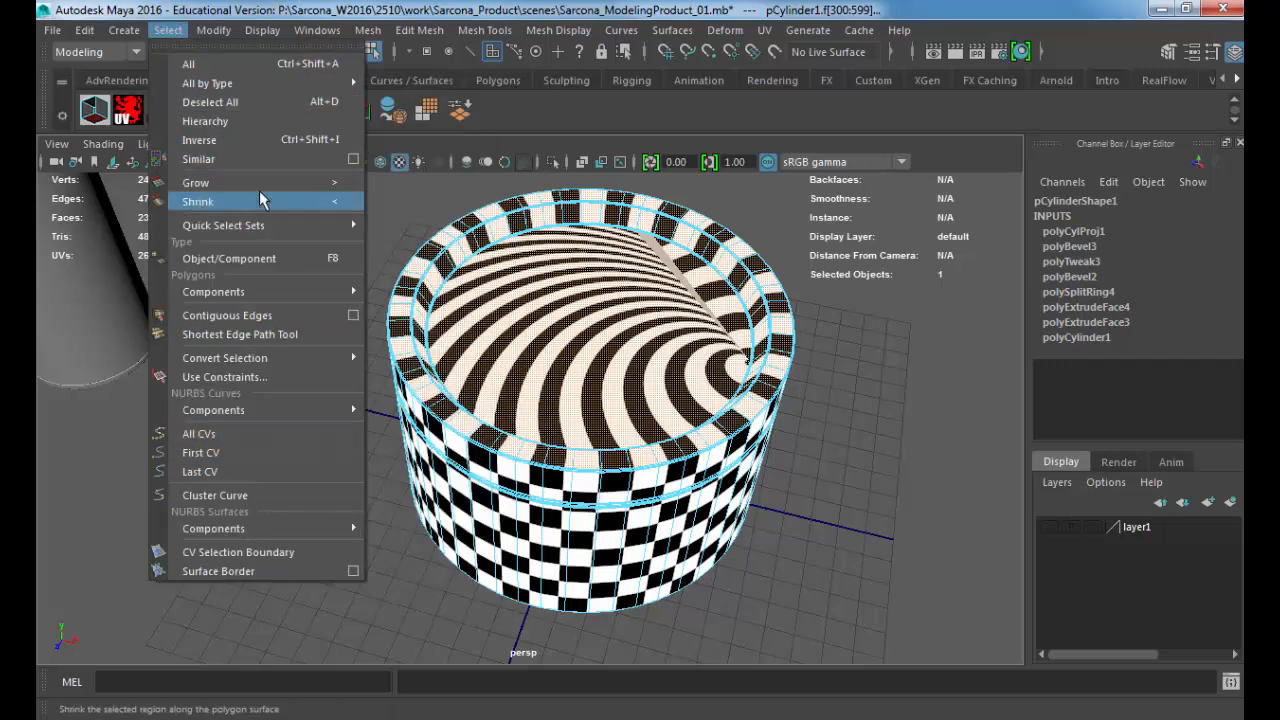
pyautogui.click(868, 427)
pyautogui.keyDown('alt'); pyautogui.moveTo(459, 391); pyautogui.dragTo(514, 442, button='middle'); pyautogui.keyUp('alt')
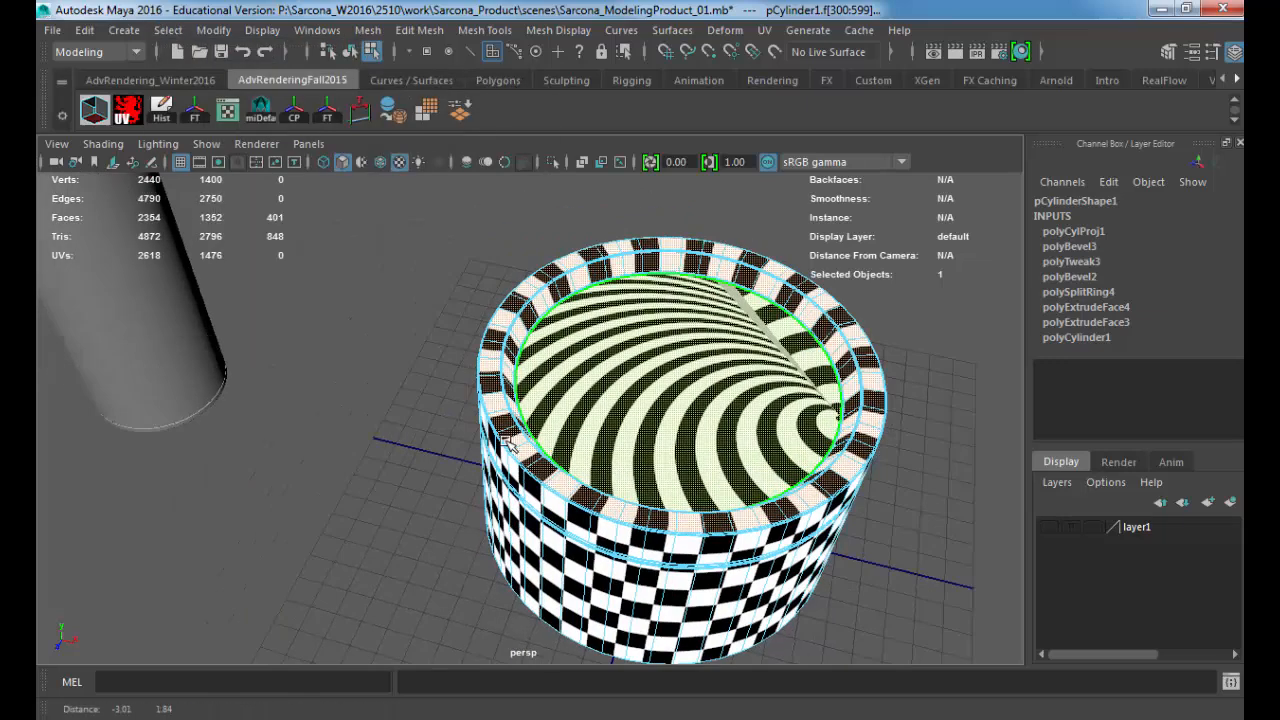
pyautogui.scroll(5, 422, 388)
pyautogui.keyDown('alt'); pyautogui.moveTo(422, 386); pyautogui.dragTo(634, 420, button='right'); pyautogui.keyUp('alt')
pyautogui.keyDown('alt'); pyautogui.moveTo(470, 375); pyautogui.dragTo(582, 427, button='middle'); pyautogui.keyUp('alt')
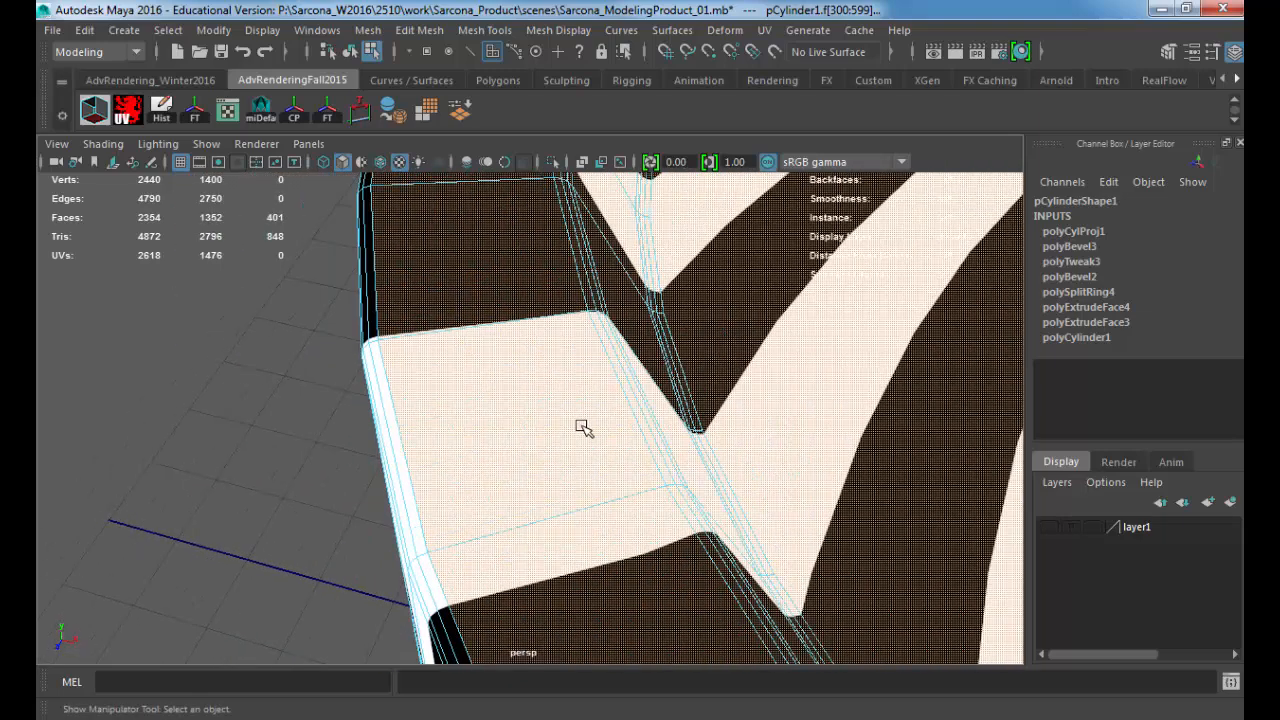
pyautogui.hotkey('shift', '.')
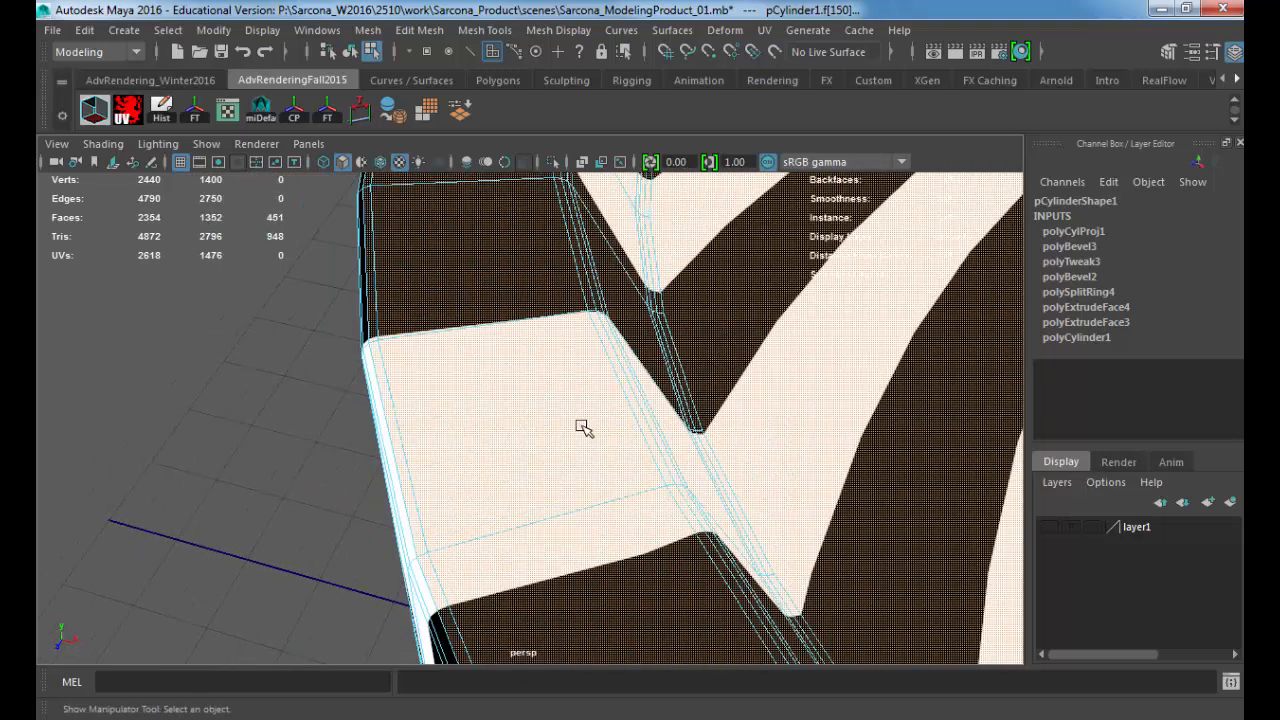
pyautogui.keyDown('alt'); pyautogui.moveTo(584, 428); pyautogui.dragTo(660, 409); pyautogui.keyUp('alt')
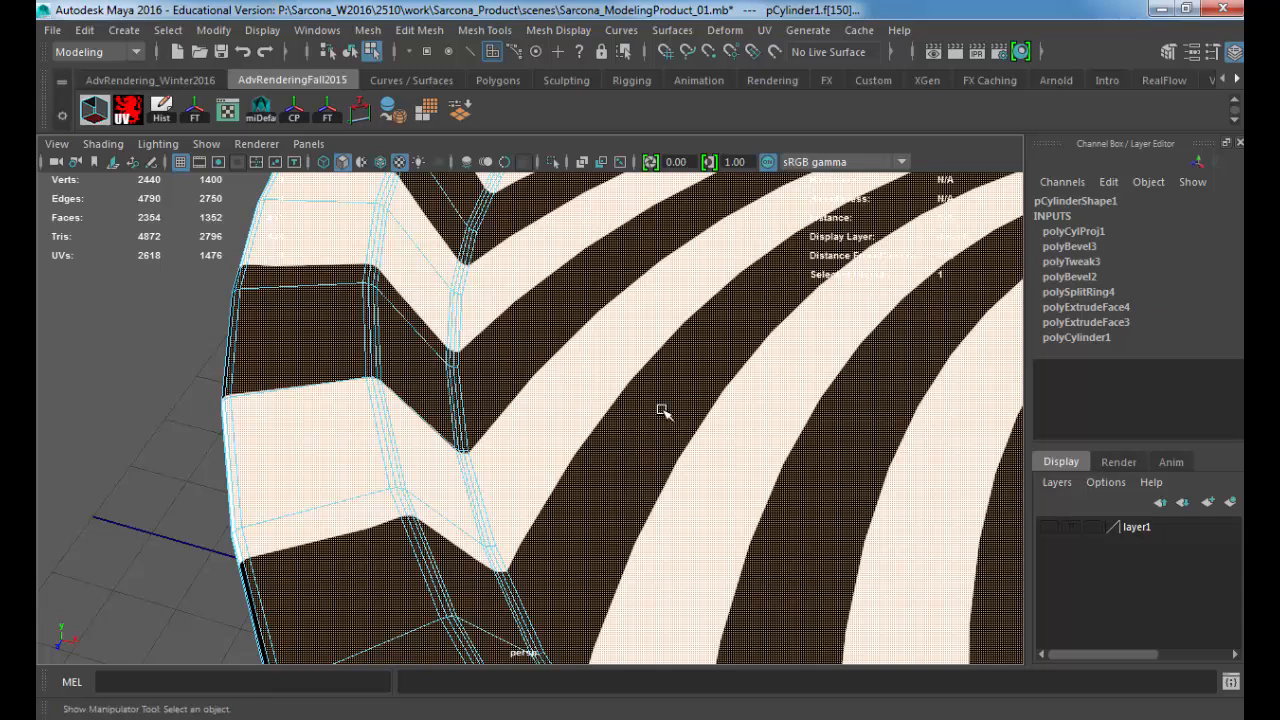
pyautogui.press('f')
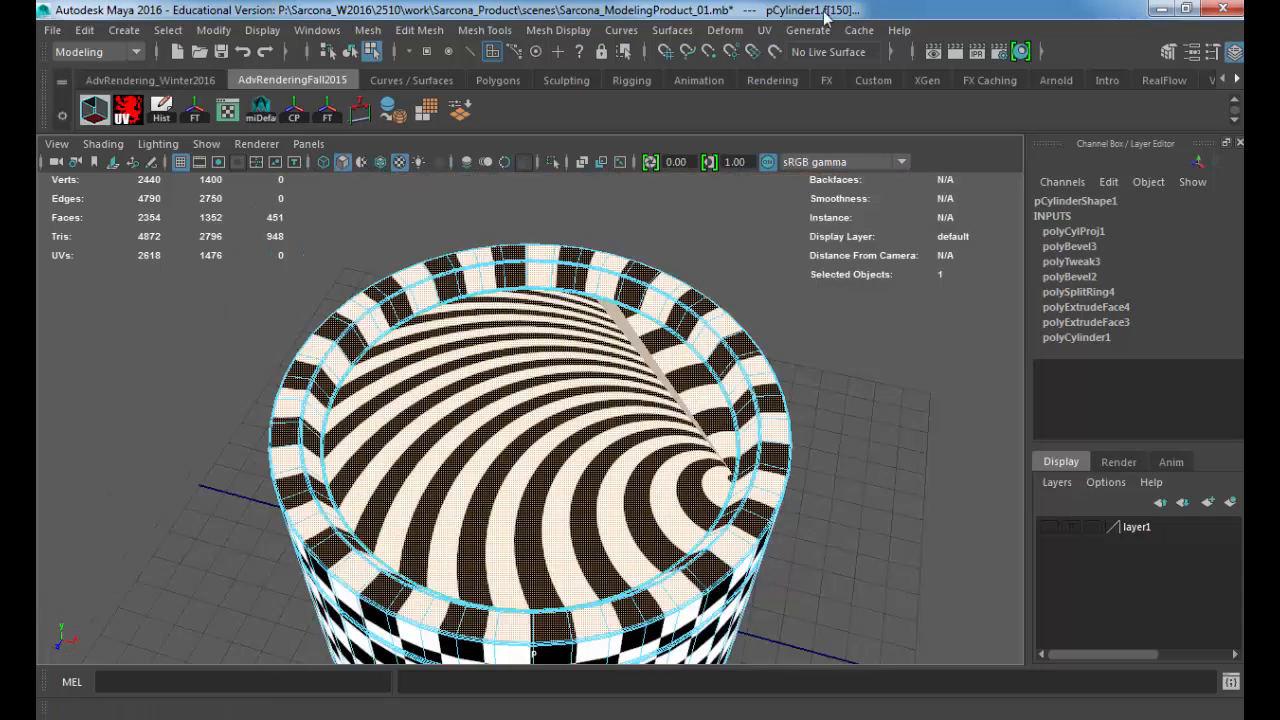
# Step: Reset the planar mapping options and project the selected lid faces from the Y axis, fitted to the bounding box with image width/height ratio kept
pyautogui.click(766, 30)
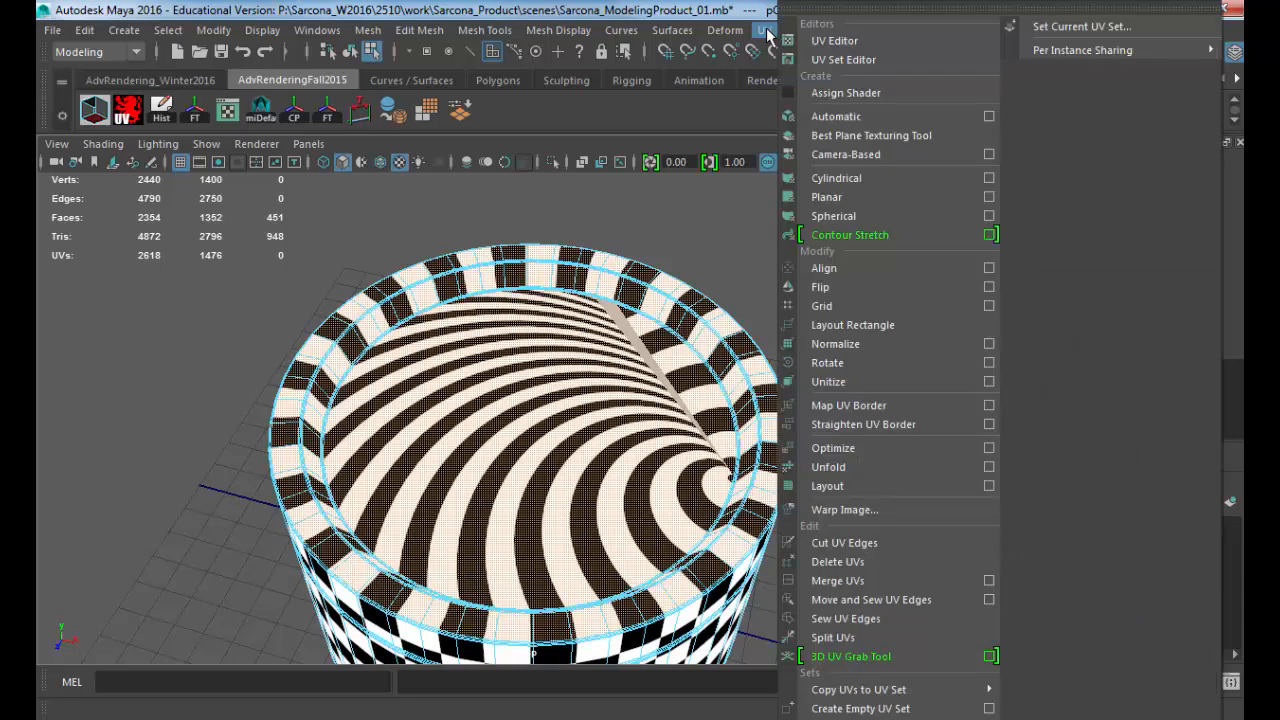
pyautogui.click(972, 197)
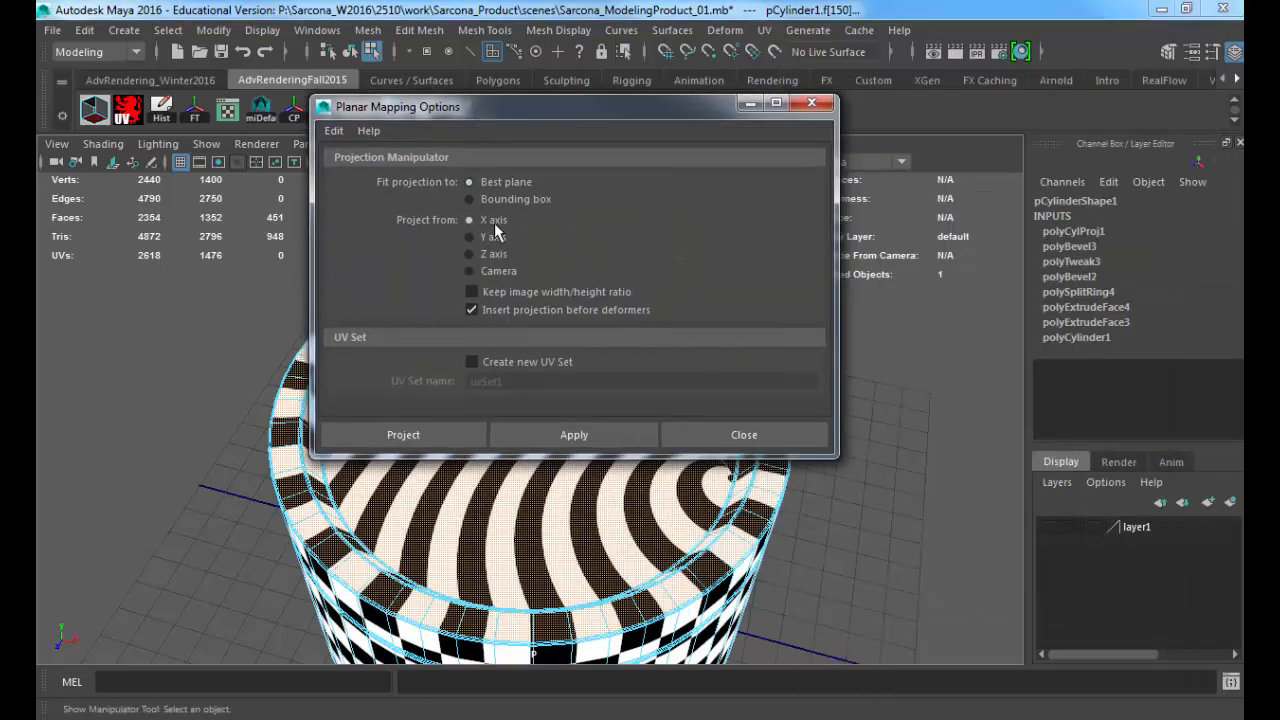
pyautogui.click(491, 240)
pyautogui.click(492, 200)
pyautogui.click(497, 297)
pyautogui.click(334, 131)
pyautogui.click(345, 168)
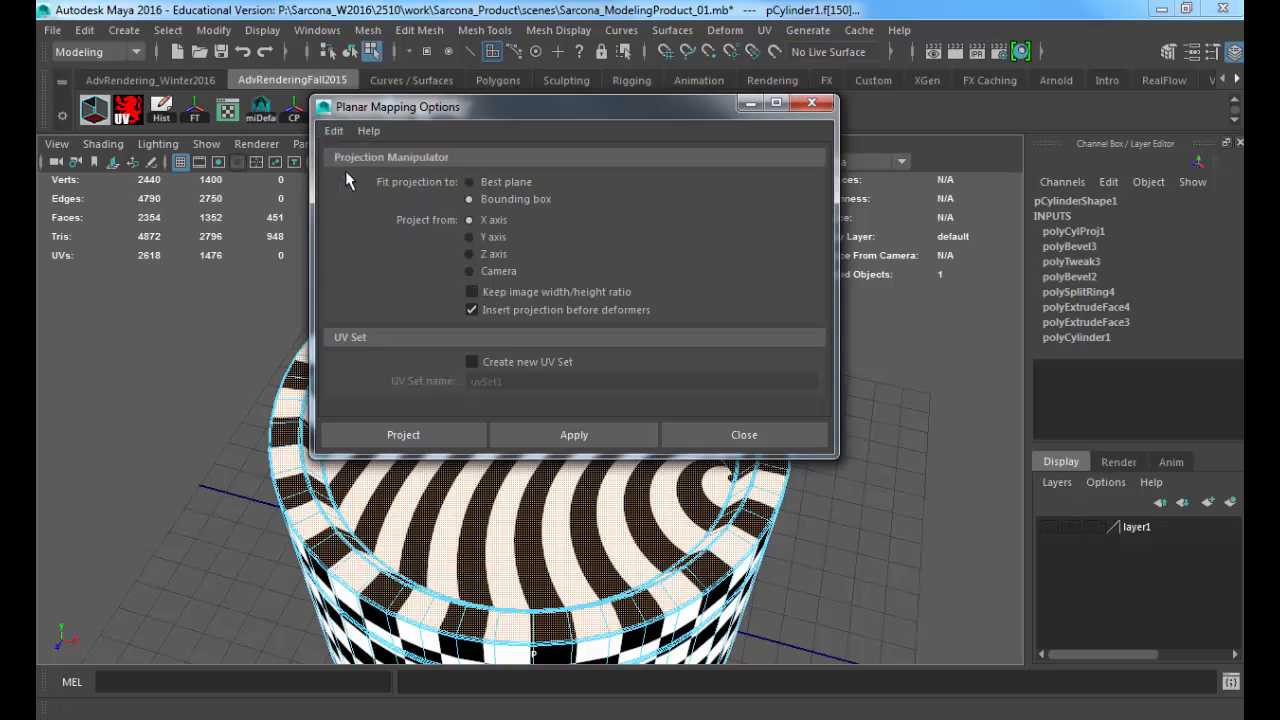
pyautogui.click(490, 237)
pyautogui.click(497, 292)
pyautogui.click(403, 435)
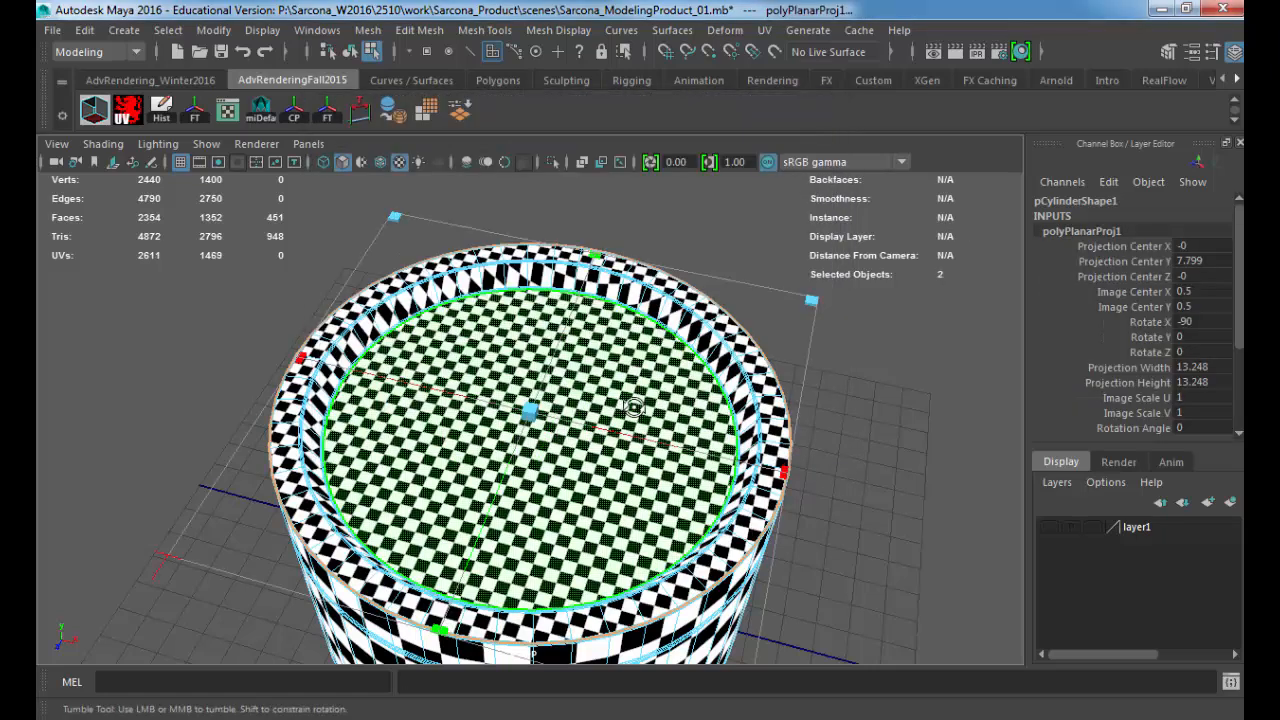
# Step: Examine the checker pattern on the lid's top and recess wall for distortion
pyautogui.keyDown('alt'); pyautogui.moveTo(629, 400); pyautogui.dragTo(668, 437); pyautogui.keyUp('alt')
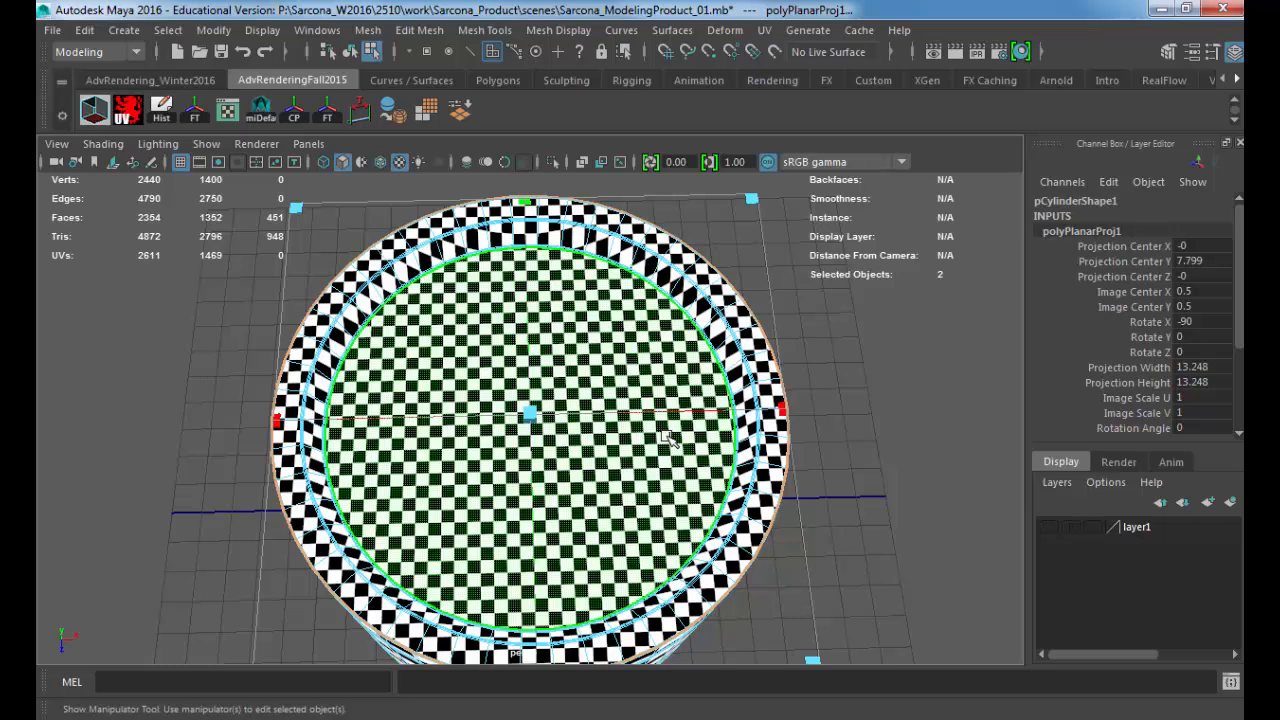
pyautogui.scroll(5, 668, 437)
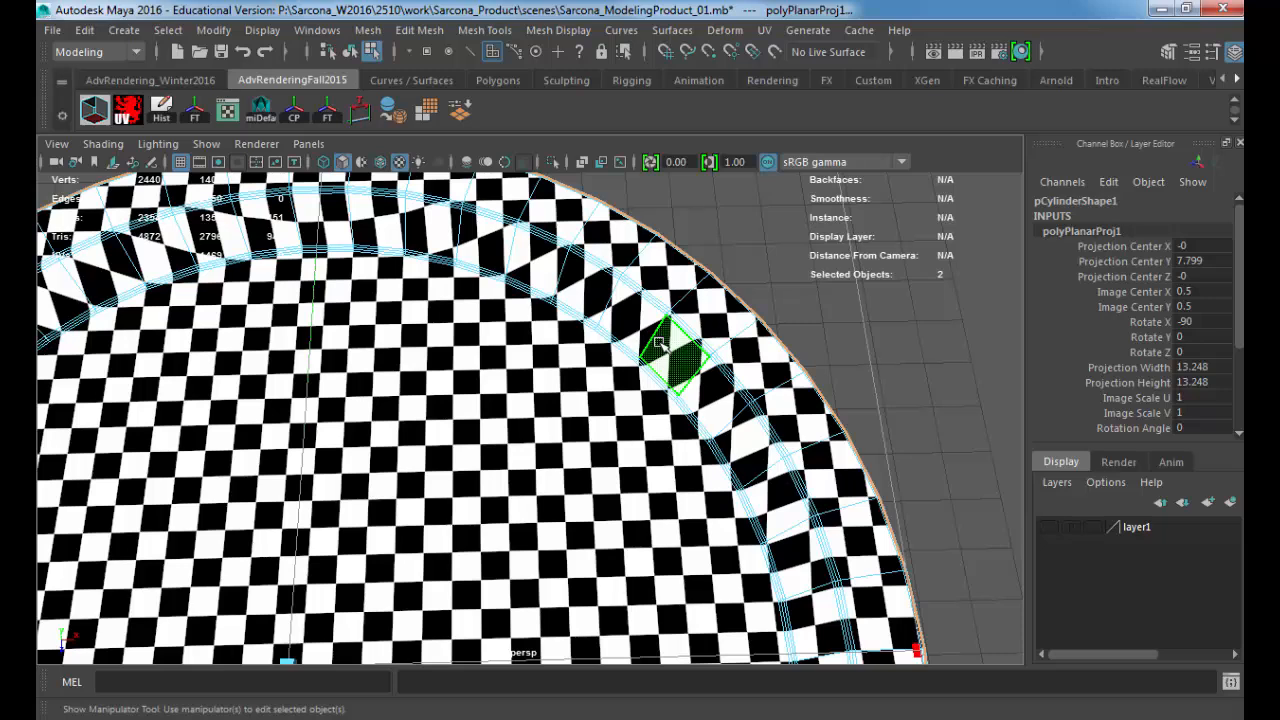
pyautogui.scroll(-5, 838, 417)
pyautogui.keyDown('alt'); pyautogui.moveTo(412, 400); pyautogui.dragTo(415, 366); pyautogui.keyUp('alt')
pyautogui.keyDown('alt'); pyautogui.moveTo(415, 366); pyautogui.dragTo(590, 185, button='middle'); pyautogui.keyUp('alt')
pyautogui.keyDown('alt'); pyautogui.moveTo(590, 185); pyautogui.dragTo(578, 201); pyautogui.keyUp('alt')
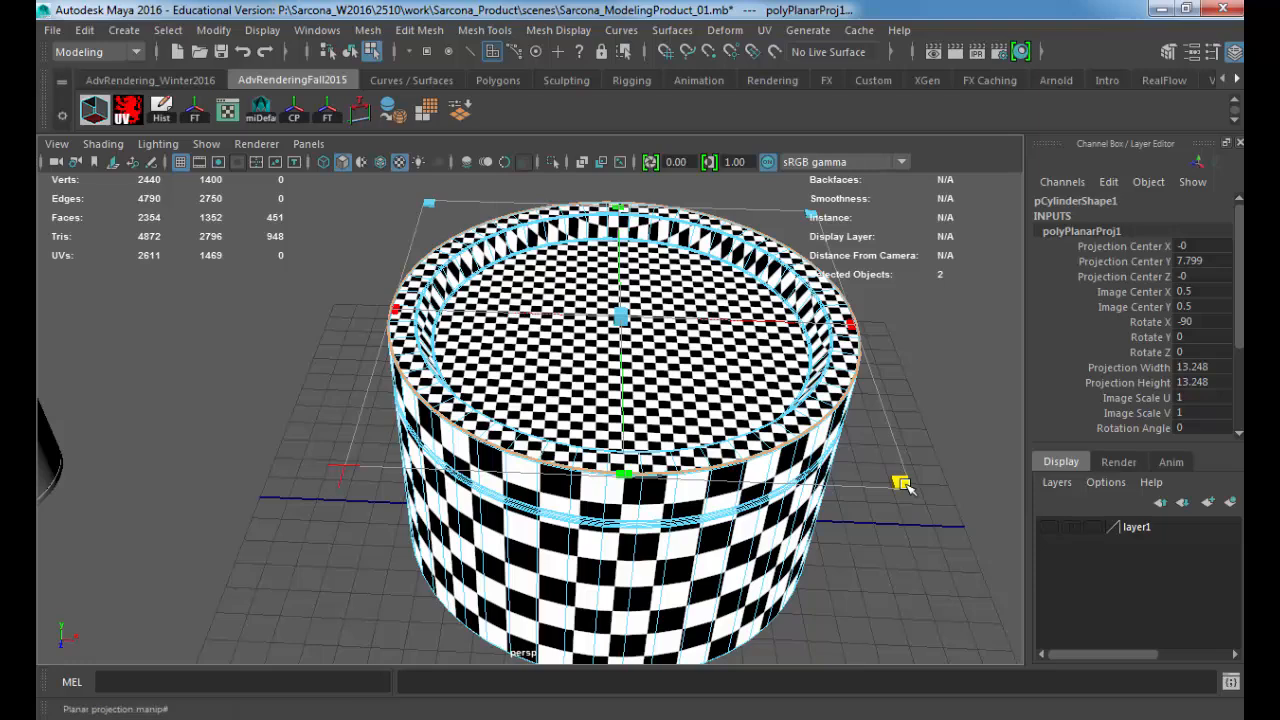
# Step: Scale the lid's planar projection up uniformly to about 44.9 in width and height to match the side's checker size
pyautogui.moveTo(901, 484); pyautogui.dragTo(1175, 583)
pyautogui.keyDown('alt'); pyautogui.moveTo(968, 483); pyautogui.dragTo(757, 386, button='middle'); pyautogui.keyUp('alt')
pyautogui.moveTo(872, 507); pyautogui.dragTo(1149, 597)
pyautogui.keyDown('alt'); pyautogui.moveTo(811, 457); pyautogui.dragTo(662, 355); pyautogui.keyUp('alt')
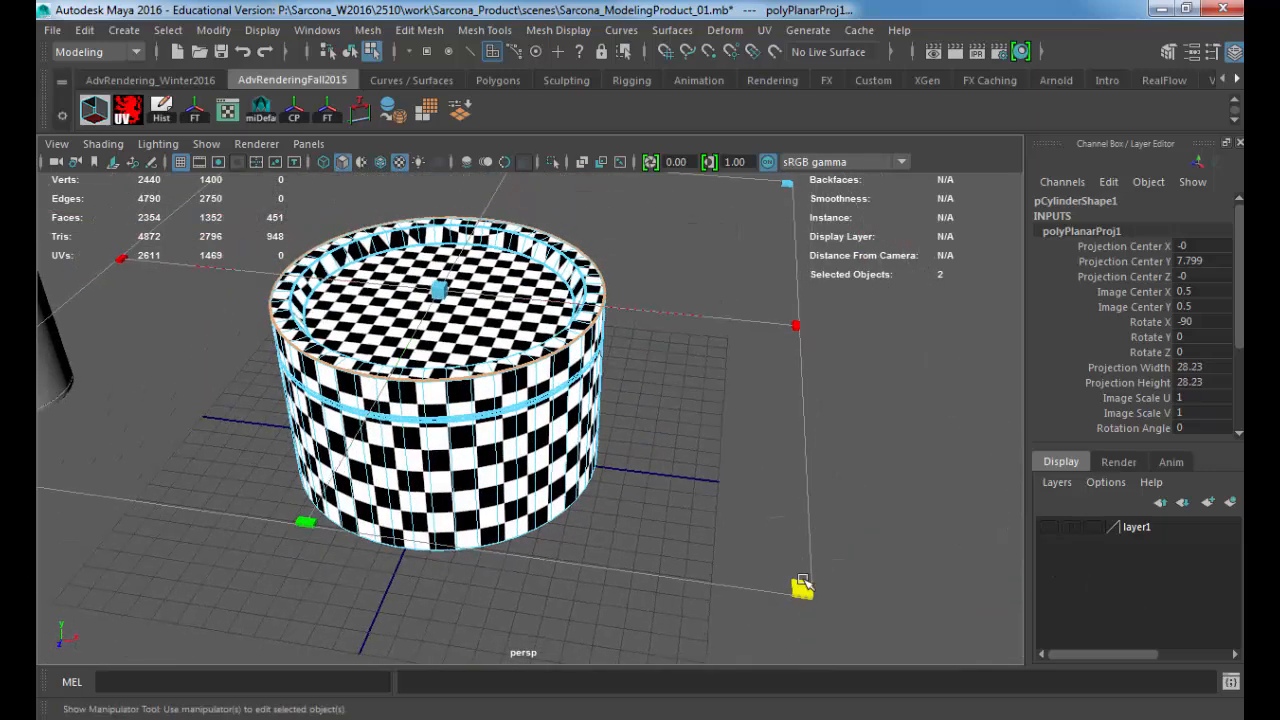
pyautogui.moveTo(802, 582); pyautogui.dragTo(1134, 676)
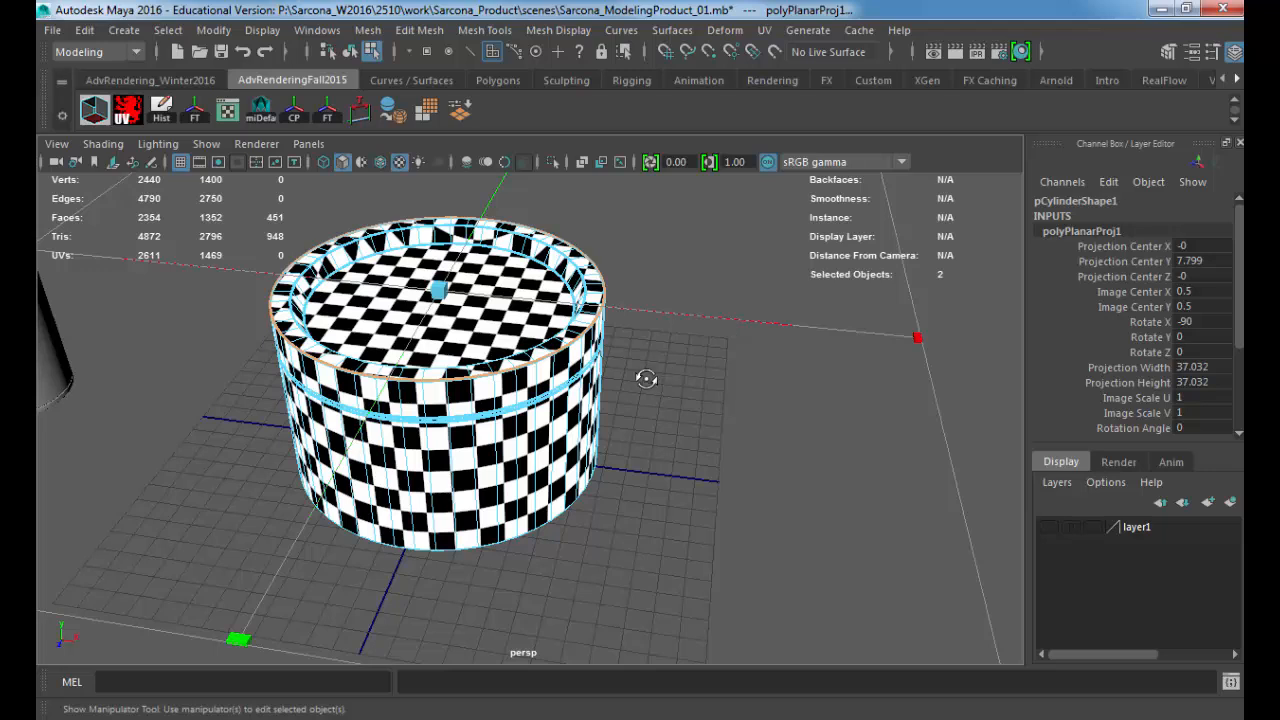
pyautogui.keyDown('alt'); pyautogui.moveTo(648, 379); pyautogui.dragTo(905, 357); pyautogui.keyUp('alt')
pyautogui.moveTo(998, 414); pyautogui.dragTo(1173, 424)
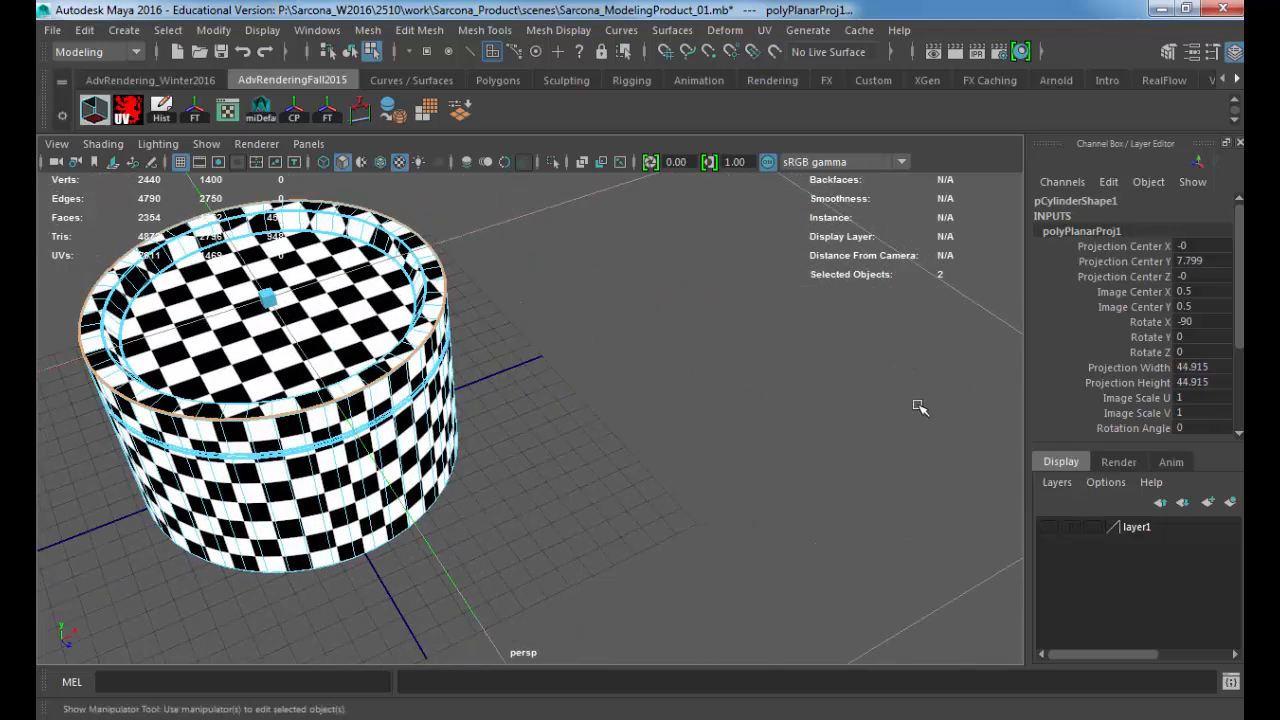
# Step: Move the lid's circular UV shell clear above the side strip in the UV Editor, with its image centre at about 0.315, 0.865
pyautogui.keyDown('alt'); pyautogui.moveTo(690, 387); pyautogui.dragTo(600, 388); pyautogui.keyUp('alt')
pyautogui.keyDown('alt'); pyautogui.moveTo(600, 388); pyautogui.dragTo(470, 386, button='right'); pyautogui.keyUp('alt')
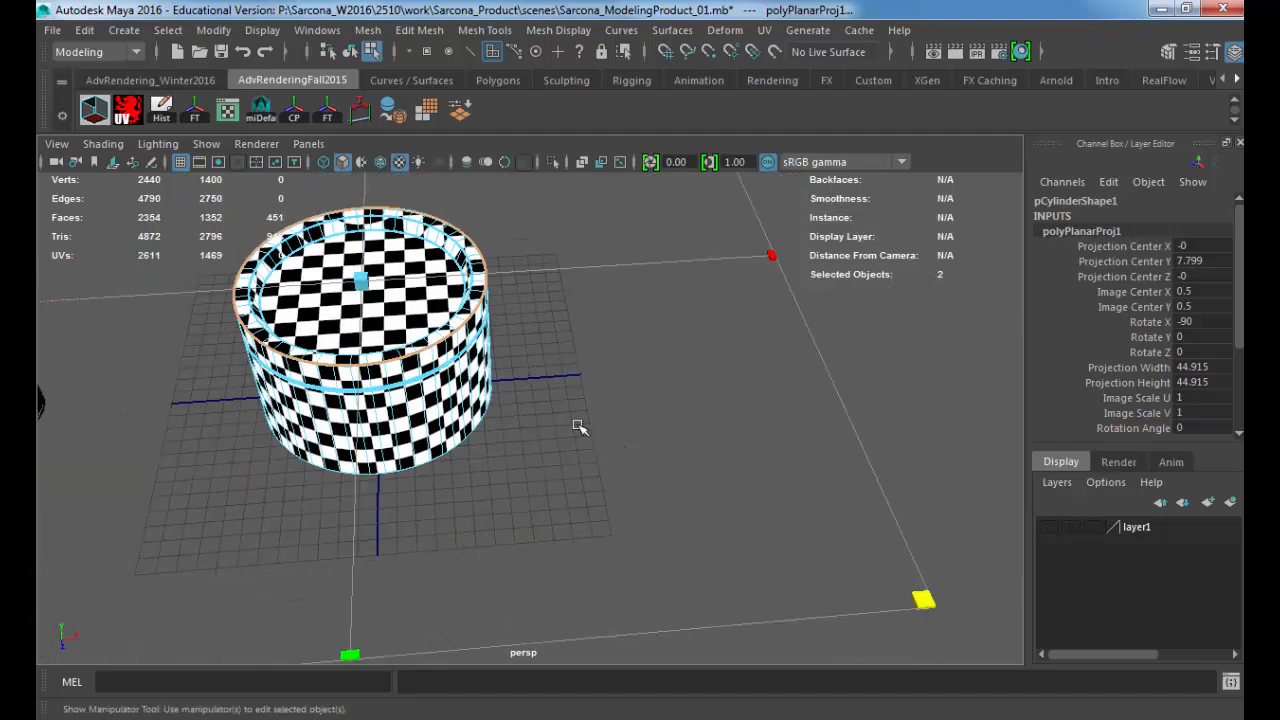
pyautogui.keyDown('alt'); pyautogui.moveTo(426, 375); pyautogui.dragTo(555, 446, button='middle'); pyautogui.keyUp('alt')
pyautogui.keyDown('alt'); pyautogui.moveTo(555, 446); pyautogui.dragTo(831, 457, button='right'); pyautogui.keyUp('alt')
pyautogui.keyDown('alt'); pyautogui.moveTo(789, 435); pyautogui.dragTo(757, 440); pyautogui.keyUp('alt')
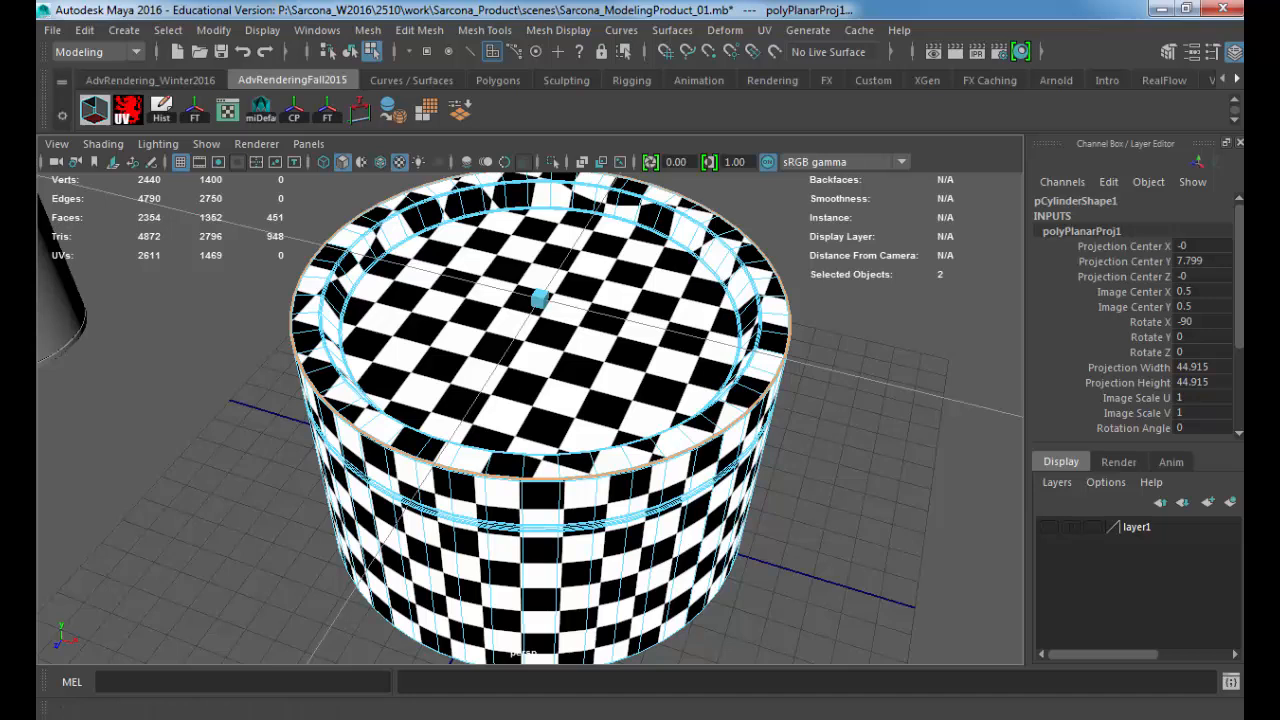
pyautogui.moveTo(1243, 115); pyautogui.dragTo(603, 59)
pyautogui.keyDown('alt'); pyautogui.moveTo(654, 197); pyautogui.dragTo(292, 252, button='right'); pyautogui.keyUp('alt')
pyautogui.keyDown('alt'); pyautogui.moveTo(785, 295); pyautogui.dragTo(453, 271, button='right'); pyautogui.keyUp('alt')
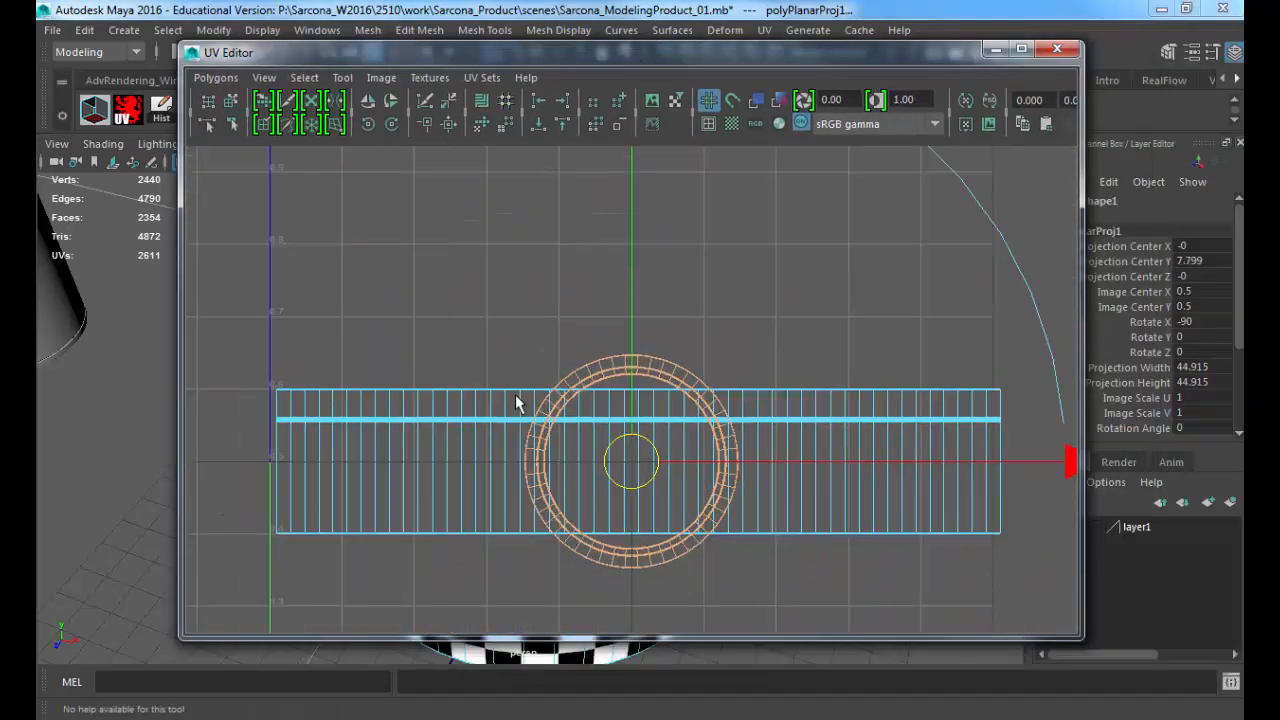
pyautogui.keyDown('alt'); pyautogui.moveTo(515, 394); pyautogui.dragTo(284, 329, button='right'); pyautogui.keyUp('alt')
pyautogui.moveTo(630, 440); pyautogui.dragTo(537, 253)
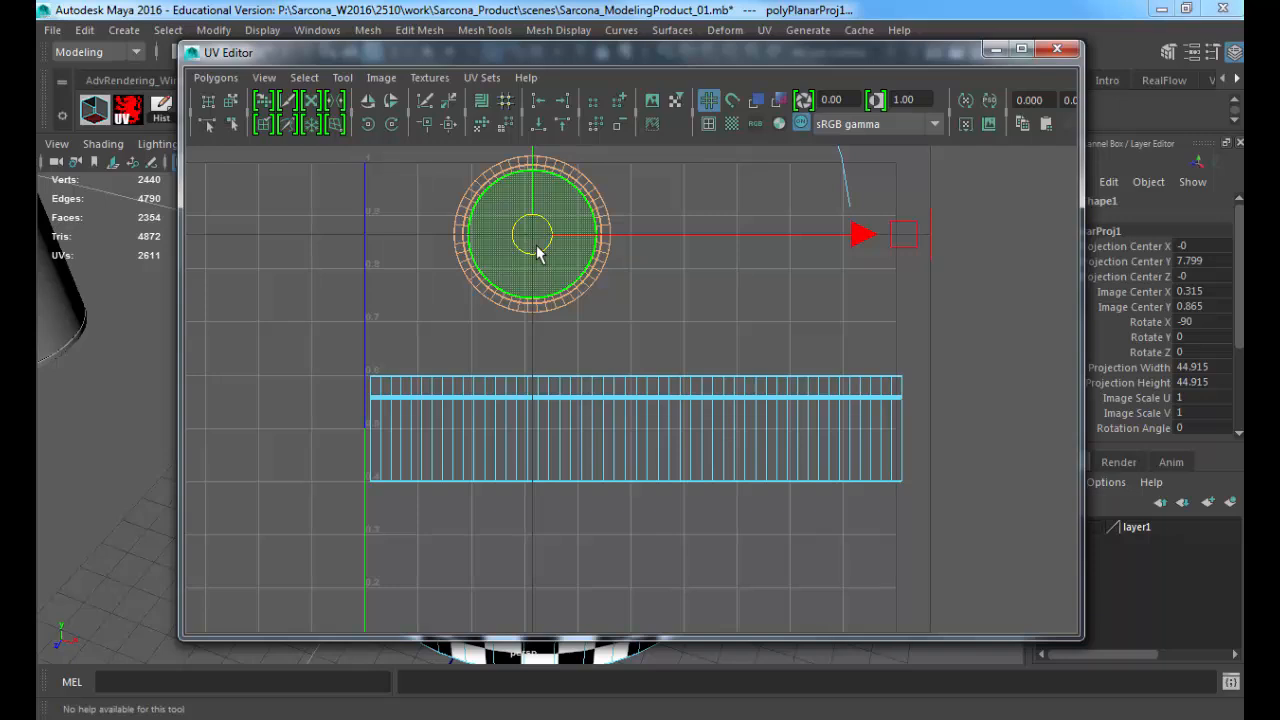
pyautogui.moveTo(562, 57); pyautogui.dragTo(1279, 95)
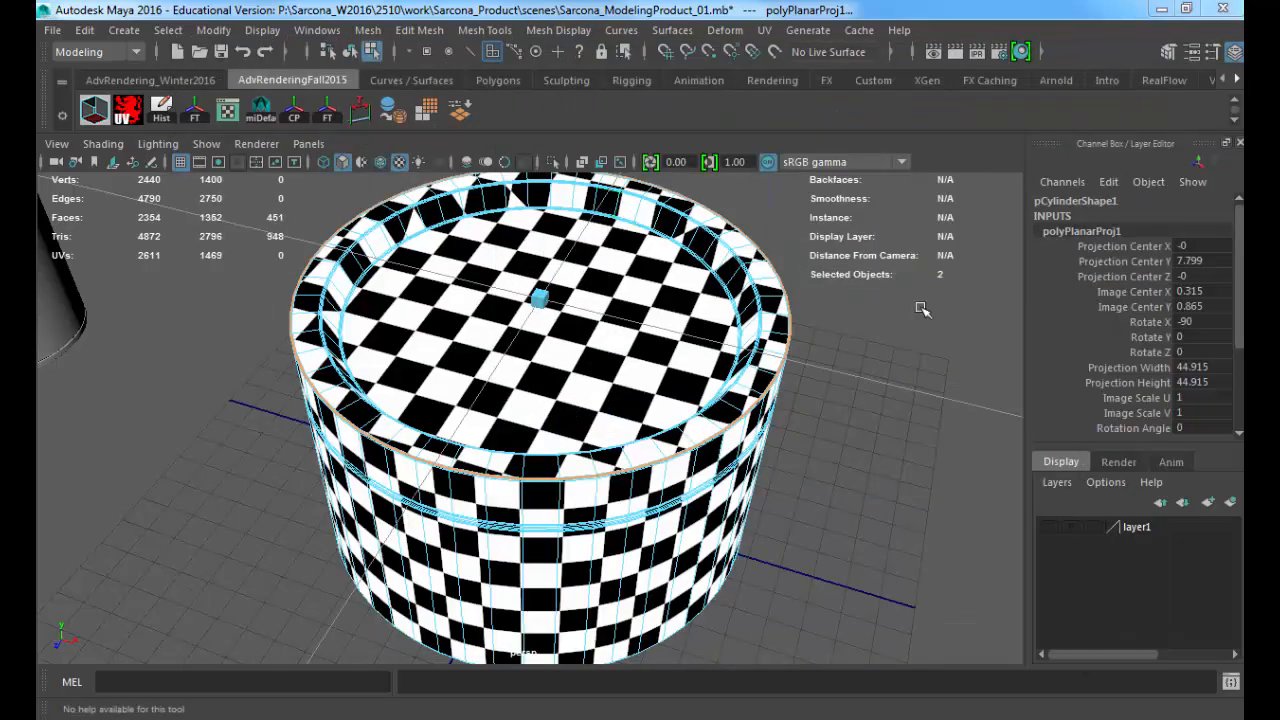
# Step: Select the container's bottom face and grow the selection outward into the bevel around its edge, checking it up close
pyautogui.keyDown('alt'); pyautogui.moveTo(588, 398); pyautogui.dragTo(598, 246); pyautogui.keyUp('alt')
pyautogui.click(562, 371)
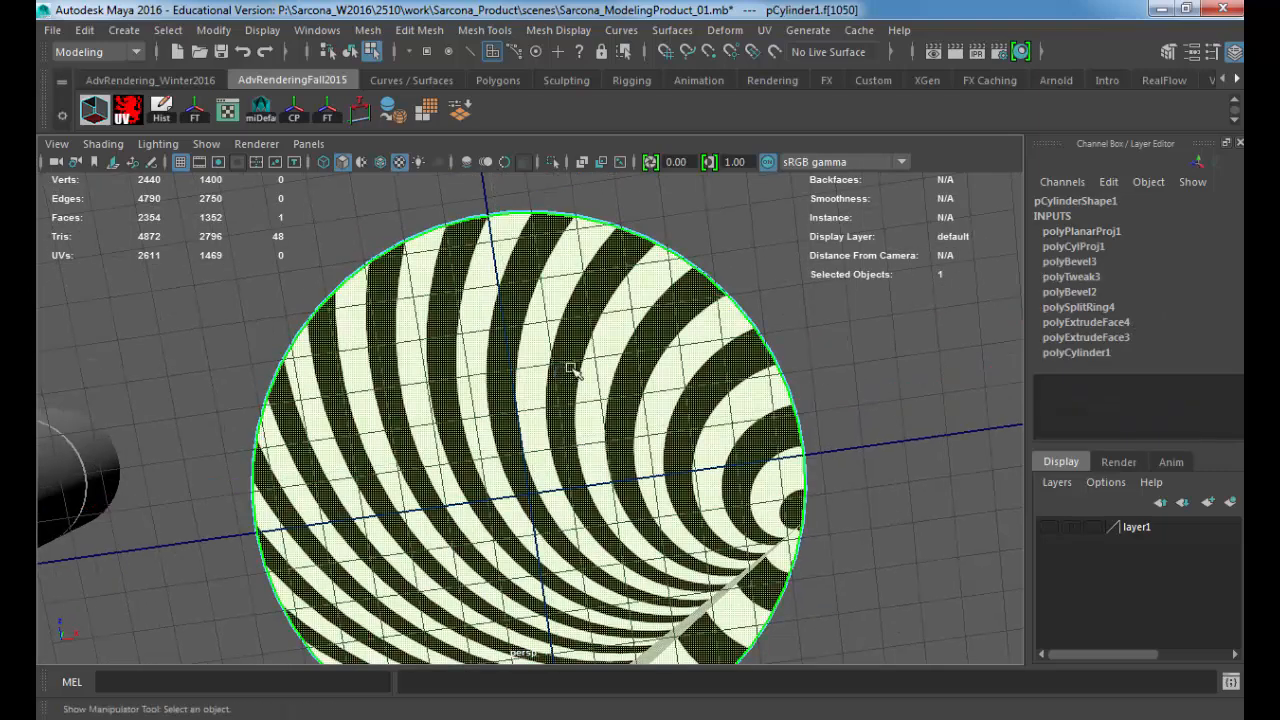
pyautogui.keyDown('alt'); pyautogui.moveTo(571, 361); pyautogui.dragTo(475, 440, button='middle'); pyautogui.keyUp('alt')
pyautogui.keyDown('alt'); pyautogui.moveTo(475, 440); pyautogui.dragTo(989, 429, button='right'); pyautogui.keyUp('alt')
pyautogui.keyDown('alt'); pyautogui.moveTo(722, 364); pyautogui.dragTo(623, 443, button='middle'); pyautogui.keyUp('alt')
pyautogui.keyDown('alt'); pyautogui.moveTo(623, 445); pyautogui.dragTo(720, 450, button='right'); pyautogui.keyUp('alt')
pyautogui.hotkey('shift', '.')
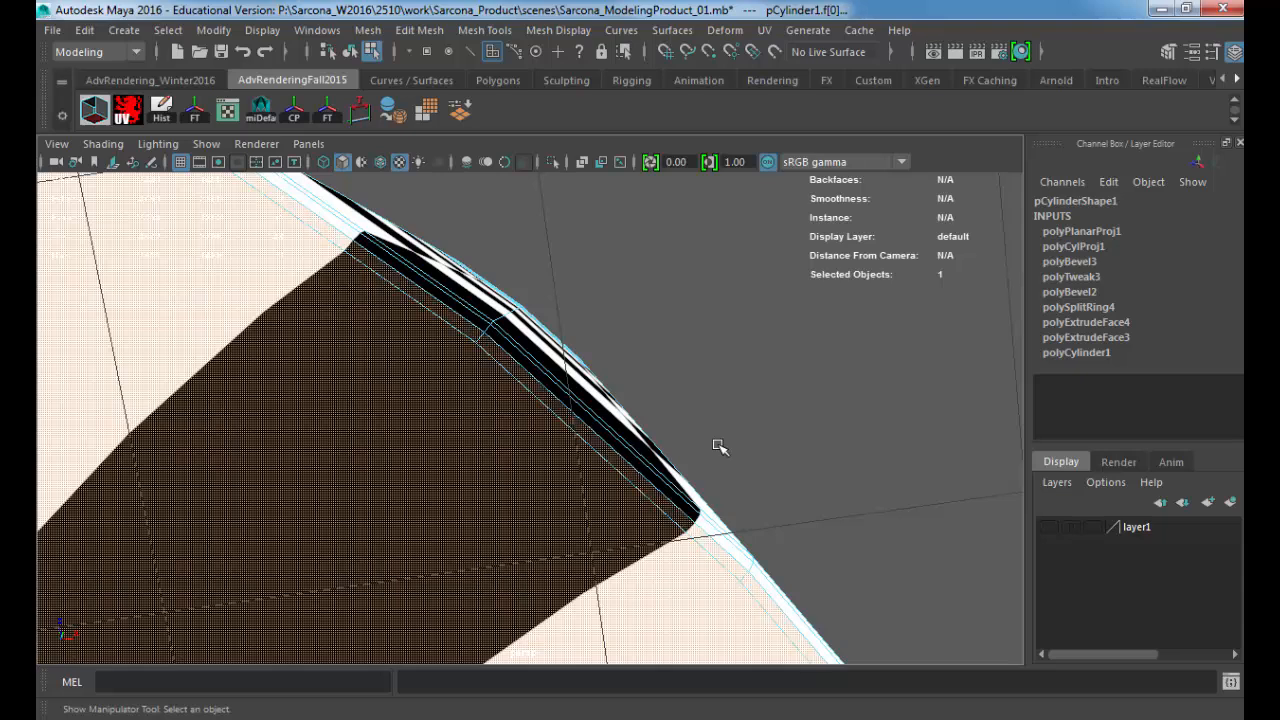
pyautogui.keyDown('alt'); pyautogui.moveTo(566, 420); pyautogui.dragTo(562, 429); pyautogui.keyUp('alt')
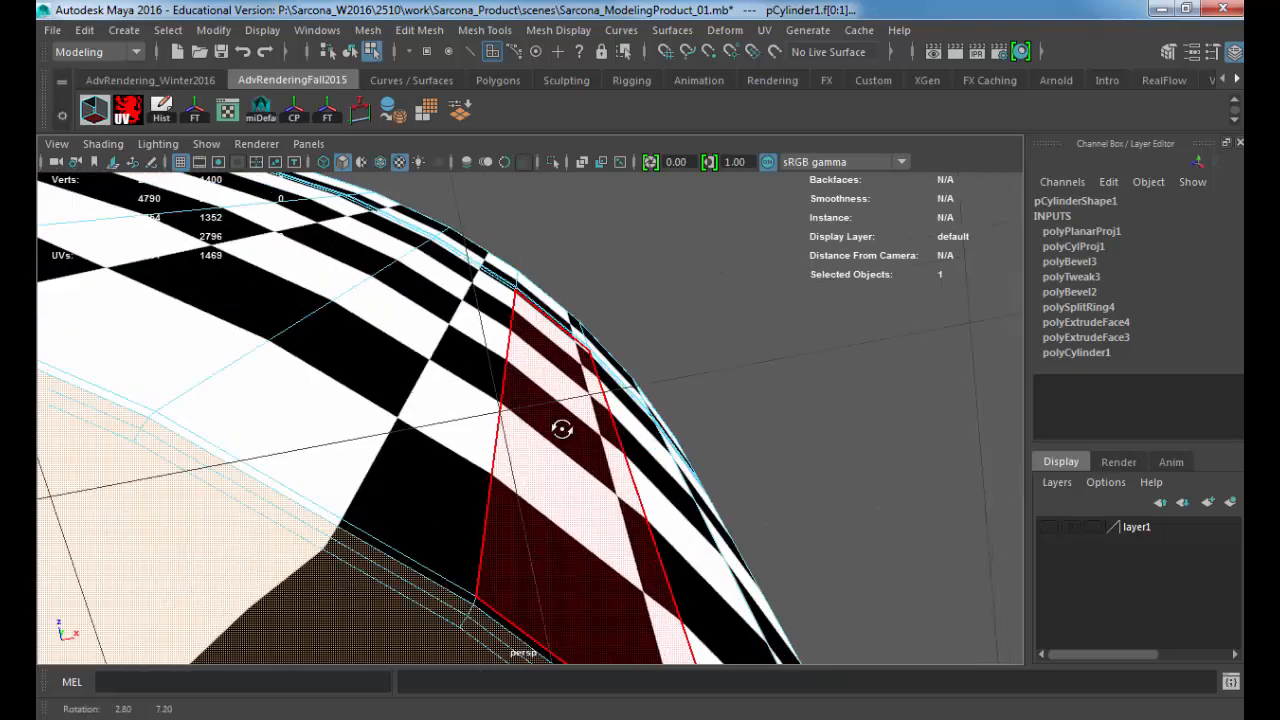
pyautogui.press('f')
# Step: Apply a planar UV projection to the selected bottom faces from the Y axis, fitted to the bounding box with image width/height ratio kept
pyautogui.keyDown('alt'); pyautogui.moveTo(645, 286); pyautogui.dragTo(680, 418); pyautogui.keyUp('alt')
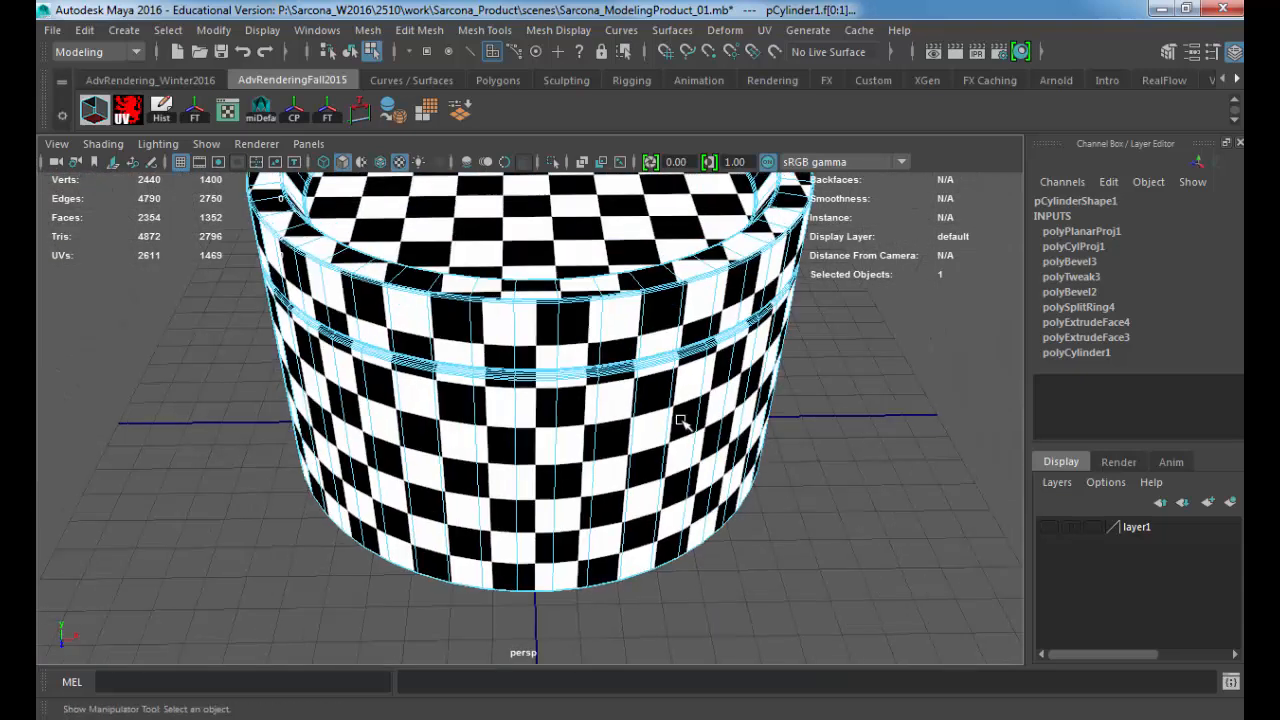
pyautogui.click(765, 30)
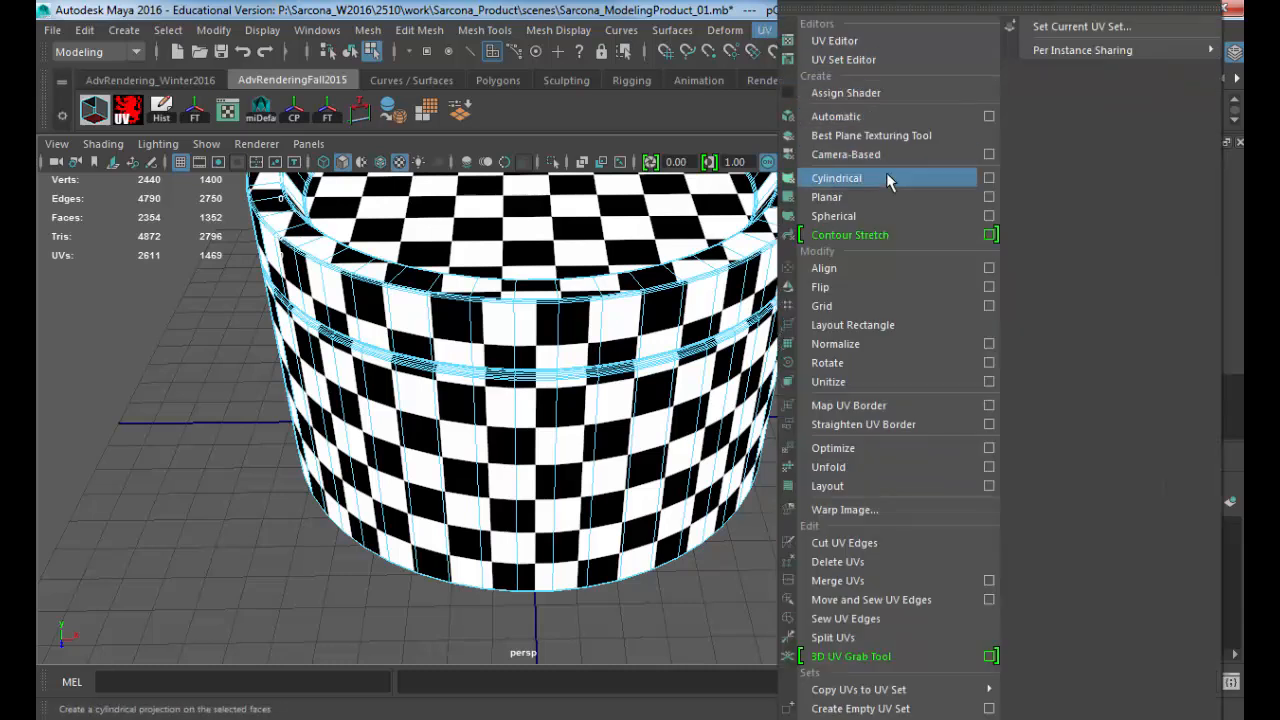
pyautogui.click(989, 197)
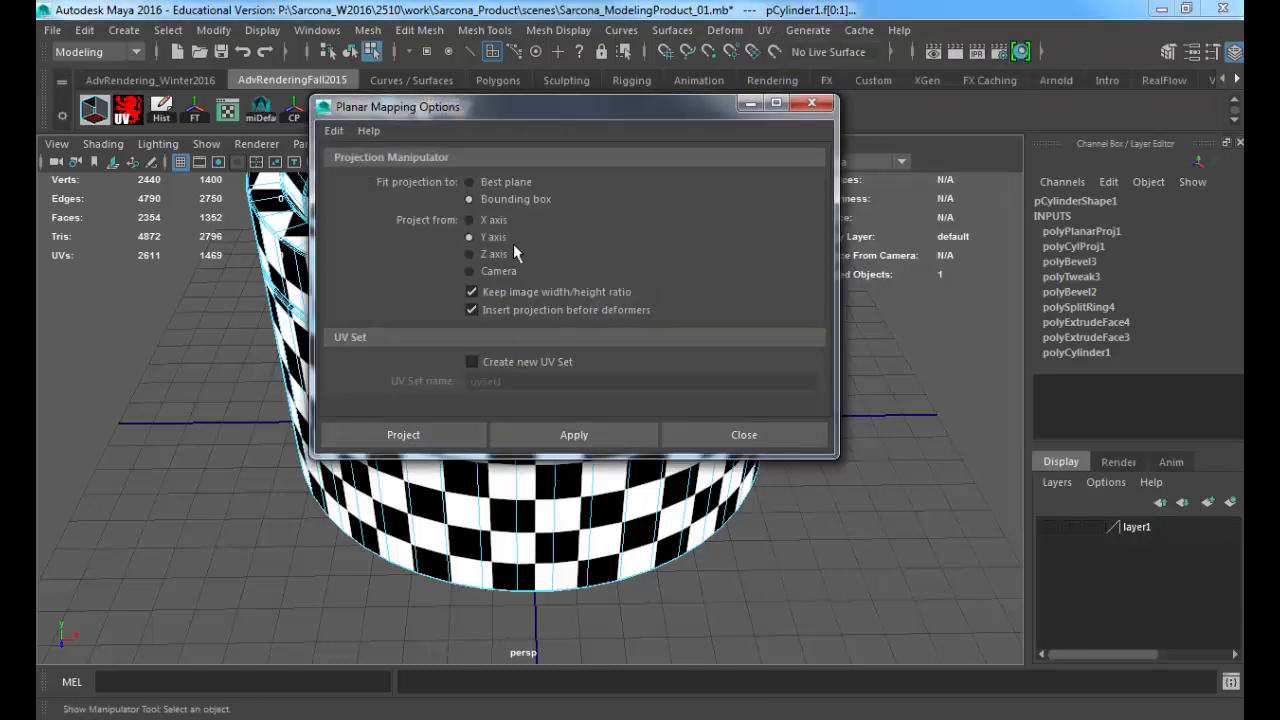
pyautogui.click(440, 438)
# Step: Scale the bottom's planar projection uniformly to about 45.8 in width and height to match the side's checker size
pyautogui.keyDown('alt'); pyautogui.moveTo(609, 537); pyautogui.dragTo(1040, 90); pyautogui.keyUp('alt')
pyautogui.keyDown('alt'); pyautogui.moveTo(840, 314); pyautogui.dragTo(657, 317, button='middle'); pyautogui.keyUp('alt')
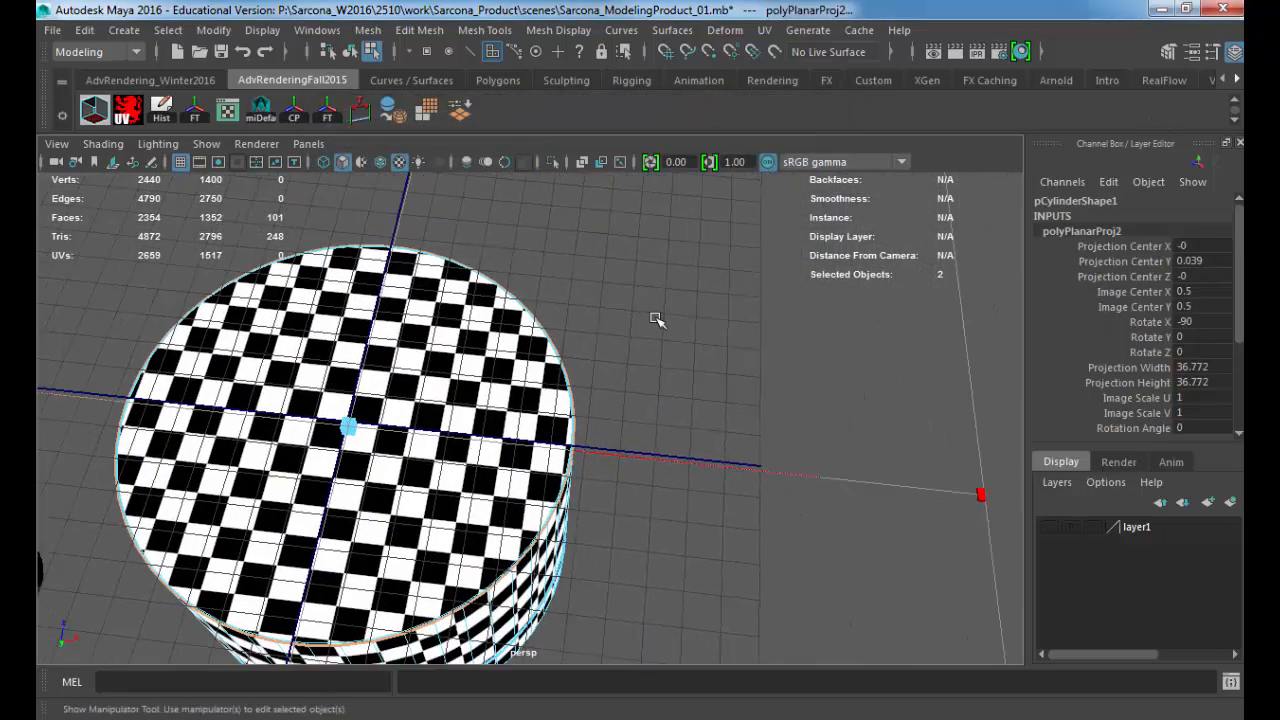
pyautogui.keyDown('alt'); pyautogui.moveTo(665, 348); pyautogui.dragTo(602, 285); pyautogui.keyUp('alt')
pyautogui.scroll(-4, 640, 310)
pyautogui.keyDown('alt'); pyautogui.moveTo(677, 335); pyautogui.dragTo(672, 352); pyautogui.keyUp('alt')
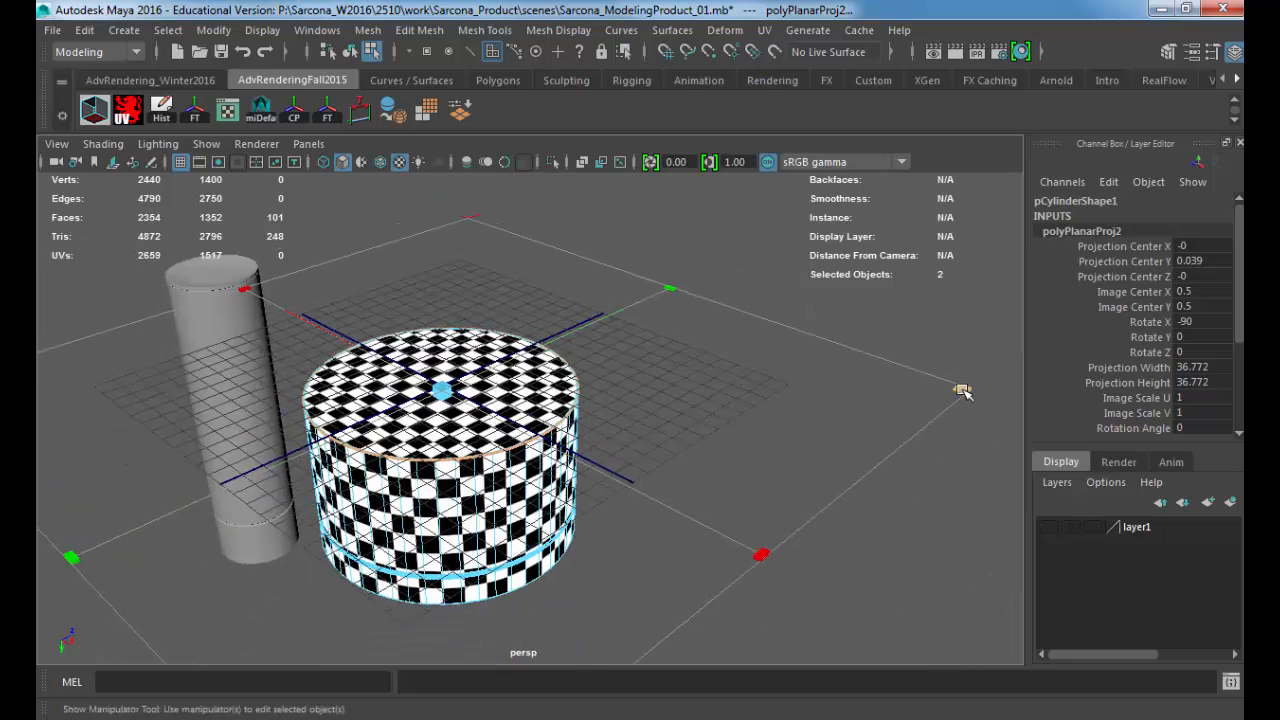
pyautogui.moveTo(962, 389); pyautogui.dragTo(1205, 379)
pyautogui.keyDown('alt'); pyautogui.moveTo(807, 389); pyautogui.dragTo(778, 393, button='middle'); pyautogui.keyUp('alt')
pyautogui.keyDown('alt'); pyautogui.moveTo(725, 510); pyautogui.dragTo(580, 455, button='right'); pyautogui.keyUp('alt')
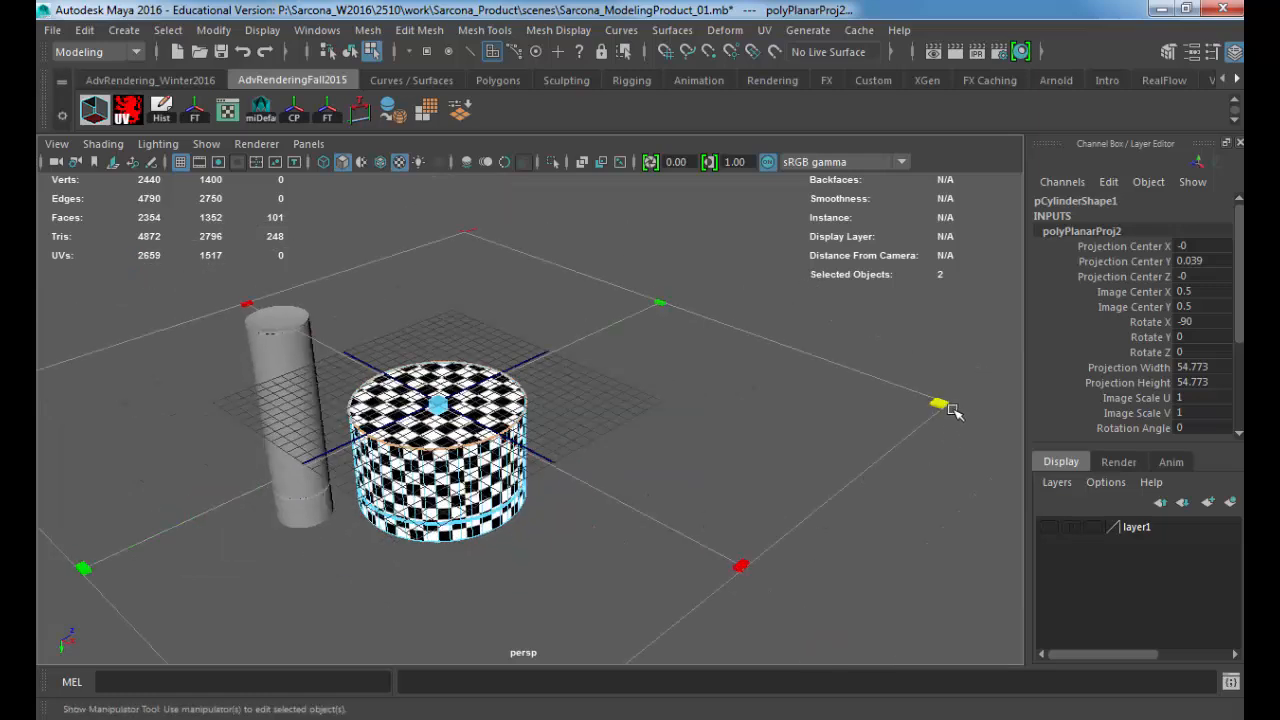
pyautogui.moveTo(940, 403); pyautogui.dragTo(860, 403)
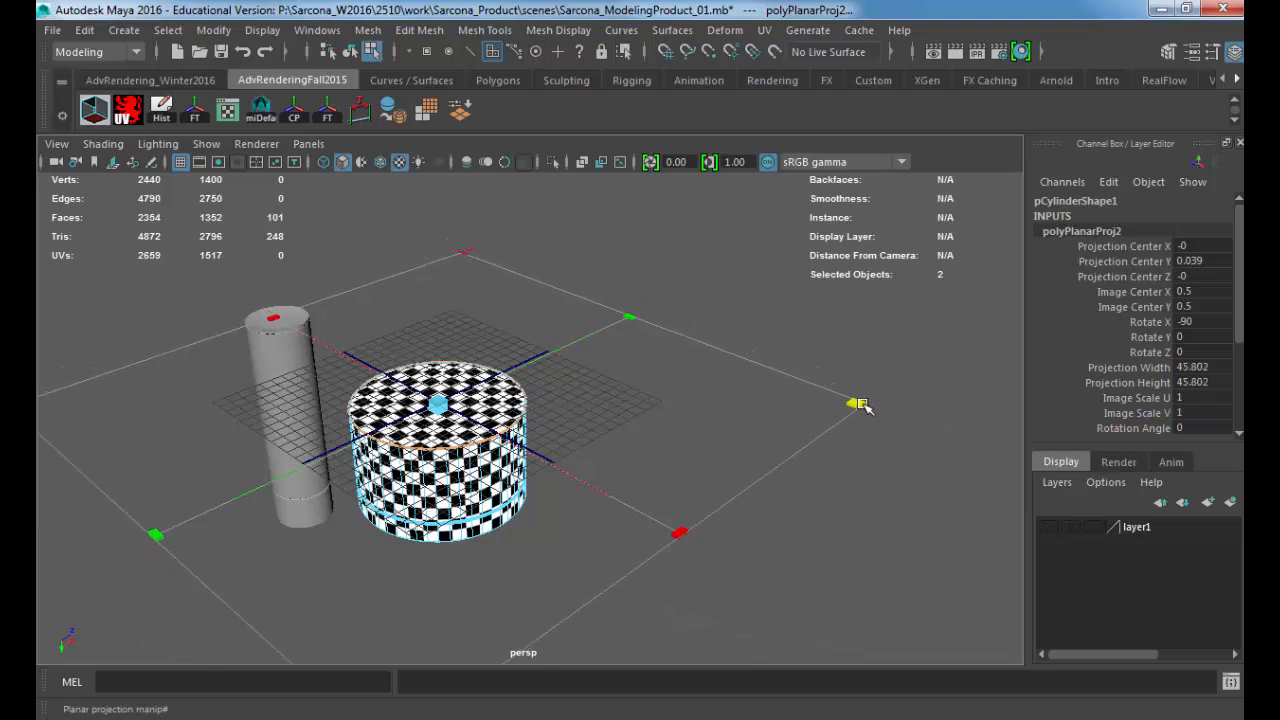
# Step: Move the bottom's circular UV shell beside the lid's shell above the side strip, with its image centre at about 0.684, 0.858
pyautogui.moveTo(1243, 82); pyautogui.dragTo(495, 55)
pyautogui.moveTo(601, 432); pyautogui.dragTo(691, 251)
pyautogui.scroll(-5, 600, 300)
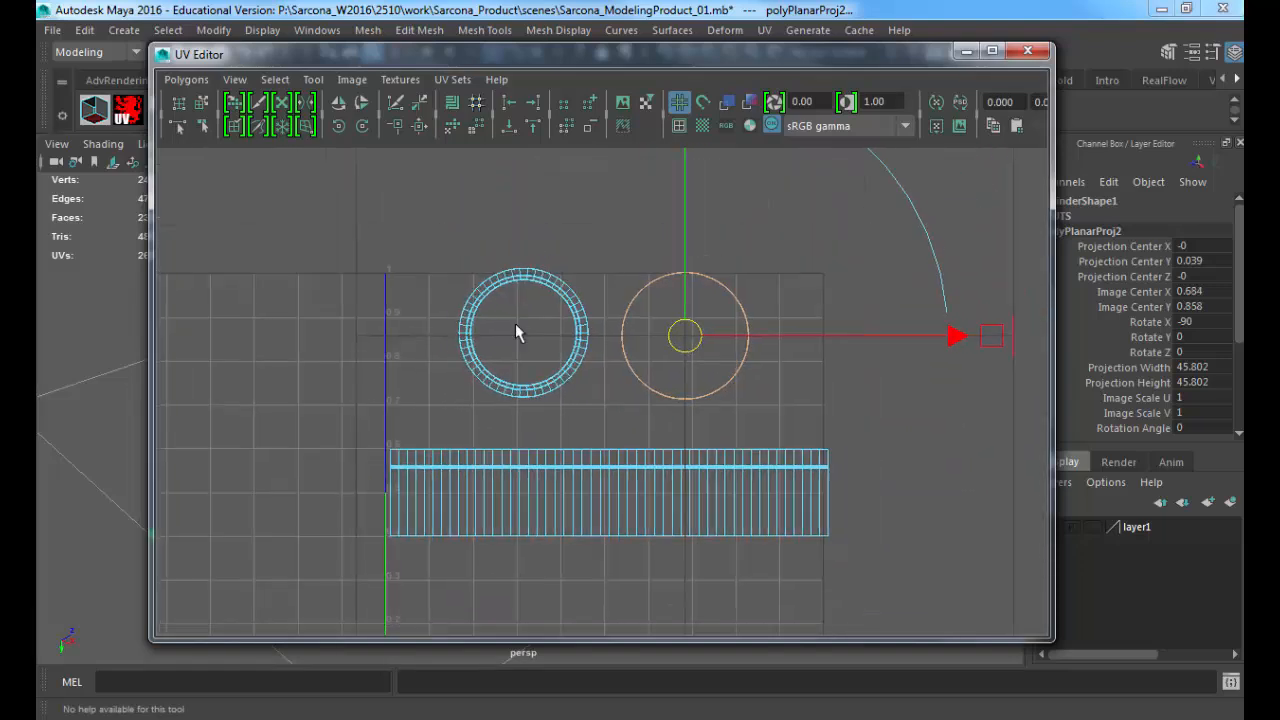
pyautogui.keyDown('alt'); pyautogui.moveTo(574, 378); pyautogui.dragTo(539, 331, button='middle'); pyautogui.keyUp('alt')
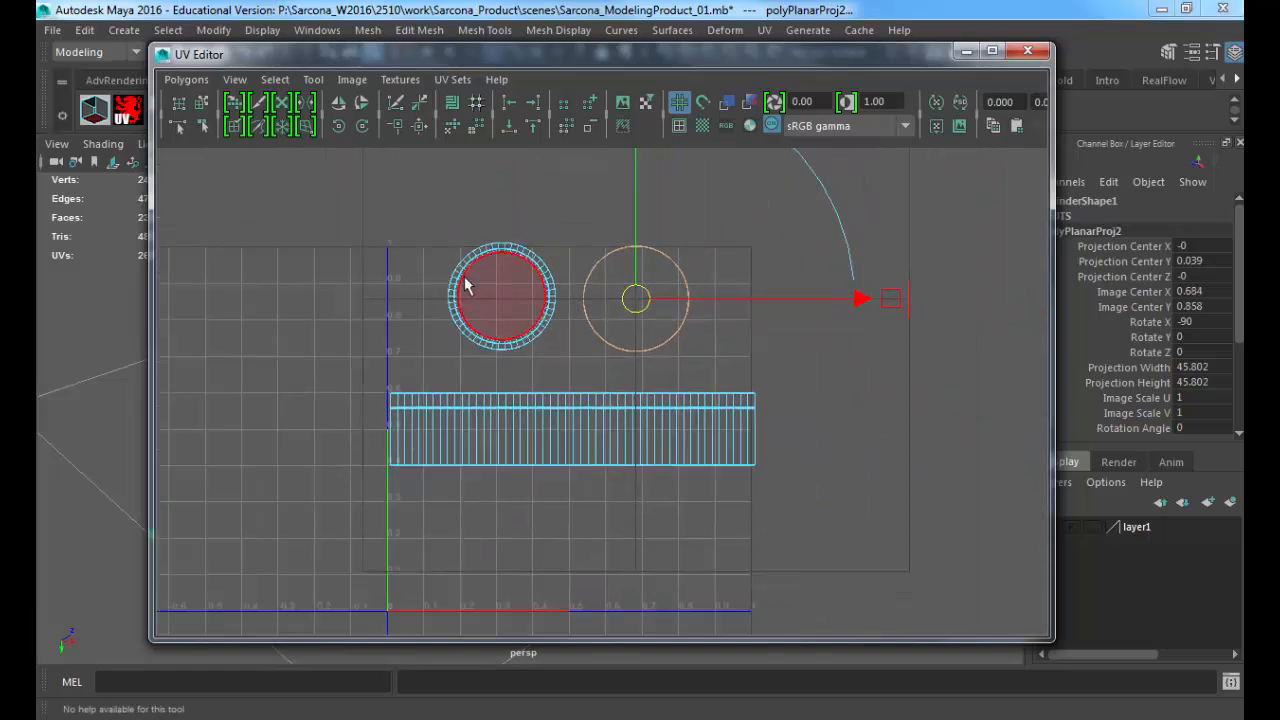
# Step: Select the lid, bottom and side UV shells together and move them slightly down within the 0 to 1 texture space
pyautogui.moveTo(466, 277); pyautogui.dragTo(503, 276, button='right')
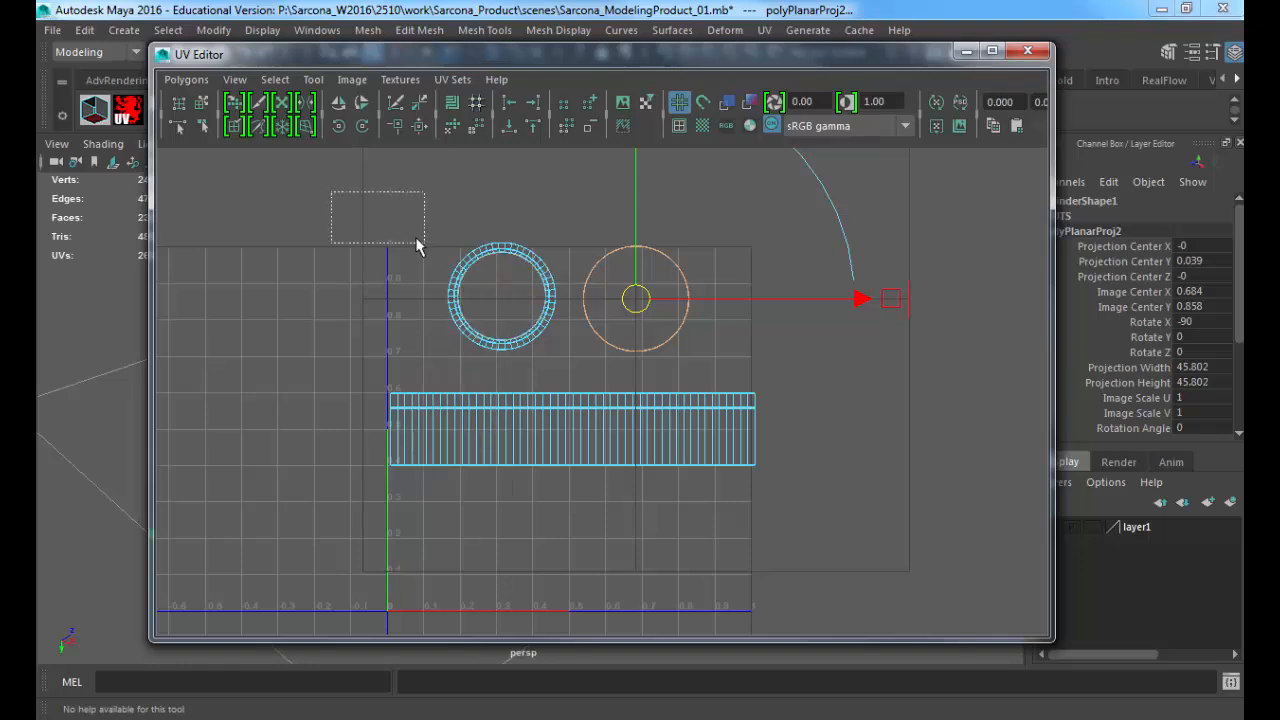
pyautogui.moveTo(417, 247); pyautogui.dragTo(420, 245)
pyautogui.moveTo(468, 258); pyautogui.dragTo(421, 232, button='right')
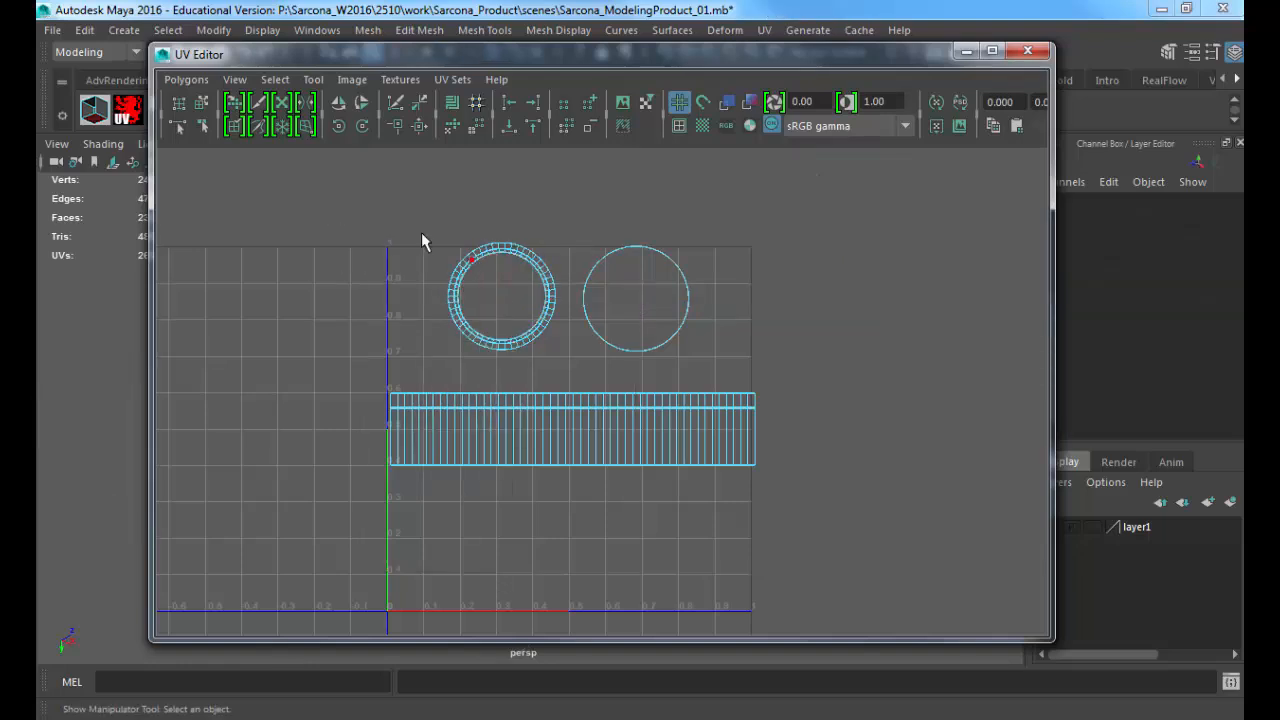
pyautogui.click(507, 297)
pyautogui.keyDown('shift'); pyautogui.click(629, 329); pyautogui.keyUp('shift')
pyautogui.keyDown('shift'); pyautogui.click(563, 440); pyautogui.keyUp('shift')
pyautogui.press('w')
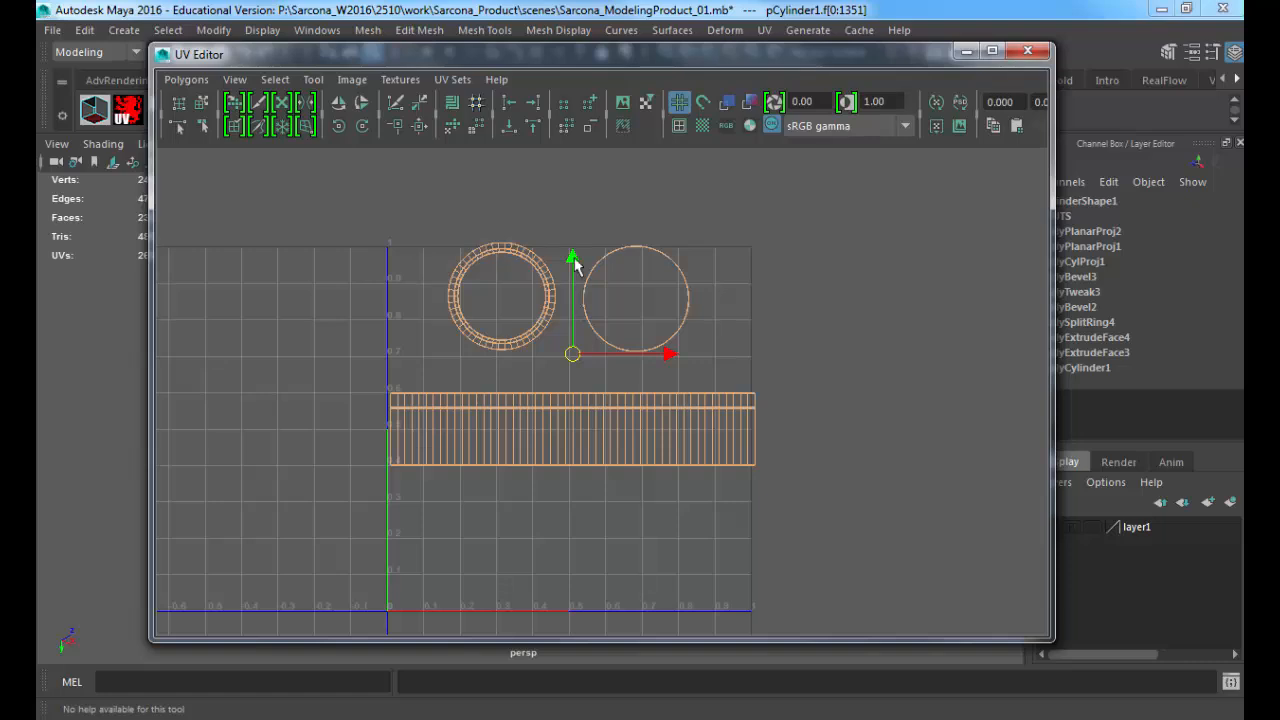
pyautogui.moveTo(575, 262); pyautogui.dragTo(575, 304)
pyautogui.keyDown('alt'); pyautogui.moveTo(583, 368); pyautogui.dragTo(583, 335, button='middle'); pyautogui.keyUp('alt')
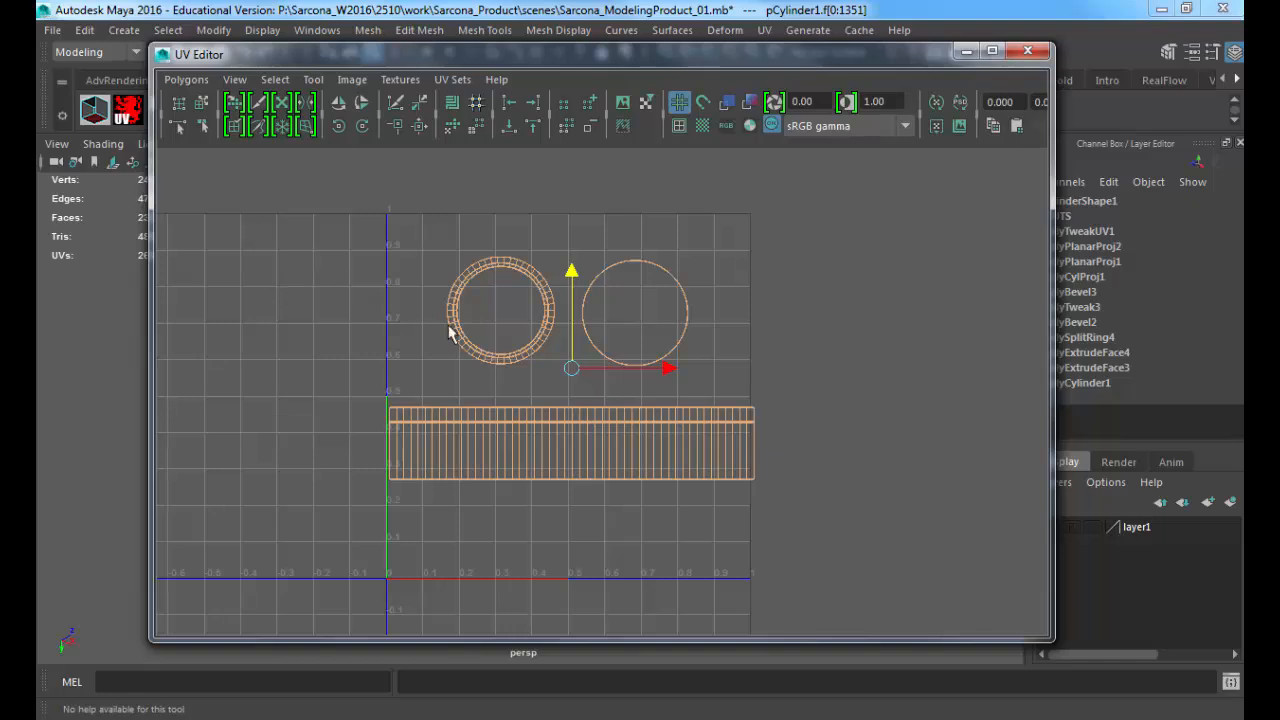
# Step: Try scaling all three UV shells uniformly smaller and larger, undoing each change
pyautogui.press('r')
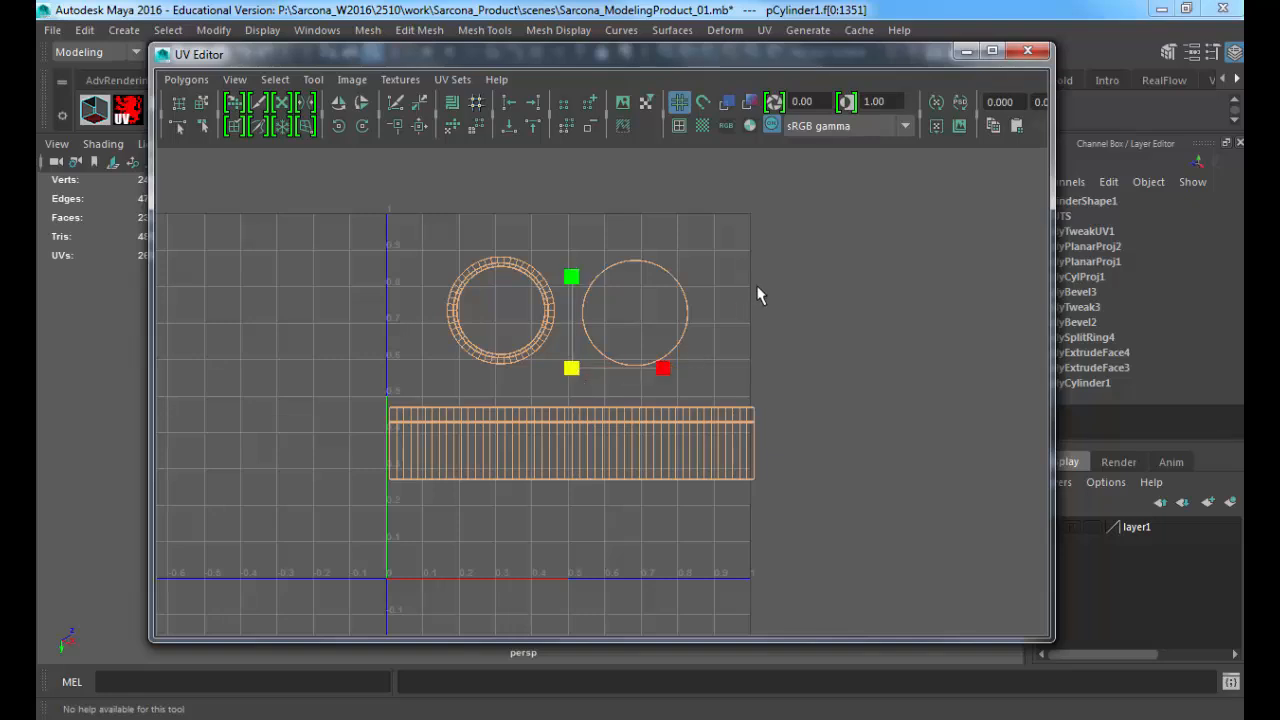
pyautogui.moveTo(571, 378); pyautogui.dragTo(494, 379)
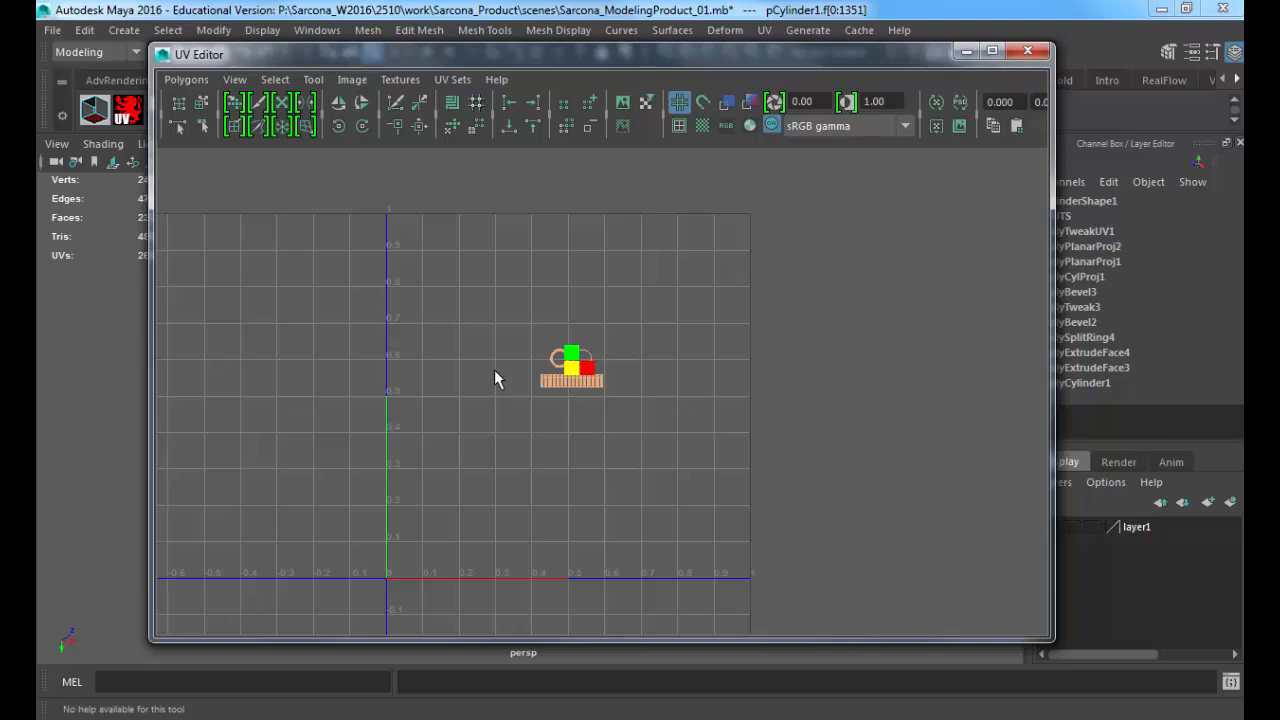
pyautogui.hotkey('ctrl', 'z')
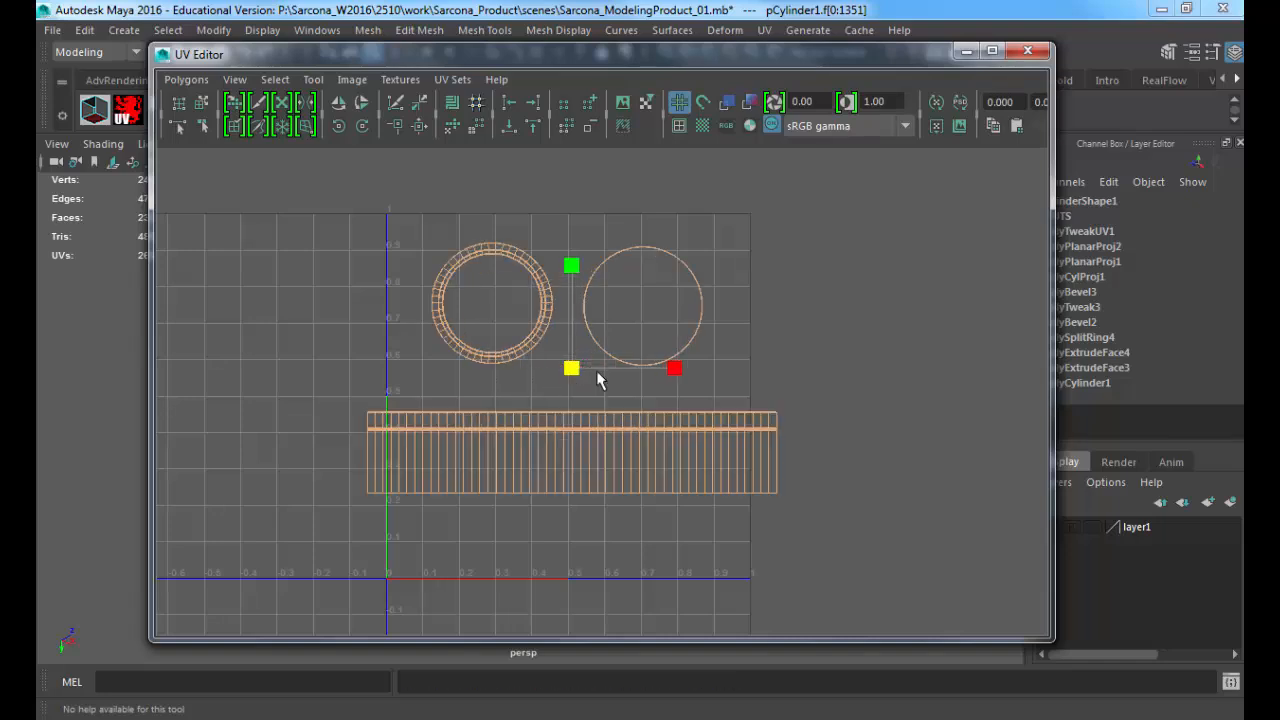
pyautogui.moveTo(597, 372); pyautogui.dragTo(814, 369)
pyautogui.hotkey('ctrl', 'z')
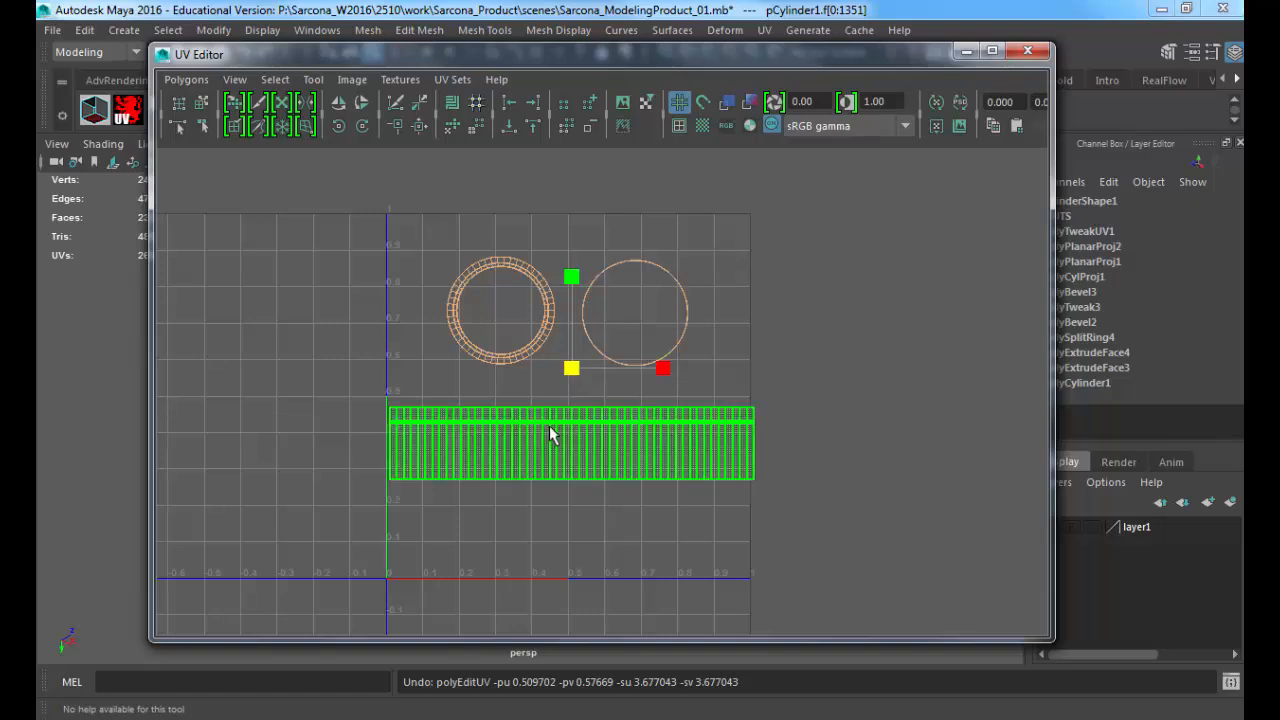
# Step: Scale all UV shells down slightly and move them lower so the side strip fits inside the 0 to 1 texture space, then deselect them
pyautogui.moveTo(571, 370); pyautogui.dragTo(569, 449)
pyautogui.press('w')
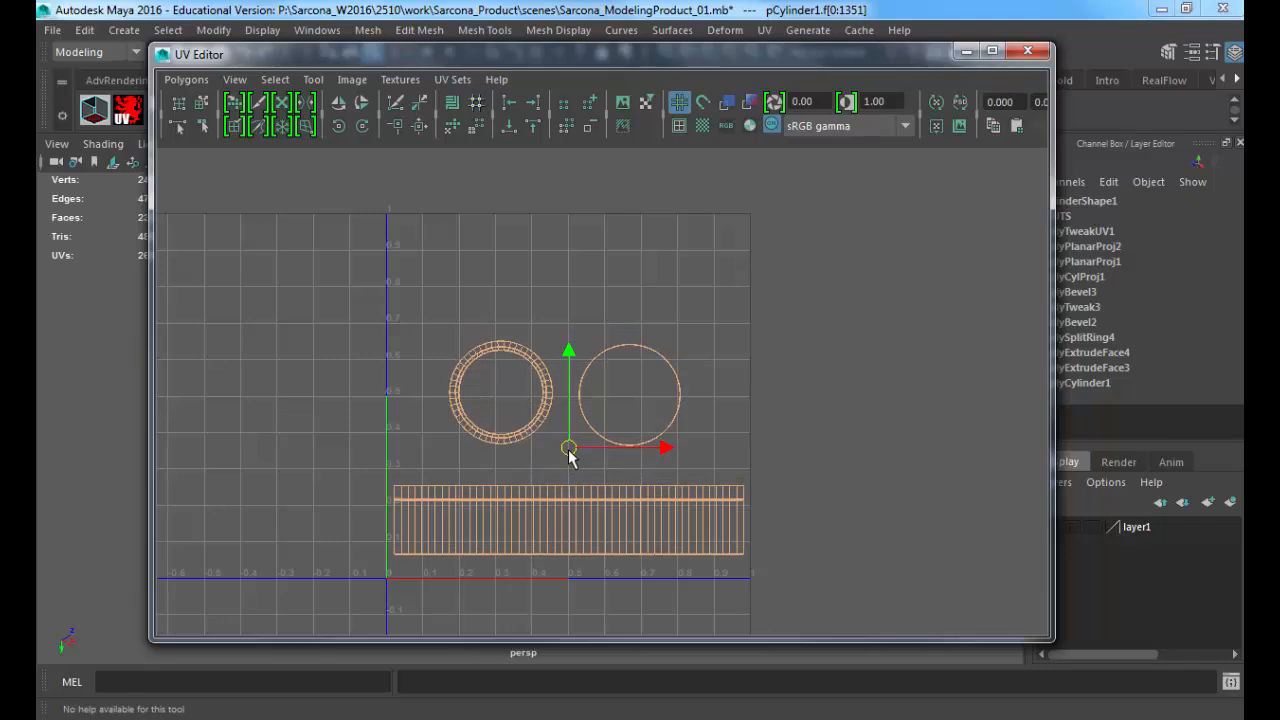
pyautogui.click(508, 340)
# Step: Examine the side strip's UV layout up close, including the narrow band between the lid and the body
pyautogui.scroll(5, 797, 366)
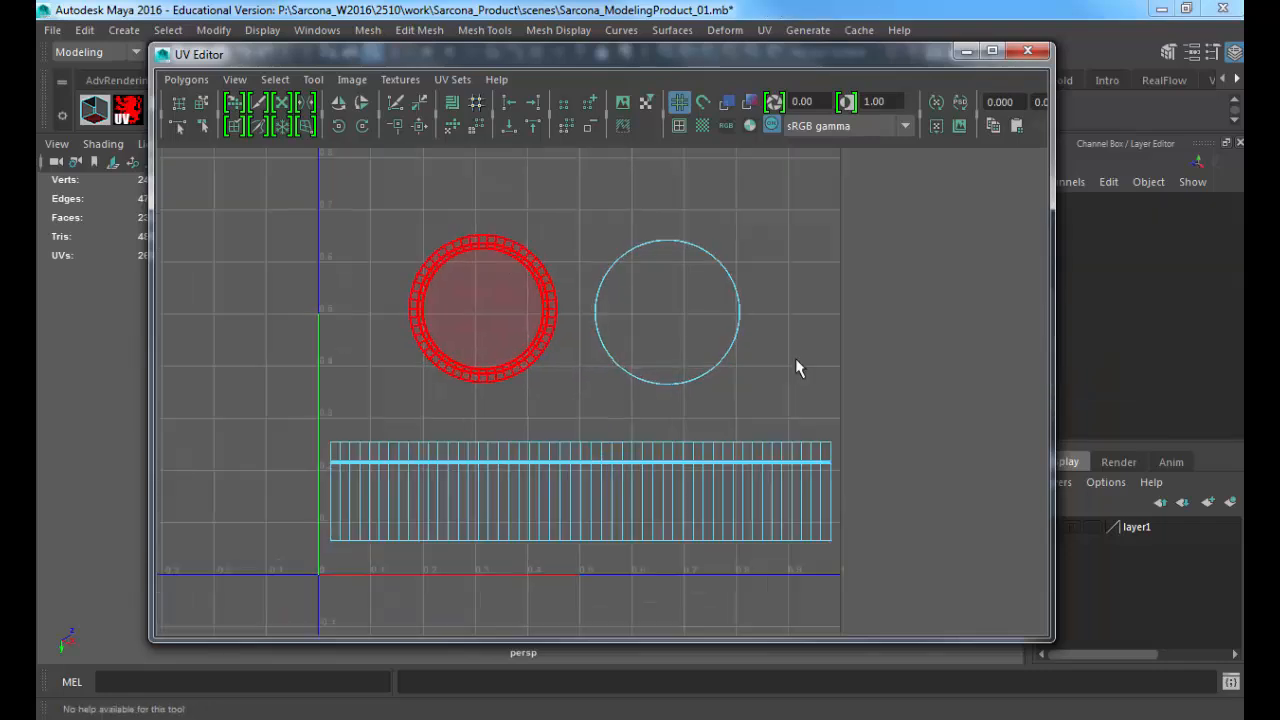
pyautogui.keyDown('alt'); pyautogui.moveTo(658, 287); pyautogui.dragTo(700, 270, button='right'); pyautogui.keyUp('alt')
pyautogui.click(981, 337)
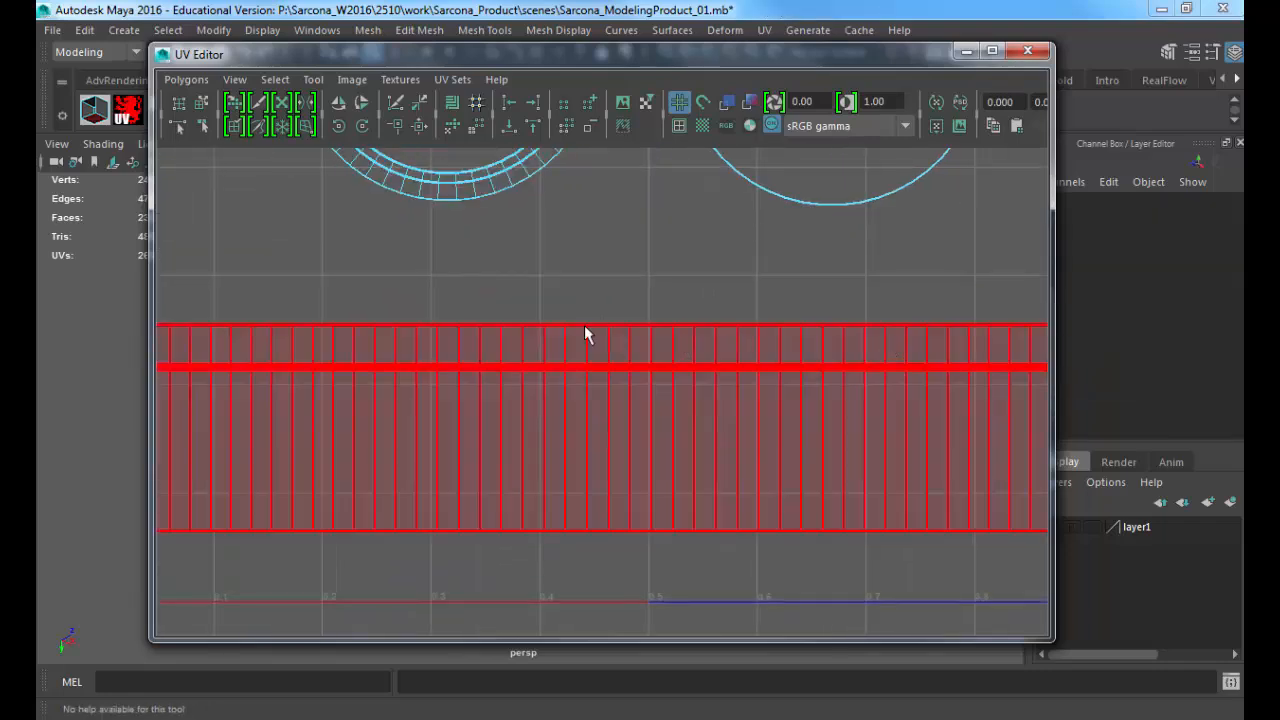
pyautogui.click(588, 290)
pyautogui.keyDown('alt'); pyautogui.moveTo(590, 286); pyautogui.dragTo(670, 323, button='middle'); pyautogui.keyUp('alt')
pyautogui.keyDown('alt'); pyautogui.moveTo(670, 323); pyautogui.dragTo(717, 366, button='right'); pyautogui.keyUp('alt')
pyautogui.keyDown('alt'); pyautogui.moveTo(717, 366); pyautogui.dragTo(602, 340, button='middle'); pyautogui.keyUp('alt')
pyautogui.click(318, 380)
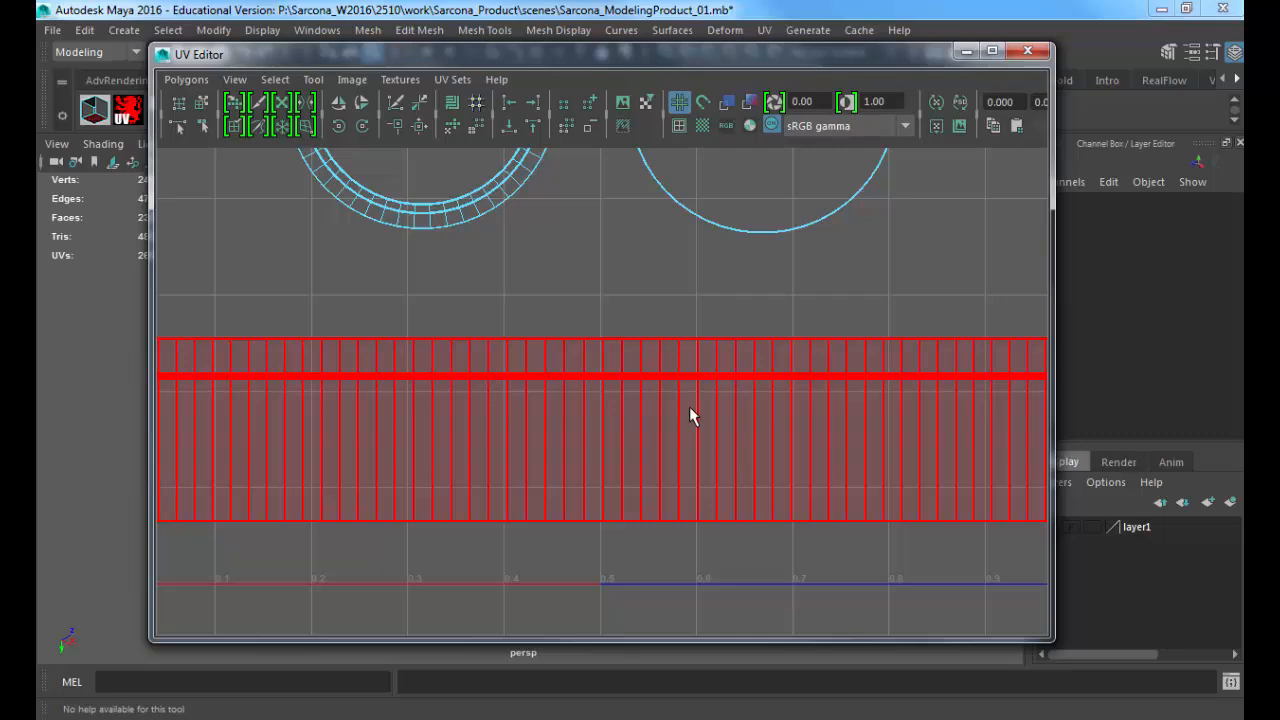
# Step: Switch to the browser to check the Ride Razor label, go back to the shaving cream label image results, and return to Maya
pyautogui.hotkey('alt', 'Tab')
pyautogui.hotkey('alt', 'Tab')
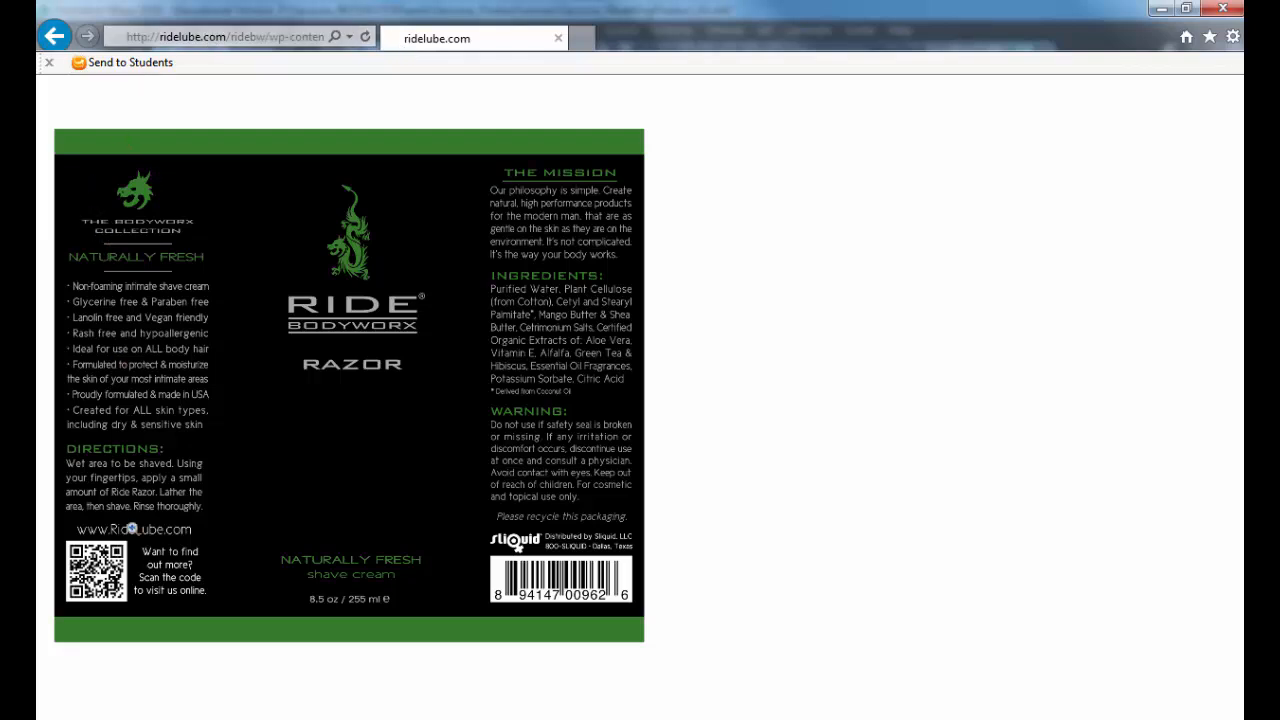
pyautogui.hotkey('alt', 'Left')
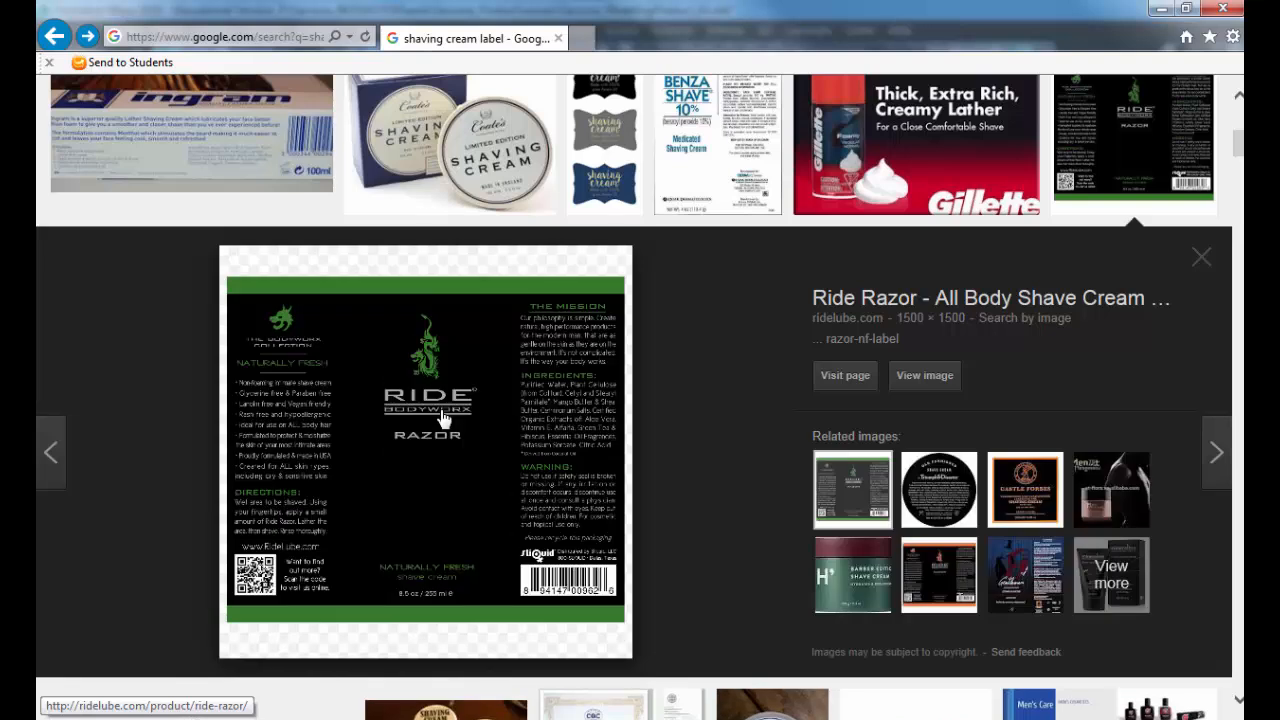
pyautogui.hotkey('alt', 'Tab')
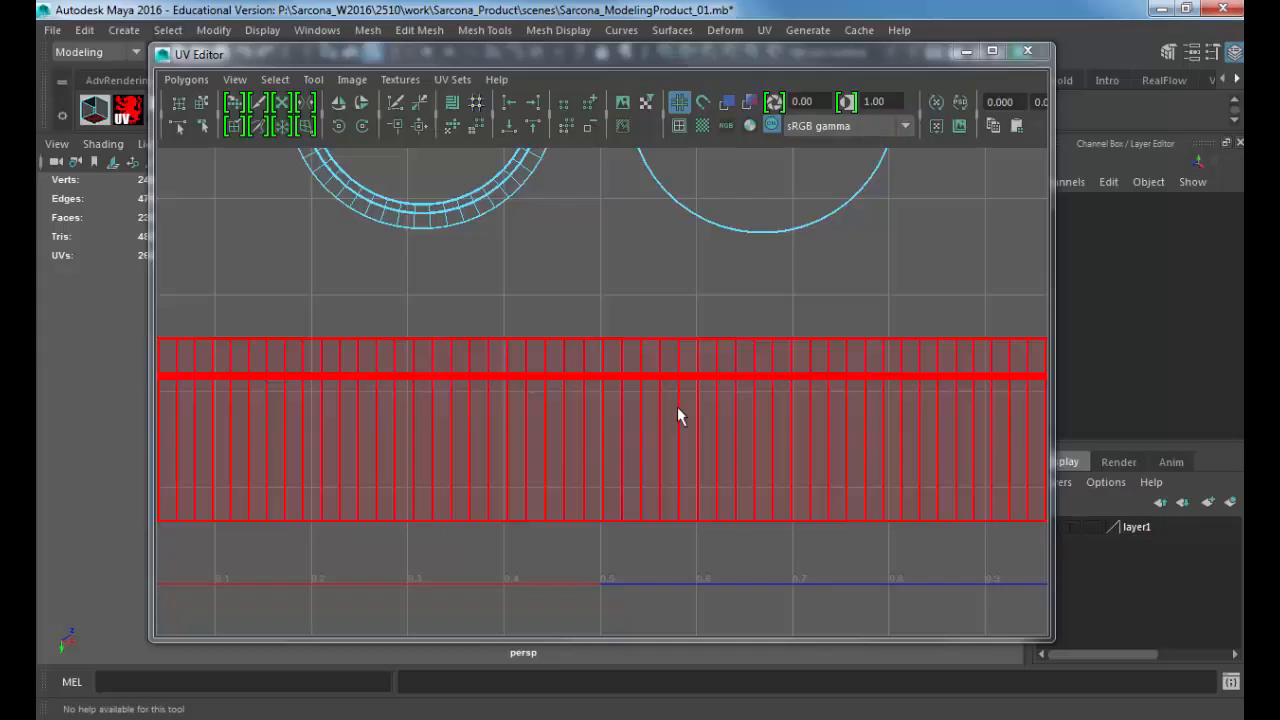
# Step: Select the full column of vertical edges near the side strip's middle, including the short segments in the narrow band, and cut the UVs along it
pyautogui.keyDown('alt'); pyautogui.moveTo(677, 406); pyautogui.dragTo(402, 387, button='right'); pyautogui.keyUp('alt')
pyautogui.keyDown('alt'); pyautogui.moveTo(525, 408); pyautogui.dragTo(494, 416, button='middle'); pyautogui.keyUp('alt')
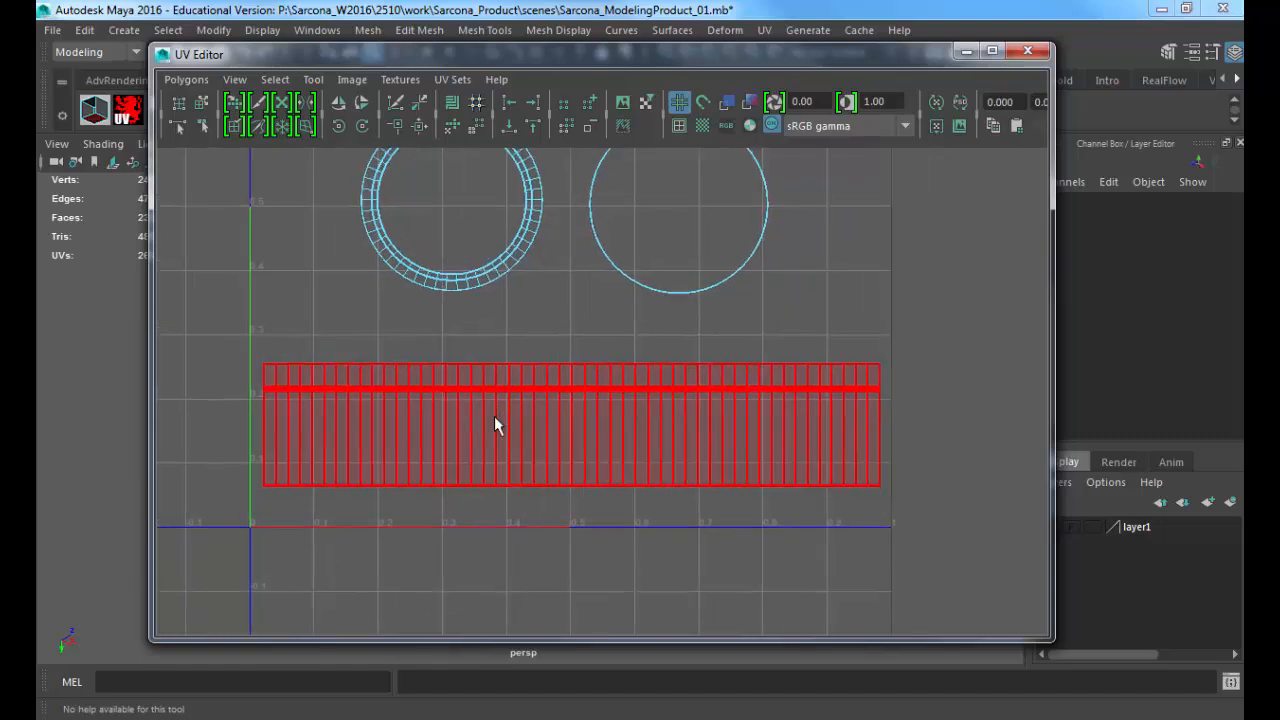
pyautogui.rightClick(579, 386)
pyautogui.moveTo(579, 386); pyautogui.dragTo(580, 343, button='right')
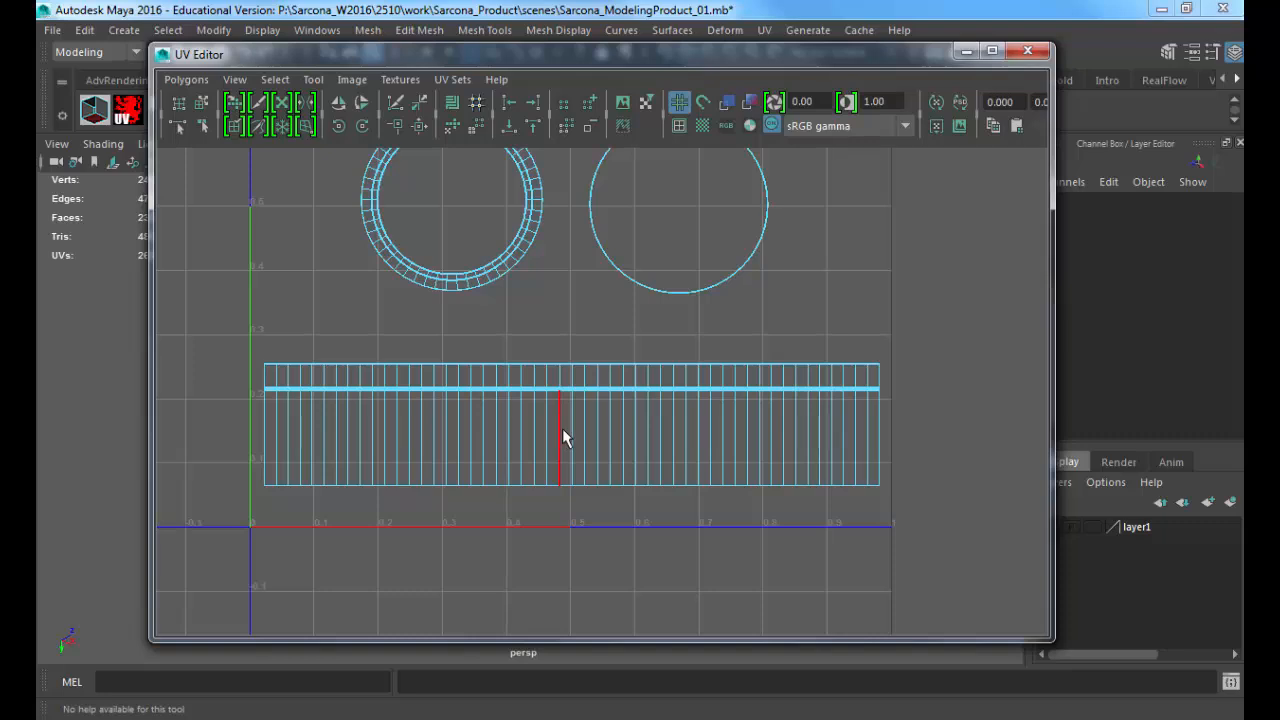
pyautogui.click(563, 430)
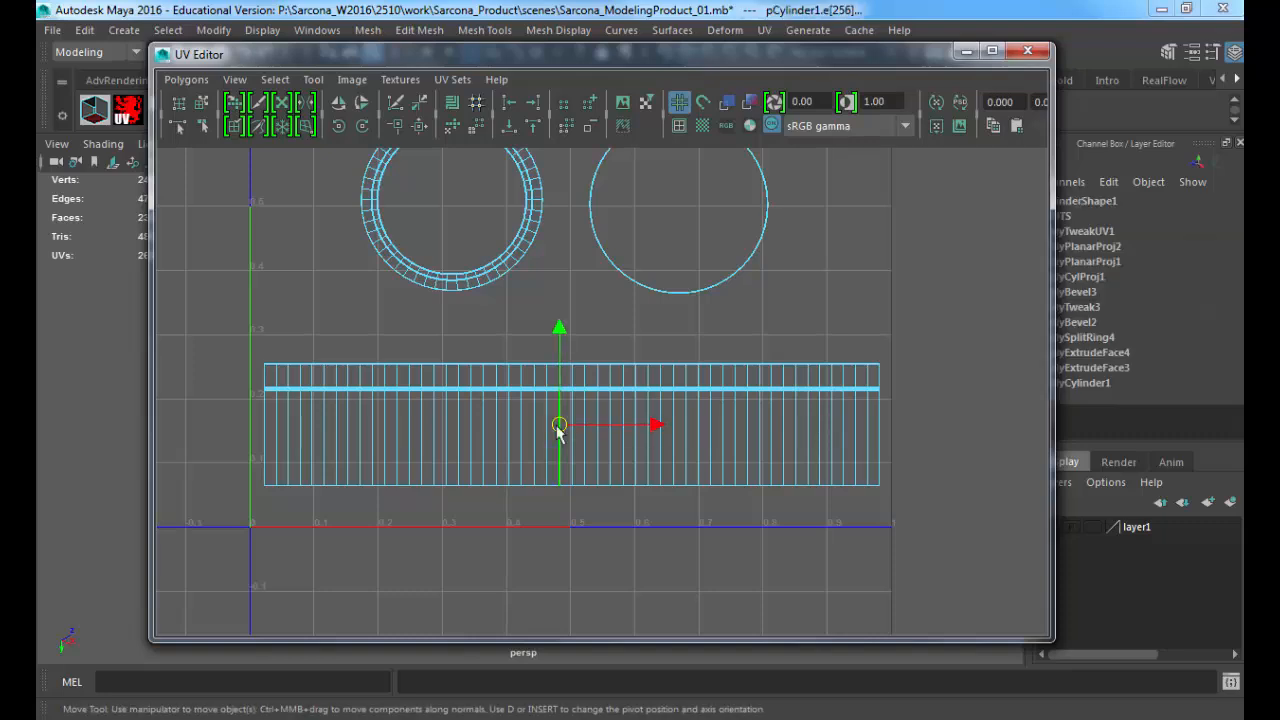
pyautogui.keyDown('alt'); pyautogui.moveTo(462, 392); pyautogui.dragTo(950, 420, button='right'); pyautogui.keyUp('alt')
pyautogui.keyDown('alt'); pyautogui.moveTo(323, 360); pyautogui.dragTo(1006, 471, button='middle'); pyautogui.keyUp('alt')
pyautogui.keyDown('alt'); pyautogui.moveTo(1006, 471); pyautogui.dragTo(1140, 472, button='right'); pyautogui.keyUp('alt')
pyautogui.keyDown('alt'); pyautogui.moveTo(651, 378); pyautogui.dragTo(510, 450, button='middle'); pyautogui.keyUp('alt')
pyautogui.keyDown('alt'); pyautogui.moveTo(510, 450); pyautogui.dragTo(967, 424, button='right'); pyautogui.keyUp('alt')
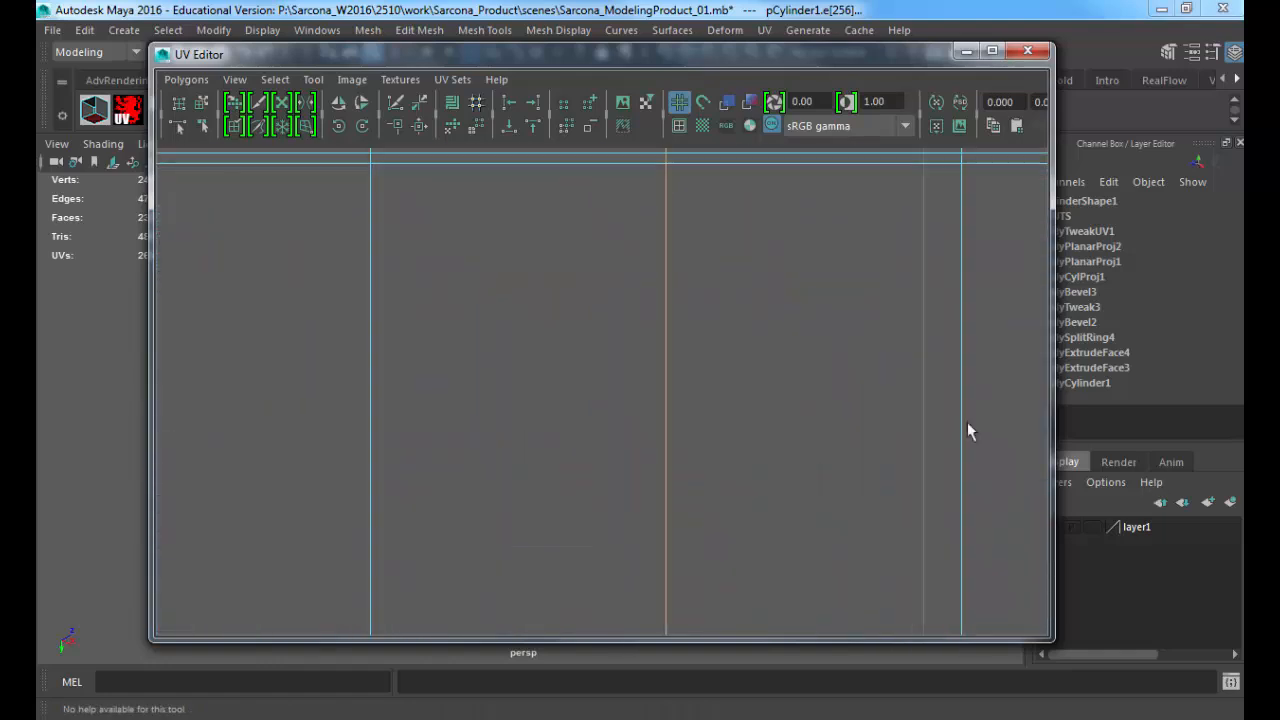
pyautogui.keyDown('alt'); pyautogui.moveTo(730, 327); pyautogui.dragTo(653, 486, button='middle'); pyautogui.keyUp('alt')
pyautogui.keyDown('alt'); pyautogui.moveTo(653, 486); pyautogui.dragTo(865, 482, button='right'); pyautogui.keyUp('alt')
pyautogui.keyDown('alt'); pyautogui.moveTo(585, 319); pyautogui.dragTo(500, 317, button='right'); pyautogui.keyUp('alt')
pyautogui.keyDown('alt'); pyautogui.moveTo(618, 317); pyautogui.dragTo(621, 206, button='middle'); pyautogui.keyUp('alt')
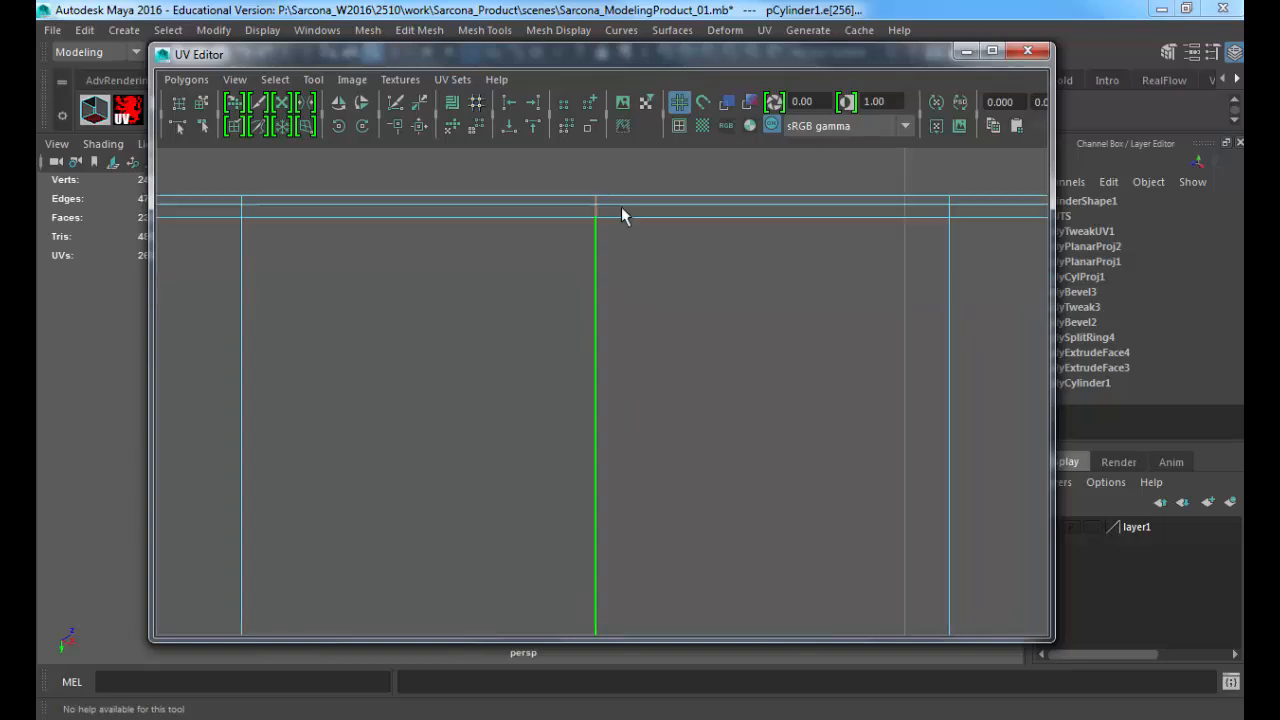
pyautogui.keyDown('alt'); pyautogui.moveTo(727, 541); pyautogui.dragTo(491, 474, button='right'); pyautogui.keyUp('alt')
pyautogui.moveTo(599, 563)
pyautogui.keyDown('alt'); pyautogui.mouseDown(button='middle')
pyautogui.moveTo(587, 560)
pyautogui.moveTo(571, 137)
pyautogui.mouseUp(button='middle'); pyautogui.keyUp('alt')
pyautogui.keyDown('alt'); pyautogui.moveTo(542, 560); pyautogui.dragTo(544, 257, button='middle'); pyautogui.keyUp('alt')
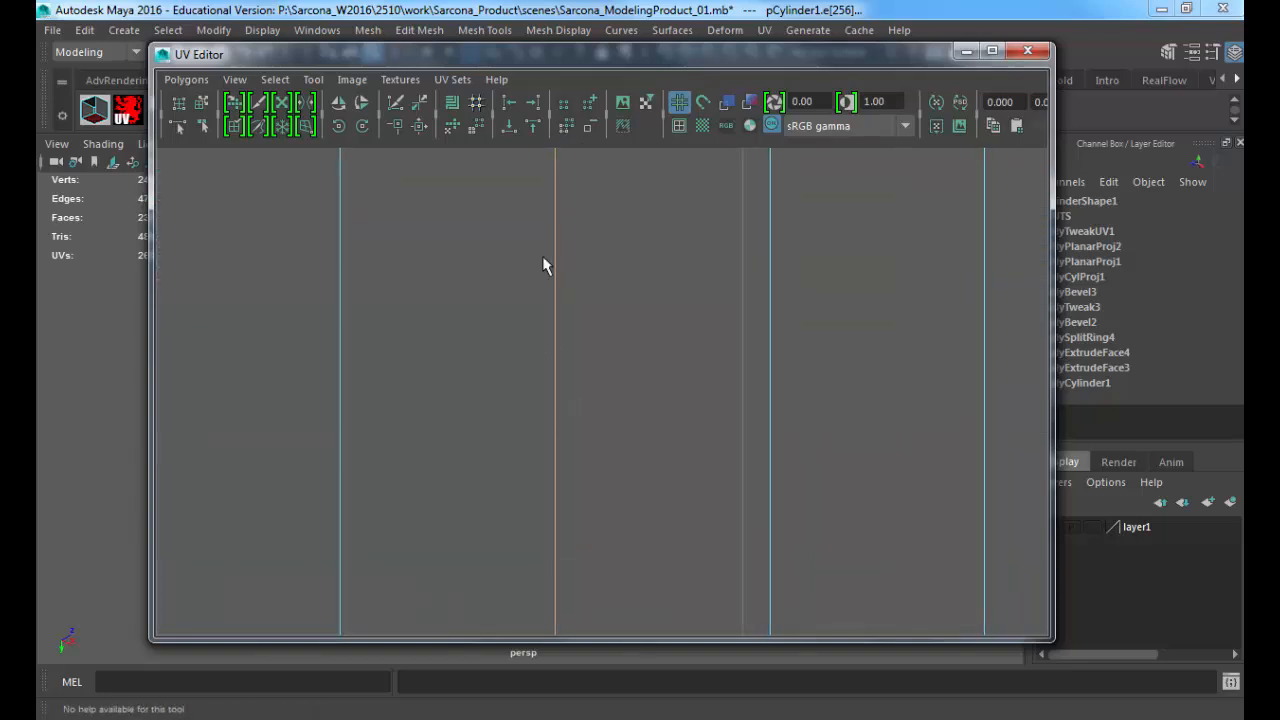
pyautogui.keyDown('alt'); pyautogui.moveTo(540, 590); pyautogui.dragTo(532, 248, button='middle'); pyautogui.keyUp('alt')
pyautogui.moveTo(542, 355)
pyautogui.keyDown('alt'); pyautogui.mouseDown(button='middle')
pyautogui.moveTo(700, 554)
pyautogui.moveTo(647, 497)
pyautogui.mouseUp(button='middle'); pyautogui.keyUp('alt')
pyautogui.keyDown('alt'); pyautogui.moveTo(647, 497); pyautogui.dragTo(249, 309, button='right'); pyautogui.keyUp('alt')
pyautogui.keyDown('alt'); pyautogui.moveTo(668, 254); pyautogui.dragTo(335, 280, button='right'); pyautogui.keyUp('alt')
pyautogui.keyDown('alt'); pyautogui.moveTo(685, 338); pyautogui.dragTo(290, 300, button='right'); pyautogui.keyUp('alt')
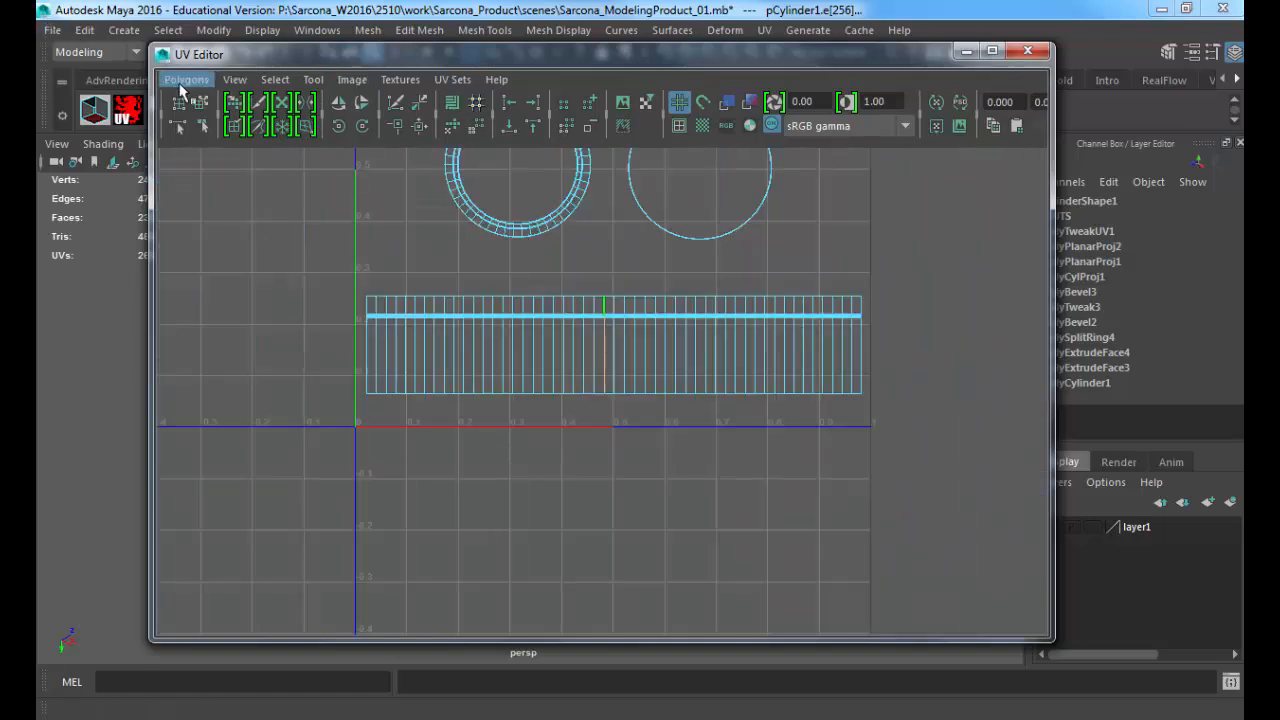
pyautogui.click(186, 79)
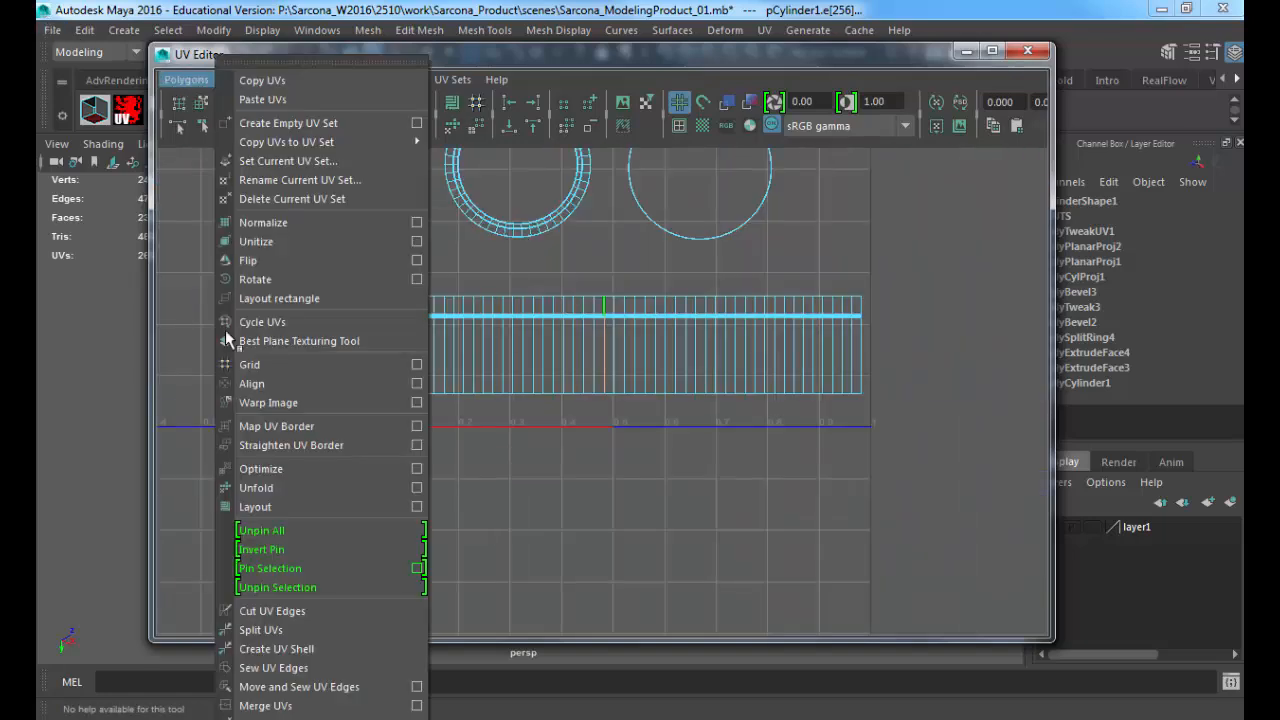
pyautogui.click(280, 622)
# Step: Select the side strip's right half as its own UV shell and move it directly below the left half
pyautogui.keyDown('alt'); pyautogui.moveTo(584, 343); pyautogui.dragTo(571, 470, button='middle'); pyautogui.keyUp('alt')
pyautogui.moveTo(651, 435); pyautogui.dragTo(626, 416, button='right')
pyautogui.click(697, 441)
pyautogui.press('w')
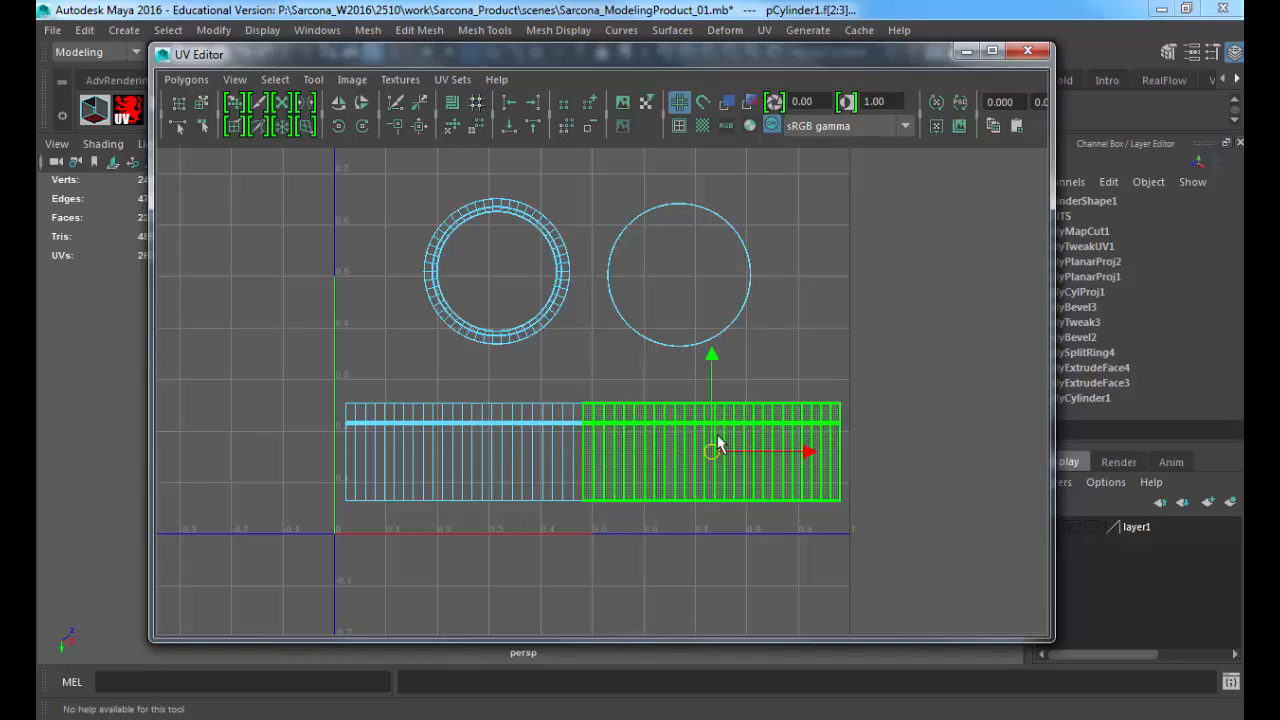
pyautogui.moveTo(711, 457); pyautogui.dragTo(472, 568)
pyautogui.keyDown('alt'); pyautogui.moveTo(486, 557); pyautogui.dragTo(588, 533, button='middle'); pyautogui.keyUp('alt')
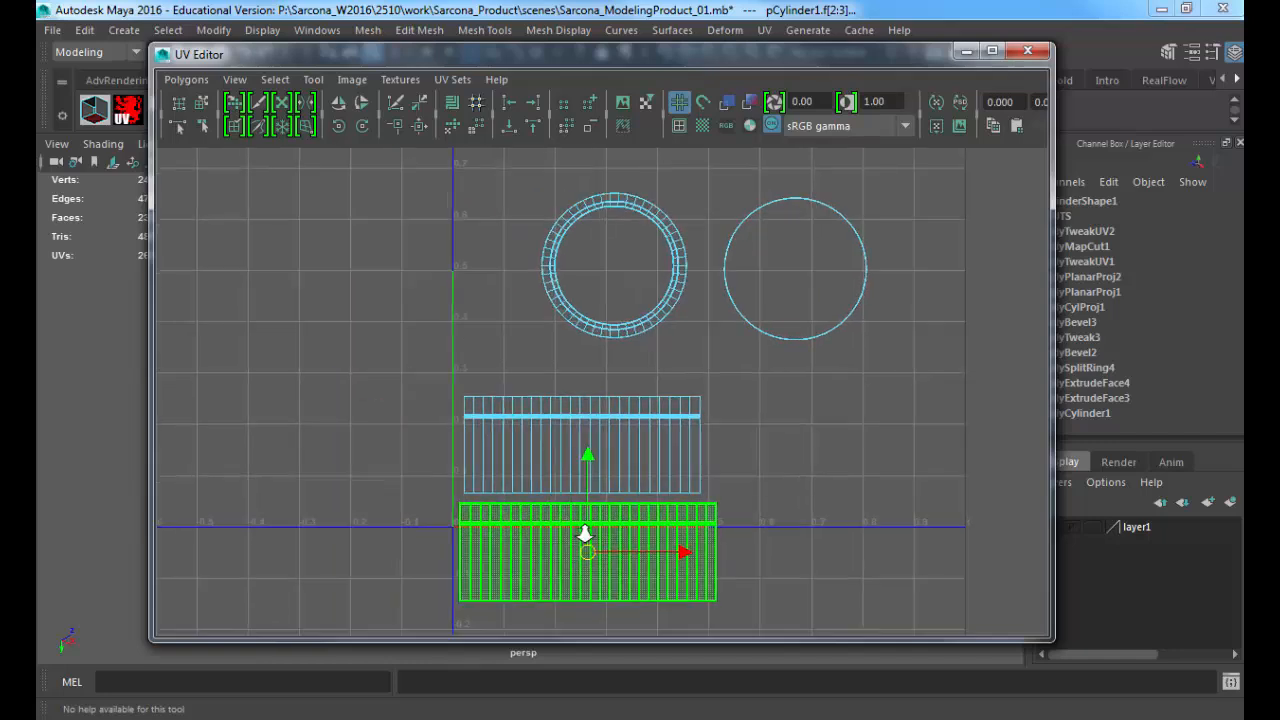
# Step: Move the two circular cap shells down and to the left so they sit side by side just above the stacked side strips
pyautogui.keyDown('shift'); pyautogui.click(496, 425); pyautogui.keyUp('shift')
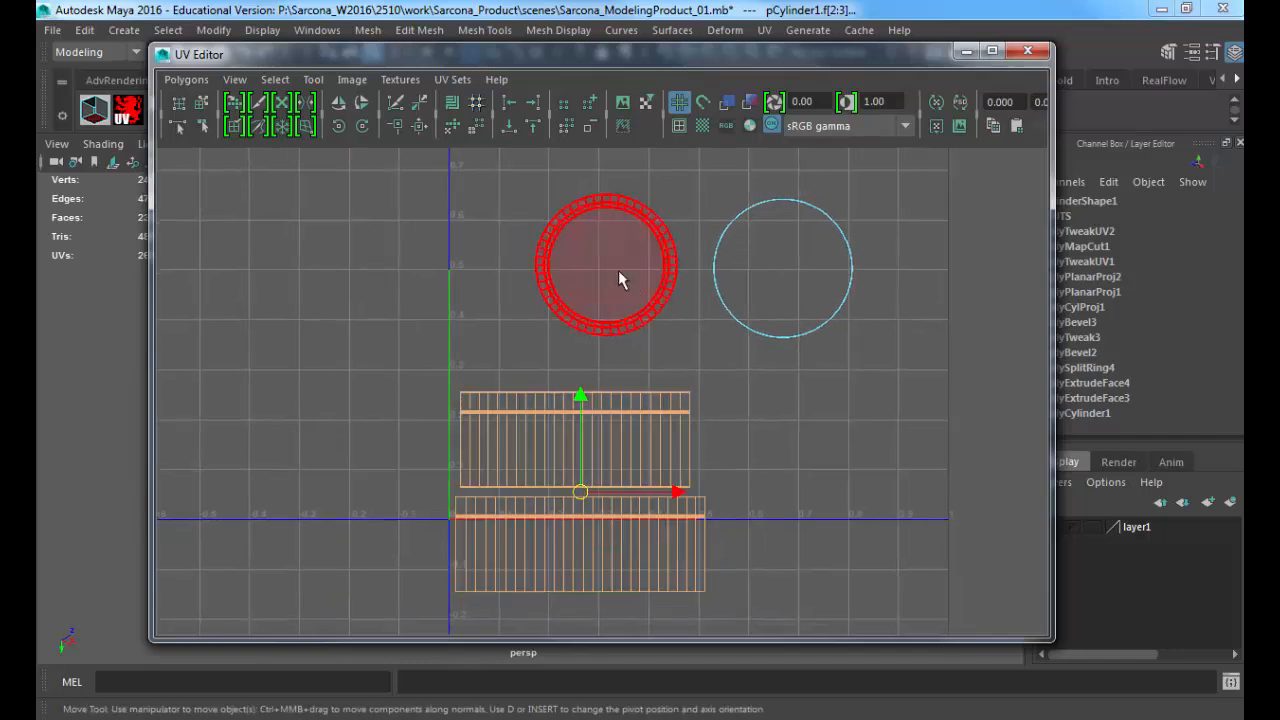
pyautogui.click(618, 280)
pyautogui.moveTo(610, 283); pyautogui.dragTo(536, 334)
pyautogui.click(758, 298)
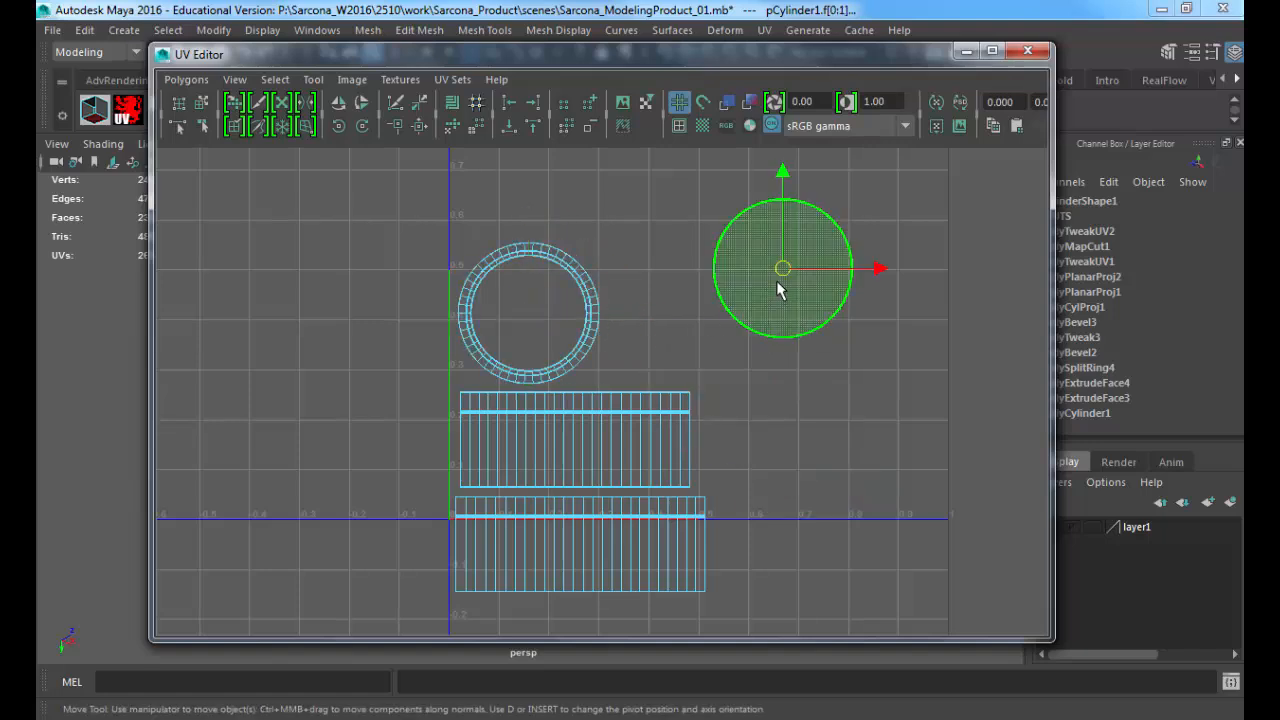
pyautogui.moveTo(777, 282); pyautogui.dragTo(679, 323)
# Step: Select all the UV shells, scale them up together, and position them to fill the 0 to 1 texture space with a small margin
pyautogui.keyDown('alt'); pyautogui.moveTo(784, 355); pyautogui.dragTo(473, 277, button='right'); pyautogui.keyUp('alt')
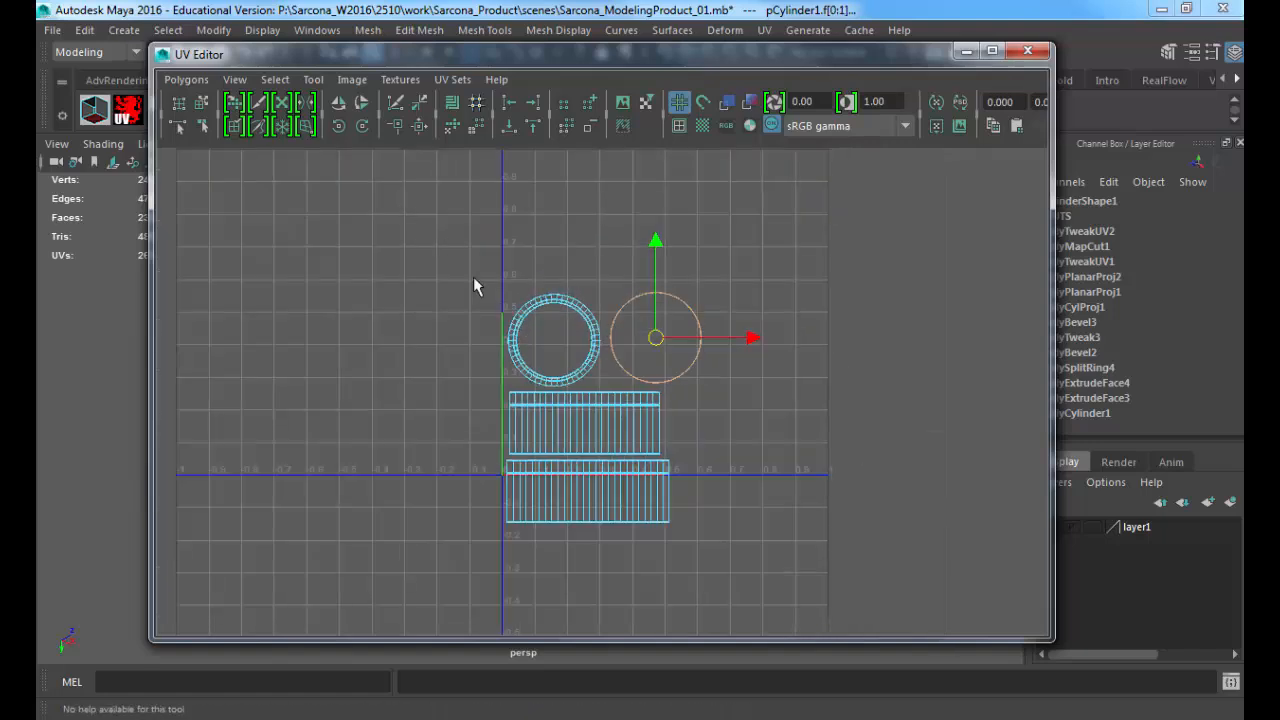
pyautogui.moveTo(473, 285); pyautogui.dragTo(857, 583)
pyautogui.press('f')
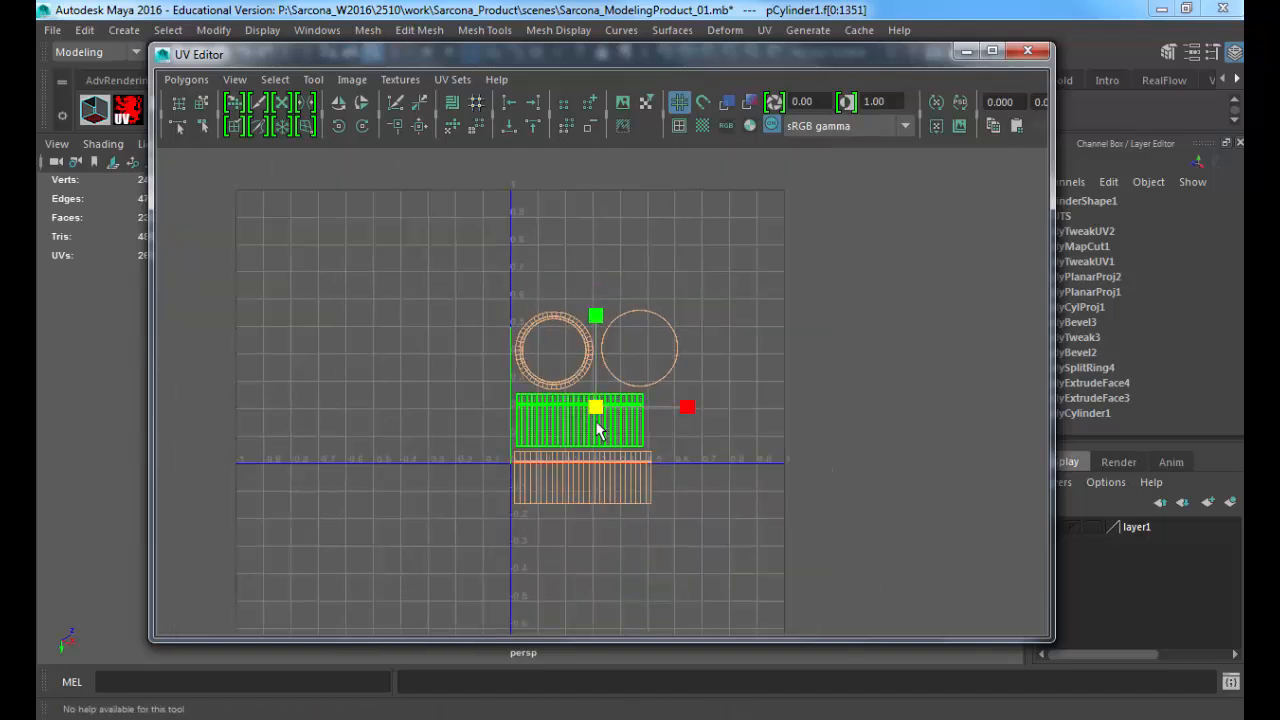
pyautogui.moveTo(597, 411); pyautogui.dragTo(633, 339)
pyautogui.press('w')
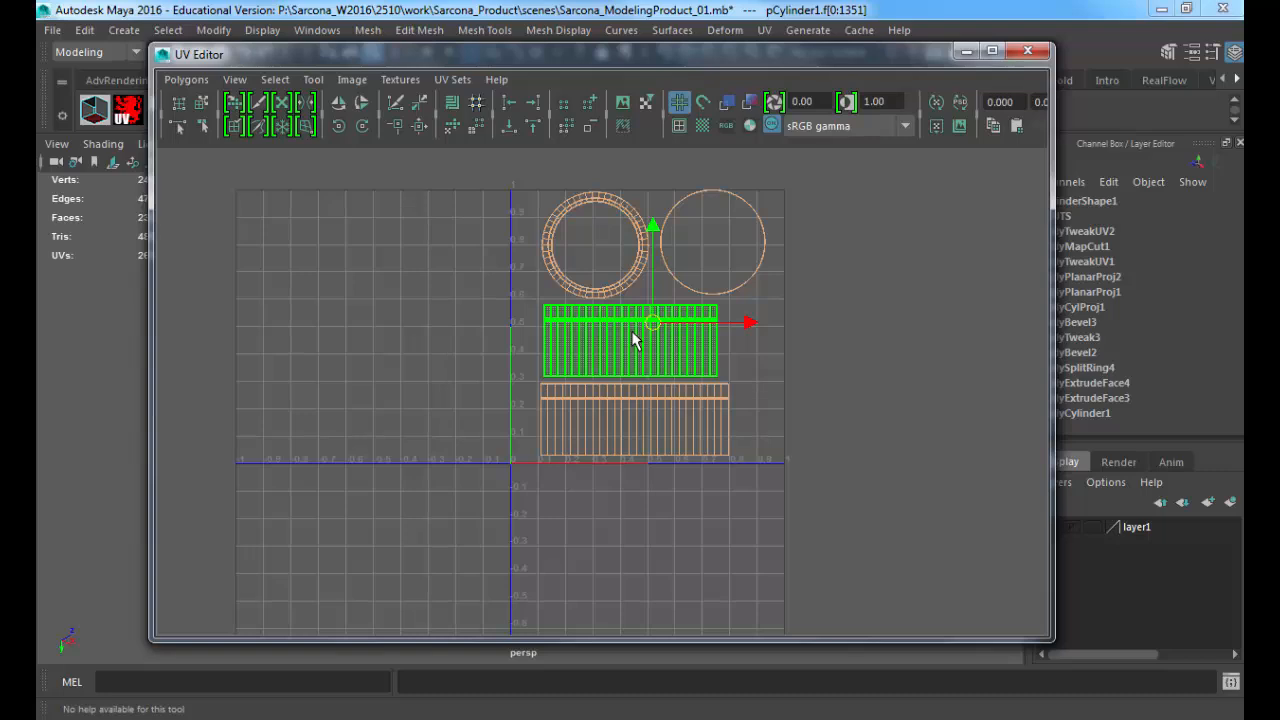
pyautogui.press('r')
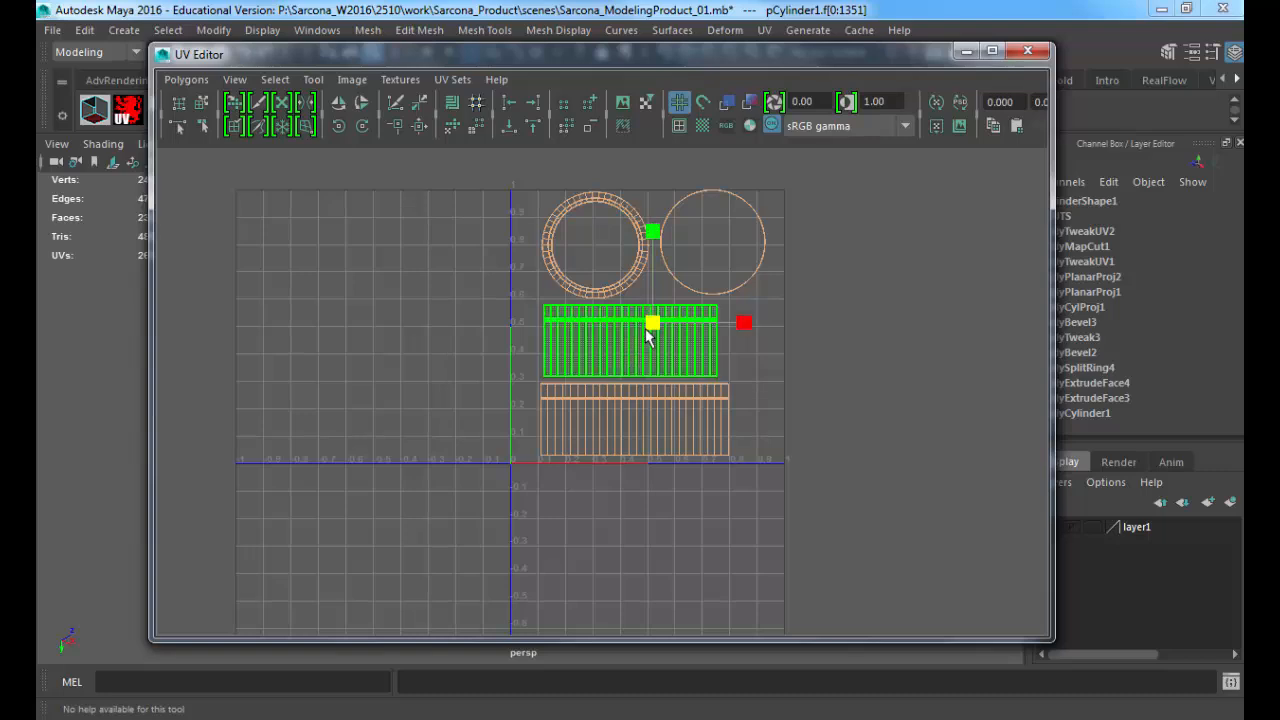
pyautogui.moveTo(646, 337)
pyautogui.mouseDown()
pyautogui.moveTo(641, 328)
pyautogui.moveTo(646, 339)
pyautogui.mouseUp()
pyautogui.press('w')
pyautogui.keyDown('alt'); pyautogui.moveTo(641, 366); pyautogui.dragTo(580, 409, button='middle'); pyautogui.keyUp('alt')
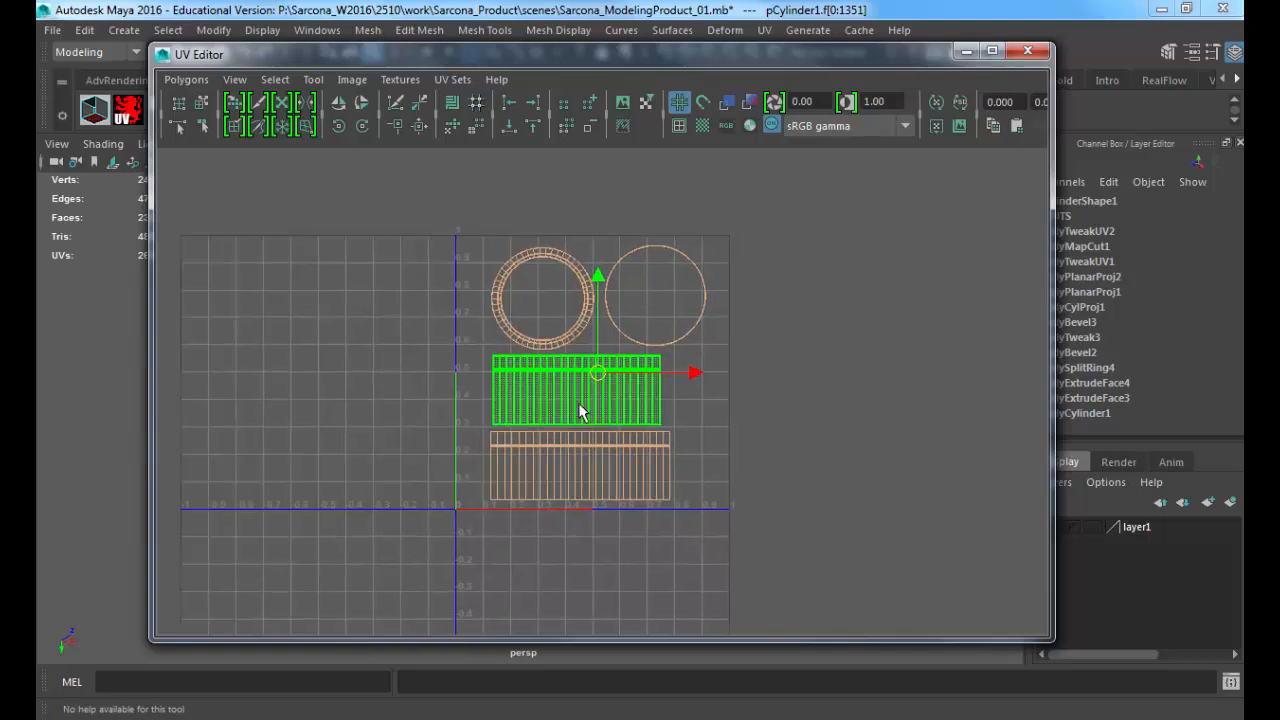
pyautogui.click(722, 367)
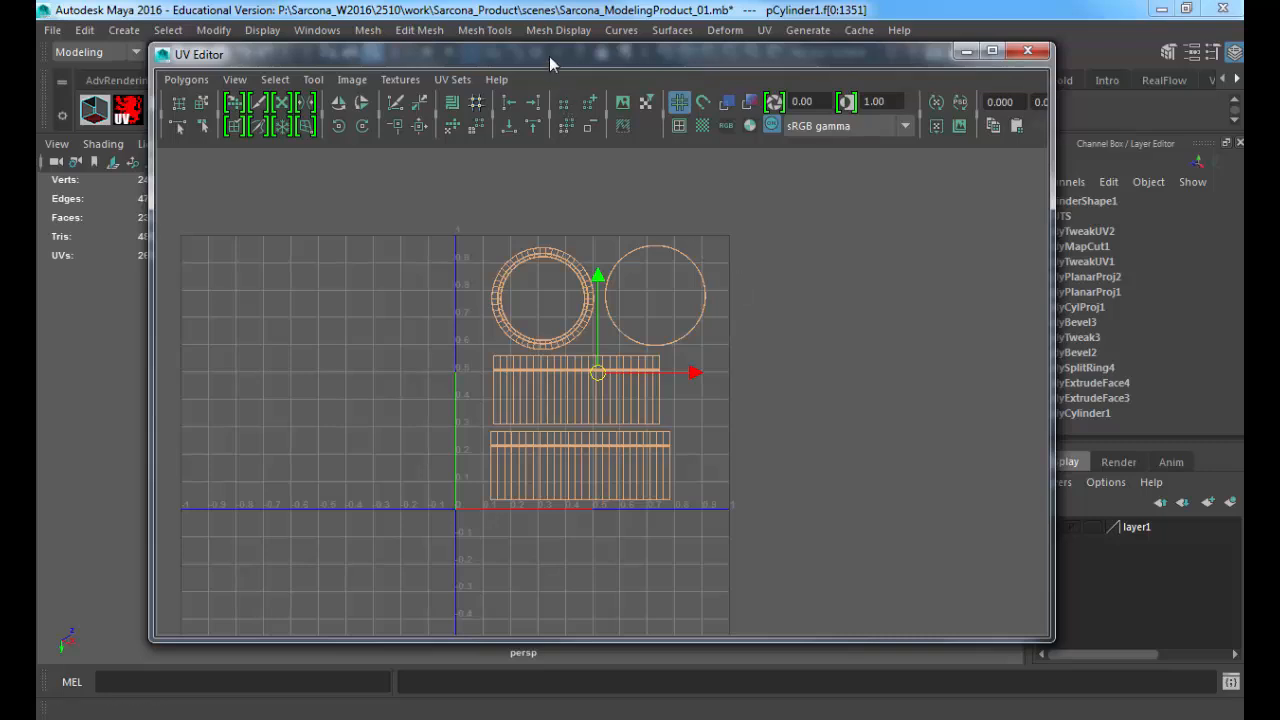
# Step: Uncover the viewport, return to object mode, and select and frame the checkered lidded container, keeping its UV layout visible
pyautogui.moveTo(549, 56); pyautogui.dragTo(545, 93)
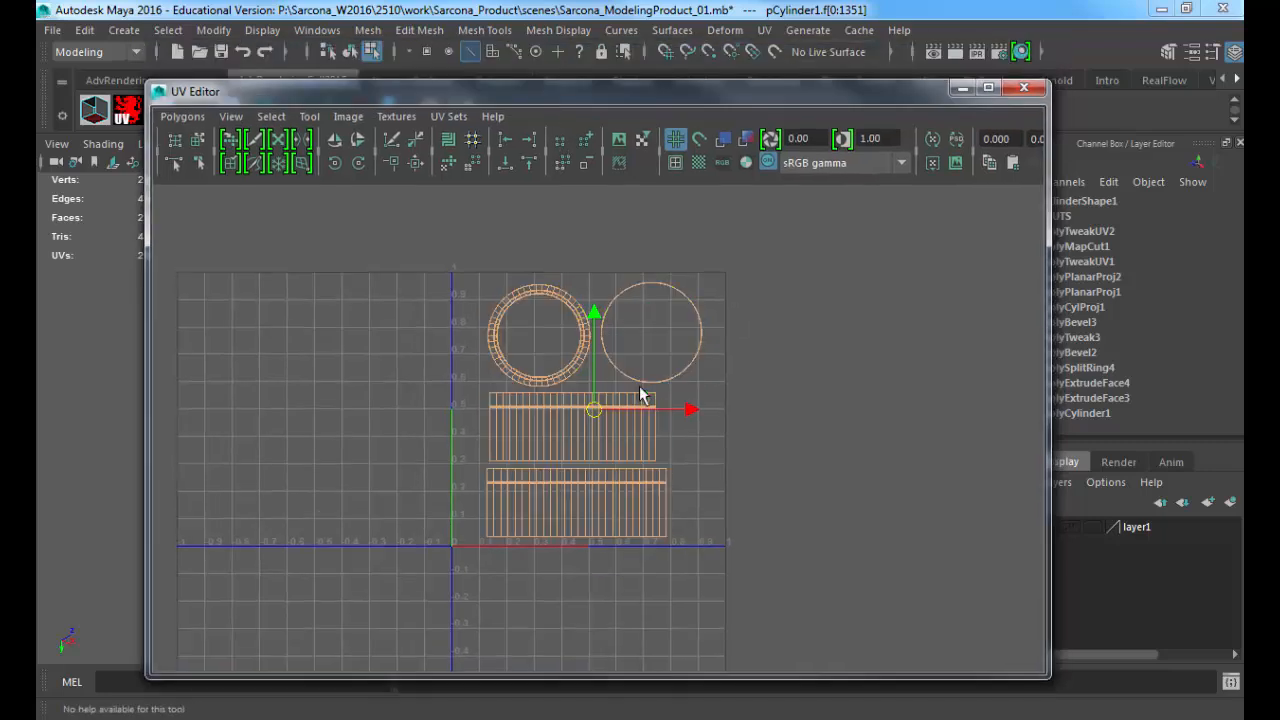
pyautogui.moveTo(496, 92); pyautogui.dragTo(441, 486)
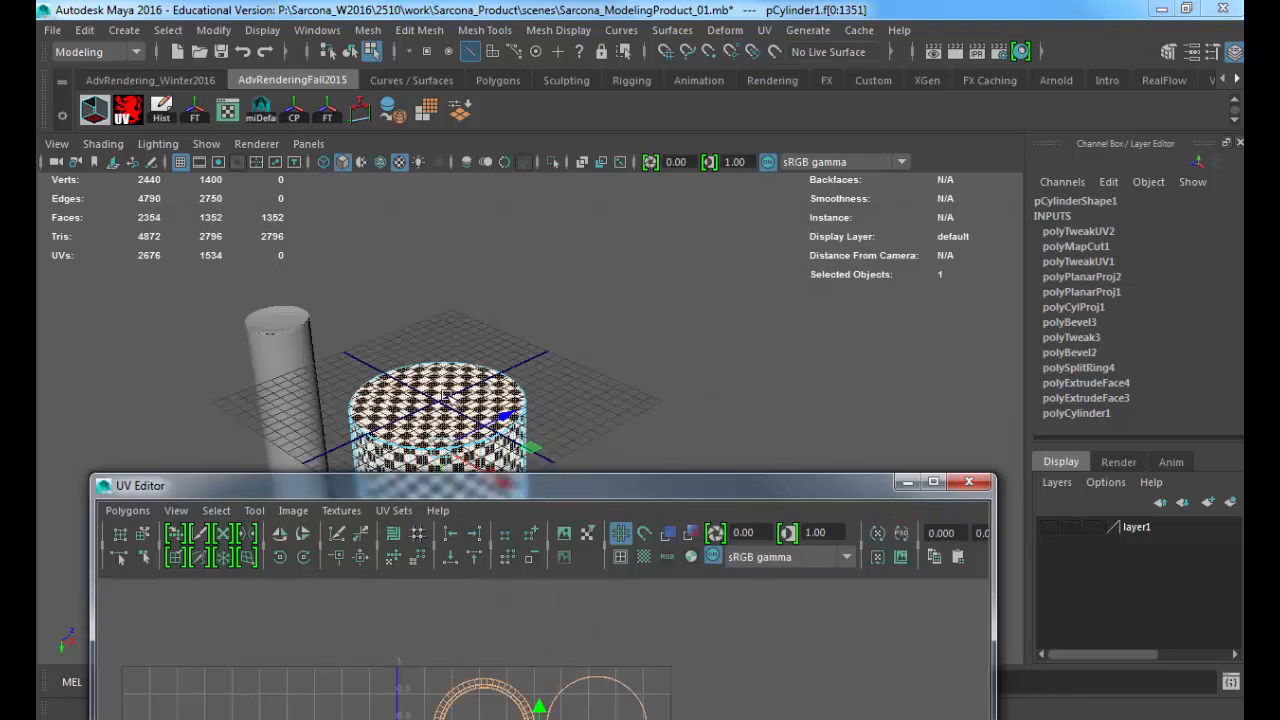
pyautogui.moveTo(441, 388); pyautogui.dragTo(508, 317, button='right')
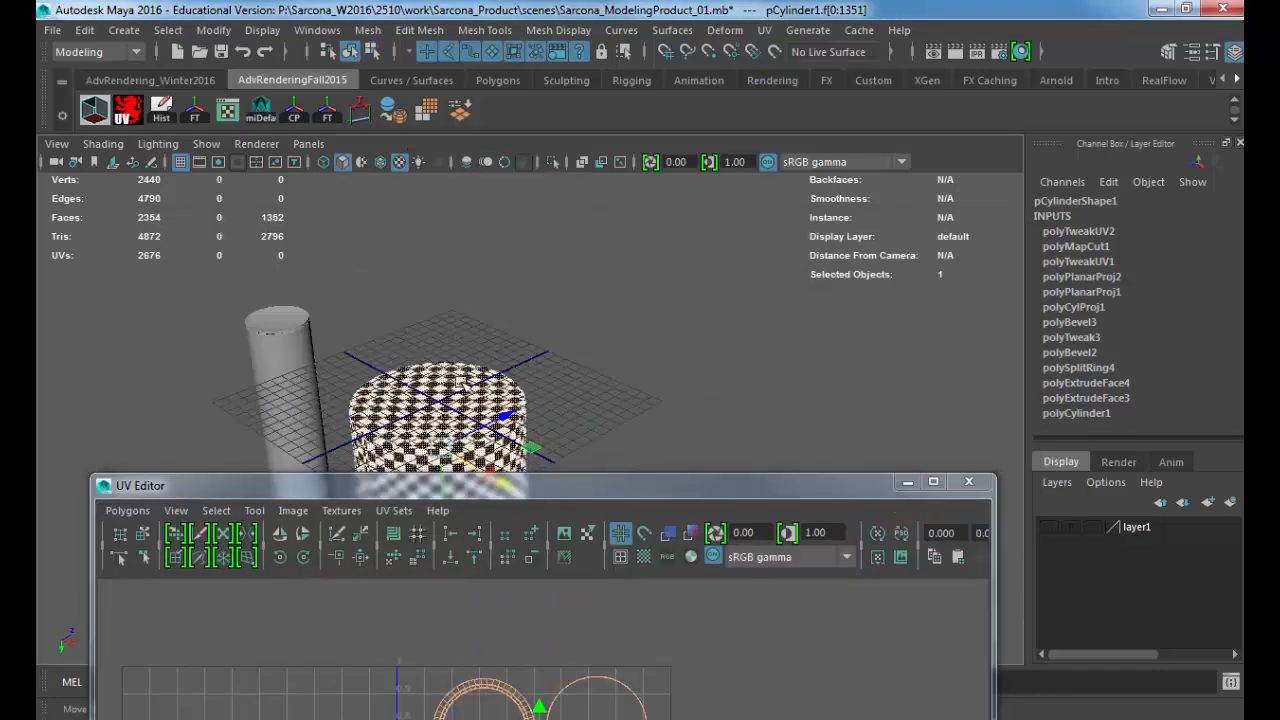
pyautogui.click(457, 421)
pyautogui.press('f')
pyautogui.keyDown('alt'); pyautogui.moveTo(706, 258); pyautogui.dragTo(739, 57); pyautogui.keyUp('alt')
# Step: Start a UV Snapshot of the container and set the image size to 4096 by 4096
pyautogui.click(376, 82)
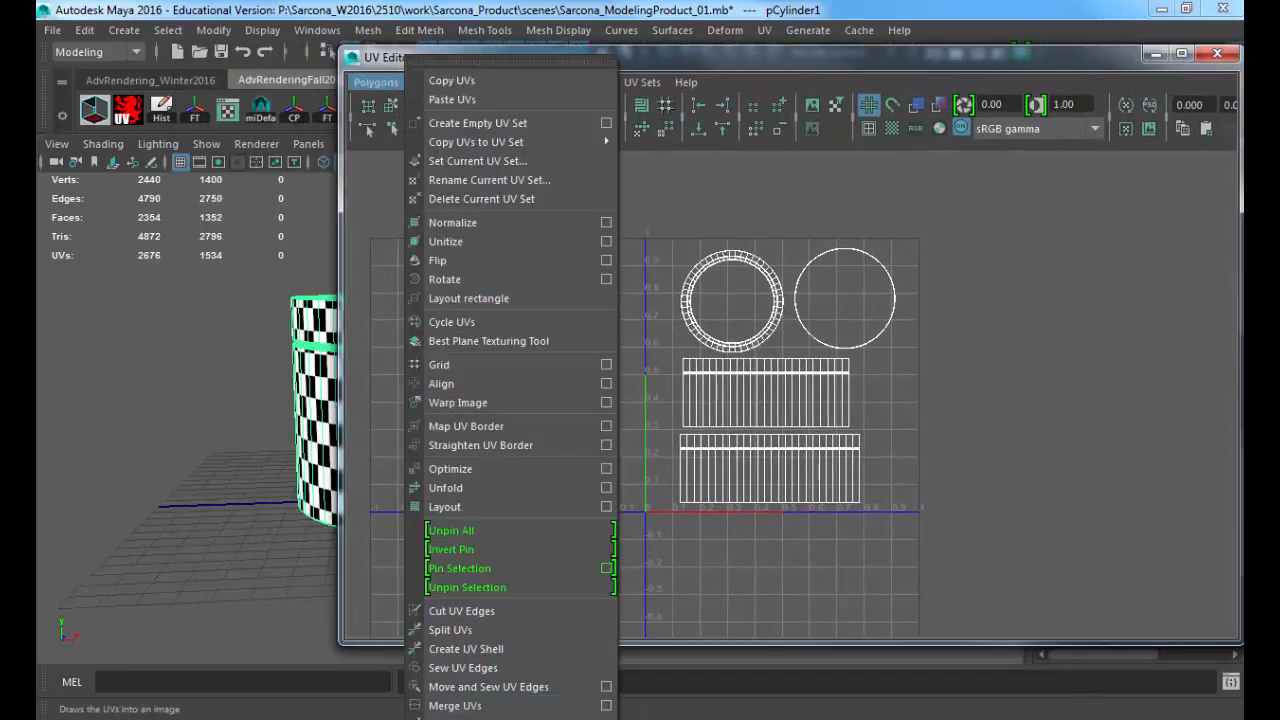
pyautogui.click(460, 718)
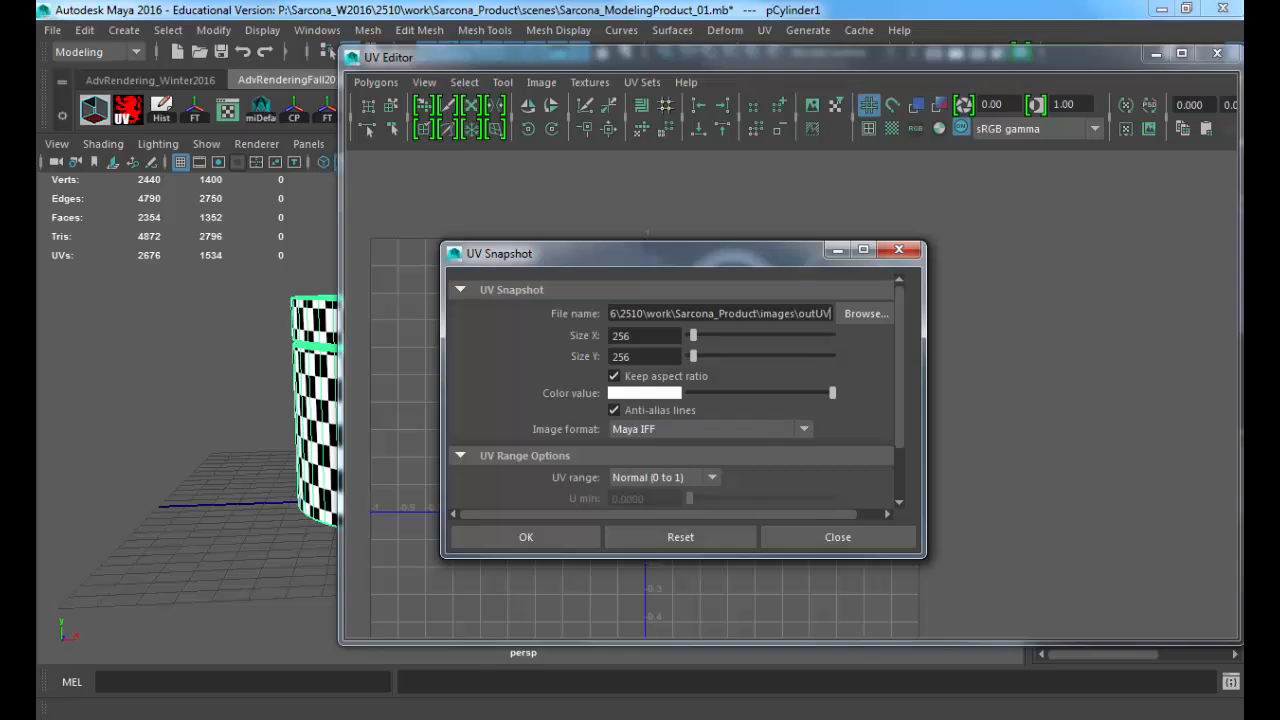
pyautogui.moveTo(640, 336); pyautogui.dragTo(603, 336)
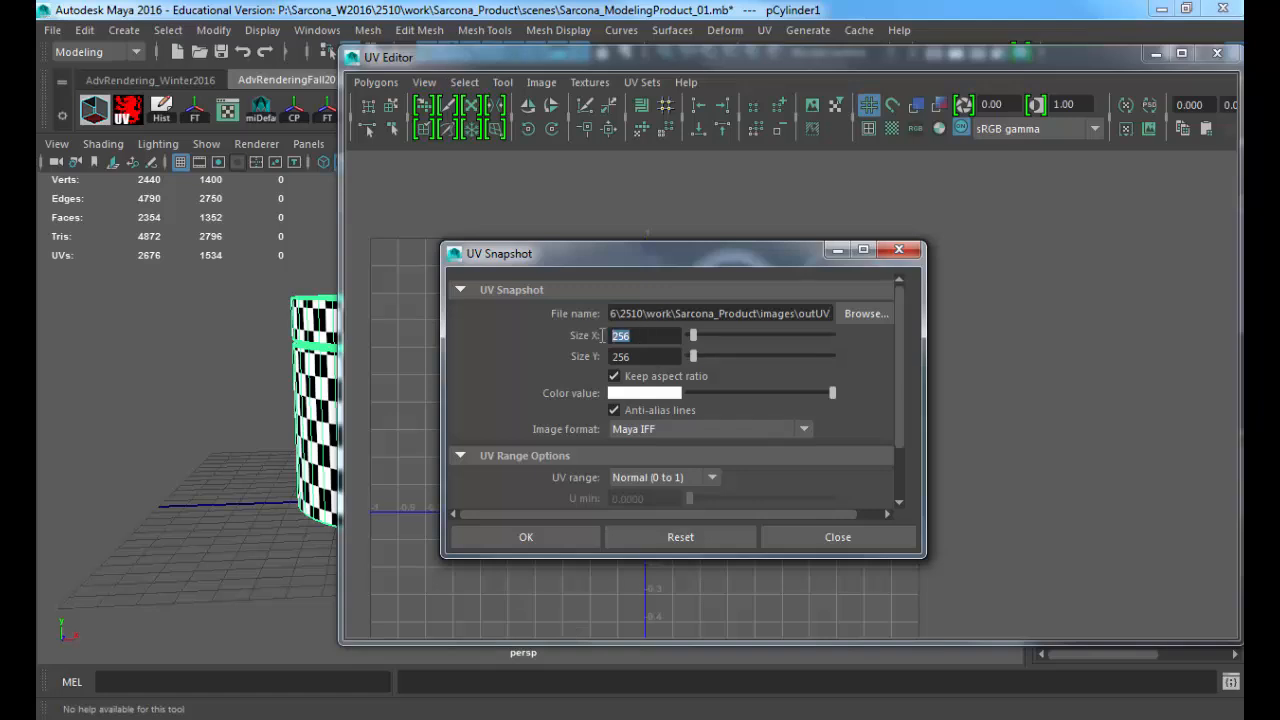
pyautogui.write('4096')
pyautogui.press('Tab')
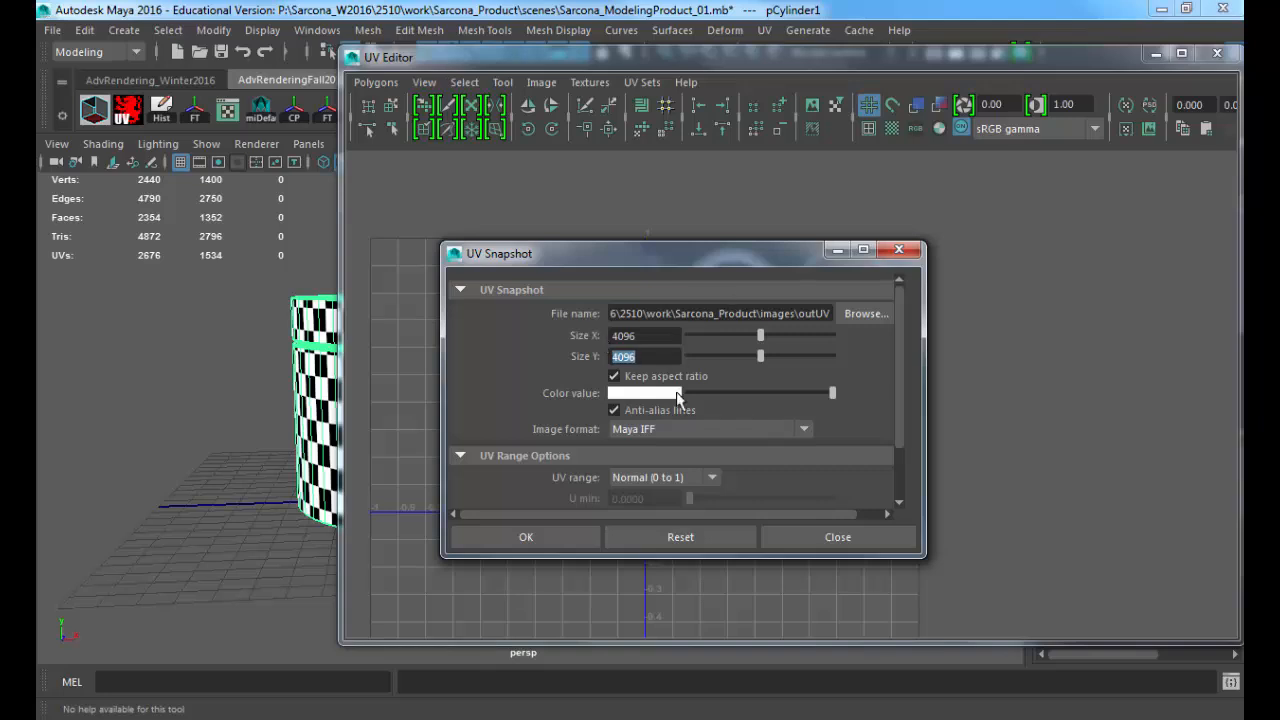
# Step: Set the snapshot's image format to TIFF and save the UV layout as outUV in the project's images folder
pyautogui.click(650, 430)
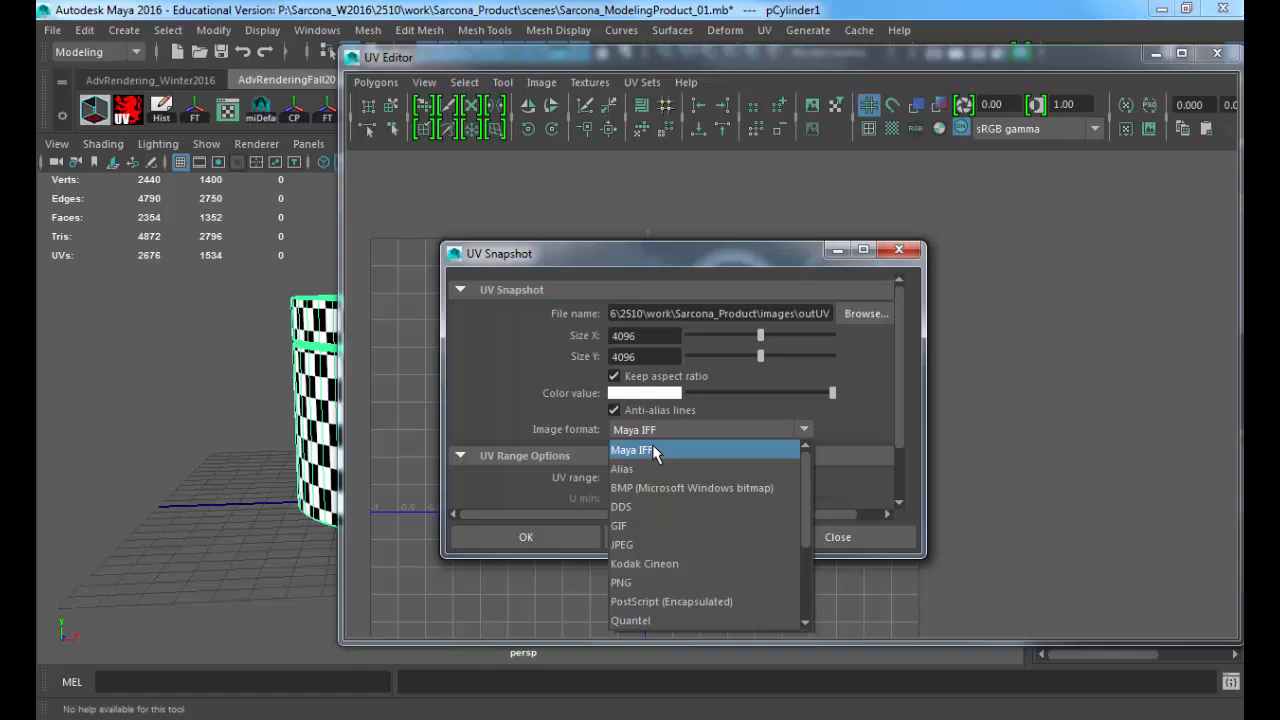
pyautogui.click(652, 449)
pyautogui.click(655, 430)
pyautogui.scroll(-3, 655, 562)
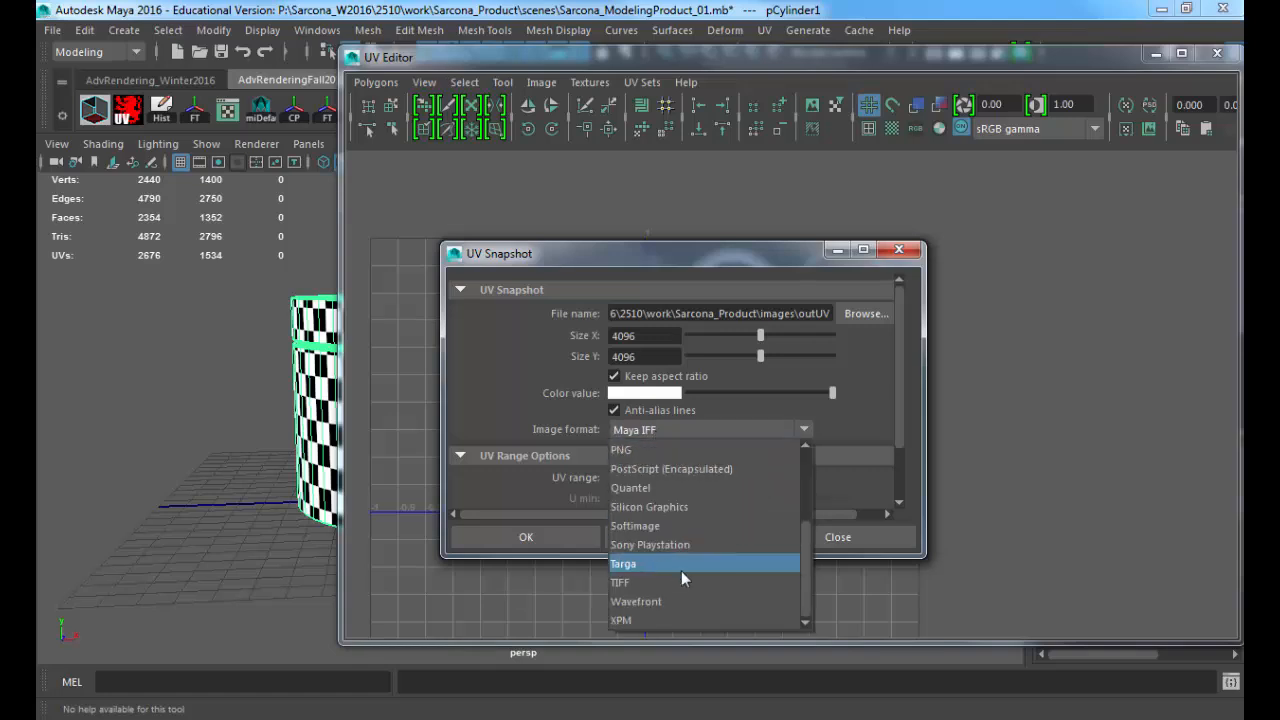
pyautogui.click(638, 583)
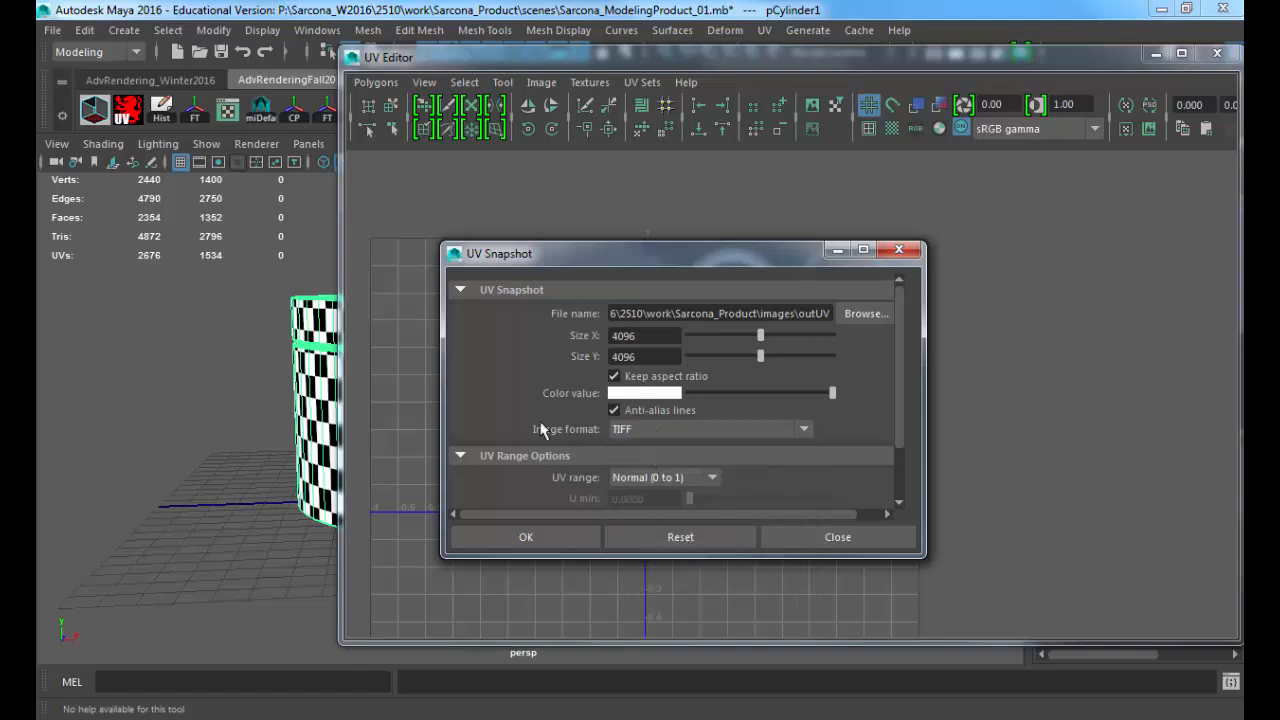
pyautogui.click(489, 535)
# Step: Launch Adobe Photoshop CC 2015 and close Maya's UV Editor while it loads
pyautogui.press('super')
pyautogui.write('photo')
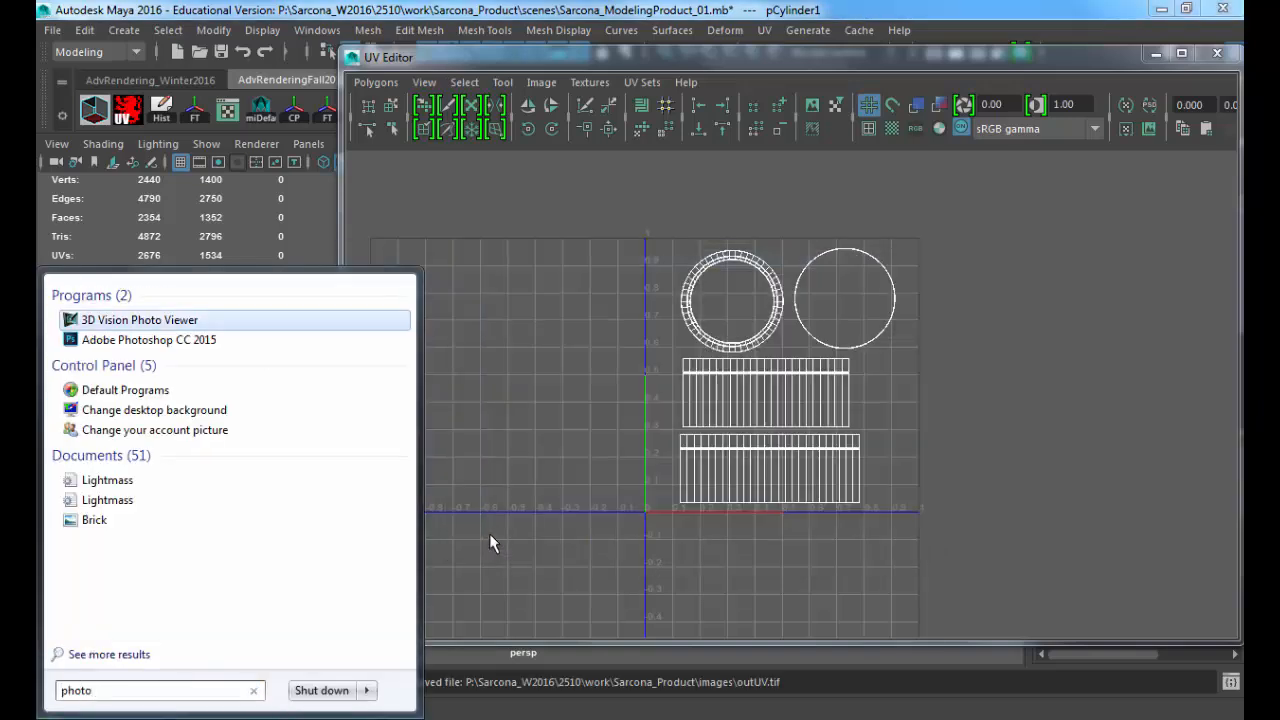
pyautogui.press('Down')
pyautogui.press('Return')
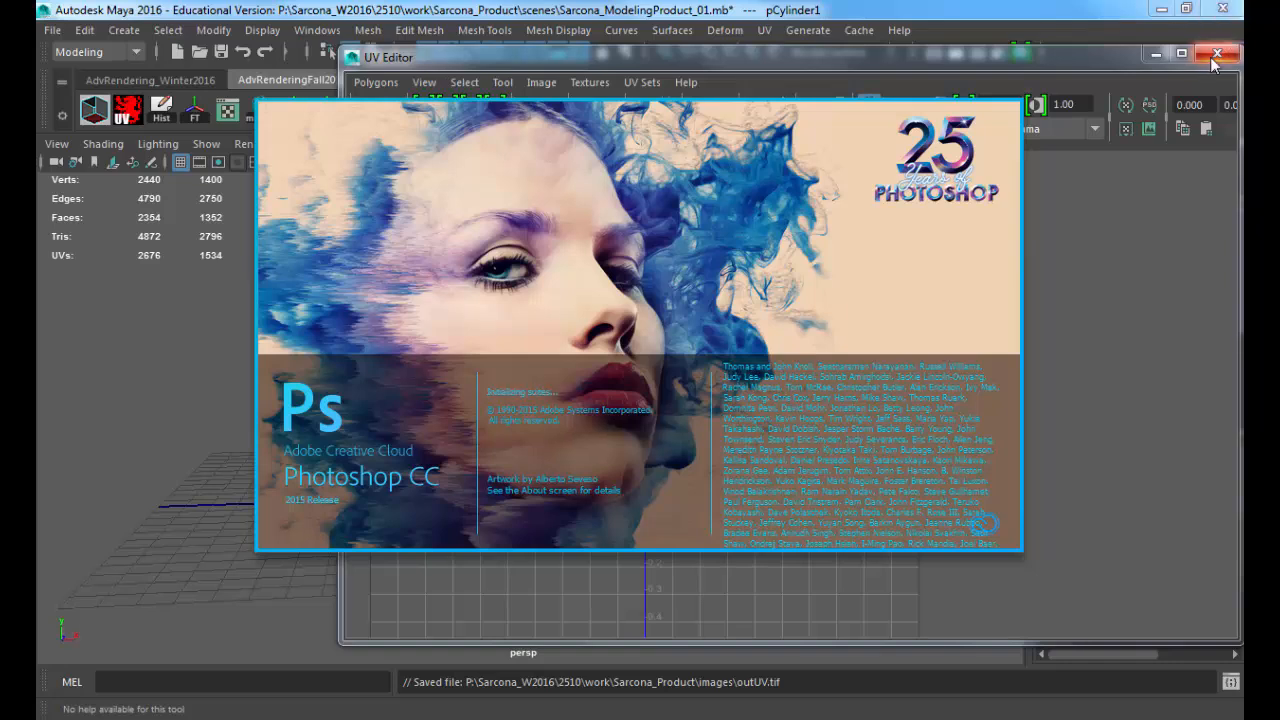
pyautogui.click(1214, 55)
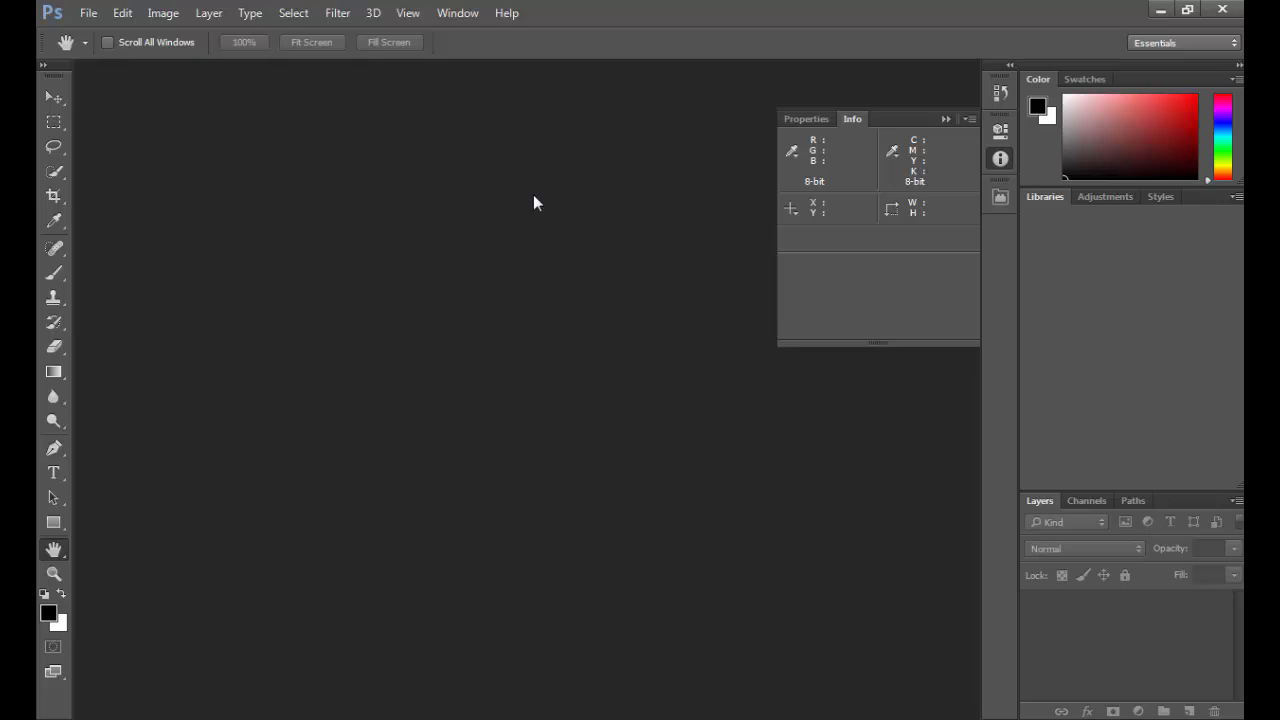
# Step: Open the outUV TIFF from the images folder of the Sarcona_Product project
pyautogui.press('o')
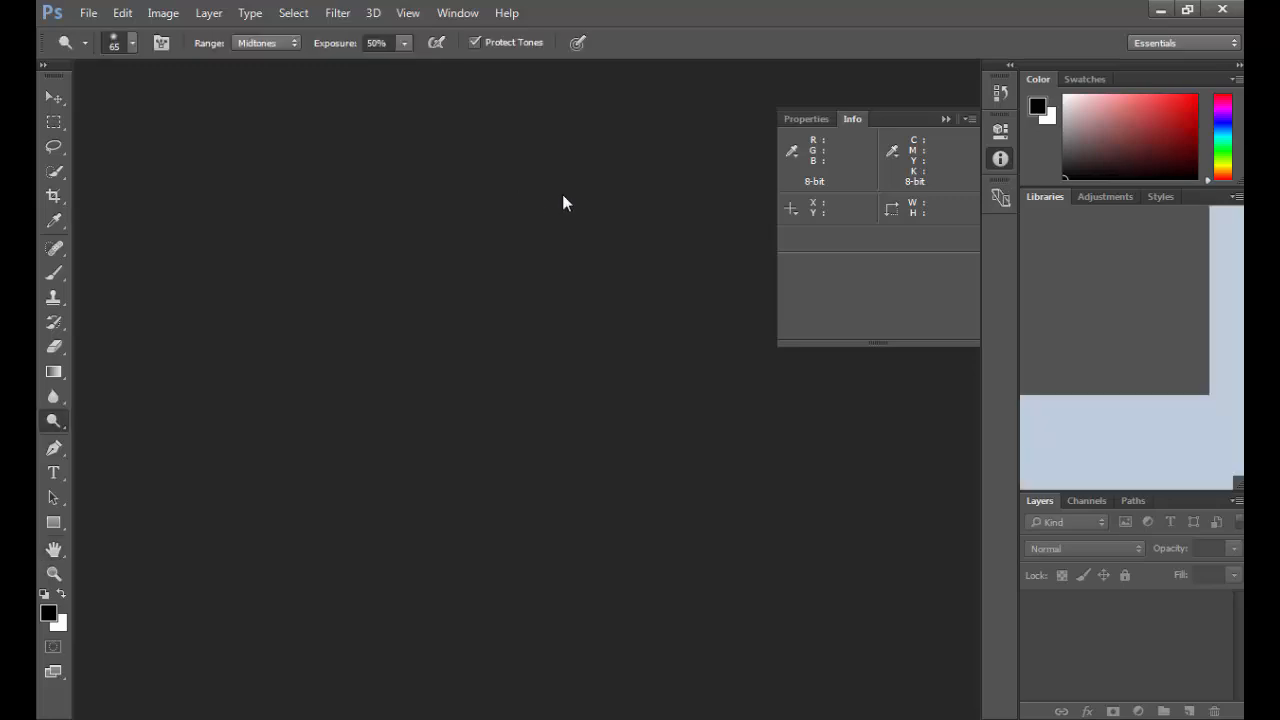
pyautogui.hotkey('ctrl', 'o')
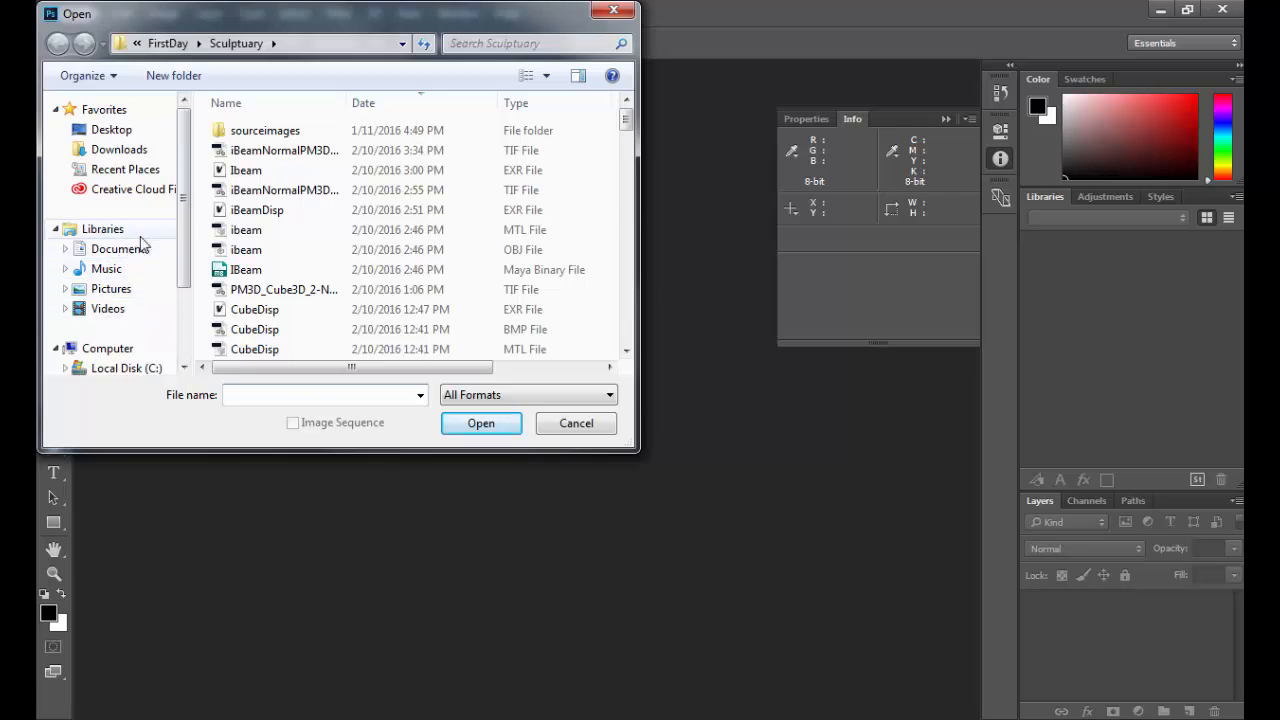
pyautogui.scroll(-2, 177, 335)
pyautogui.click(176, 298)
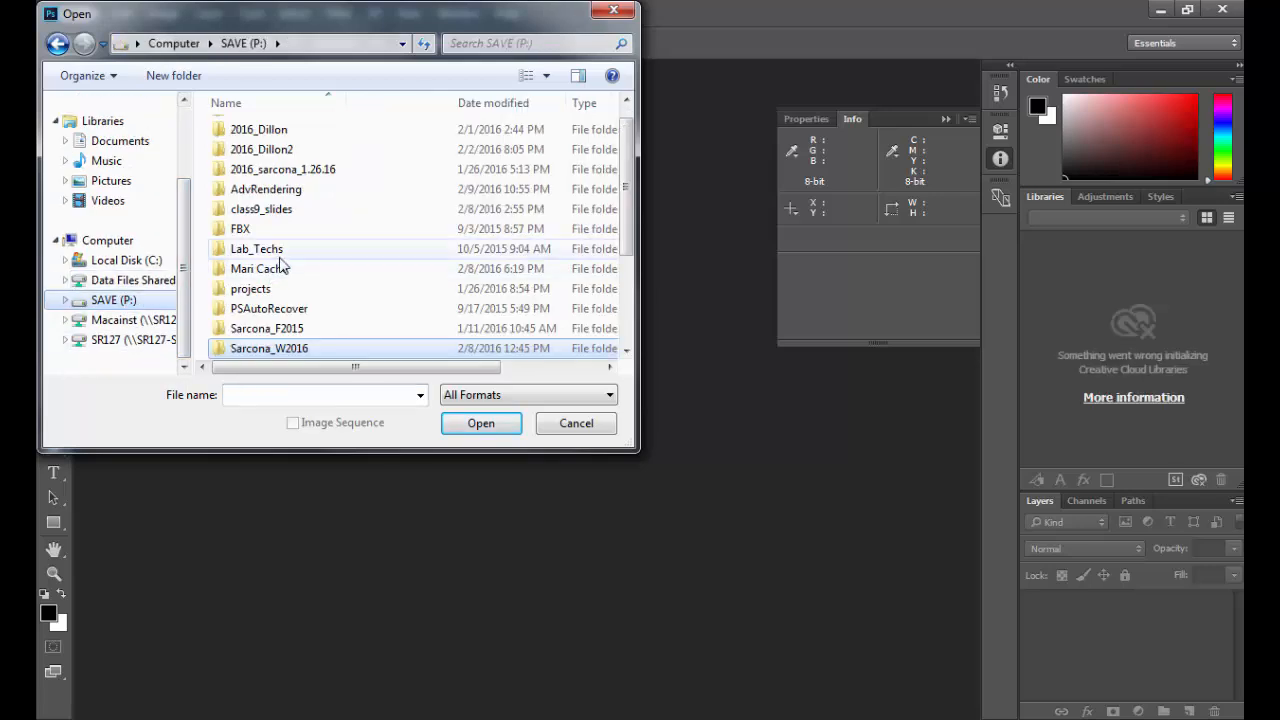
pyautogui.doubleClick(281, 348)
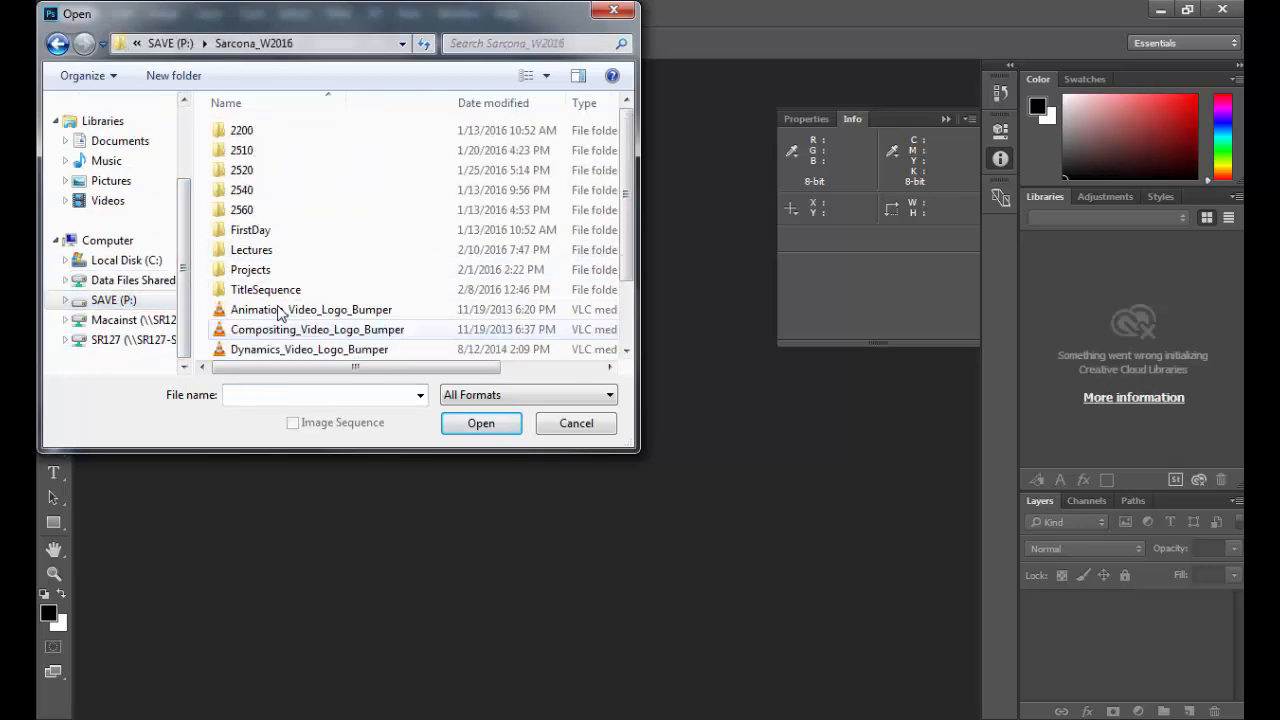
pyautogui.doubleClick(244, 150)
pyautogui.doubleClick(246, 170)
pyautogui.doubleClick(245, 170)
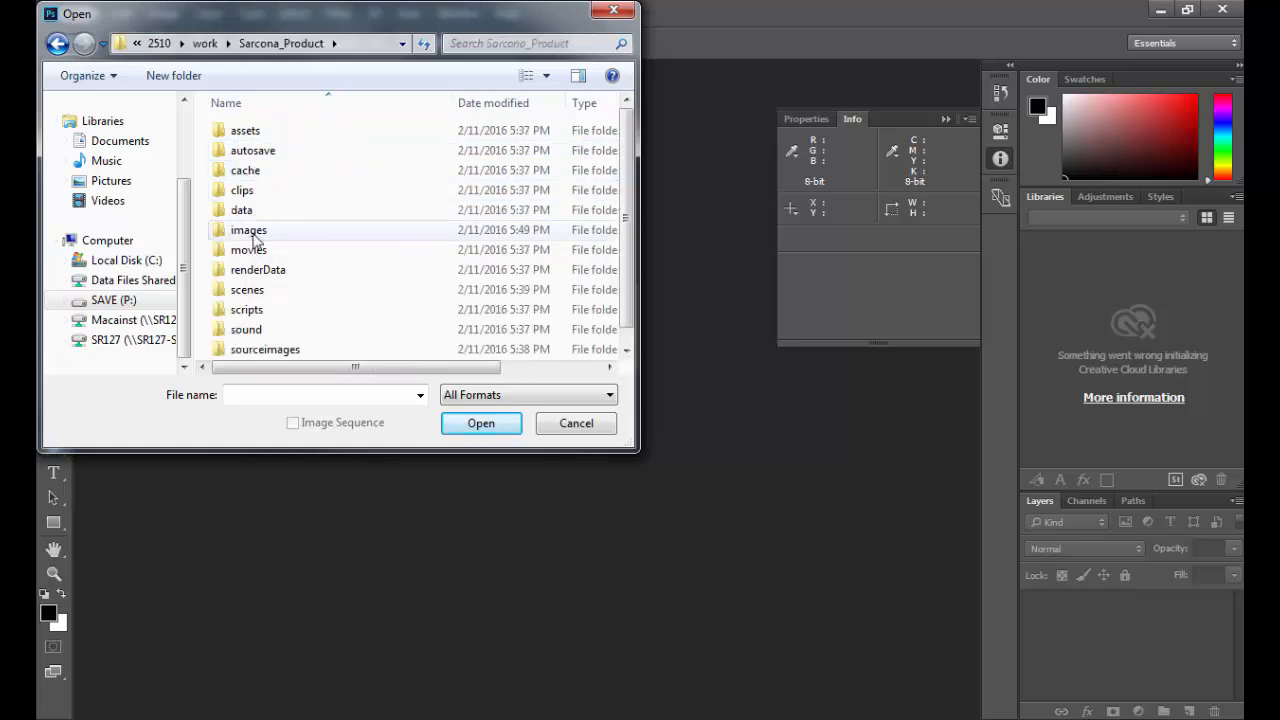
pyautogui.doubleClick(252, 236)
pyautogui.doubleClick(264, 186)
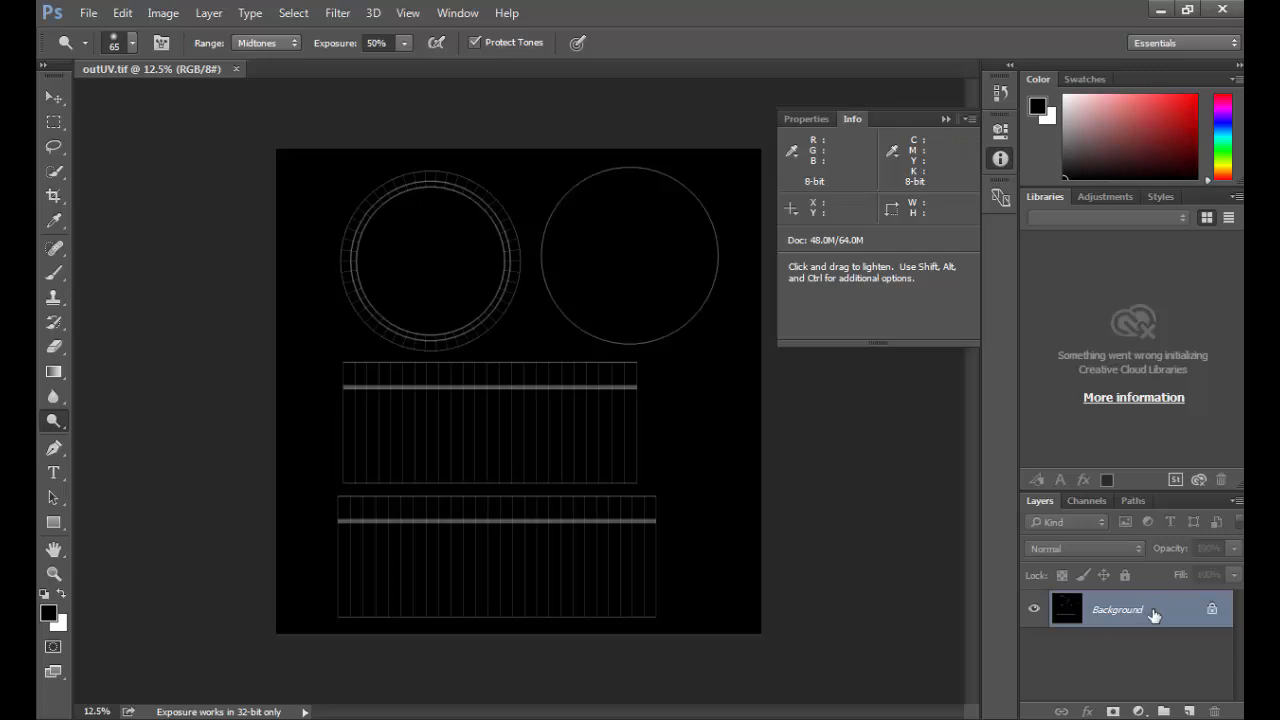
# Step: Brighten the UV lines on the Background layer with Levels, setting the white input level to 58
pyautogui.moveTo(1128, 609); pyautogui.dragTo(1127, 604)
pyautogui.hotkey('ctrl', 'l')
pyautogui.moveTo(1110, 349); pyautogui.dragTo(924, 357)
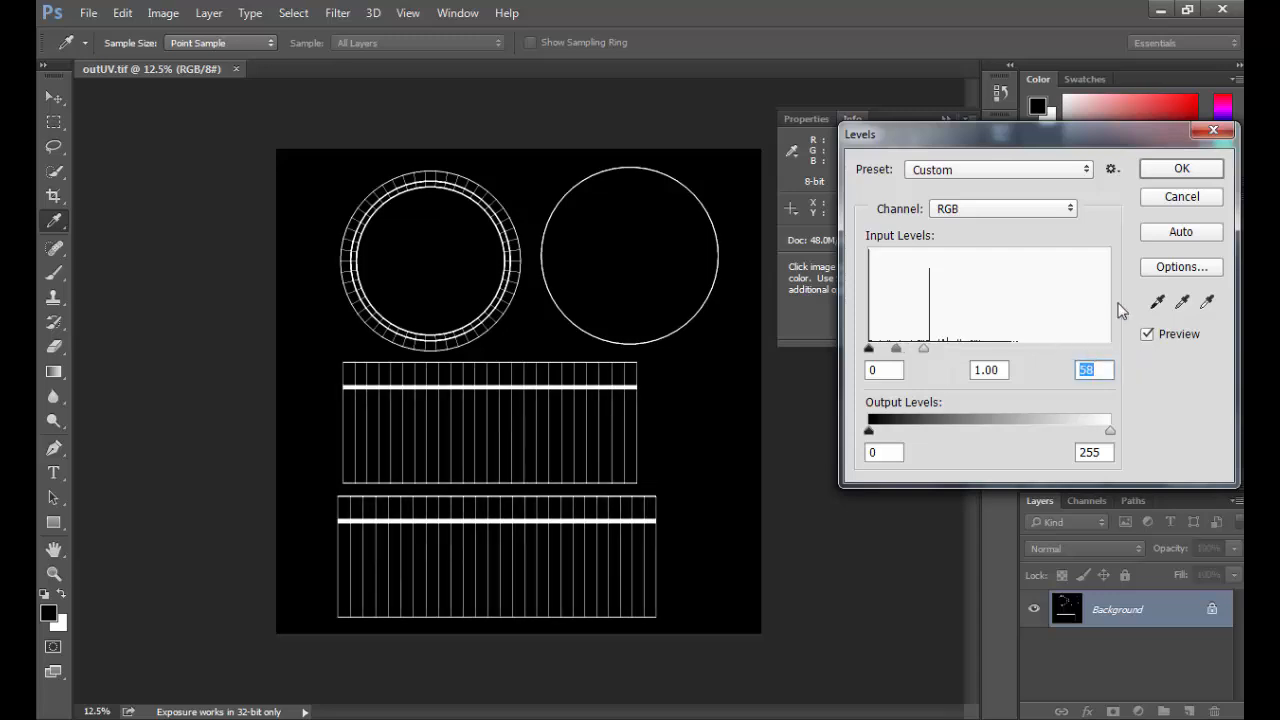
pyautogui.click(1178, 169)
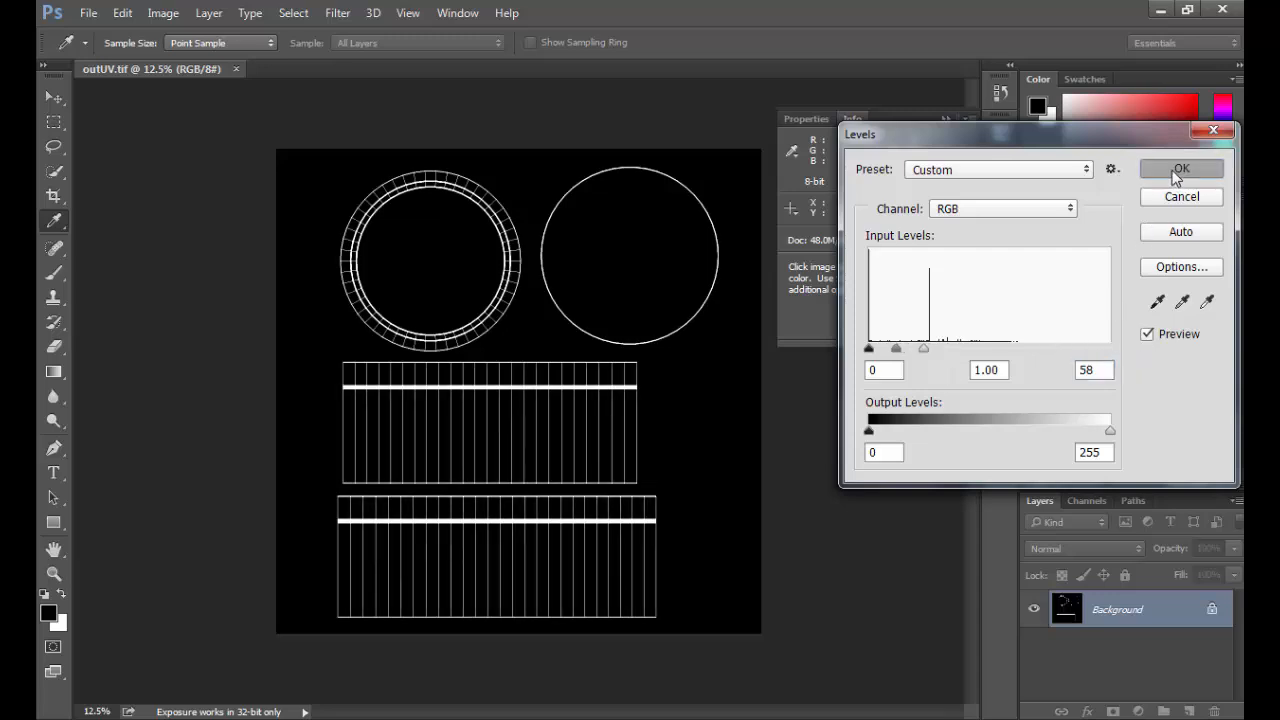
# Step: Apply Levels to the Background layer again with a white input level of 71
pyautogui.press('o')
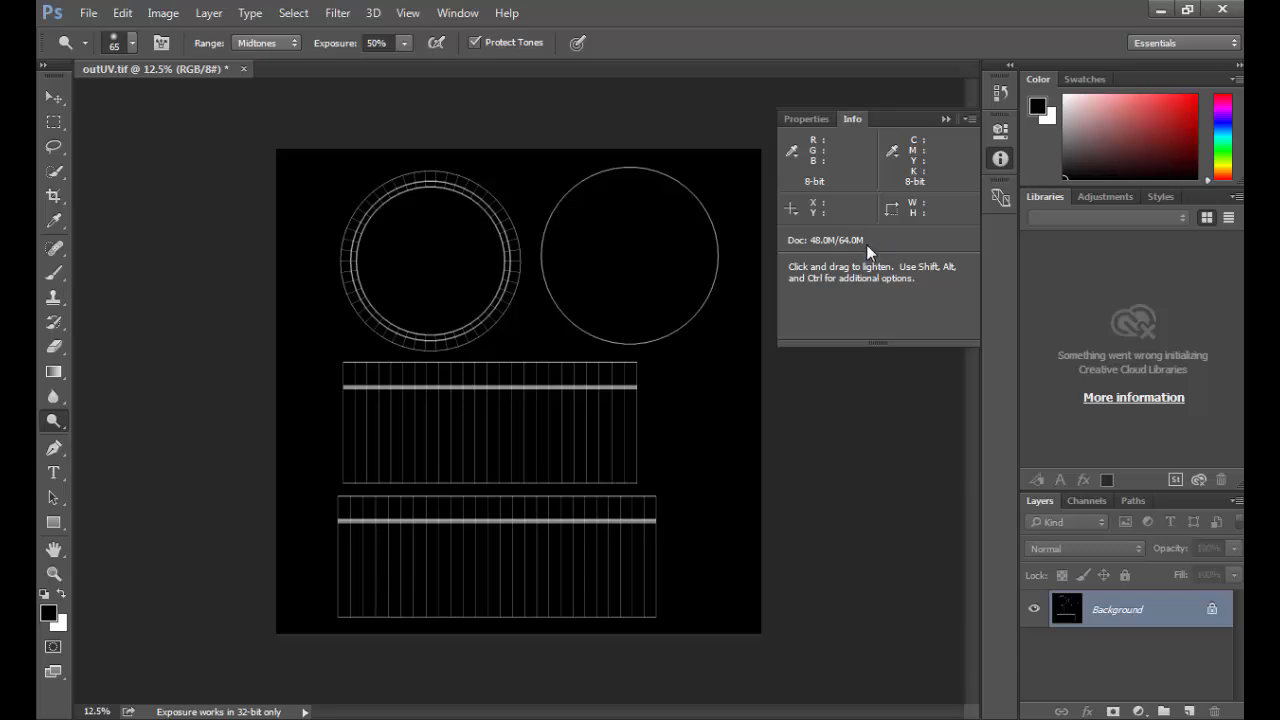
pyautogui.hotkey('ctrl', 'l')
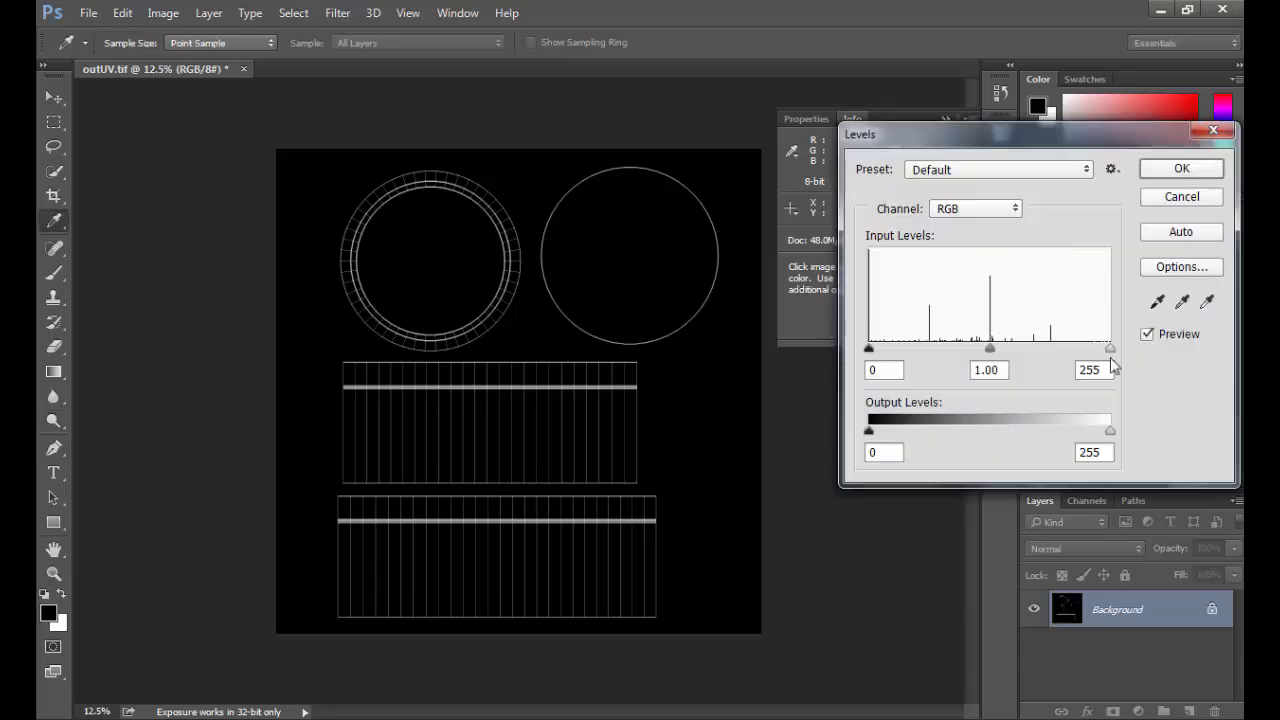
pyautogui.moveTo(1110, 349); pyautogui.dragTo(941, 352)
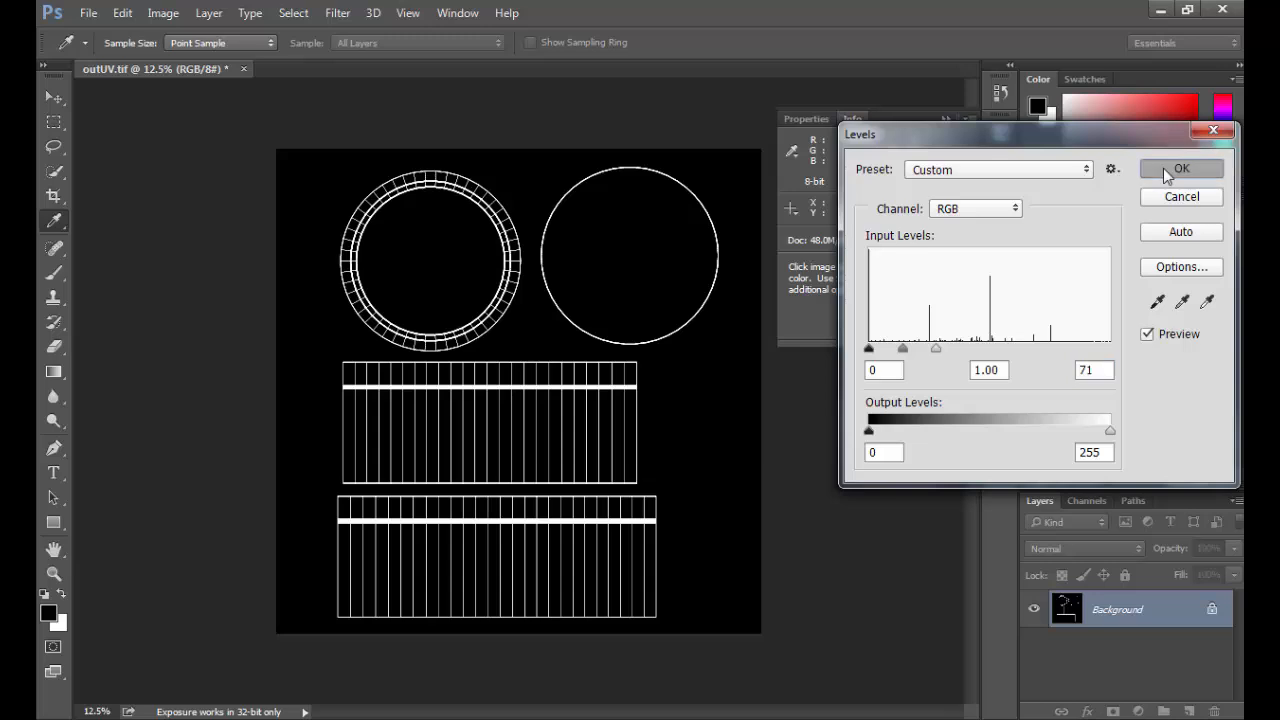
pyautogui.click(1165, 170)
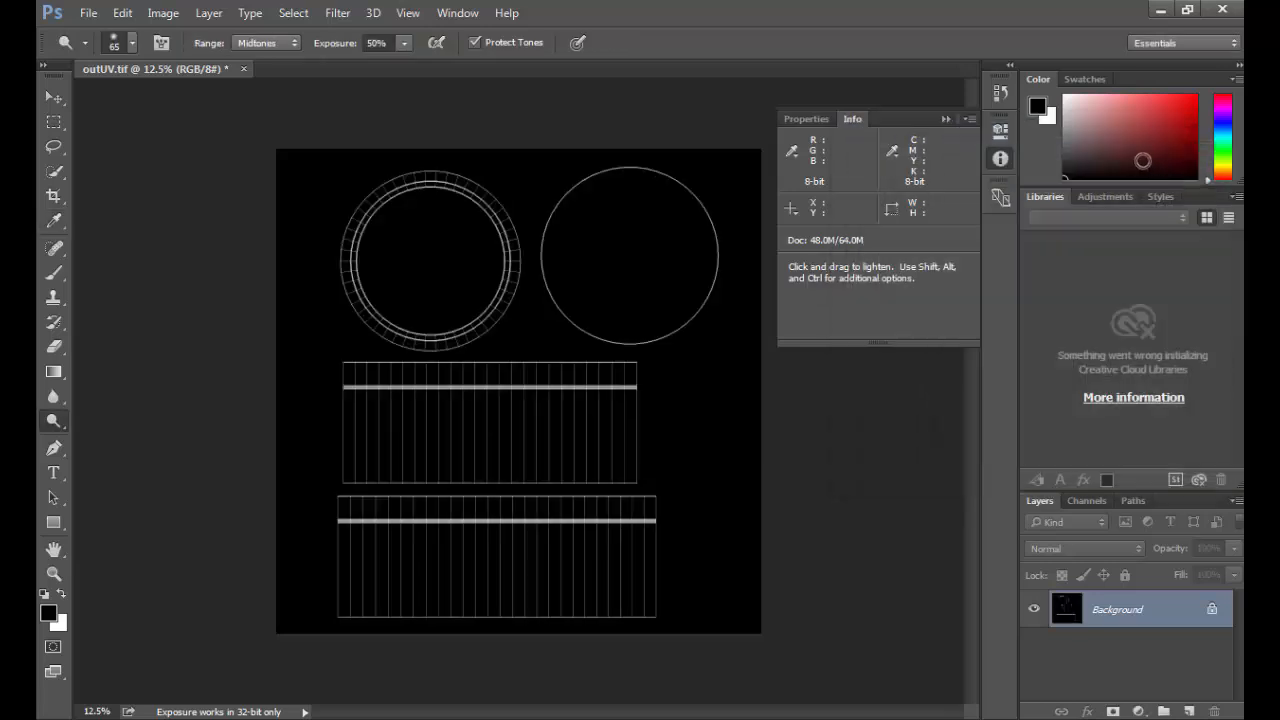
pyautogui.hotkey('ctrl', 'l')
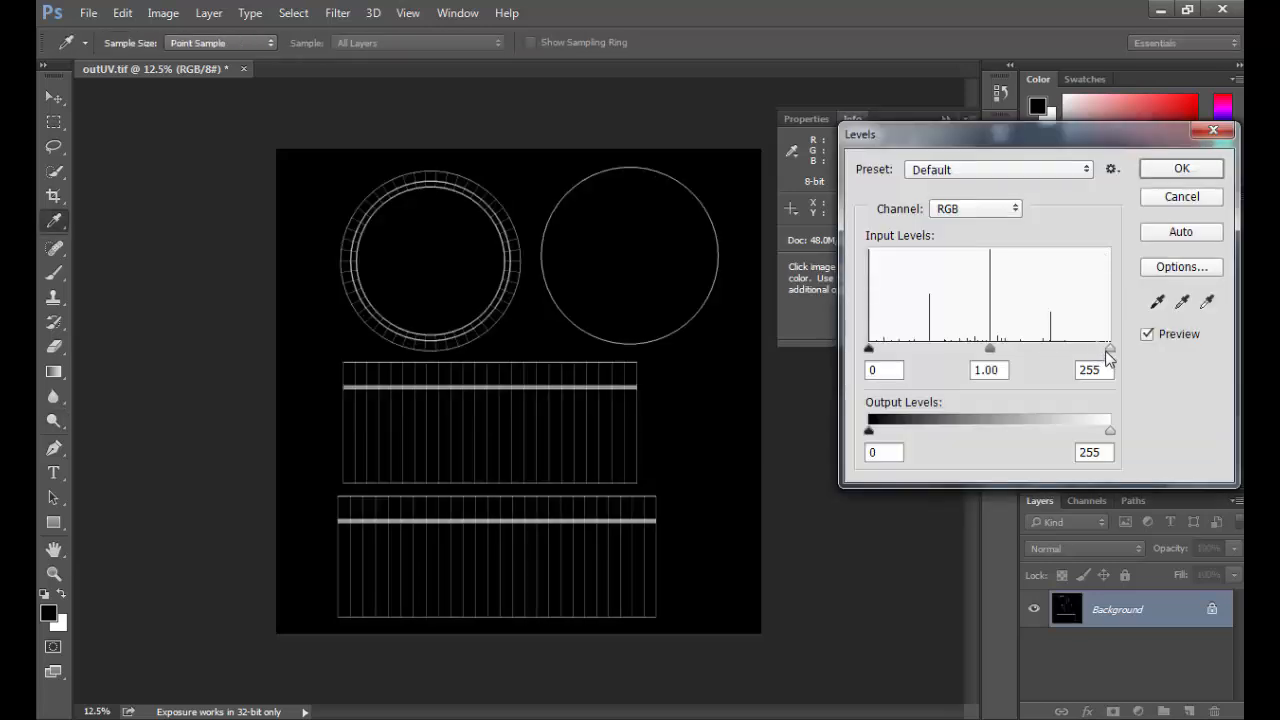
pyautogui.moveTo(1108, 352); pyautogui.dragTo(910, 352)
pyautogui.press('Escape')
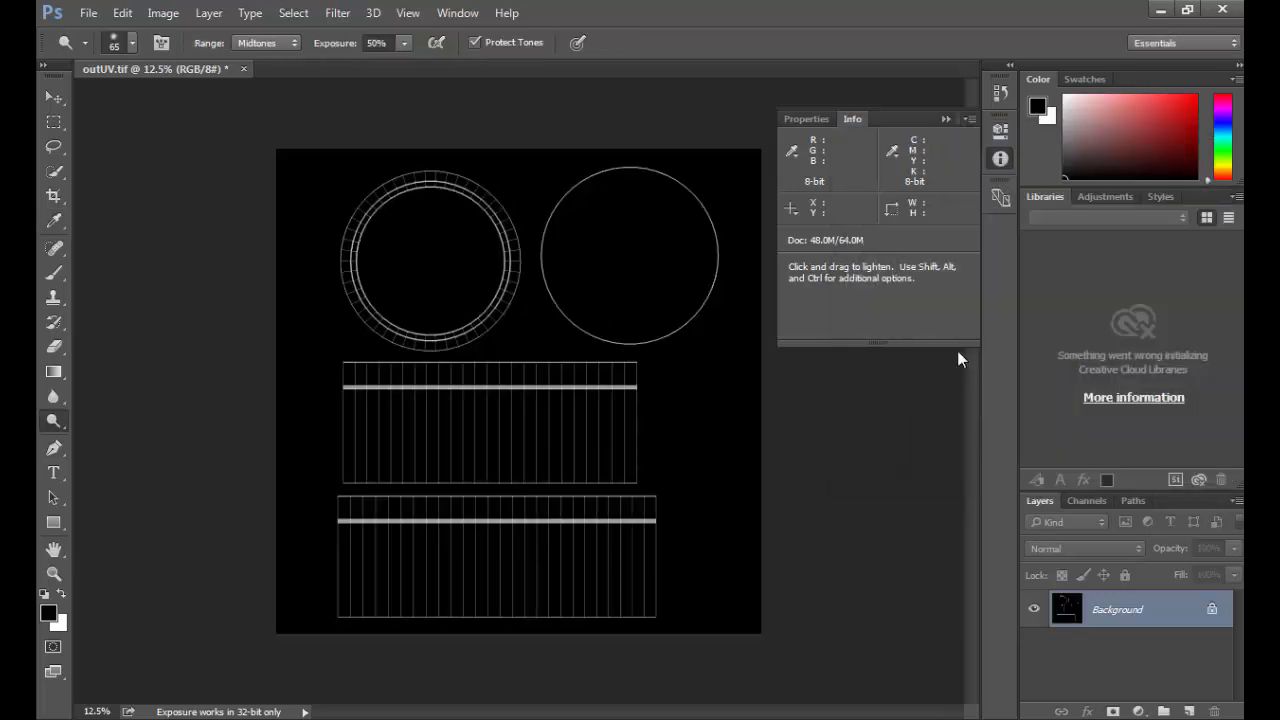
# Step: Unlock the Background into a regular layer and try brightening its UV lines directly with Levels
pyautogui.click(1211, 609)
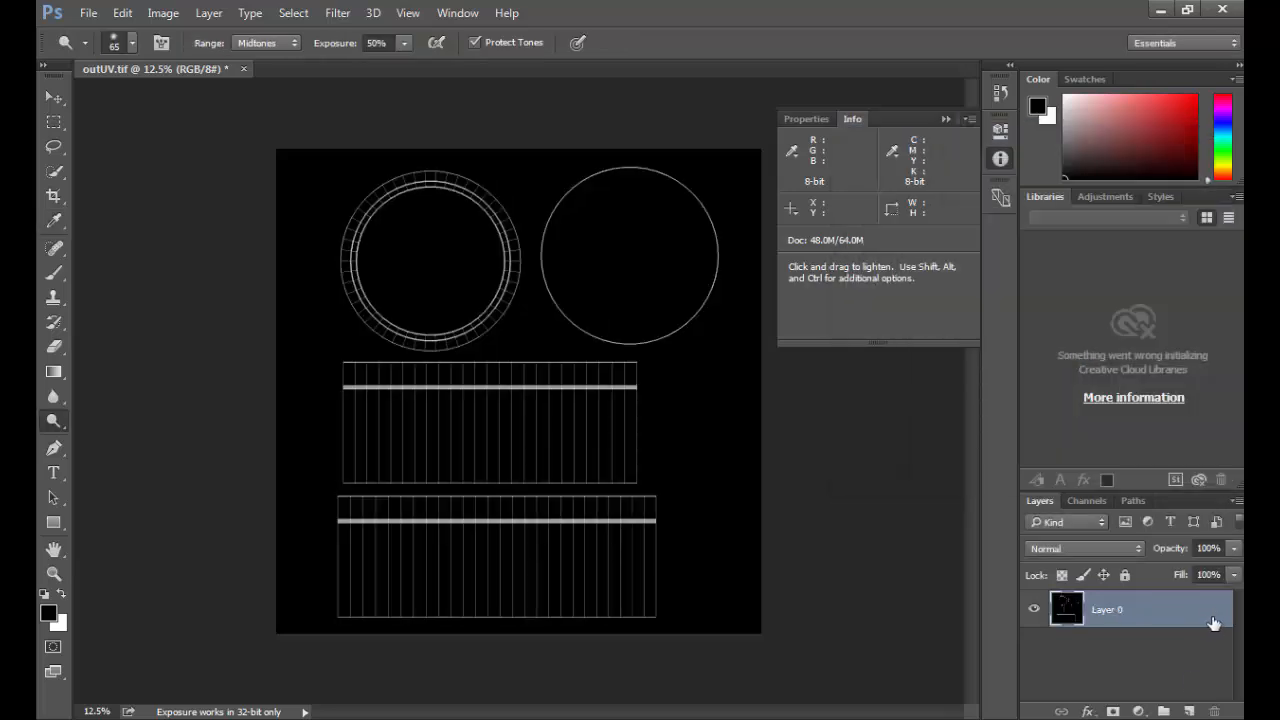
pyautogui.doubleClick(1212, 617)
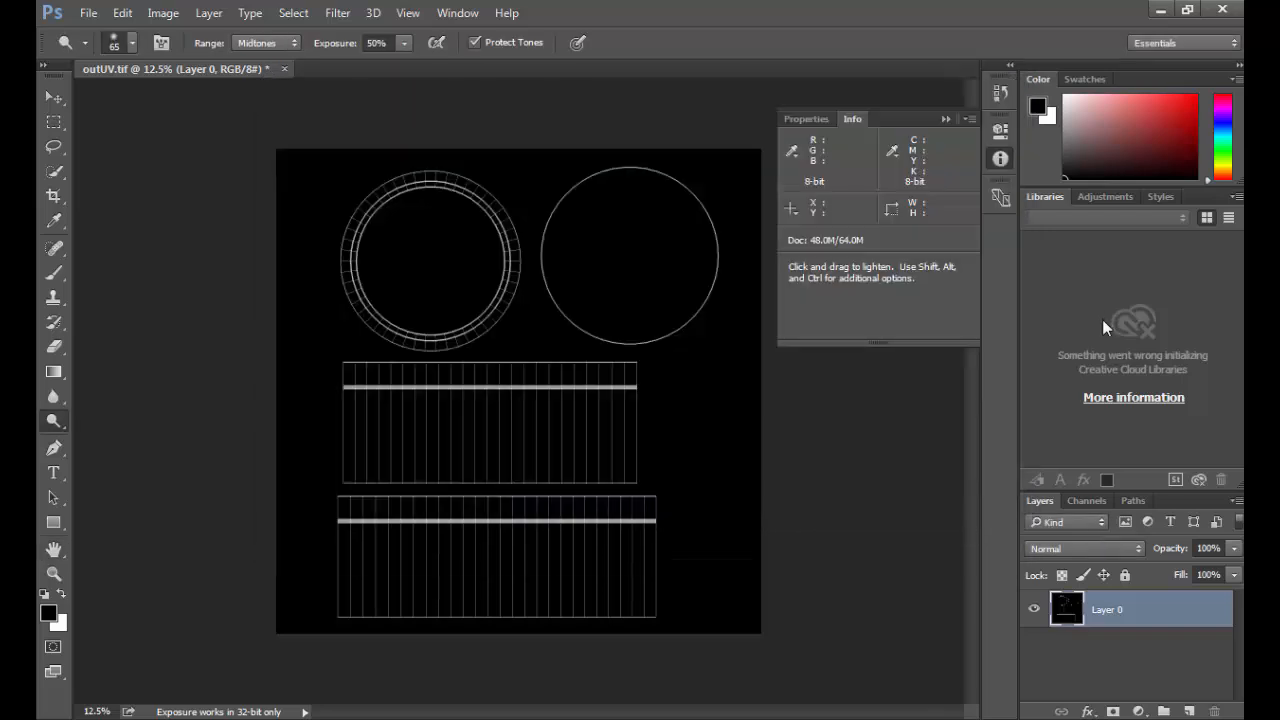
pyautogui.hotkey('ctrl', 'l')
pyautogui.moveTo(1109, 349); pyautogui.dragTo(950, 354)
# Step: Add a Levels adjustment layer that strongly lowers the white input level, and collapse its properties
pyautogui.click(1138, 711)
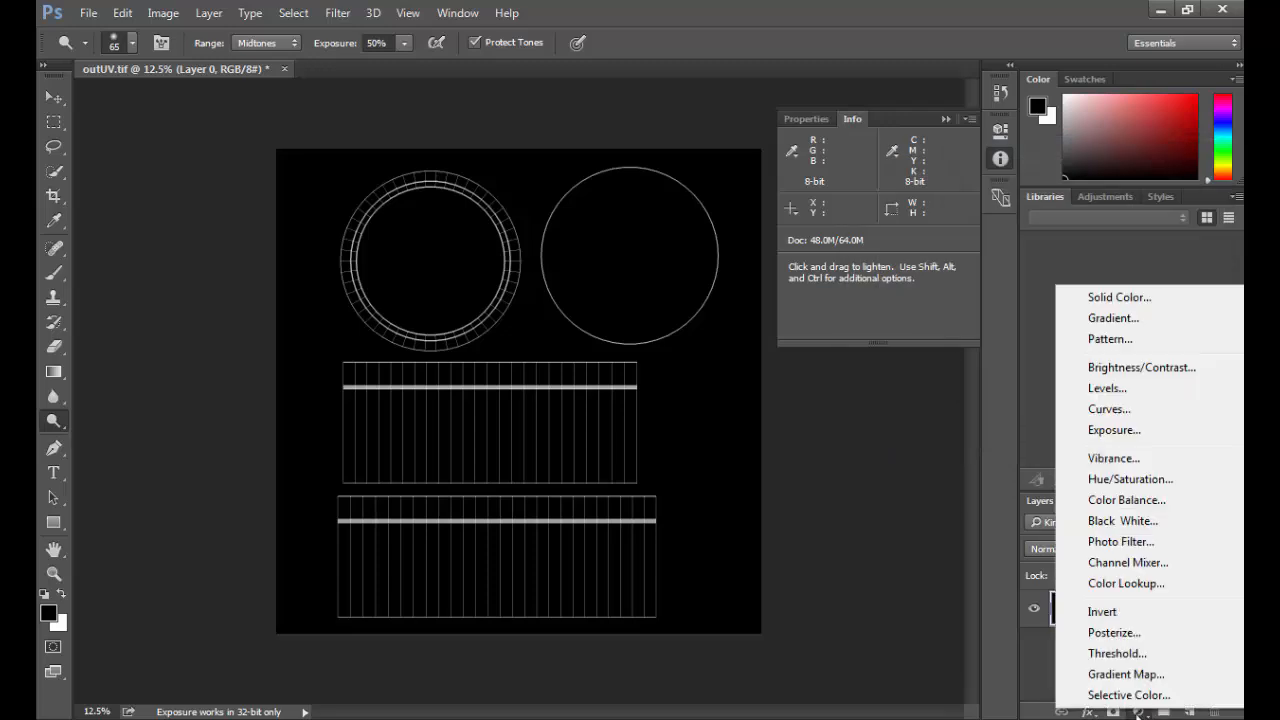
pyautogui.click(1120, 391)
pyautogui.moveTo(928, 309); pyautogui.dragTo(849, 308)
pyautogui.click(945, 119)
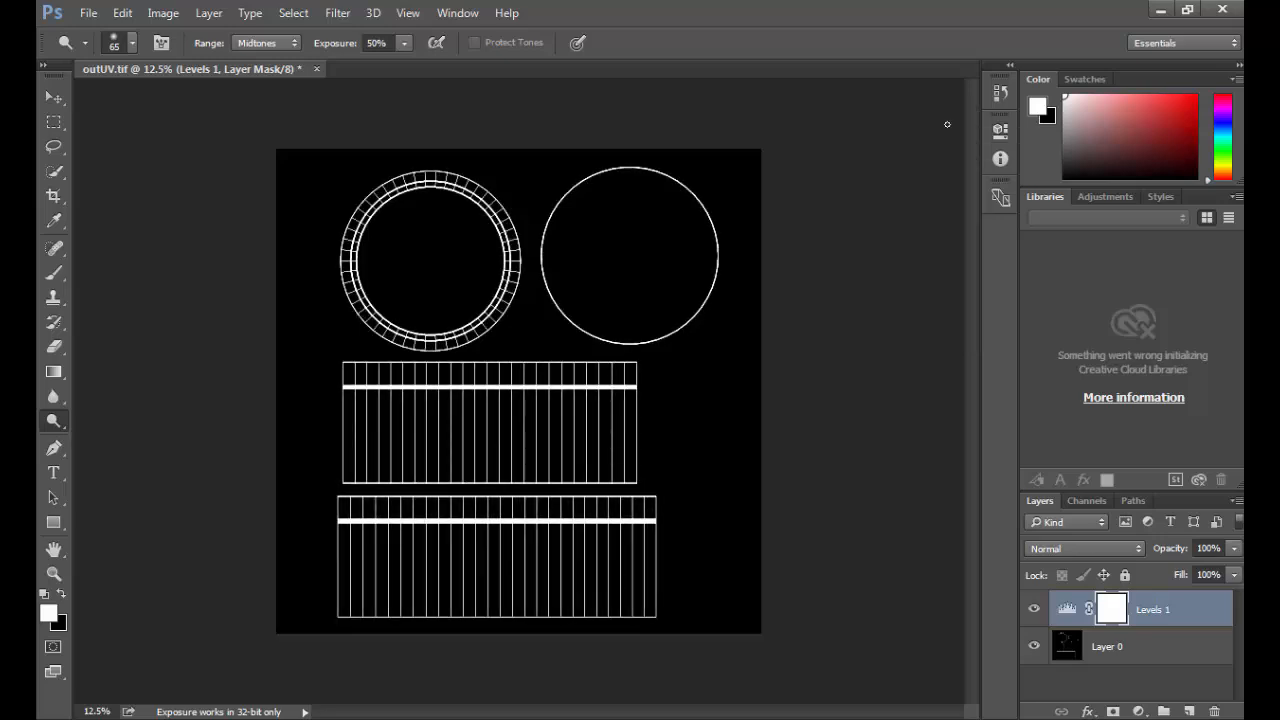
# Step: Try merging the Levels adjustment layer with the UV layer, undo the merge, and deselect both layers
pyautogui.keyDown('shift'); pyautogui.click(1151, 647); pyautogui.keyUp('shift')
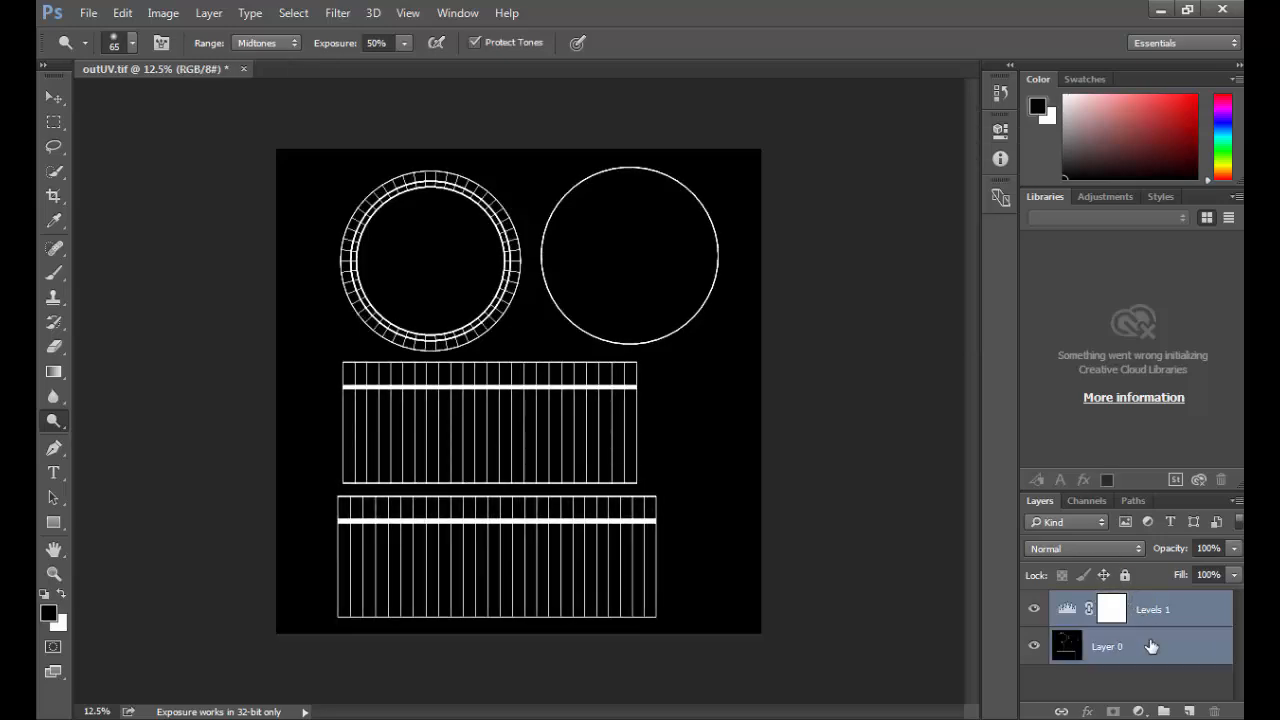
pyautogui.hotkey('ctrl', 'e')
pyautogui.hotkey('ctrl', 'z')
pyautogui.click(1112, 680)
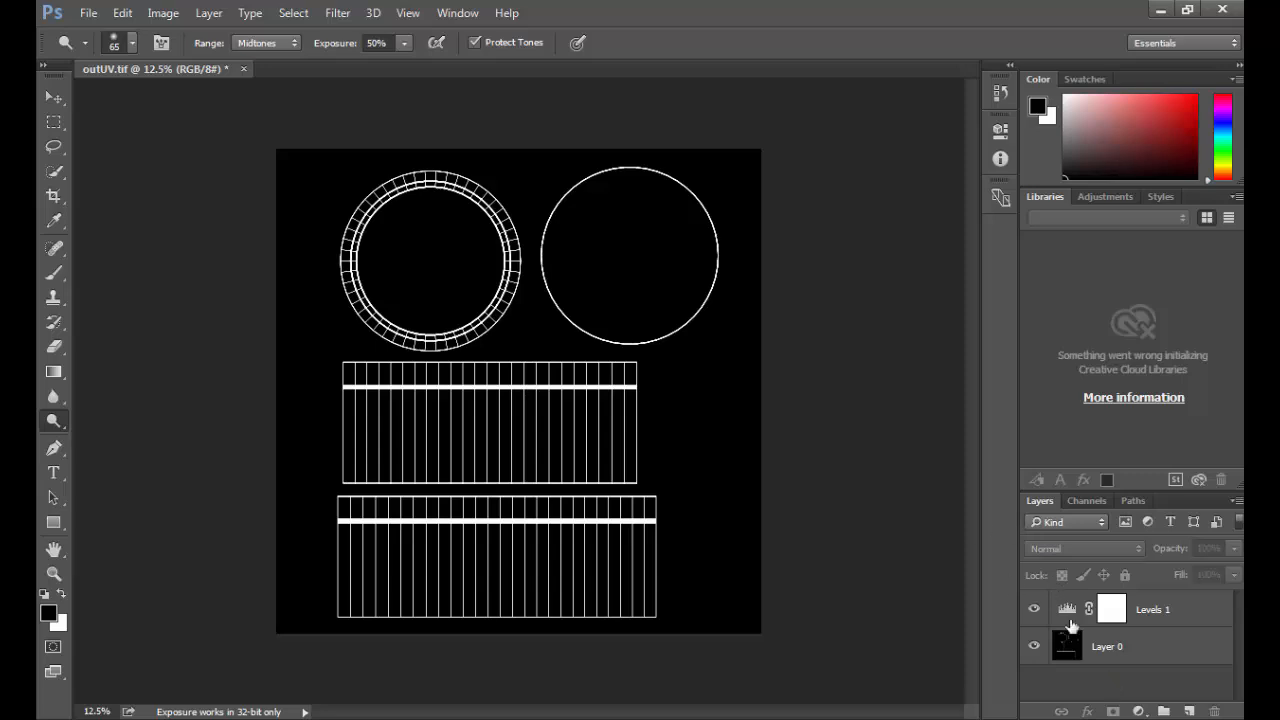
# Step: Fill a rectangular selection inside the lowest UV strip with purple on a new layer, moving the Layers panel into its own column
pyautogui.click(54, 122)
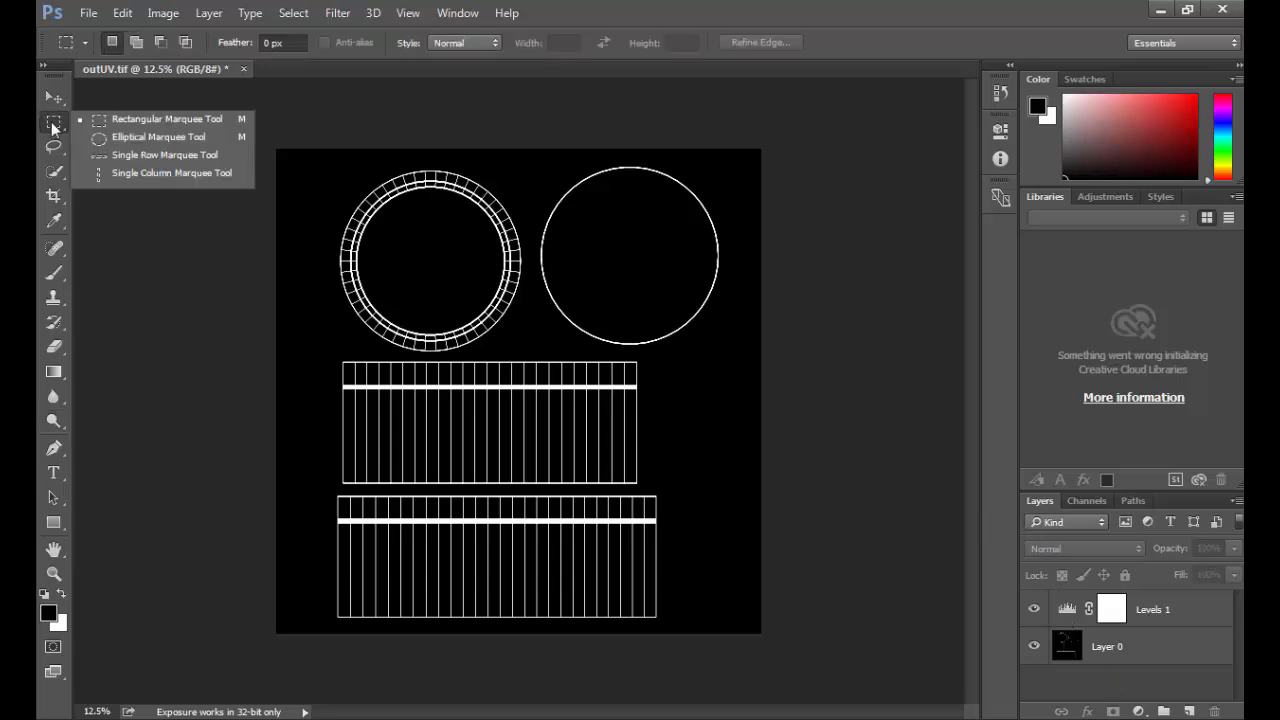
pyautogui.click(104, 122)
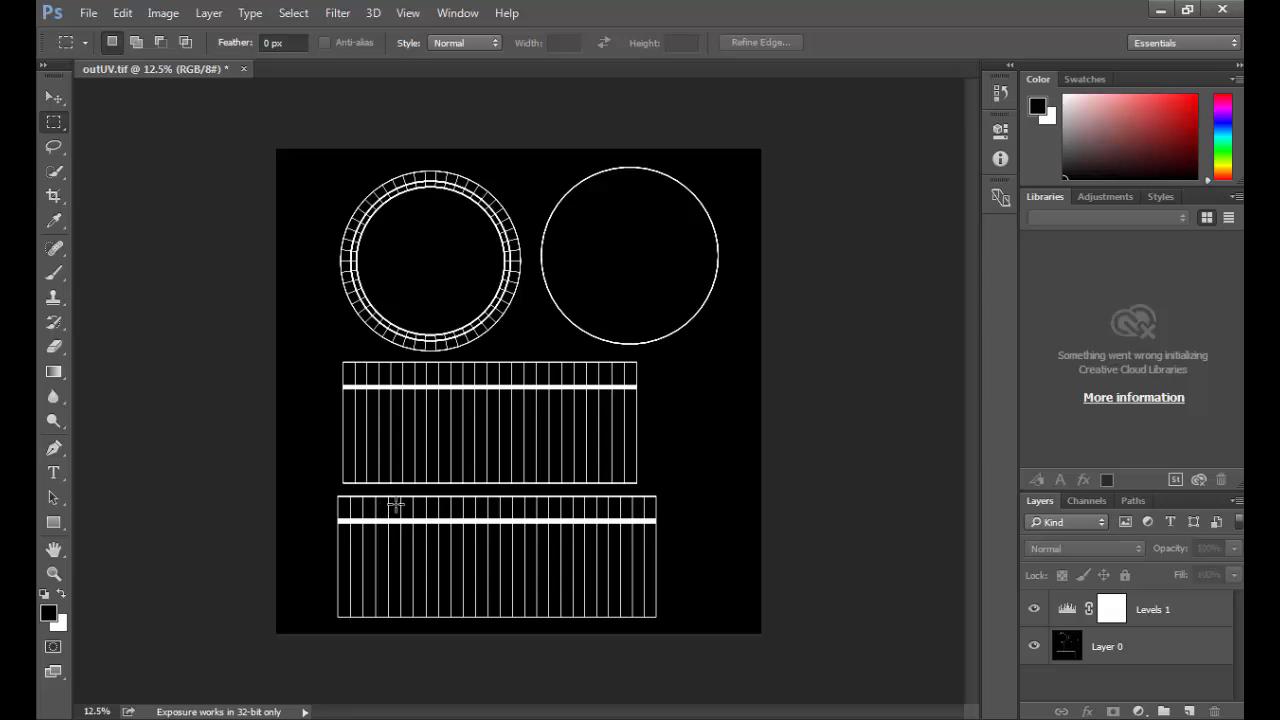
pyautogui.moveTo(389, 500); pyautogui.dragTo(620, 612)
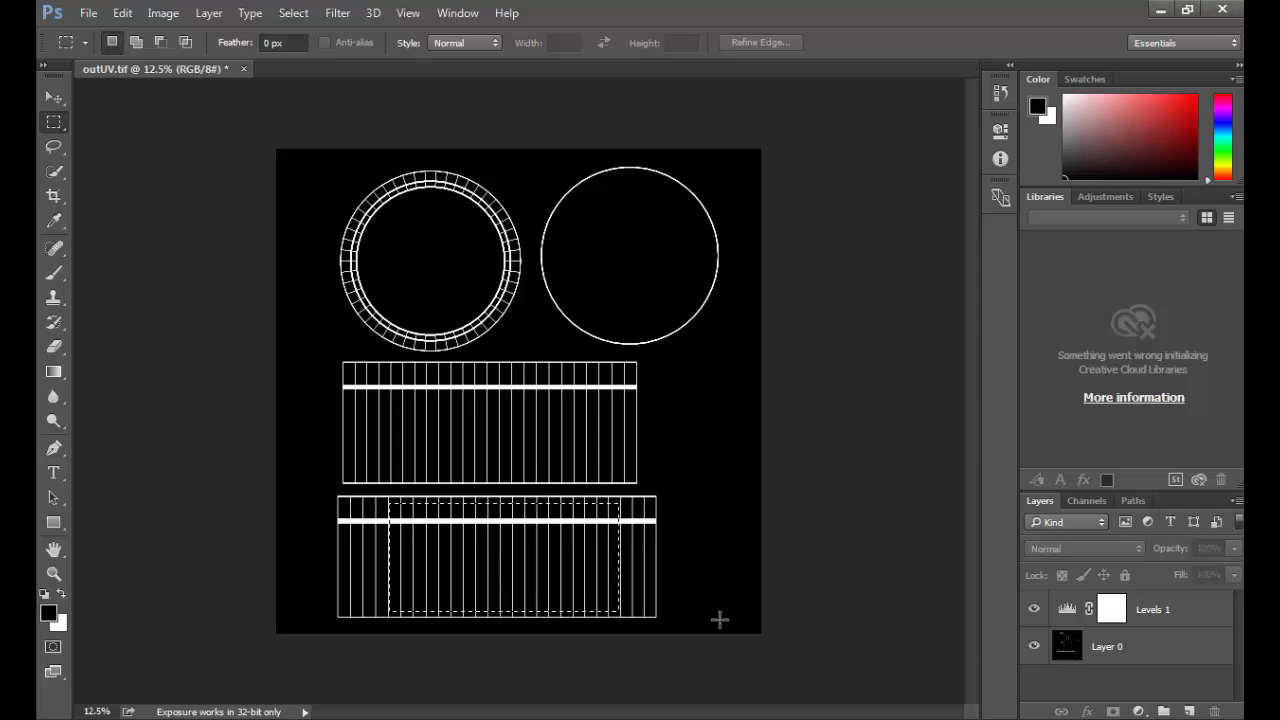
pyautogui.click(1189, 711)
pyautogui.moveTo(1040, 501); pyautogui.dragTo(962, 82)
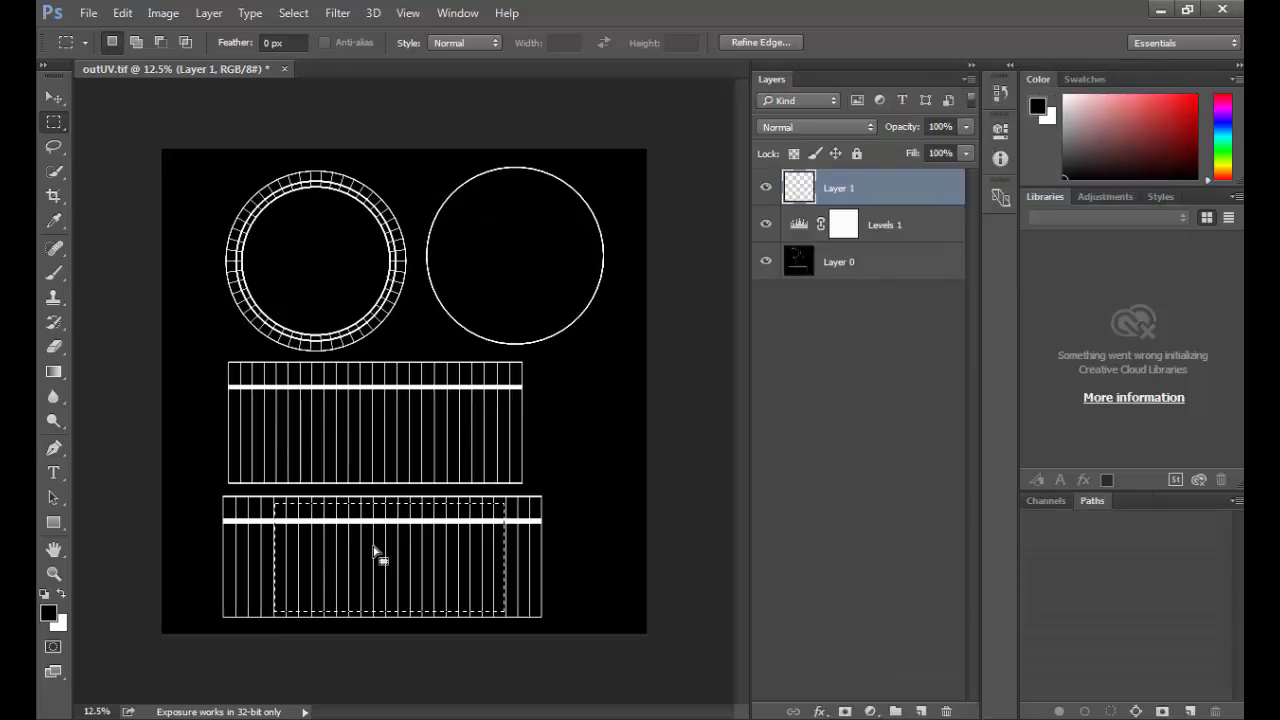
pyautogui.moveTo(1111, 131); pyautogui.dragTo(1227, 113)
pyautogui.hotkey('alt', 'BackSpace')
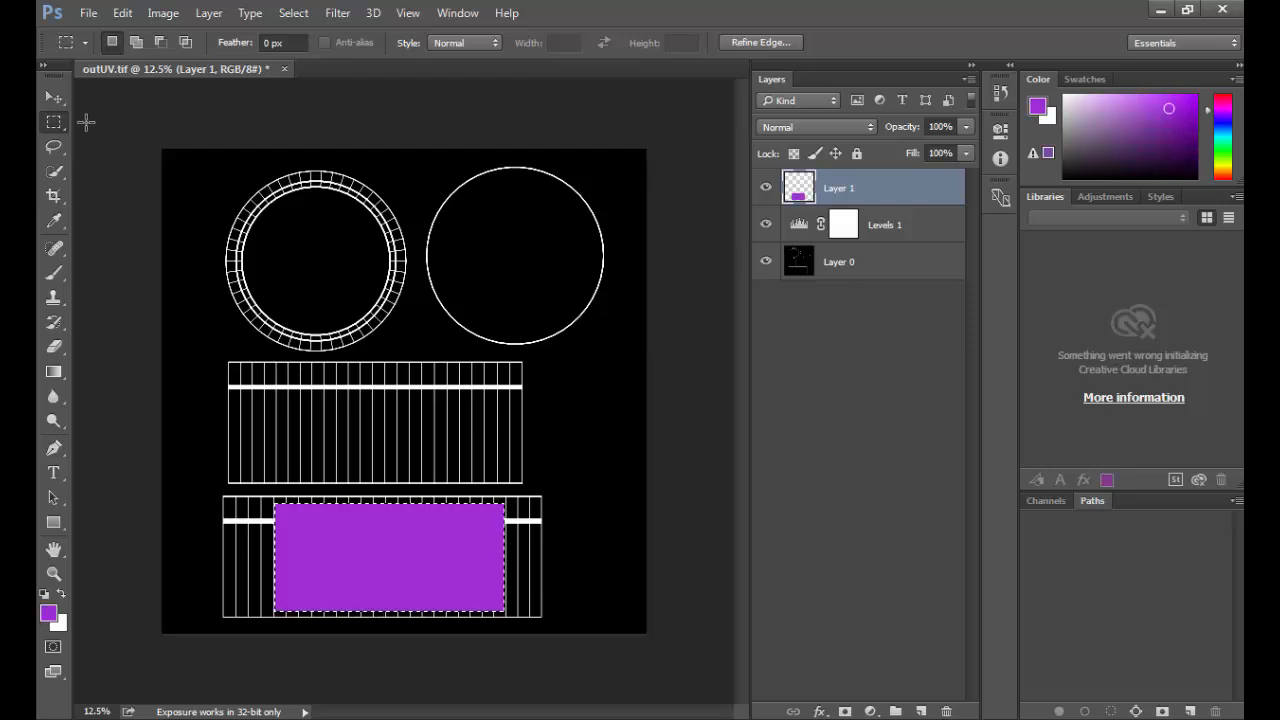
# Step: Fill a circular selection about 15.2 in wide inside the ringed UV shell with purple, and clear the selection
pyautogui.moveTo(56, 120); pyautogui.dragTo(104, 136)
pyautogui.moveTo(227, 163); pyautogui.dragTo(379, 335)
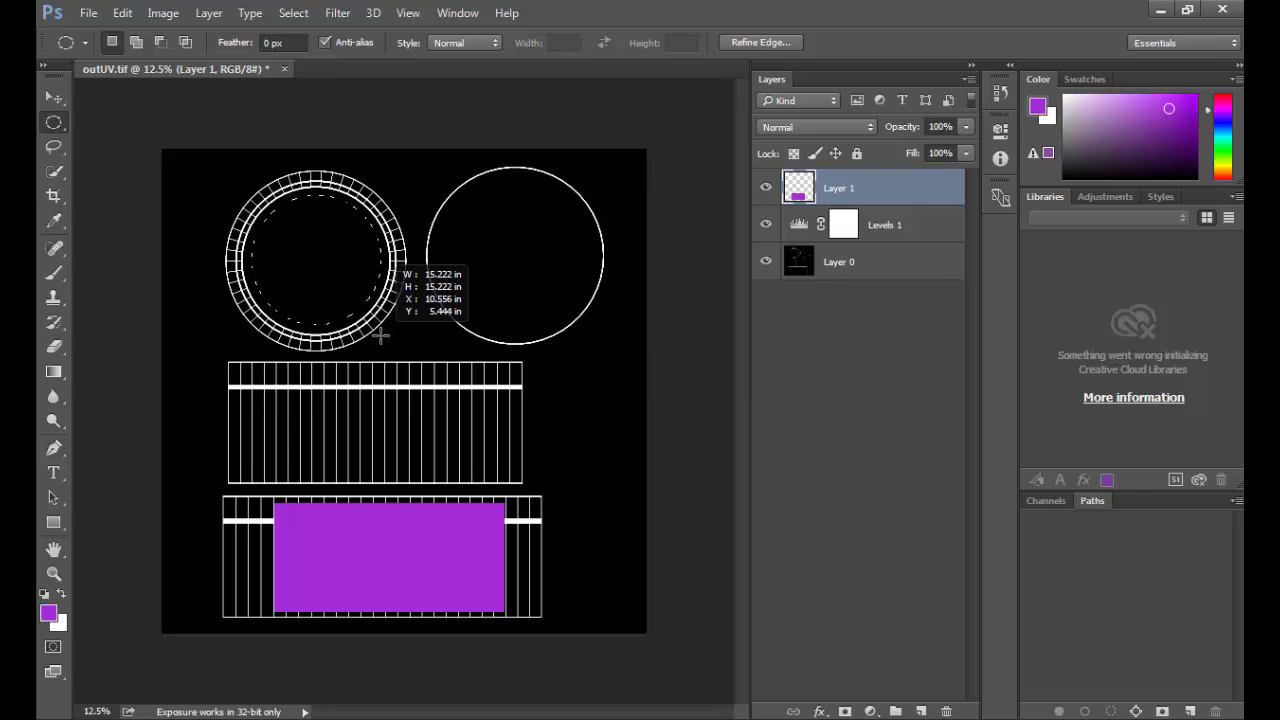
pyautogui.moveTo(381, 336); pyautogui.dragTo(378, 335)
pyautogui.hotkey('alt', 'BackSpace')
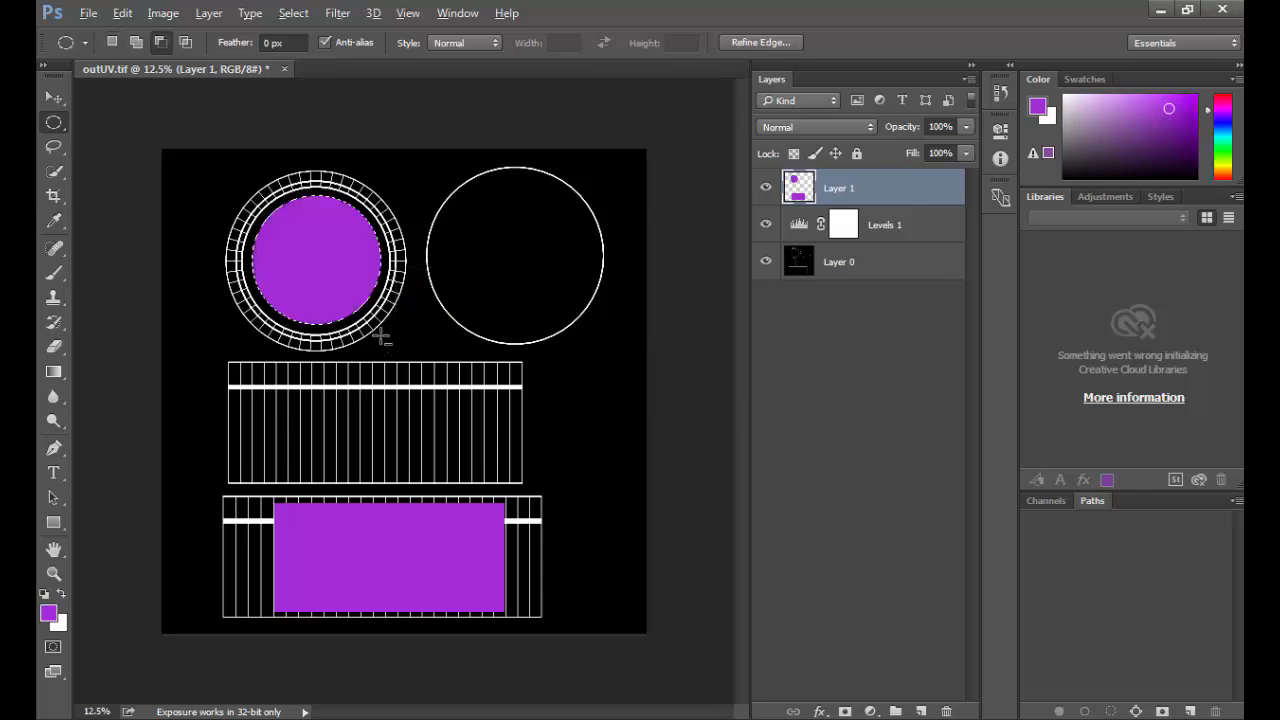
pyautogui.hotkey('ctrl', 'd')
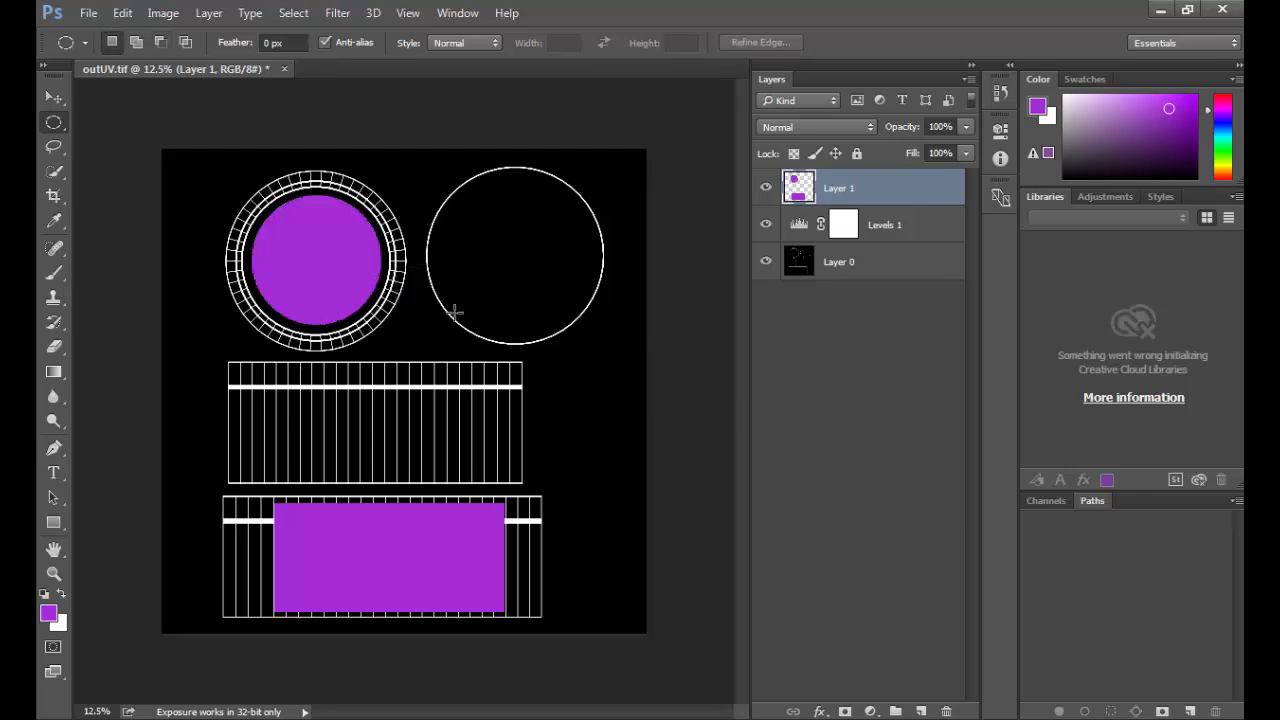
# Step: Hide the Levels and UV layout layers, and add a new layer filled with white at the bottom of the stack
pyautogui.click(766, 224)
pyautogui.click(766, 261)
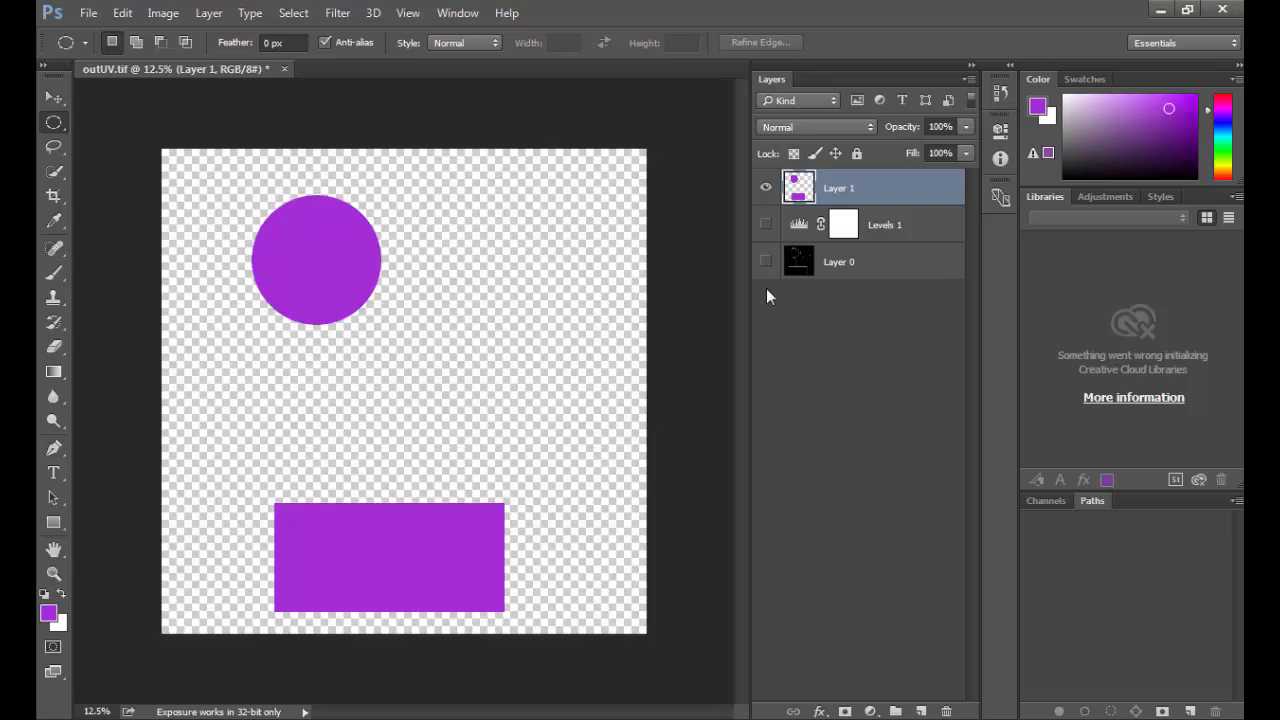
pyautogui.click(921, 711)
pyautogui.moveTo(870, 192); pyautogui.dragTo(865, 324)
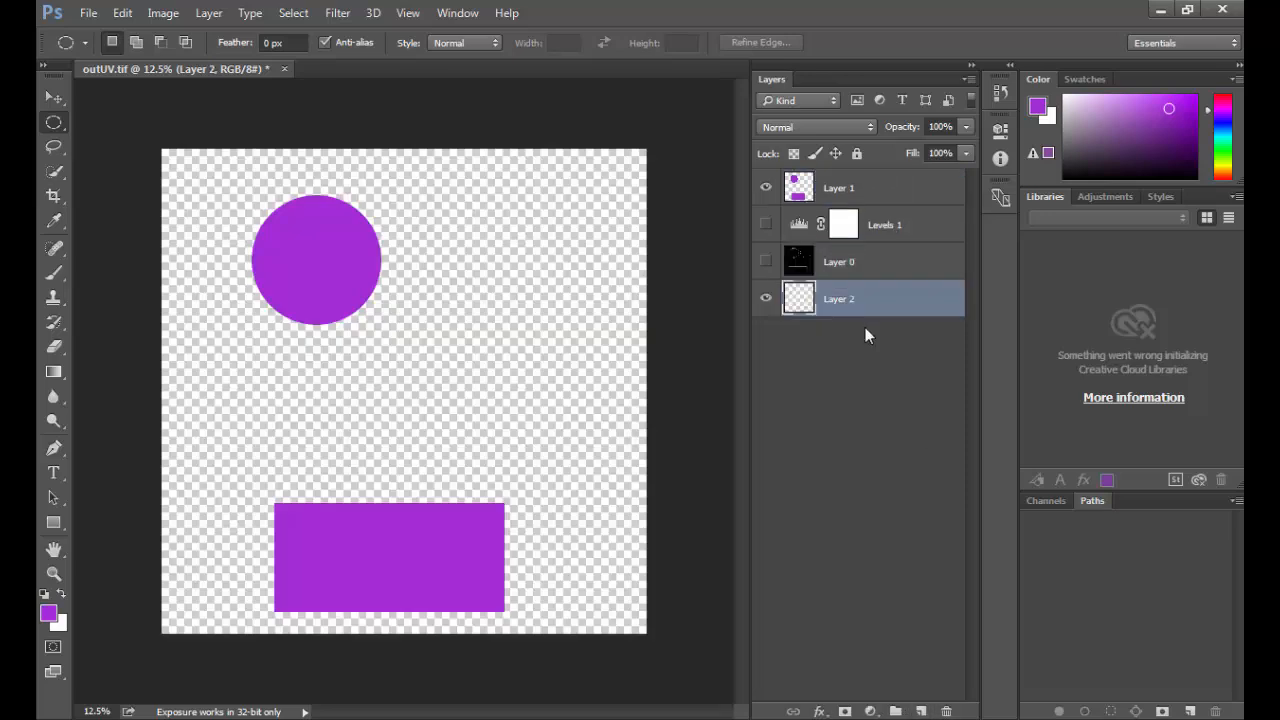
pyautogui.hotkey('alt', 'BackSpace')
pyautogui.hotkey('ctrl', 'BackSpace')
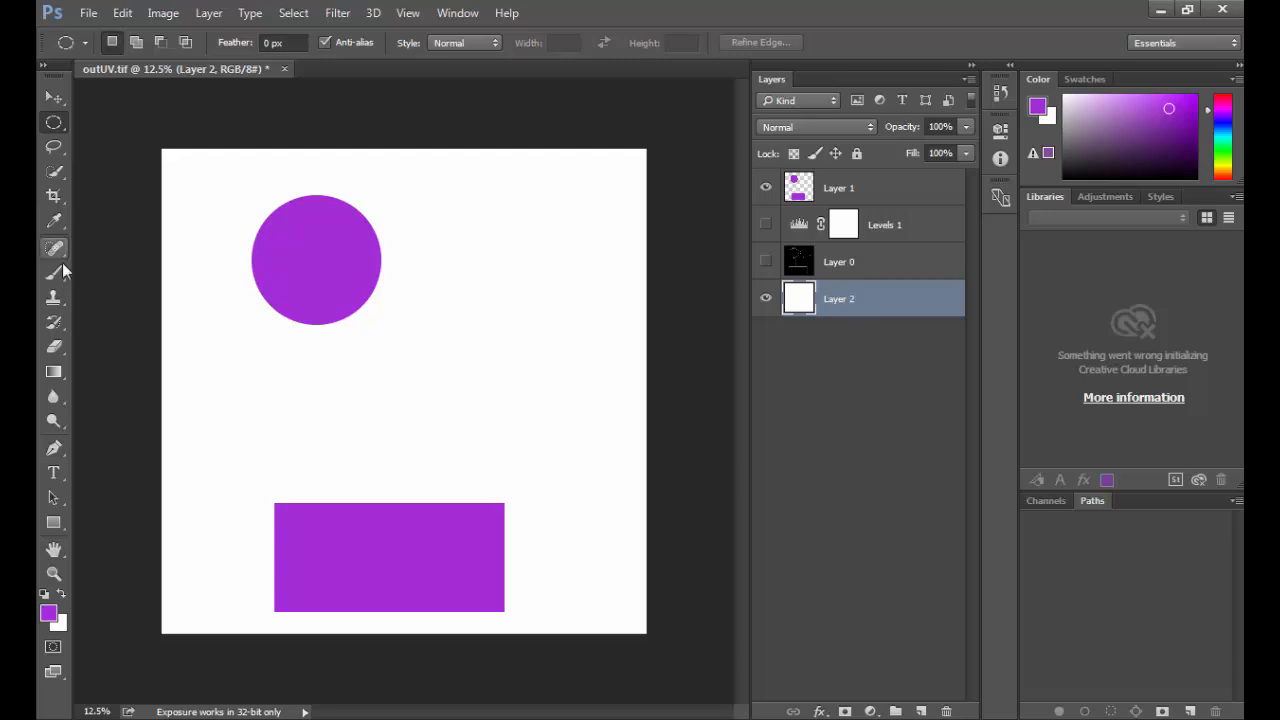
# Step: Add the letter S in a text box over the purple circle, coloured very dark purple at 356 pt
pyautogui.click(55, 473)
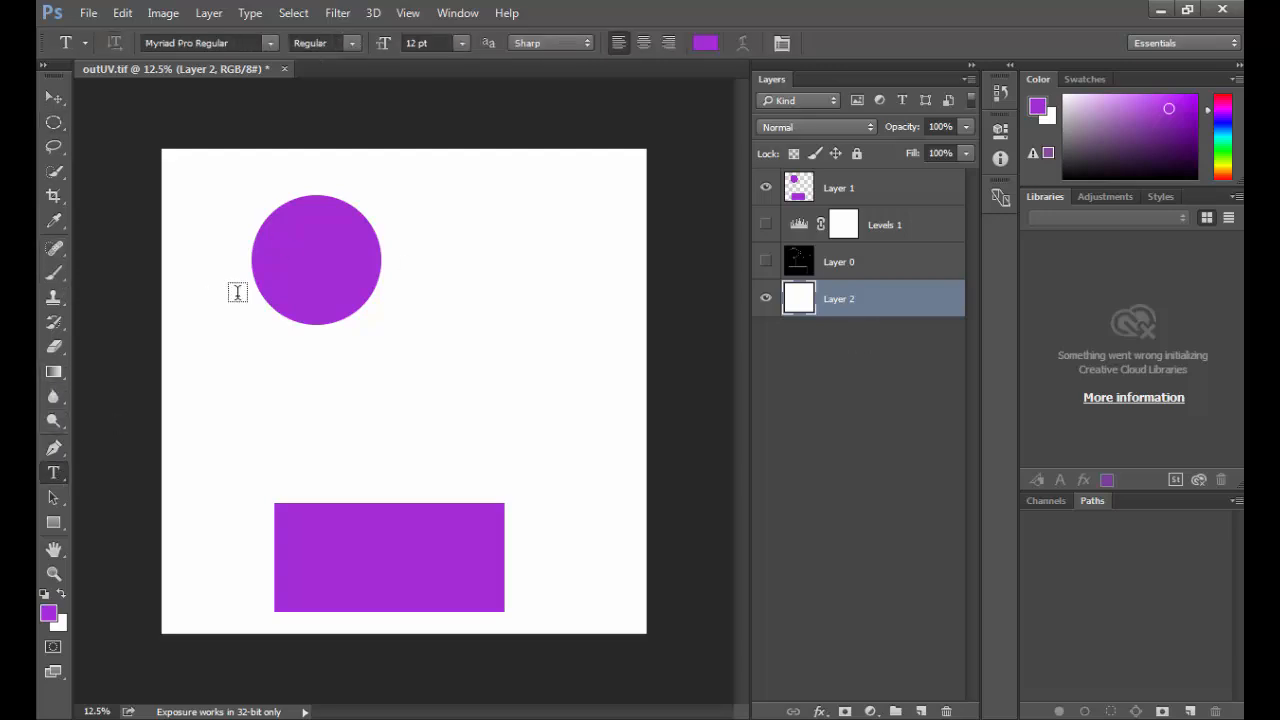
pyautogui.moveTo(292, 235); pyautogui.dragTo(356, 304)
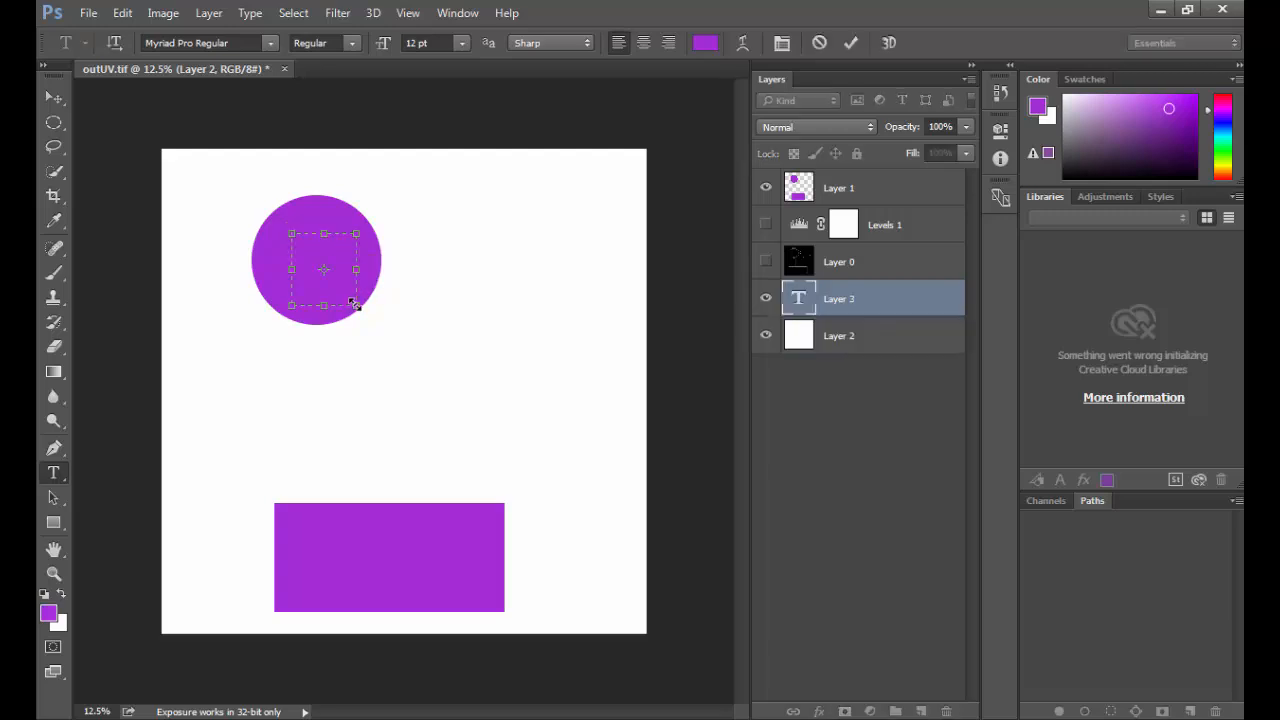
pyautogui.click(705, 42)
pyautogui.click(534, 371)
pyautogui.press('Return')
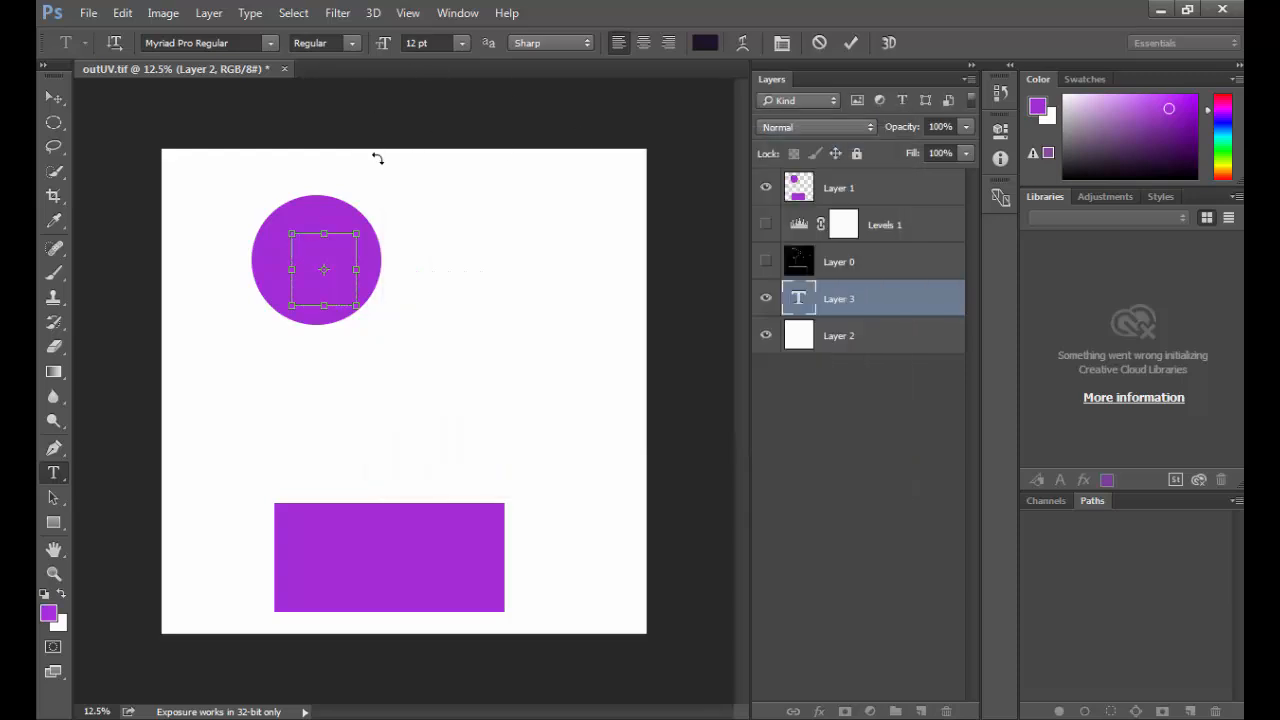
pyautogui.moveTo(386, 43); pyautogui.dragTo(737, 108)
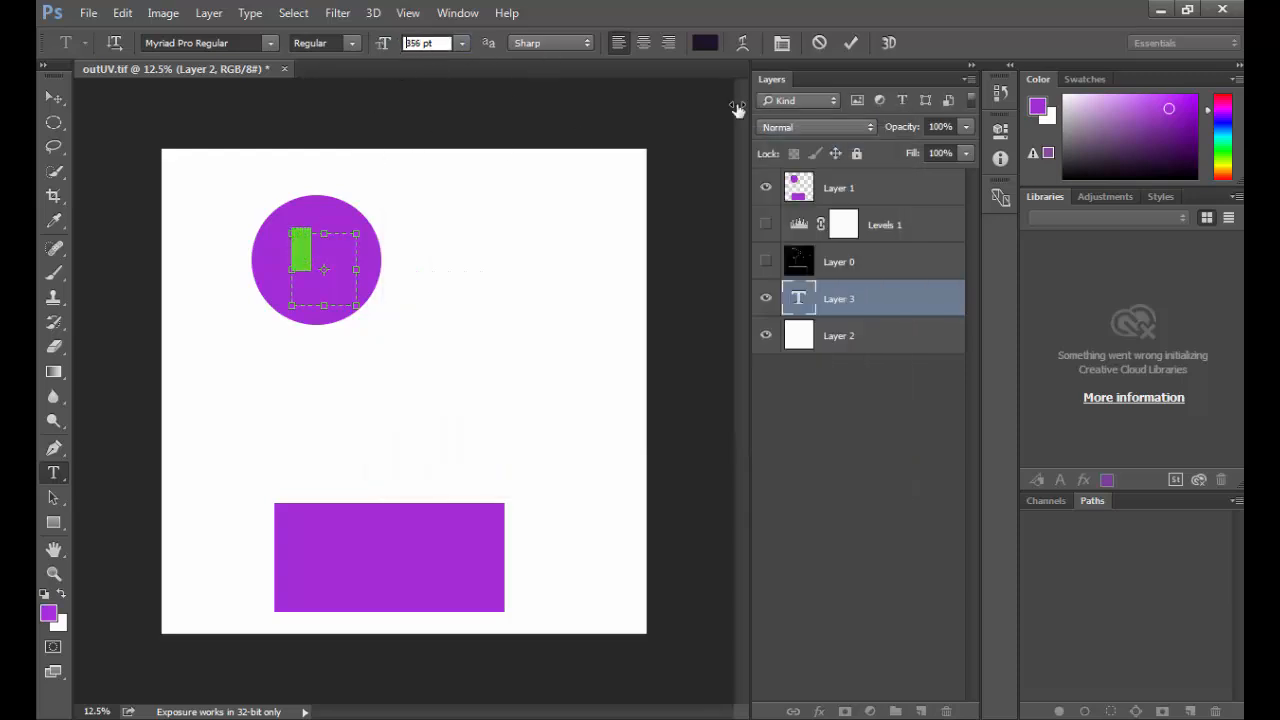
pyautogui.click(53, 97)
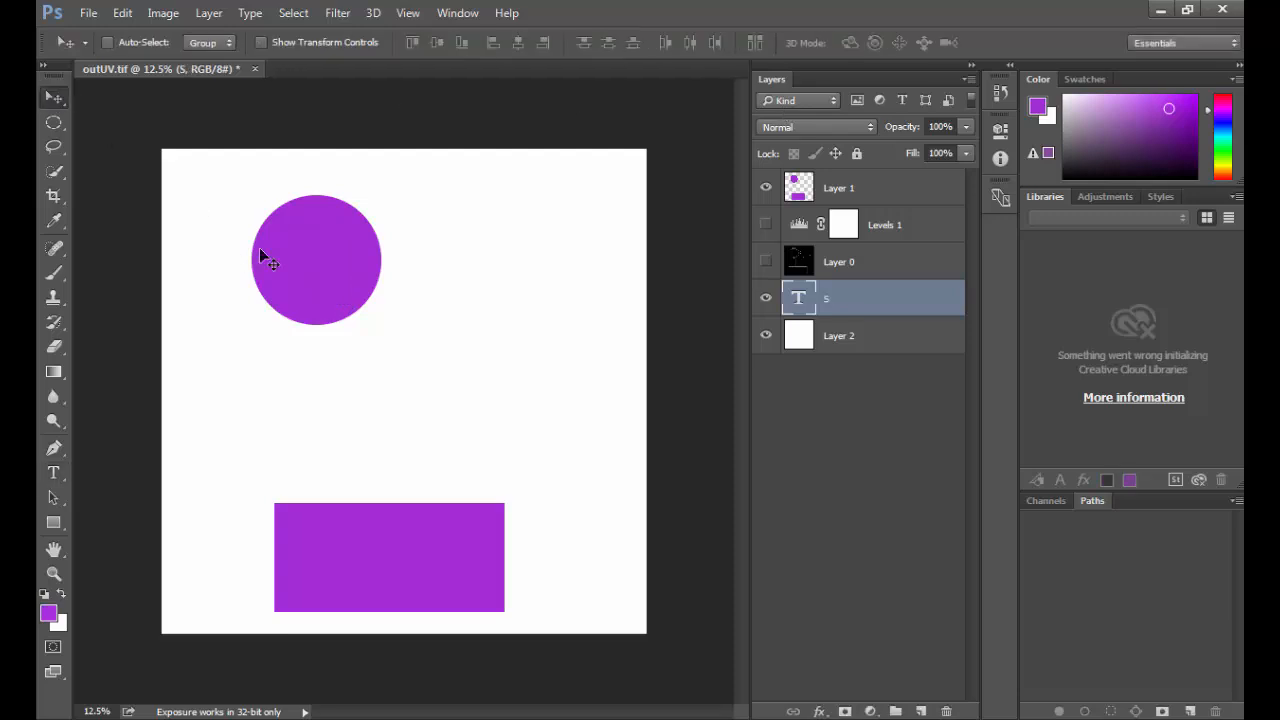
# Step: Enlarge the text box until the large S fits, and move the S layer above the purple shapes in the layer stack
pyautogui.moveTo(317, 266); pyautogui.dragTo(308, 246)
pyautogui.press('t')
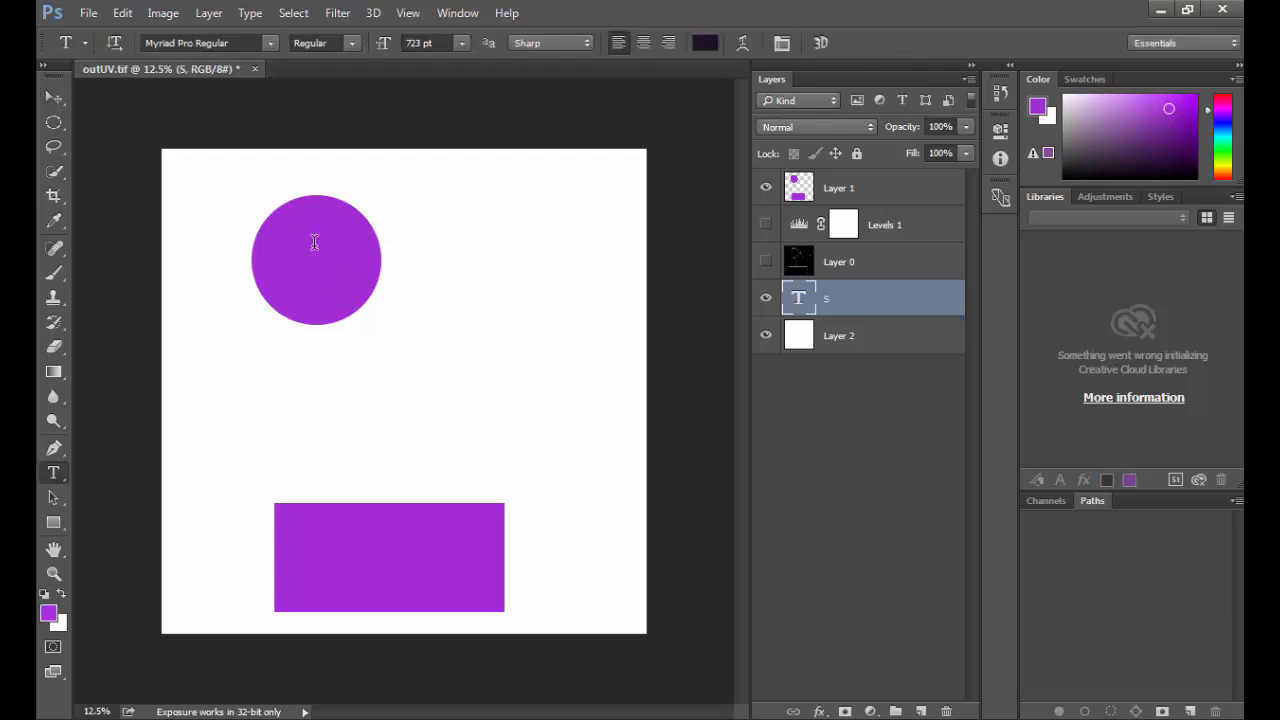
pyautogui.click(320, 252)
pyautogui.moveTo(343, 287); pyautogui.dragTo(406, 364)
pyautogui.click(53, 97)
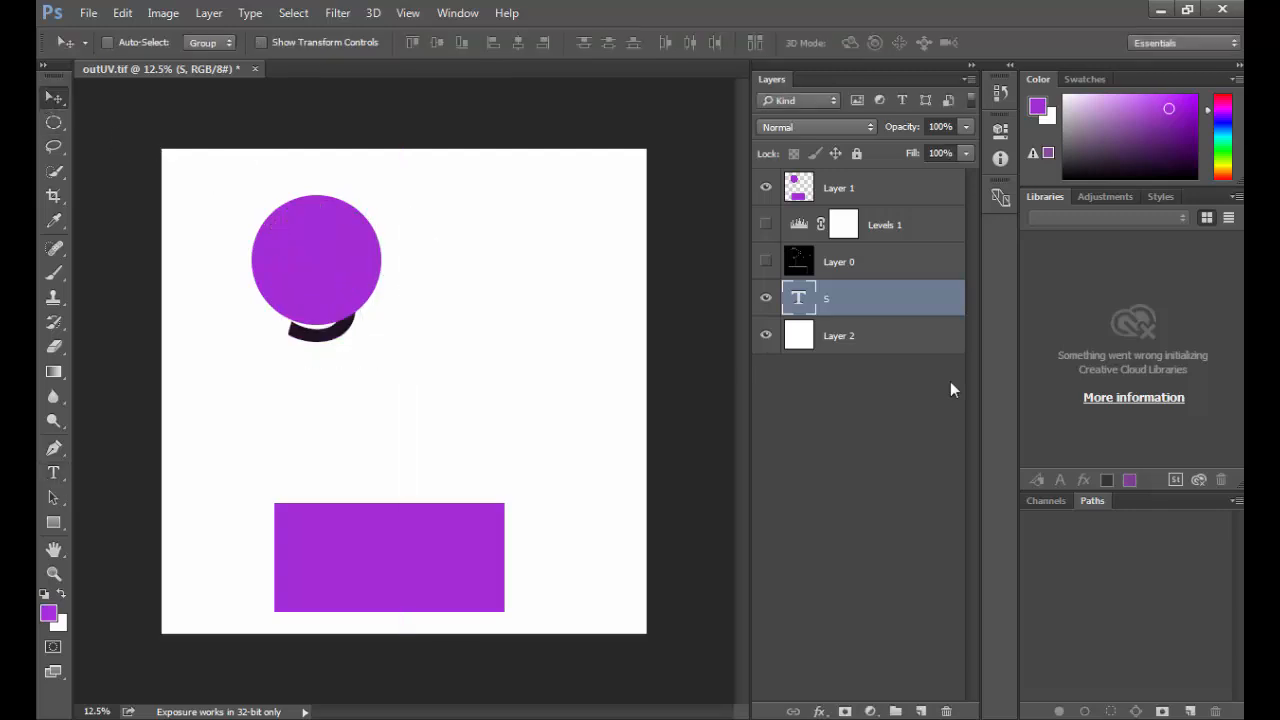
pyautogui.moveTo(891, 297); pyautogui.dragTo(889, 170)
# Step: Scale the S text proportionally to about 75% and centre it on the purple circle
pyautogui.hotkey('ctrl', 't')
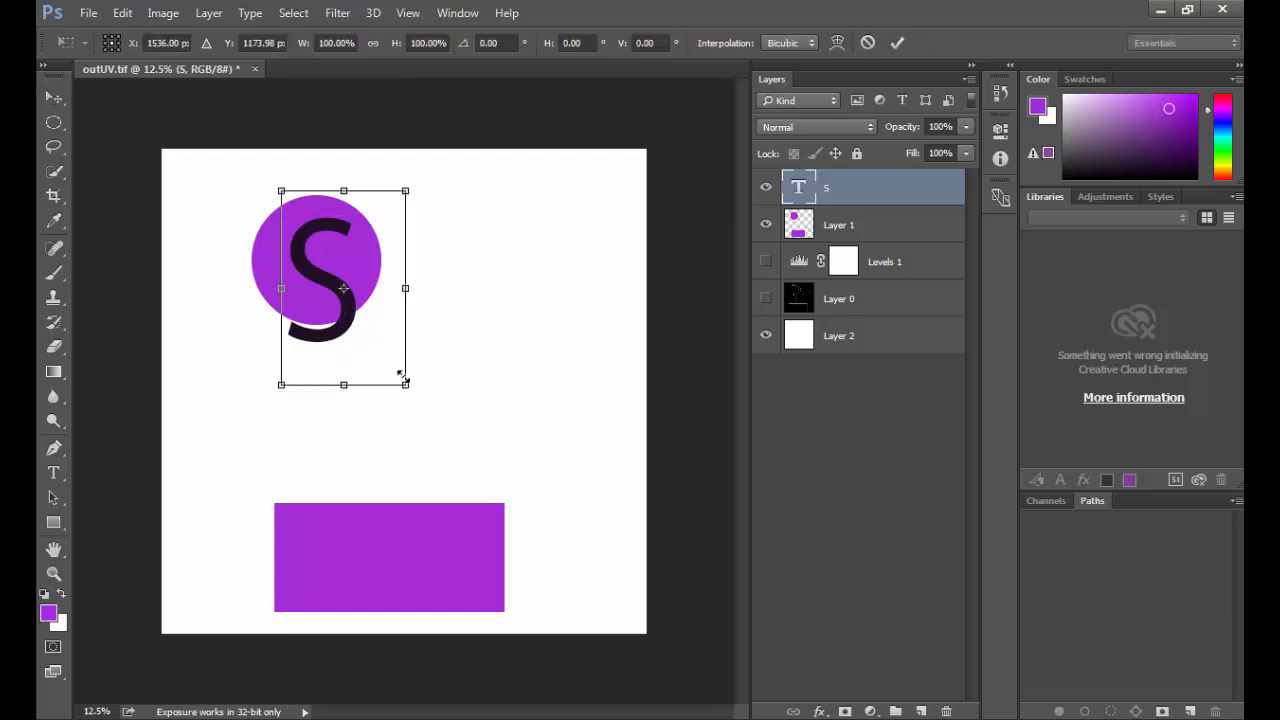
pyautogui.moveTo(404, 379); pyautogui.dragTo(374, 335)
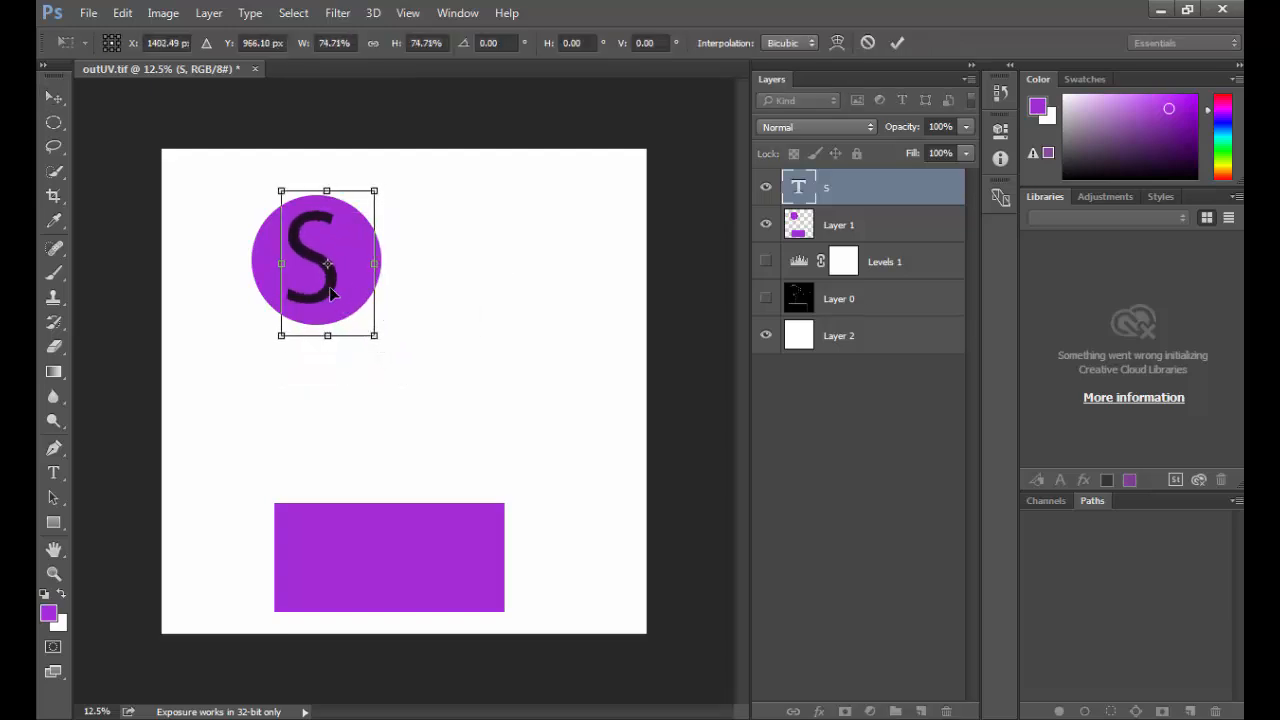
pyautogui.moveTo(332, 292); pyautogui.dragTo(330, 270)
pyautogui.press('Return')
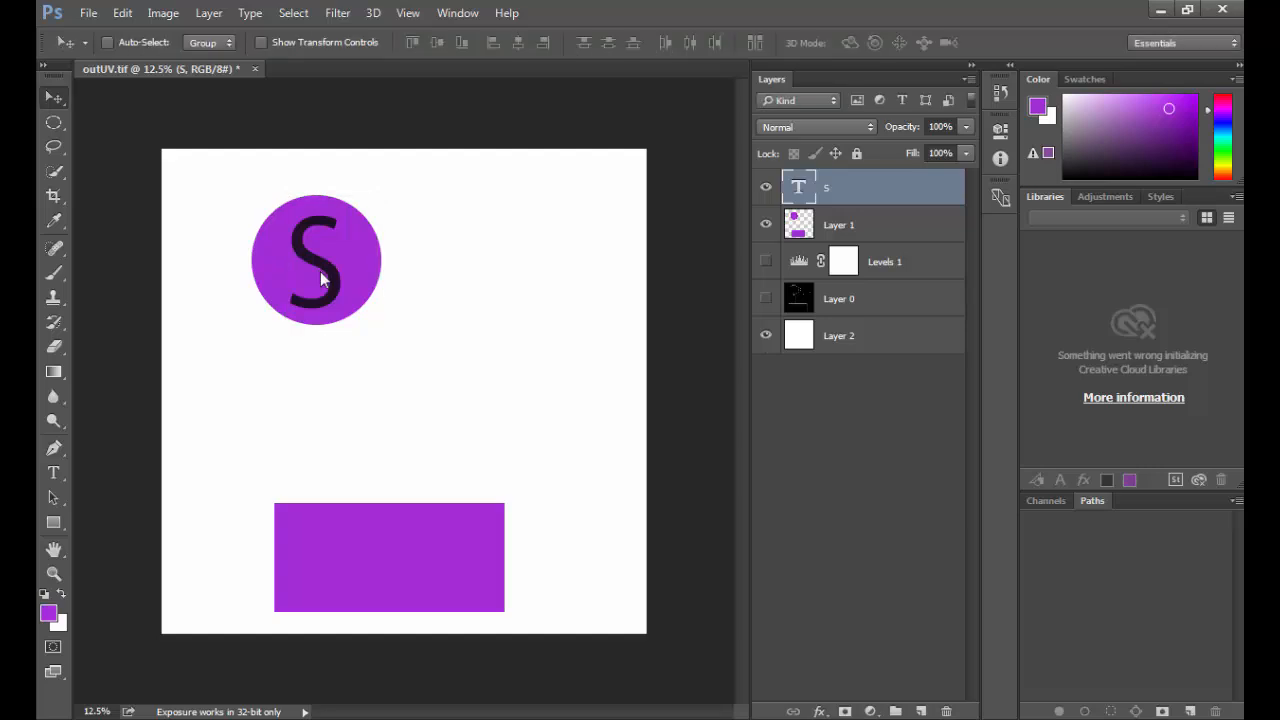
# Step: Replace the S with TJ at a smaller size, centre it on the circle, and place a copy on the purple rectangle
pyautogui.press('t')
pyautogui.doubleClick(308, 268)
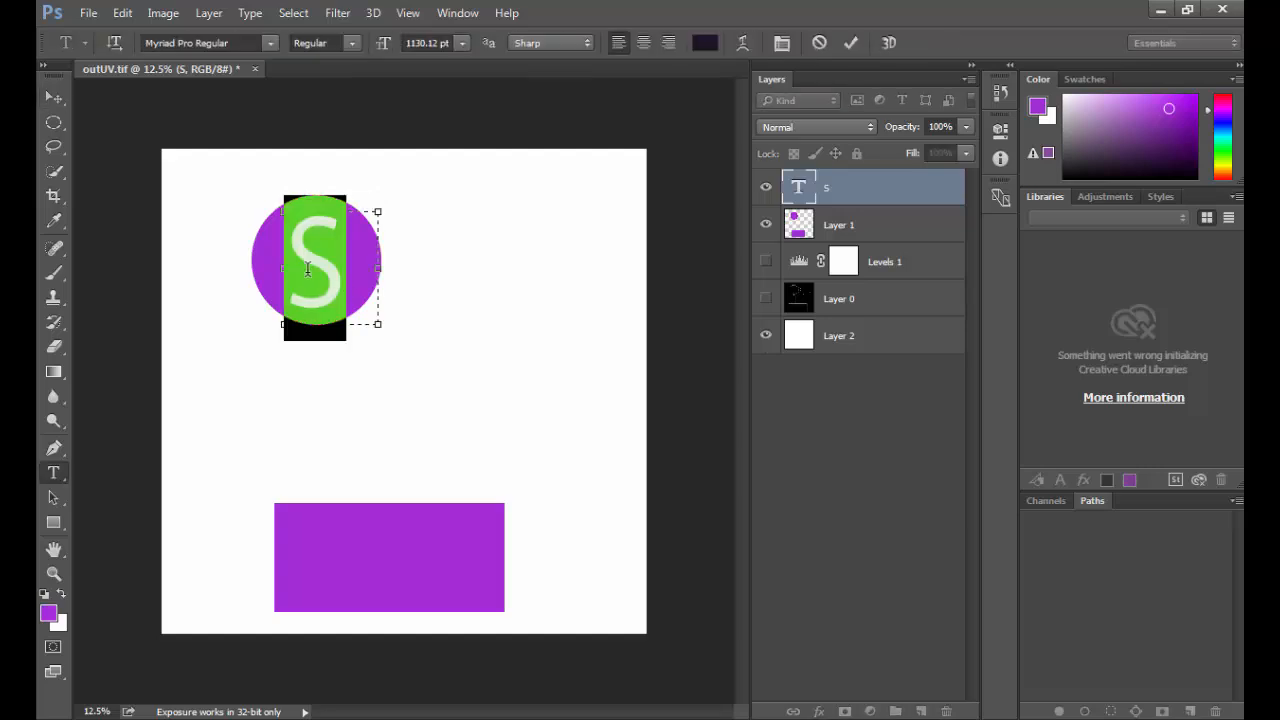
pyautogui.write('J')
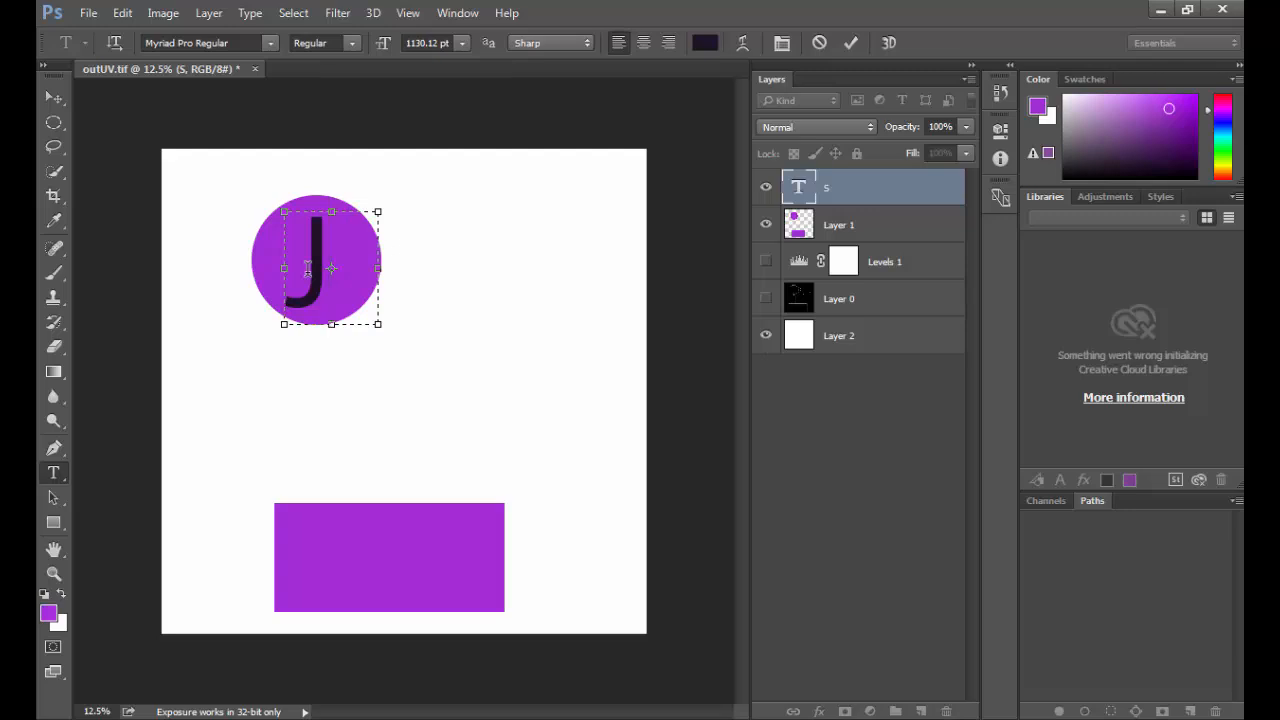
pyautogui.press('BackSpace')
pyautogui.write('T')
pyautogui.hotkey('ctrl', 'a')
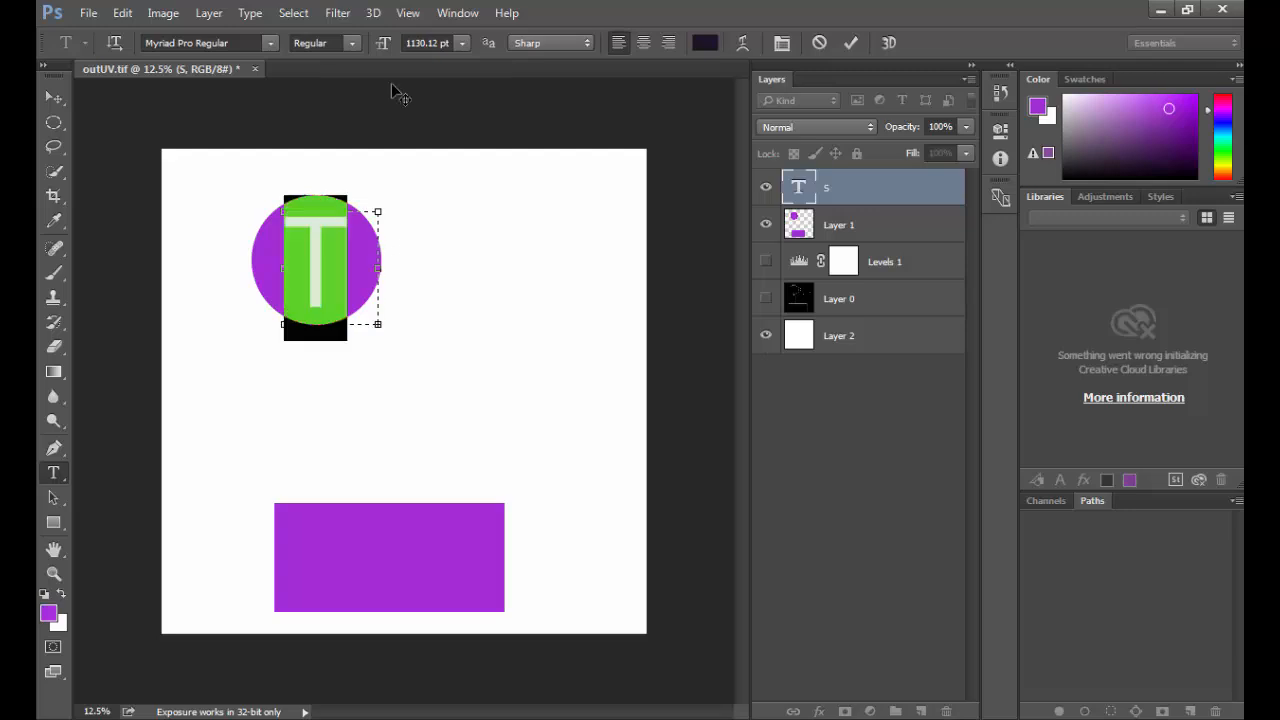
pyautogui.moveTo(385, 44); pyautogui.dragTo(38, 50)
pyautogui.click(53, 97)
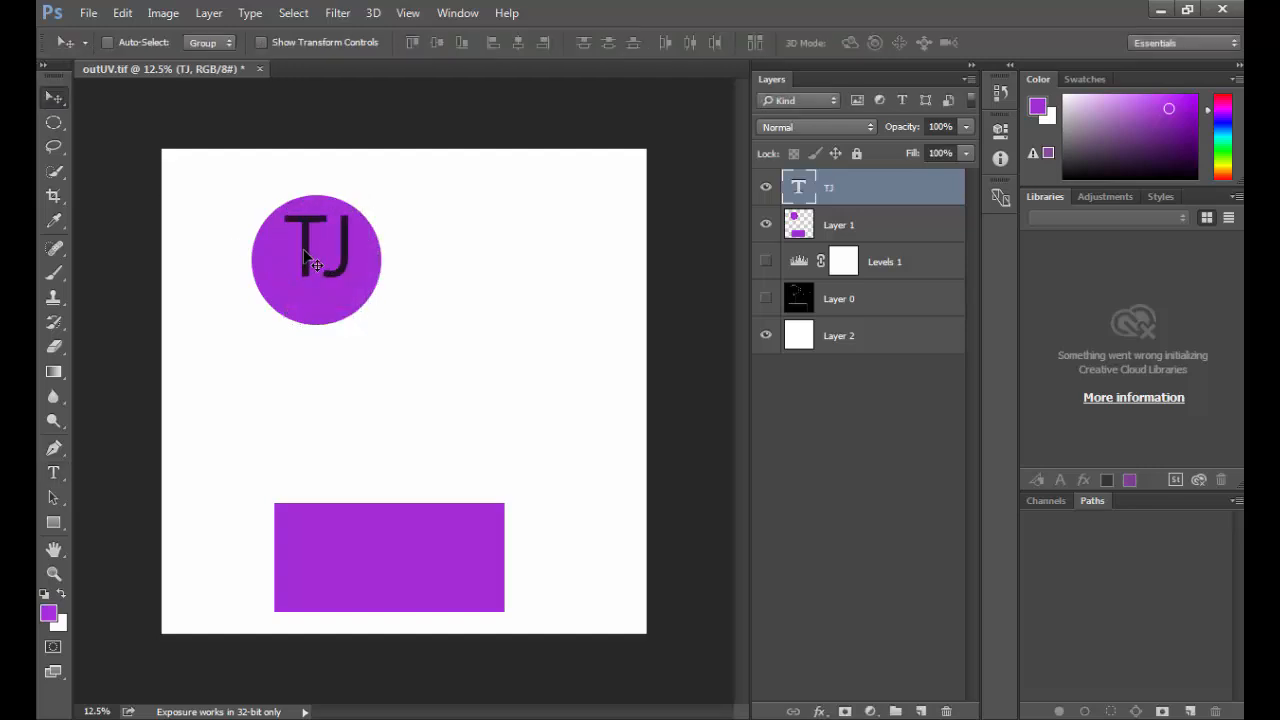
pyautogui.moveTo(305, 248); pyautogui.dragTo(375, 580)
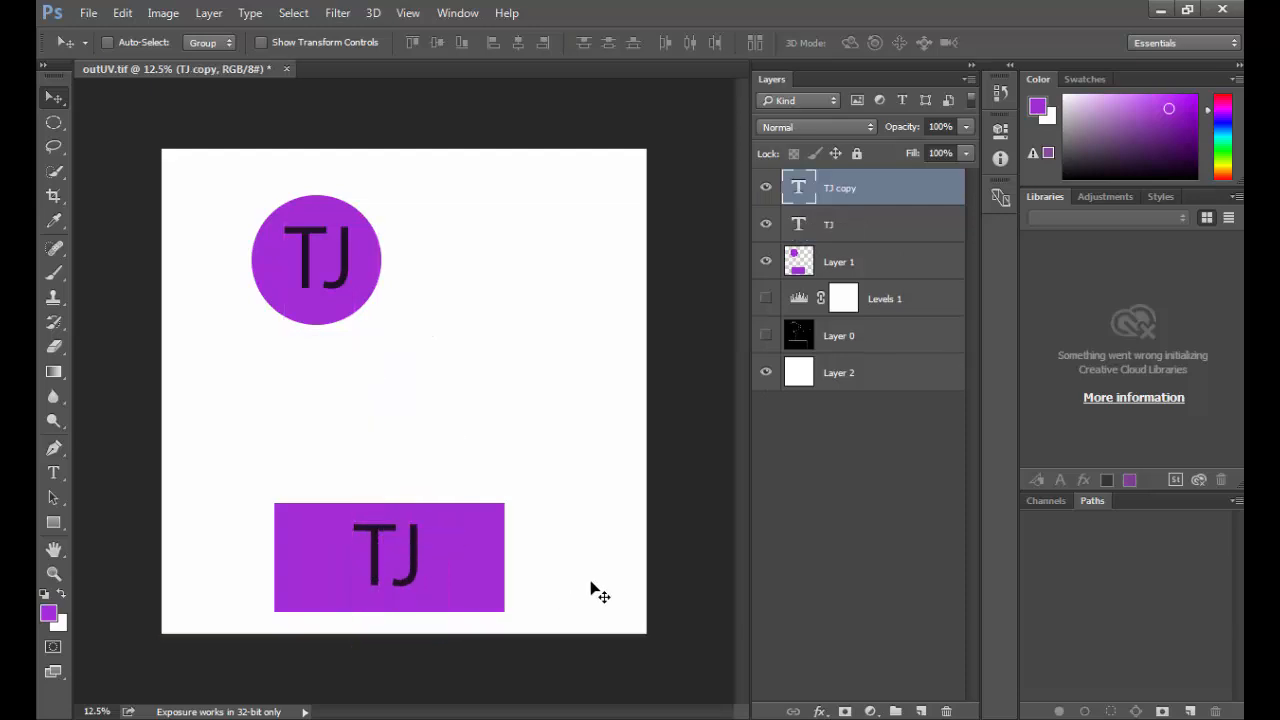
# Step: Save a TIFF copy named LotionLabel in the project's sourceimages folder, without layers or alpha channels, using LZW compression
pyautogui.hotkey('ctrl', 'shift', 's')
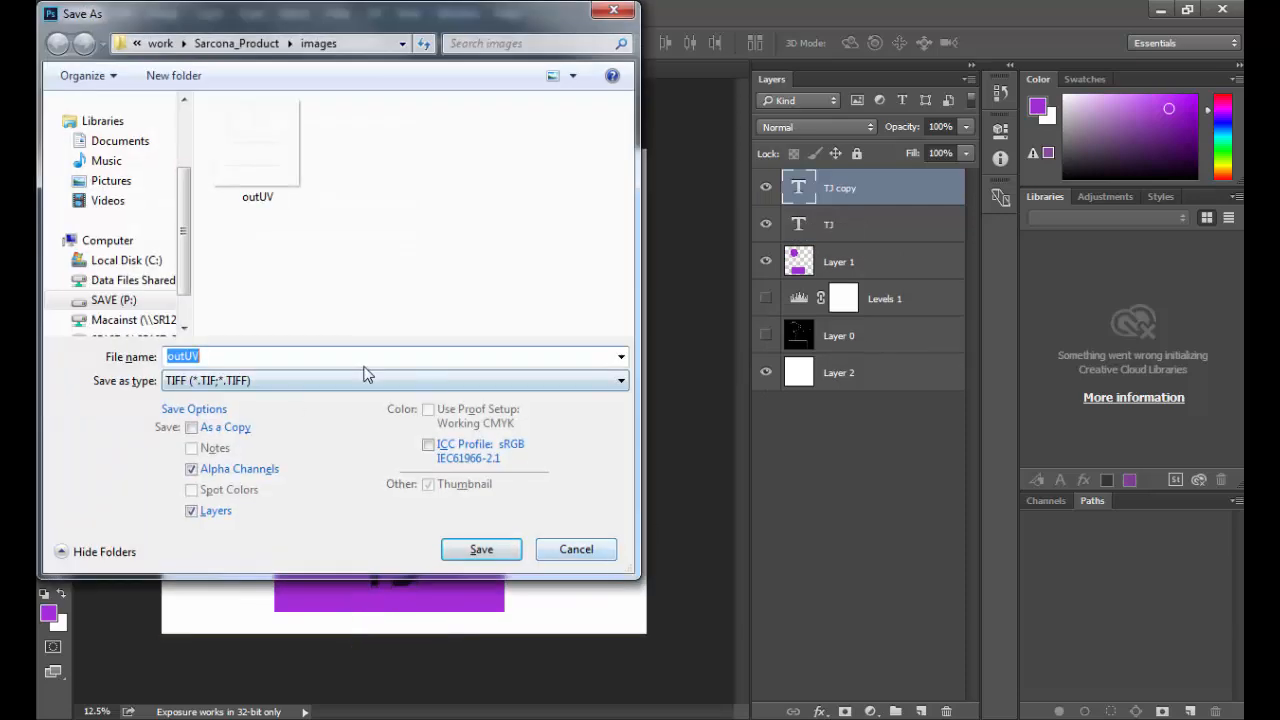
pyautogui.press('BackSpace')
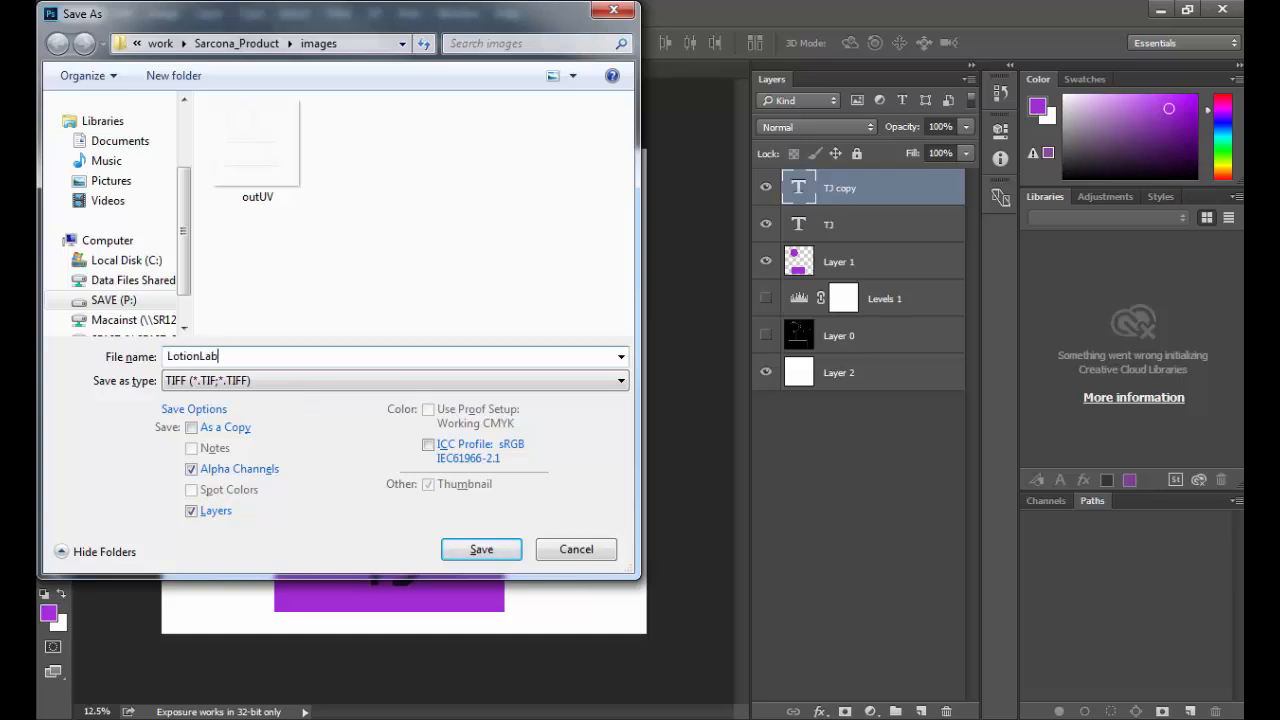
pyautogui.click(237, 43)
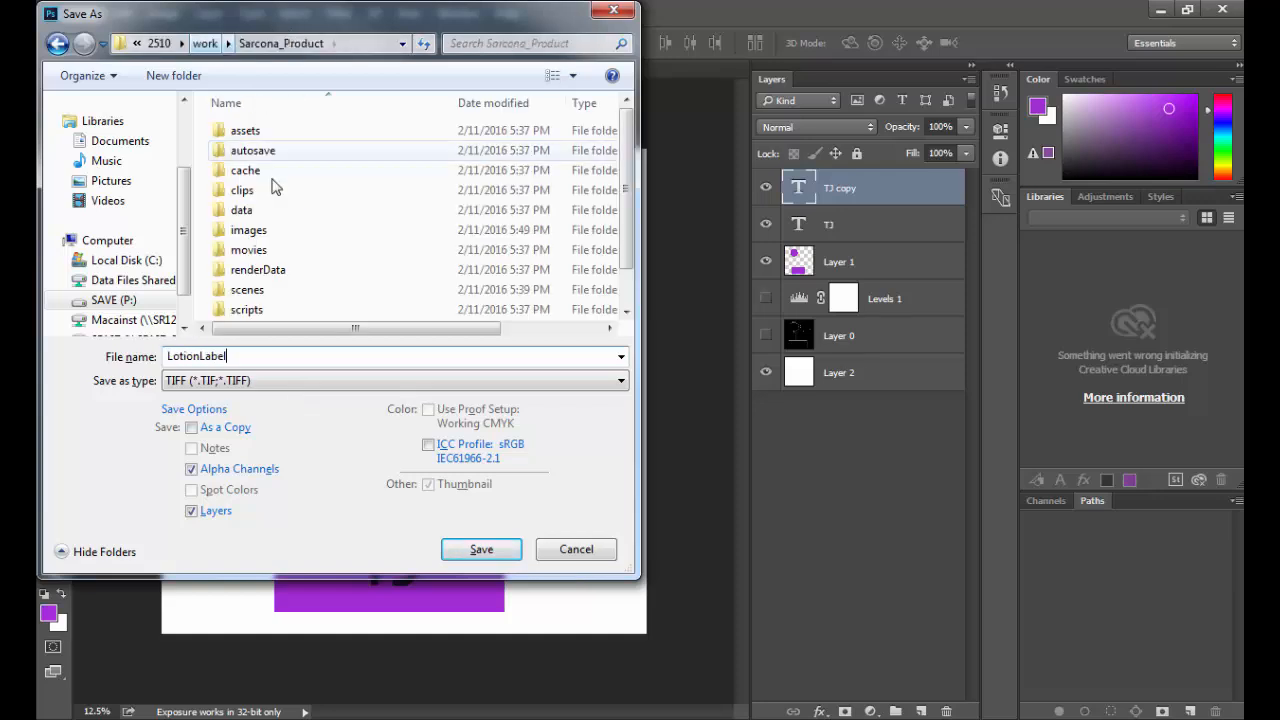
pyautogui.scroll(-1, 262, 289)
pyautogui.doubleClick(262, 311)
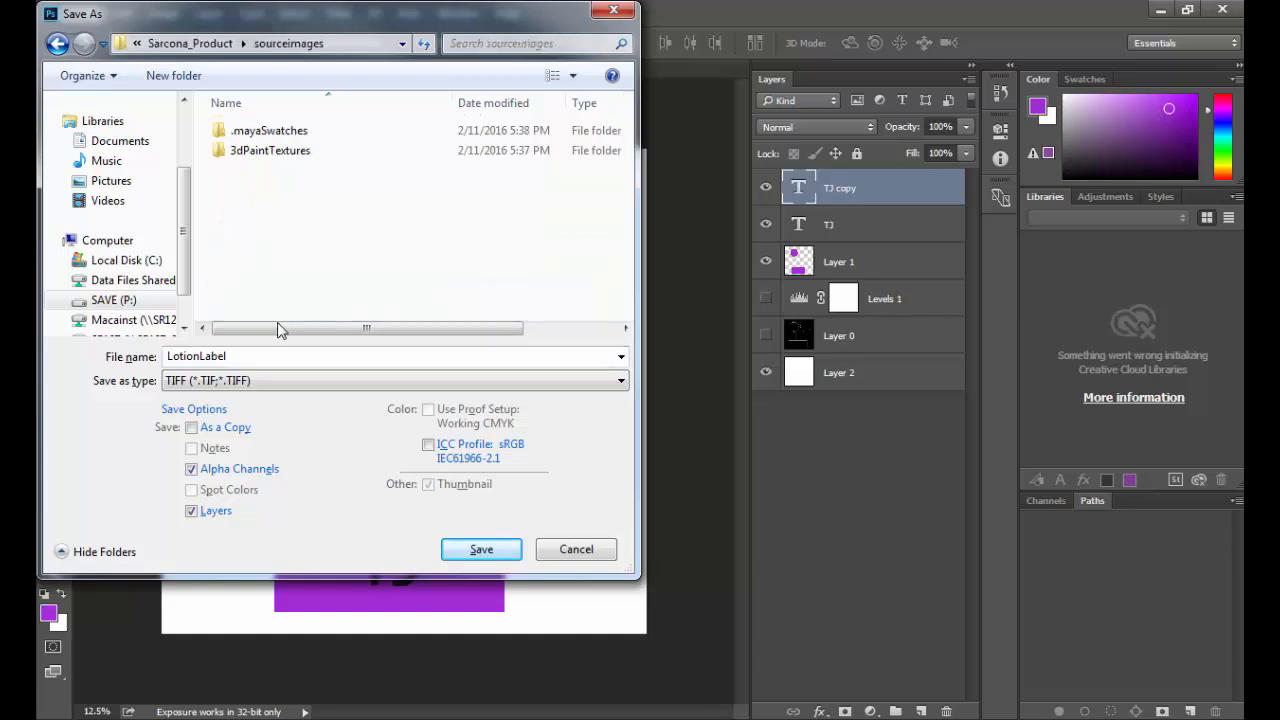
pyautogui.click(193, 511)
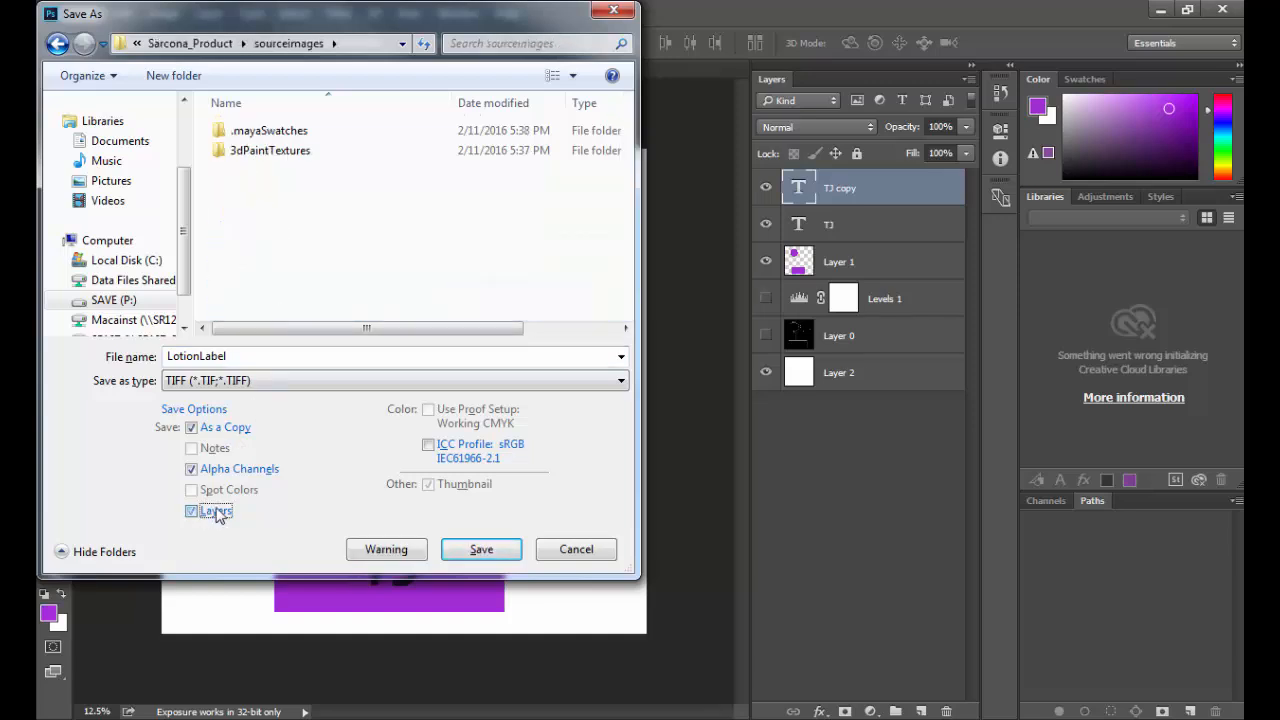
pyautogui.click(218, 471)
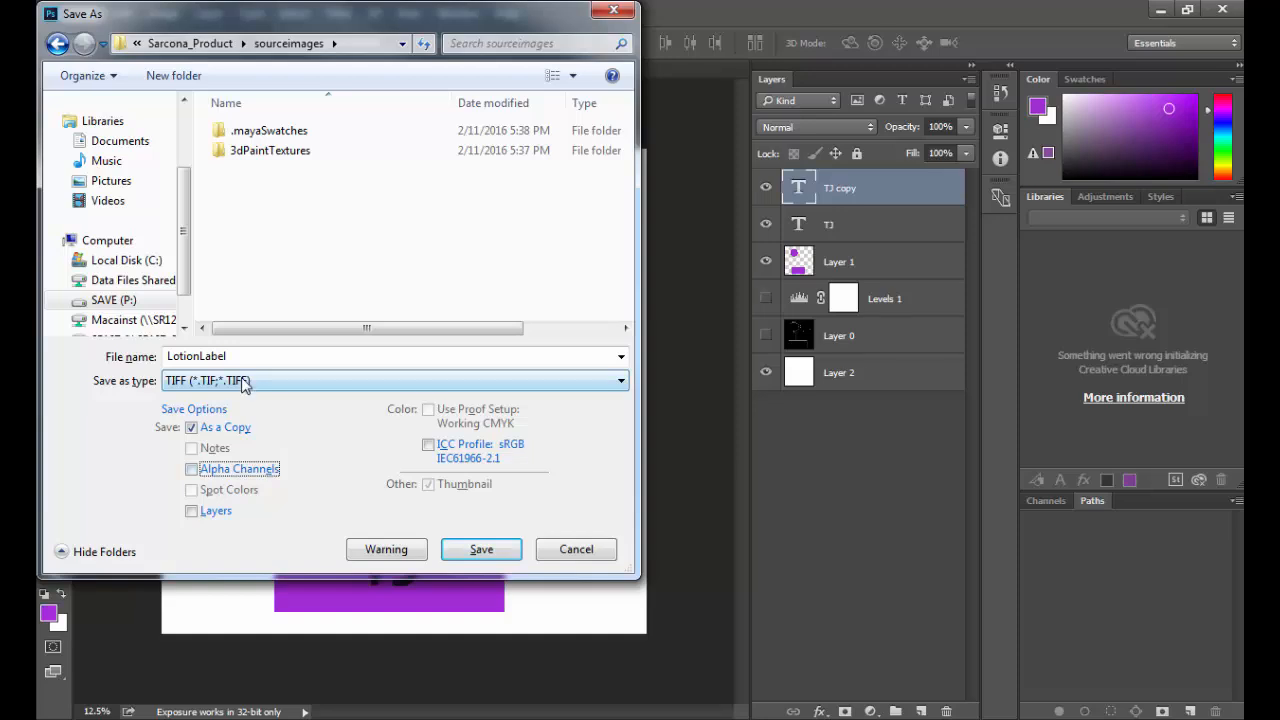
pyautogui.click(493, 557)
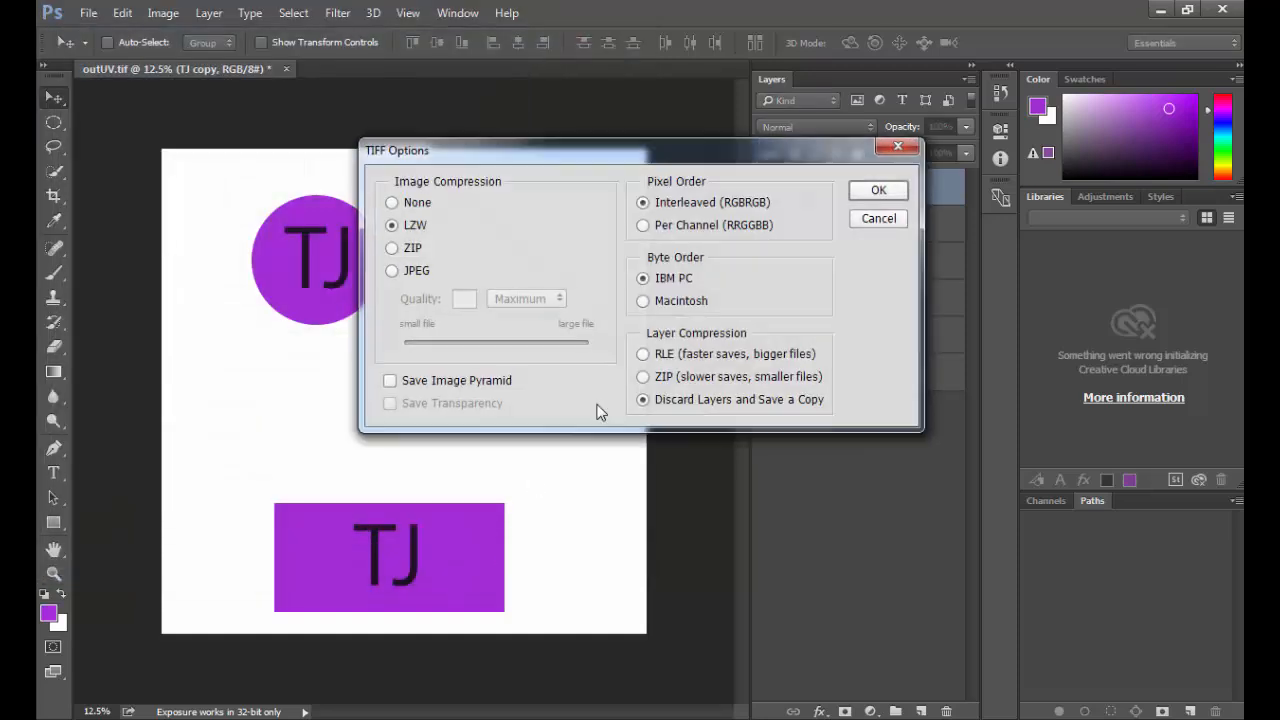
pyautogui.click(884, 194)
# Step: Switch to Maya and assign a new mental ray mila_material to the checkered container
pyautogui.hotkey('alt', 'Tab')
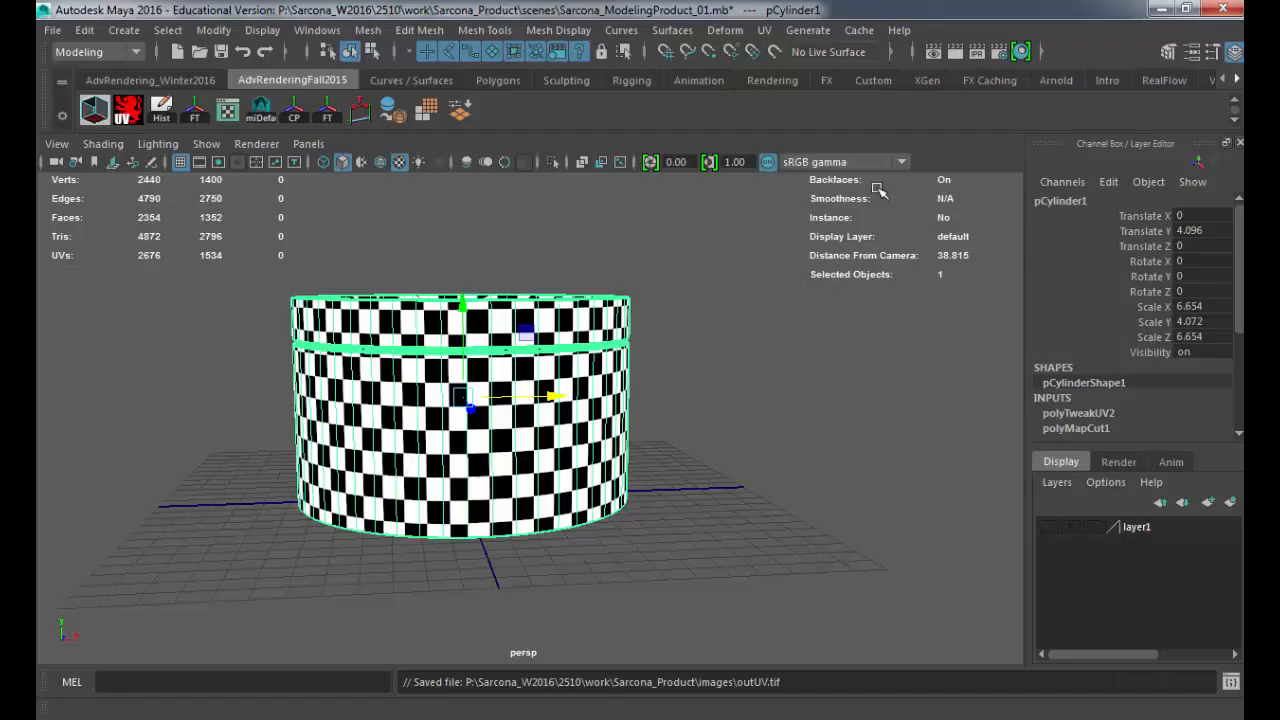
pyautogui.keyDown('alt'); pyautogui.moveTo(640, 283); pyautogui.dragTo(565, 335); pyautogui.keyUp('alt')
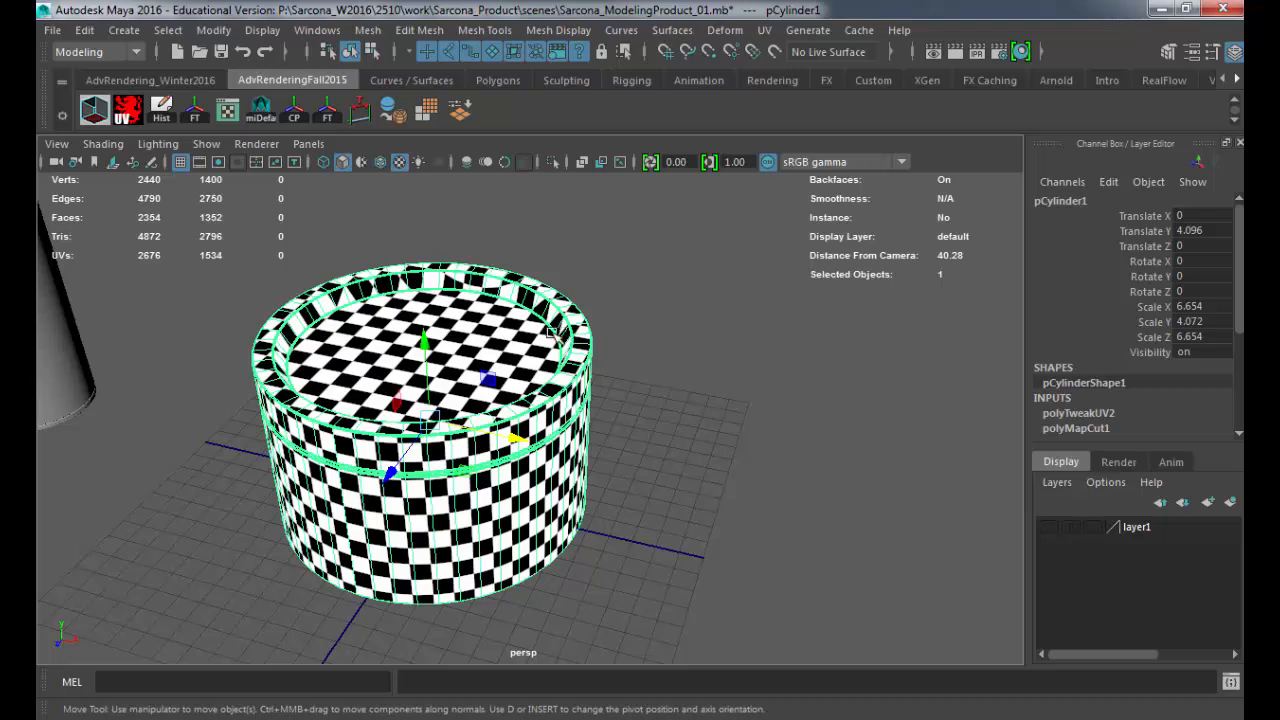
pyautogui.press('space')
pyautogui.click(365, 436)
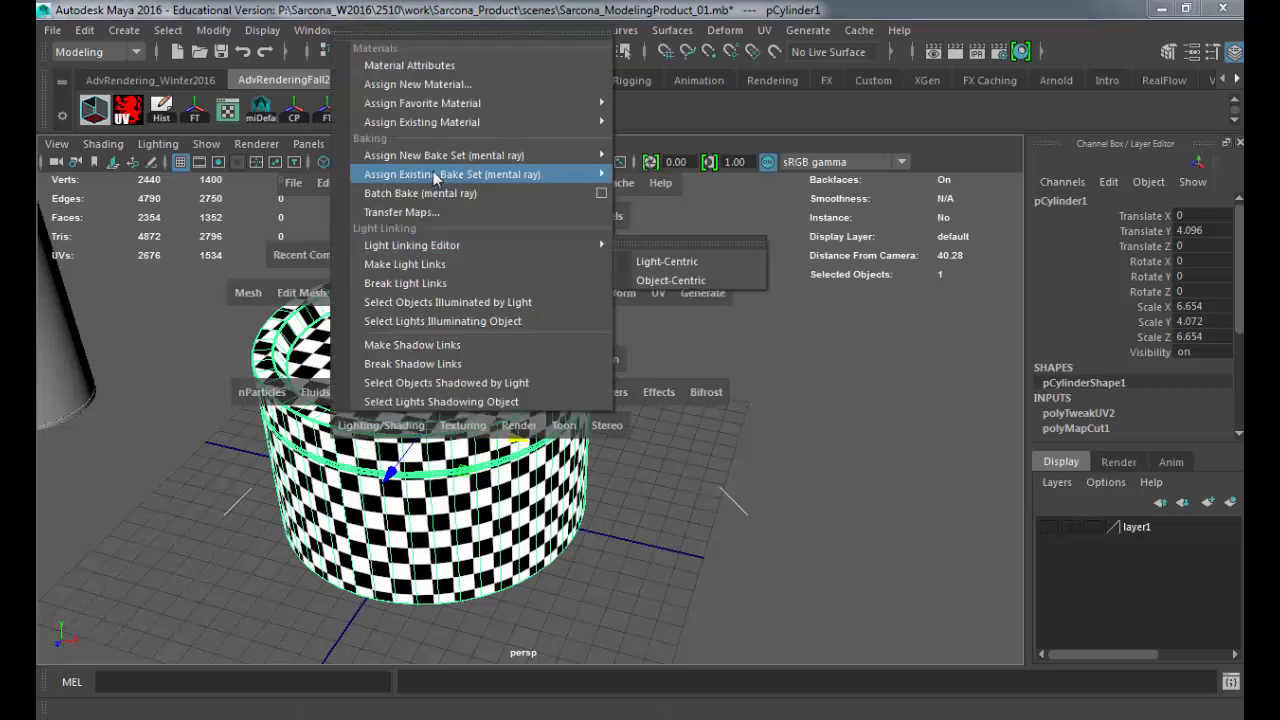
pyautogui.click(462, 88)
pyautogui.click(530, 190)
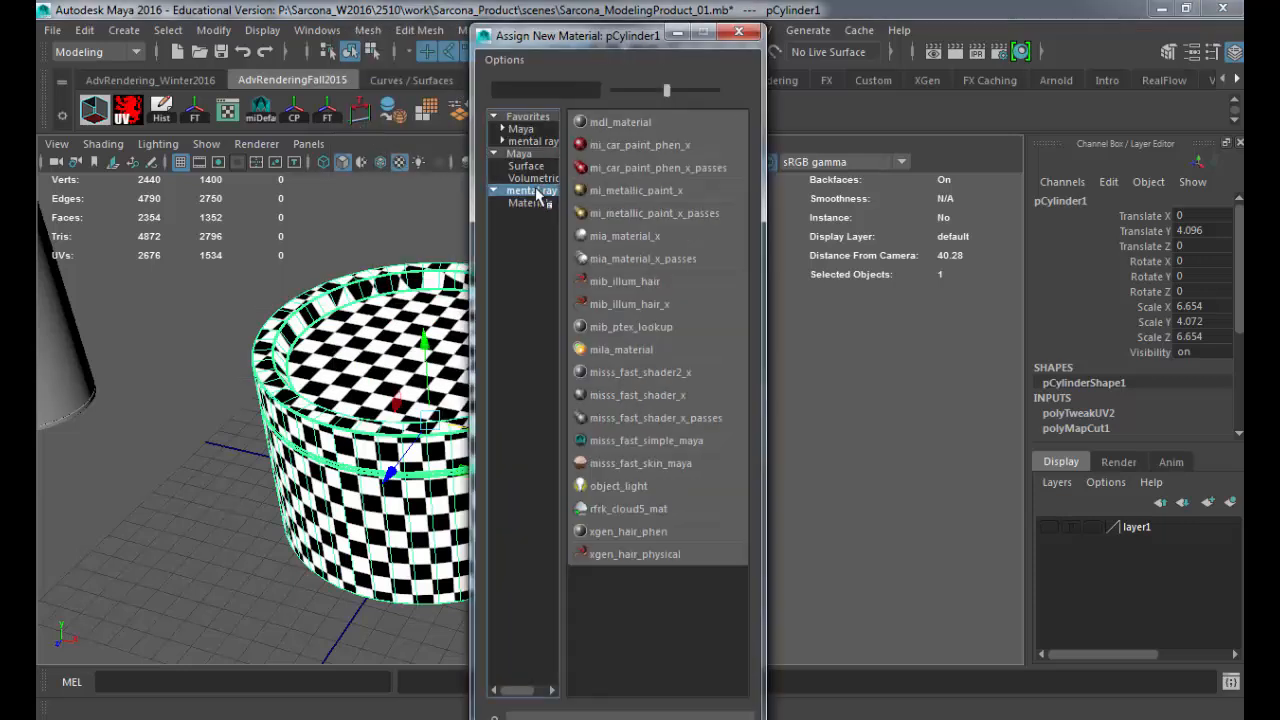
pyautogui.click(622, 350)
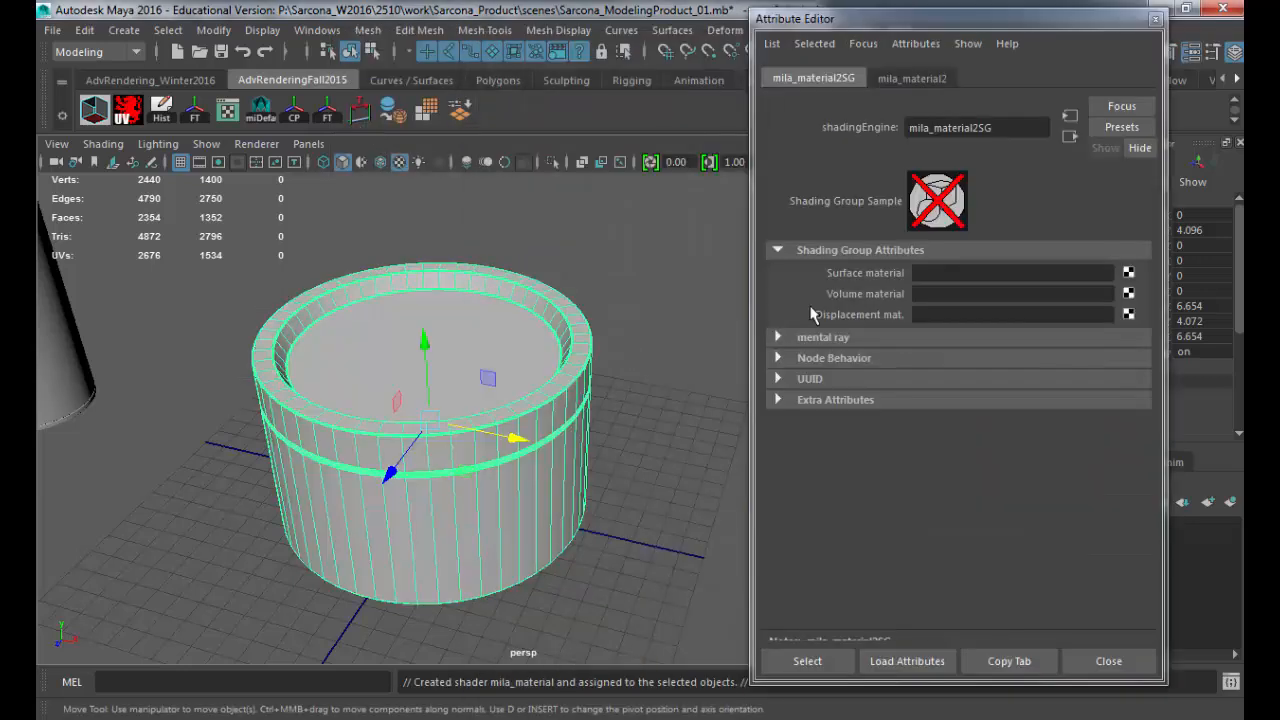
# Step: Rename the container's new material lotion_MILA
pyautogui.click(925, 82)
pyautogui.write('lotion_MILA')
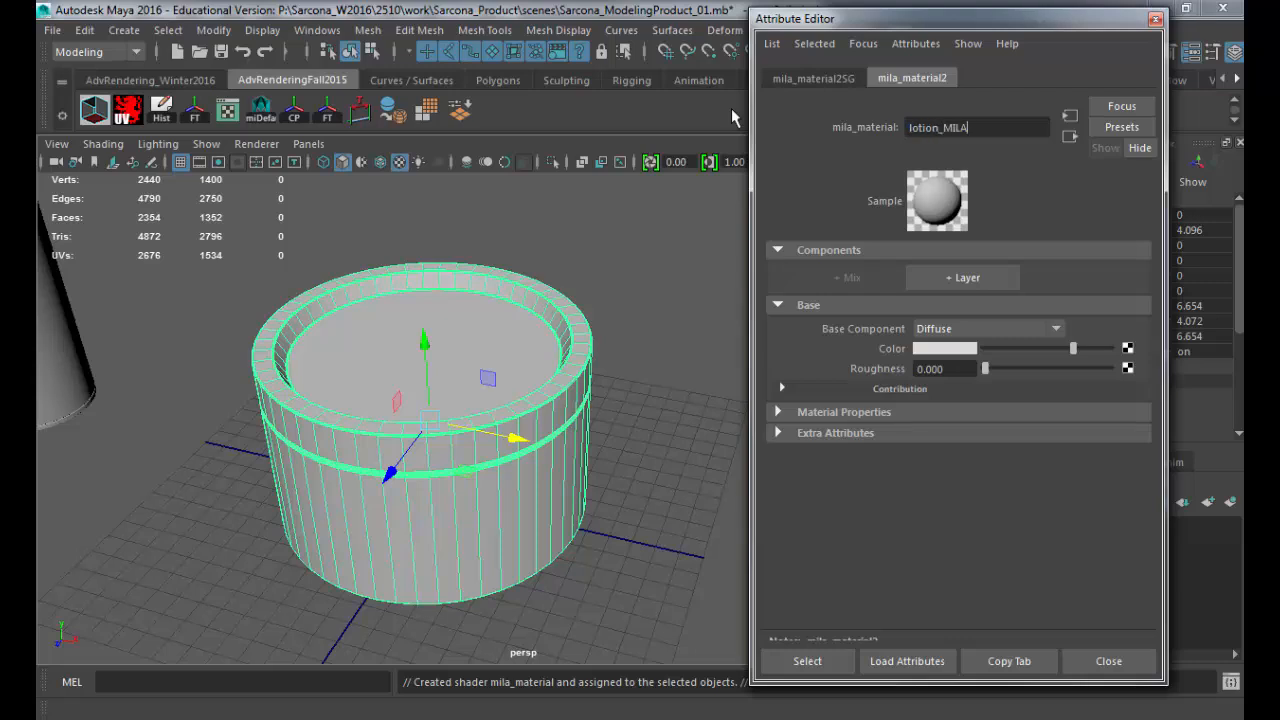
pyautogui.press('Return')
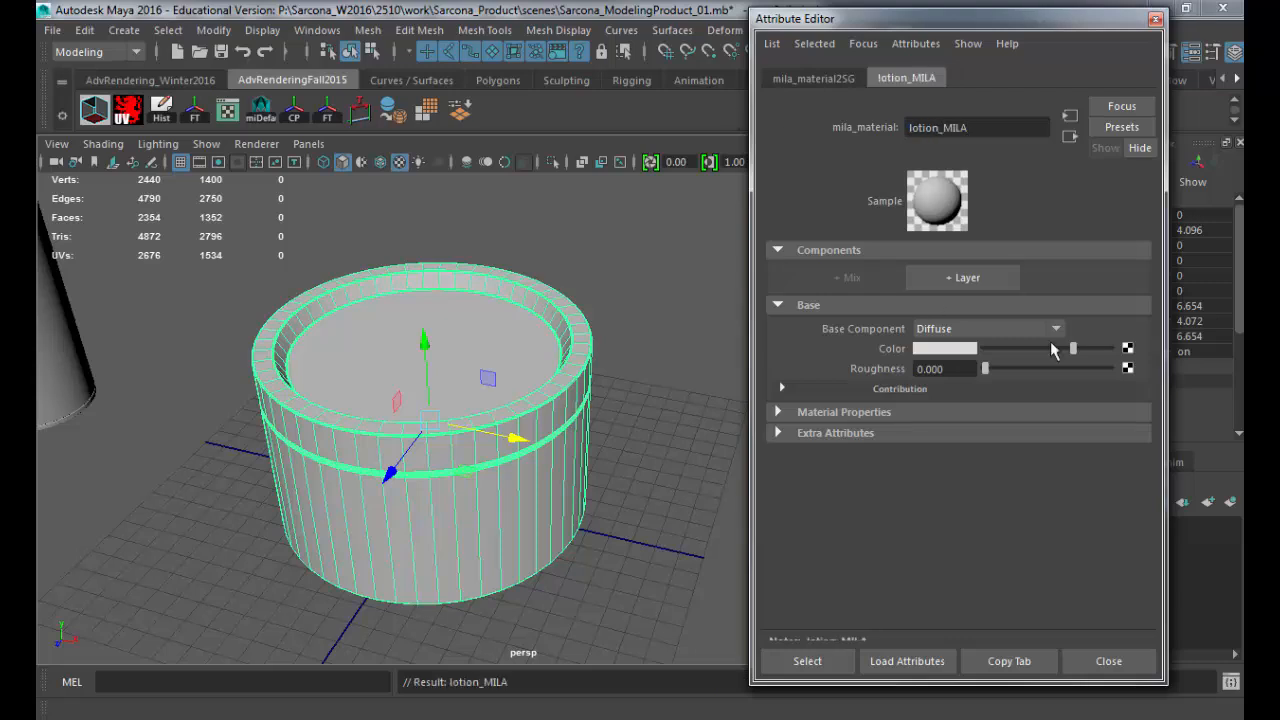
# Step: Connect a file texture to the material's base colour and load LotionLabel.tif from sourceimages
pyautogui.click(1128, 349)
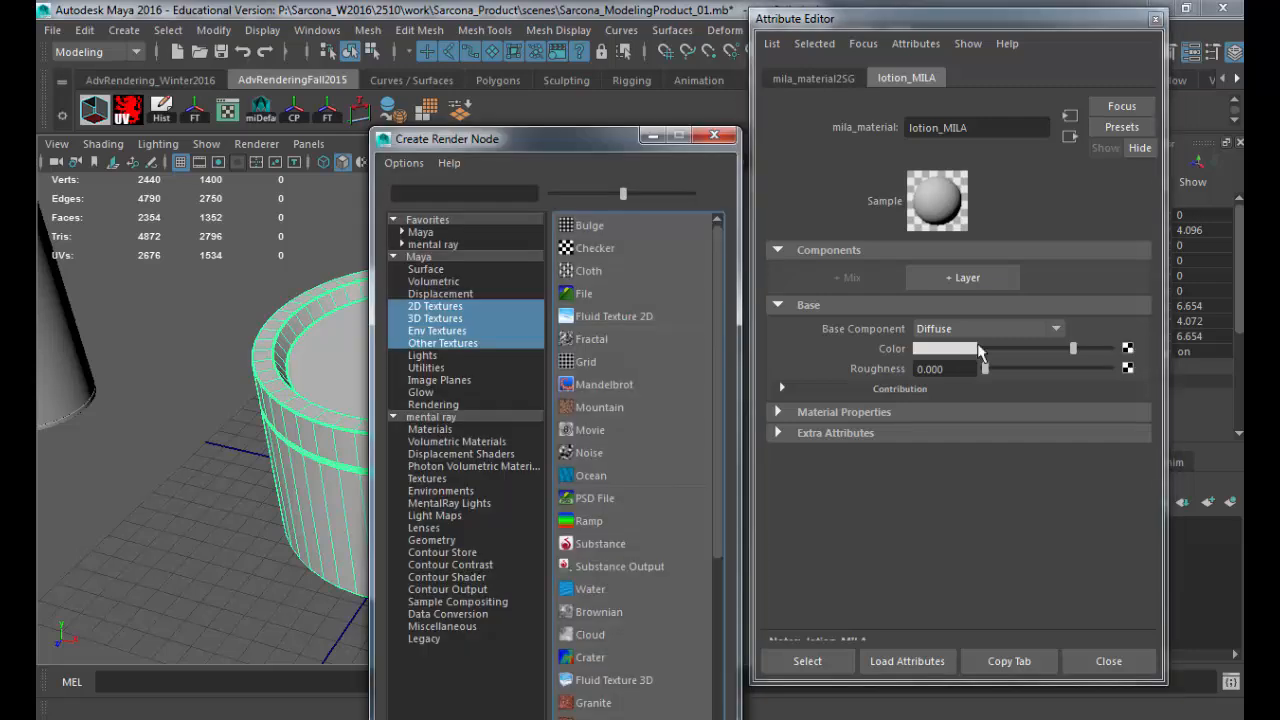
pyautogui.click(644, 296)
pyautogui.click(1123, 338)
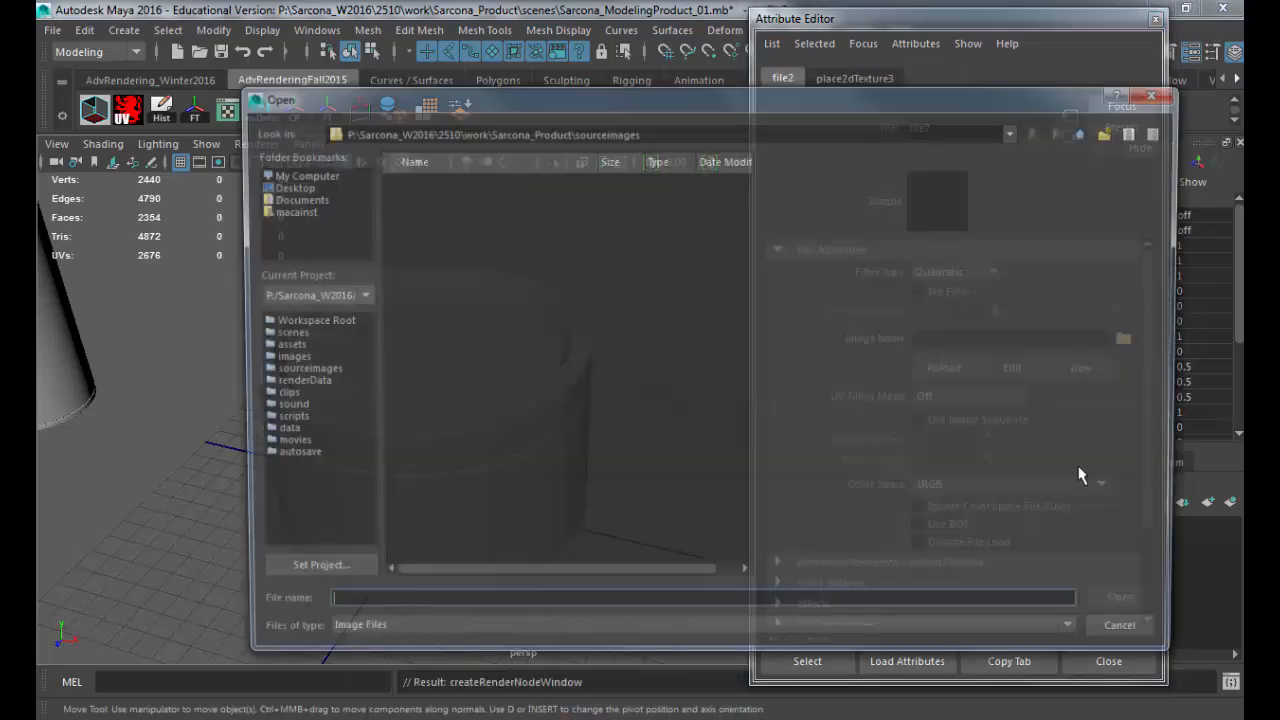
pyautogui.click(435, 213)
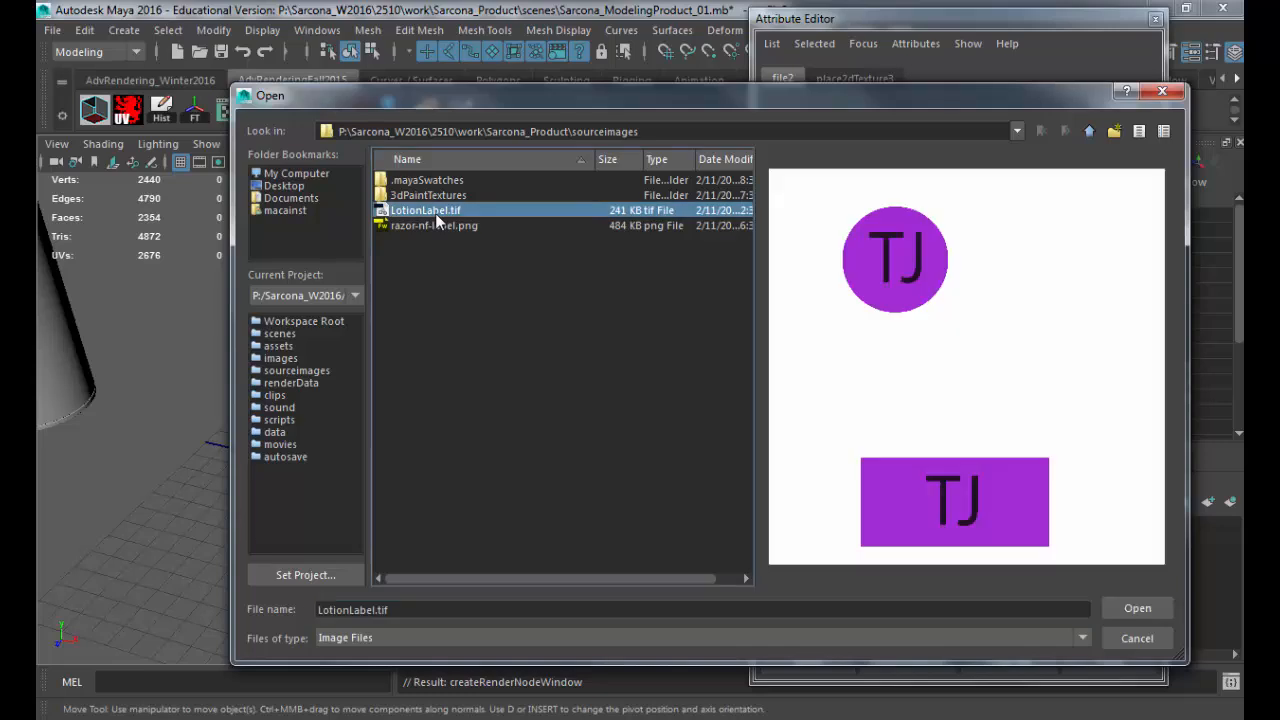
pyautogui.doubleClick(435, 213)
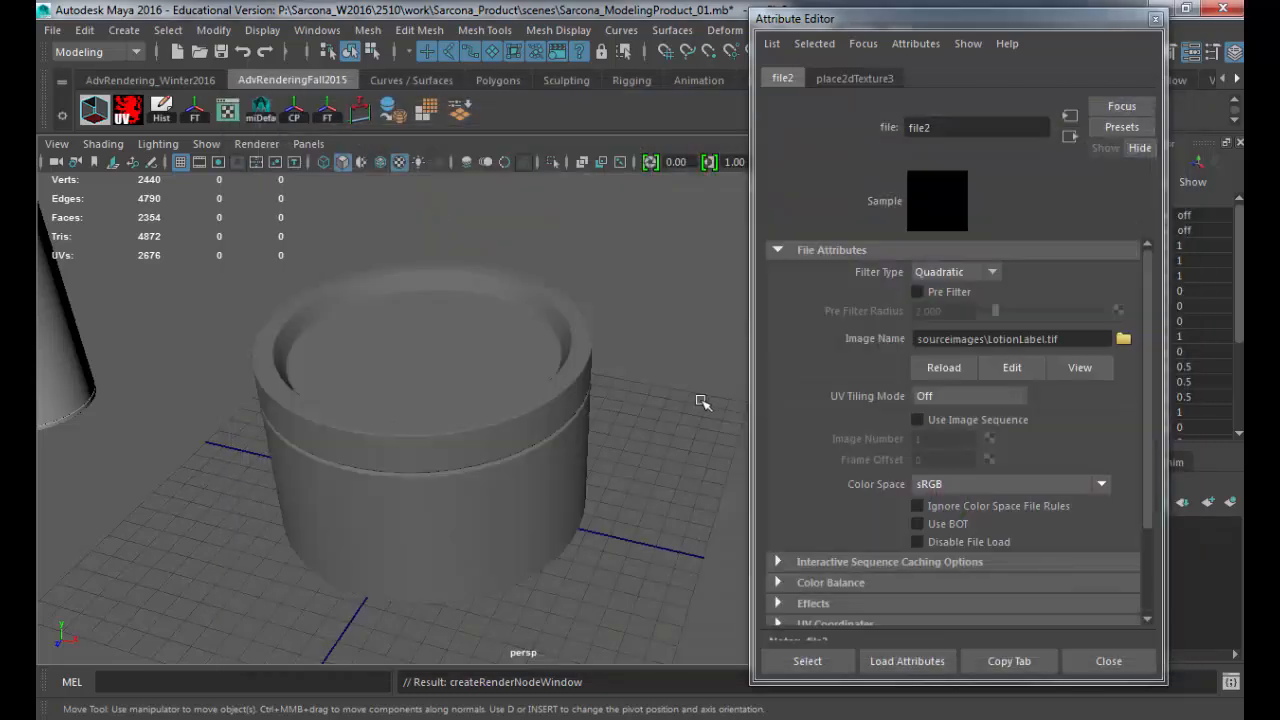
# Step: Examine the label orientation around the container, and open the UV Editor for it with the model left in view
pyautogui.keyDown('alt'); pyautogui.moveTo(480, 352); pyautogui.dragTo(572, 353); pyautogui.keyUp('alt')
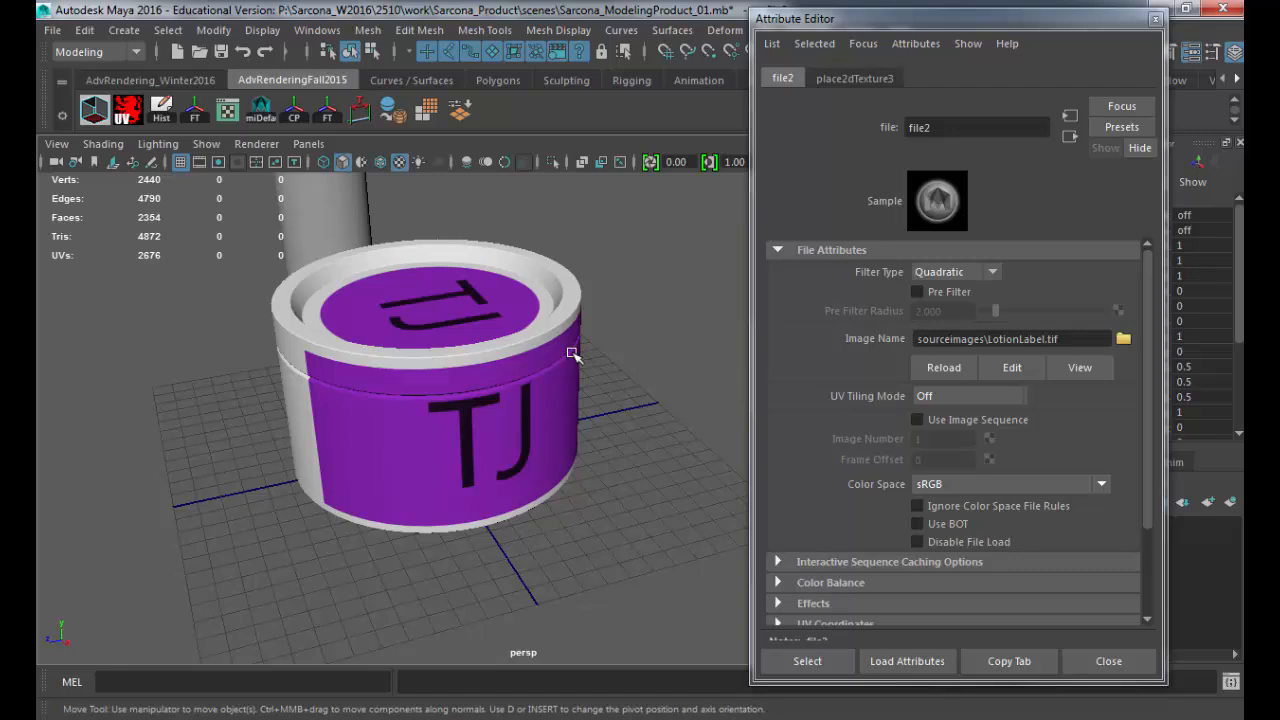
pyautogui.moveTo(451, 371)
pyautogui.keyDown('alt'); pyautogui.mouseDown()
pyautogui.moveTo(545, 364)
pyautogui.moveTo(378, 350)
pyautogui.moveTo(486, 429)
pyautogui.moveTo(483, 409)
pyautogui.moveTo(343, 337)
pyautogui.moveTo(494, 460)
pyautogui.moveTo(280, 340)
pyautogui.moveTo(410, 440)
pyautogui.moveTo(441, 430)
pyautogui.moveTo(429, 380)
pyautogui.moveTo(440, 429)
pyautogui.moveTo(440, 360)
pyautogui.mouseUp(); pyautogui.keyUp('alt')
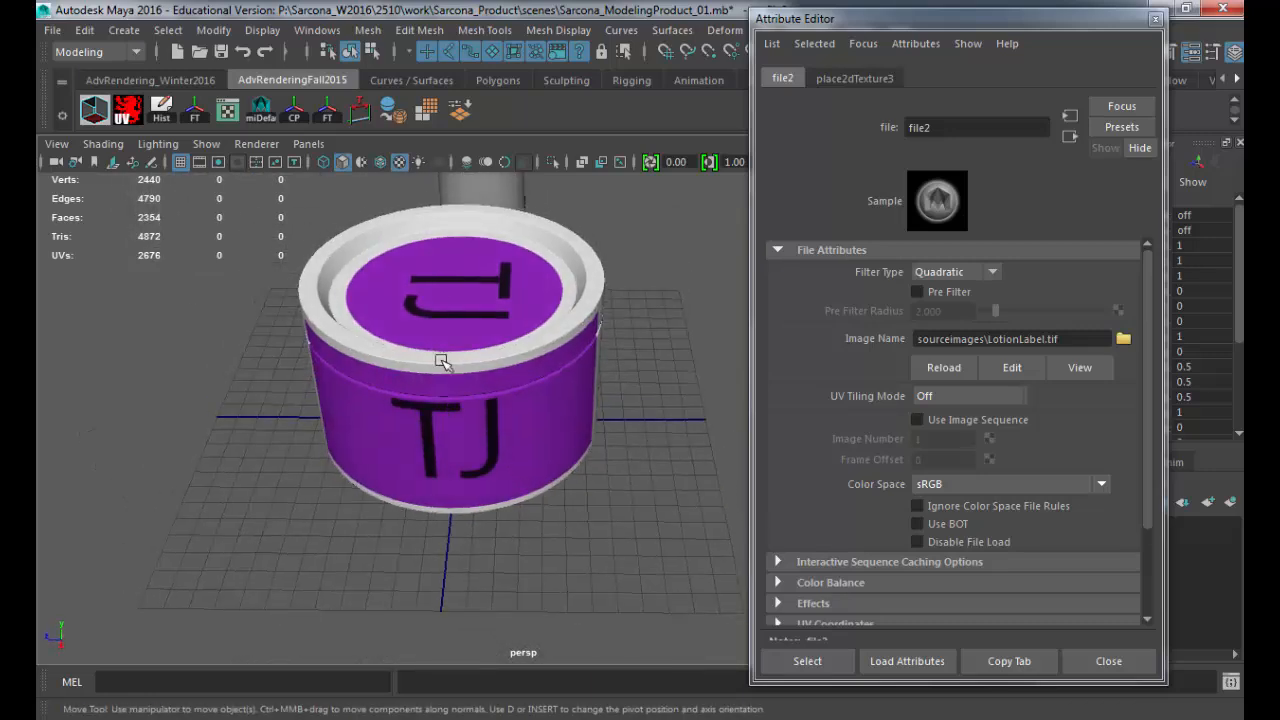
pyautogui.click(437, 421)
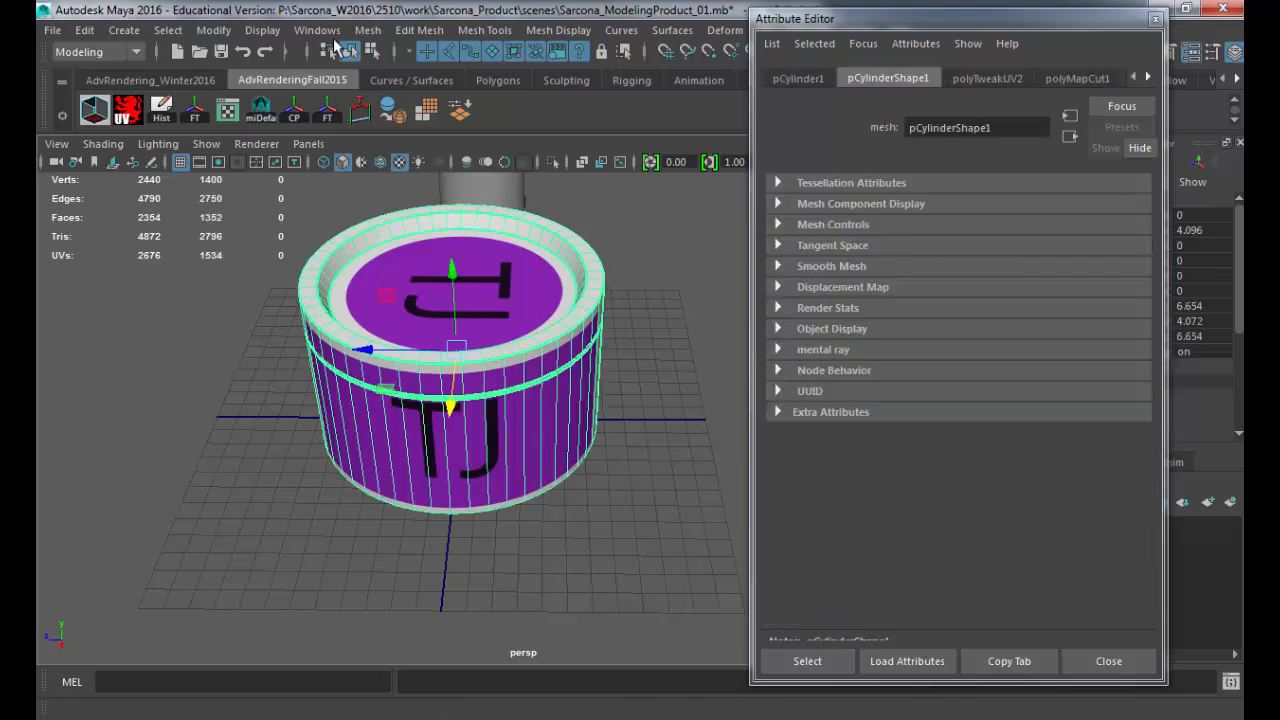
pyautogui.click(317, 30)
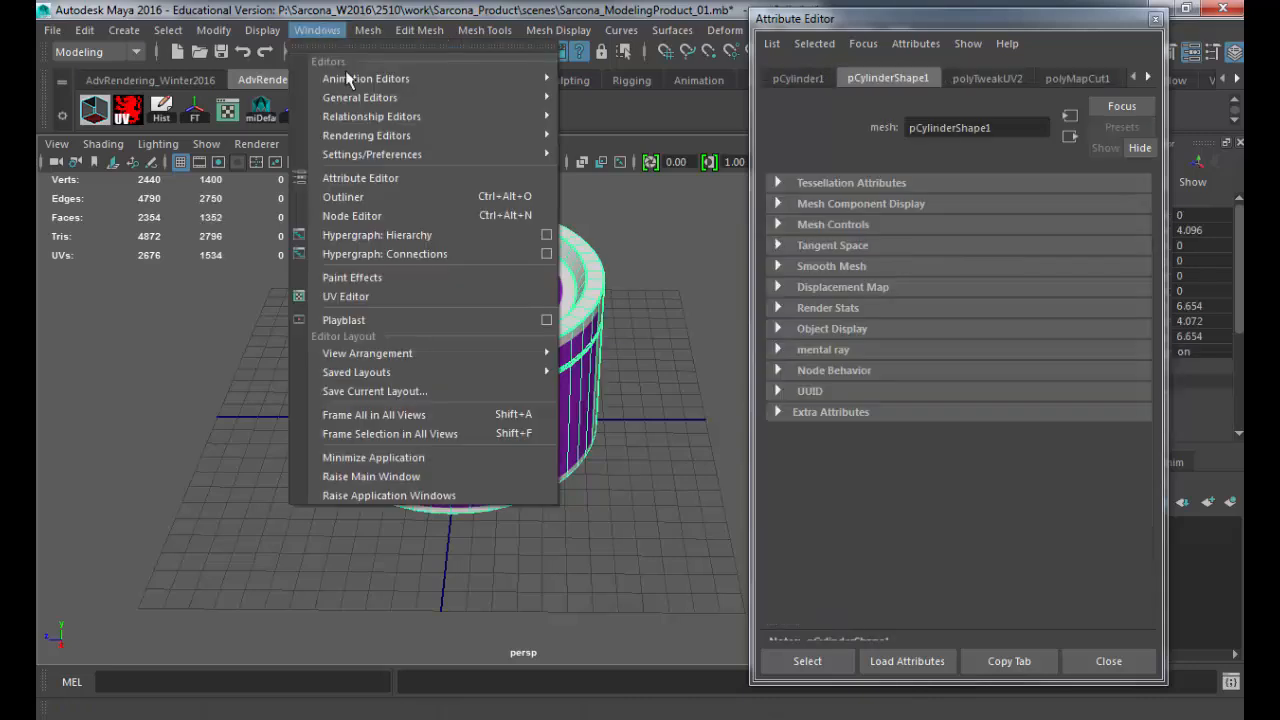
pyautogui.click(387, 300)
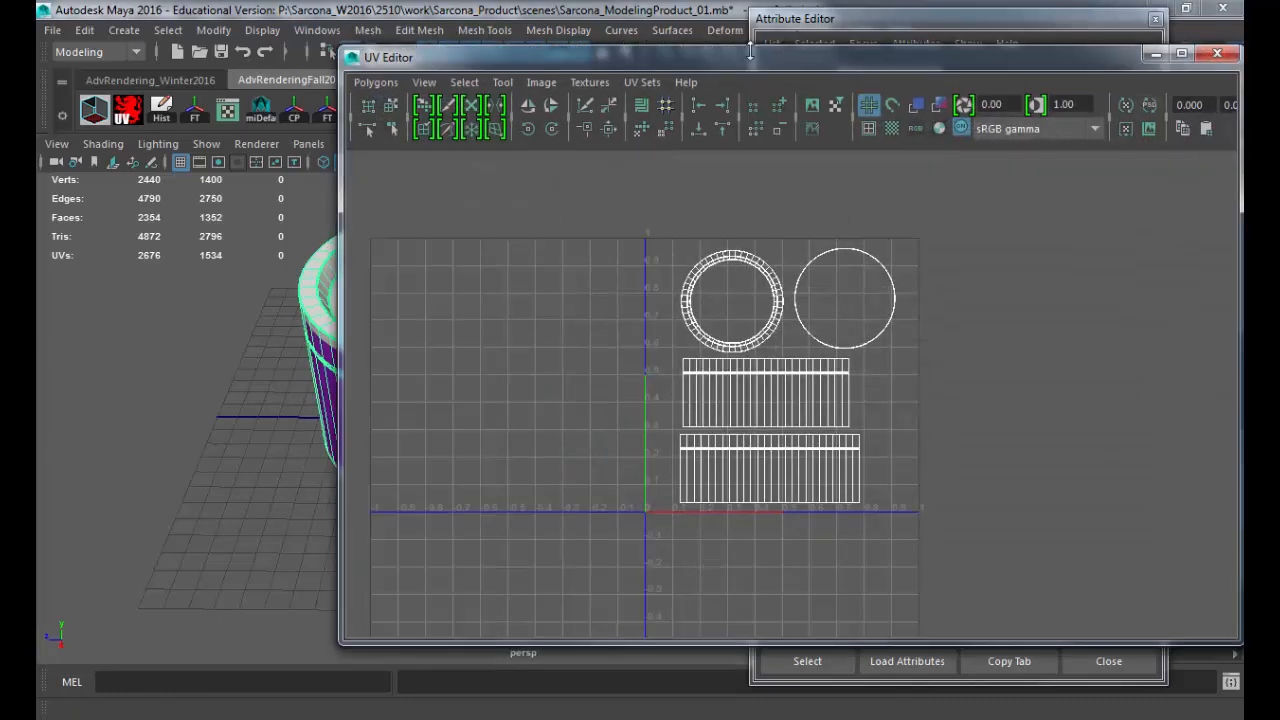
pyautogui.moveTo(748, 63); pyautogui.dragTo(987, 67)
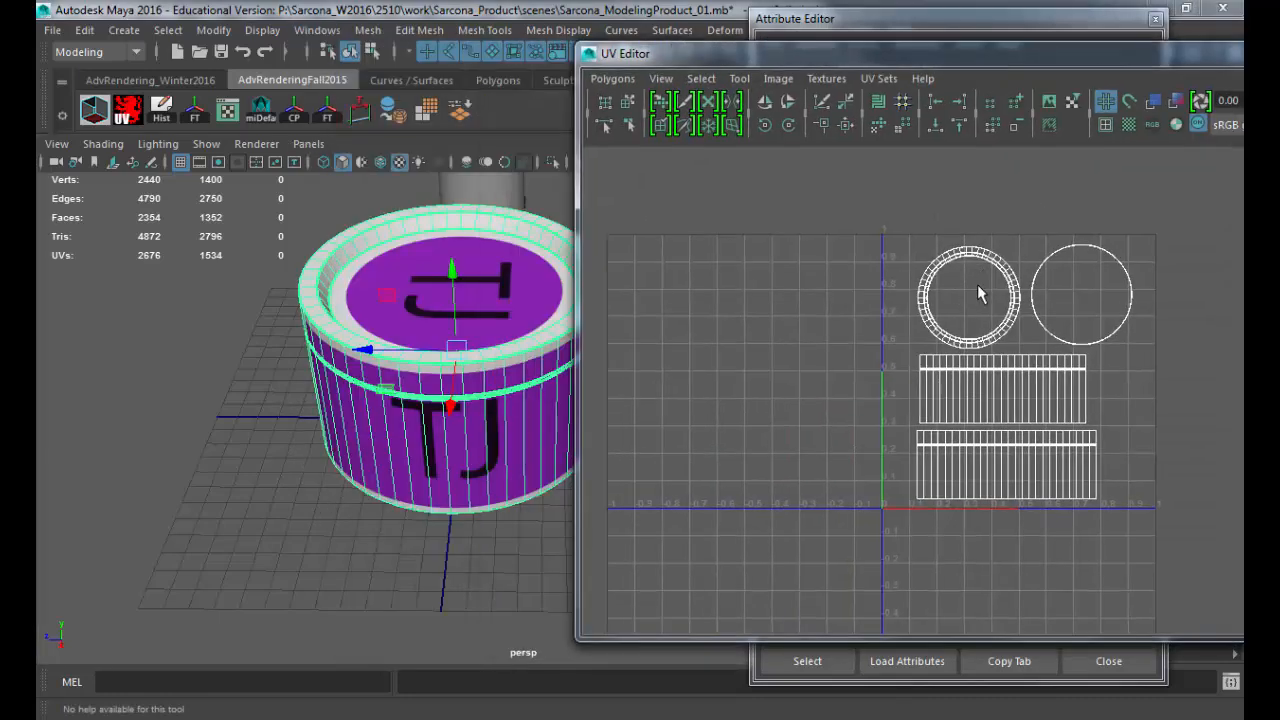
# Step: Rotate the lid-top UV shell a quarter turn so the TJ on the lid reads upright, and put away the UV Editor
pyautogui.moveTo(978, 281); pyautogui.dragTo(919, 257, button='right')
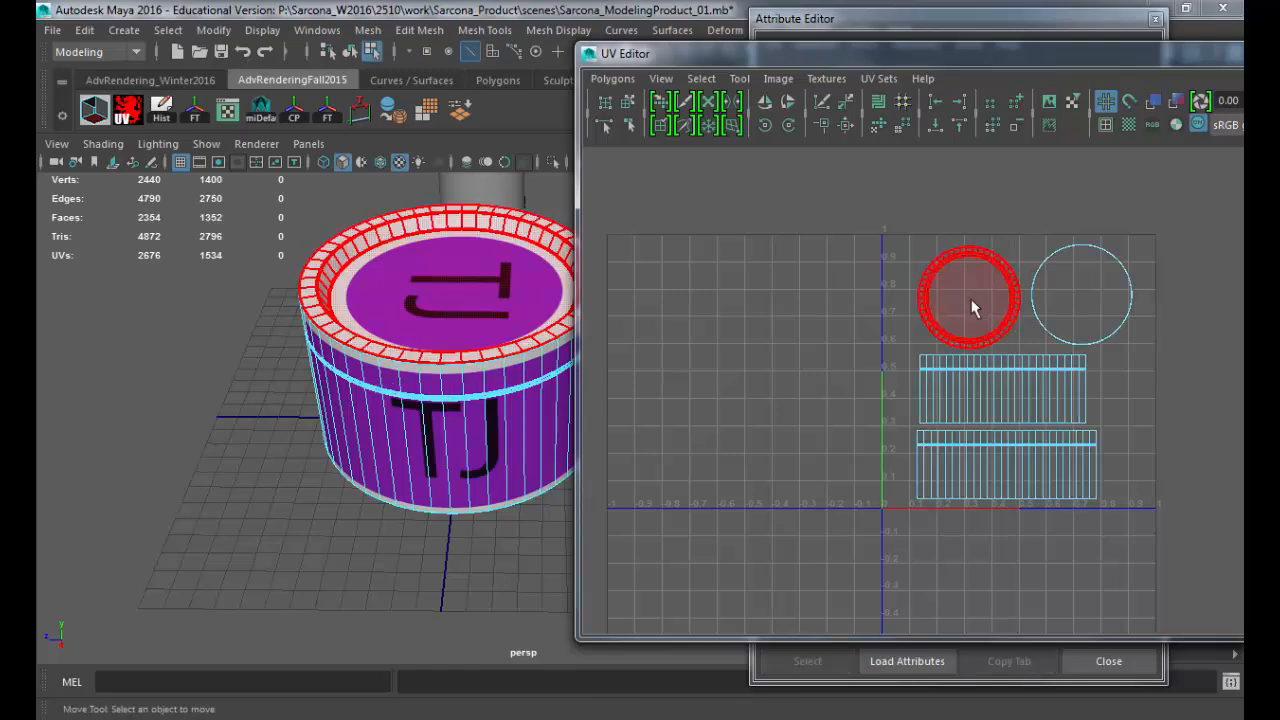
pyautogui.click(971, 300)
pyautogui.press('e')
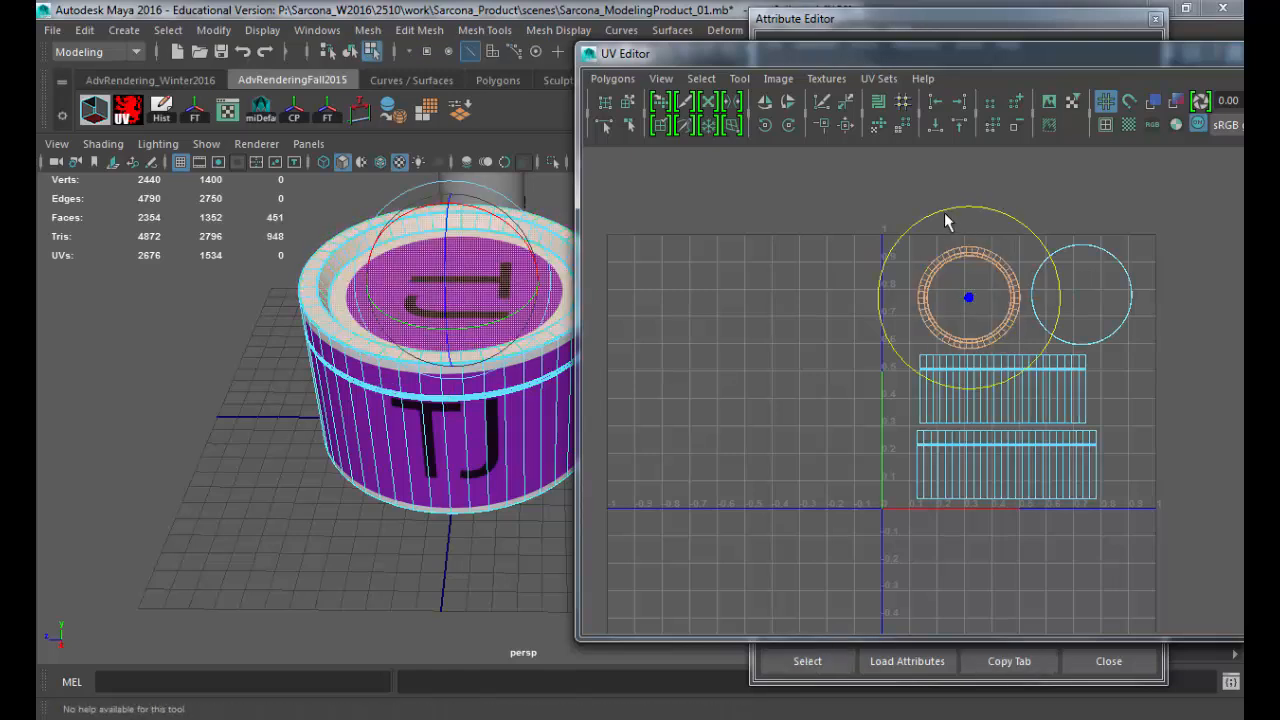
pyautogui.moveTo(908, 240); pyautogui.dragTo(1053, 285)
pyautogui.press('w')
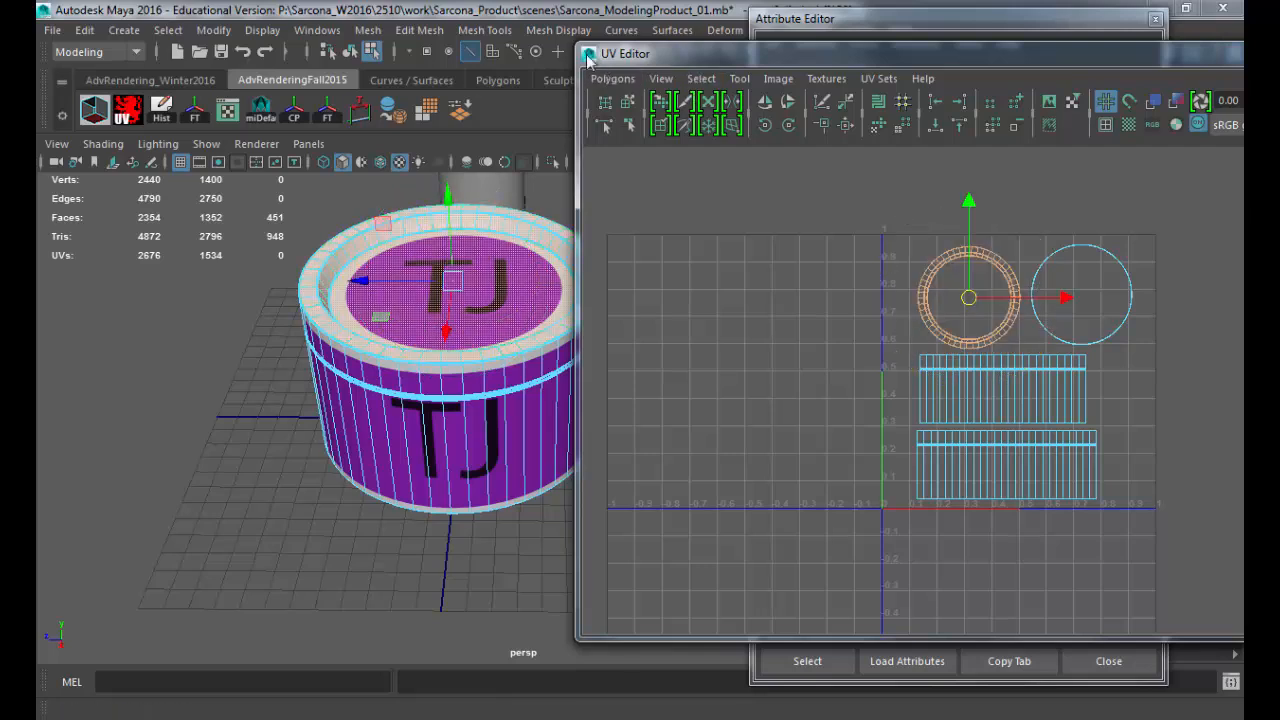
pyautogui.doubleClick(589, 56)
# Step: Return to object mode and rotate the container about -90 degrees around its vertical axis
pyautogui.keyDown('alt'); pyautogui.moveTo(470, 253); pyautogui.dragTo(508, 280); pyautogui.keyUp('alt')
pyautogui.press('F8')
pyautogui.press('e')
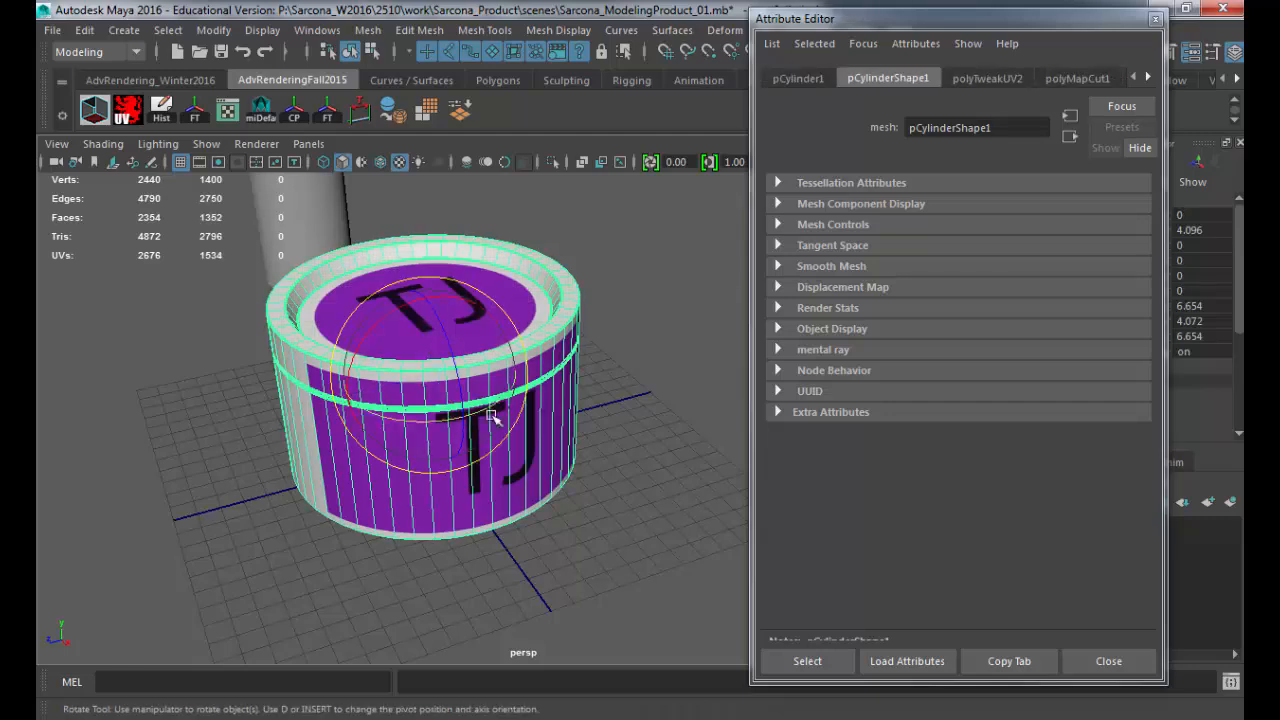
pyautogui.moveTo(442, 421); pyautogui.dragTo(575, 365)
# Step: Switch to Photoshop and show the UV layout on Layer 0 to compare the lower purple rectangle with the lid seam
pyautogui.hotkey('alt', 'Tab')
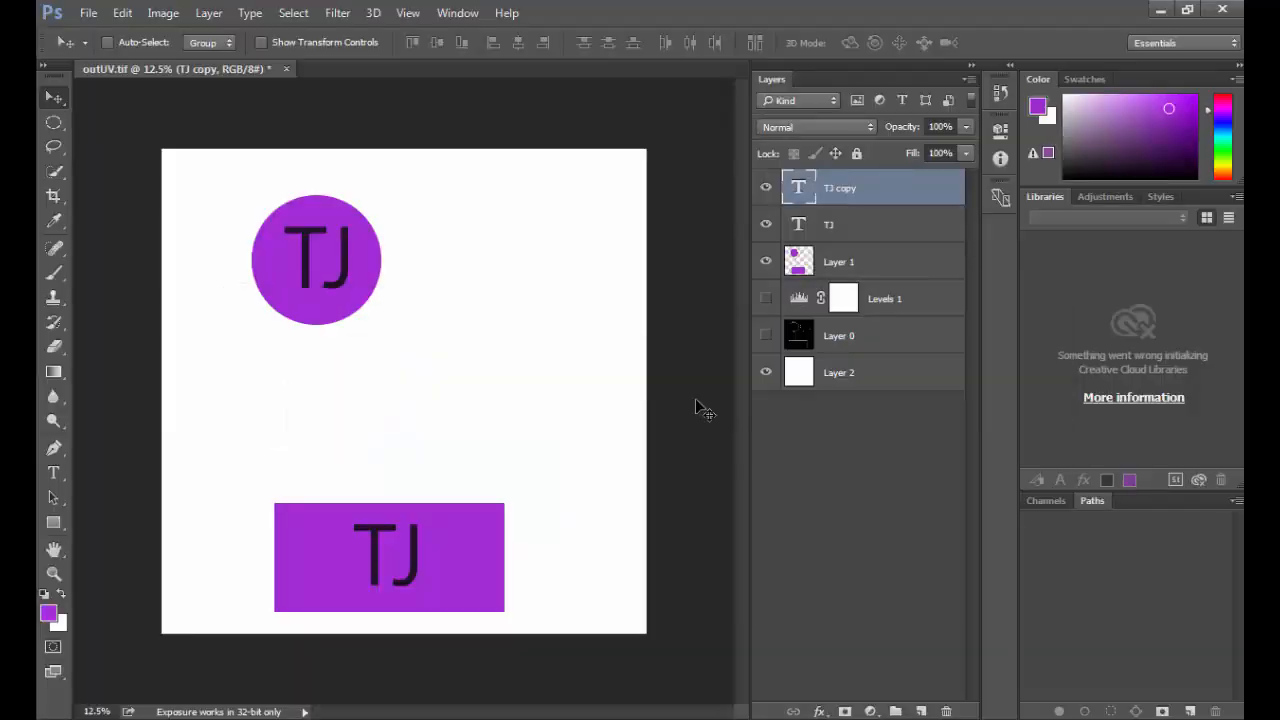
pyautogui.click(771, 336)
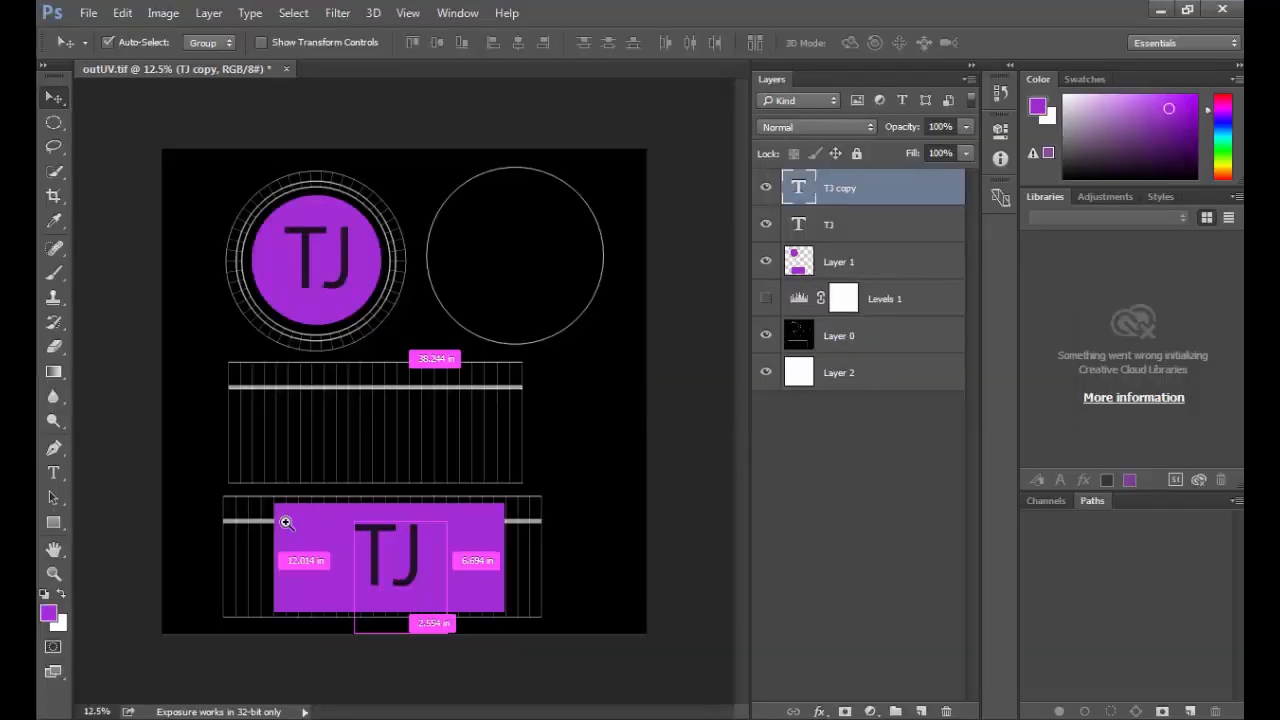
pyautogui.moveTo(283, 522)
pyautogui.keyDown('ctrl'); pyautogui.mouseDown()
pyautogui.moveTo(376, 534)
pyautogui.moveTo(263, 537)
pyautogui.moveTo(279, 525)
pyautogui.mouseUp(); pyautogui.keyUp('ctrl')
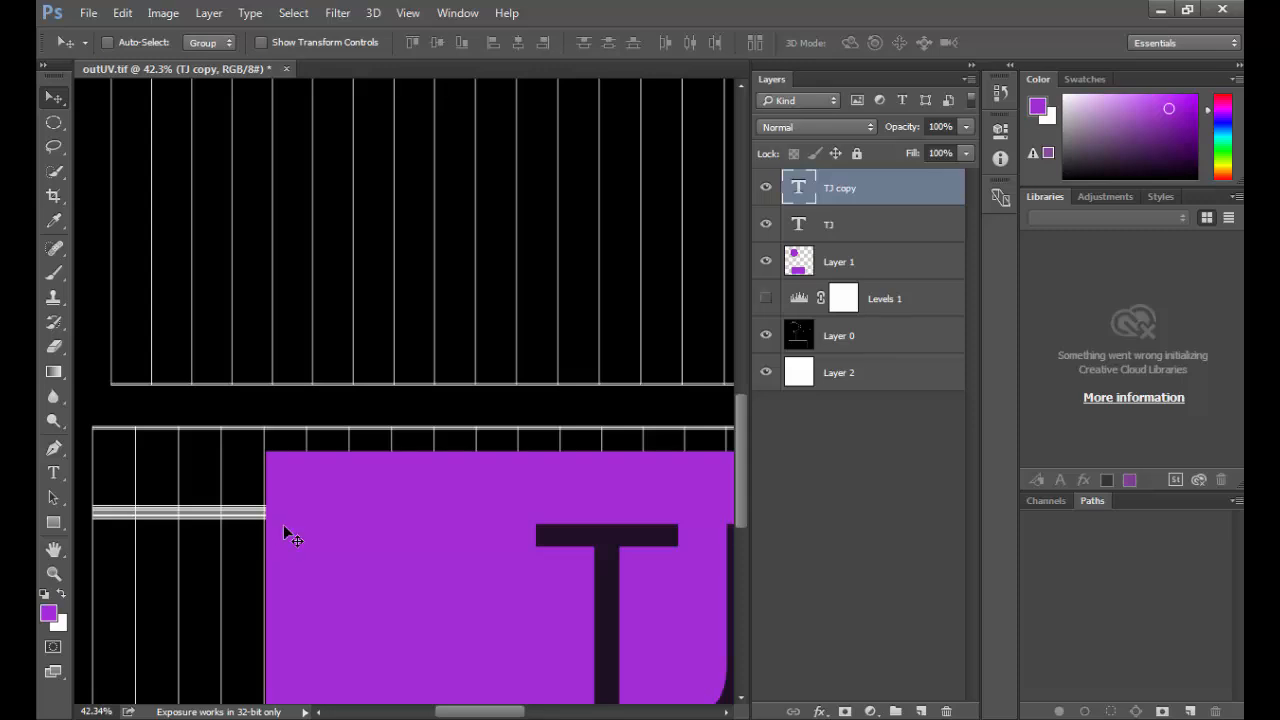
pyautogui.hotkey('ctrl', '-')
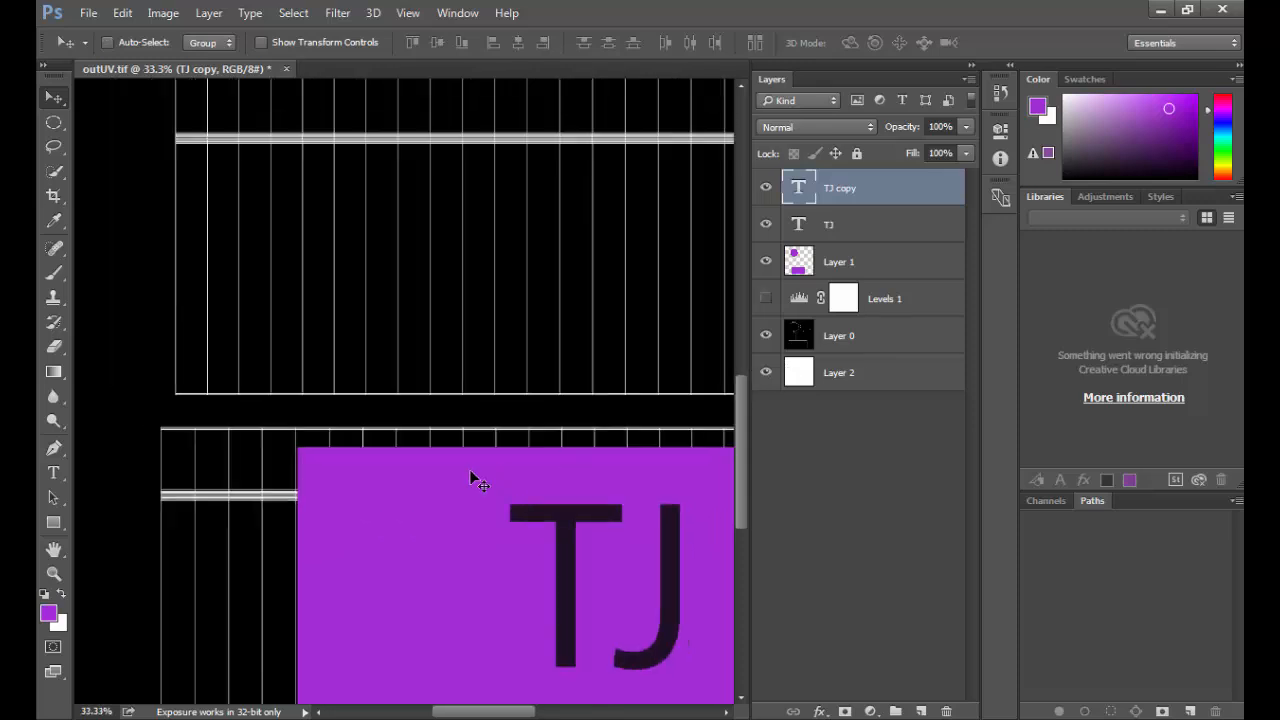
# Step: Delete the upper strip of the lower purple rectangle on Layer 1, down to just below the thick UV seam line
pyautogui.press('m')
pyautogui.hotkey('shift', 'm')
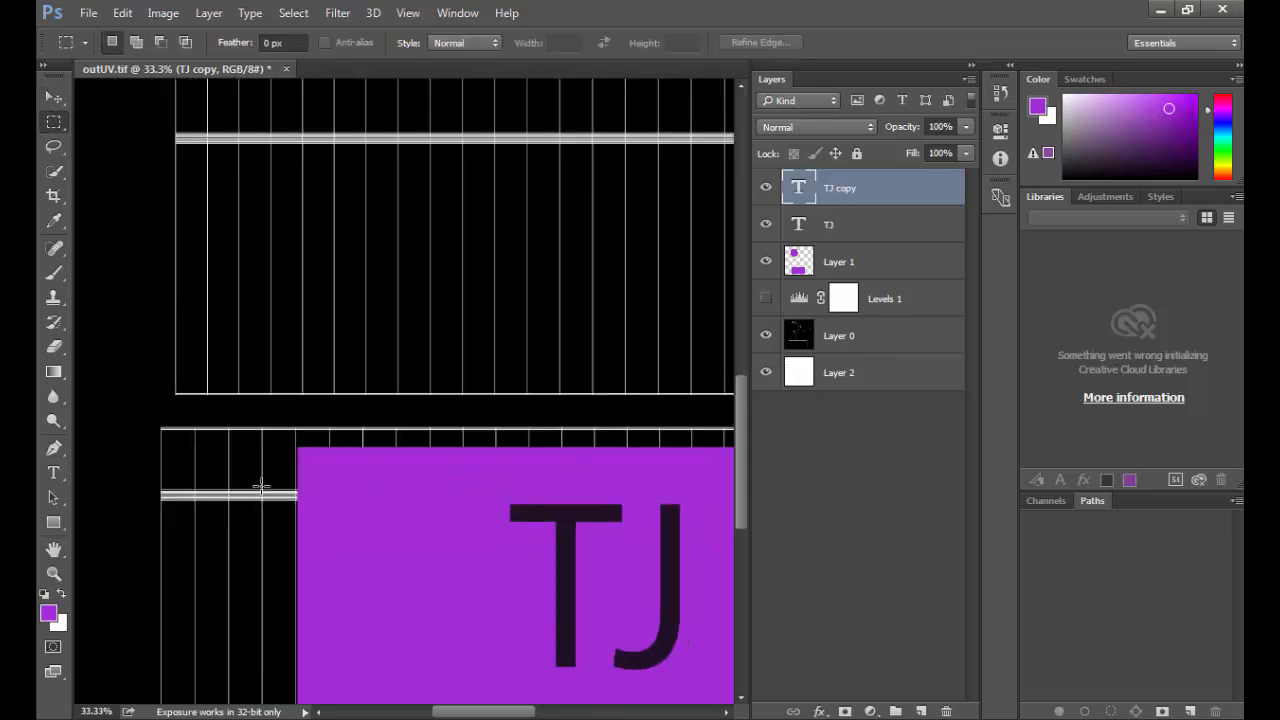
pyautogui.hotkey('ctrl', '0')
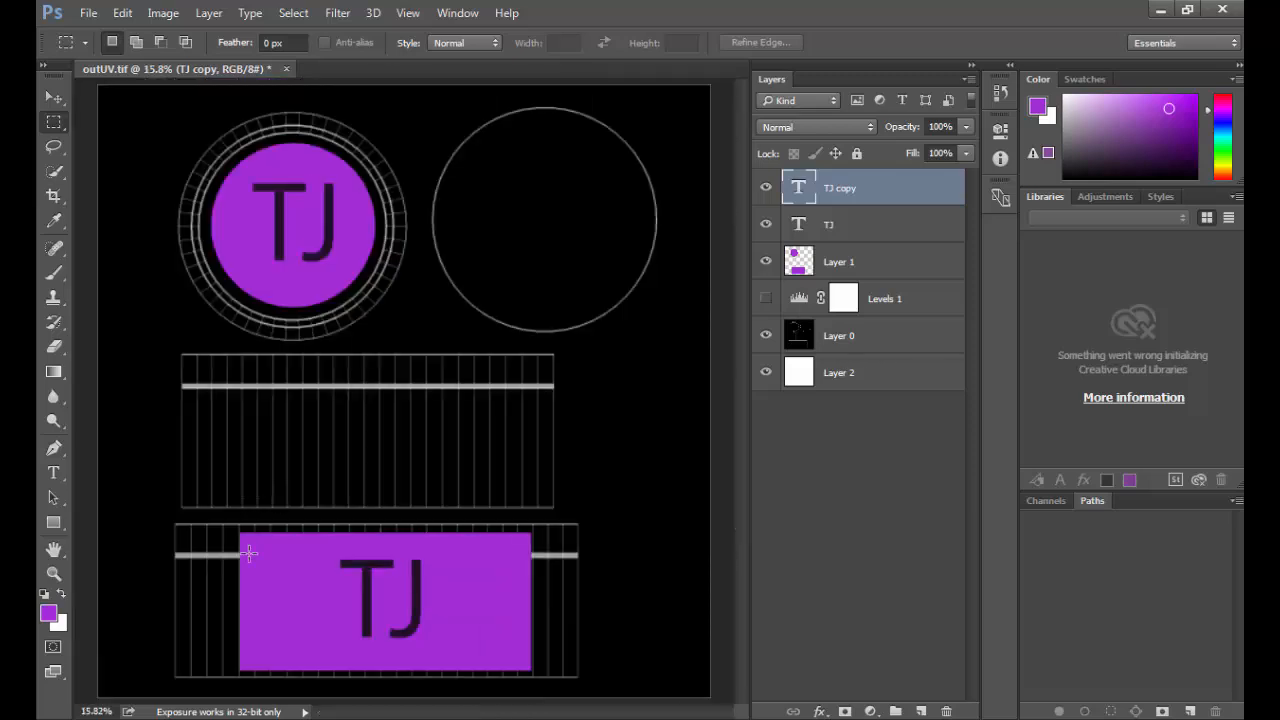
pyautogui.moveTo(226, 563); pyautogui.dragTo(622, 431)
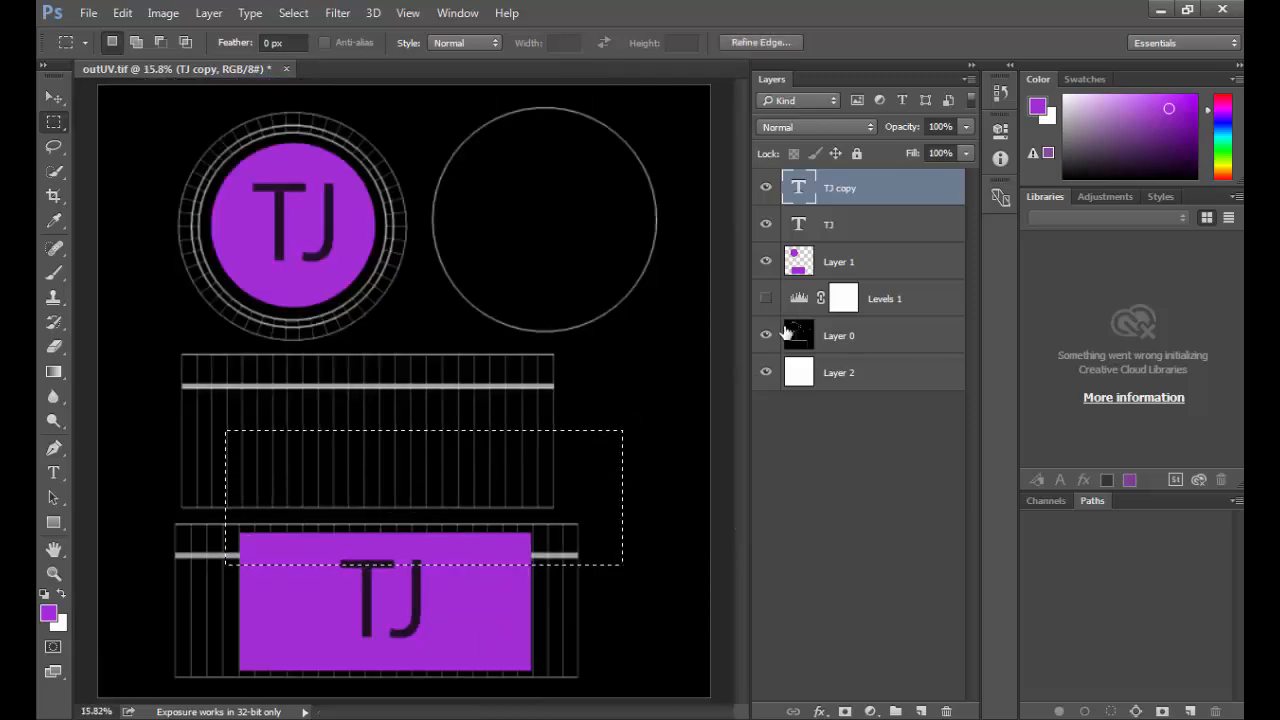
pyautogui.click(800, 265)
pyautogui.press('Delete')
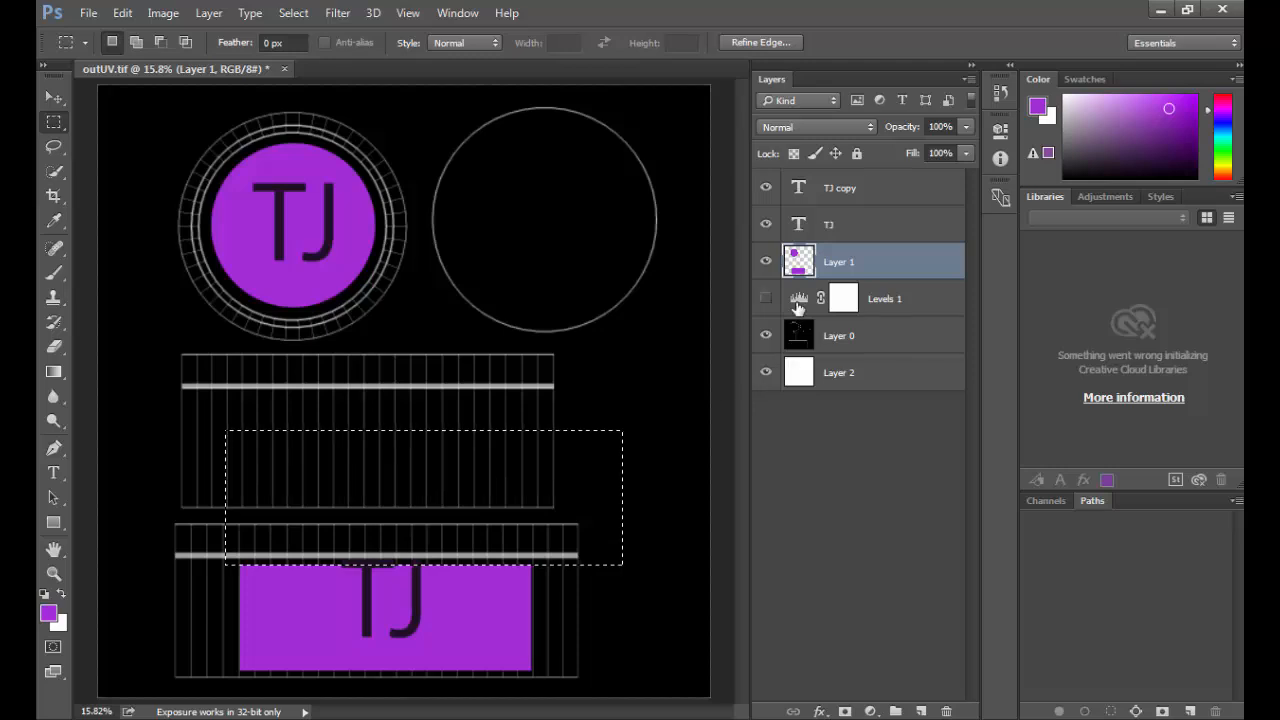
pyautogui.hotkey('ctrl', 'd')
# Step: Move the TJ copy text down about 1.93 in within the trimmed rectangle, and hide the UV layout on Layer 0
pyautogui.click(805, 195)
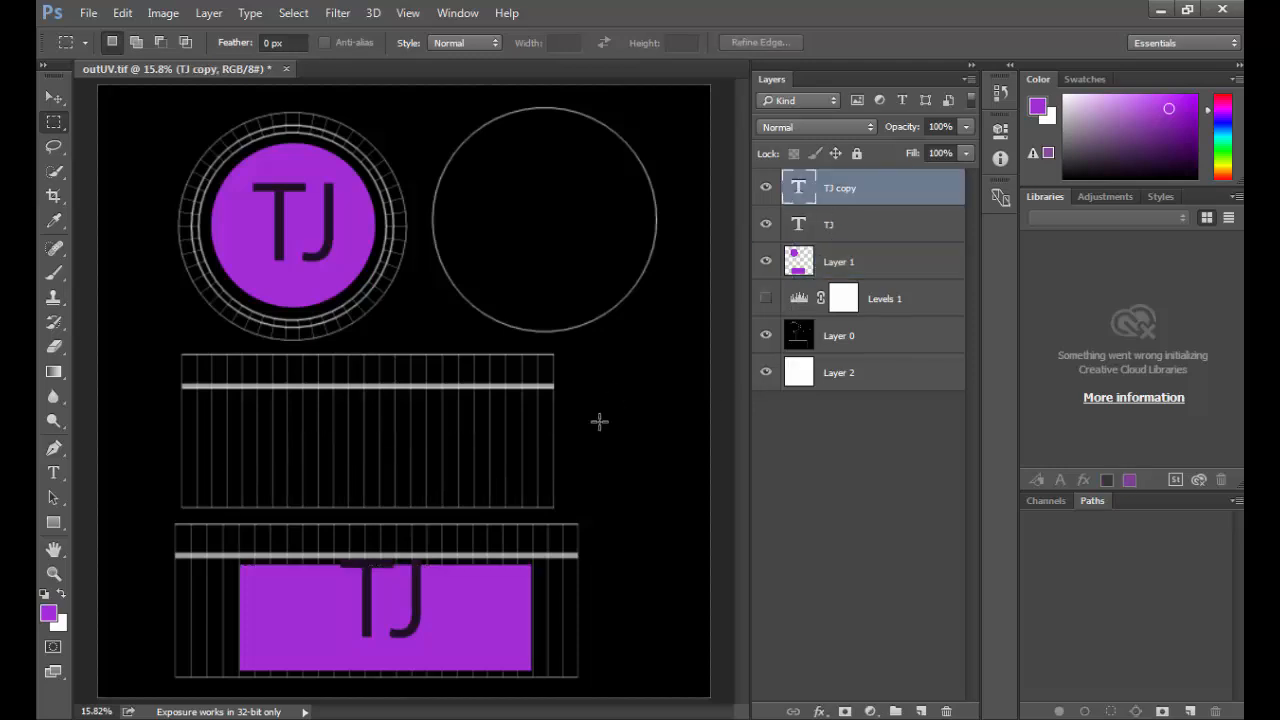
pyautogui.hotkey('ctrl', 't')
pyautogui.moveTo(417, 614); pyautogui.dragTo(403, 635)
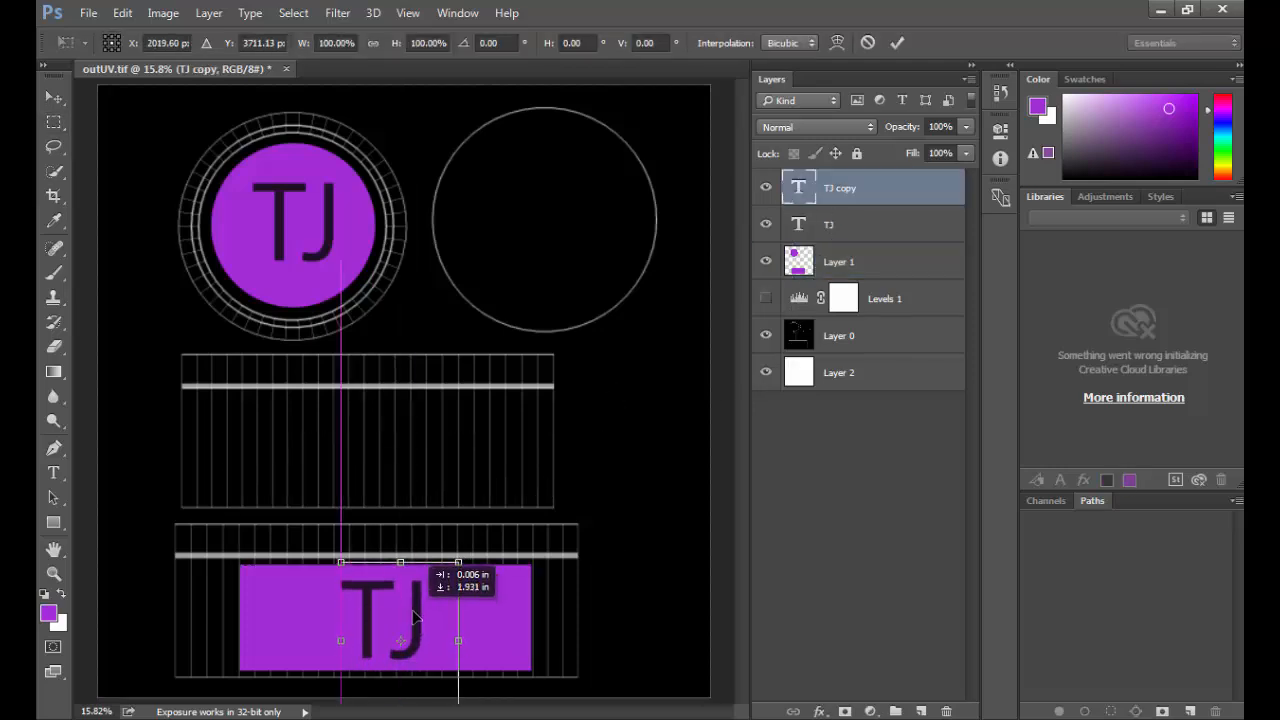
pyautogui.press('Return')
pyautogui.click(765, 335)
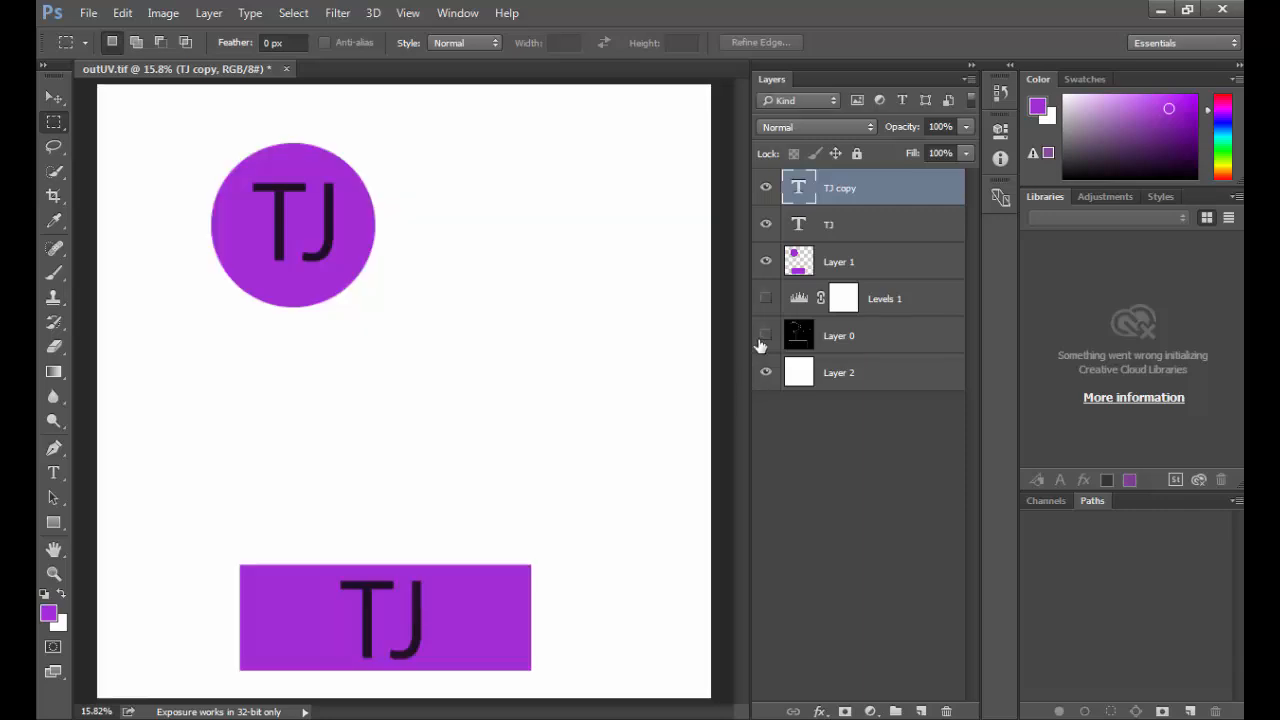
# Step: Save the trimmed label artwork as a TIFF copy without alpha channels or layers, replacing LotionLabel.tif in sourceimages
pyautogui.hotkey('ctrl', 'shift', 's')
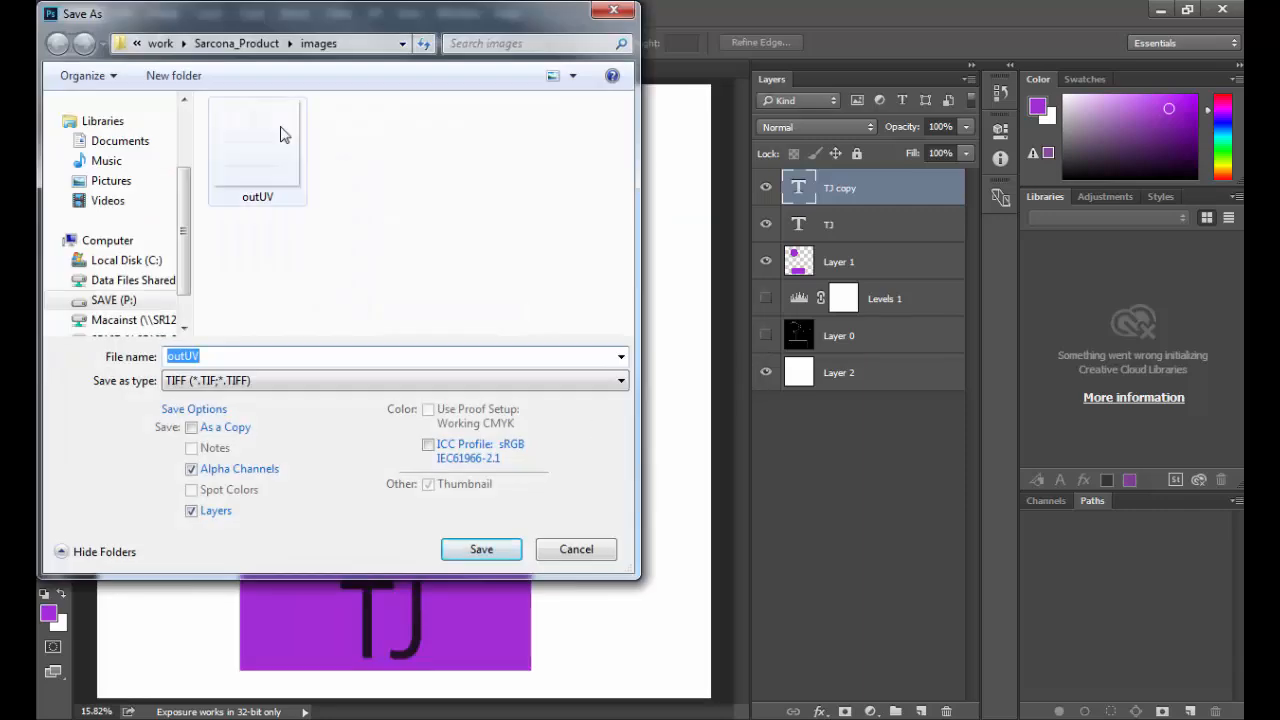
pyautogui.click(240, 43)
pyautogui.press('s')
pyautogui.press('s')
pyautogui.press('s')
pyautogui.press('s')
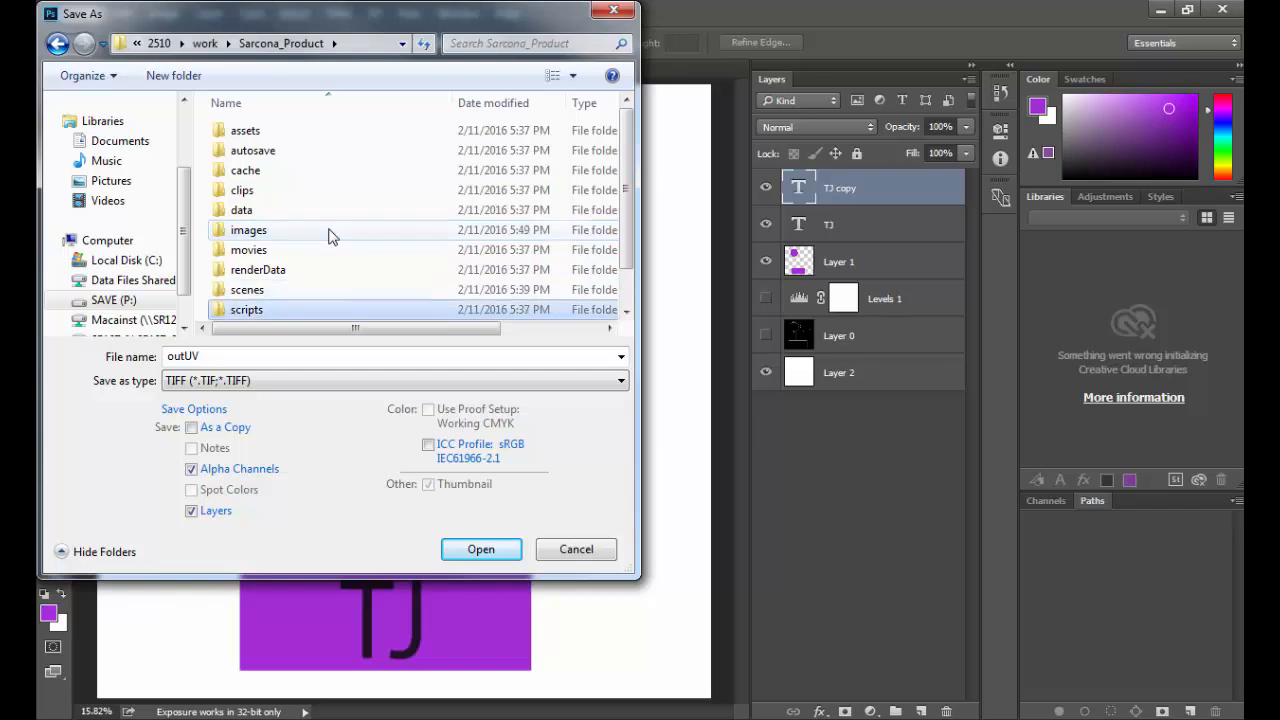
pyautogui.press('Return')
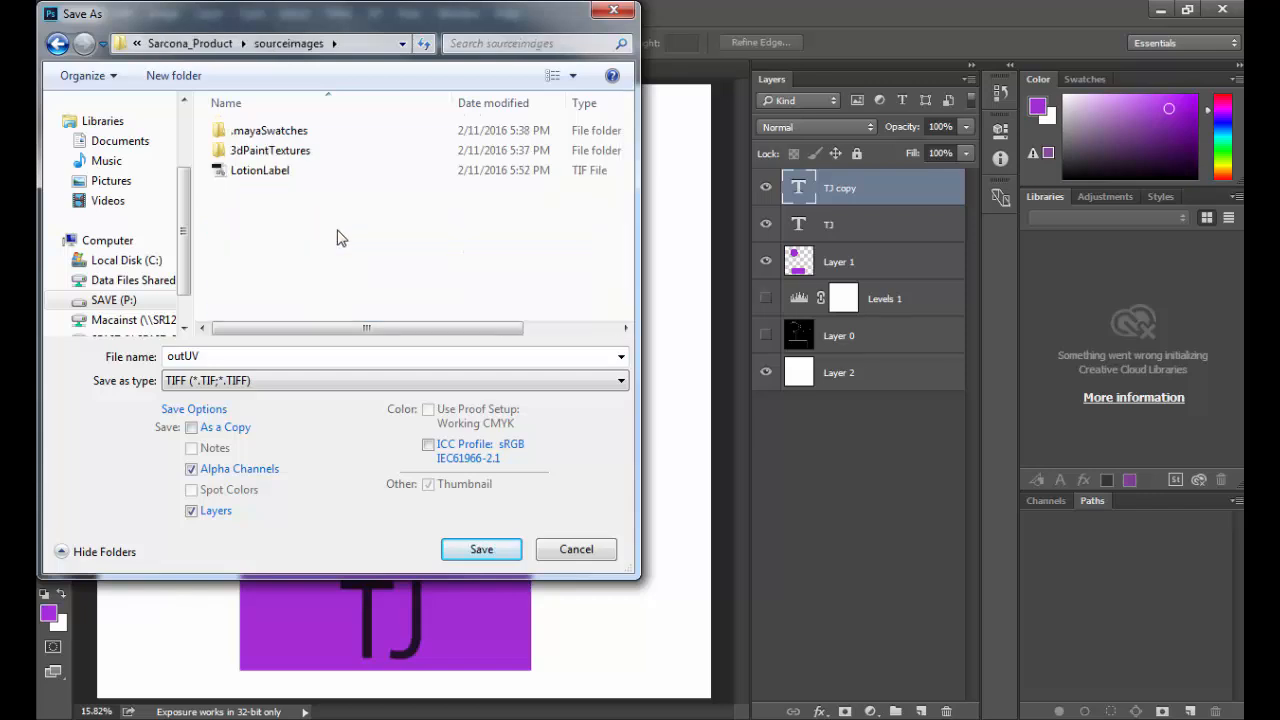
pyautogui.click(276, 171)
pyautogui.click(205, 470)
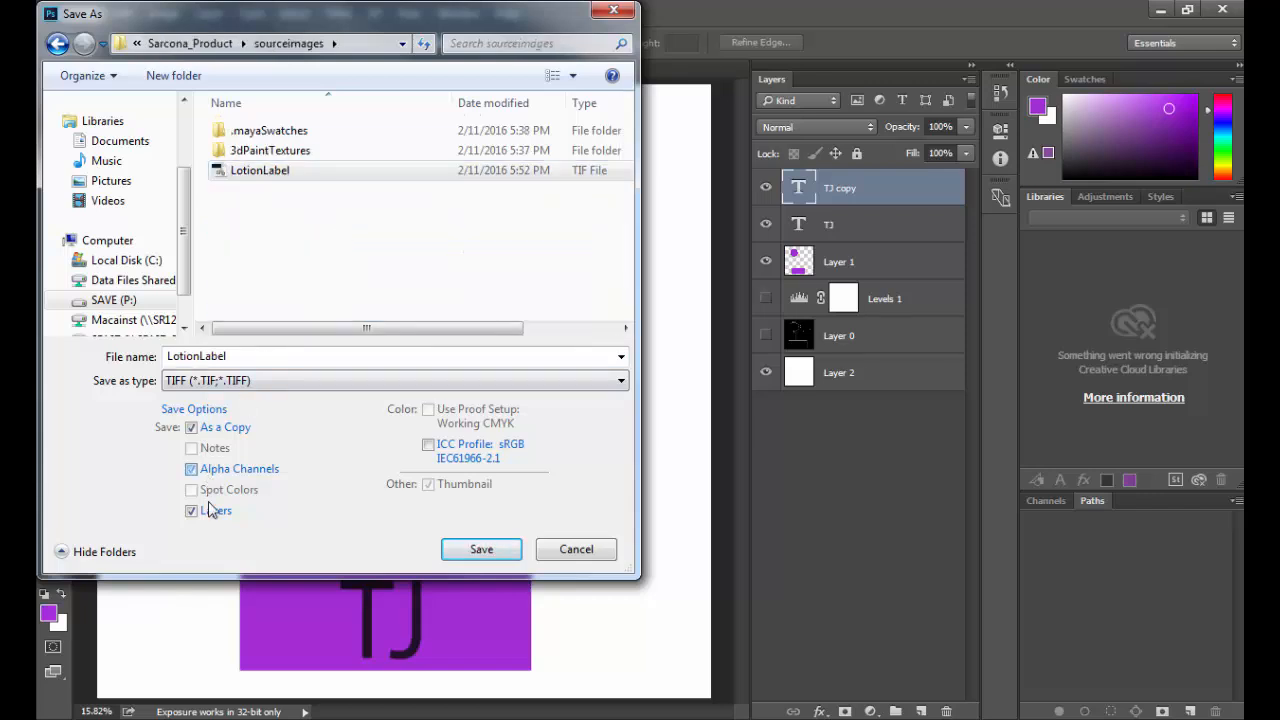
pyautogui.click(212, 512)
pyautogui.click(462, 549)
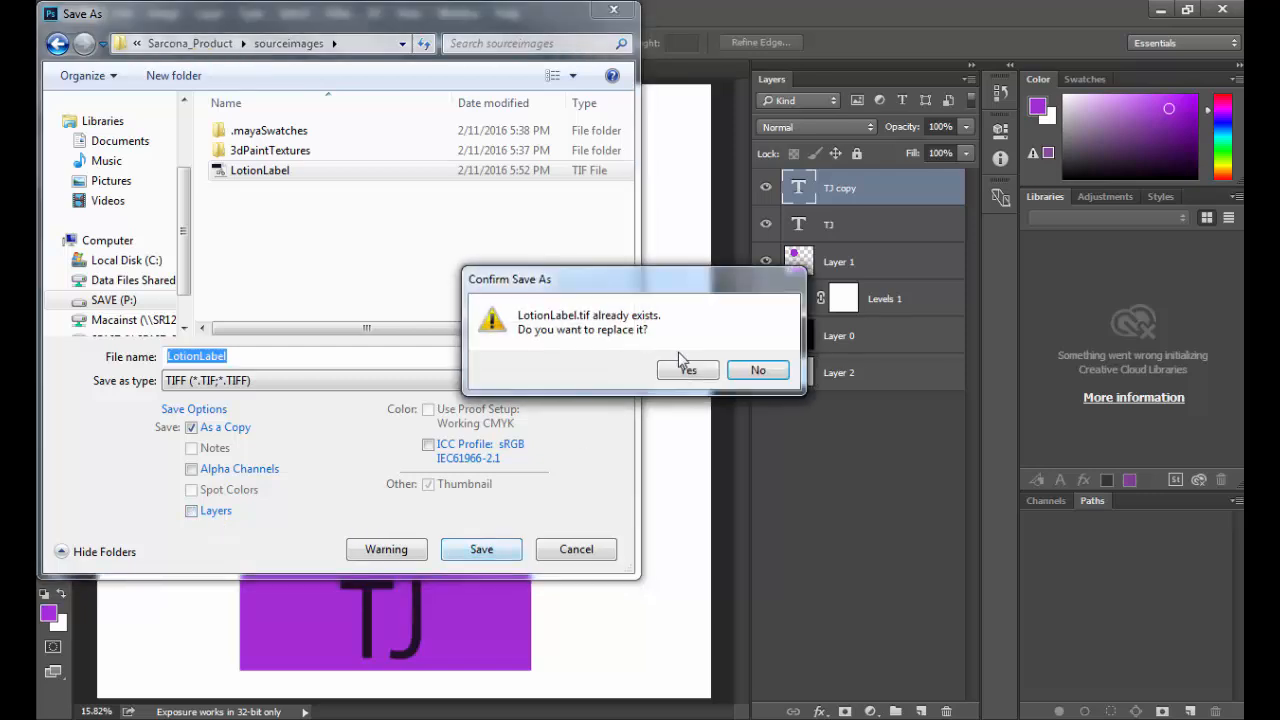
pyautogui.click(688, 370)
pyautogui.click(877, 190)
# Step: Switch to Maya, reload LotionLabel.tif in the container's file2 texture, and check the trimmed label on the model
pyautogui.hotkey('alt', 'Tab')
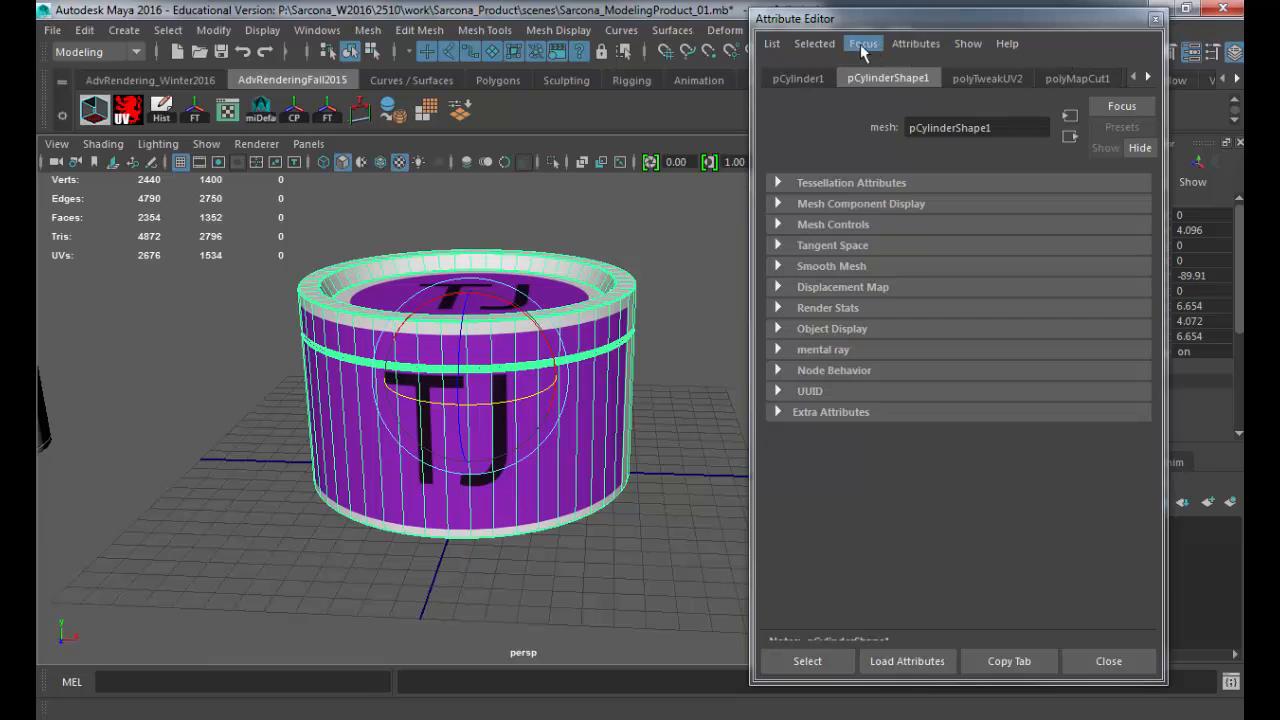
pyautogui.click(1146, 76)
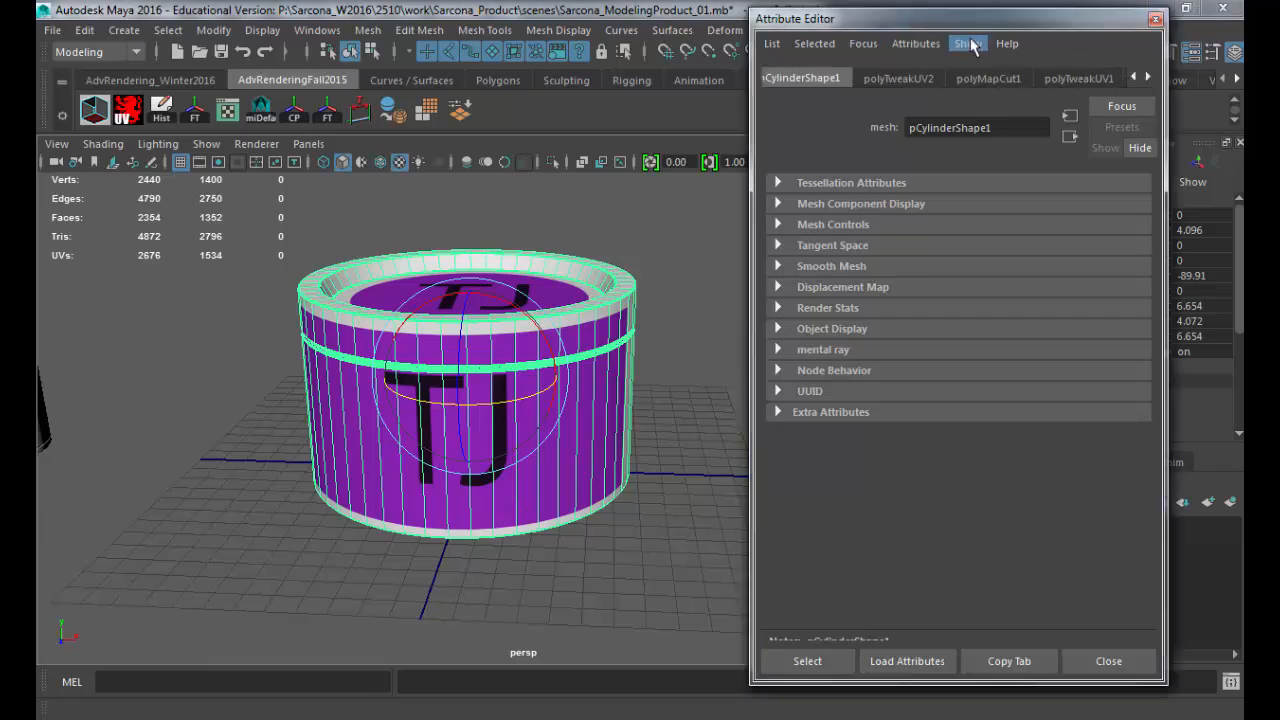
pyautogui.click(862, 45)
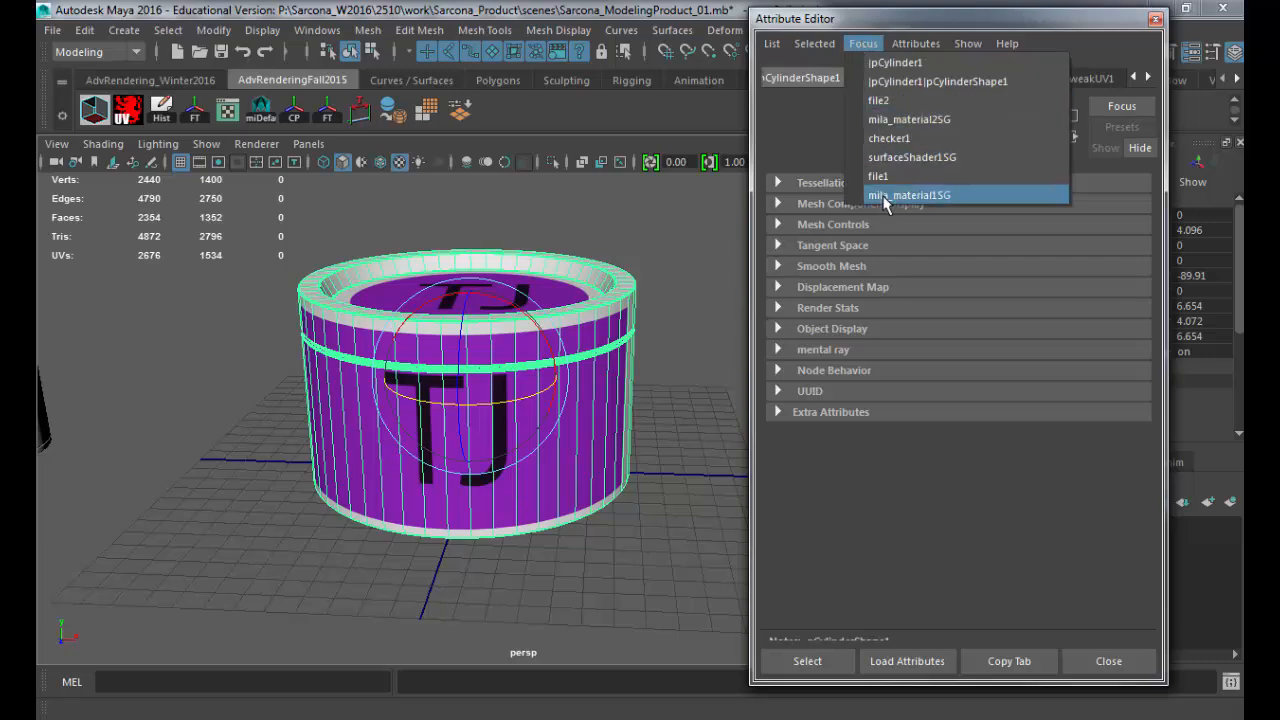
pyautogui.click(895, 102)
pyautogui.click(937, 369)
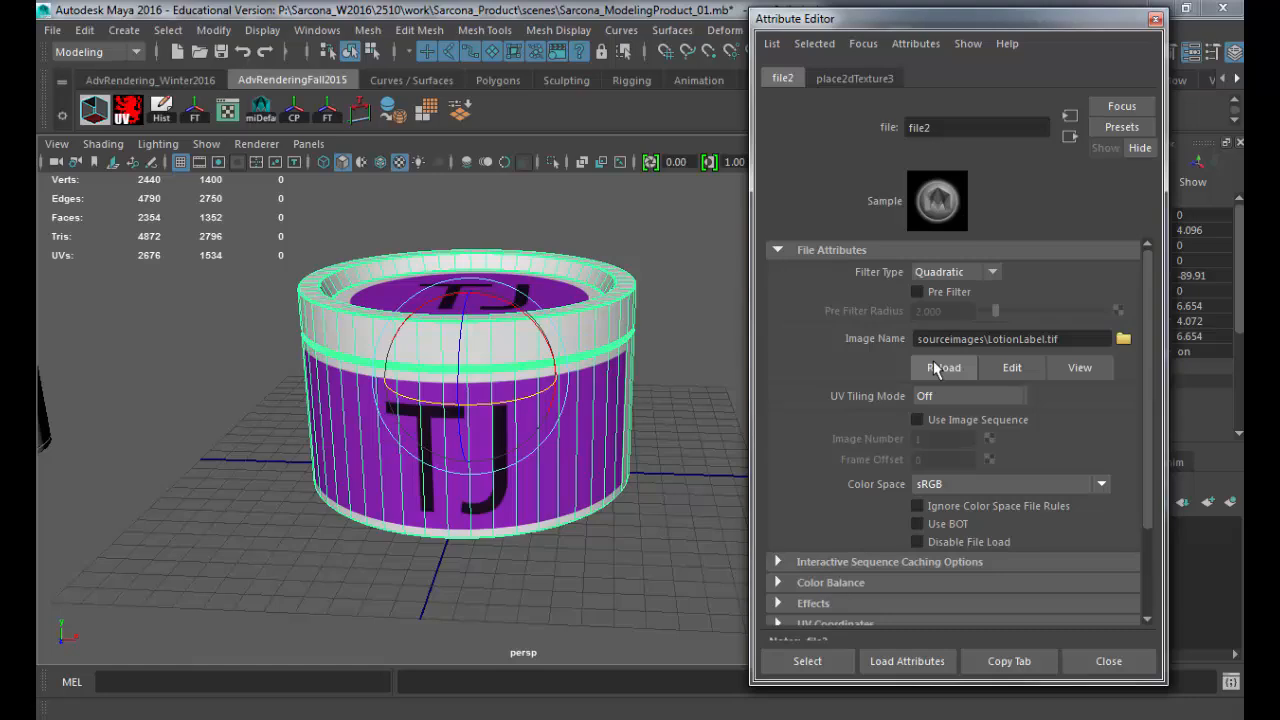
pyautogui.keyDown('alt'); pyautogui.moveTo(594, 334); pyautogui.dragTo(629, 346); pyautogui.keyUp('alt')
# Step: Switch to Photoshop and fill the white background on Layer 2 with bright green
pyautogui.hotkey('alt', 'Tab')
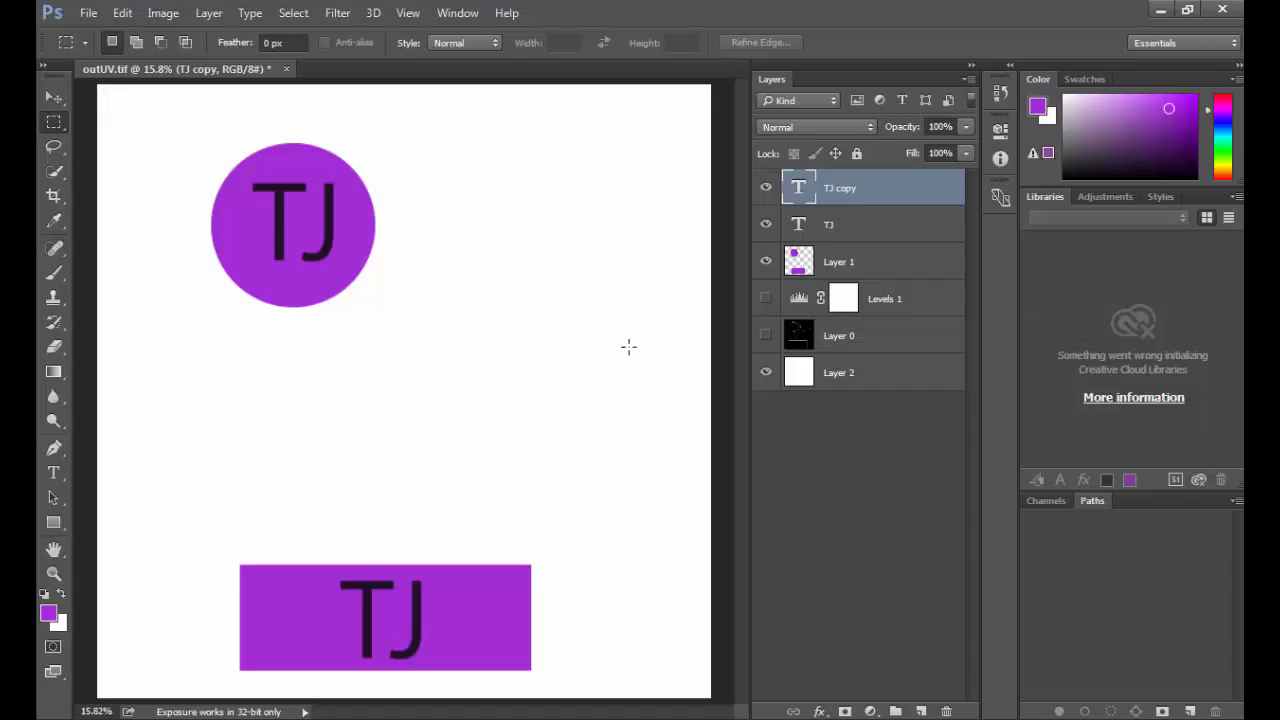
pyautogui.click(808, 373)
pyautogui.moveTo(1229, 147); pyautogui.dragTo(1221, 155)
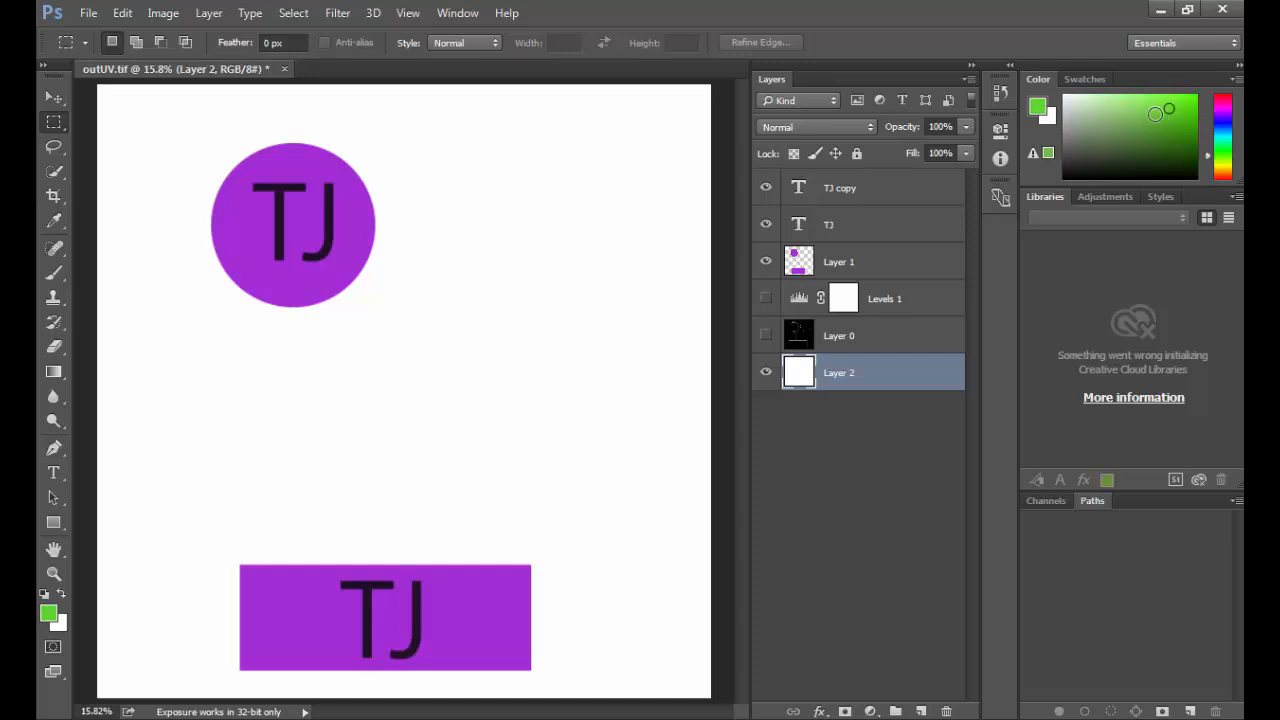
pyautogui.press('Delete')
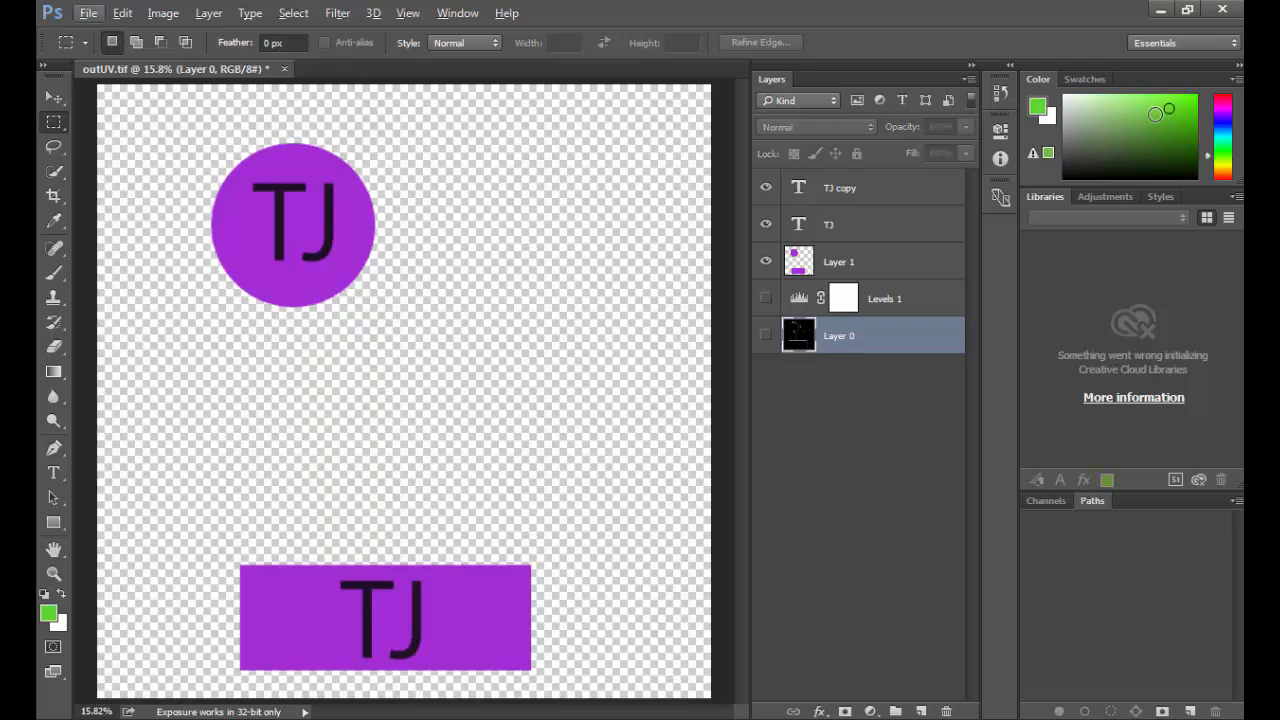
pyautogui.hotkey('ctrl', 'z')
pyautogui.hotkey('alt', 'BackSpace')
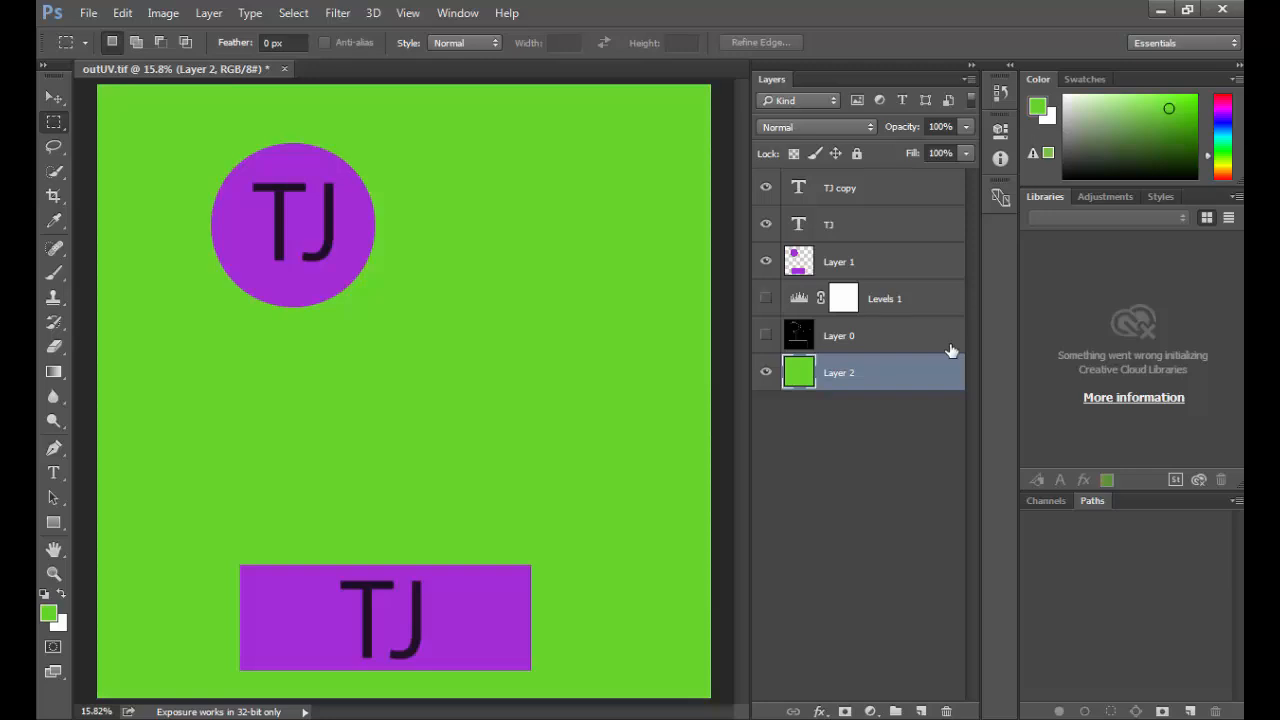
# Step: Save the green-background artwork as a TIFF copy over LotionLabel.tif in sourceimages, excluding alpha channels and layers
pyautogui.hotkey('ctrl', 'shift', 's')
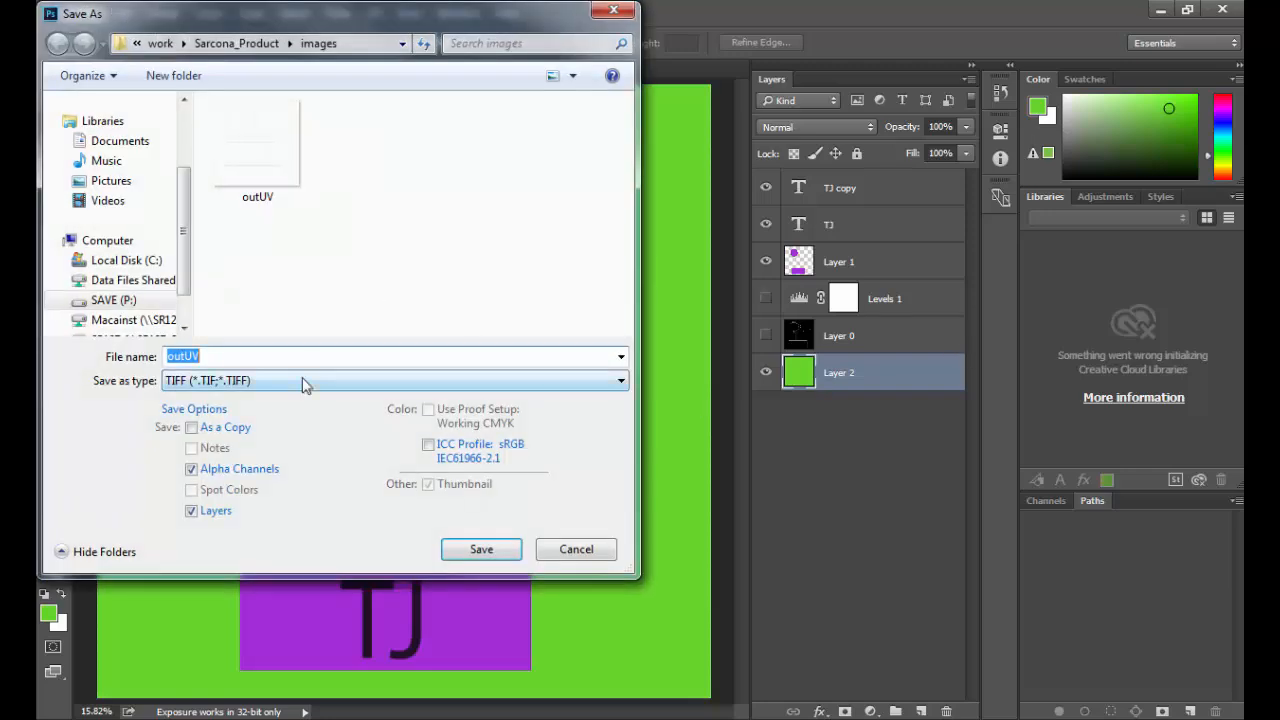
pyautogui.click(302, 378)
pyautogui.click(302, 378)
pyautogui.click(252, 46)
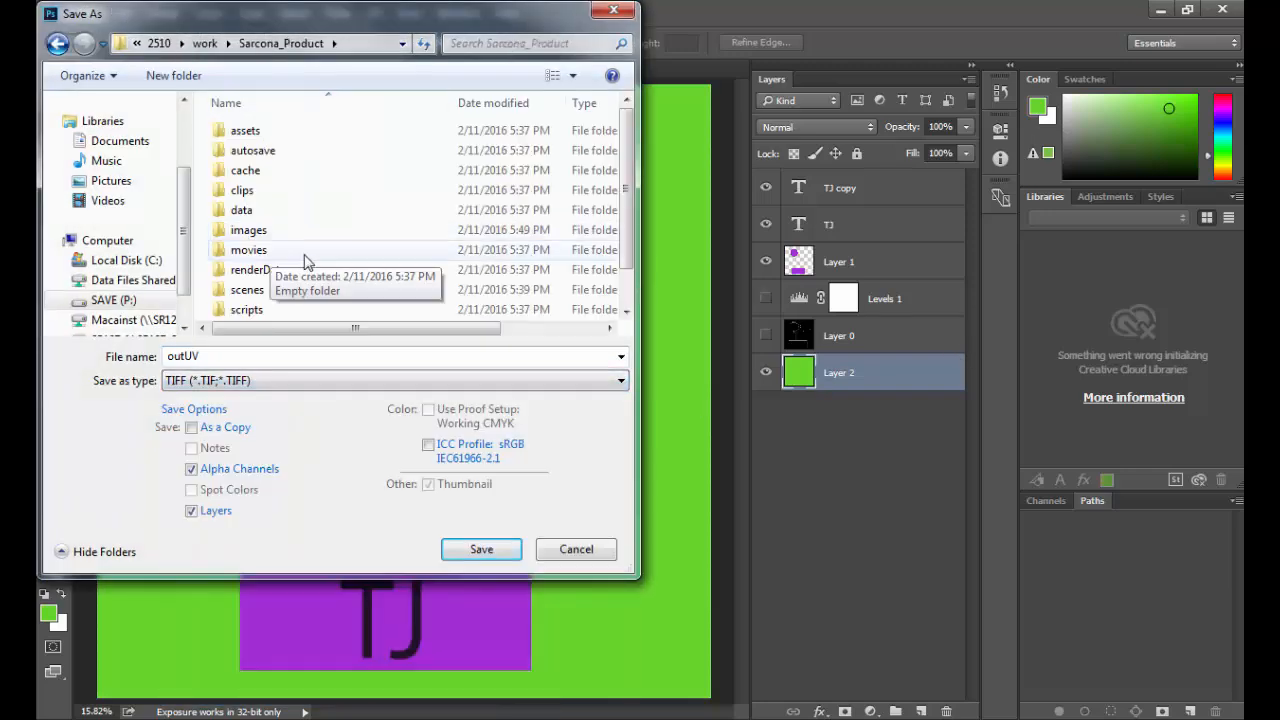
pyautogui.scroll(-1, 305, 262)
pyautogui.doubleClick(305, 309)
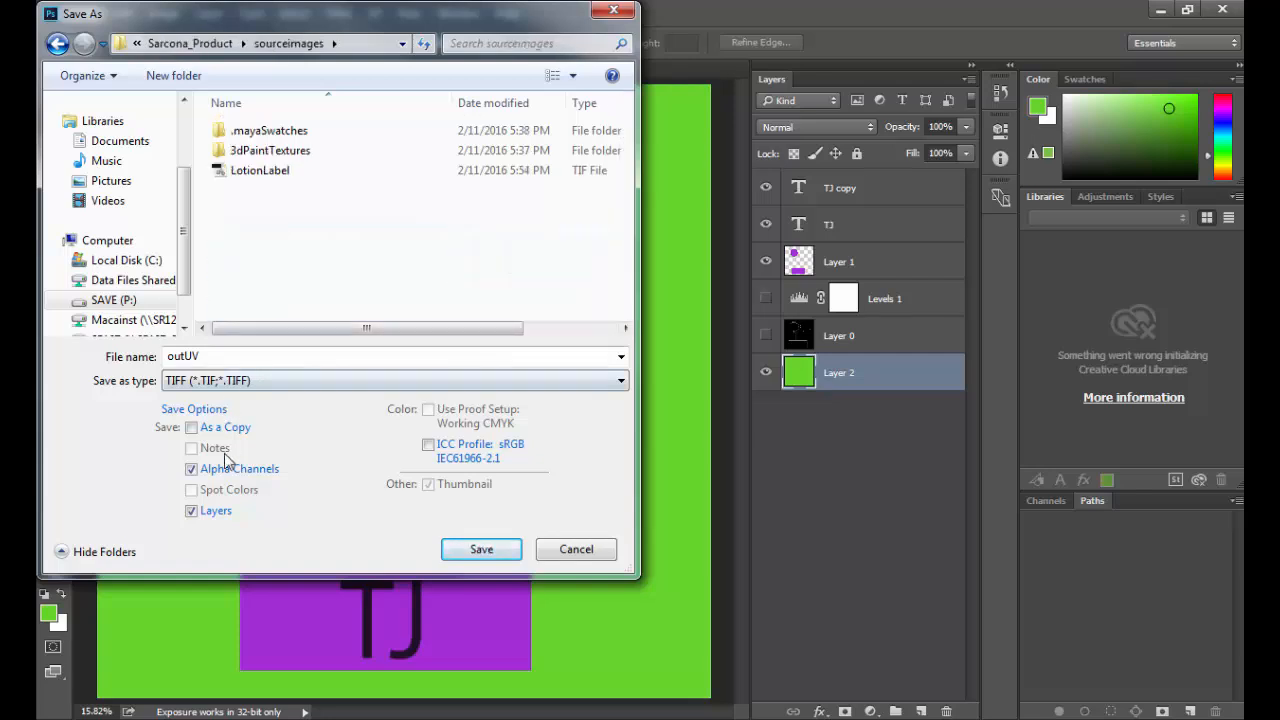
pyautogui.click(262, 172)
pyautogui.click(228, 470)
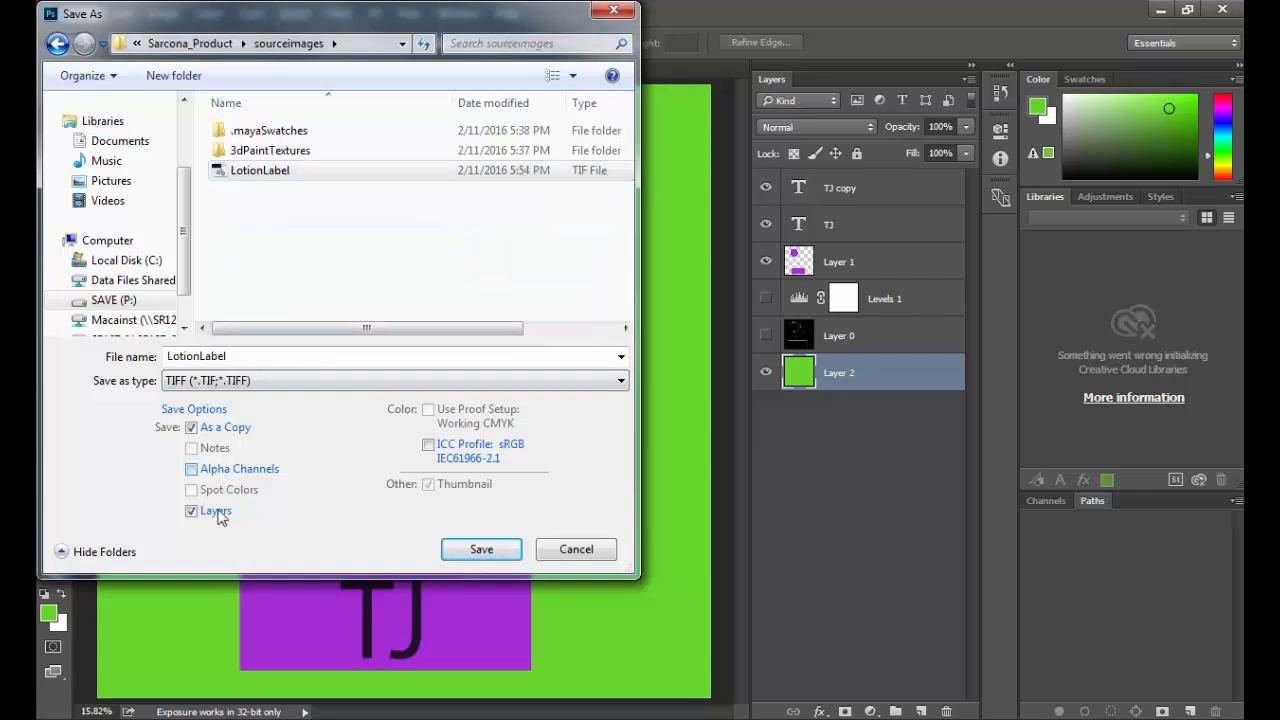
pyautogui.click(217, 512)
pyautogui.click(481, 549)
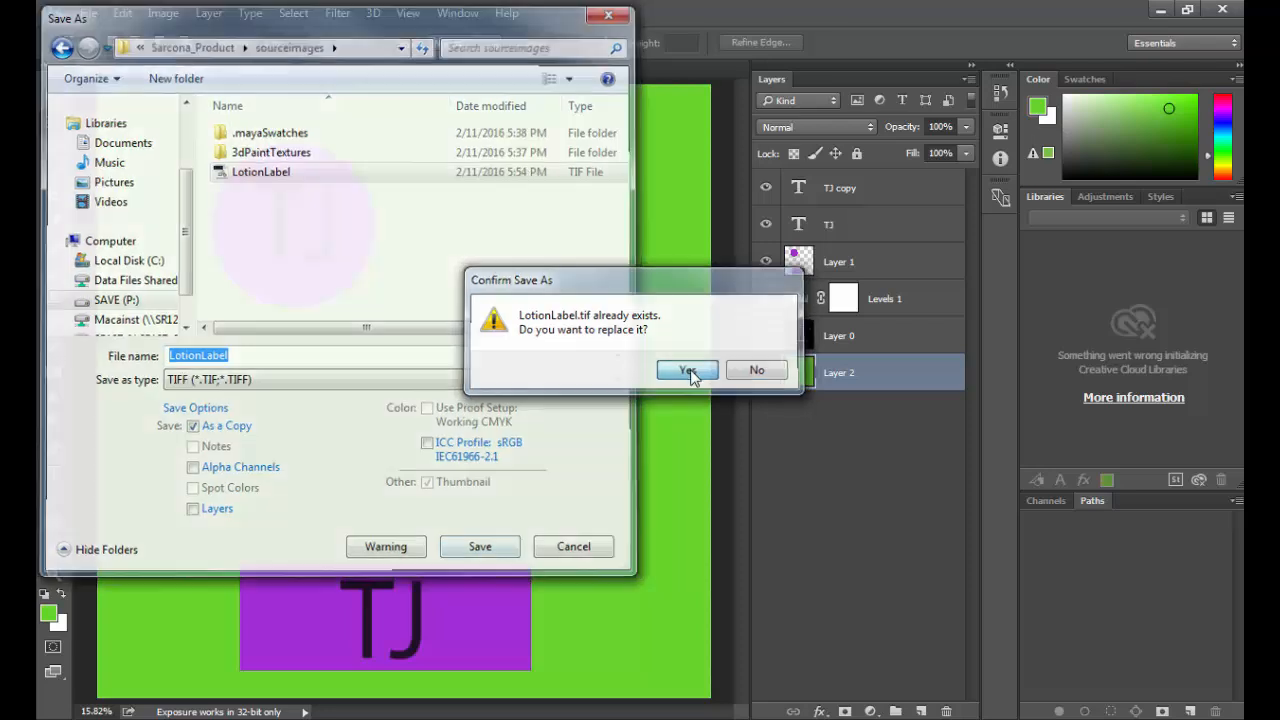
pyautogui.click(688, 370)
pyautogui.click(882, 190)
# Step: Switch to Maya and reload the file2 texture from the green version of LotionLabel.tif
pyautogui.hotkey('alt', 'Tab')
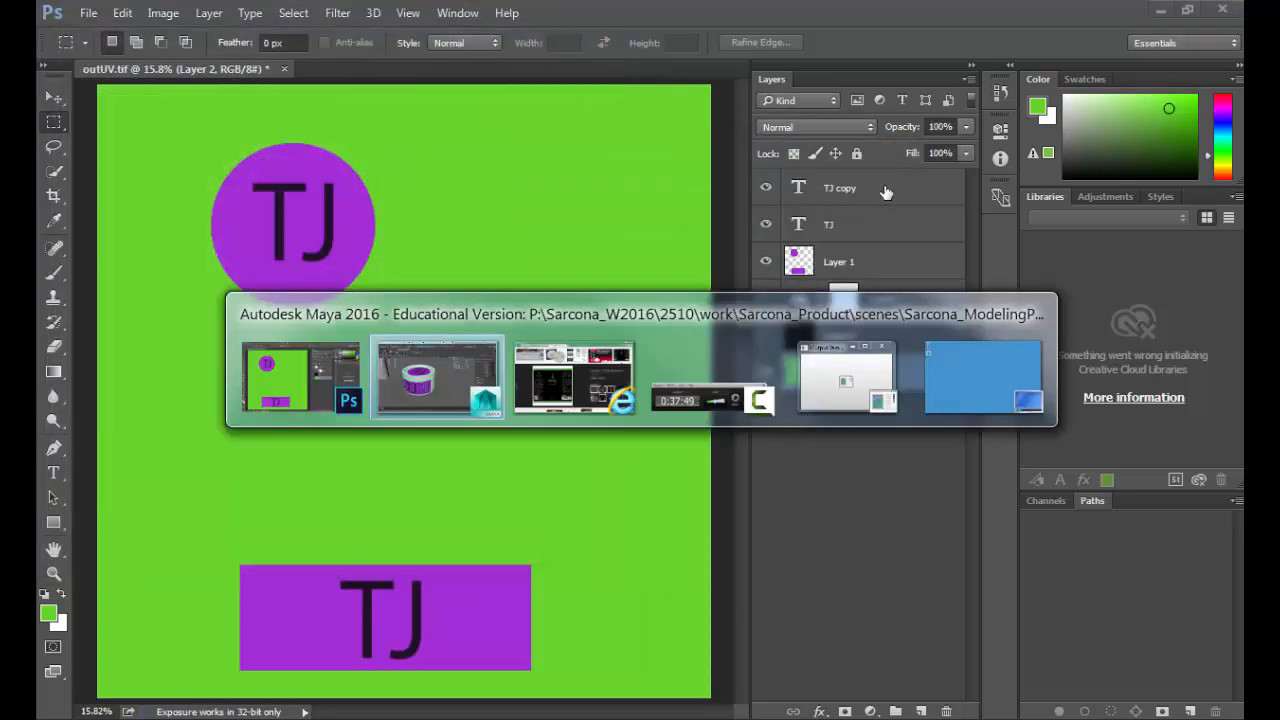
pyautogui.click(943, 367)
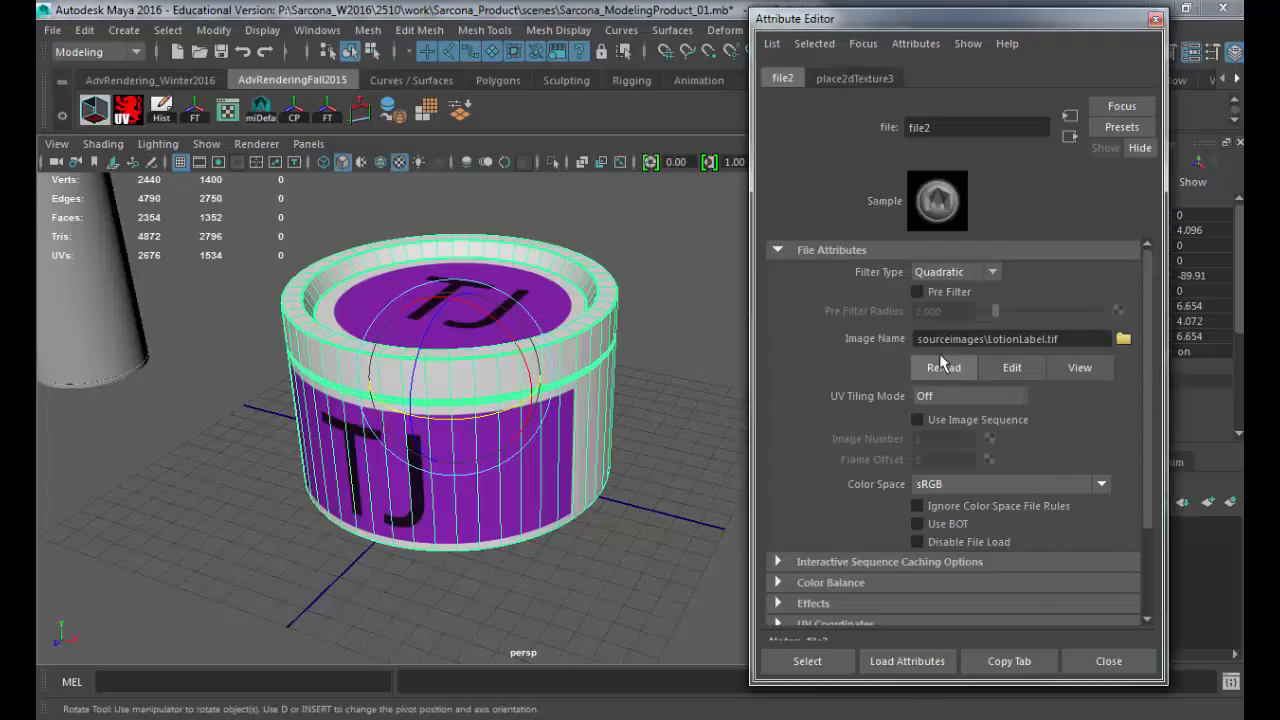
# Step: Deselect the container and inspect its green-background label texture from another angle
pyautogui.click(694, 442)
pyautogui.keyDown('alt'); pyautogui.moveTo(583, 503); pyautogui.dragTo(649, 440); pyautogui.keyUp('alt')
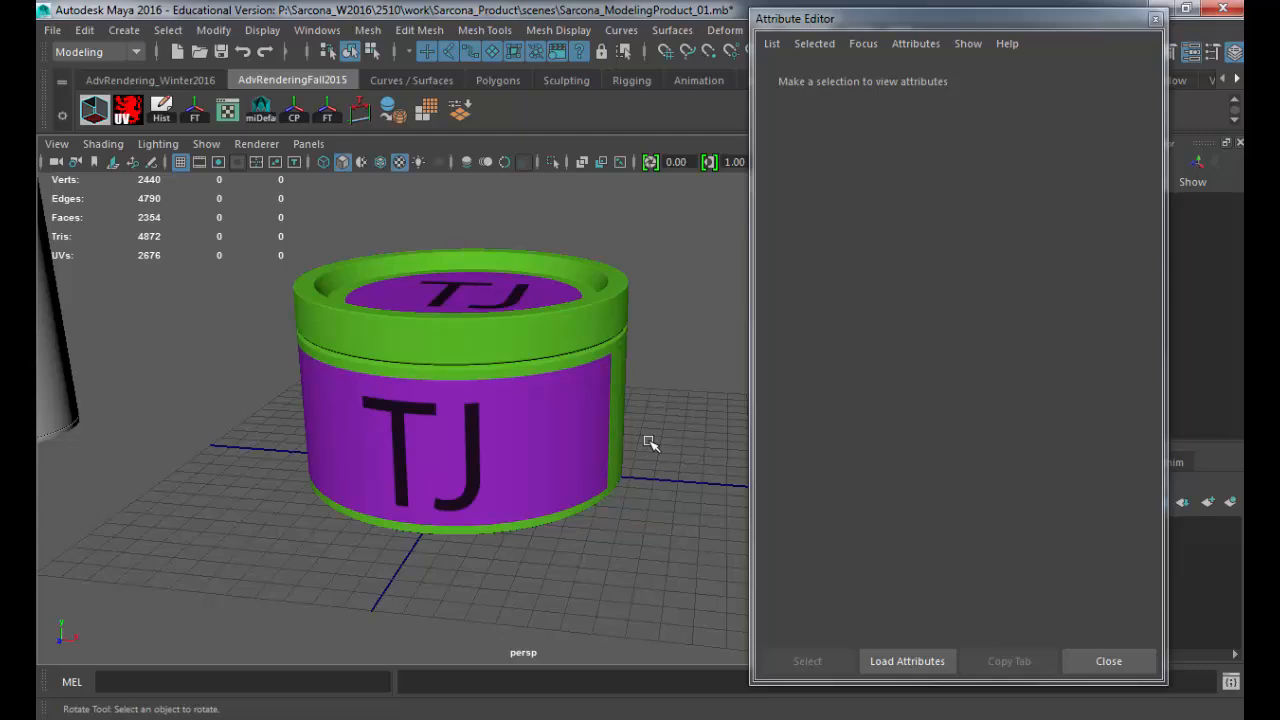
# Step: Switch to Internet Explorer and search Google Images for "hand lotion label"
pyautogui.hotkey('alt', 'Tab')
pyautogui.press('Tab')
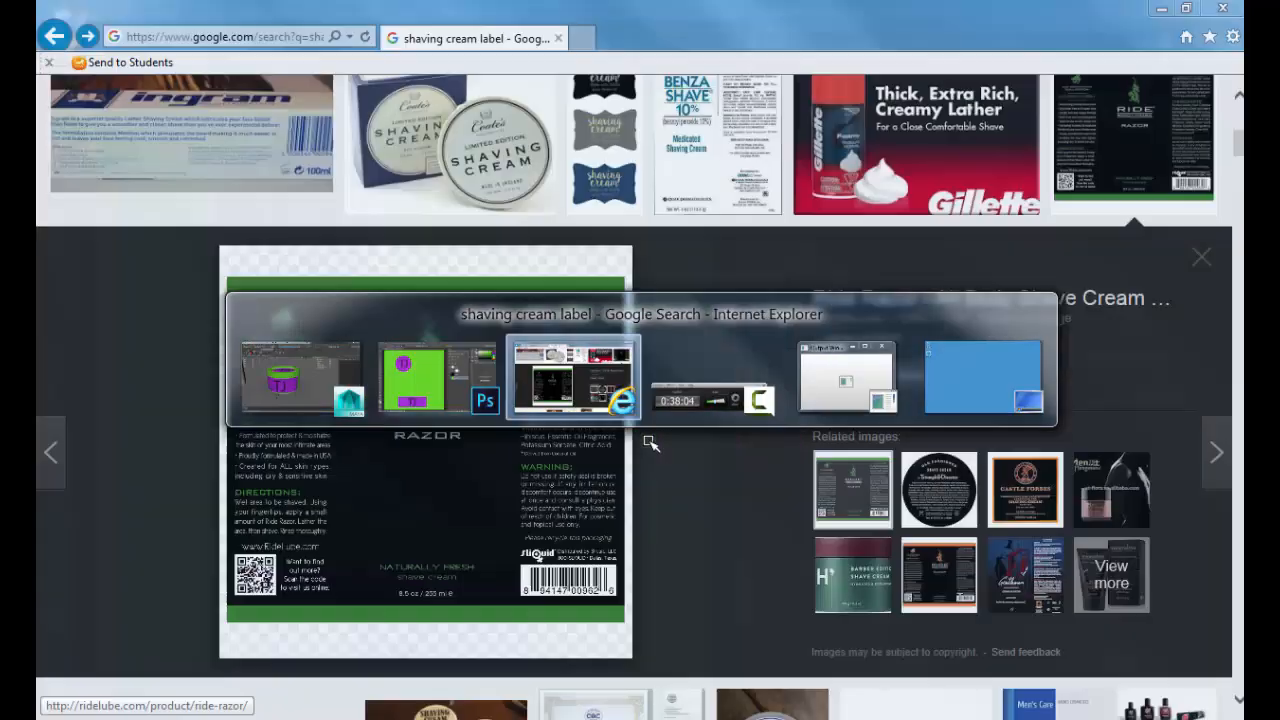
pyautogui.scroll(5, 689, 449)
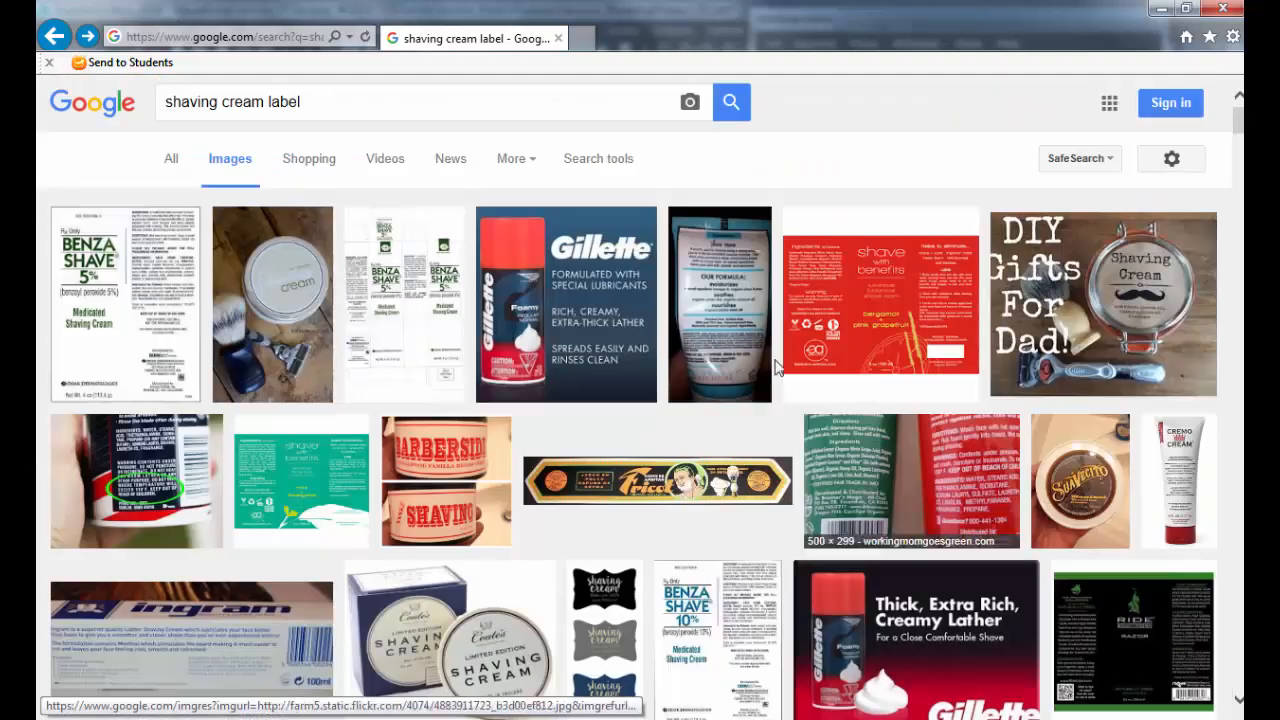
pyautogui.doubleClick(360, 111)
pyautogui.tripleClick(360, 111)
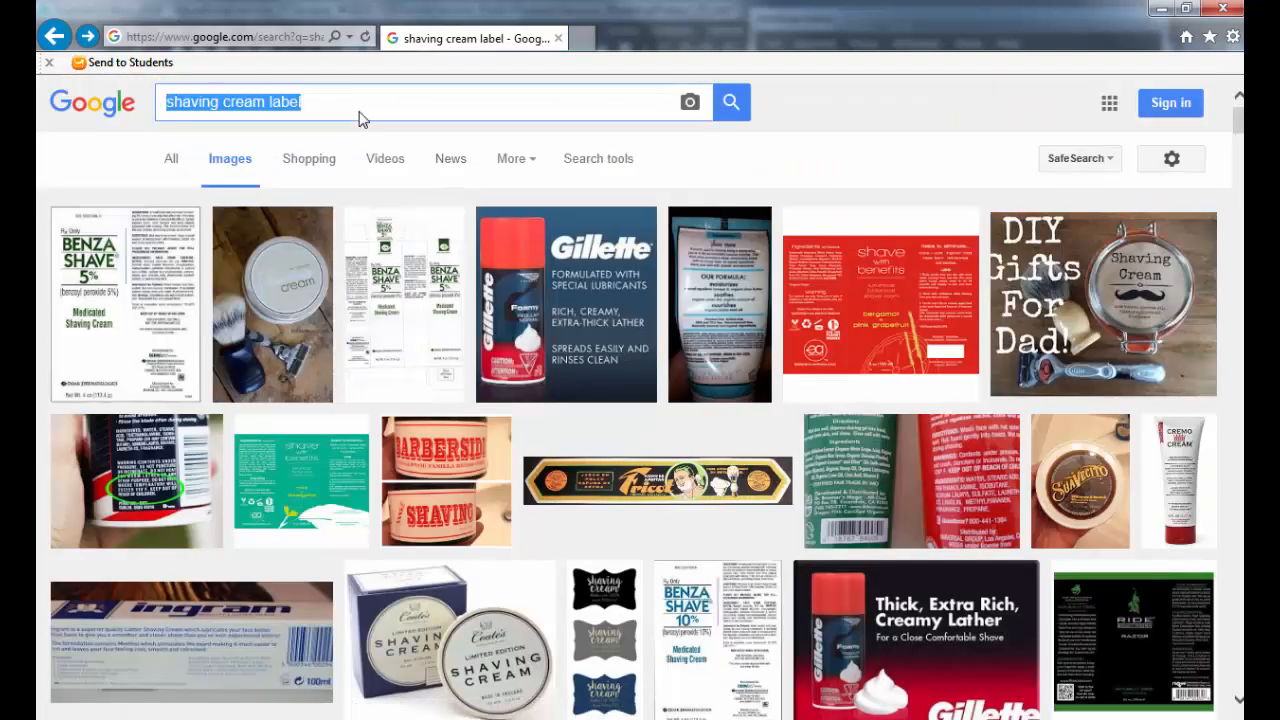
pyautogui.write('hand lotion label')
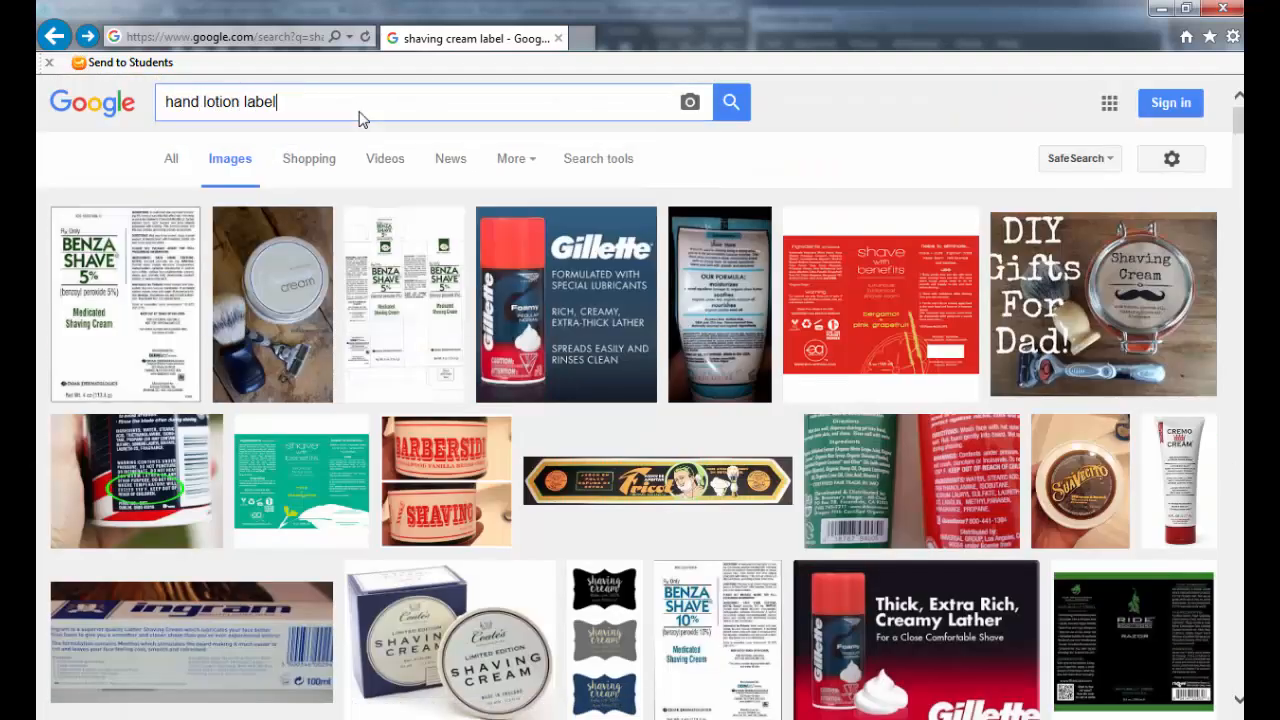
pyautogui.press('Return')
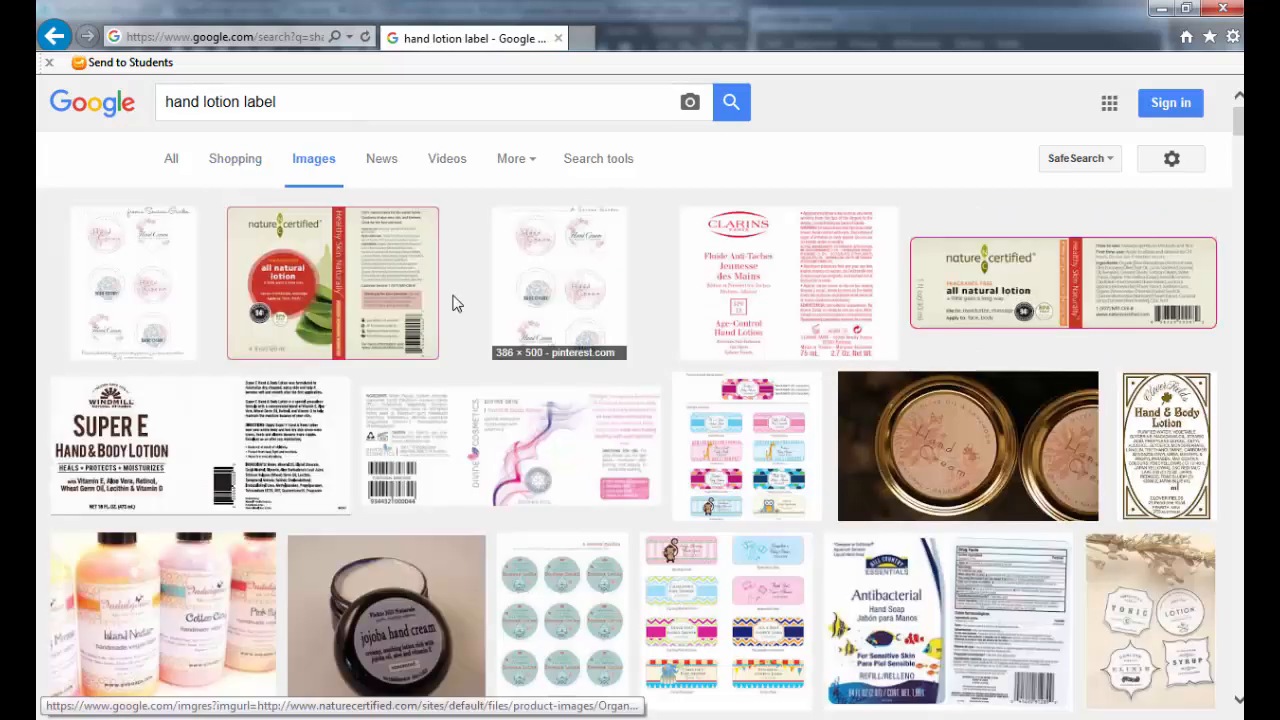
# Step: Open the Indulgence lotion bottles picture on its own page and enlarge it to examine the labels
pyautogui.scroll(-2, 328, 388)
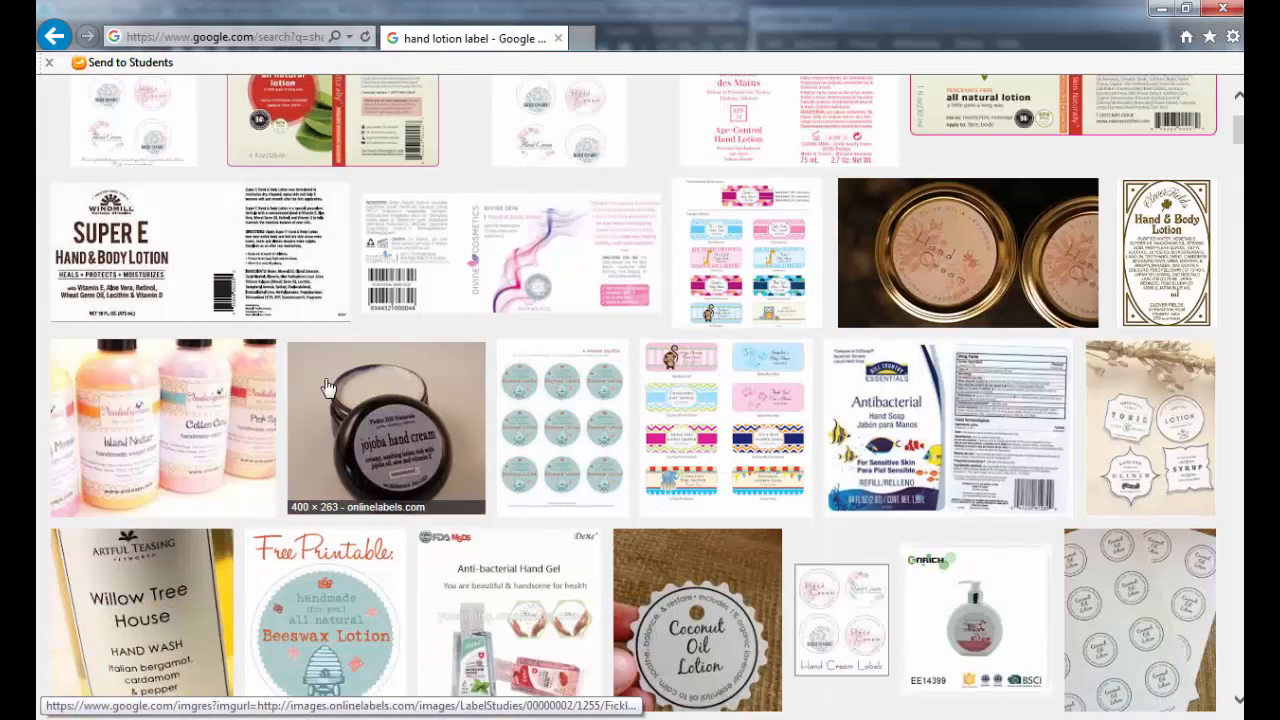
pyautogui.click(250, 398)
pyautogui.click(913, 395)
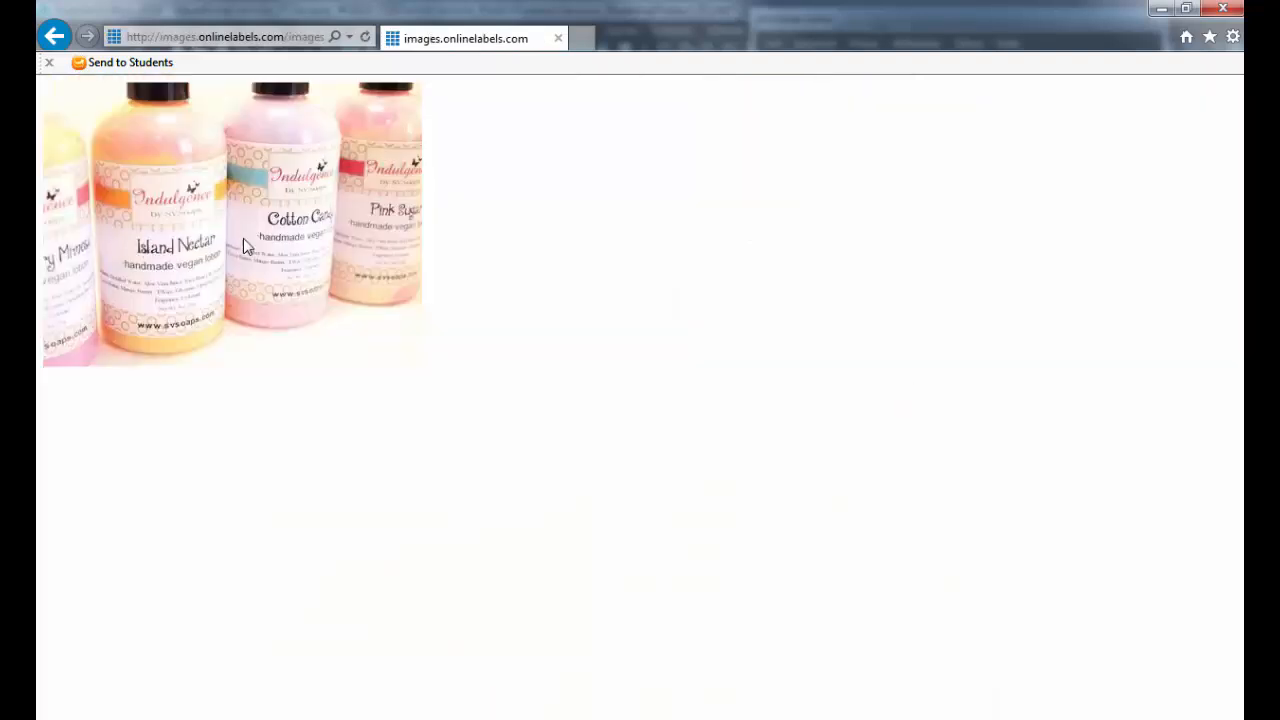
pyautogui.keyDown('ctrl'); pyautogui.scroll(2, 307, 277); pyautogui.keyUp('ctrl')
pyautogui.keyDown('ctrl'); pyautogui.scroll(1, 307, 277); pyautogui.keyUp('ctrl')
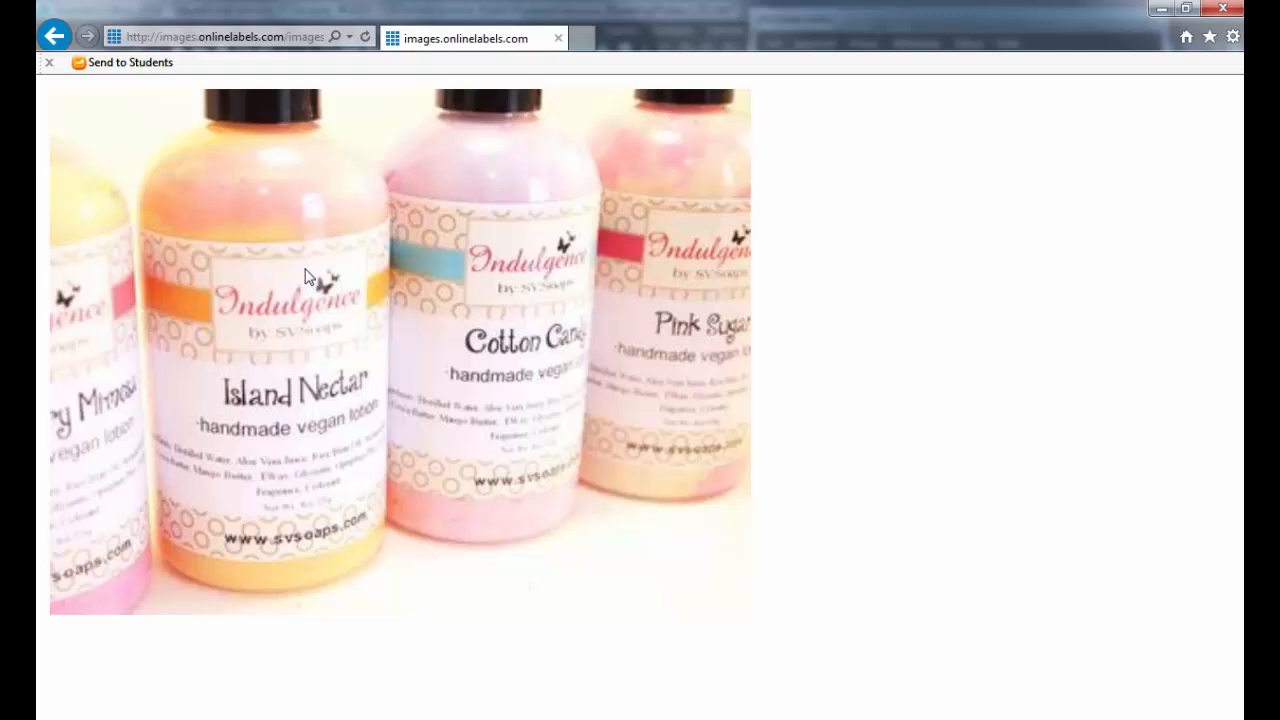
# Step: Switch to Photoshop, activate the Brush tool on Layer 1, and hide the TJ and TJ copy text layers
pyautogui.hotkey('alt', 'Tab')
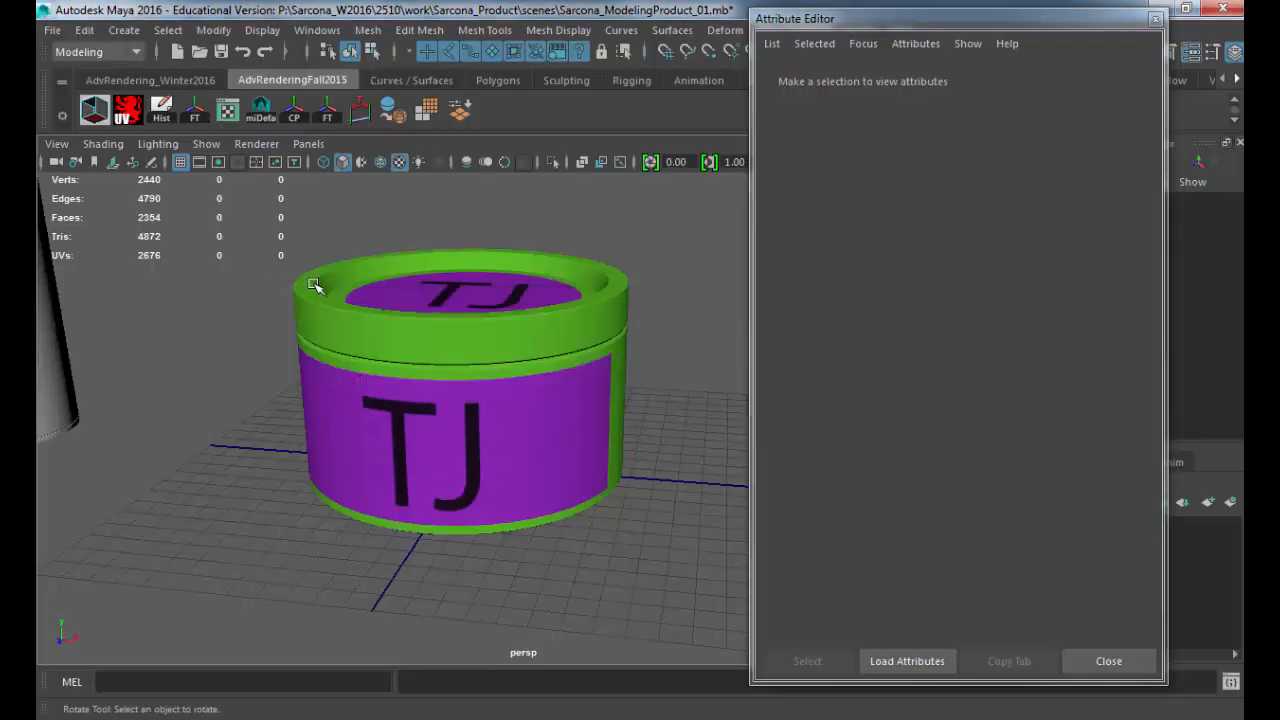
pyautogui.hotkey('alt', 'Tab')
pyautogui.hotkey('alt', 'Tab')
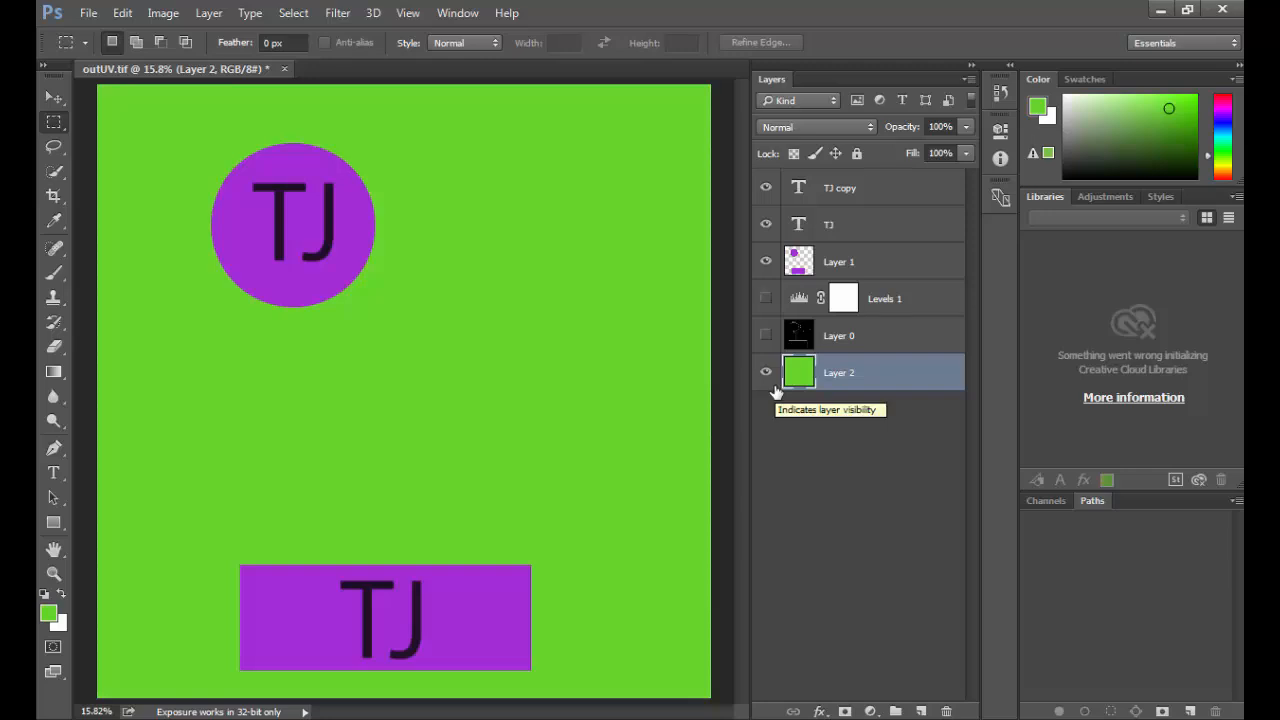
pyautogui.click(805, 265)
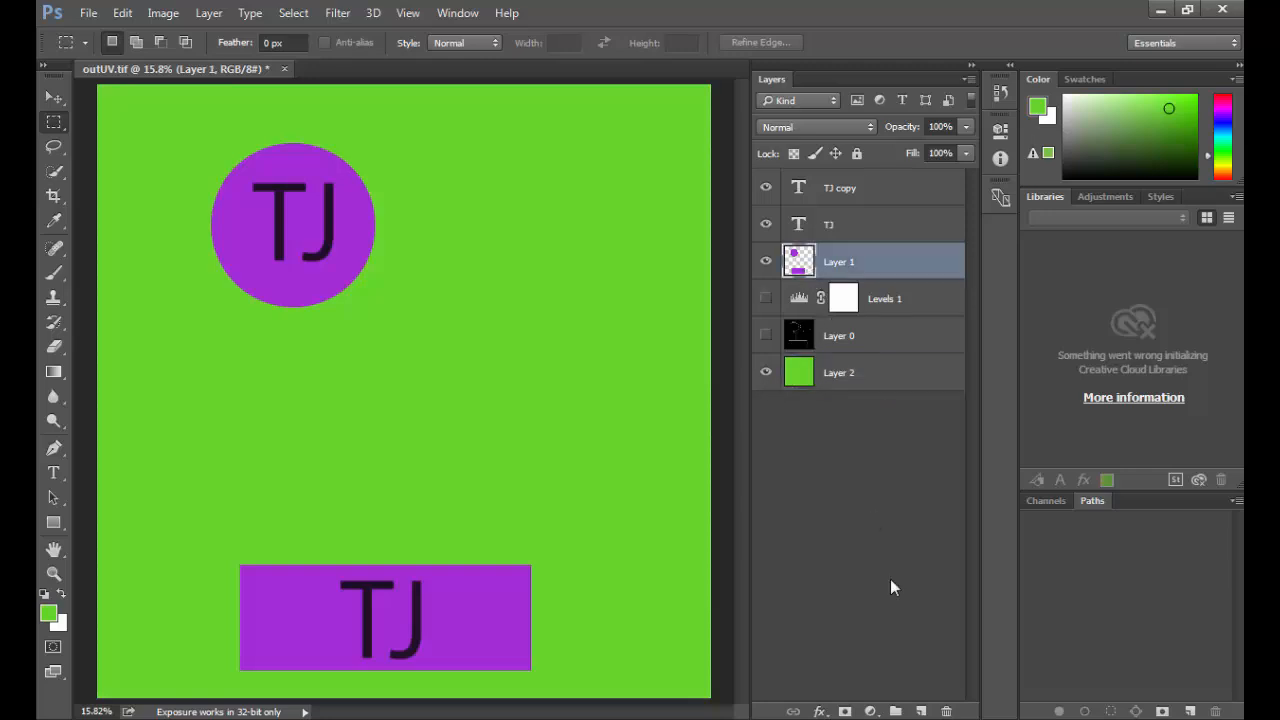
pyautogui.press('b')
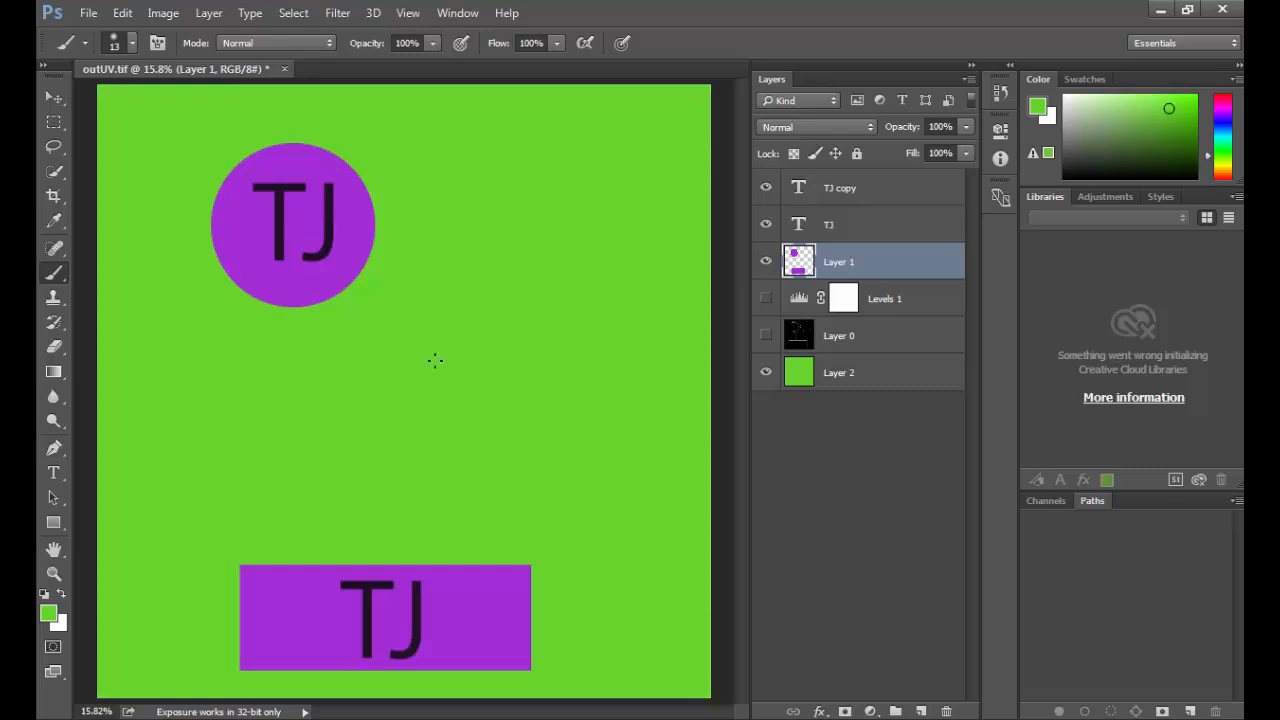
pyautogui.moveTo(766, 188); pyautogui.dragTo(766, 224)
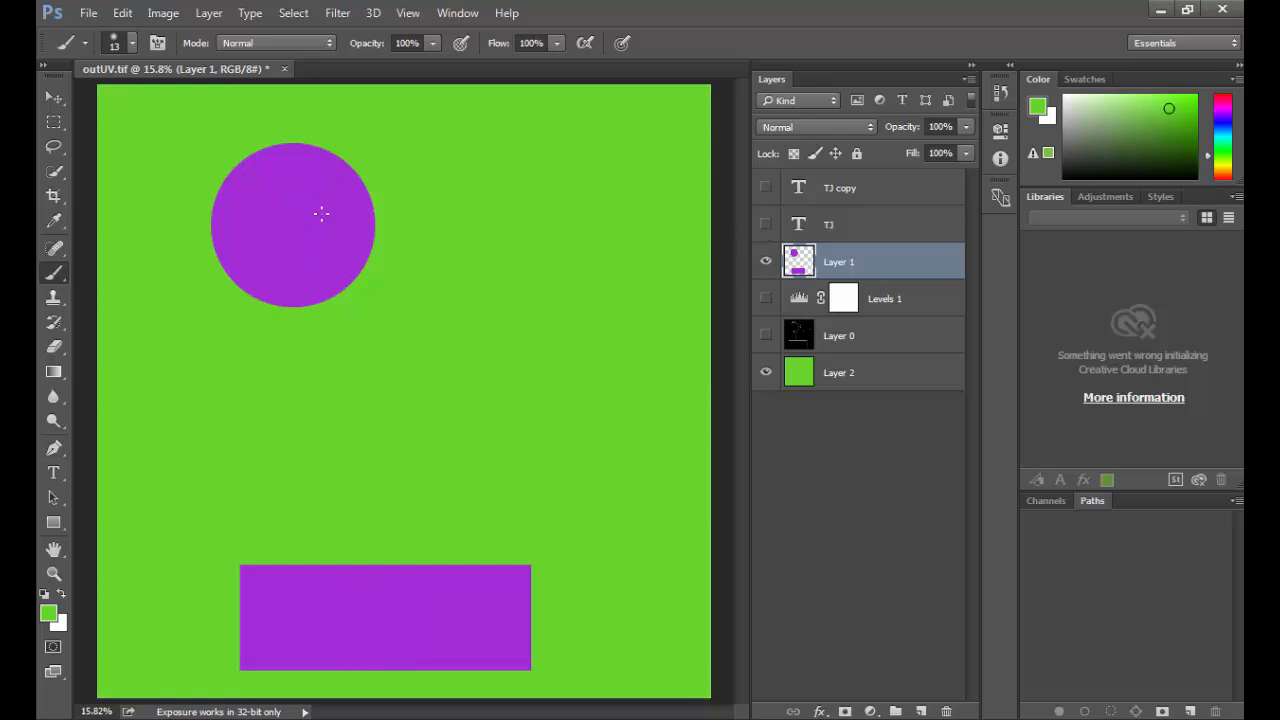
# Step: Scribble freehand green brush strokes over the purple circle and the purple rectangle on Layer 1
pyautogui.moveTo(238, 208)
pyautogui.mouseDown()
pyautogui.moveTo(294, 183)
pyautogui.moveTo(287, 250)
pyautogui.moveTo(268, 258)
pyautogui.mouseUp()
pyautogui.press('e')
pyautogui.moveTo(266, 213); pyautogui.dragTo(288, 255)
pyautogui.press('b')
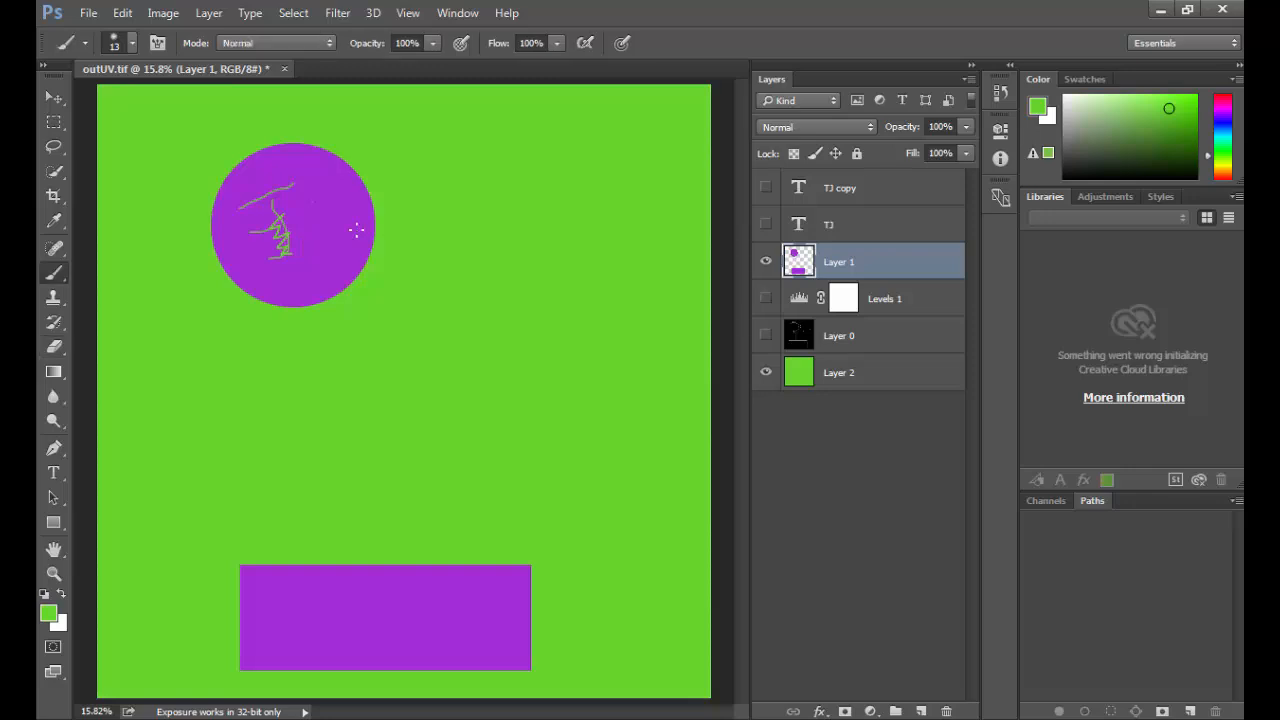
pyautogui.moveTo(339, 200)
pyautogui.mouseDown()
pyautogui.moveTo(336, 218)
pyautogui.moveTo(270, 186)
pyautogui.moveTo(240, 250)
pyautogui.moveTo(276, 258)
pyautogui.mouseUp()
pyautogui.moveTo(301, 572)
pyautogui.mouseDown()
pyautogui.moveTo(500, 591)
pyautogui.moveTo(396, 634)
pyautogui.mouseUp()
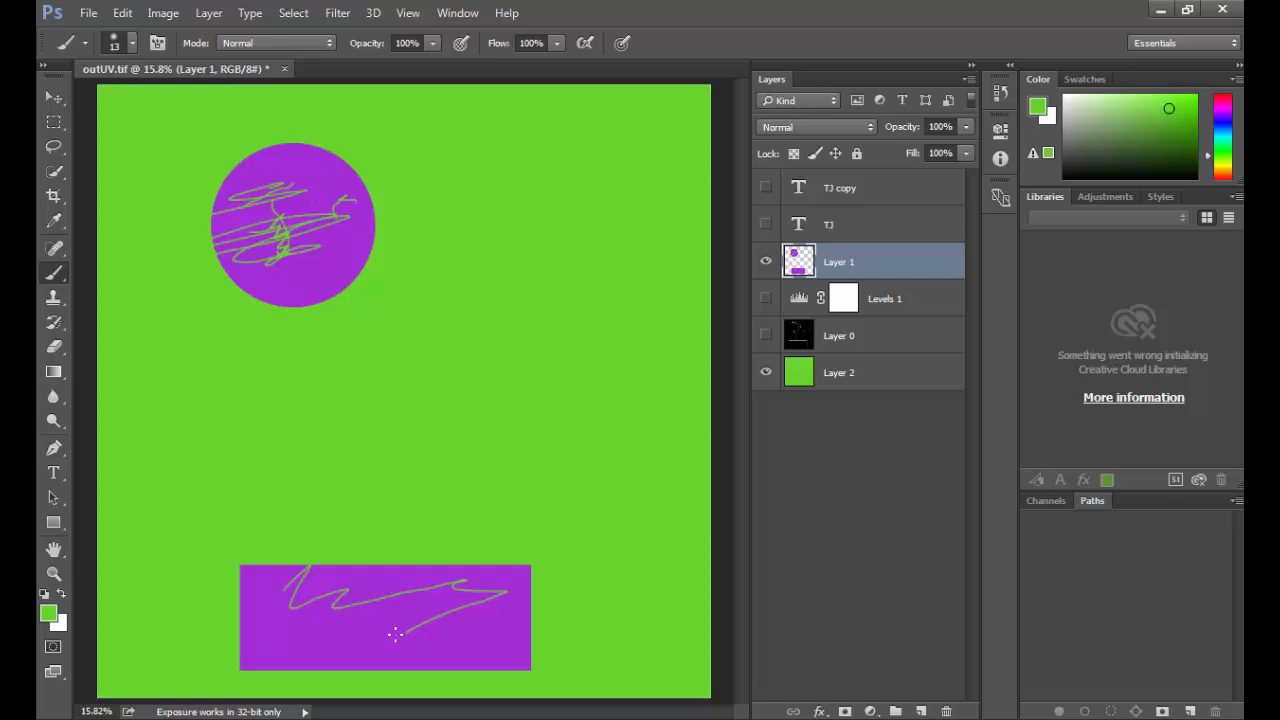
# Step: Look at the container in Maya, return to the browser's hand lotion label results, and preview the gold Hand Cream jar lids
pyautogui.hotkey('alt', 'Tab')
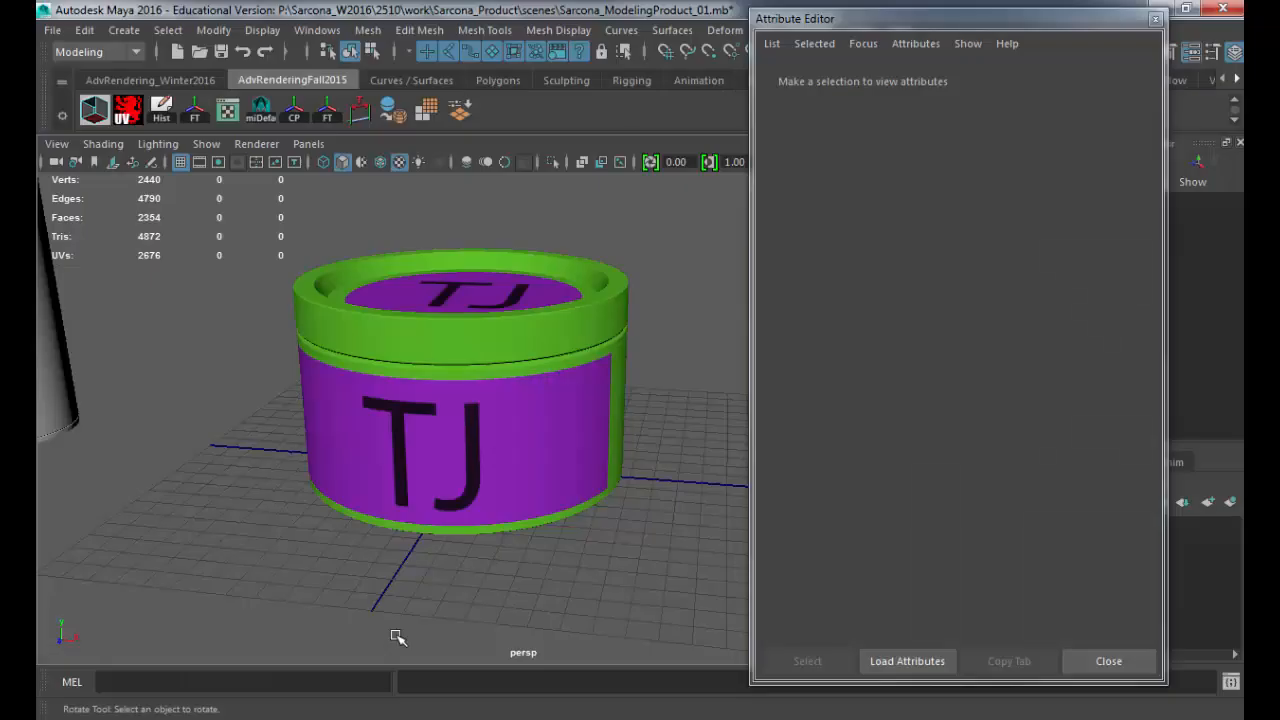
pyautogui.hotkey('alt', 'Tab')
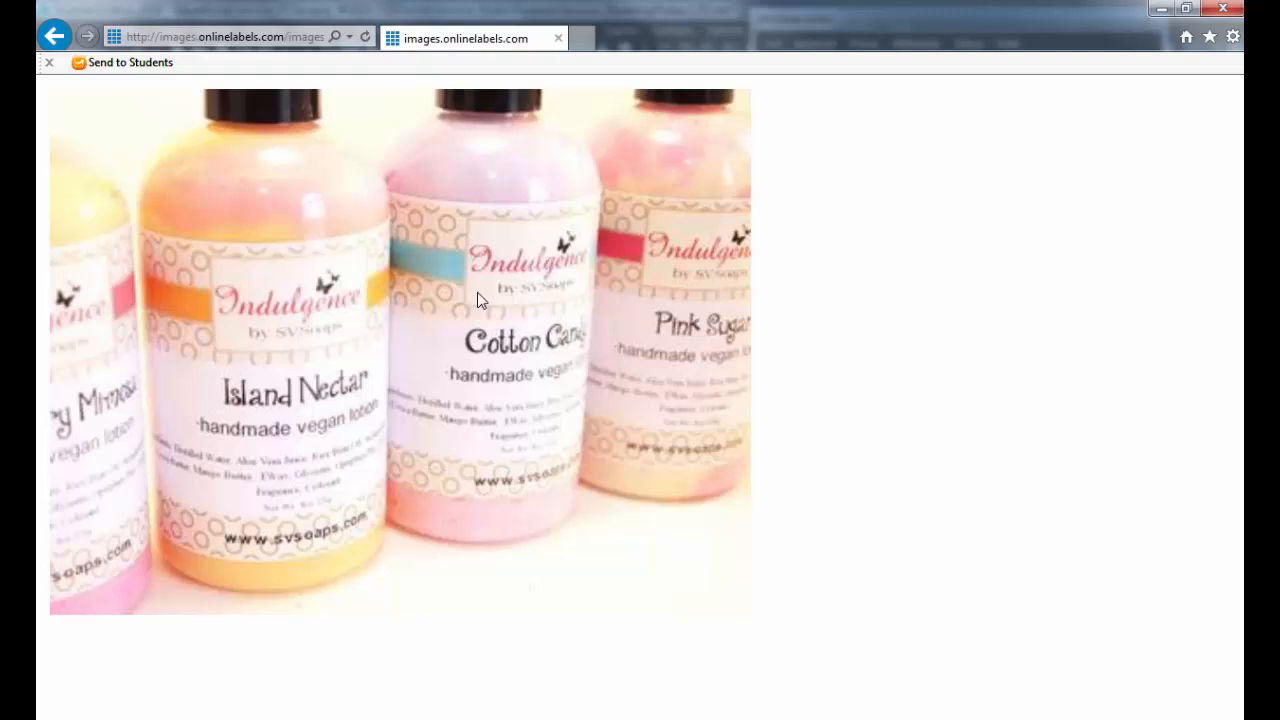
pyautogui.hotkey('alt', 'Left')
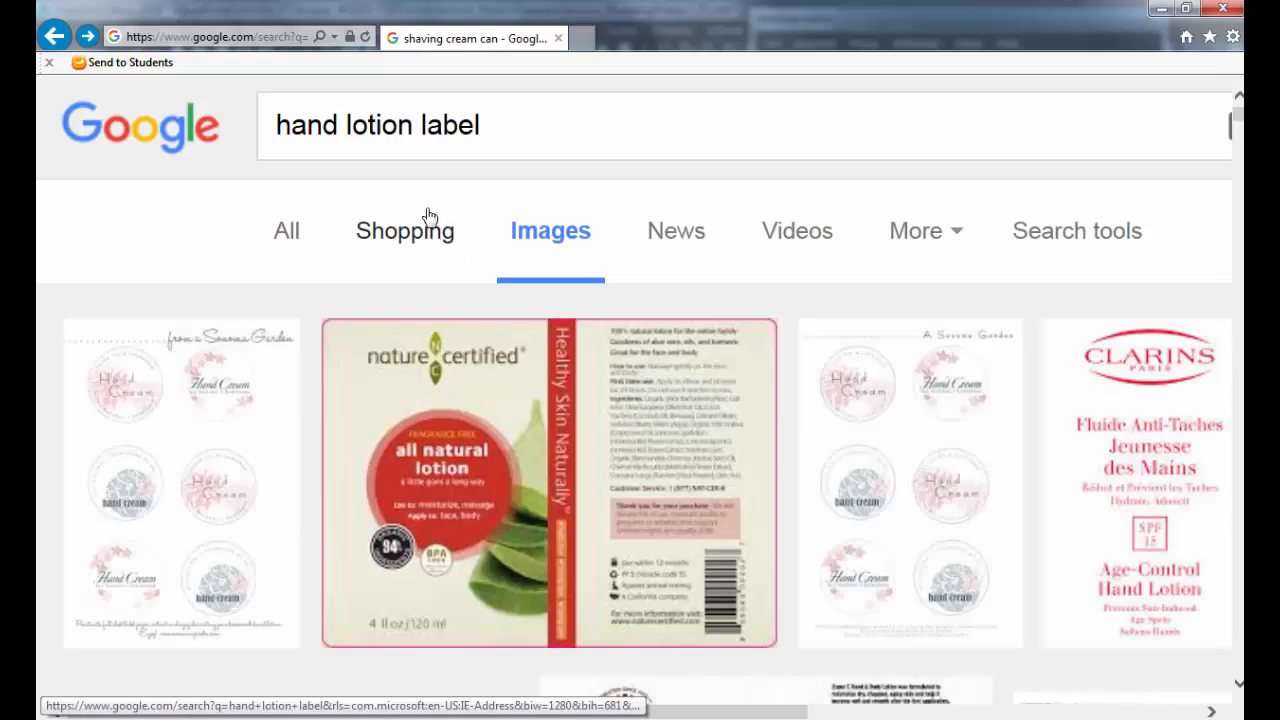
pyautogui.hotkey('alt', 'Left')
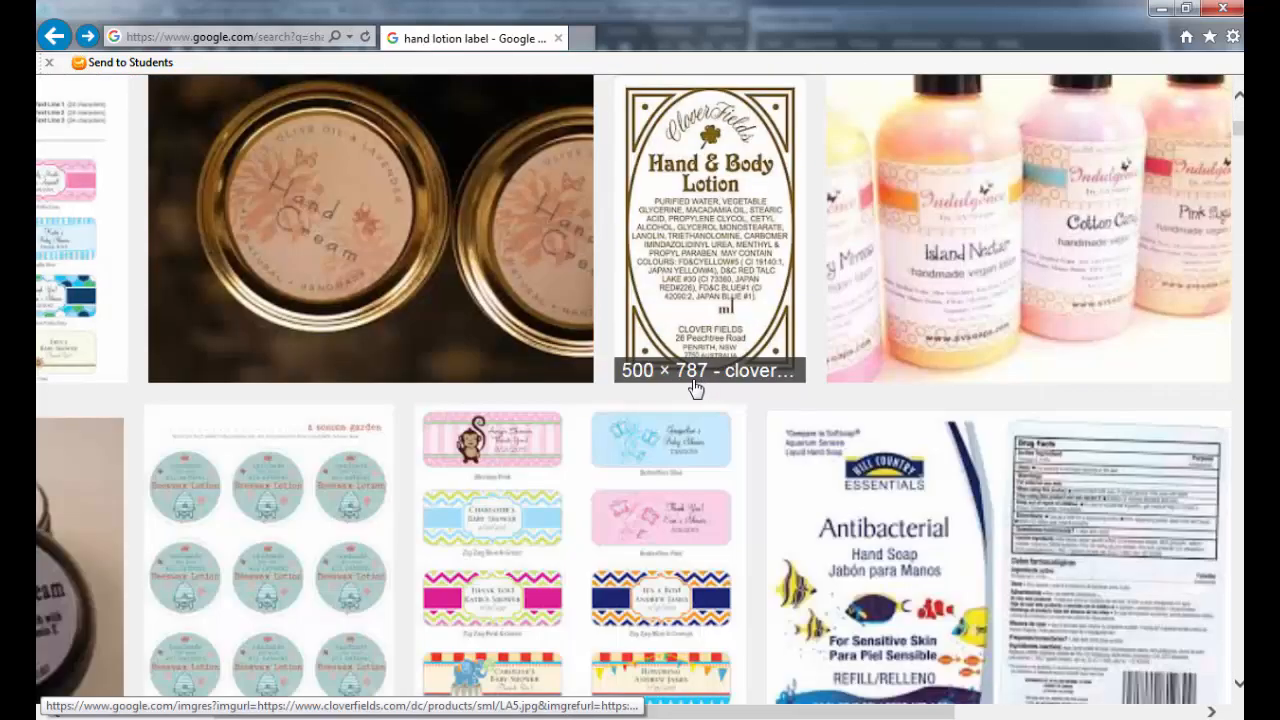
pyautogui.scroll(-1, 697, 388)
pyautogui.click(438, 270)
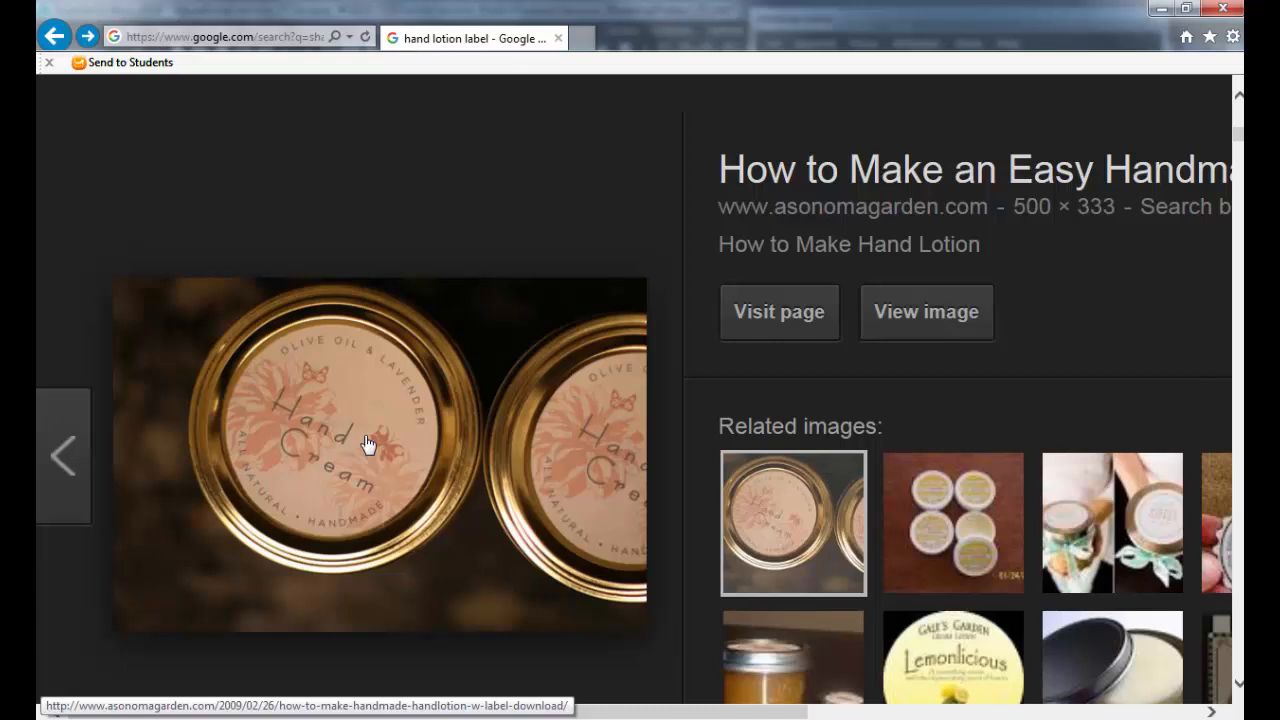
# Step: Compare the Hand Cream lids with the Photoshop label artwork, and preview the jojoba hand cream jar in the browser results
pyautogui.hotkey('alt', 'Tab')
pyautogui.hotkey('alt', 'Tab')
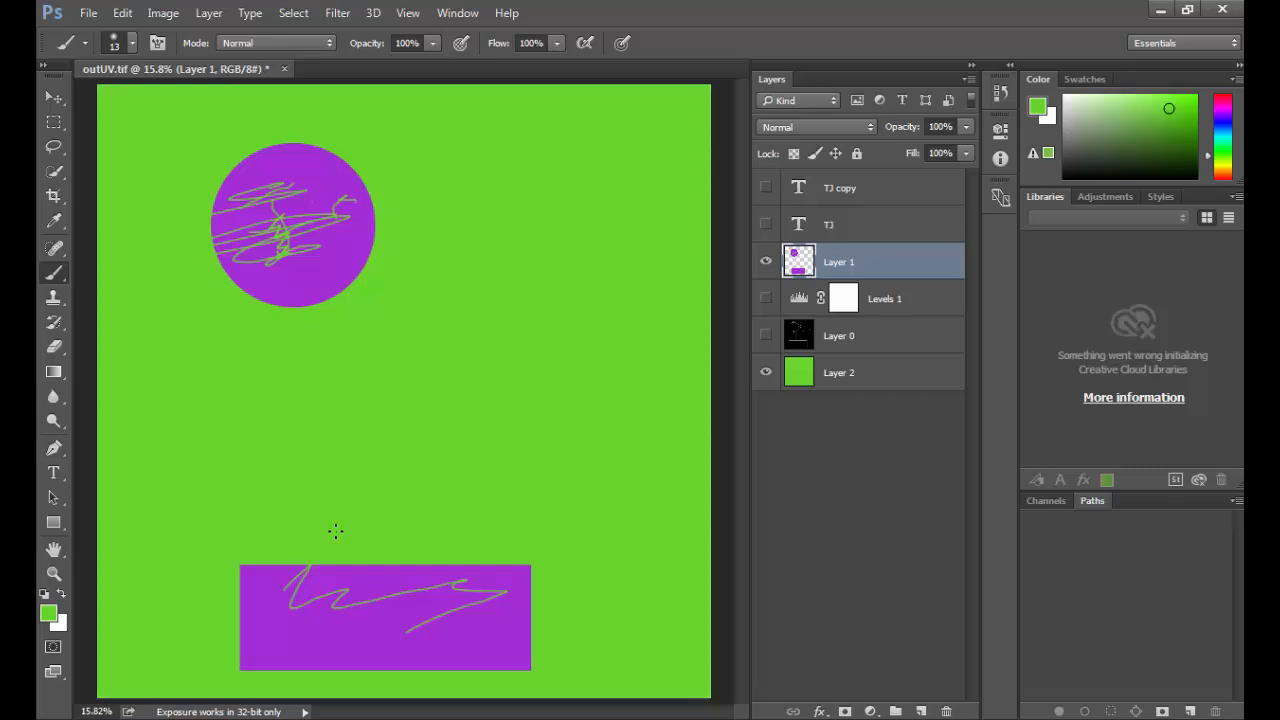
pyautogui.hotkey('alt', 'Tab')
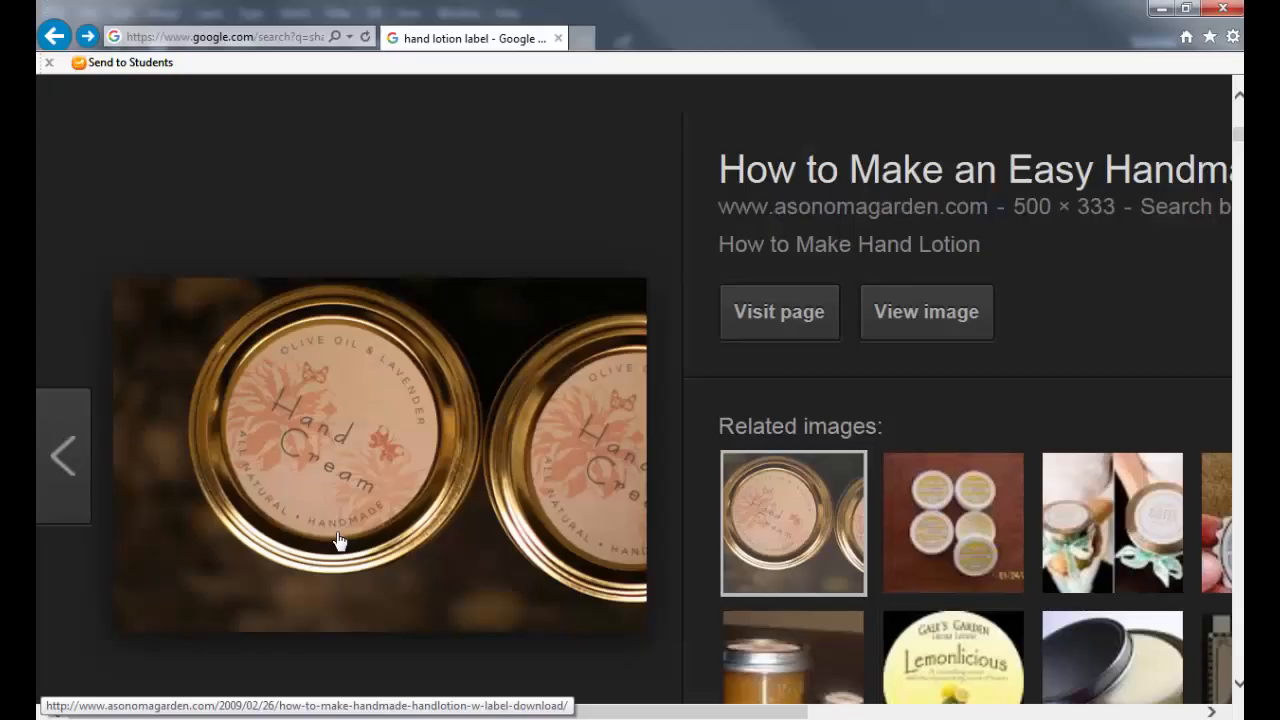
pyautogui.scroll(-3, 553, 478)
pyautogui.scroll(-5, 557, 476)
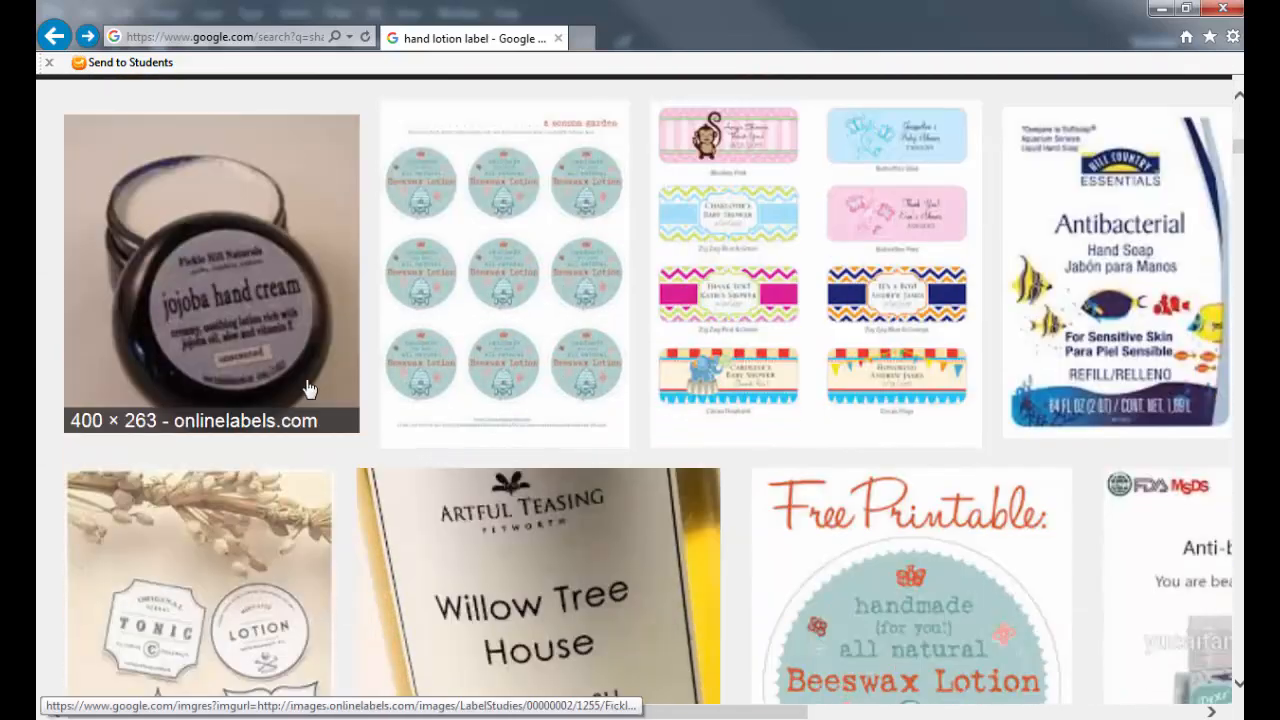
pyautogui.click(279, 338)
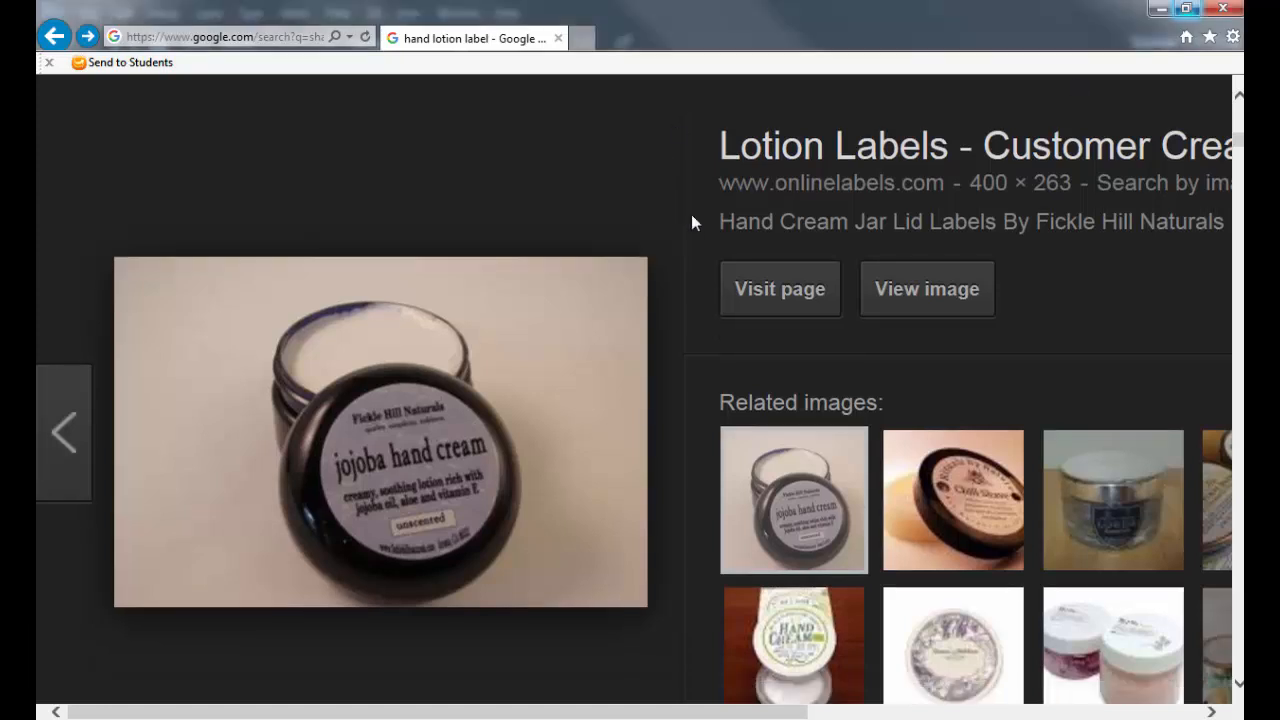
# Step: Preview the Willow Tree House hand wash label, close the preview, and return to the start of the image results
pyautogui.scroll(-10, 689, 222)
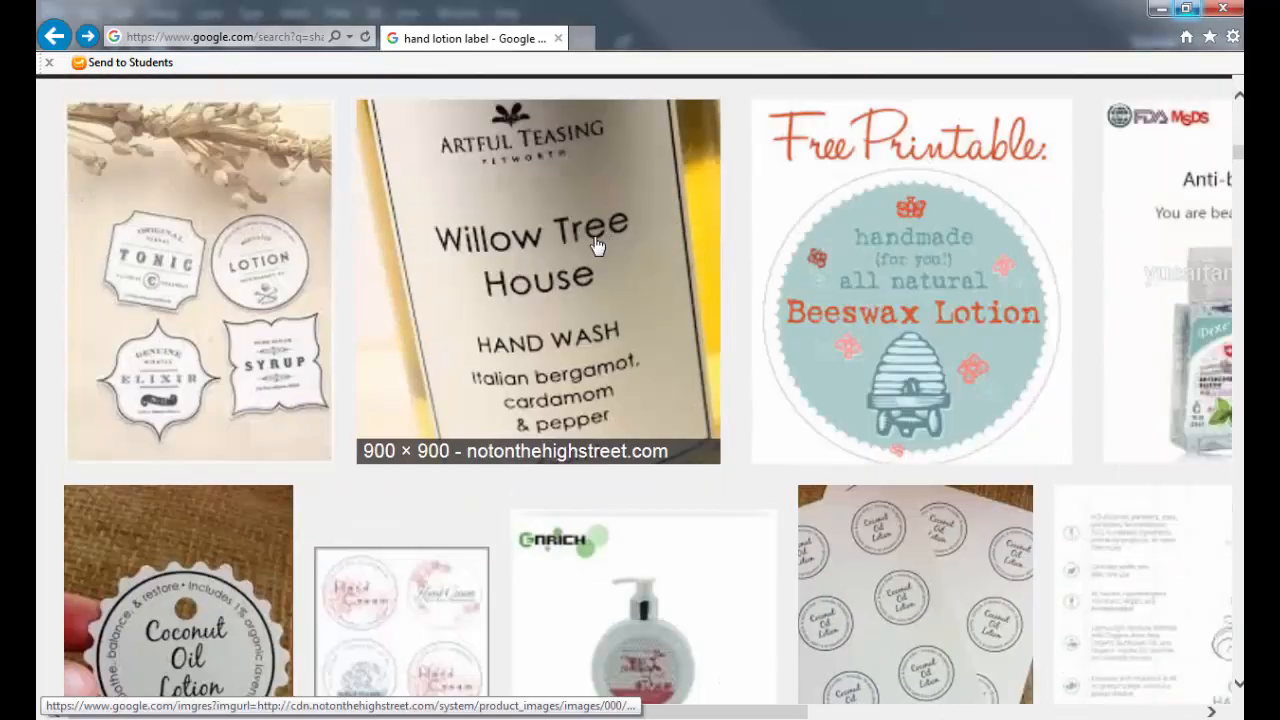
pyautogui.click(600, 245)
pyautogui.scroll(-1, 590, 292)
pyautogui.scroll(-1, 592, 291)
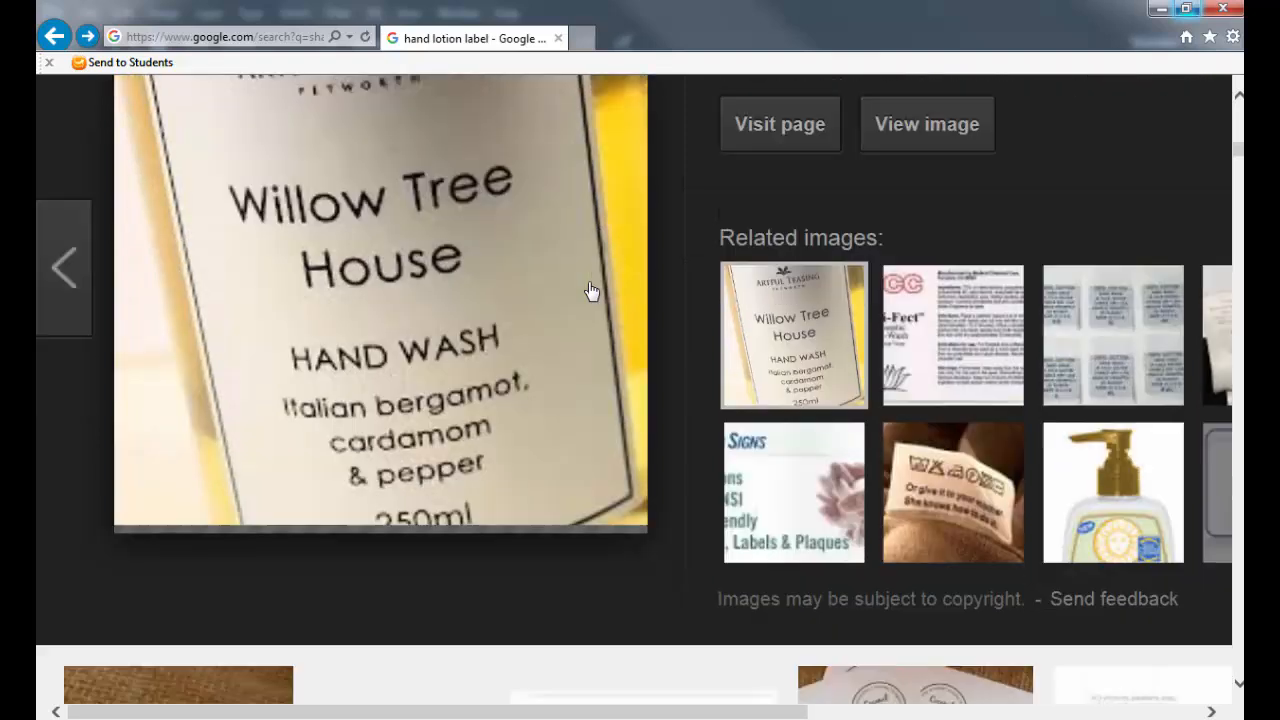
pyautogui.scroll(1, 592, 291)
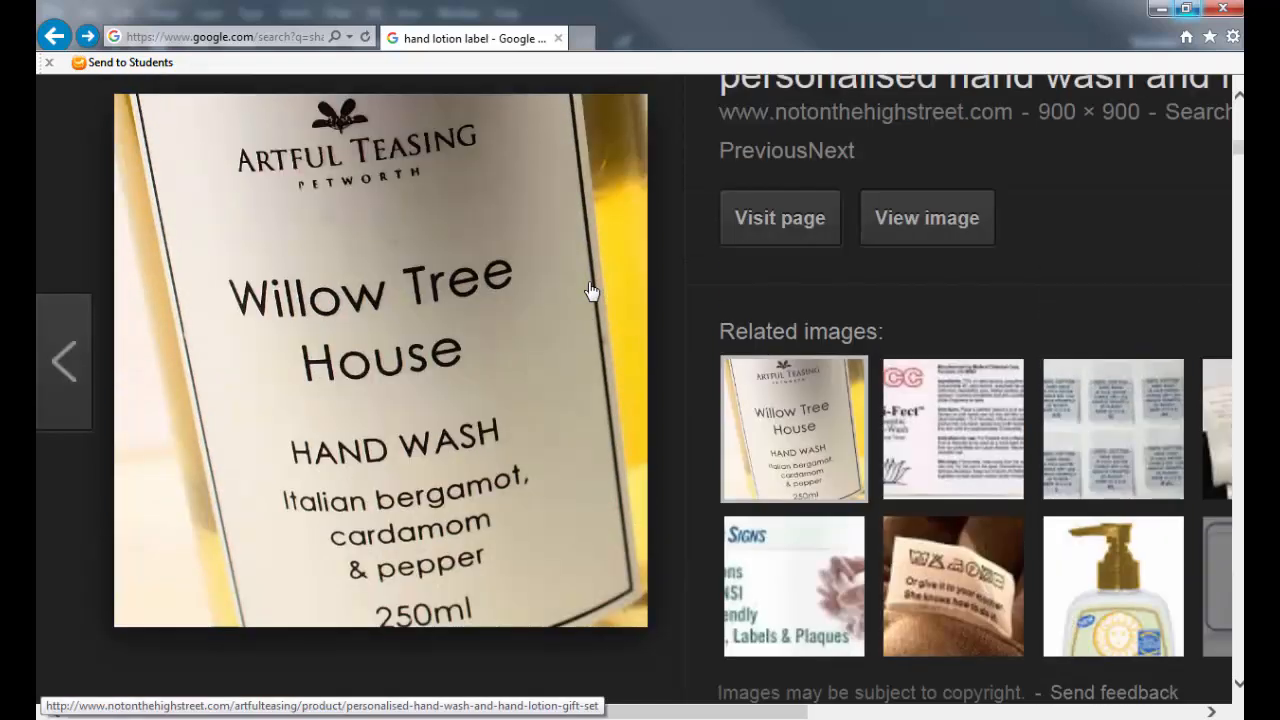
pyautogui.press('Escape')
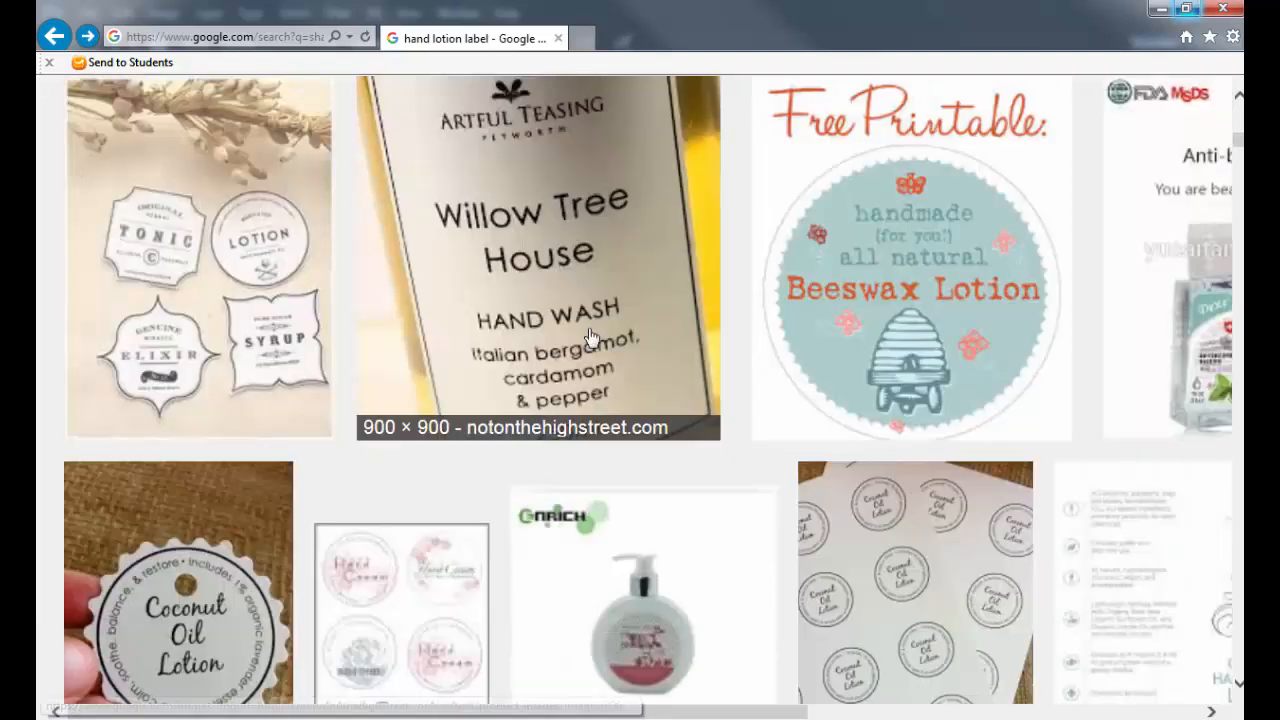
pyautogui.scroll(2, 597, 350)
pyautogui.scroll(6, 597, 352)
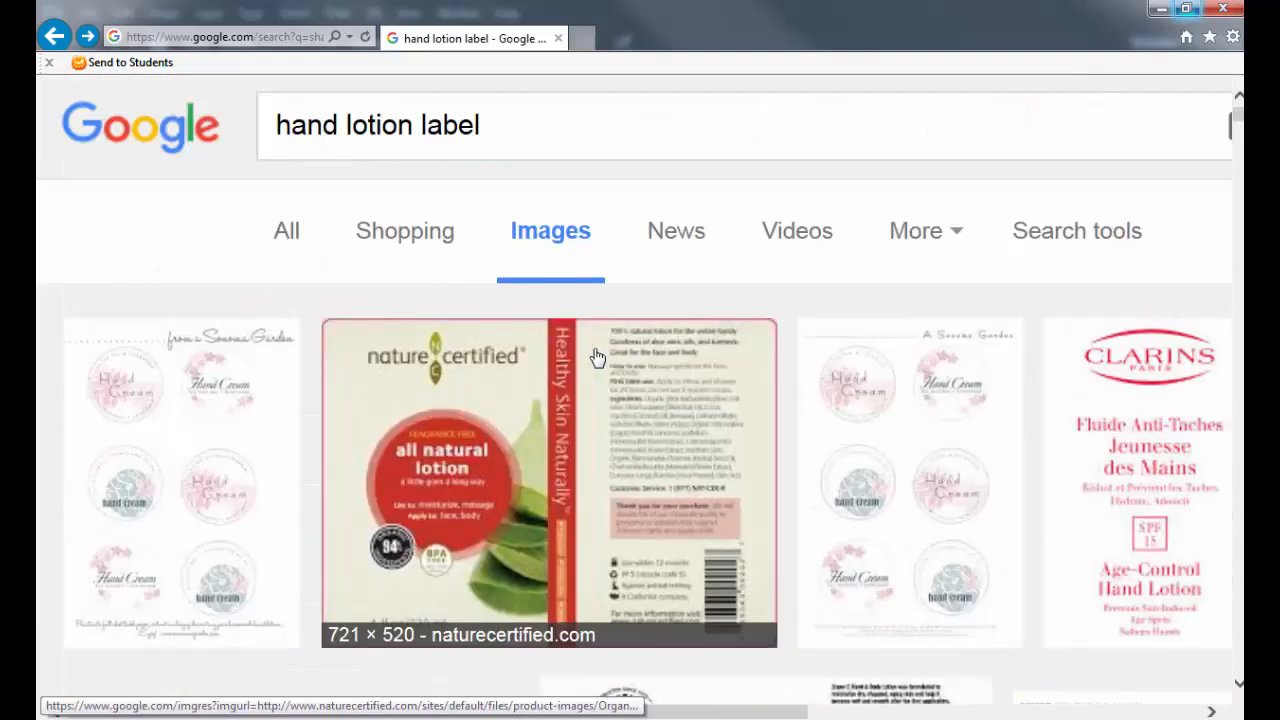
# Step: Switch to Maya, close the Attribute Editor, and select both the lidded container and the shaving cream can
pyautogui.hotkey('alt', 'Tab')
pyautogui.hotkey('alt', 'Tab')
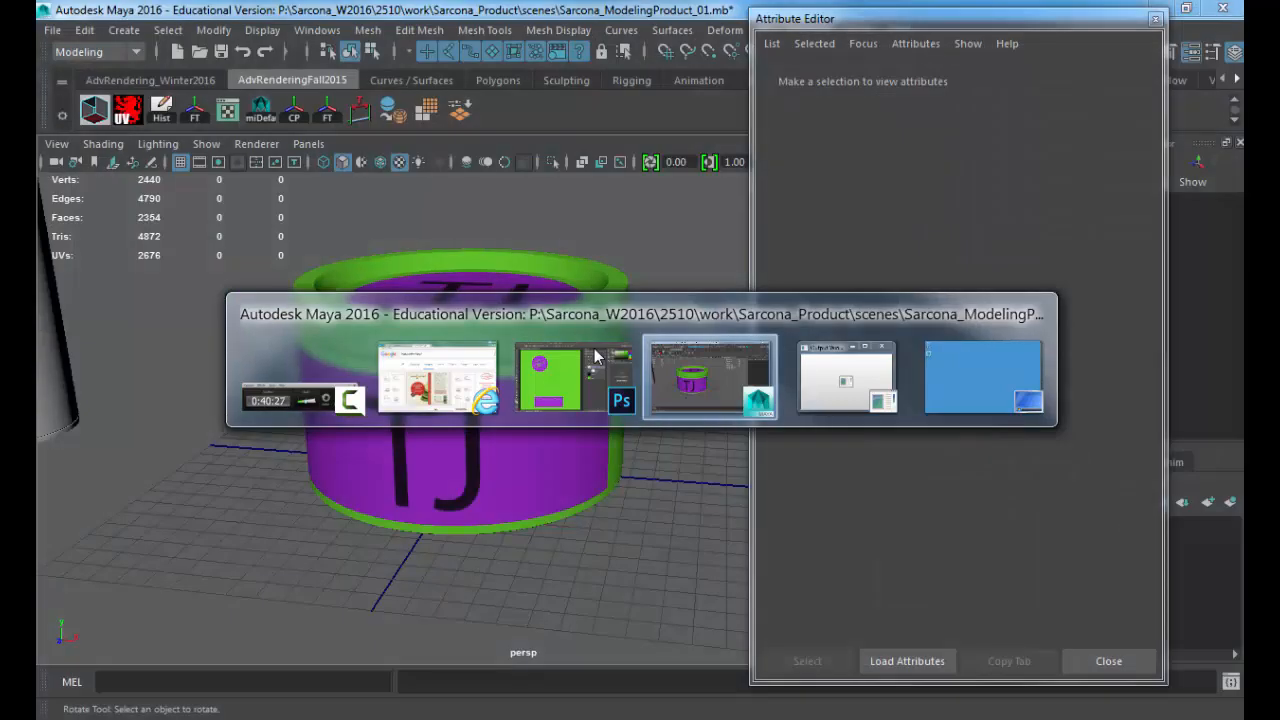
pyautogui.click(1150, 662)
pyautogui.keyDown('alt'); pyautogui.moveTo(688, 420); pyautogui.dragTo(486, 386, button='right'); pyautogui.keyUp('alt')
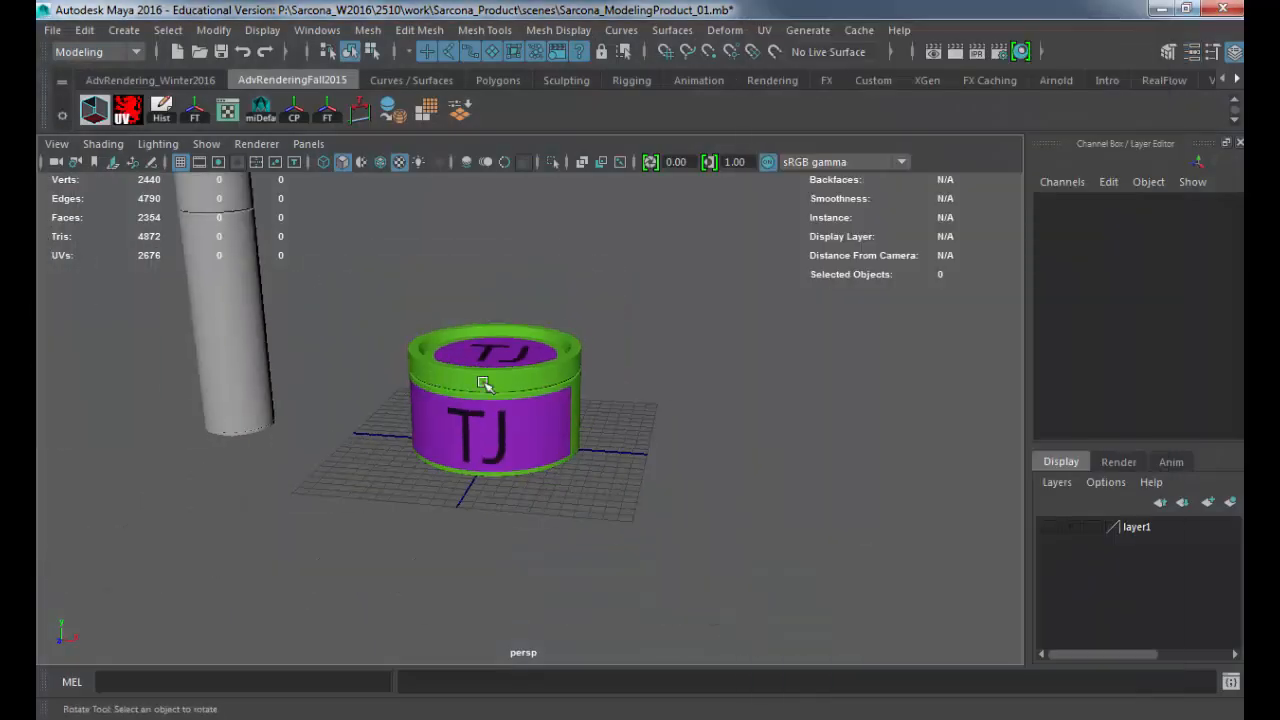
pyautogui.keyDown('alt'); pyautogui.moveTo(486, 386); pyautogui.dragTo(592, 463, button='middle'); pyautogui.keyUp('alt')
pyautogui.click(592, 464)
pyautogui.moveTo(418, 260); pyautogui.dragTo(262, 401)
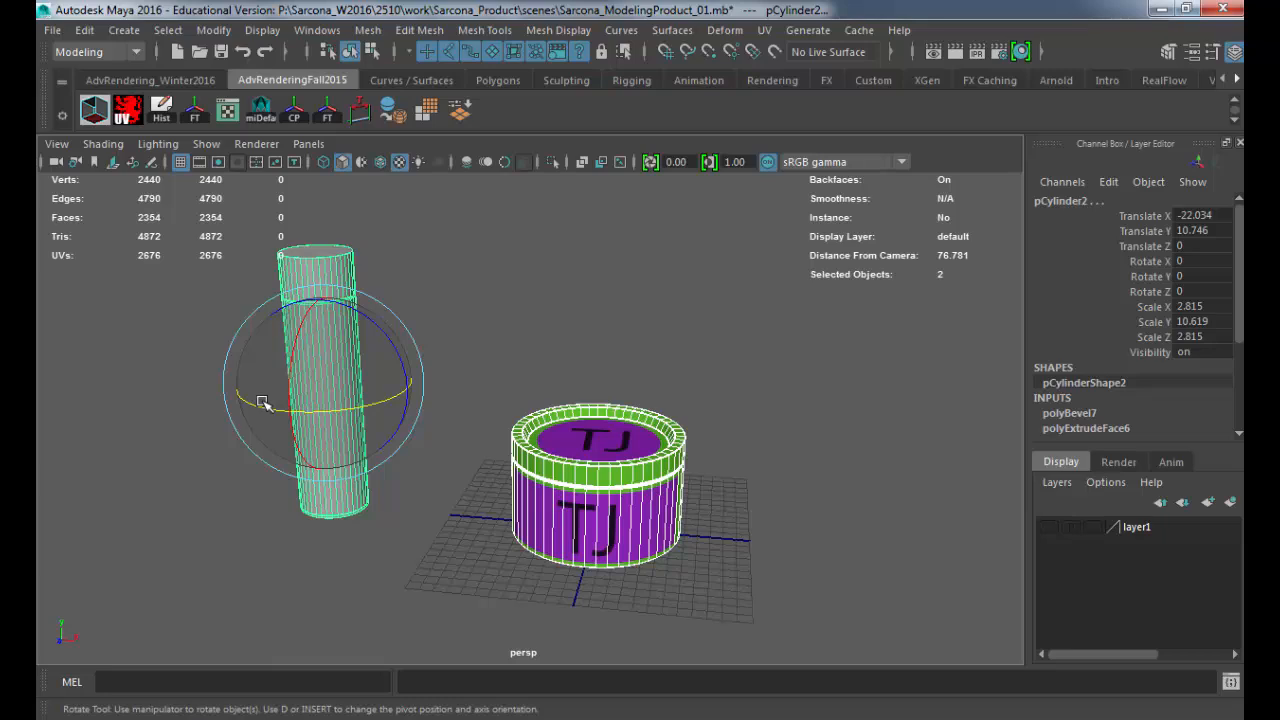
# Step: Review the scribbled label artwork in Photoshop and go back to the hand lotion label results in Internet Explorer
pyautogui.hotkey('alt', 'Tab')
pyautogui.hotkey('alt', 'Tab')
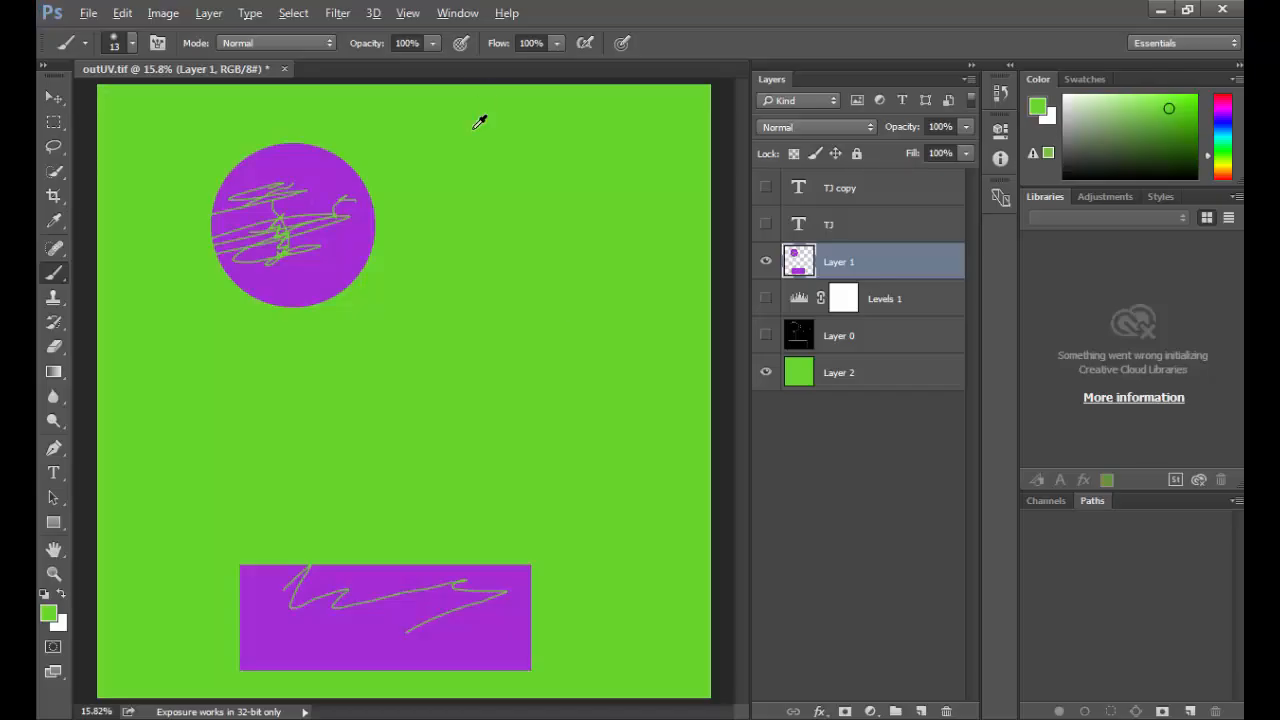
pyautogui.hotkey('alt', 'Tab')
pyautogui.hotkey('alt', 'Tab')
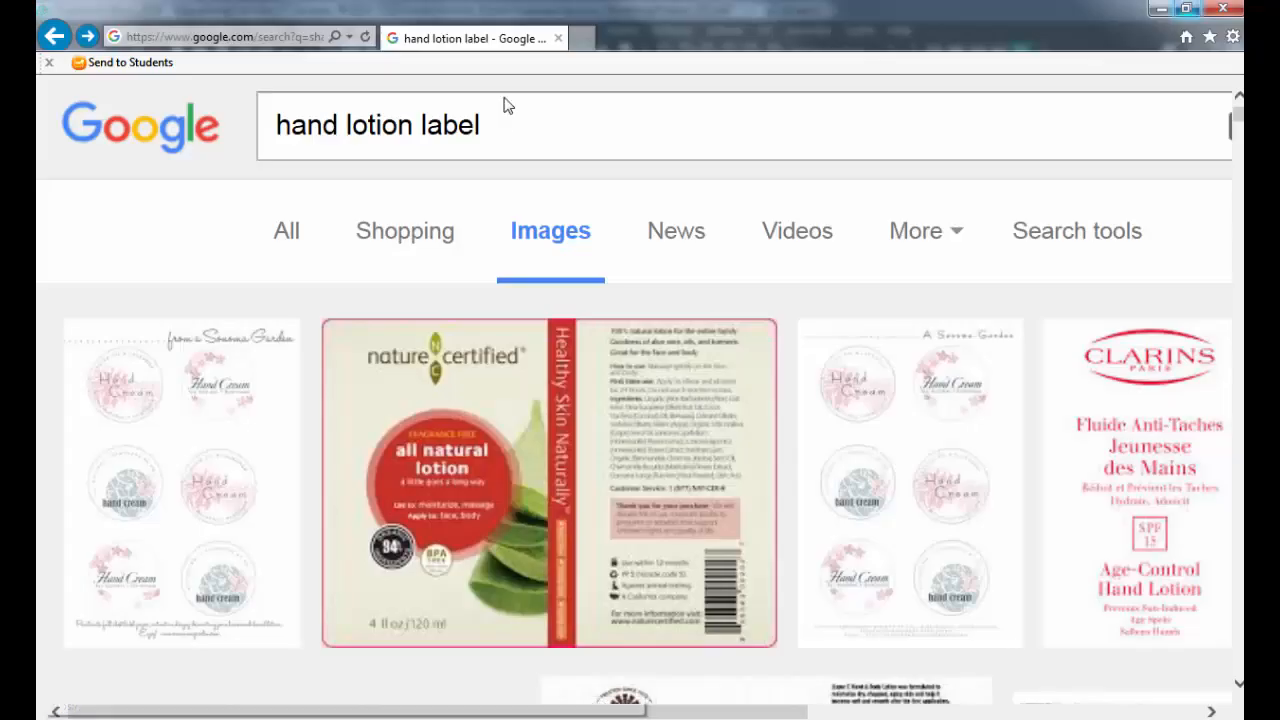
# Step: Search Google Images for "mari", and refine the query to "mari foundry"
pyautogui.write('mari')
pyautogui.press('Return')
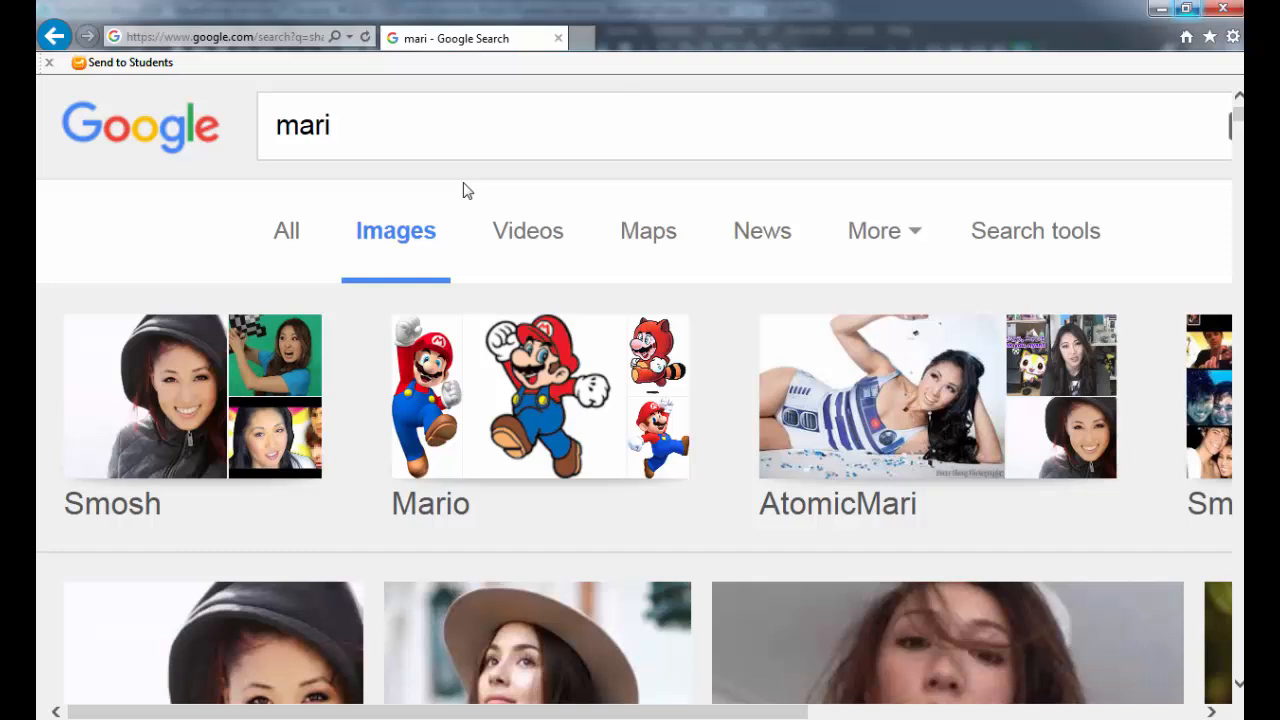
pyautogui.click(457, 126)
pyautogui.write('foundry')
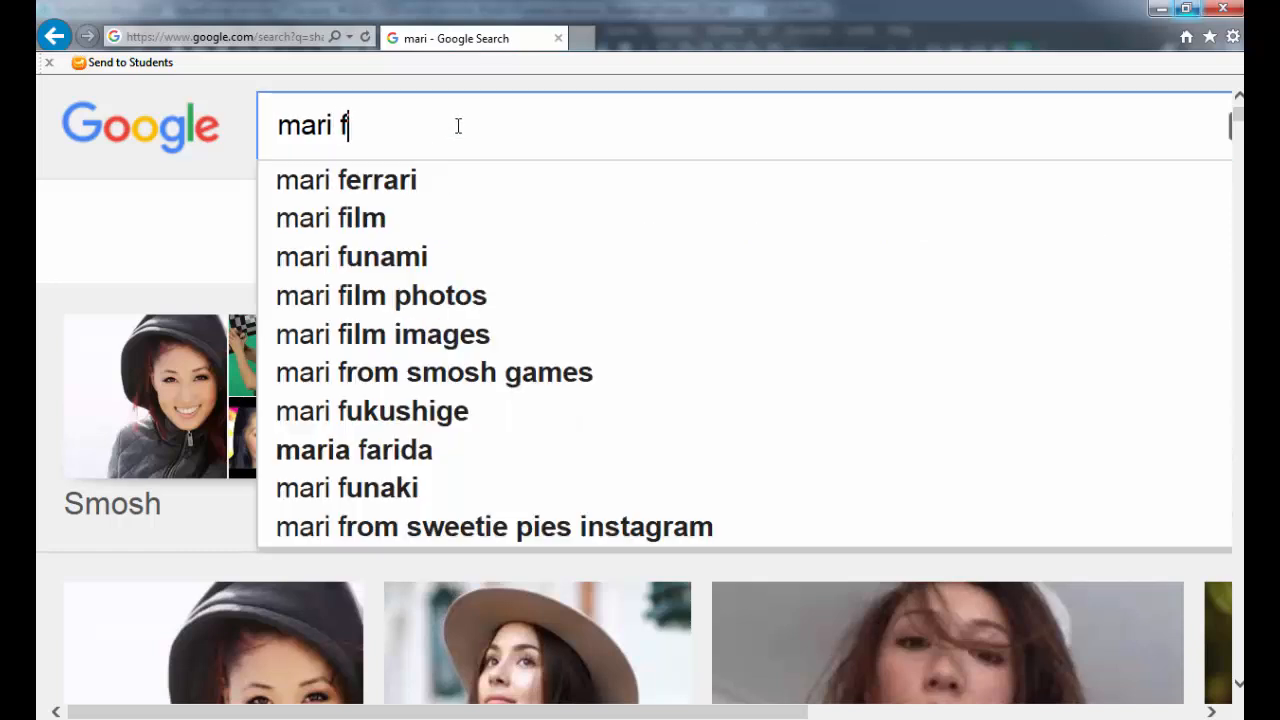
pyautogui.press('Return')
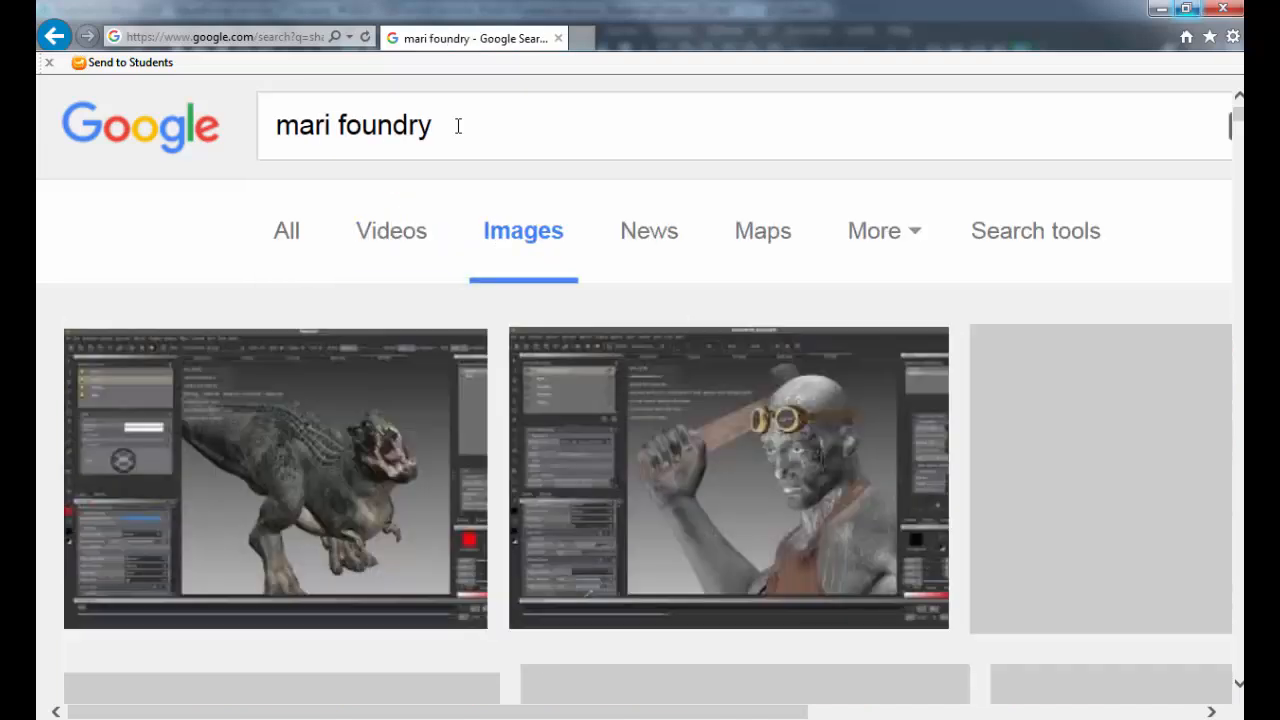
# Step: Preview the dinosaur screenshot in the image results and browse through the following Mari texture painting examples up to the elephant head
pyautogui.click(373, 478)
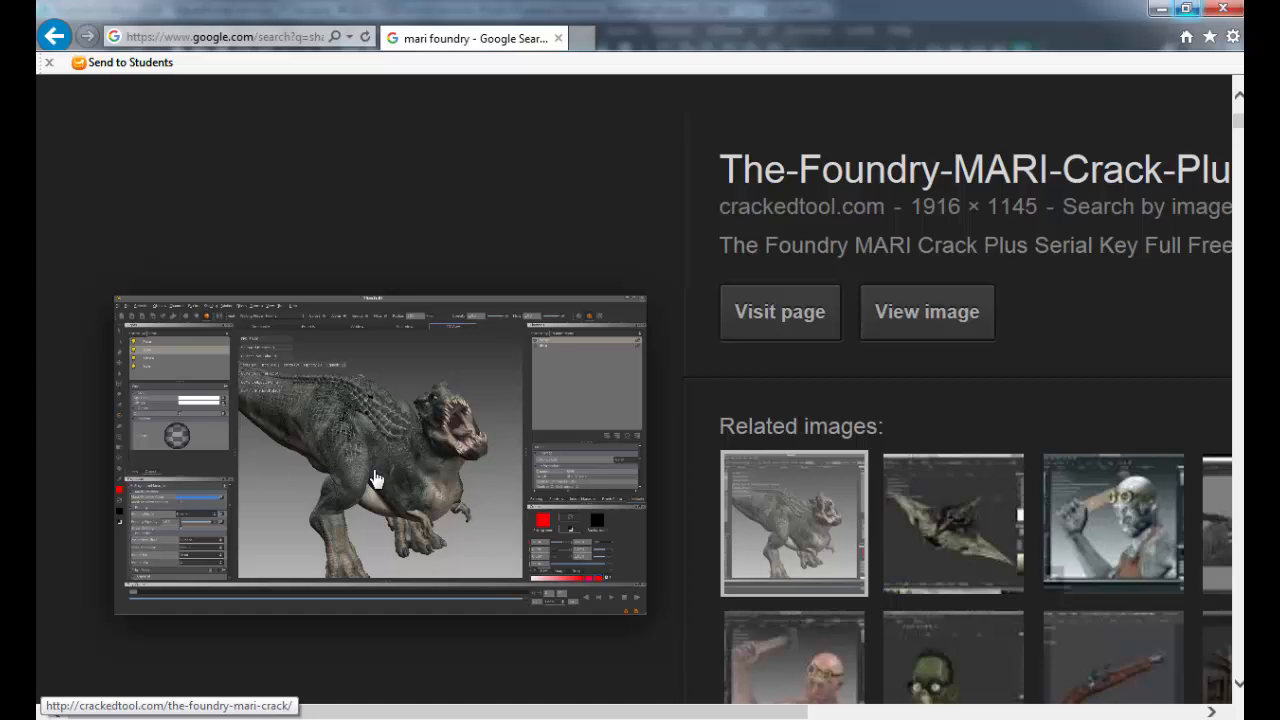
pyautogui.press('Right')
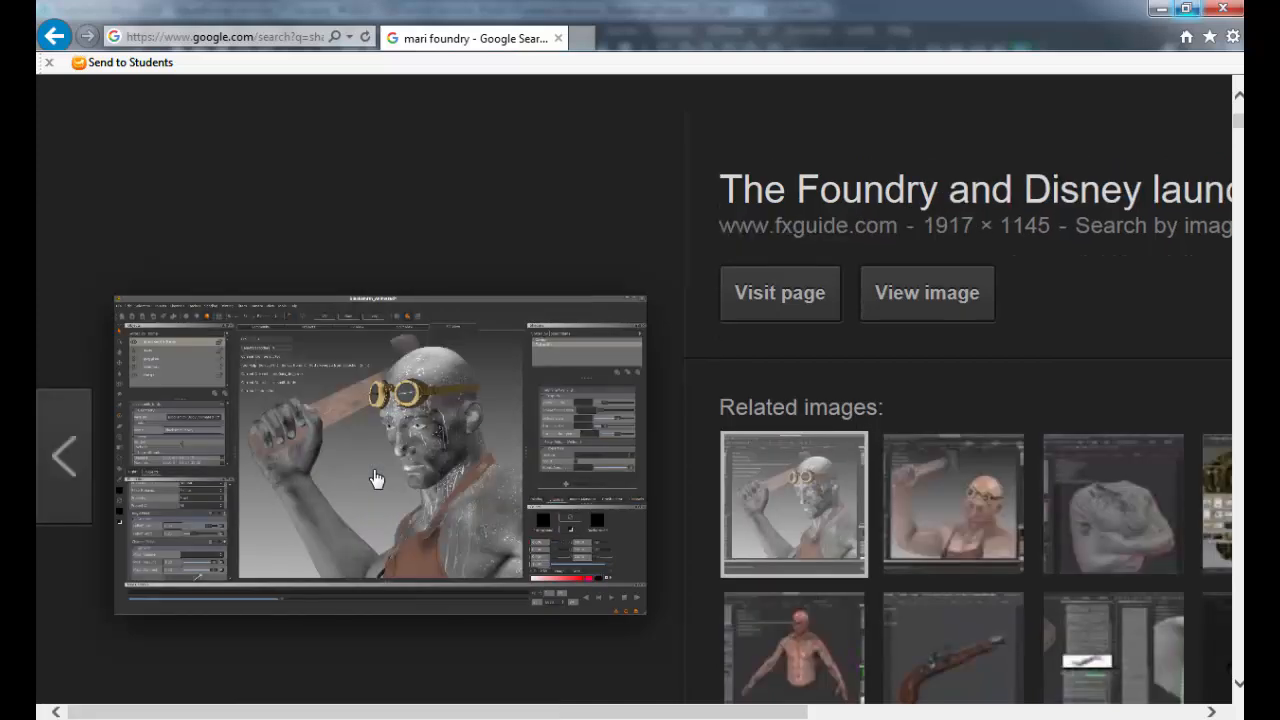
pyautogui.press('Right')
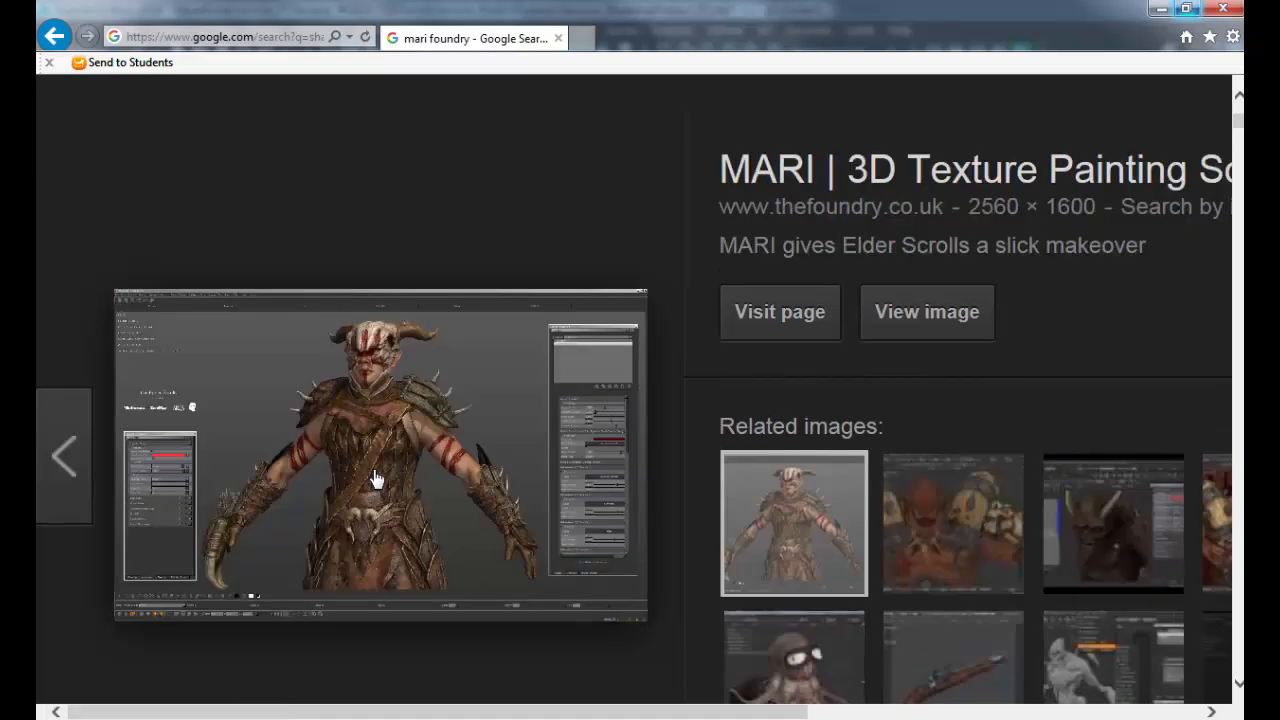
pyautogui.press('Right')
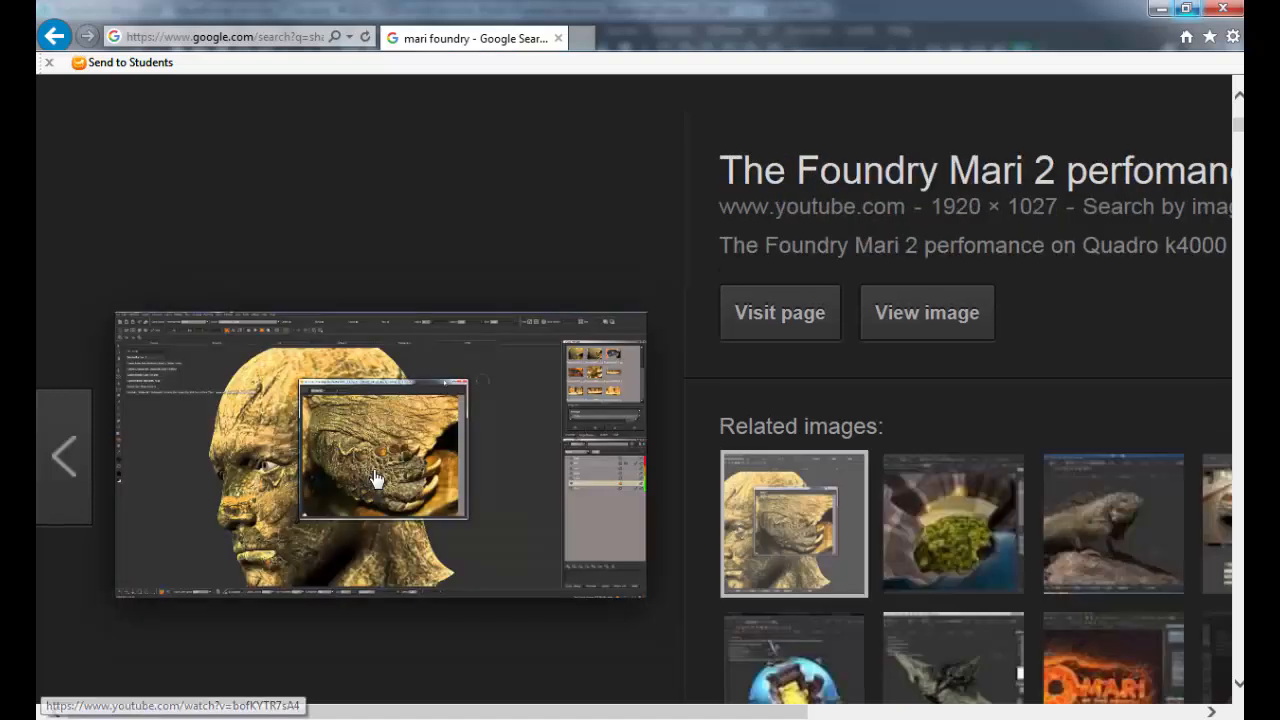
pyautogui.press('Right')
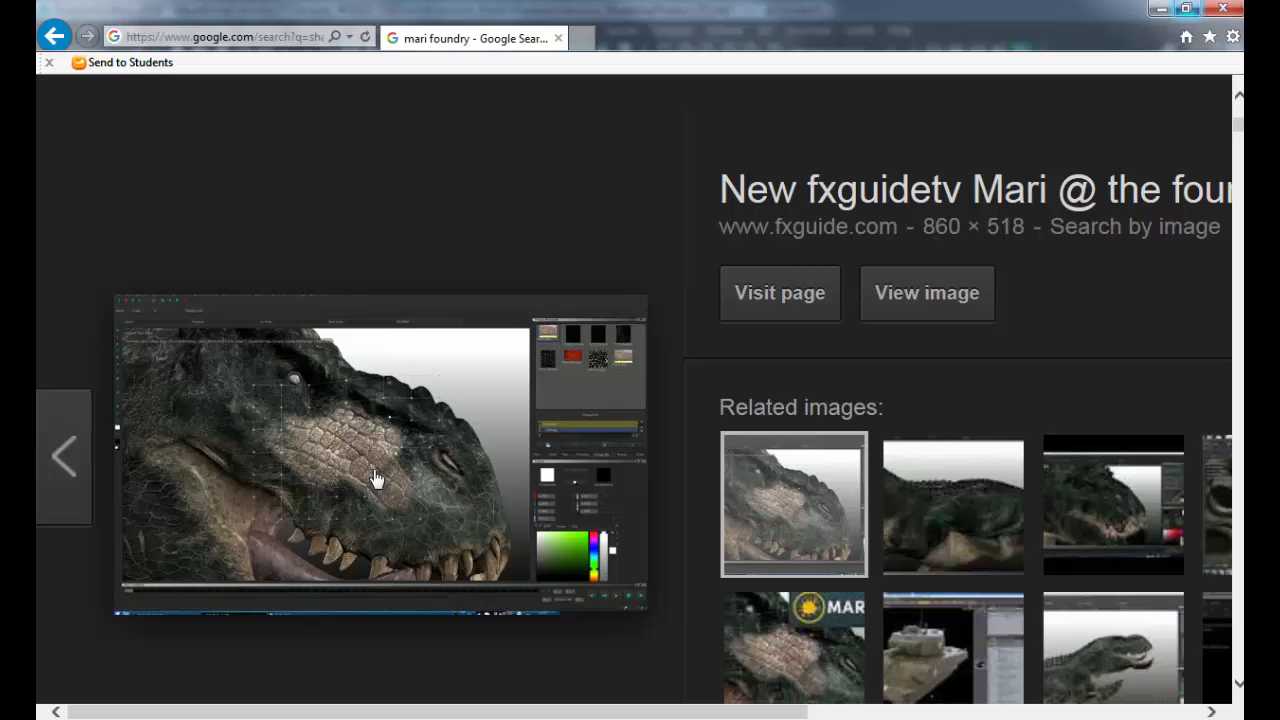
pyautogui.press('Right')
pyautogui.press('Right')
pyautogui.press('Right')
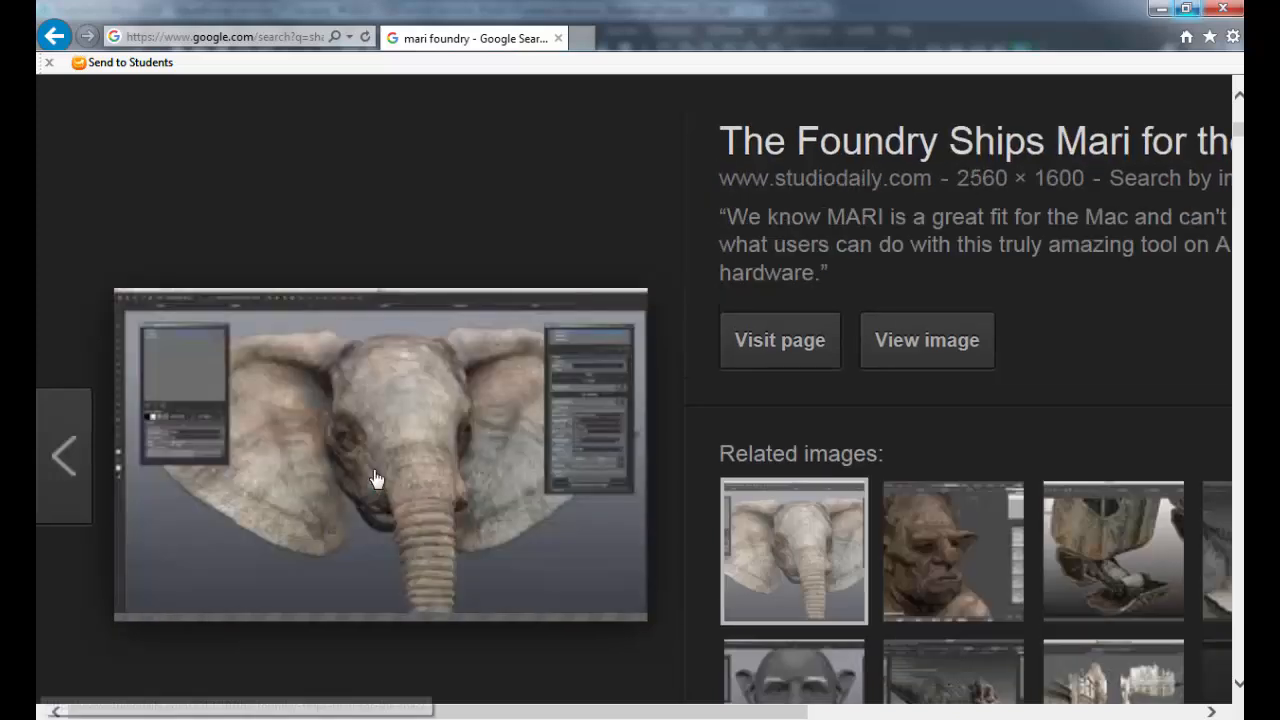